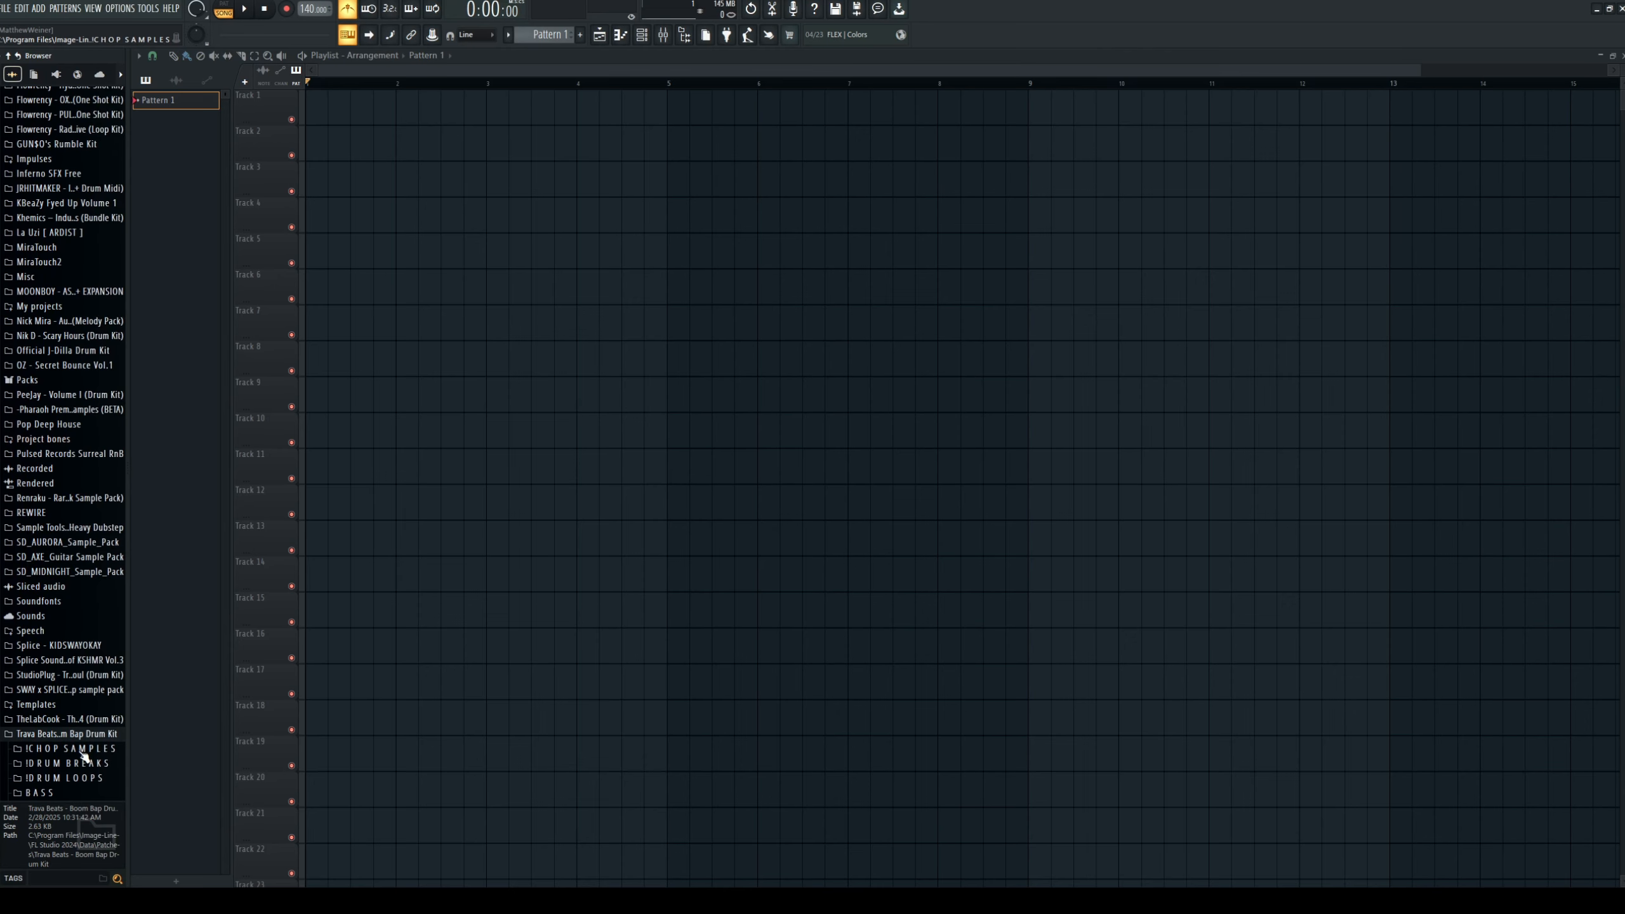
Open the !CHOP SAMPLES folder of the Trava Beats Boom Bap drum kit and bring up an empty Serato Sample instrument.
scroll(83, 755, down, 5)
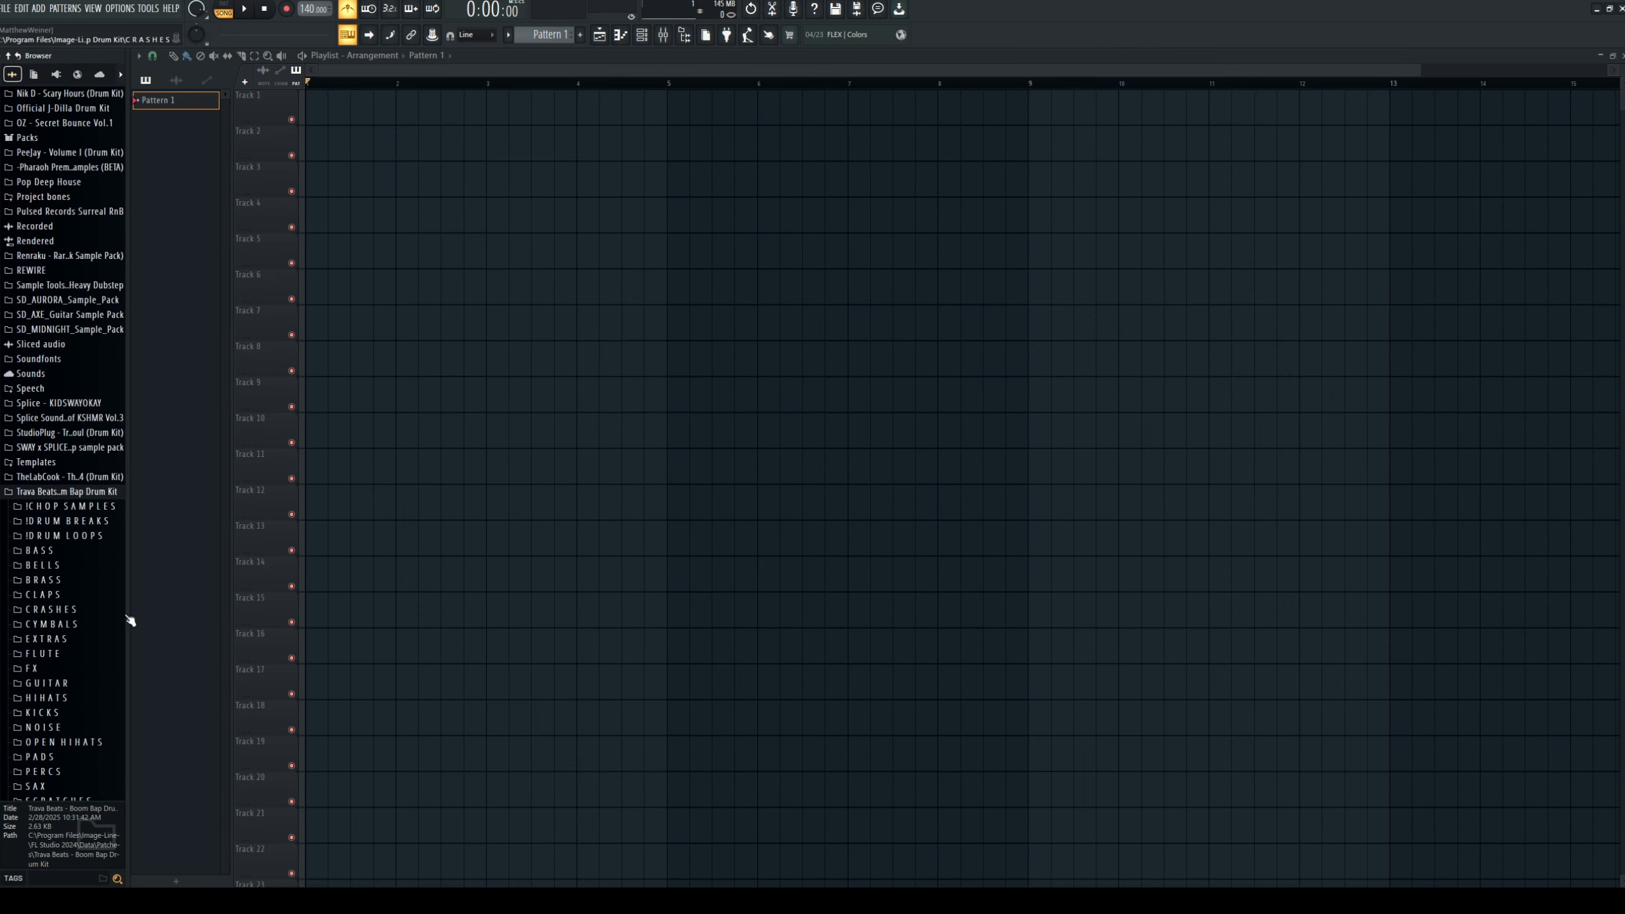
click(64, 507)
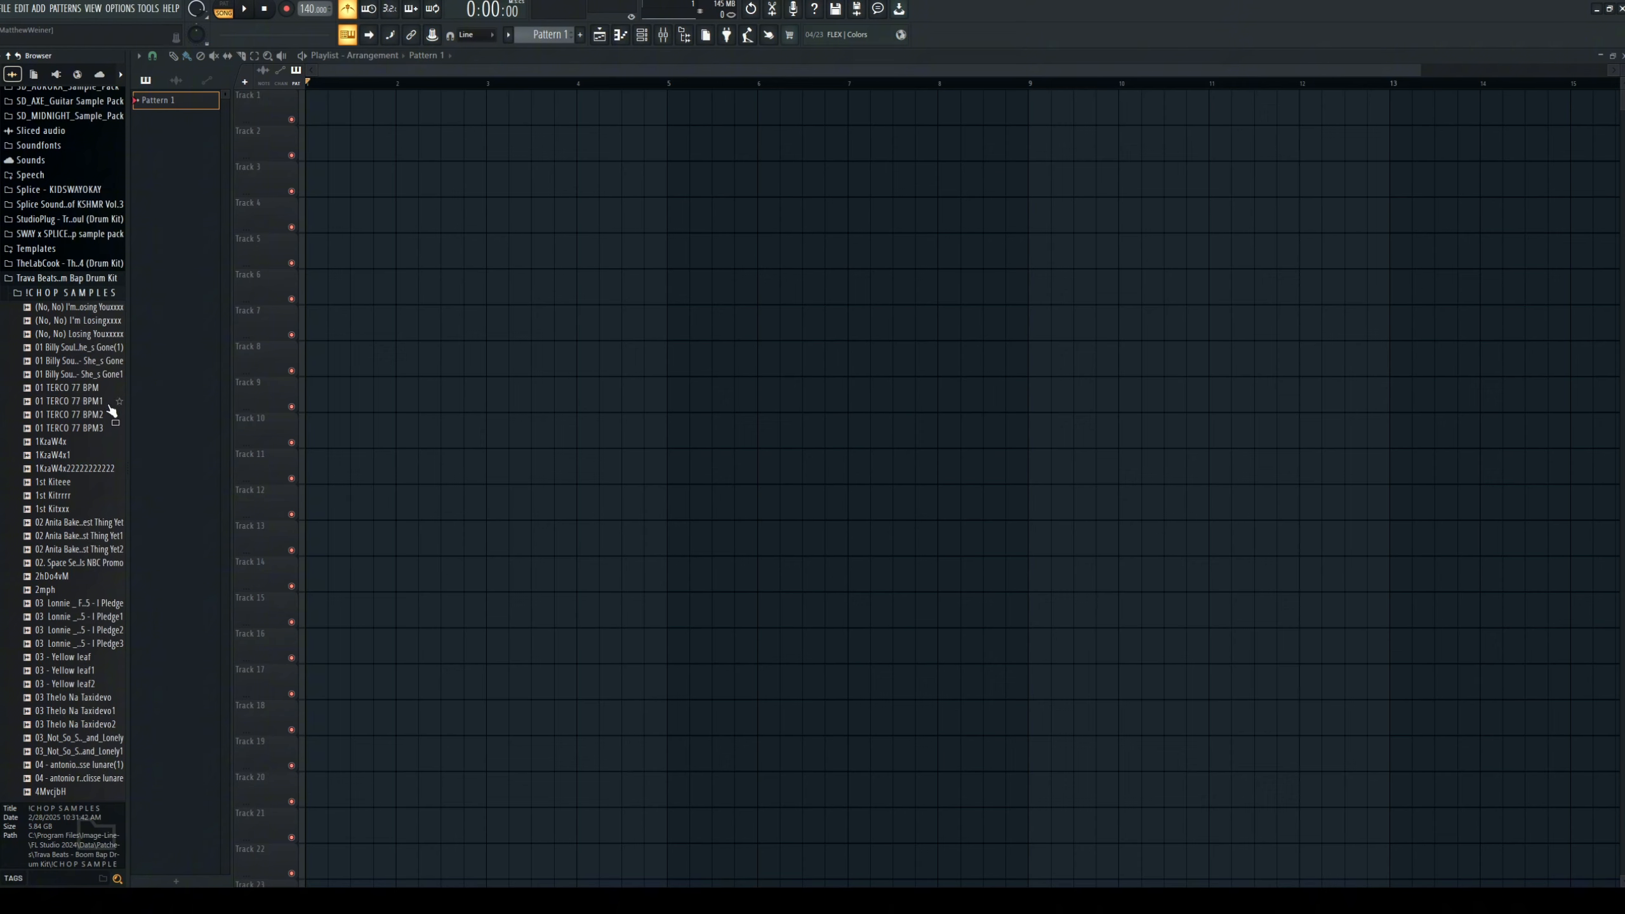
click(642, 34)
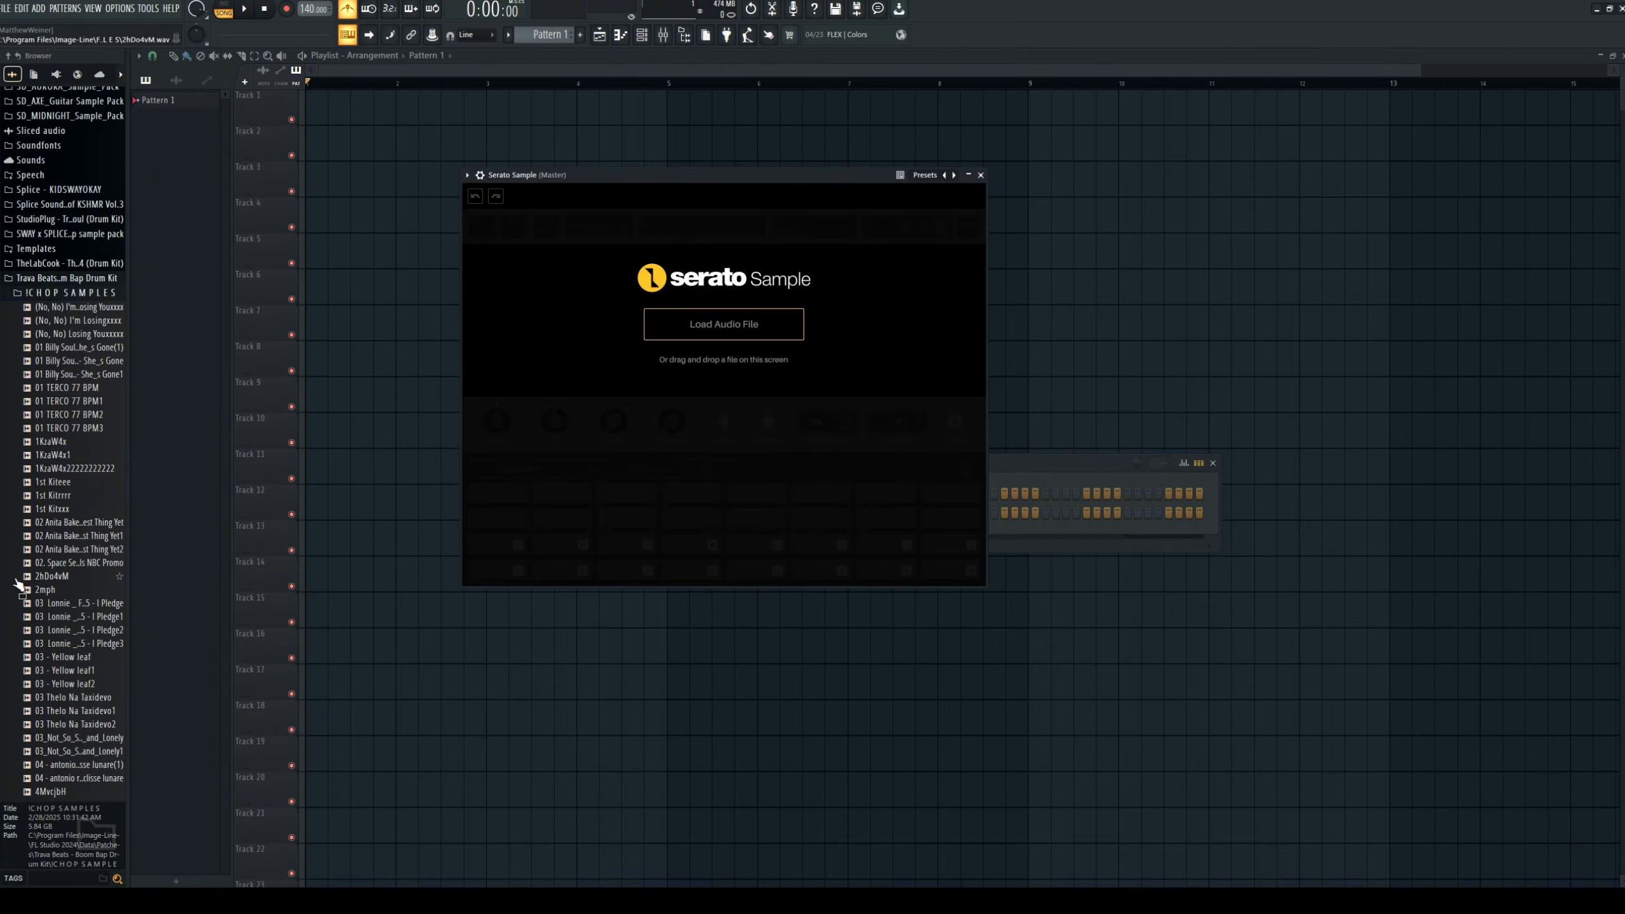
Look through the !CHOP SAMPLES folder for a soul sample suitable for chopping.
scroll(42, 582, down, 20)
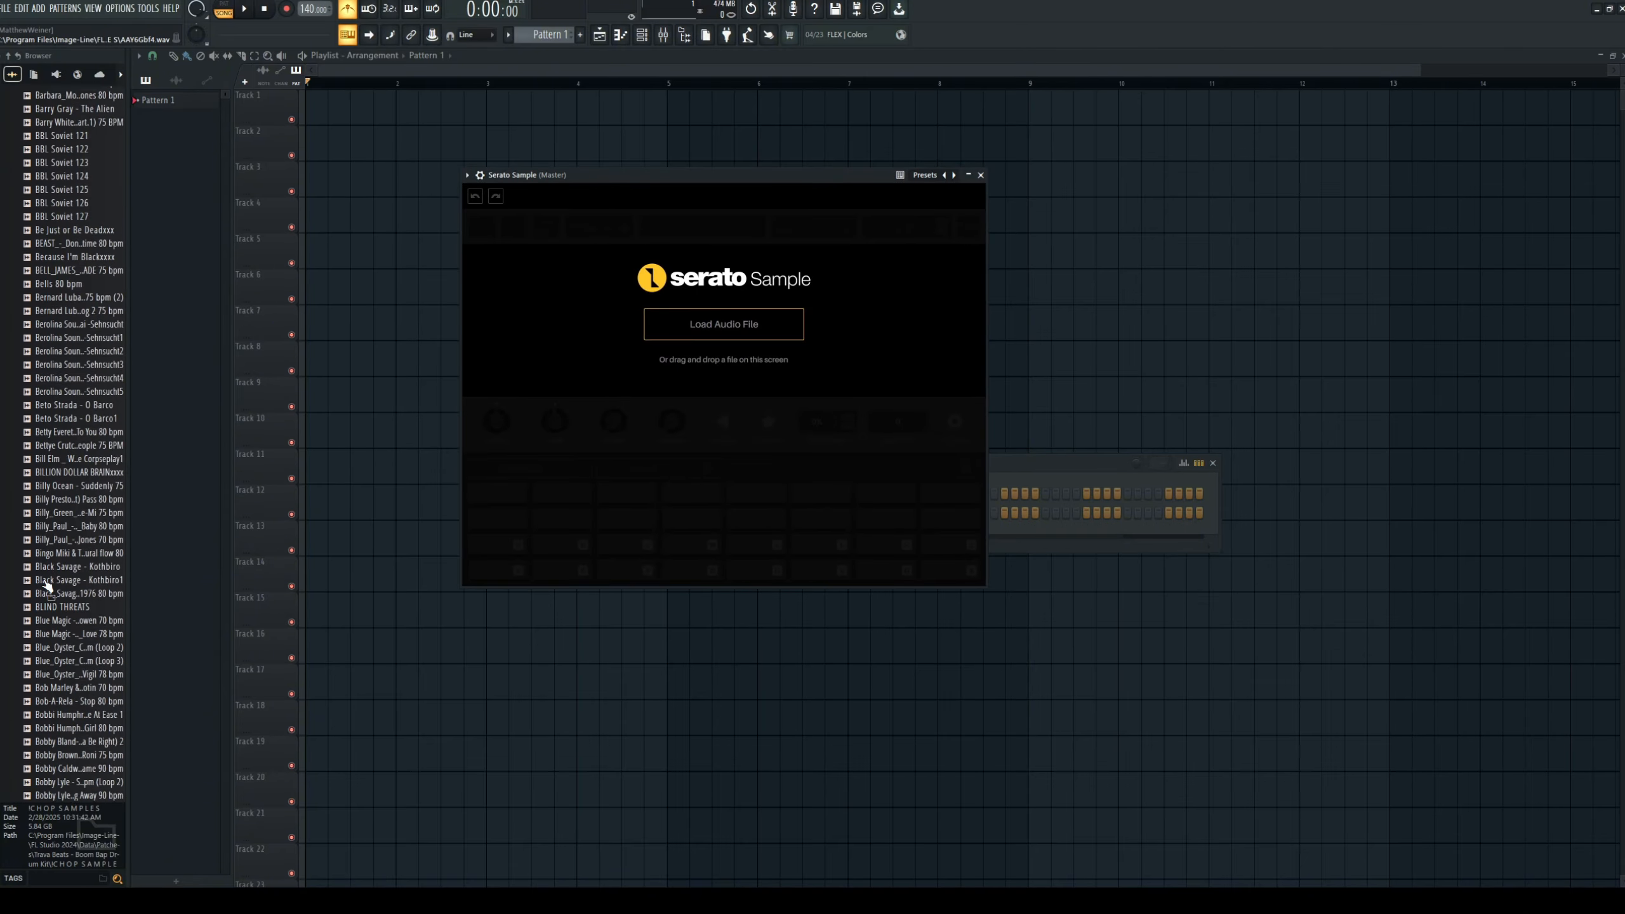
scroll(45, 584, up, 20)
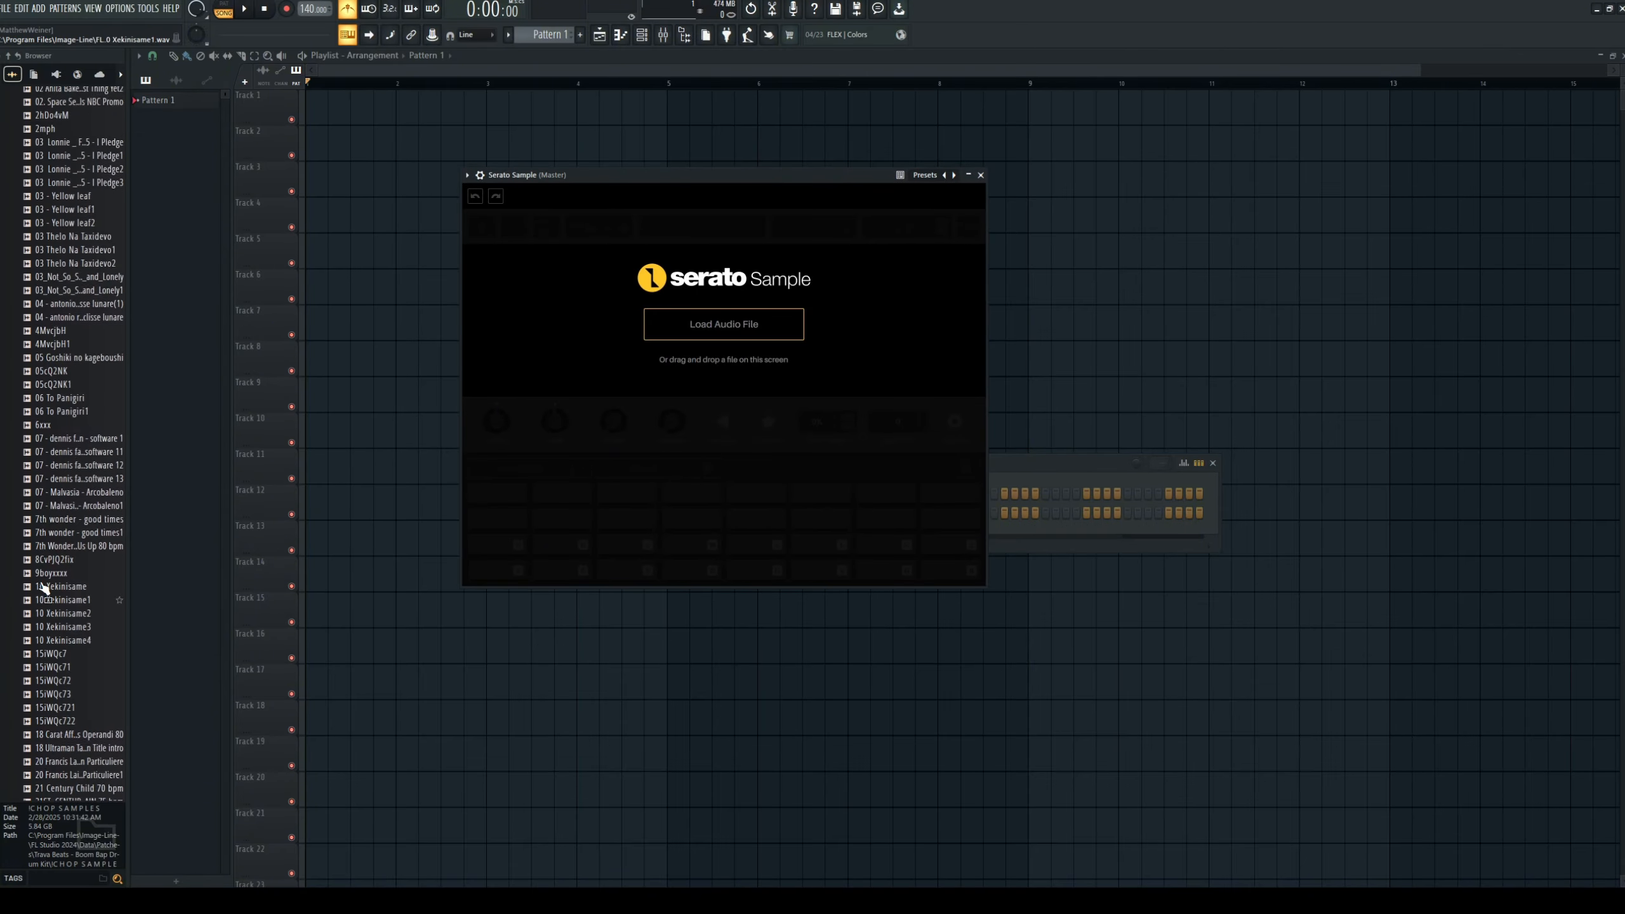
scroll(43, 587, up, 4)
click(25, 612)
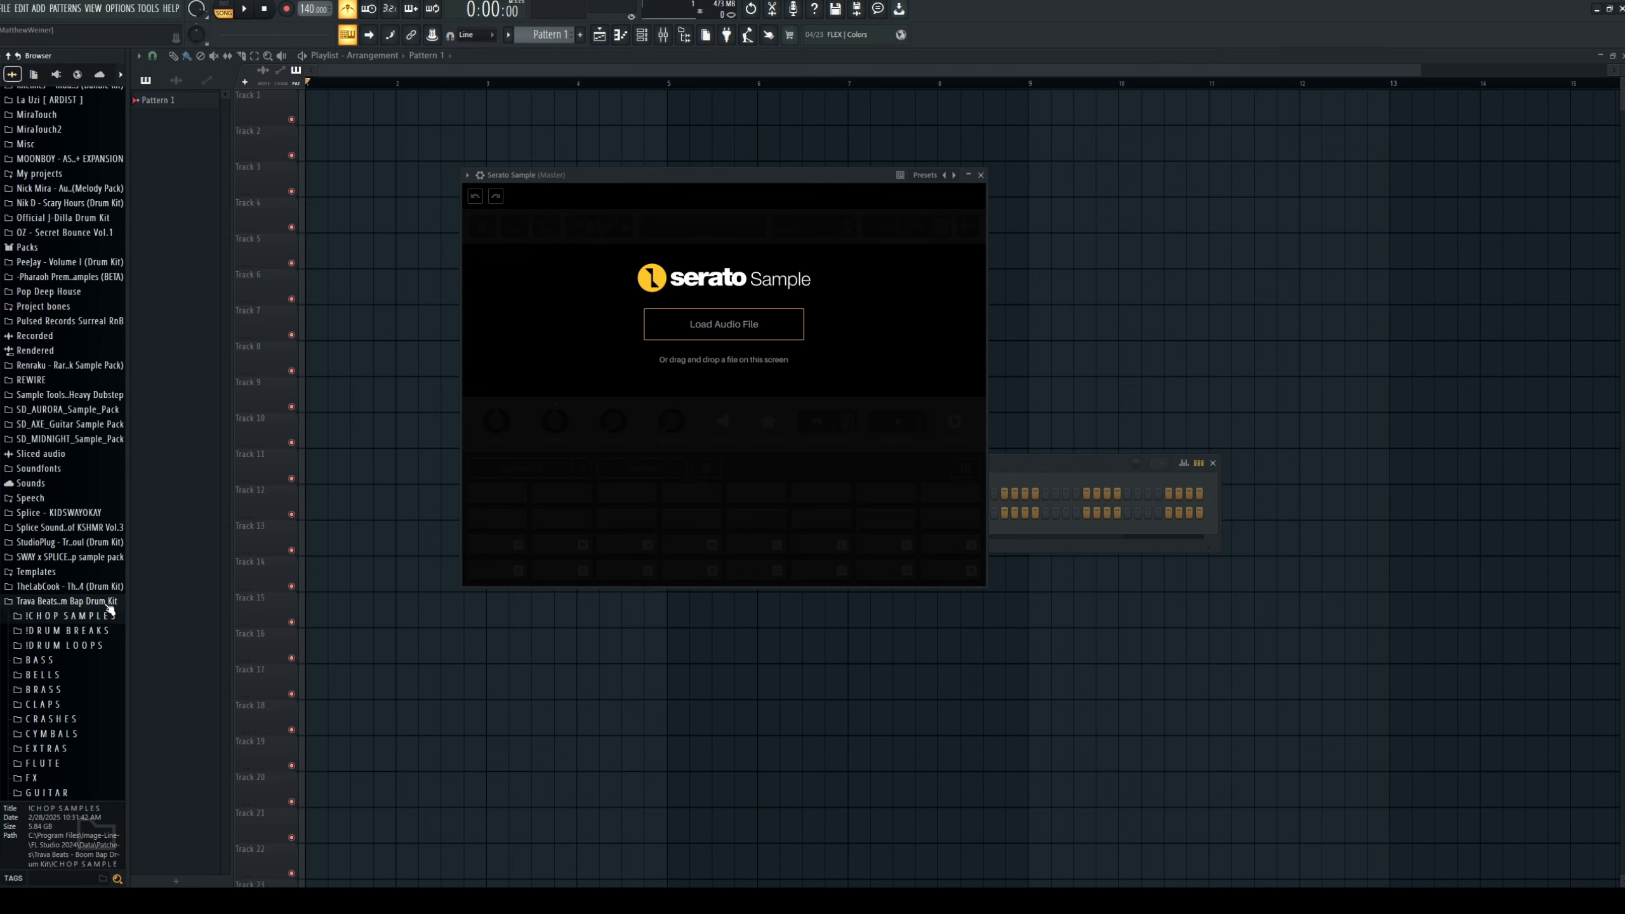
scroll(111, 605, down, 4)
click(61, 457)
scroll(62, 470, down, 9)
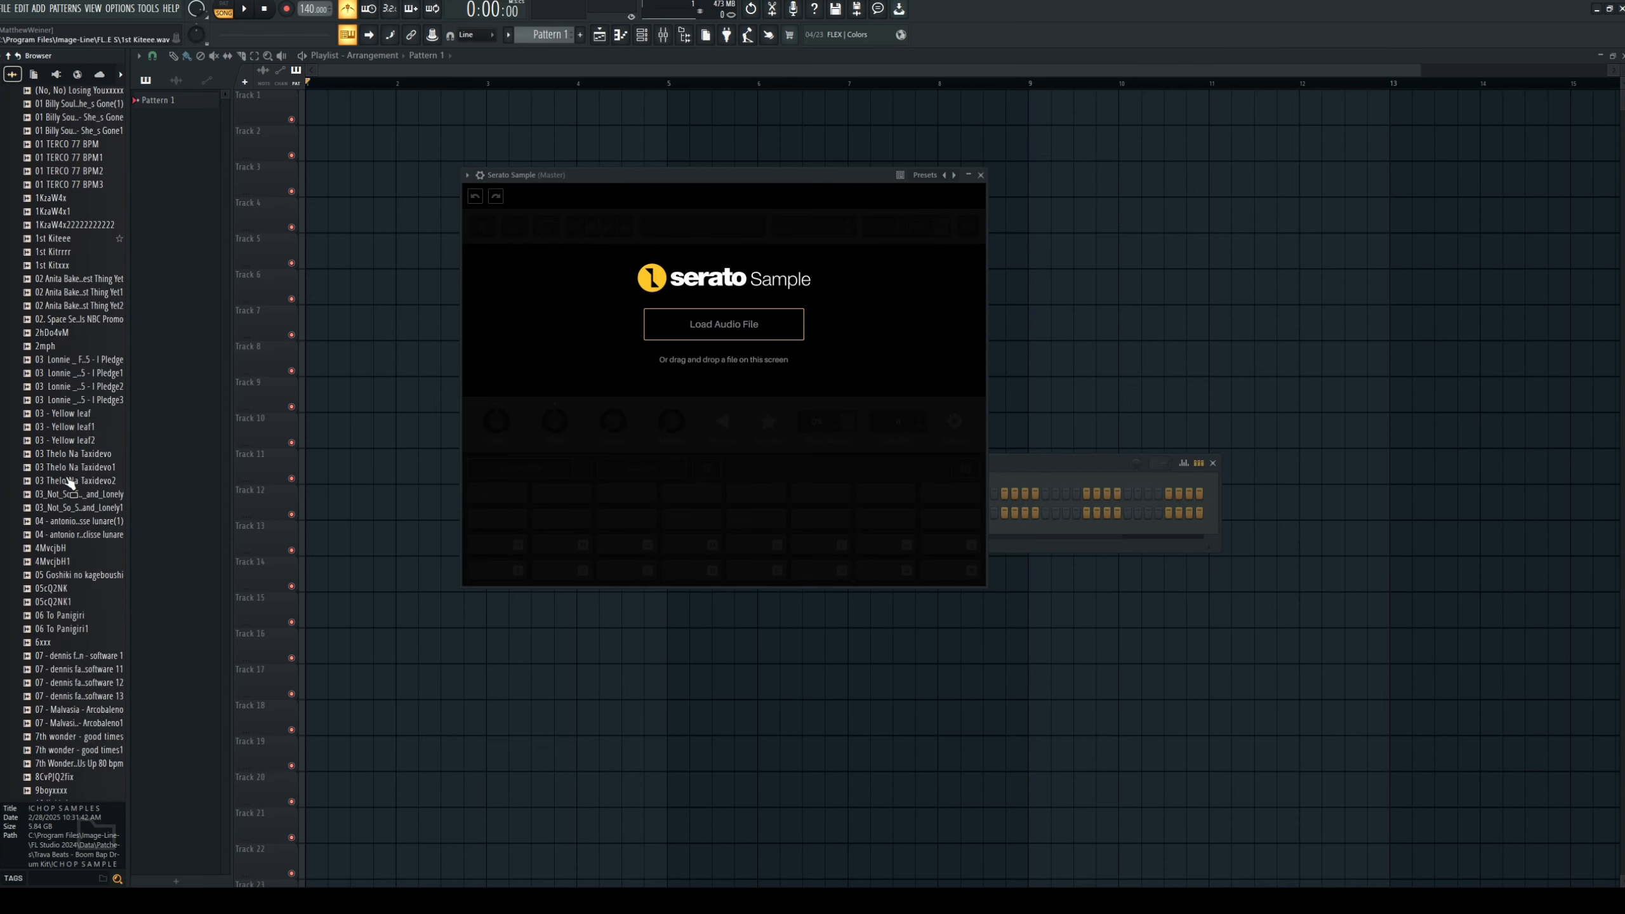
scroll(68, 480, down, 20)
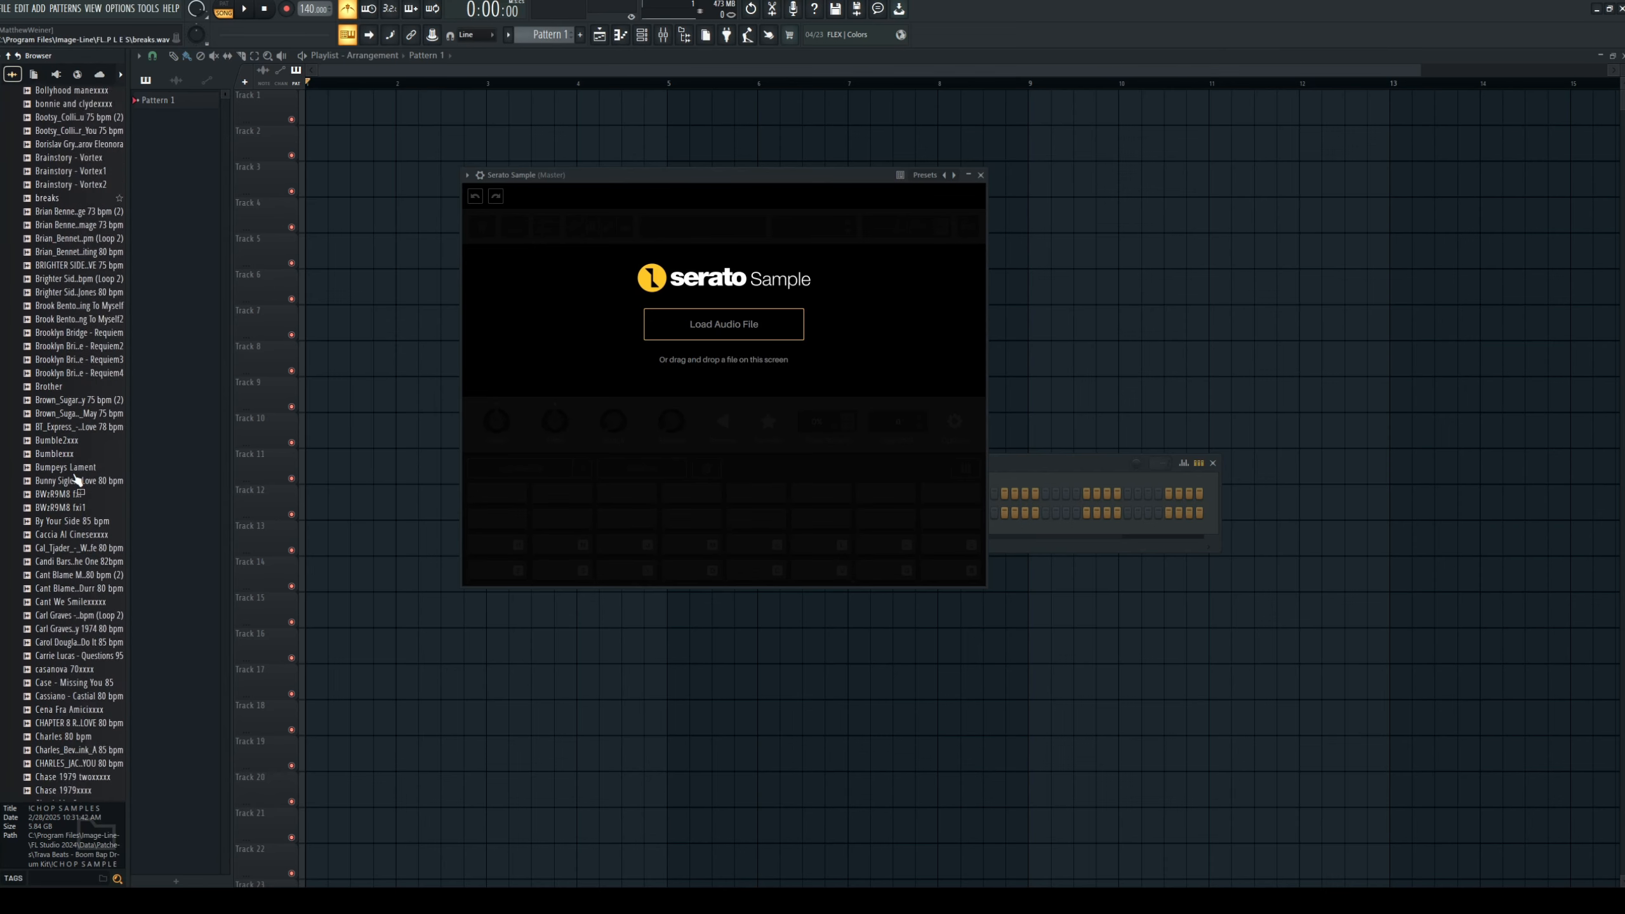
scroll(76, 480, down, 20)
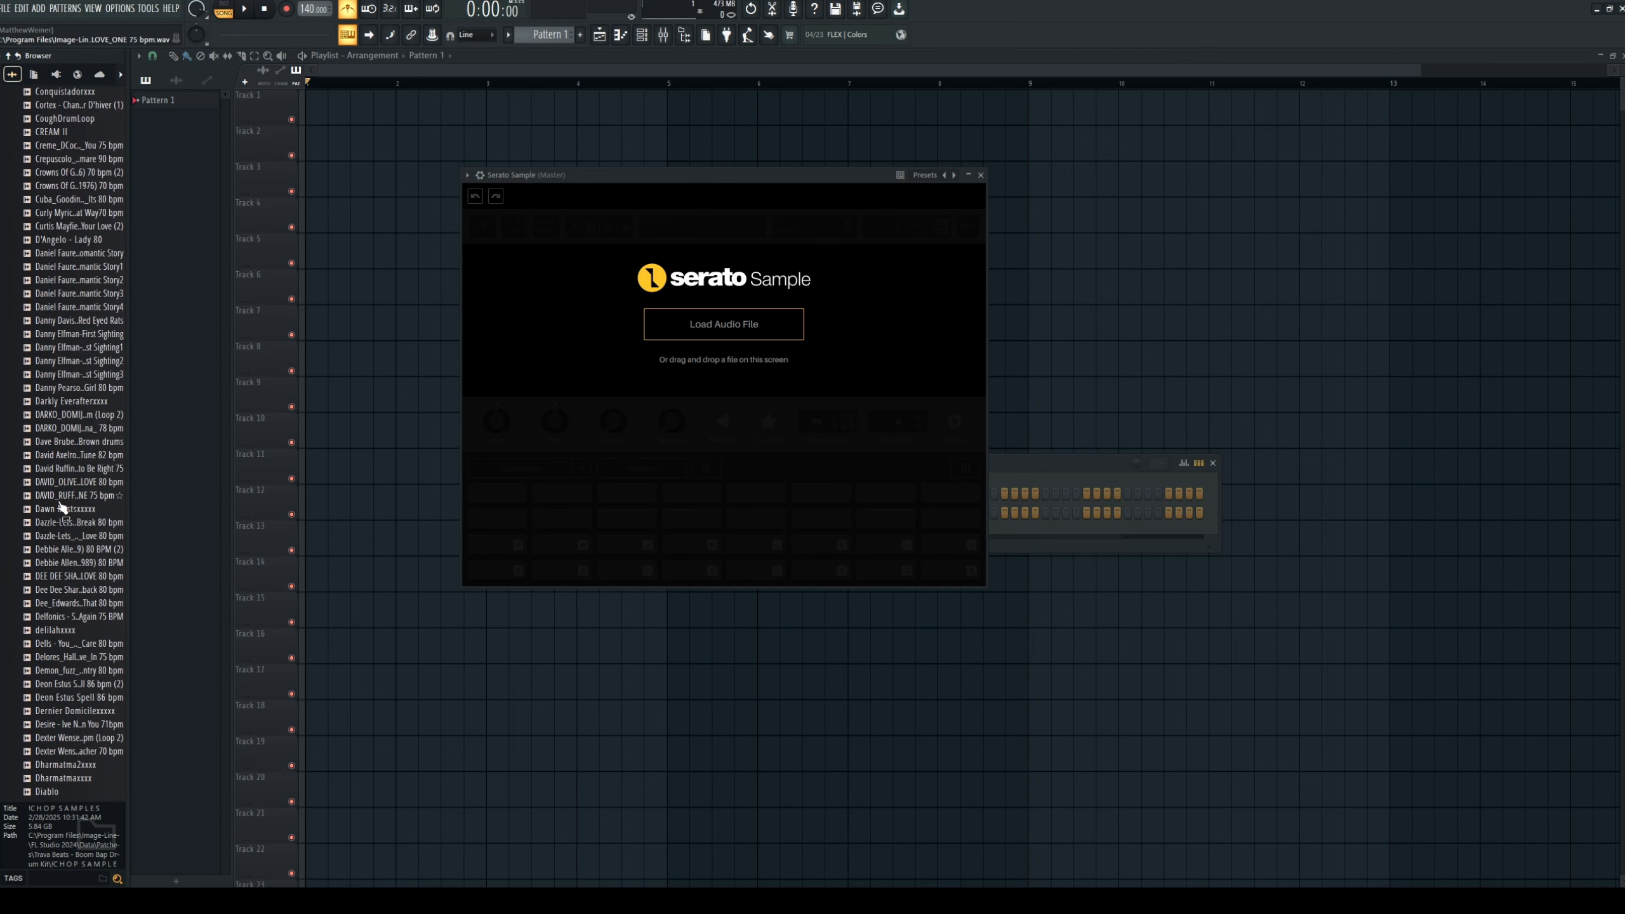
scroll(64, 506, down, 20)
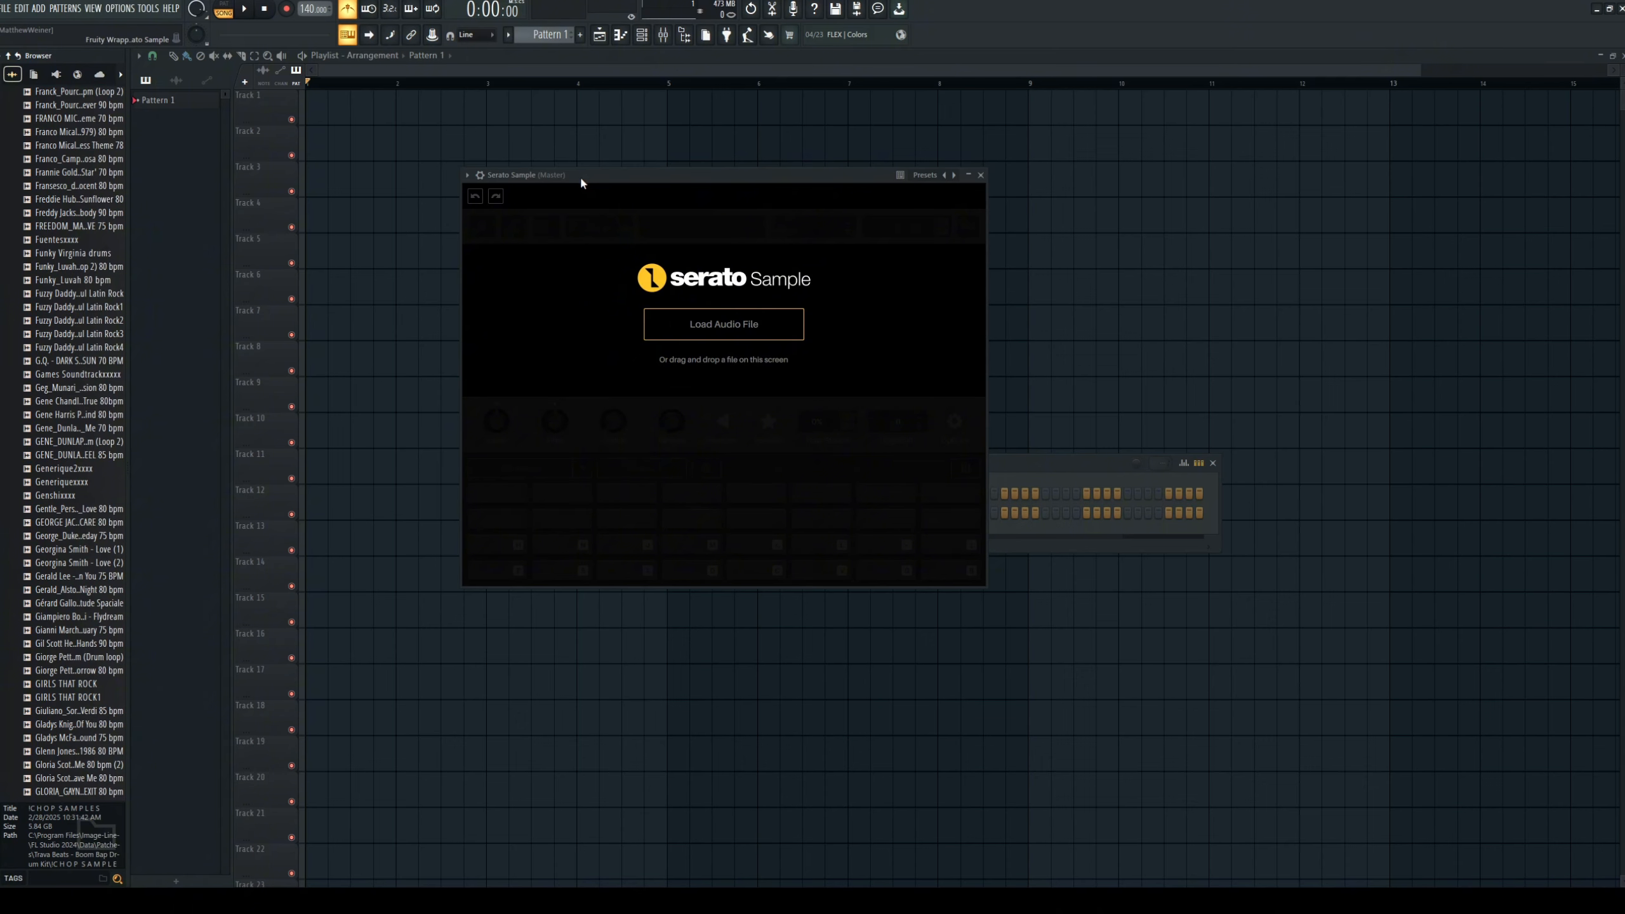
drag(579, 181, 514, 204)
scroll(44, 584, down, 12)
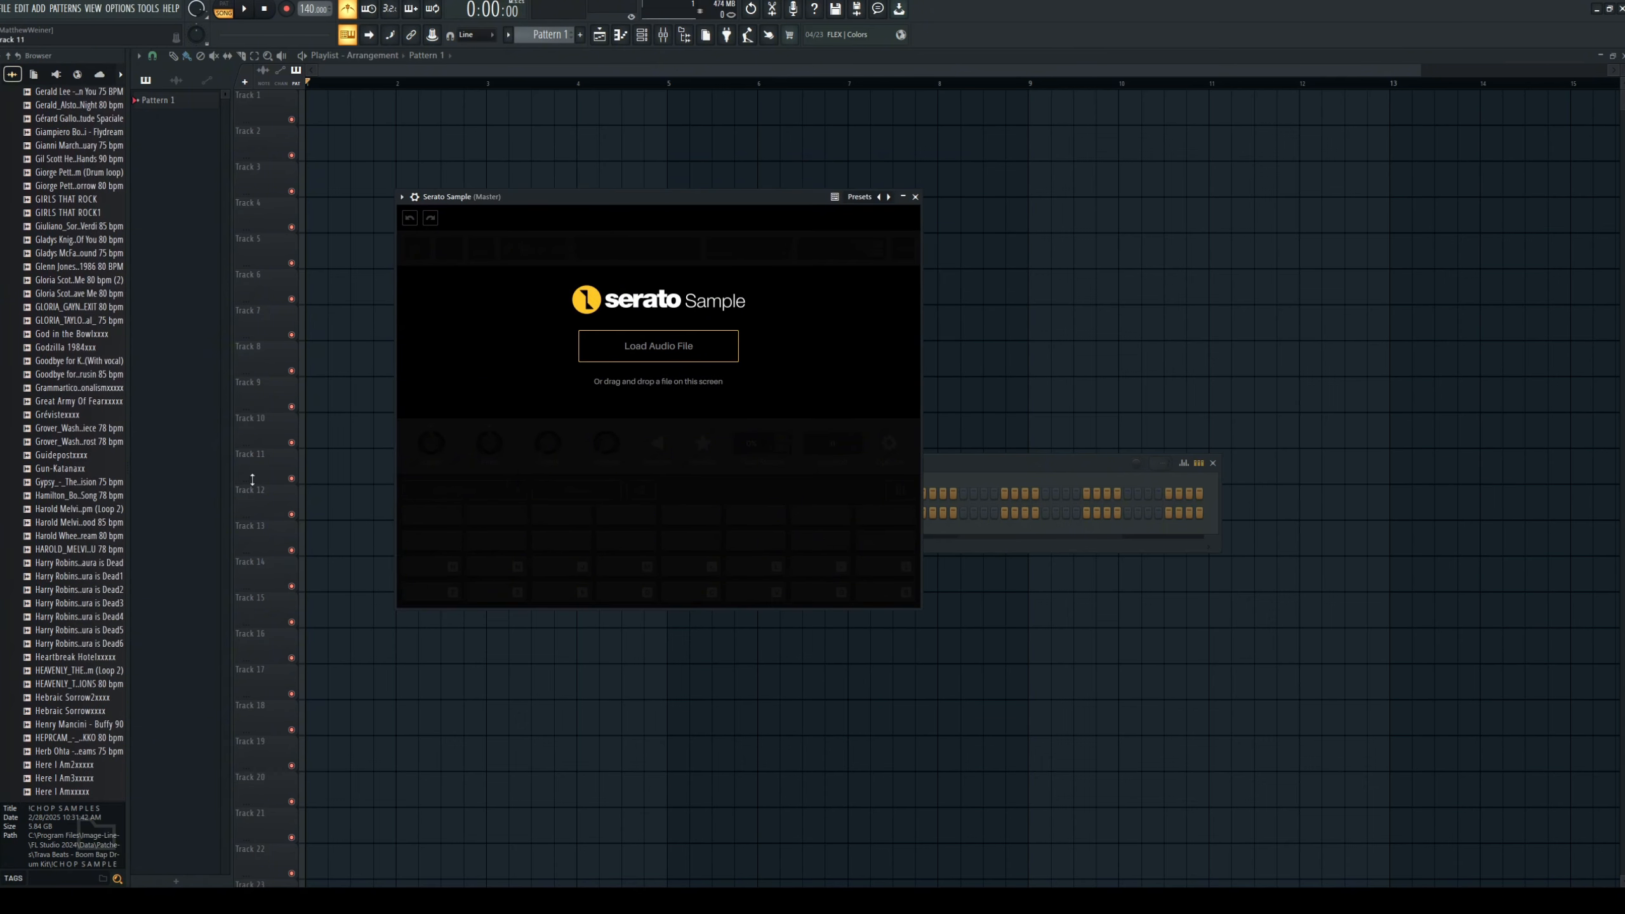
scroll(44, 585, down, 20)
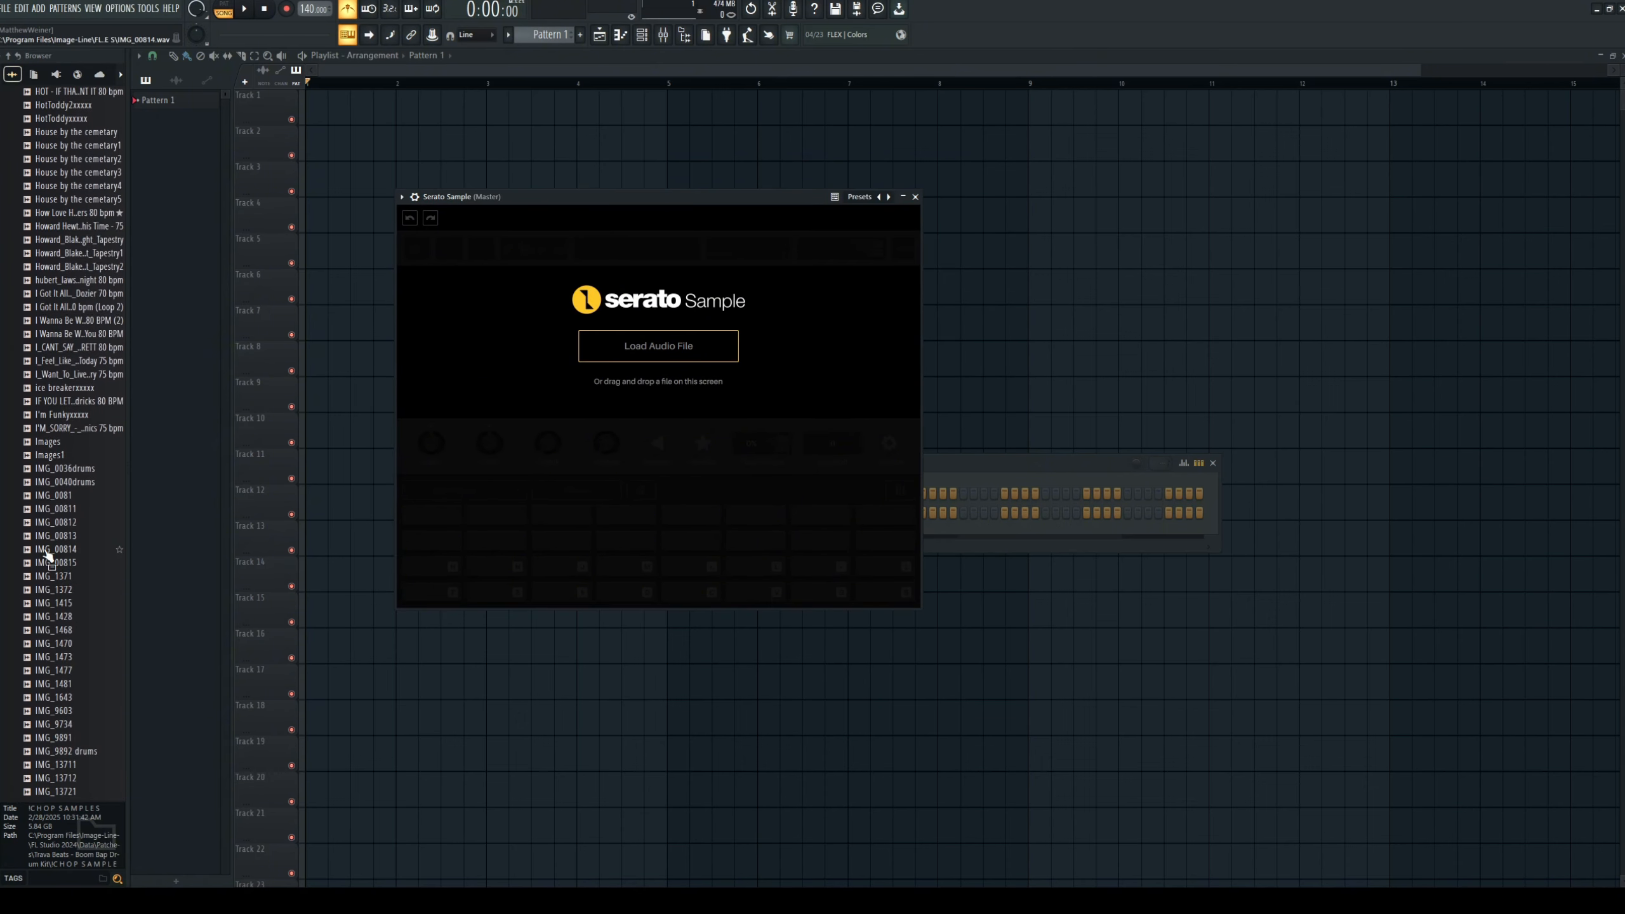
scroll(85, 575, down, 15)
Preview the Kit Andree 75 bpm sample and load it into Serato Sample.
click(70, 563)
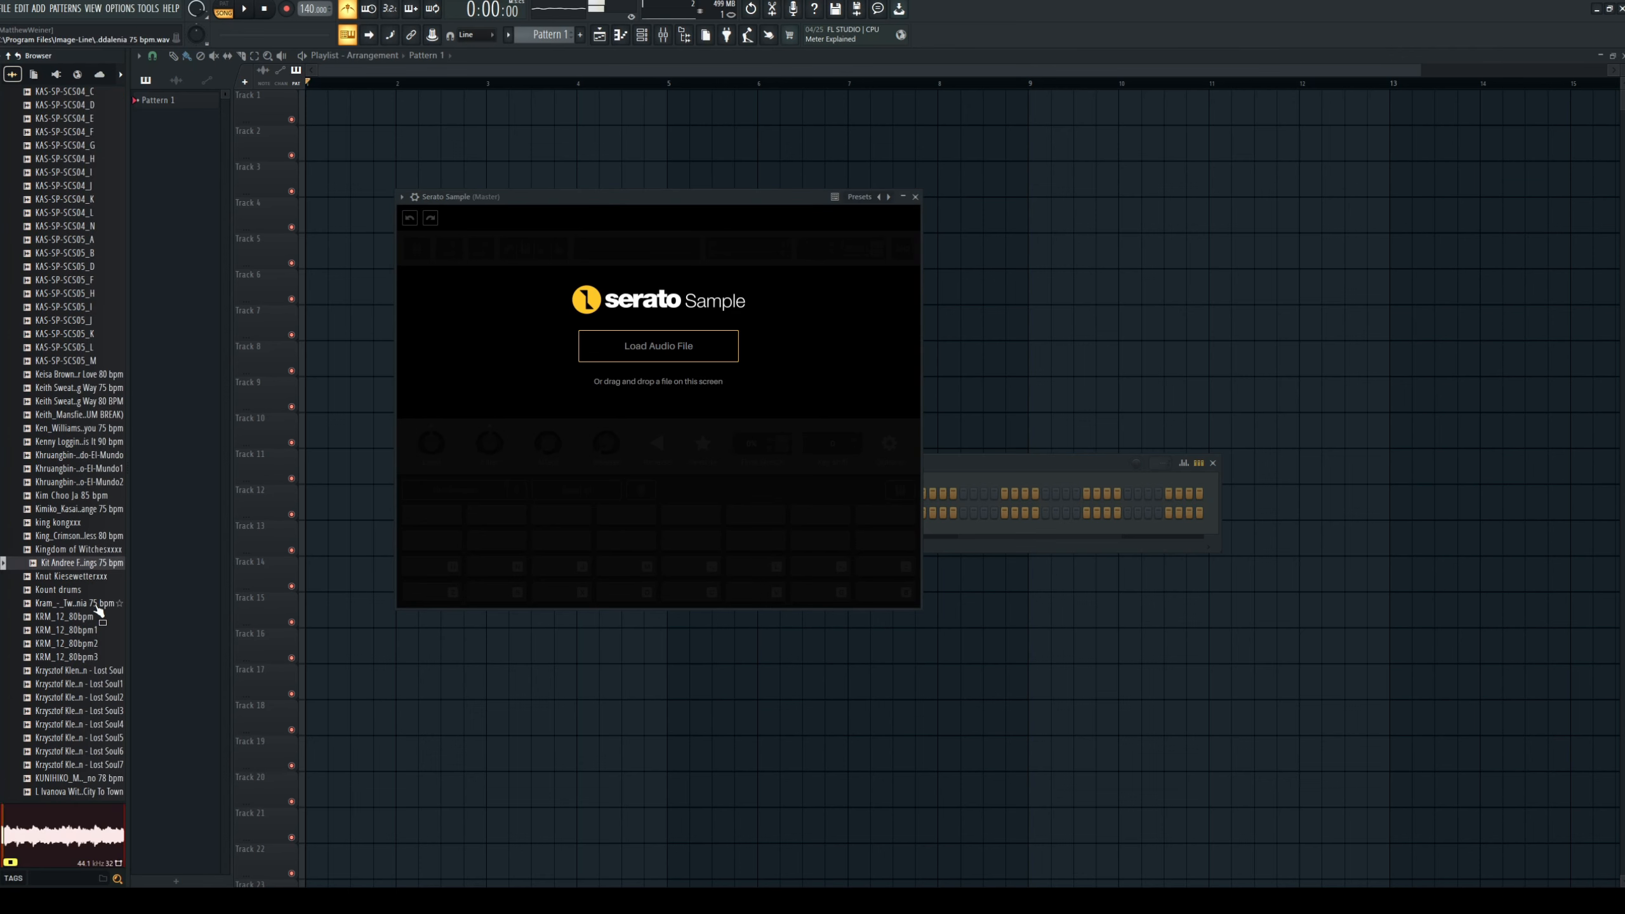
drag(96, 616, 96, 569)
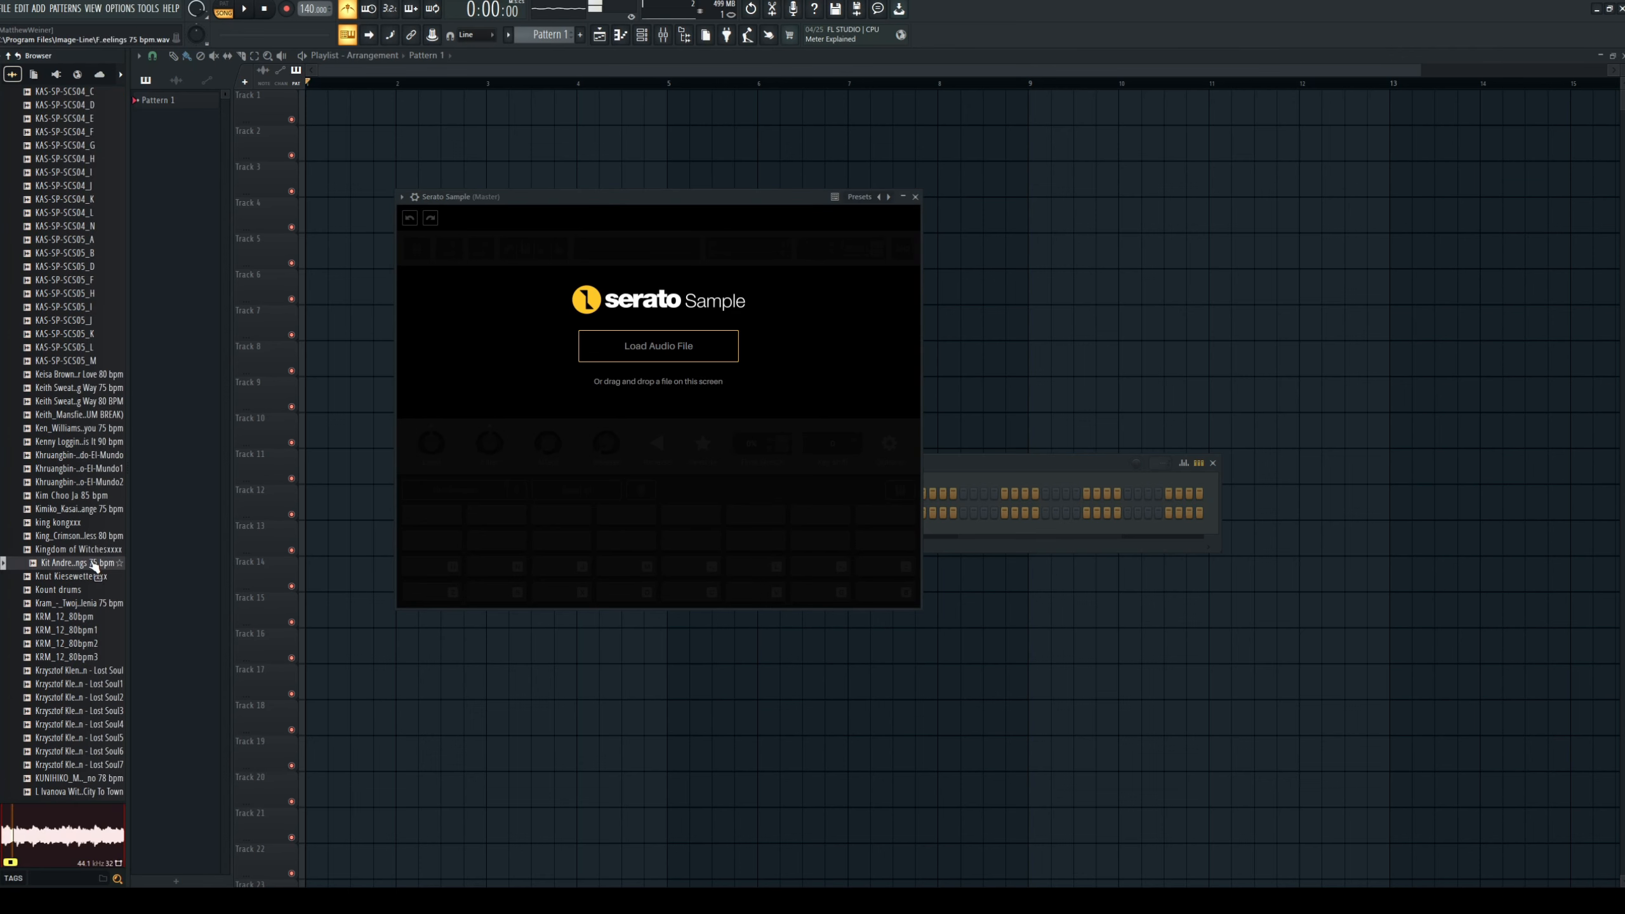
drag(94, 564, 701, 346)
key(space)
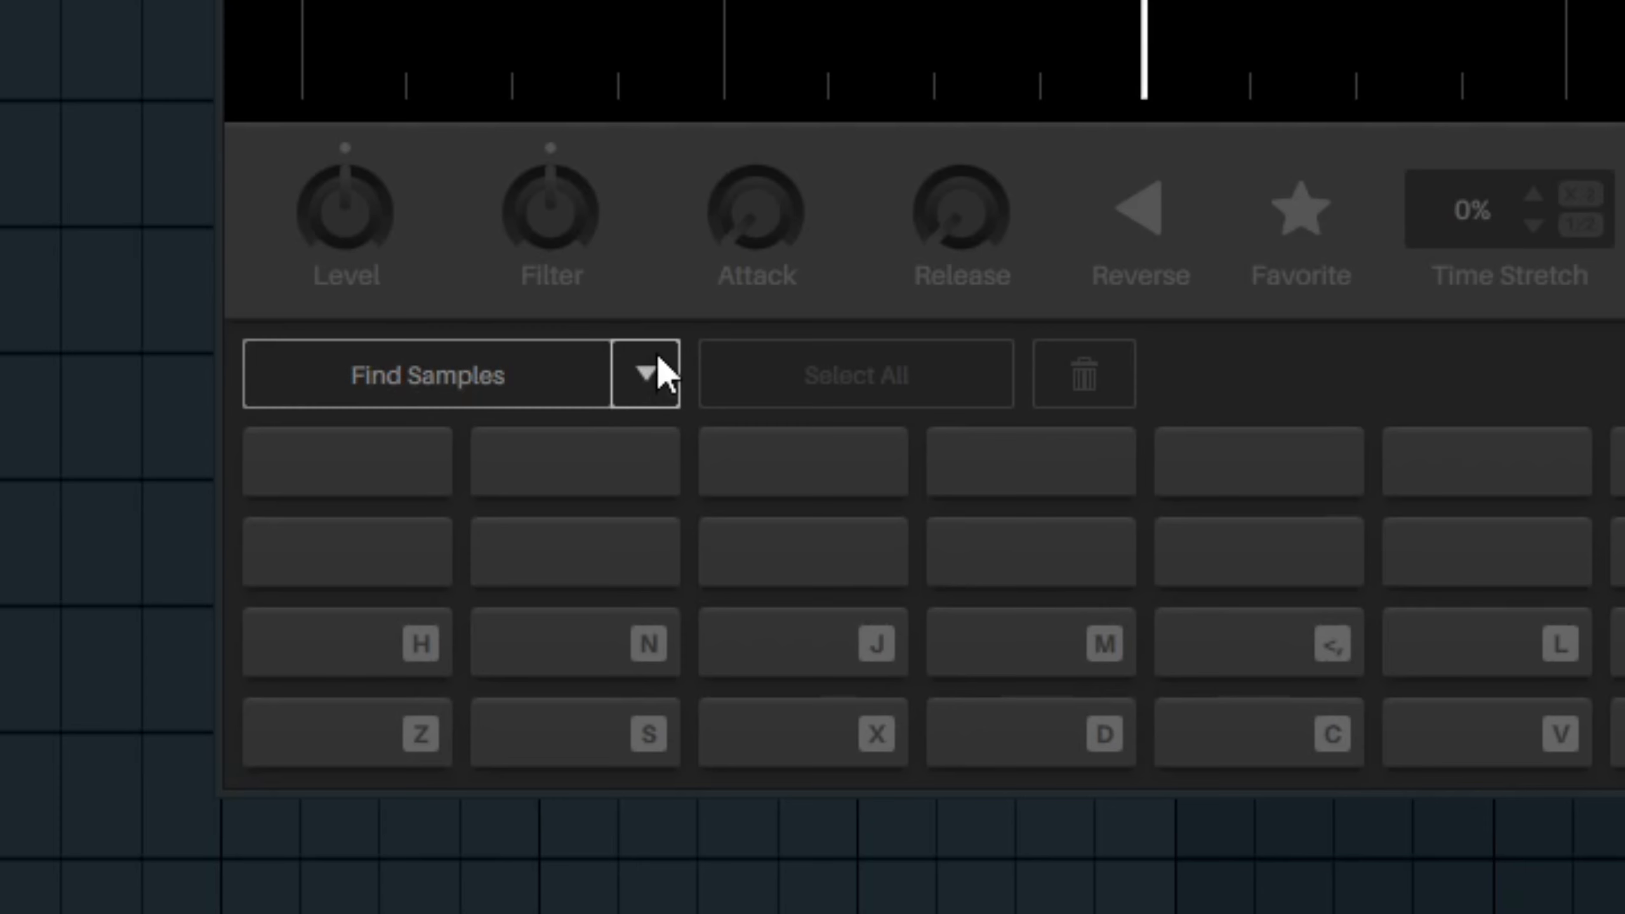
Switch the pad assignment mode to Set Random, fill the pads with random chops and scrub through the waveform.
click(517, 489)
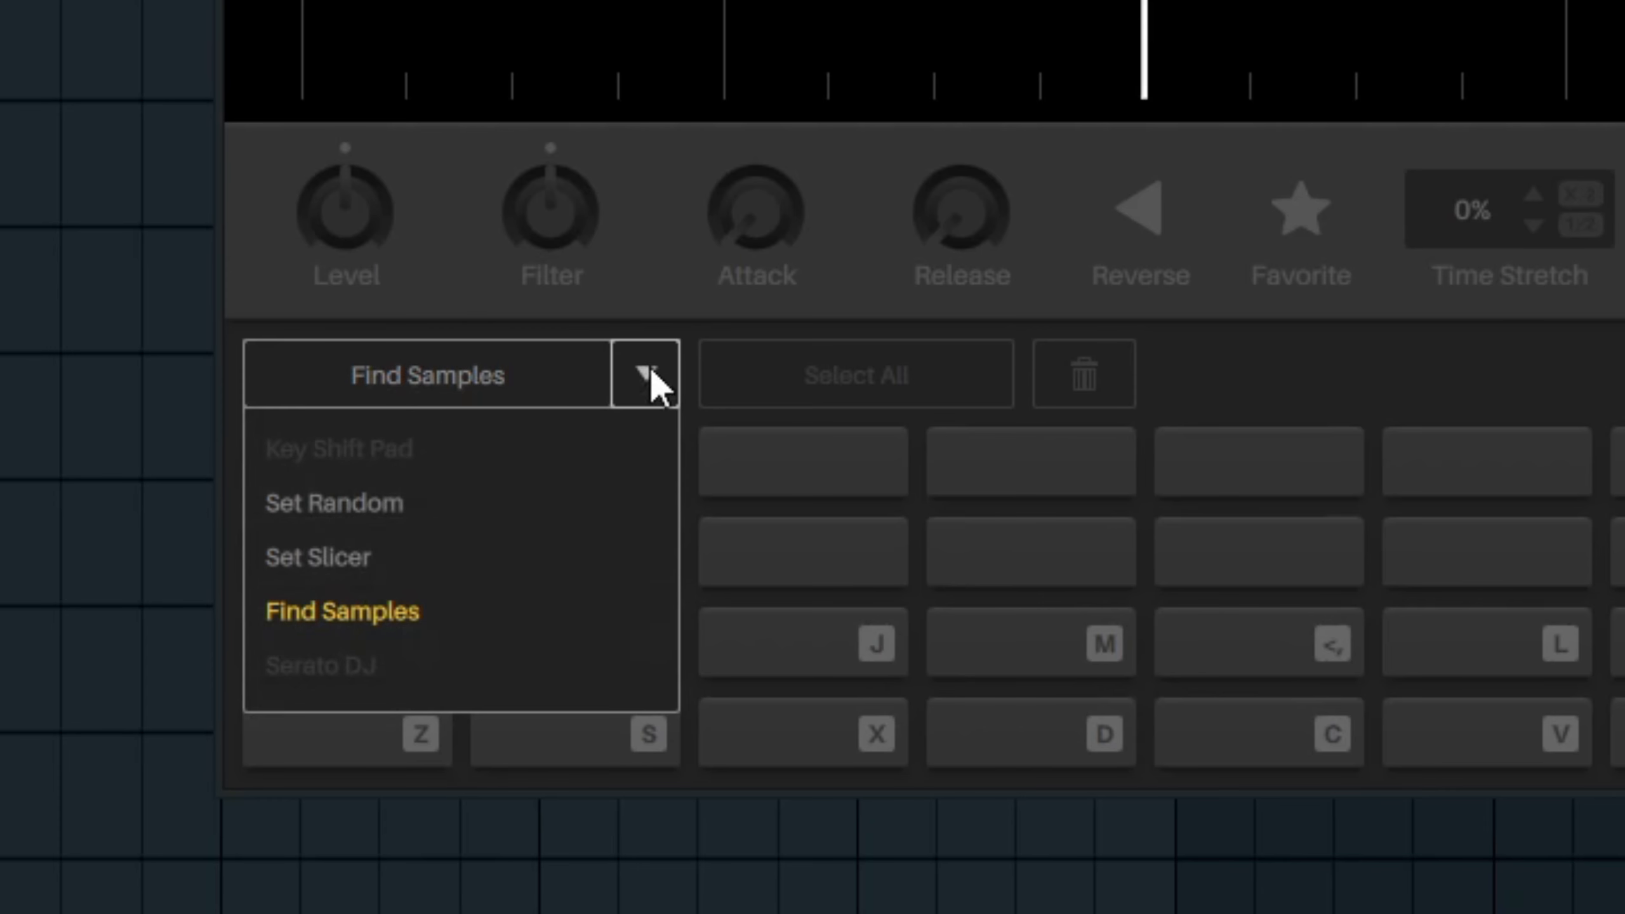
click(425, 531)
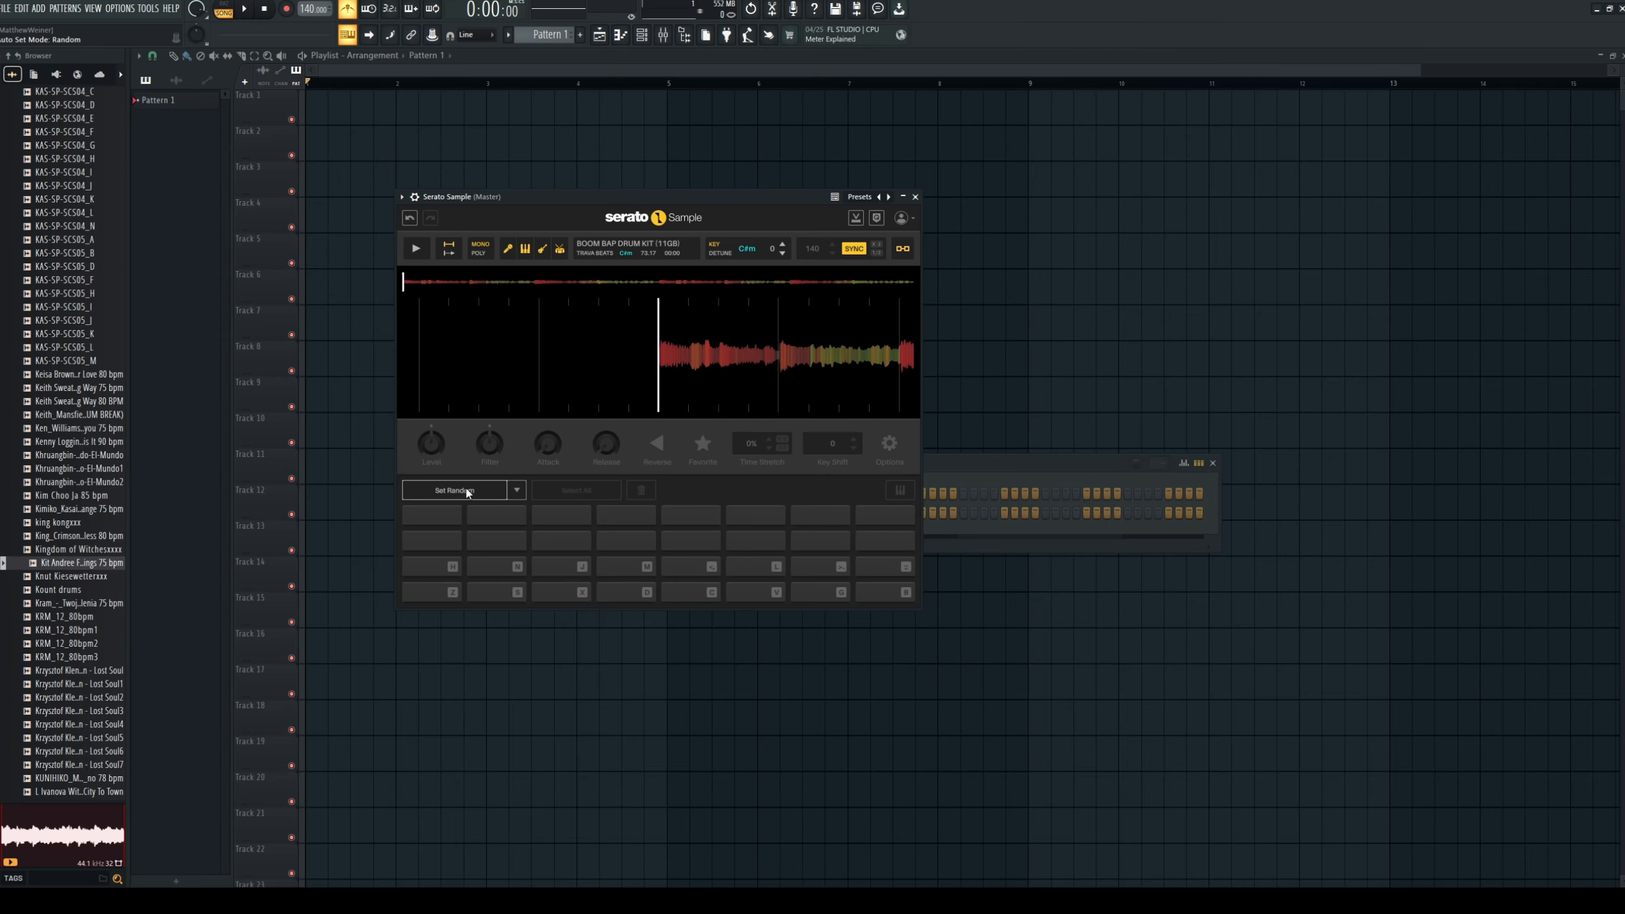
click(489, 375)
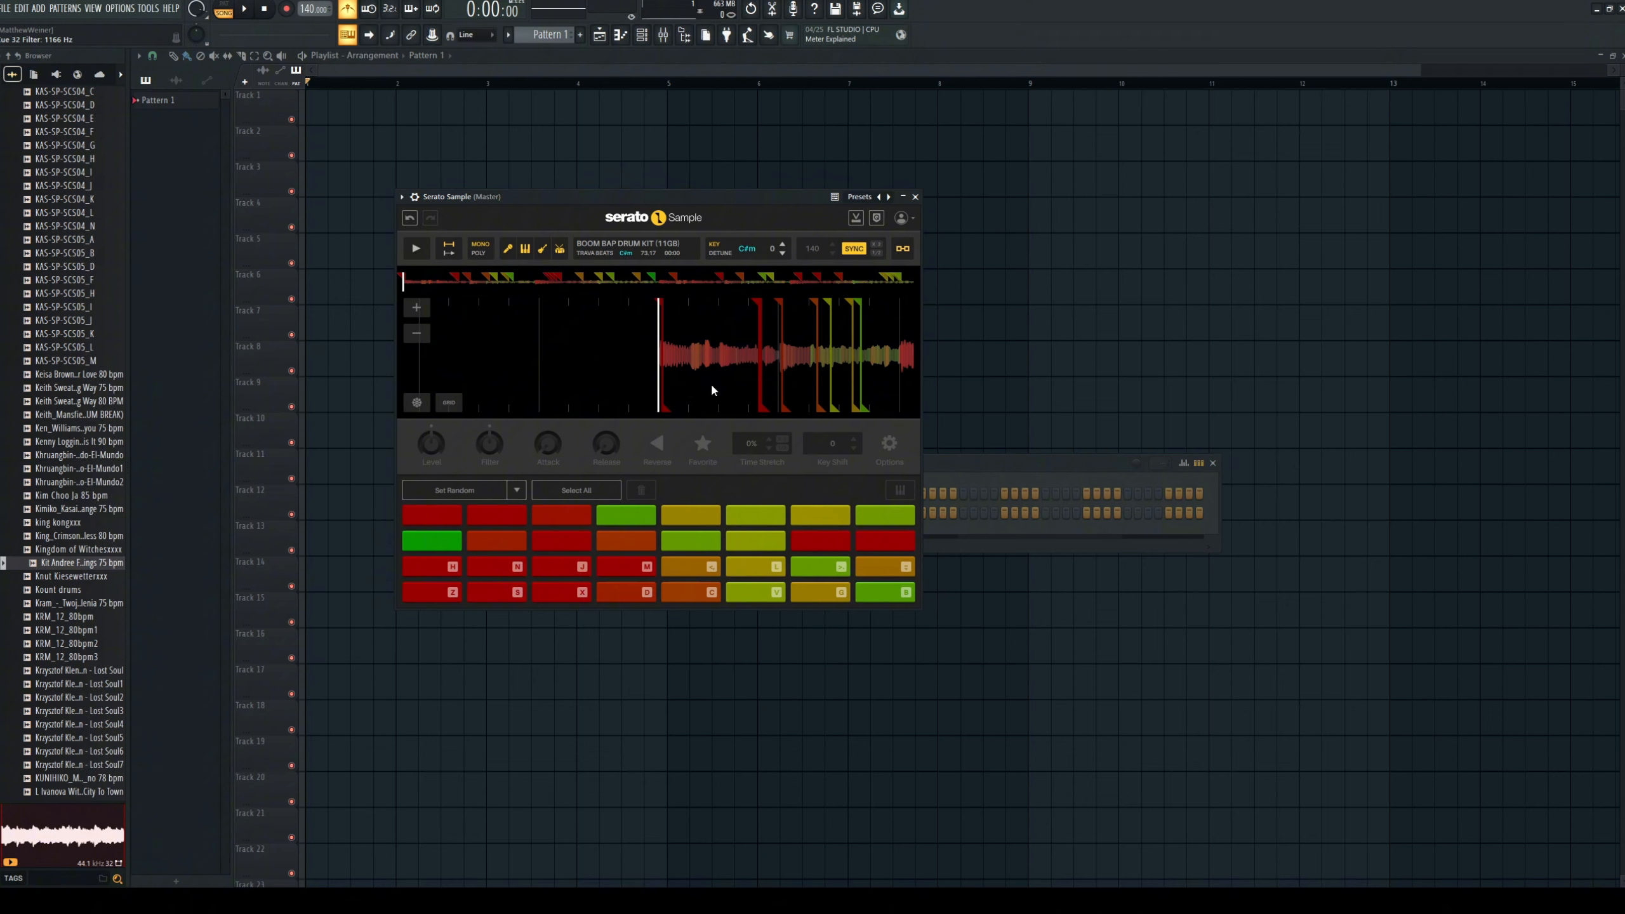
drag(713, 391, 509, 325)
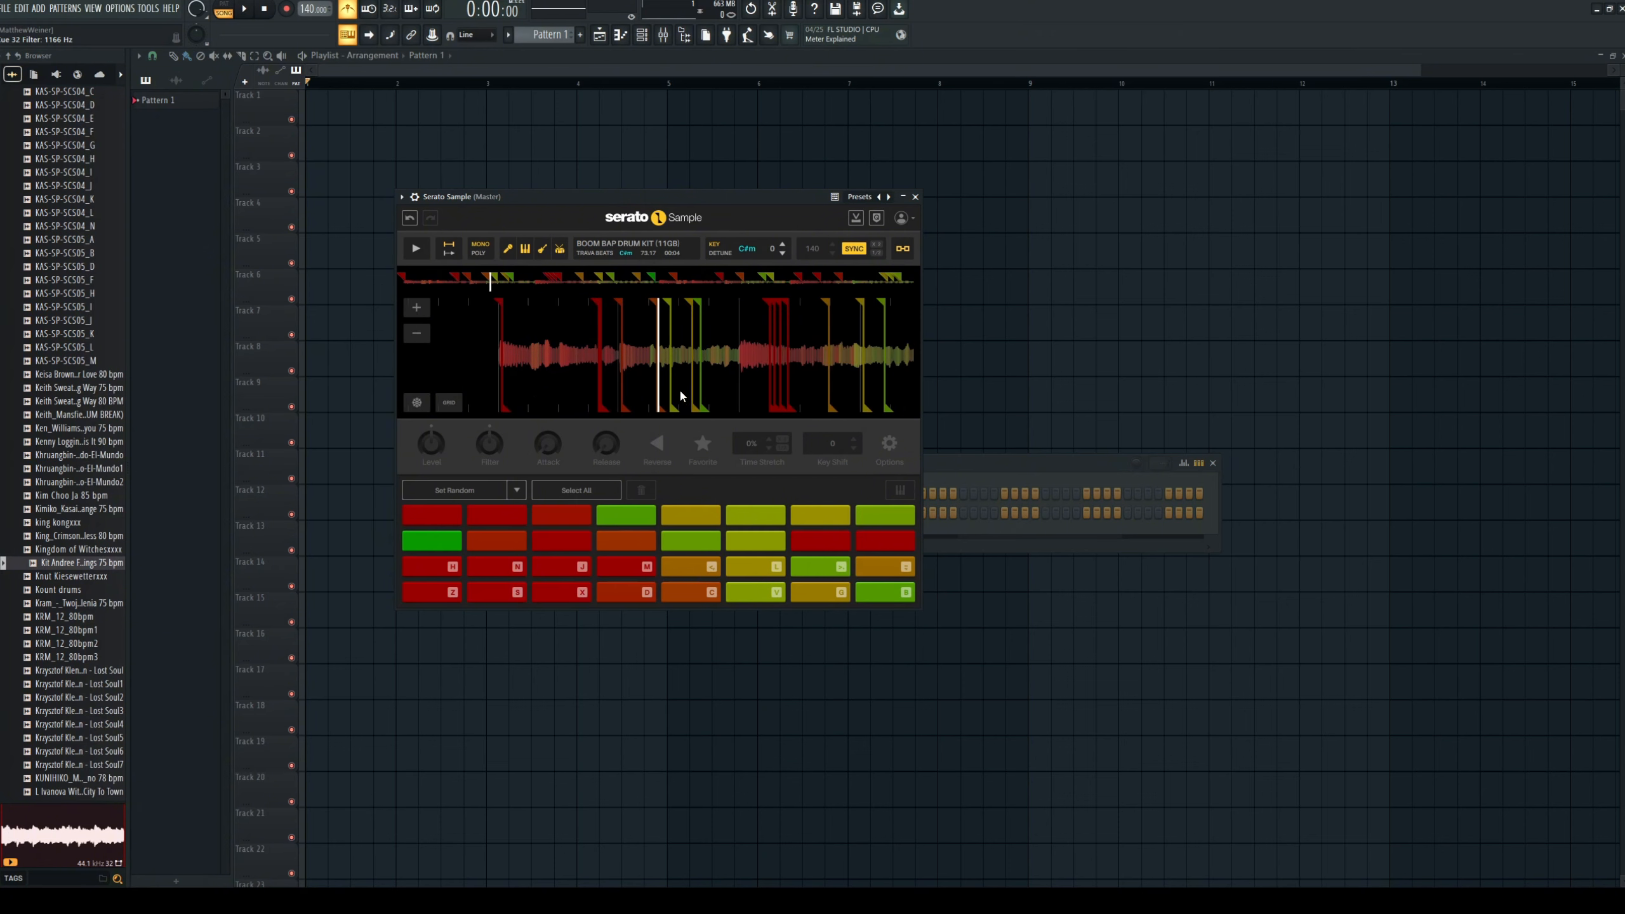
Toggle Serato Sample's tempo Sync off and on to compare the sample's own tempo with the project's.
click(852, 251)
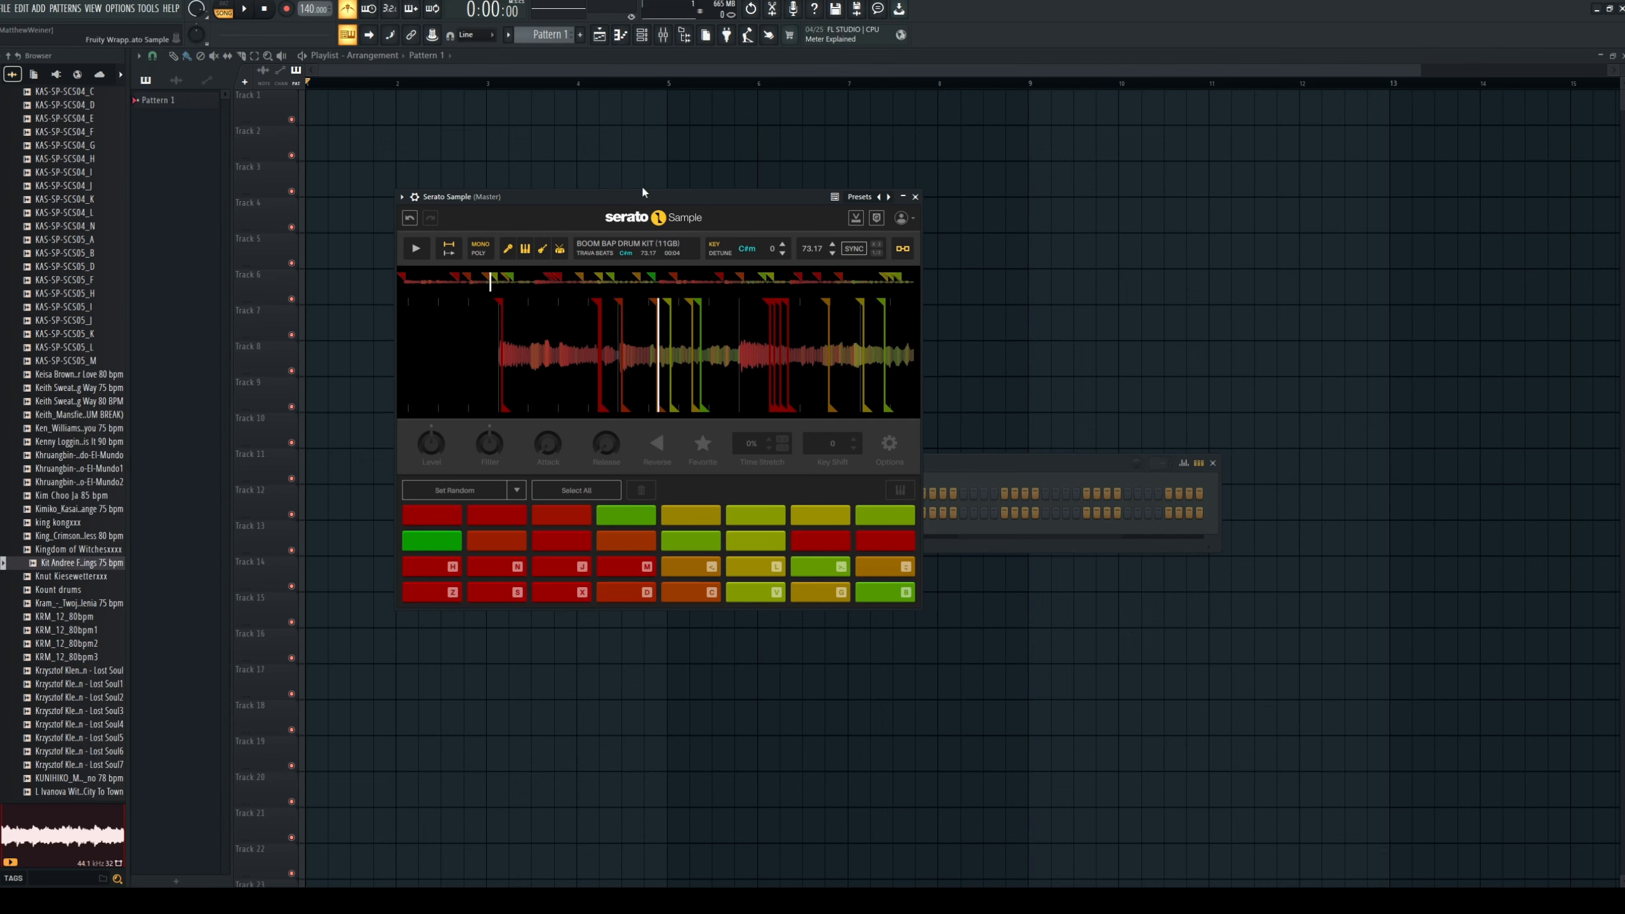
click(855, 250)
click(854, 249)
Close all open windows and tap in a project tempo of 92 BPM.
key(F12)
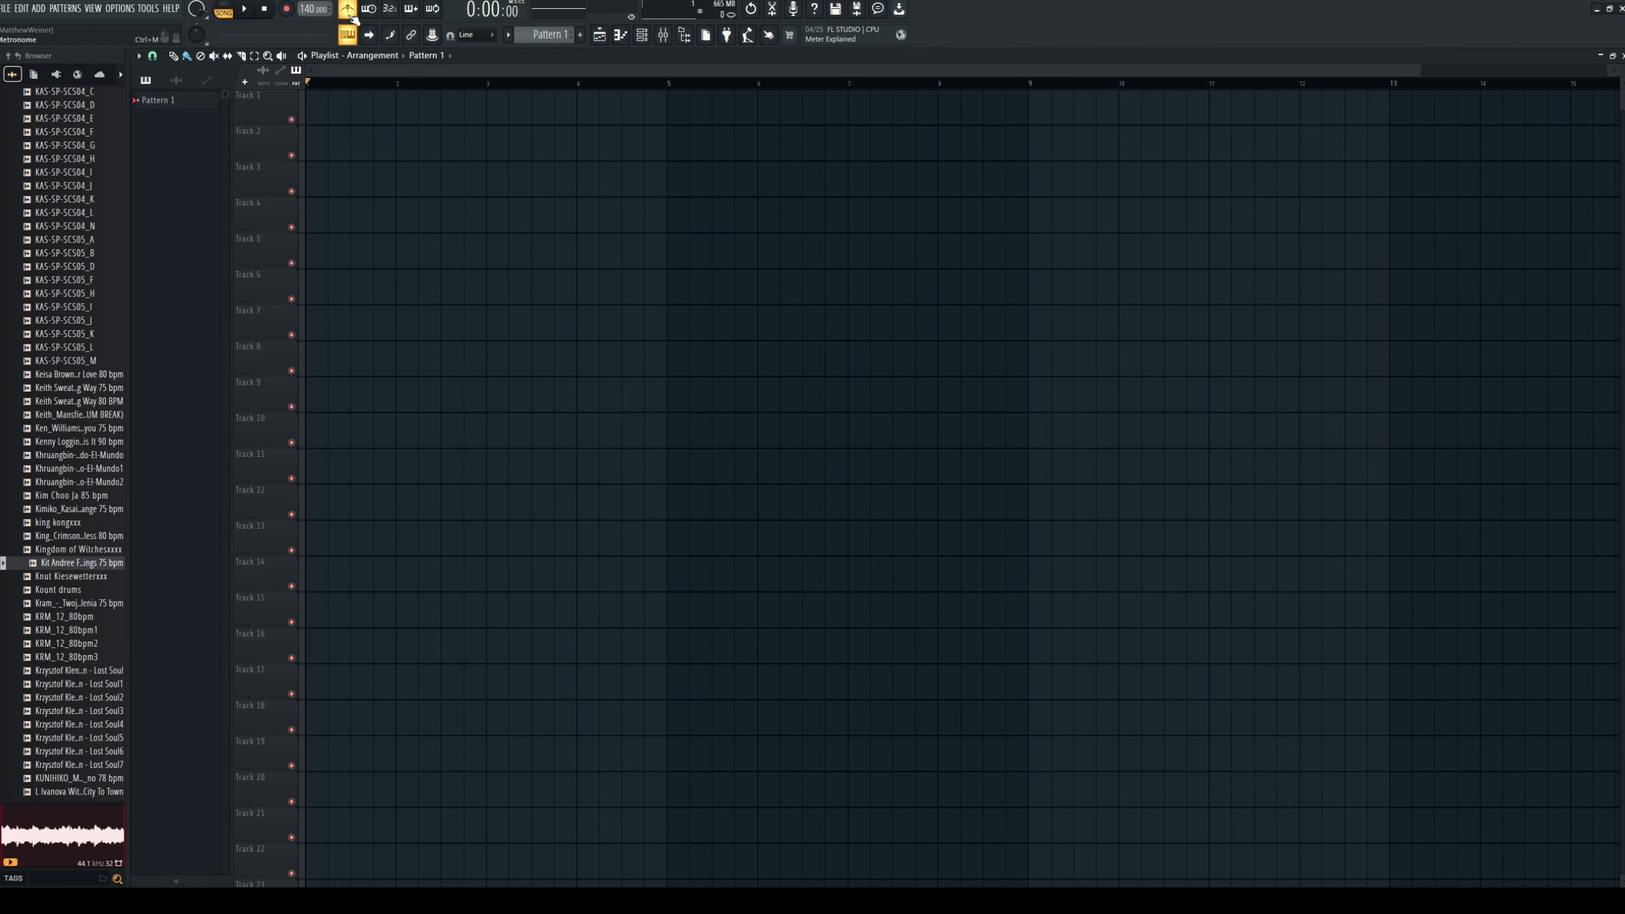
key(space)
click(805, 434)
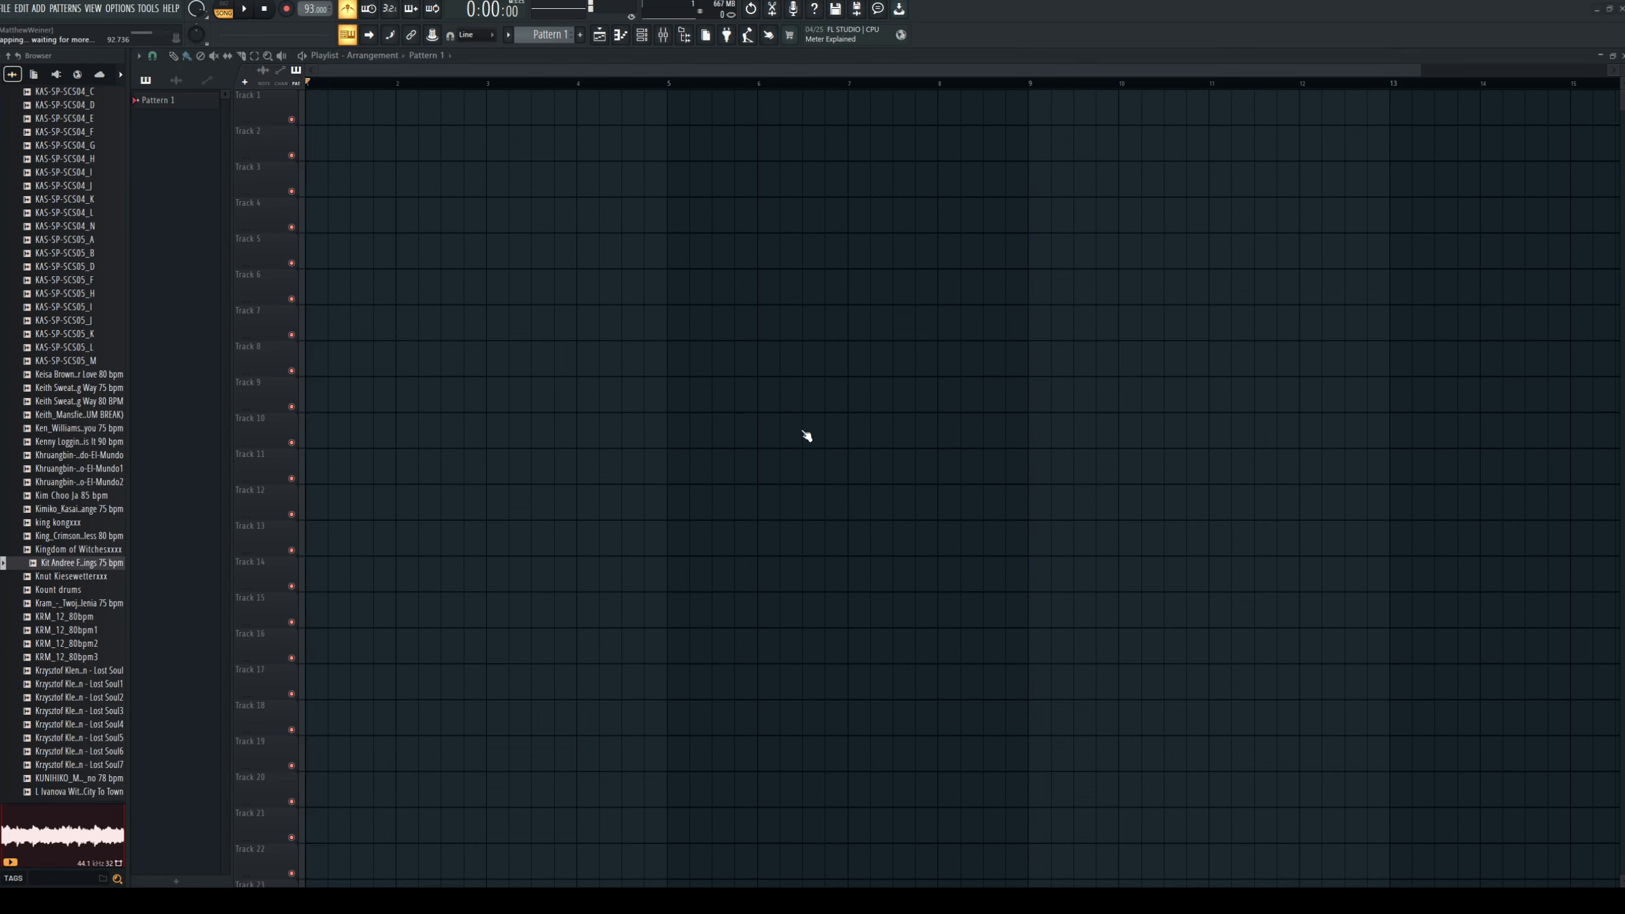
click(805, 435)
click(805, 435)
click(806, 435)
Reopen the Serato Sample instrument from the channel rack and audition the chop on pad D.
click(642, 35)
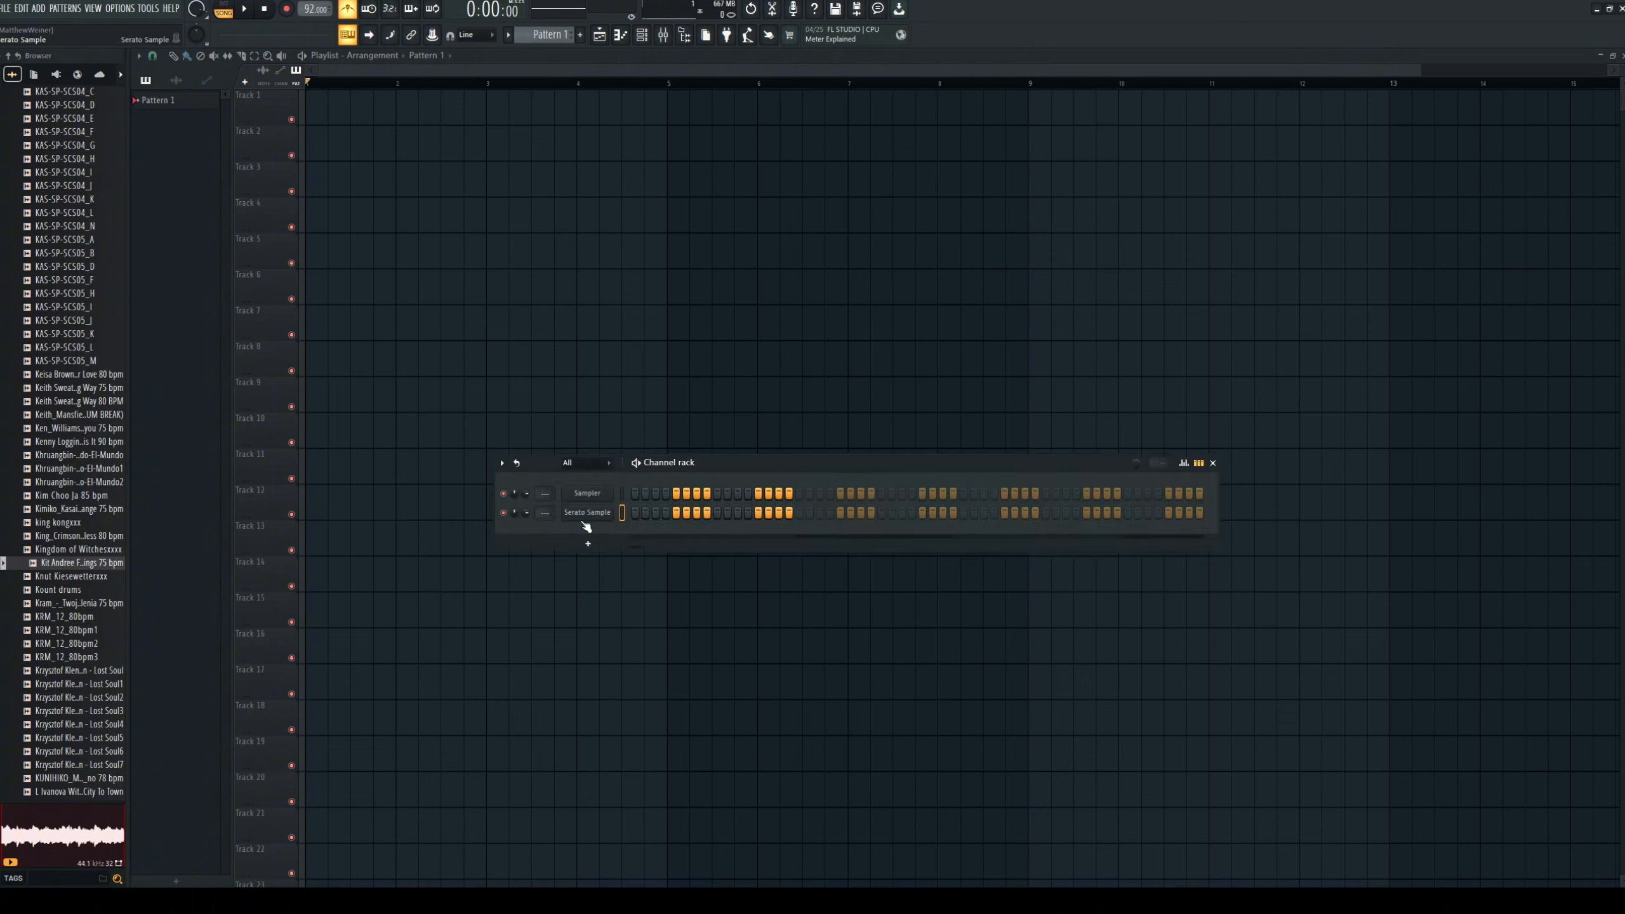
click(588, 513)
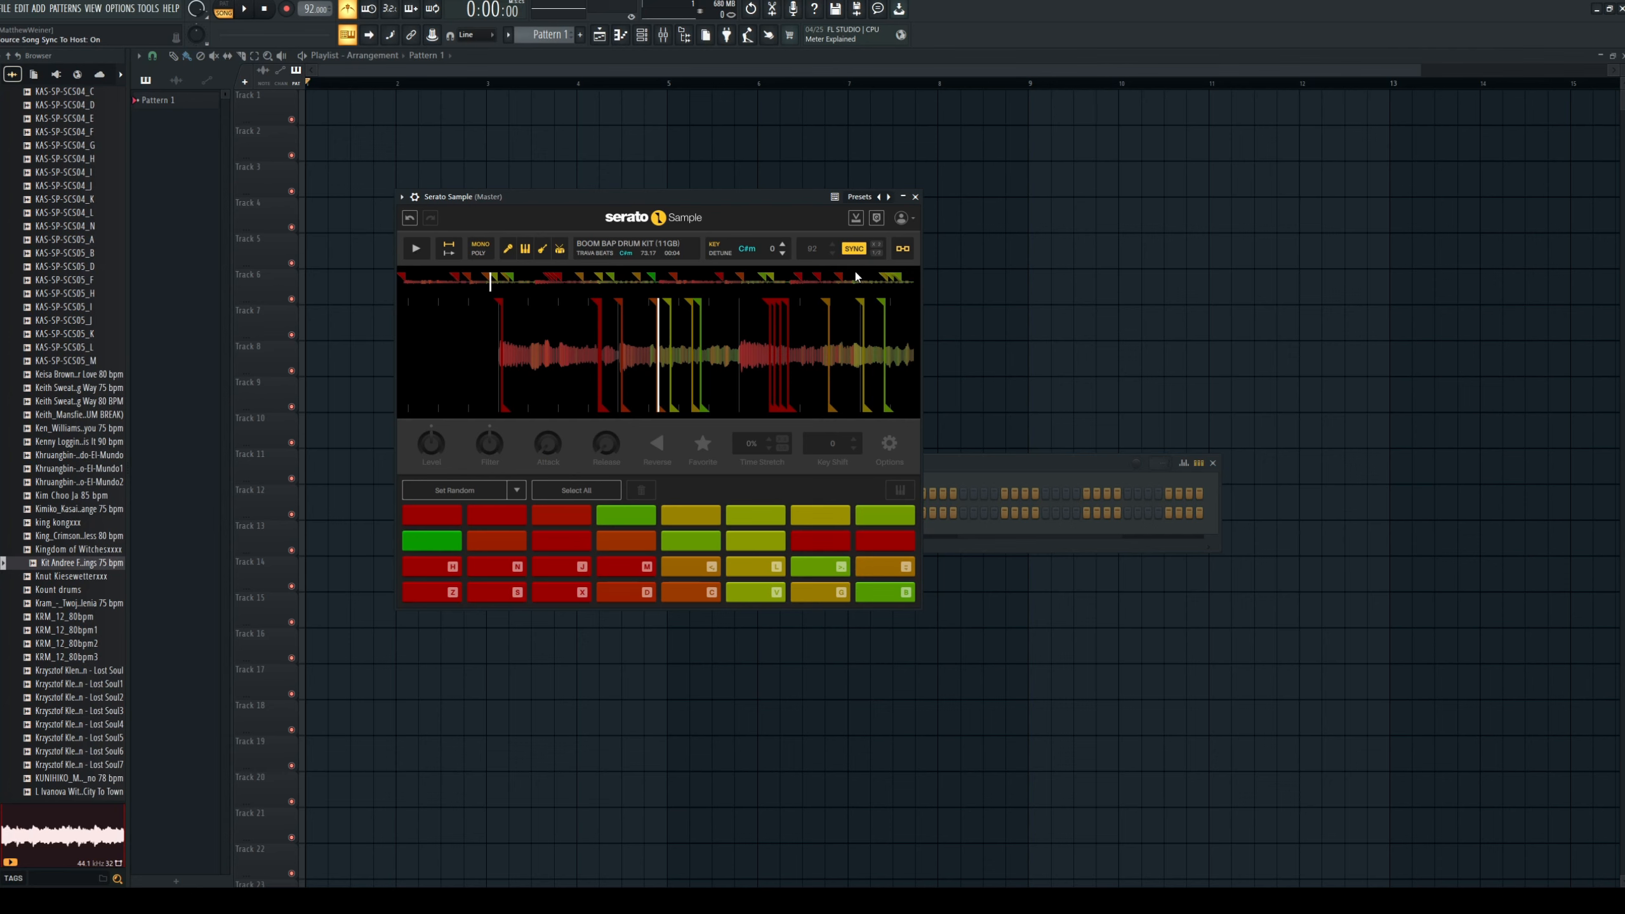
key(d)
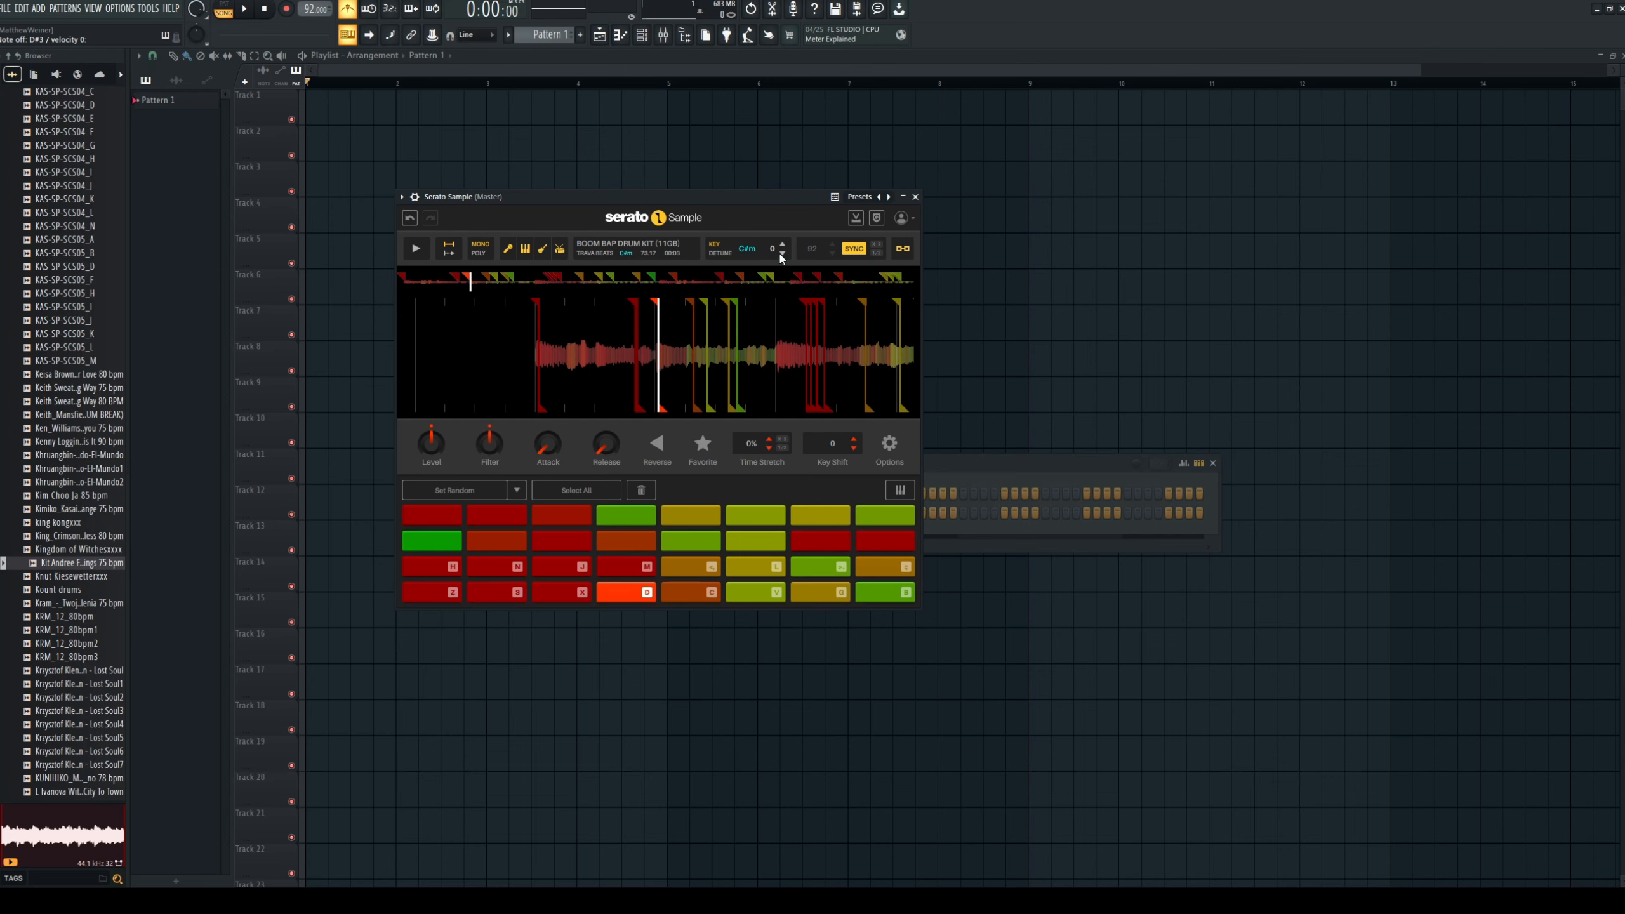
mouse_move(784, 193)
mouse_down()
mouse_move(690, 188)
mouse_move(775, 180)
mouse_up()
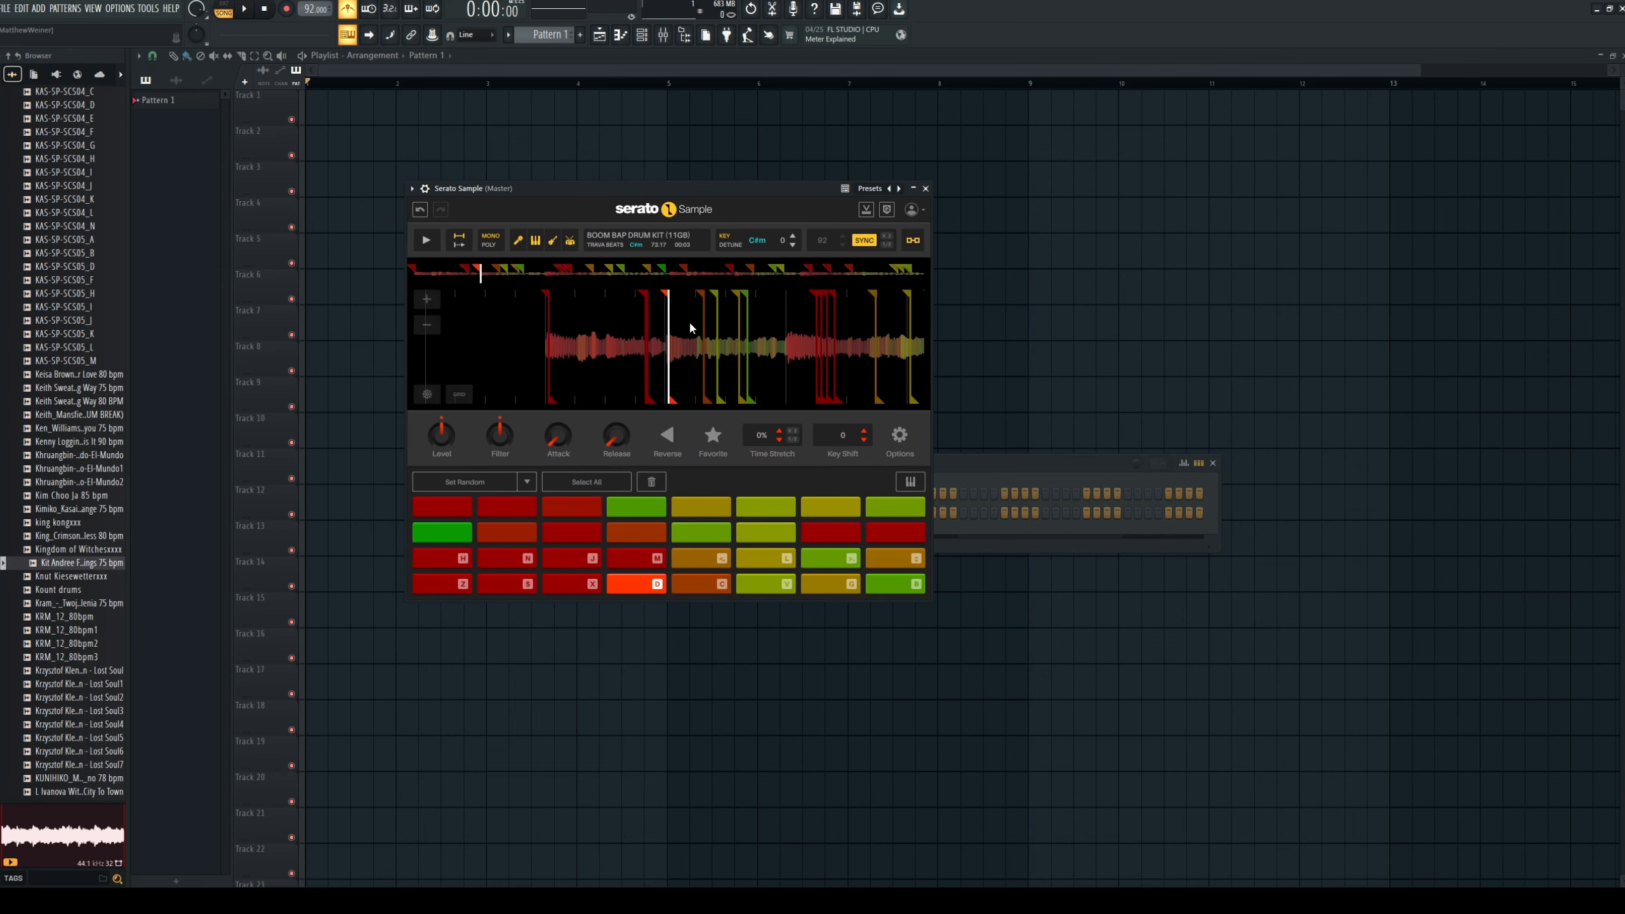
key(space)
key(space)
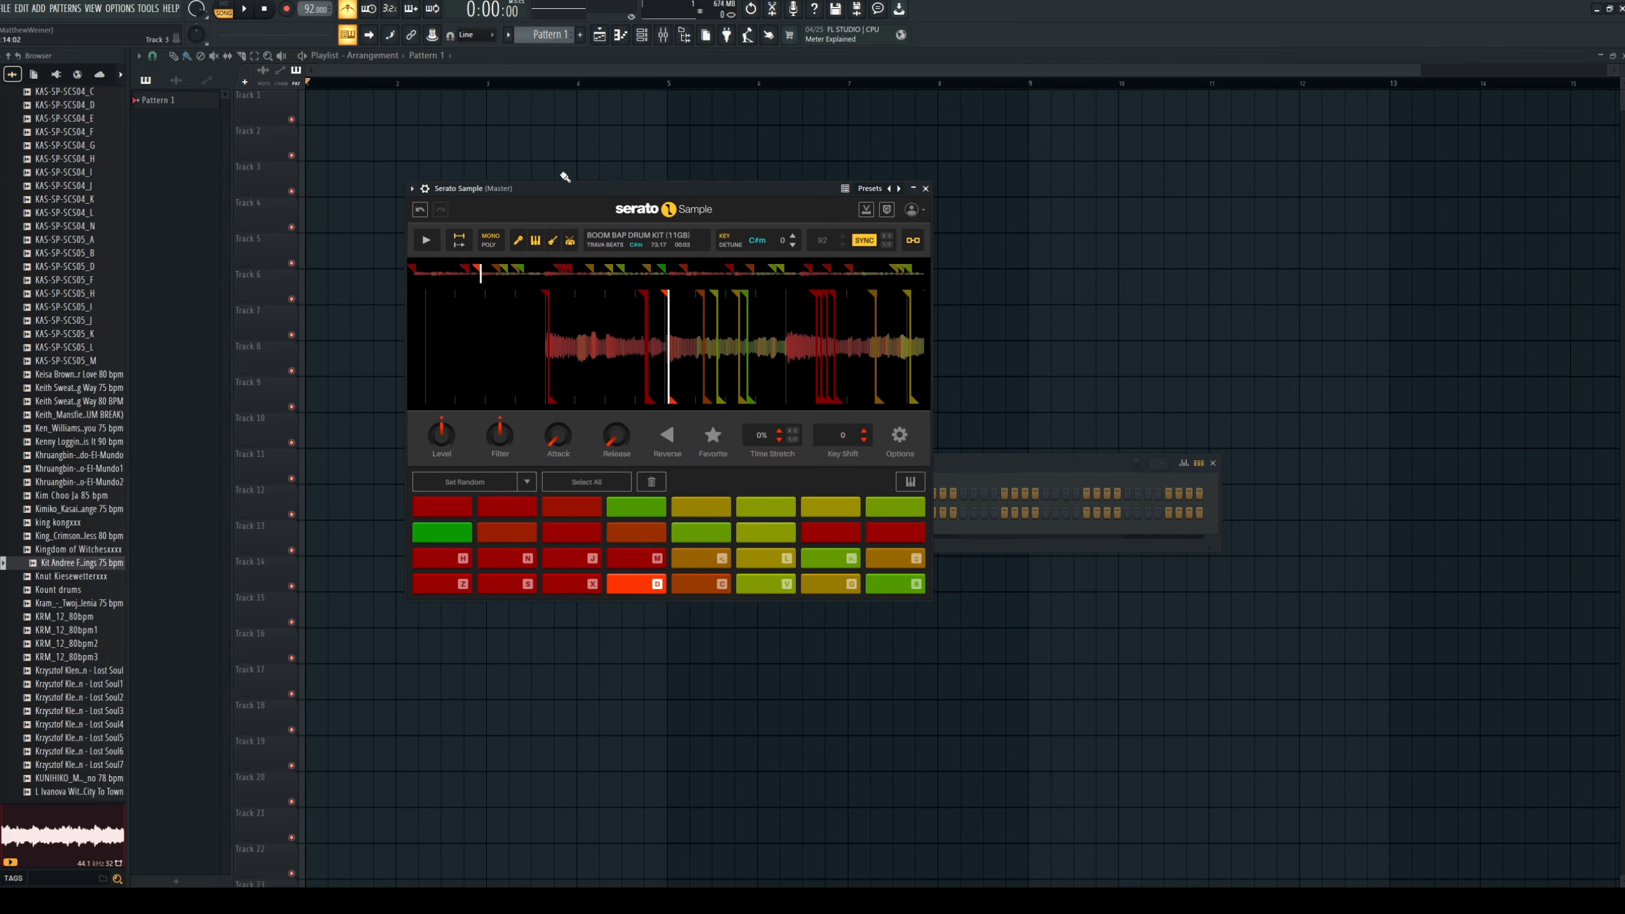
drag(786, 189, 801, 161)
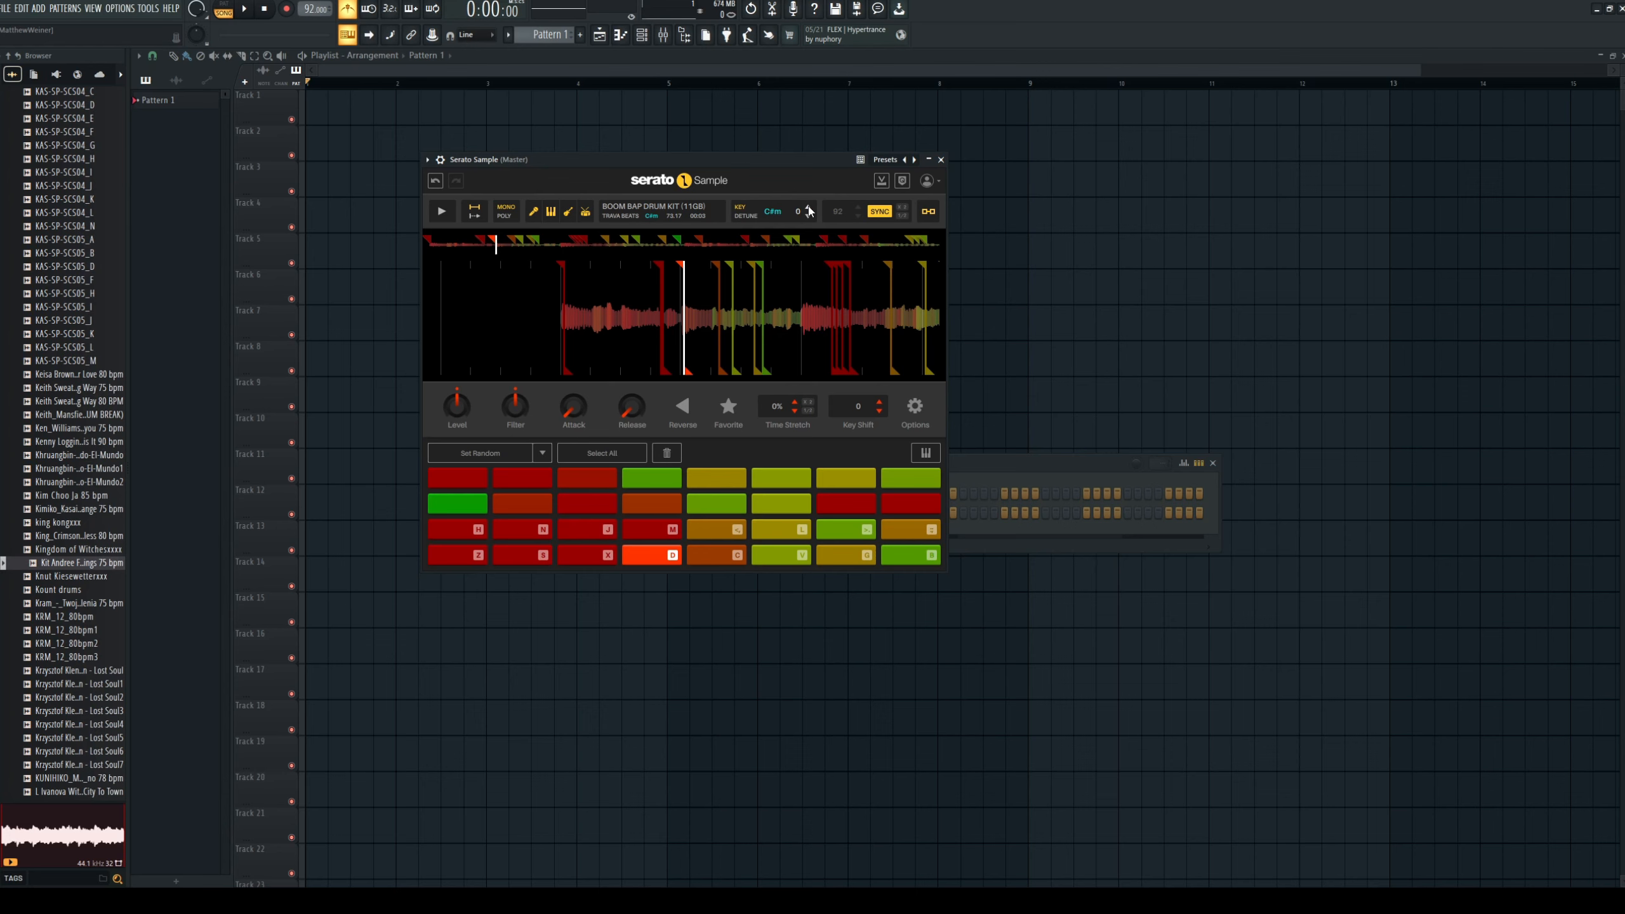
drag(765, 160, 748, 189)
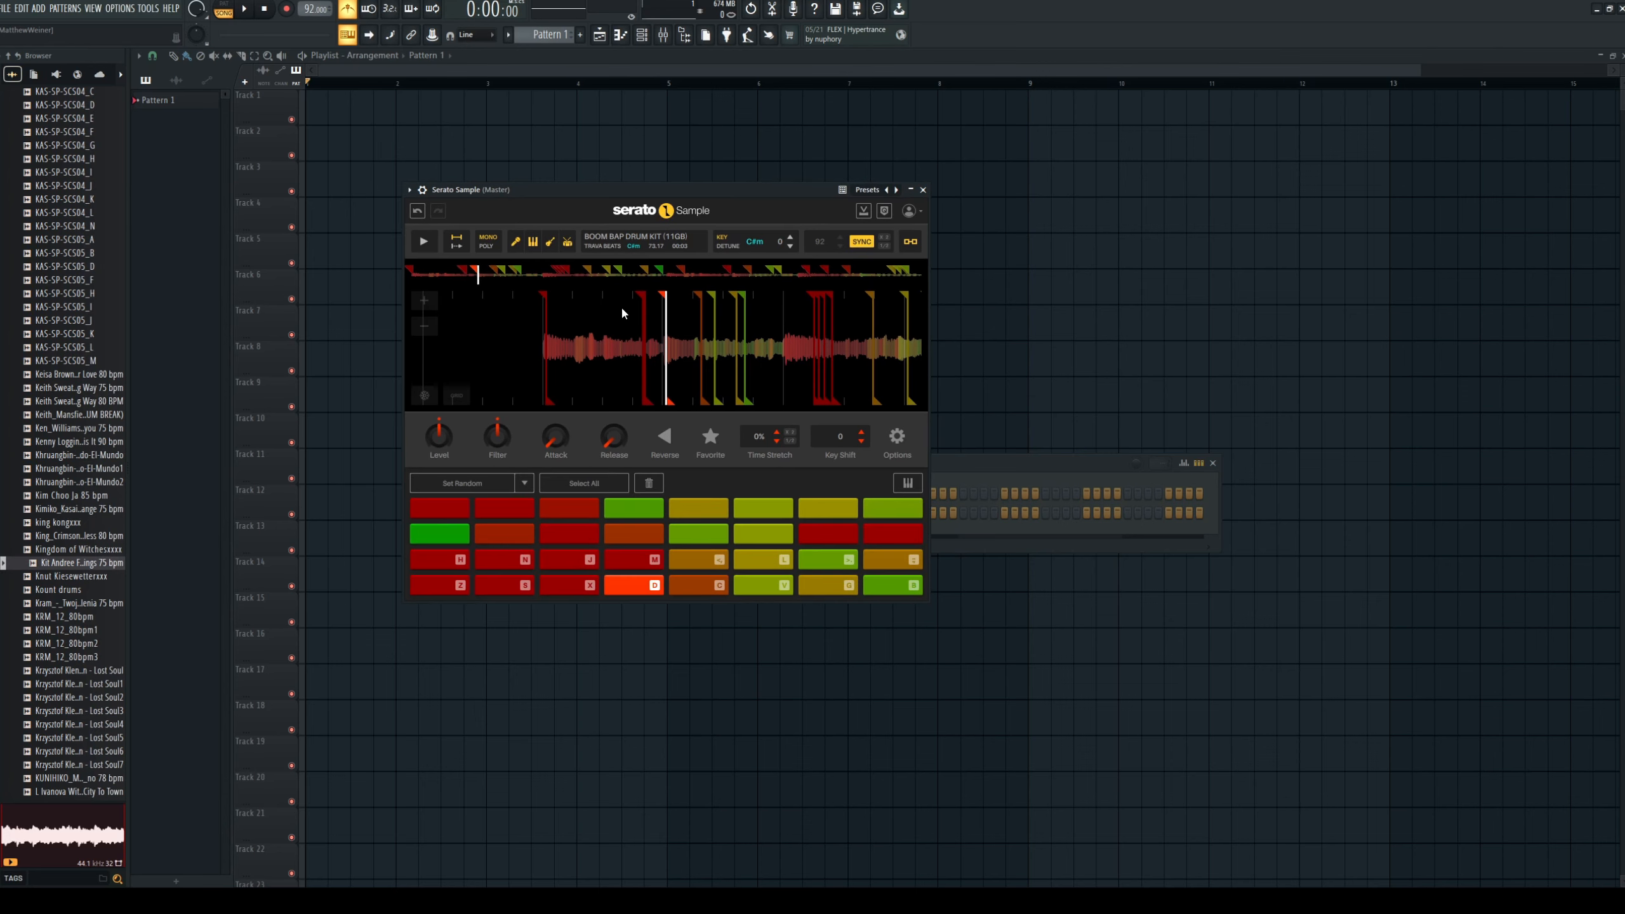
Raise the sample's key by 2 semitones in Serato Sample while auditioning the chops on pads Z and J.
key(z)
click(791, 237)
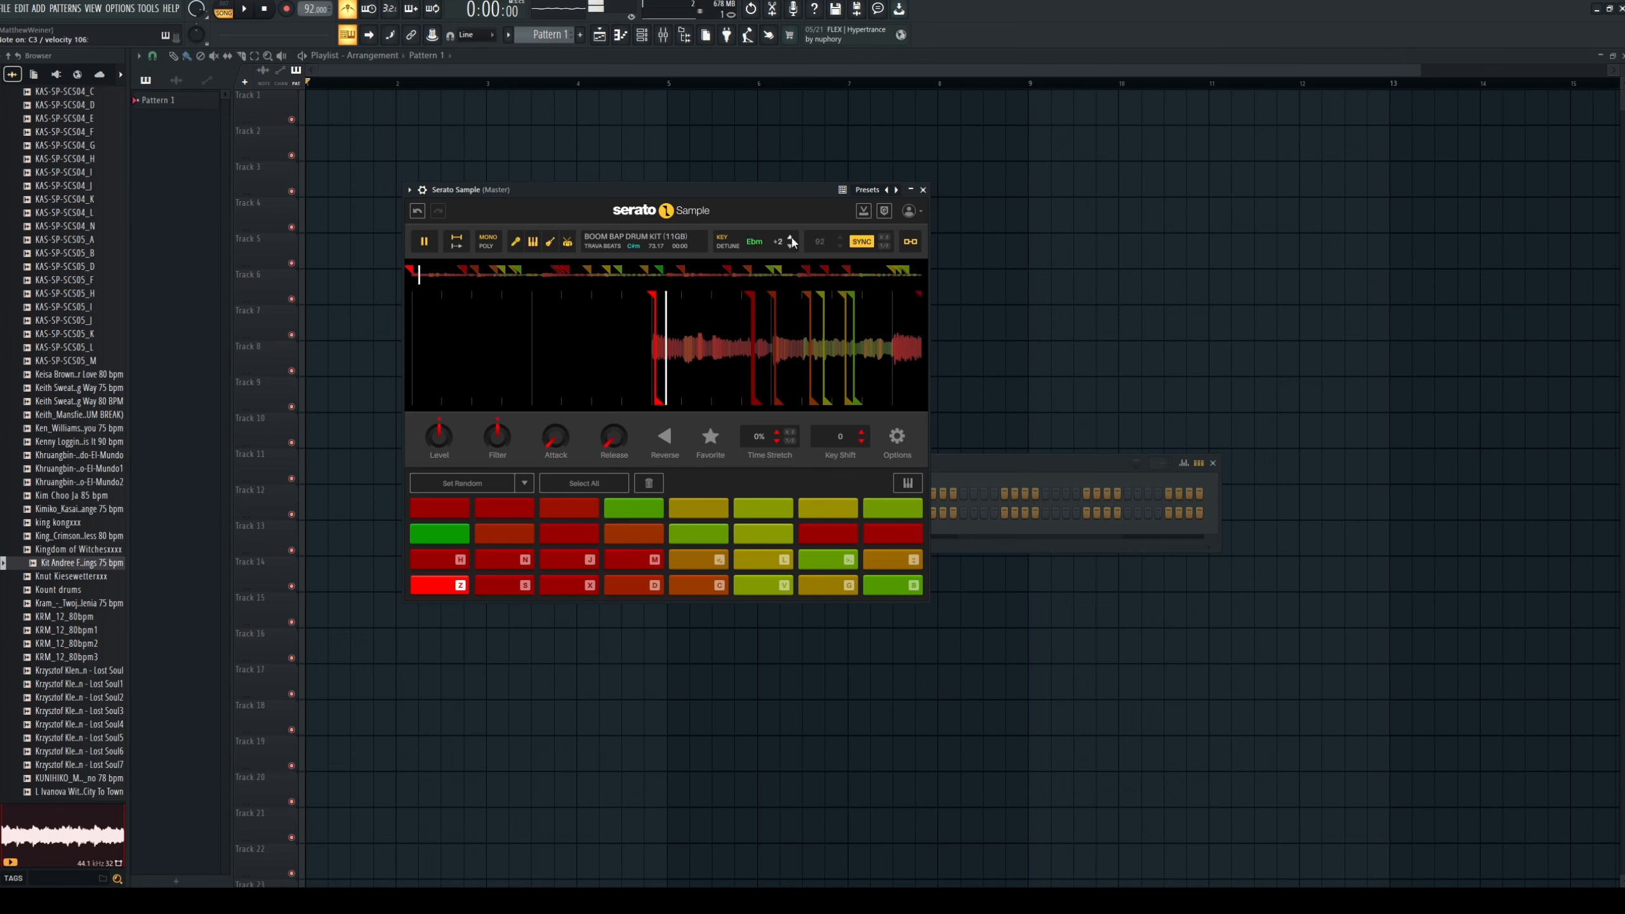
click(791, 237)
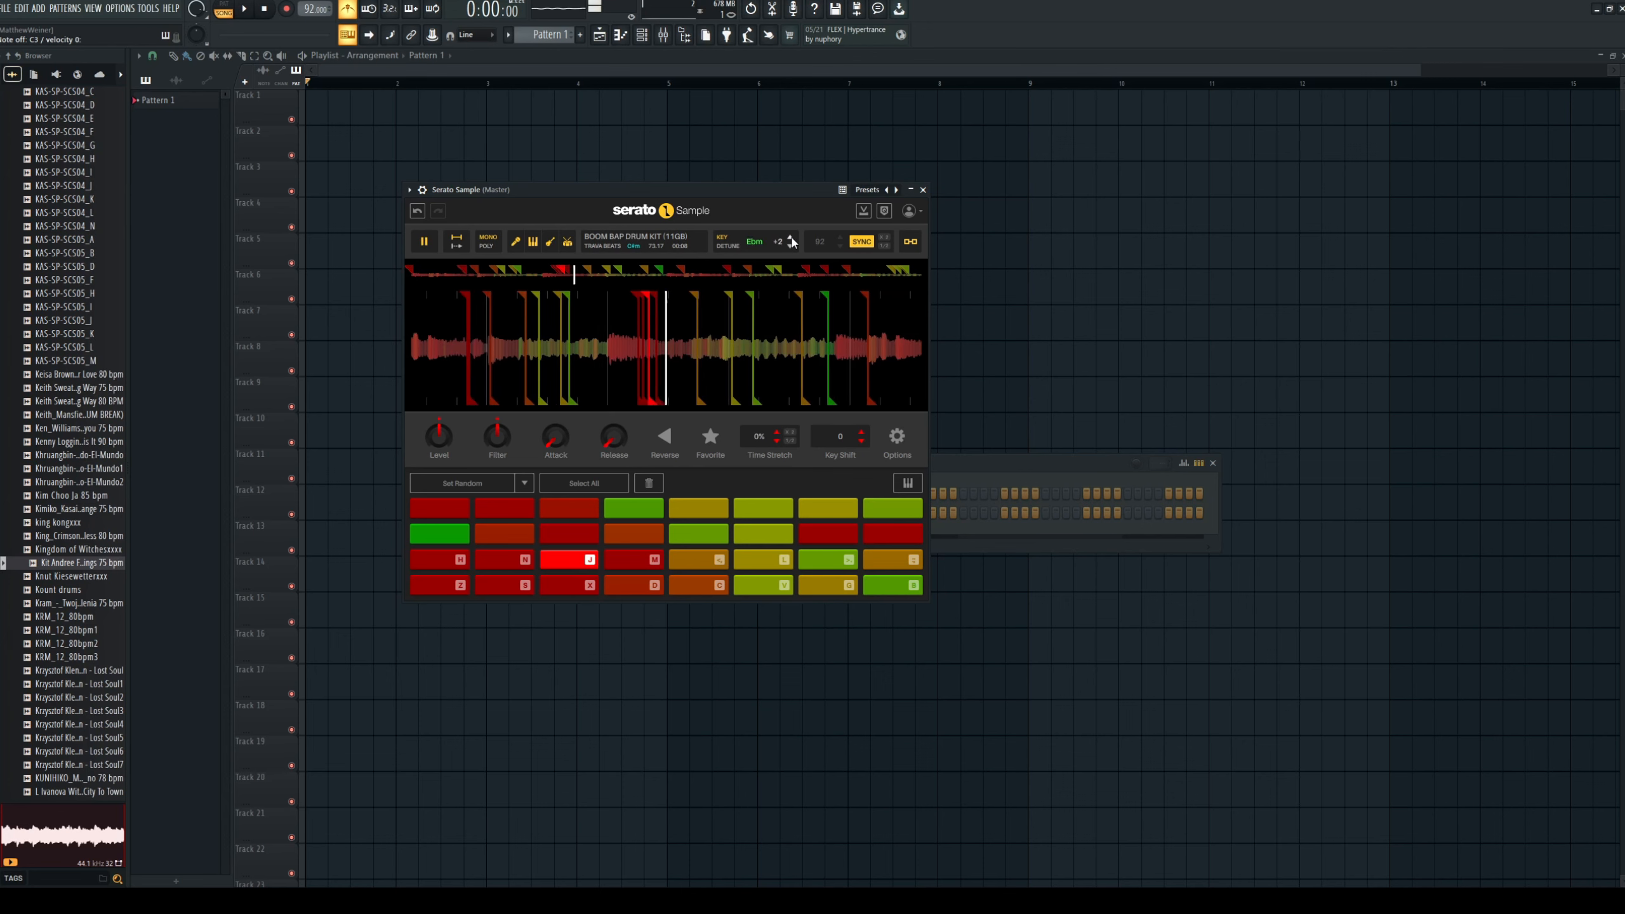
key(j)
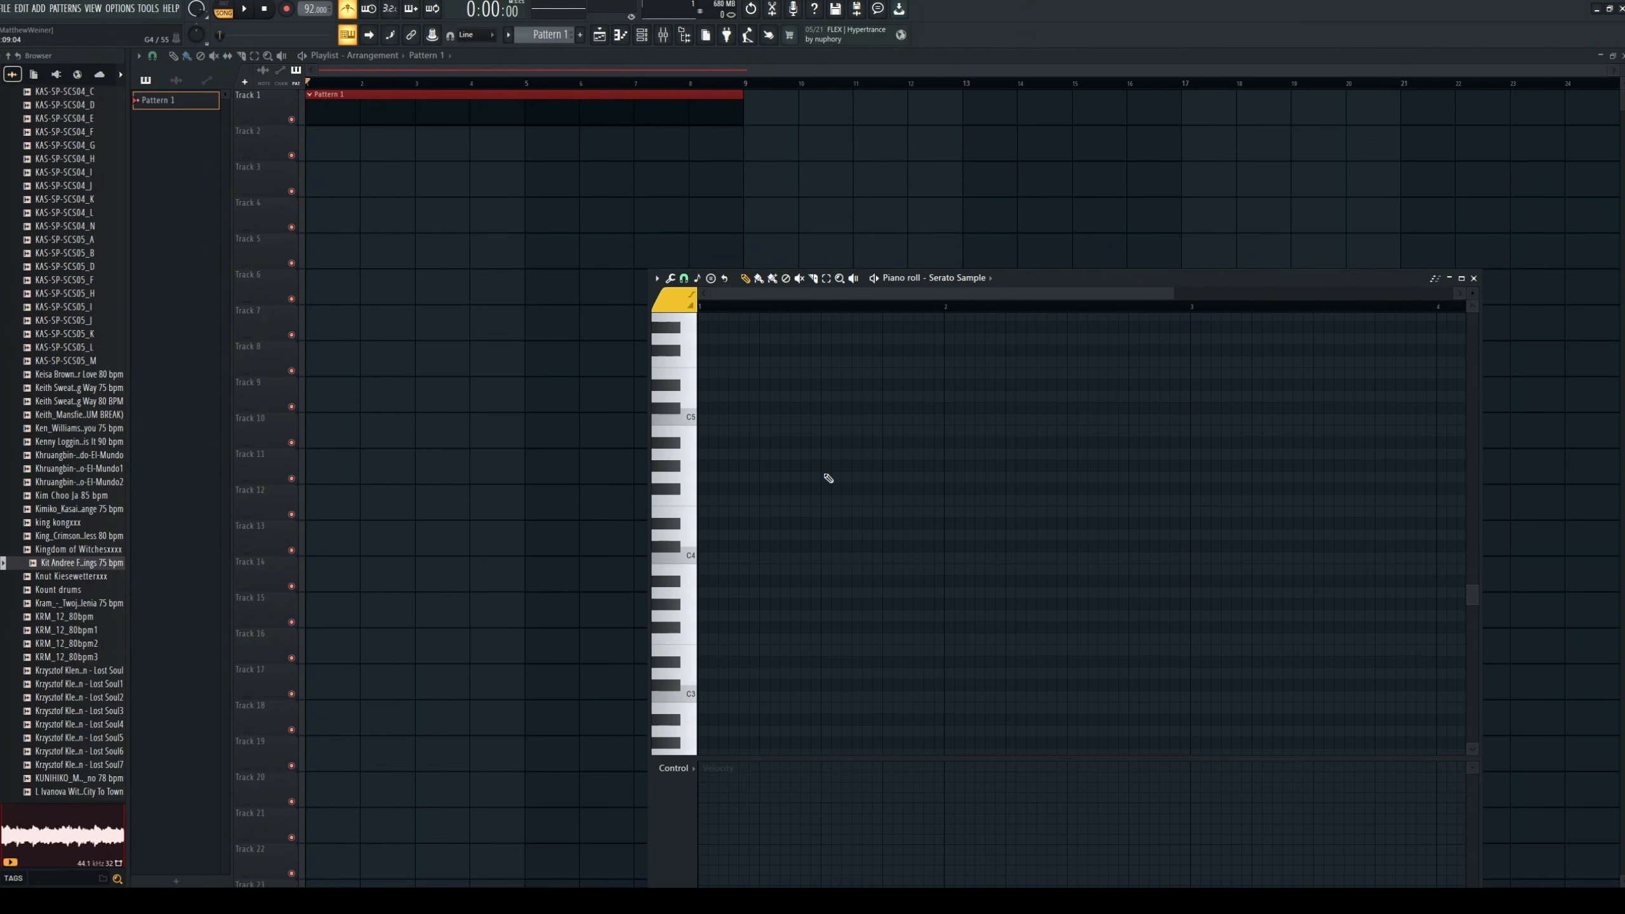
Draw a half-bar chop note on C3 at the start of bar 1 and another half-bar note on D#5 after it.
scroll(805, 475, down, 3)
click(714, 627)
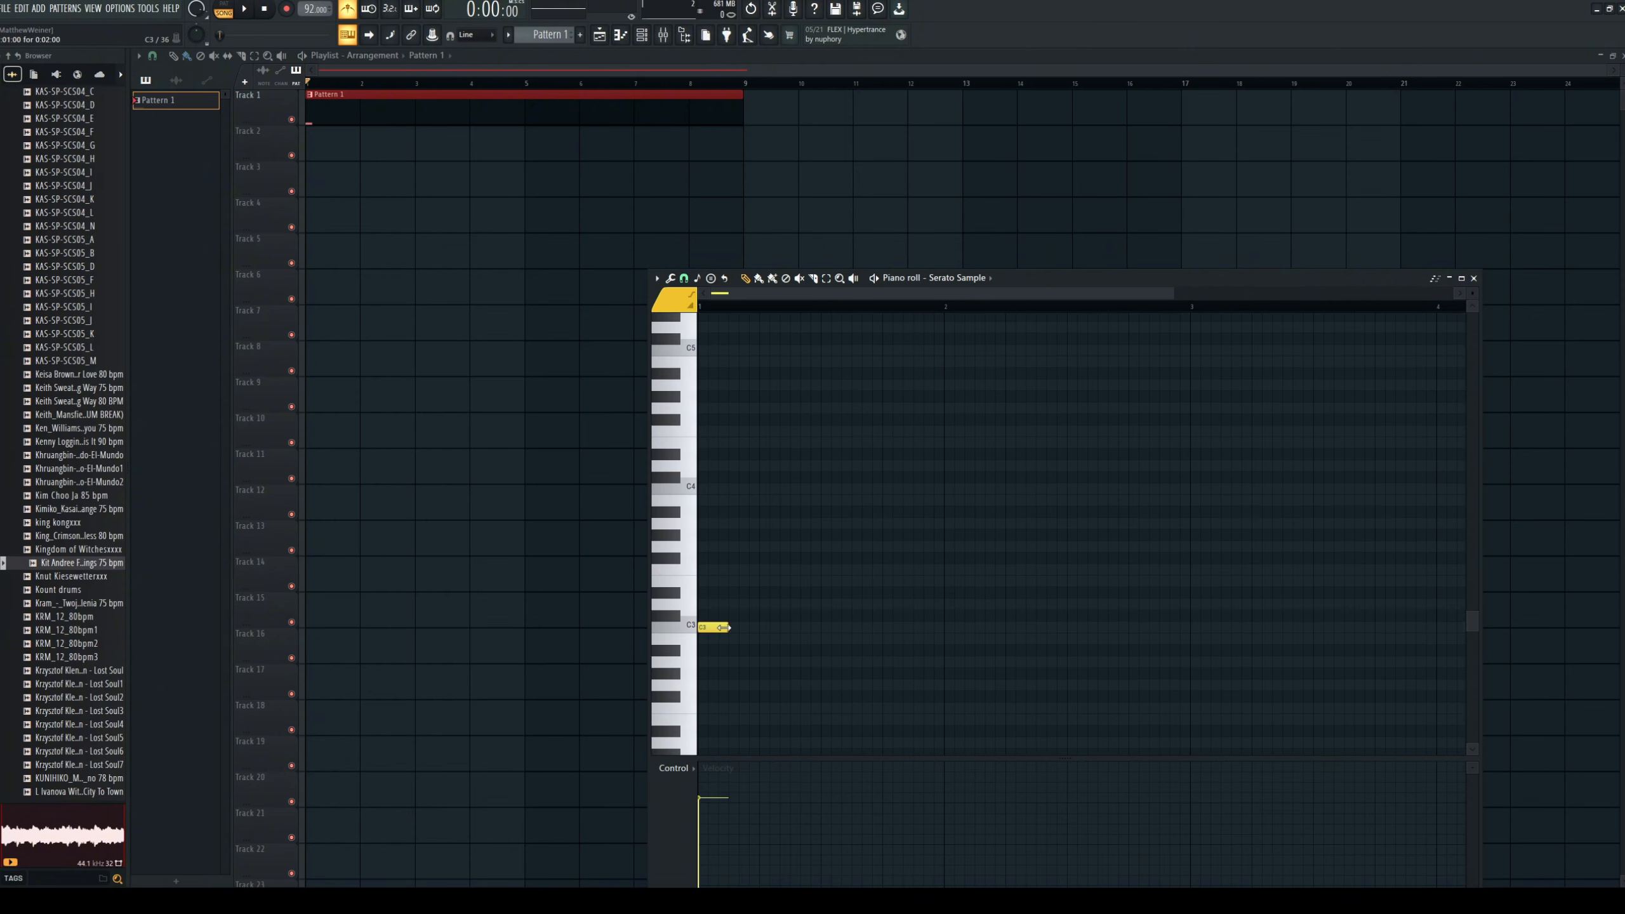
drag(723, 627, 817, 627)
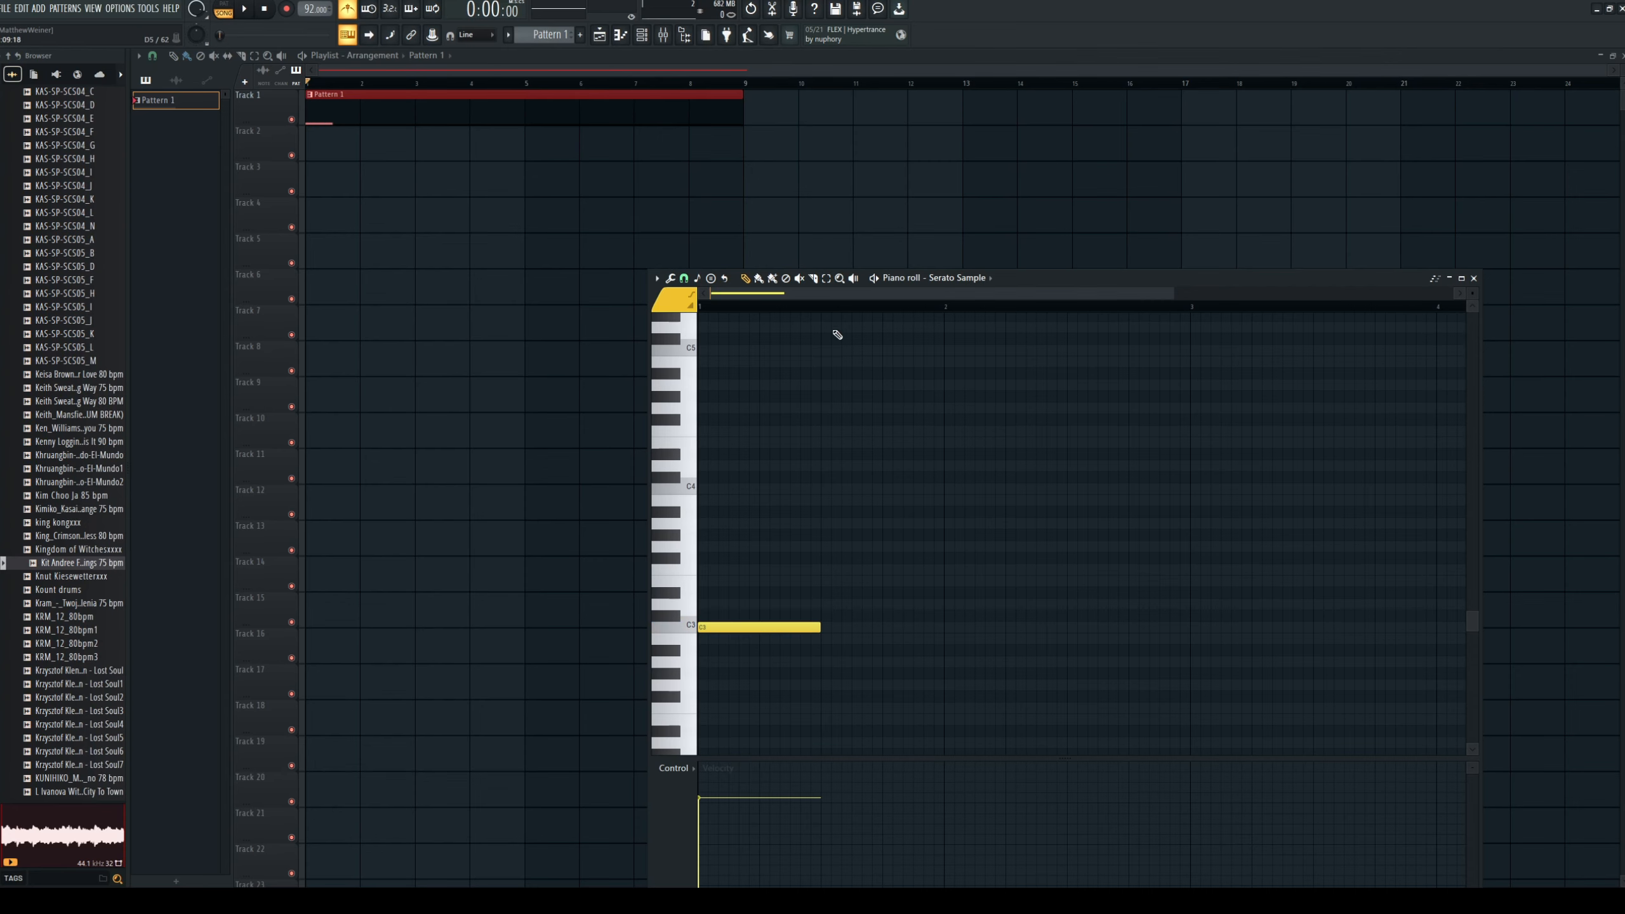
mouse_move(836, 333)
mouse_down()
mouse_move(824, 313)
mouse_move(839, 338)
mouse_up()
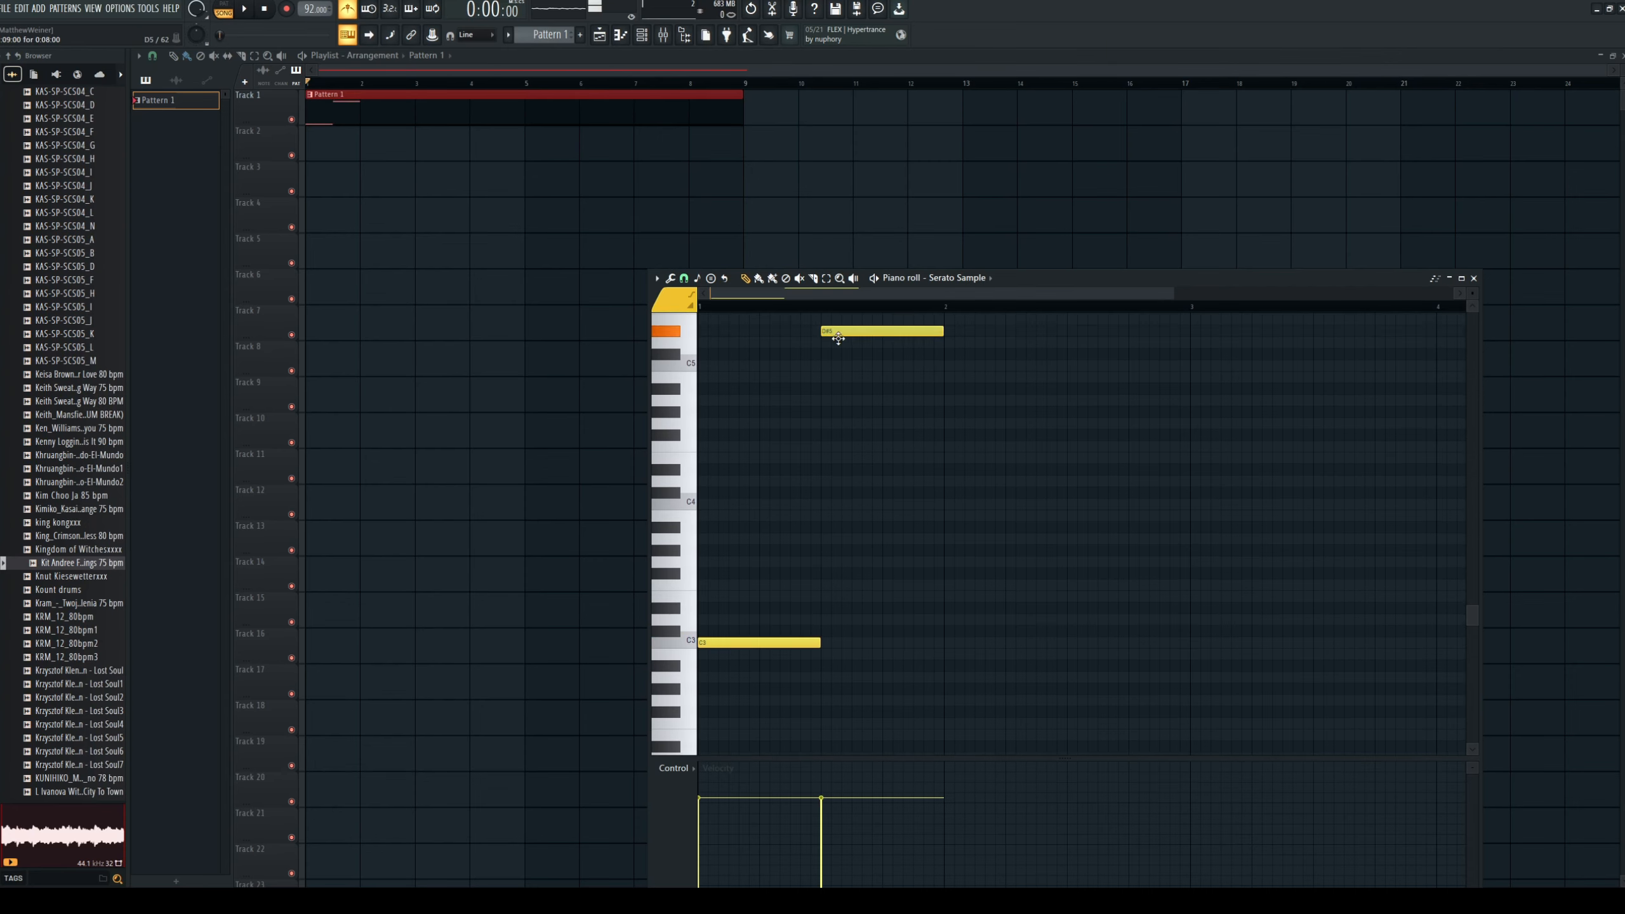
Open Serato Sample beside the piano roll, sequence bar 1 as quarter-bar chops on C3, G#3, F#4 and G4, and play it.
drag(1051, 280, 1183, 150)
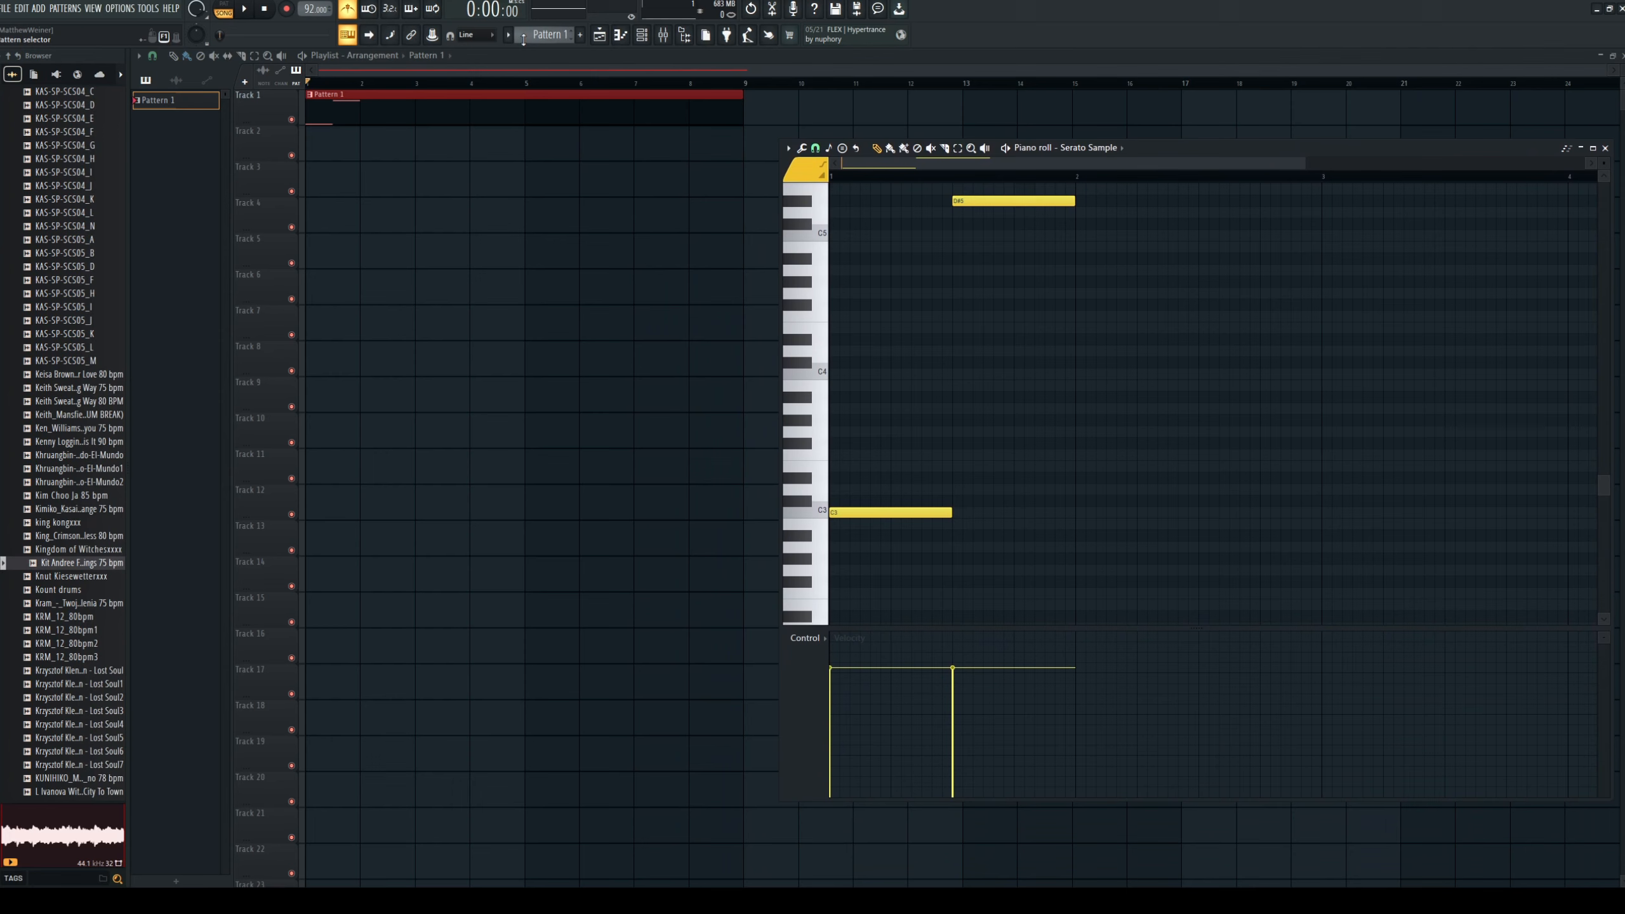
click(654, 43)
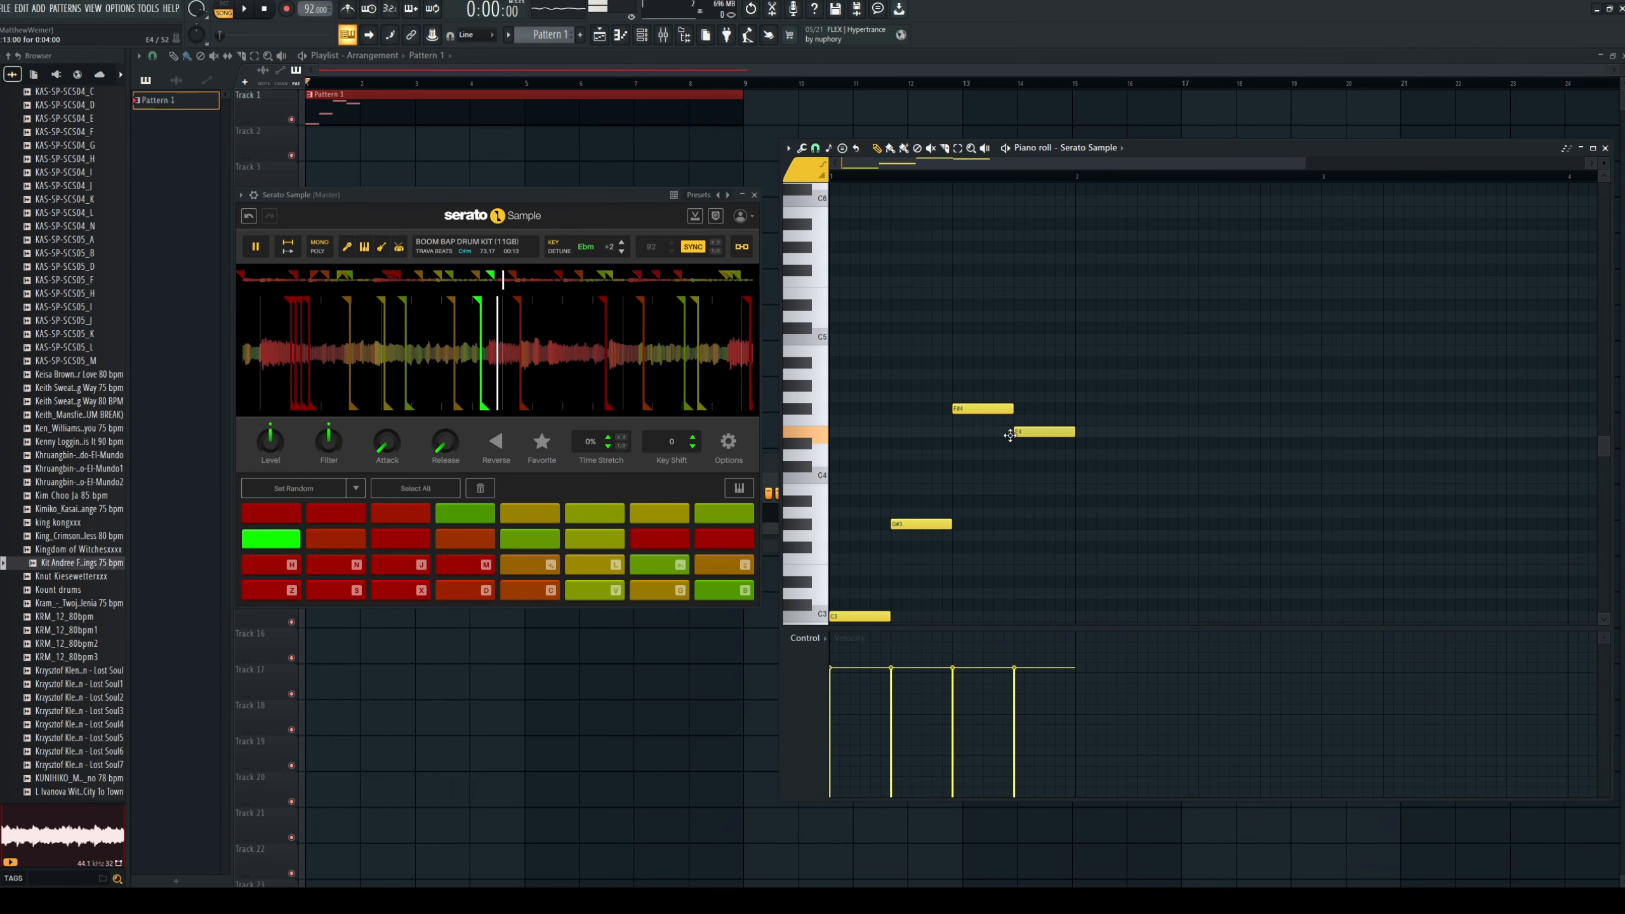
drag(1011, 428, 1011, 393)
key(space)
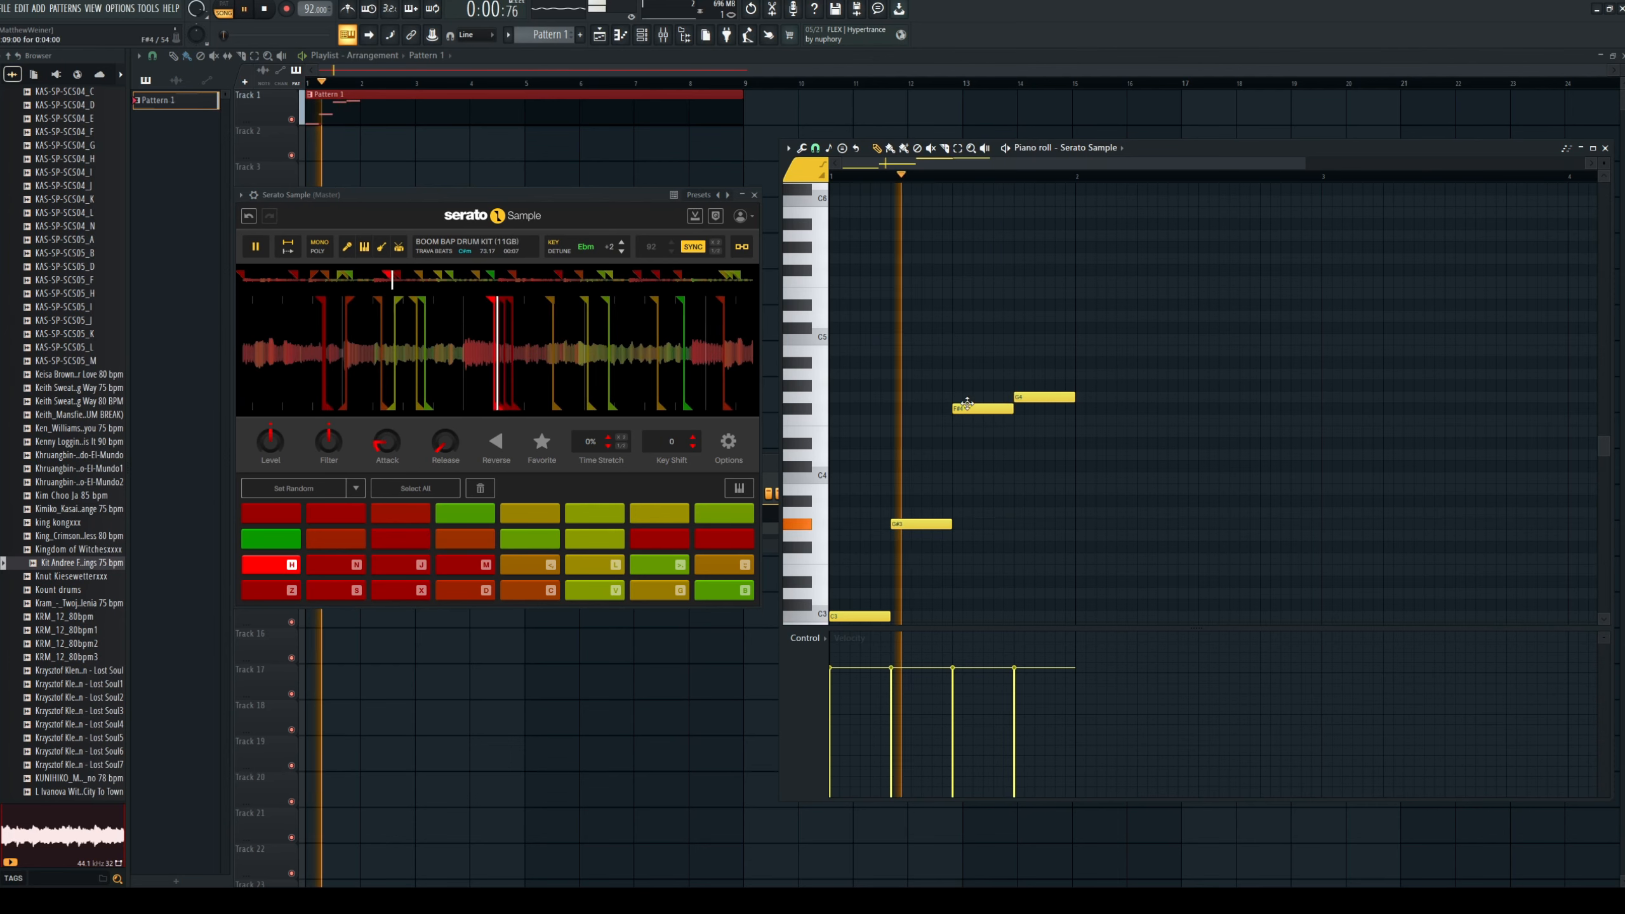
key(space)
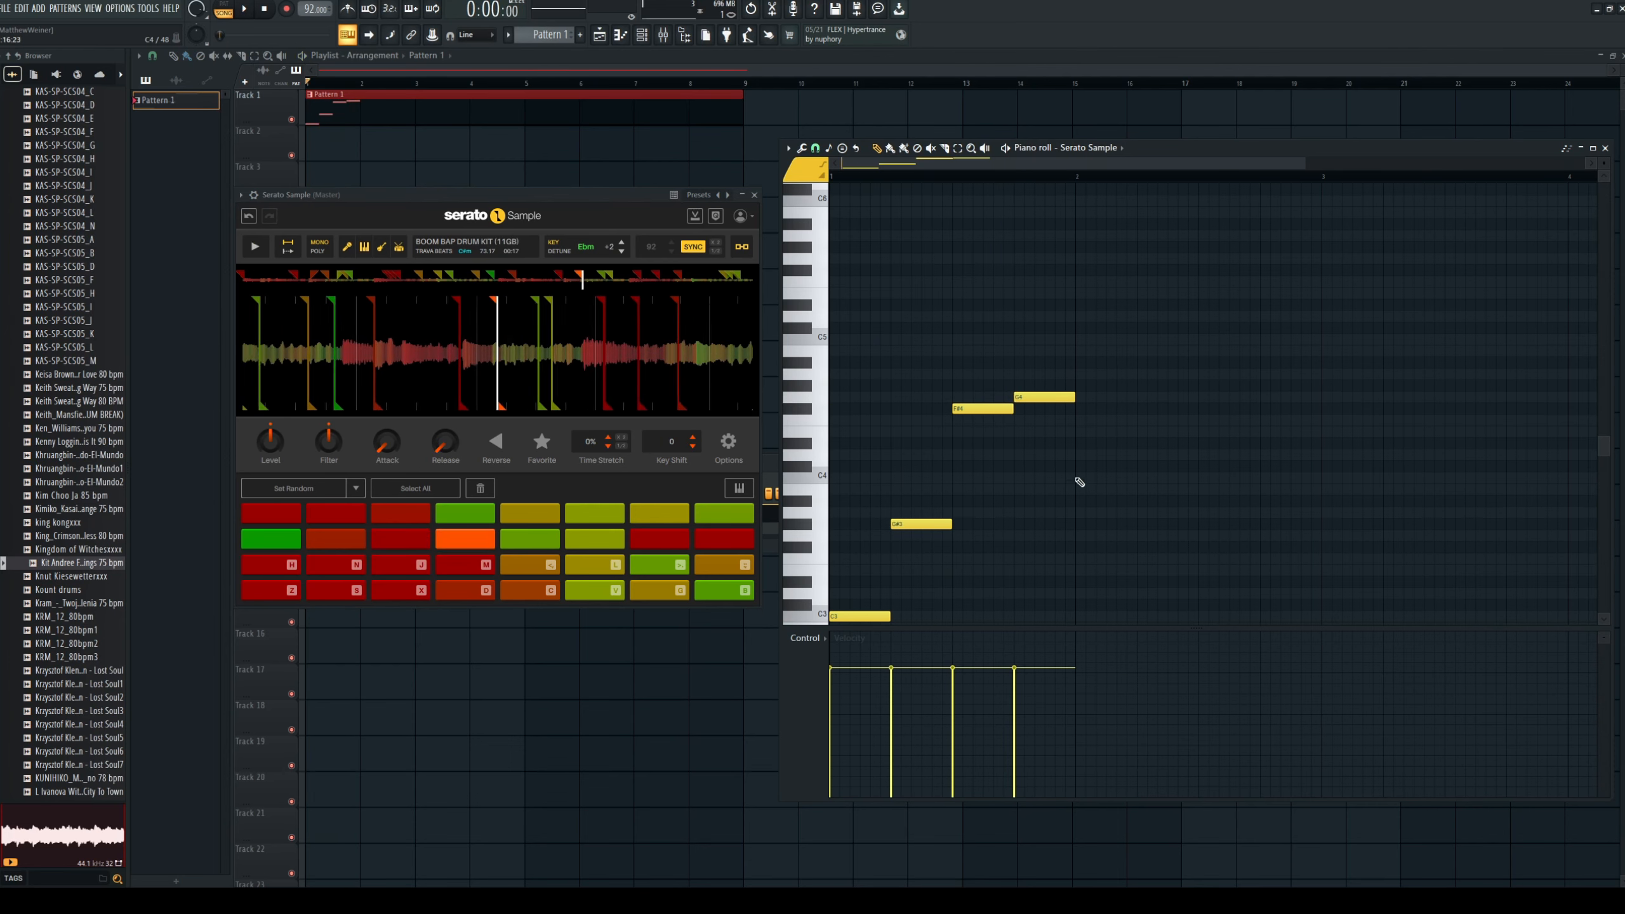
Try a B3 chop at the start of bar 2, delete it, and duplicate the four-chop bar into bar 2 during playback.
drag(1079, 480, 1076, 488)
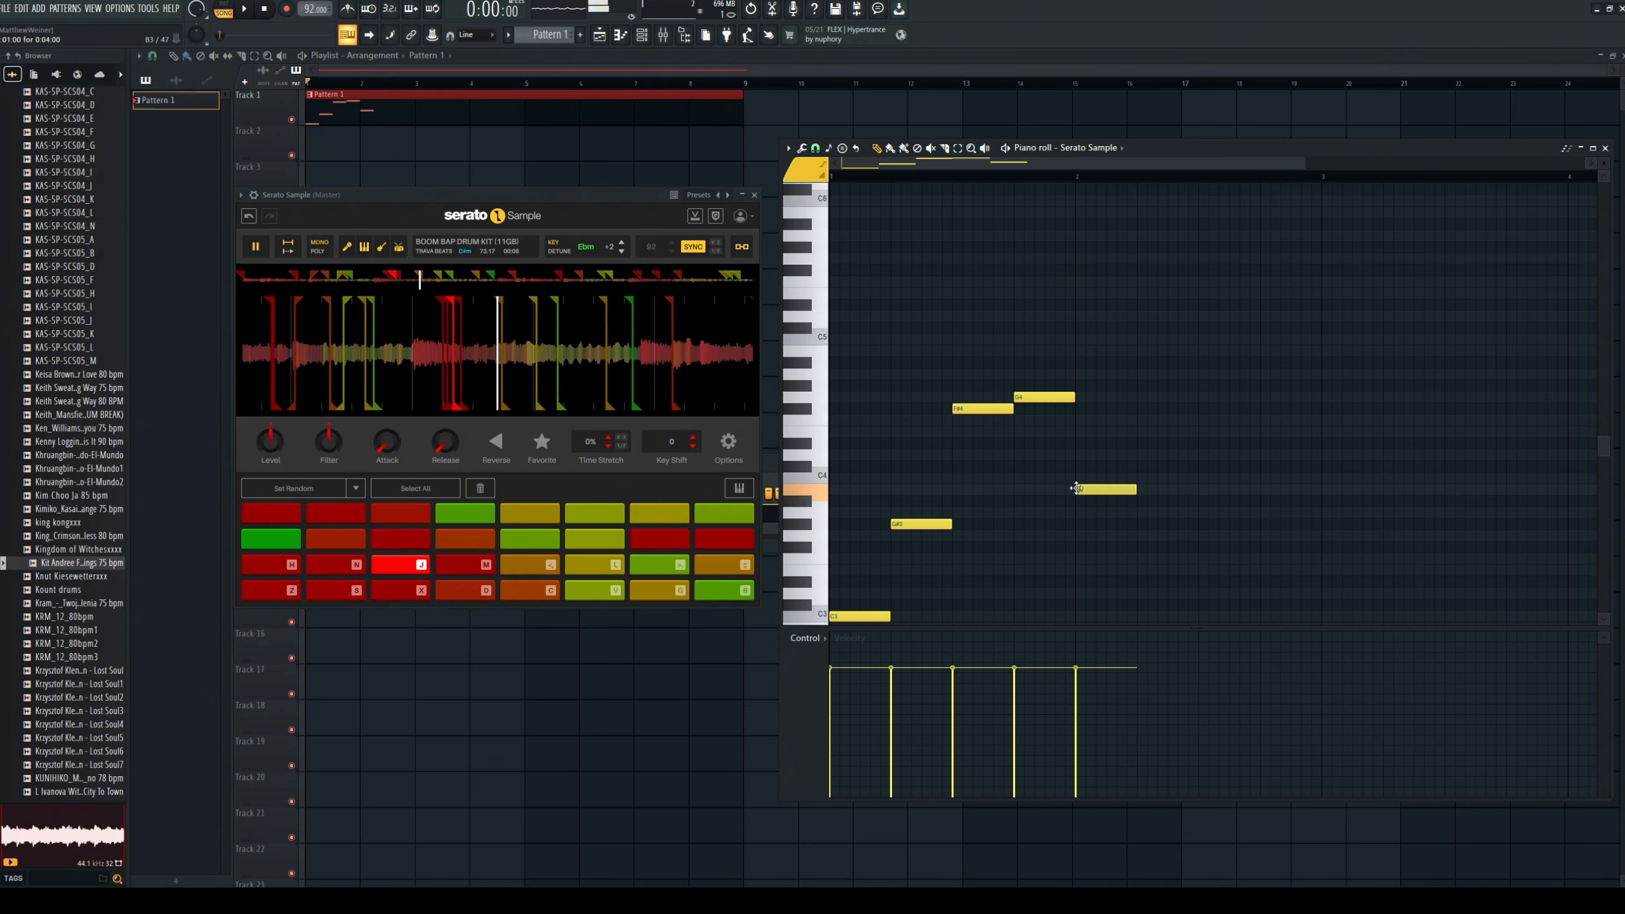
right_click(1088, 489)
key(space)
key(ctrl+b)
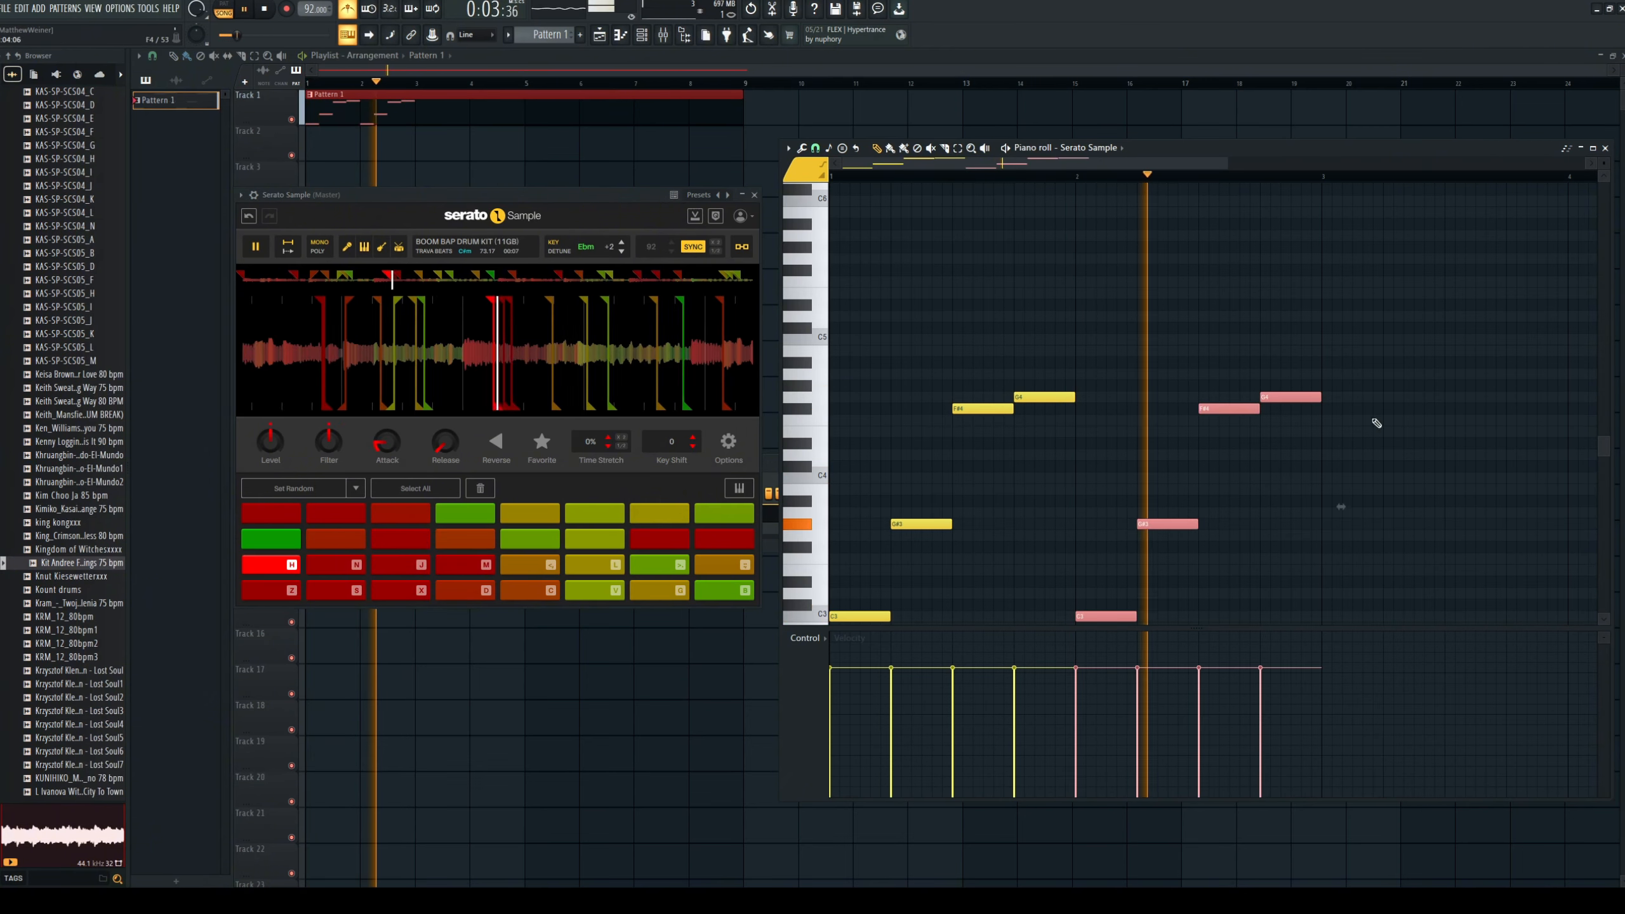
Raise the last chop of bar 2 to G#4 and play the two bars.
key(space)
click(1336, 371)
mouse_move(1290, 395)
mouse_down()
mouse_move(1281, 357)
mouse_move(1282, 384)
mouse_up()
key(space)
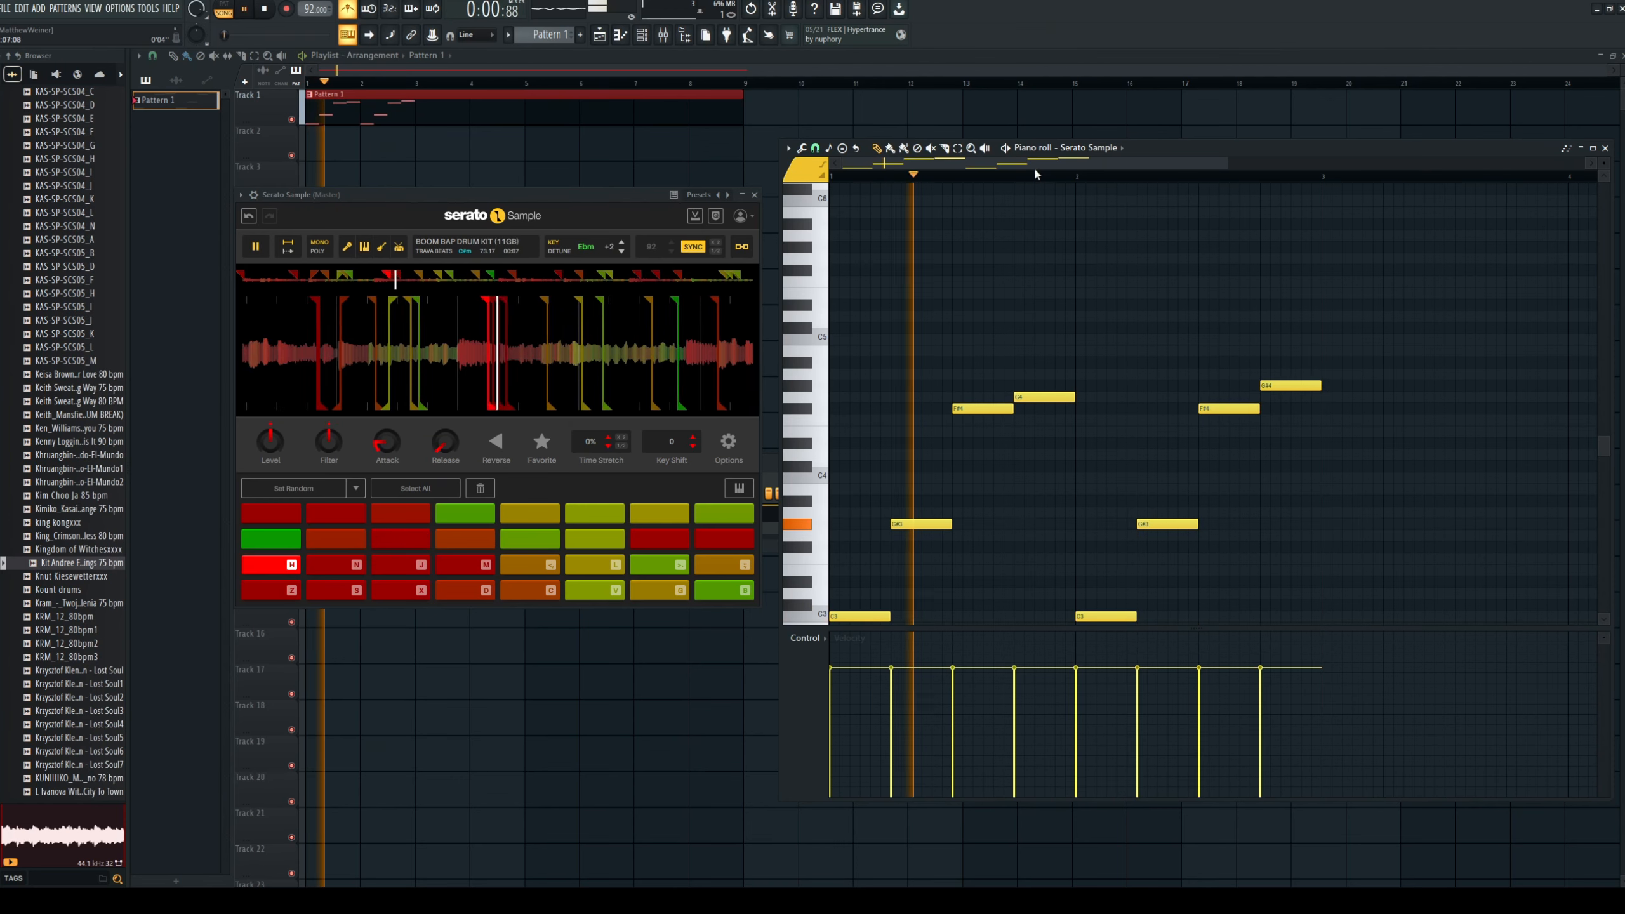
Extend the chop sequence to four bars ending on D#5 and play it through with the metronome switched off.
drag(1079, 160, 1191, 170)
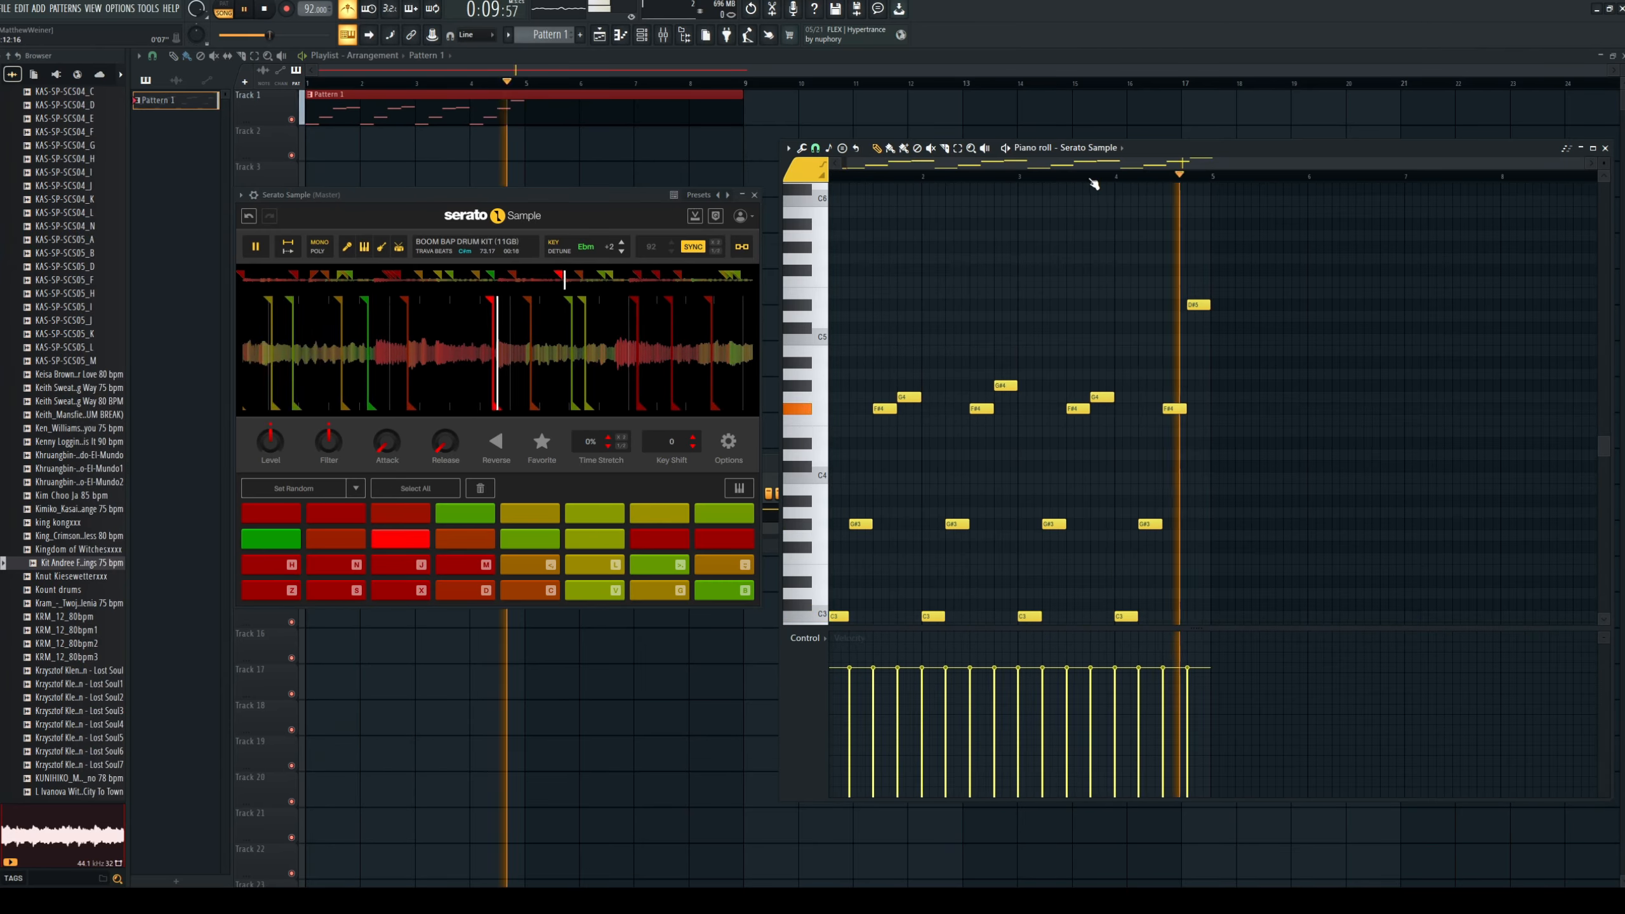
key(space)
key(space)
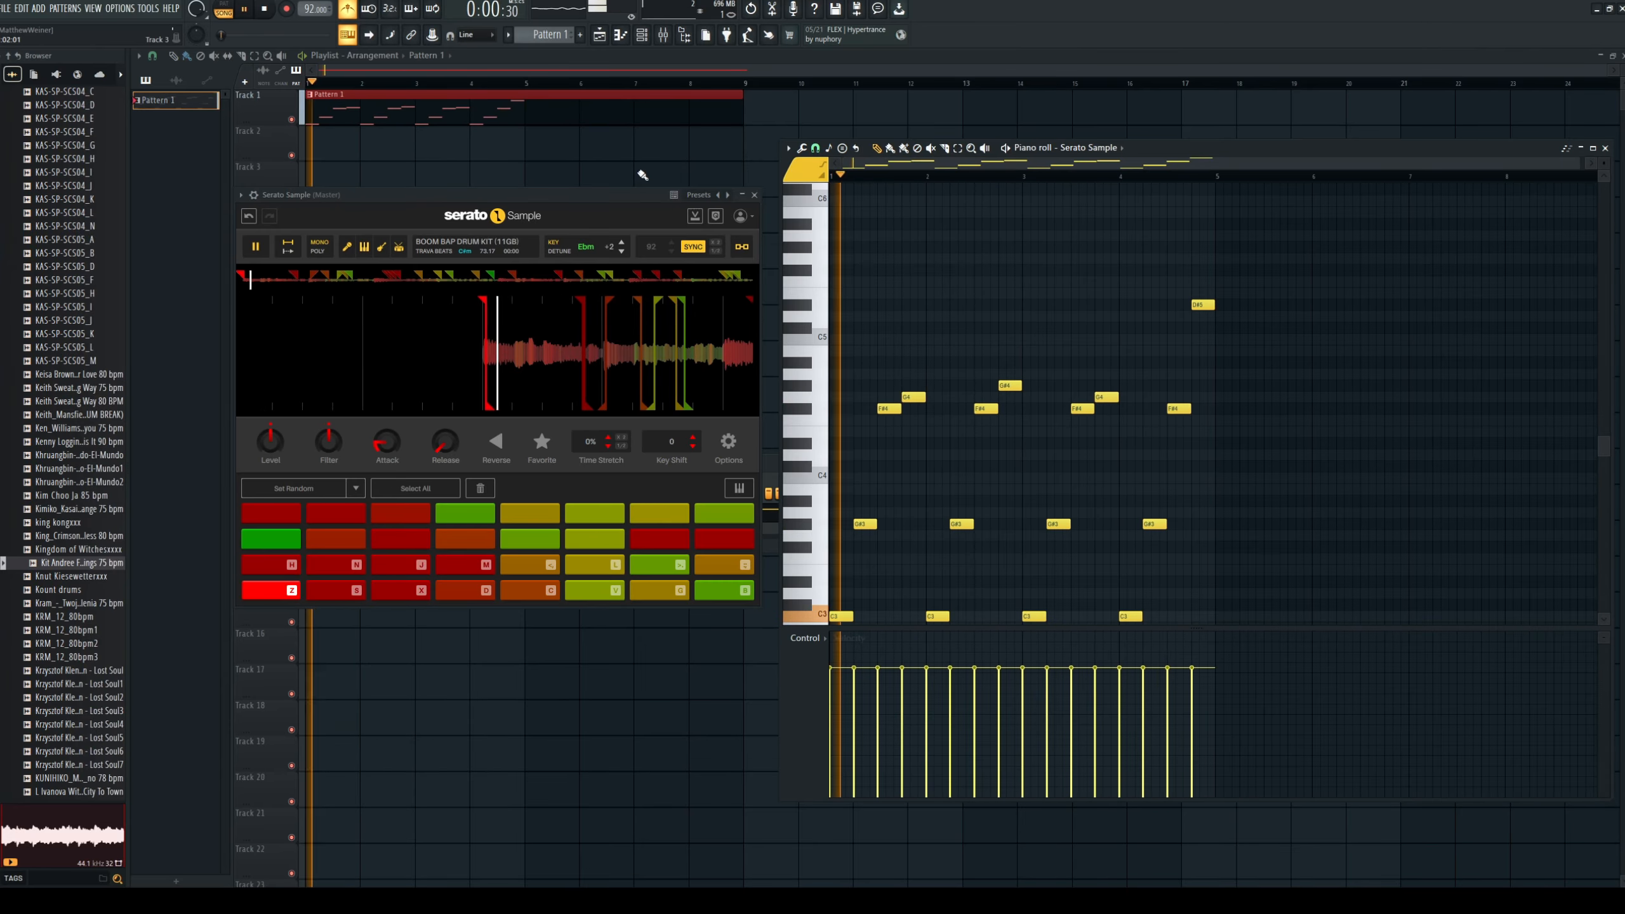
click(354, 16)
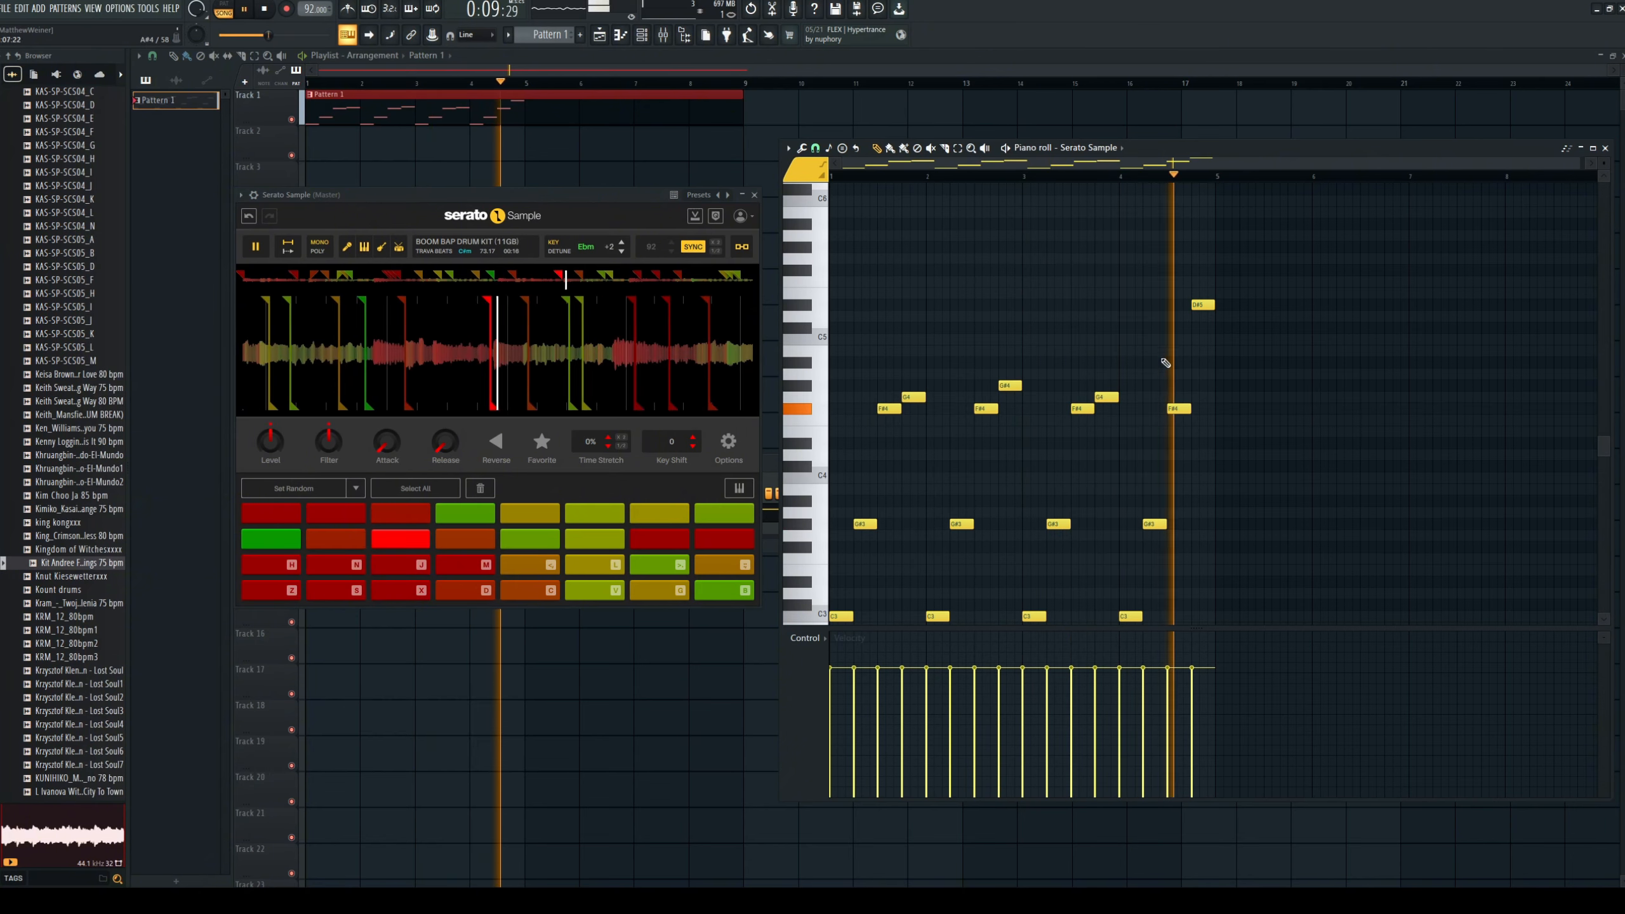
key(space)
Close Serato Sample and shorten the Pattern 1 clip in the playlist to four bars.
click(755, 195)
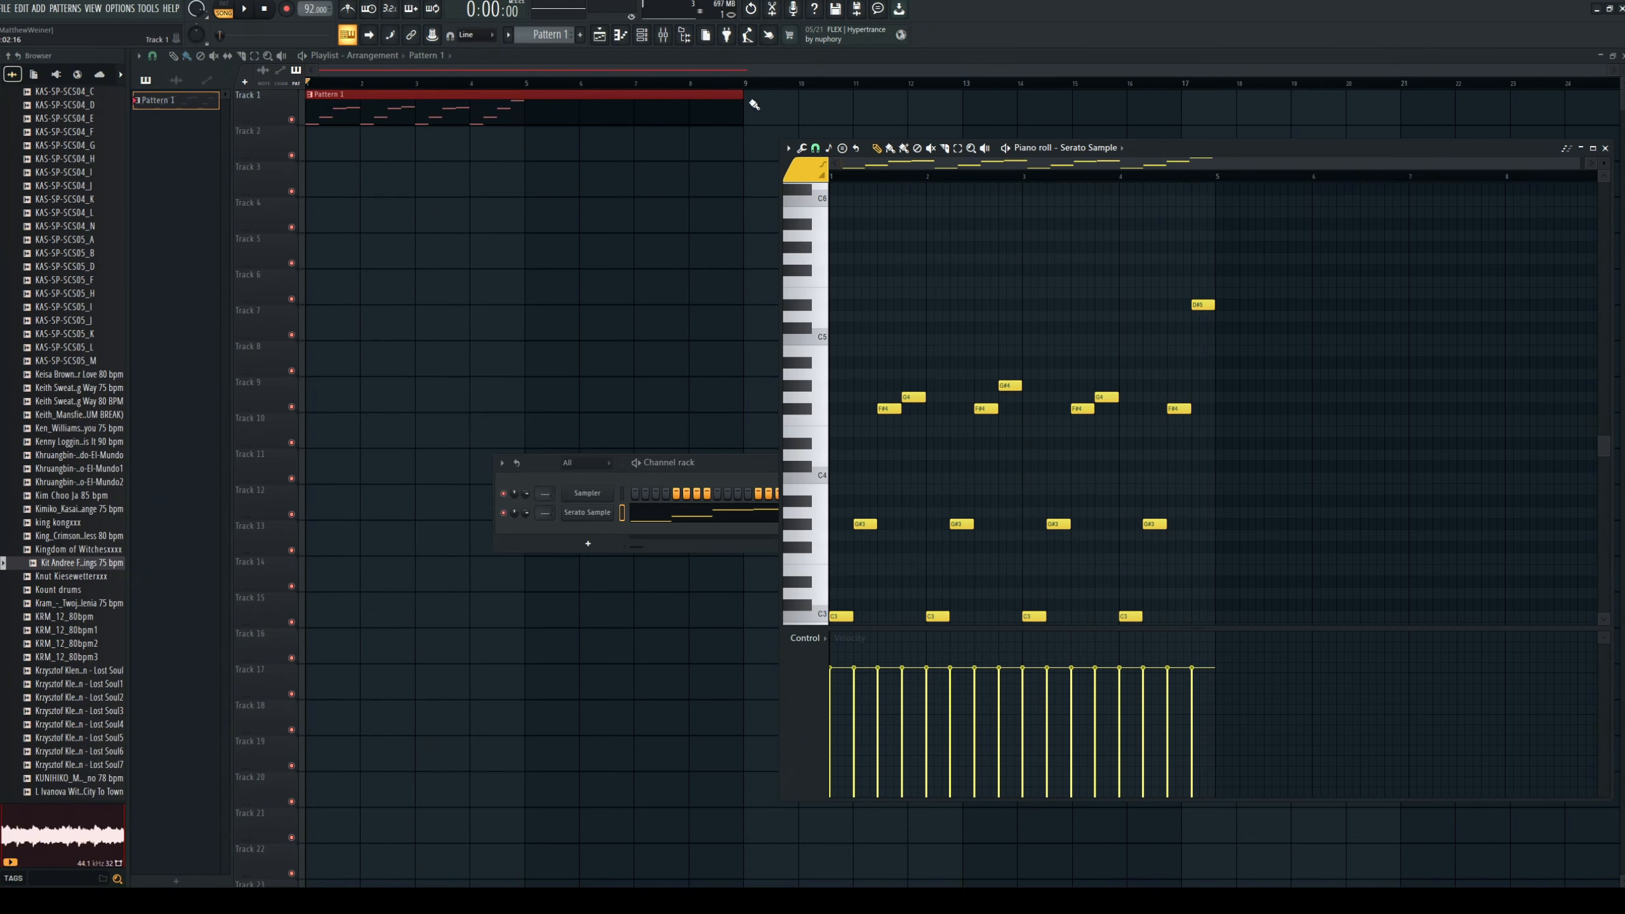
drag(740, 102, 525, 99)
Route Serato Sample to mixer insert 4 and load the OTT compressor in its first effect slot.
click(663, 35)
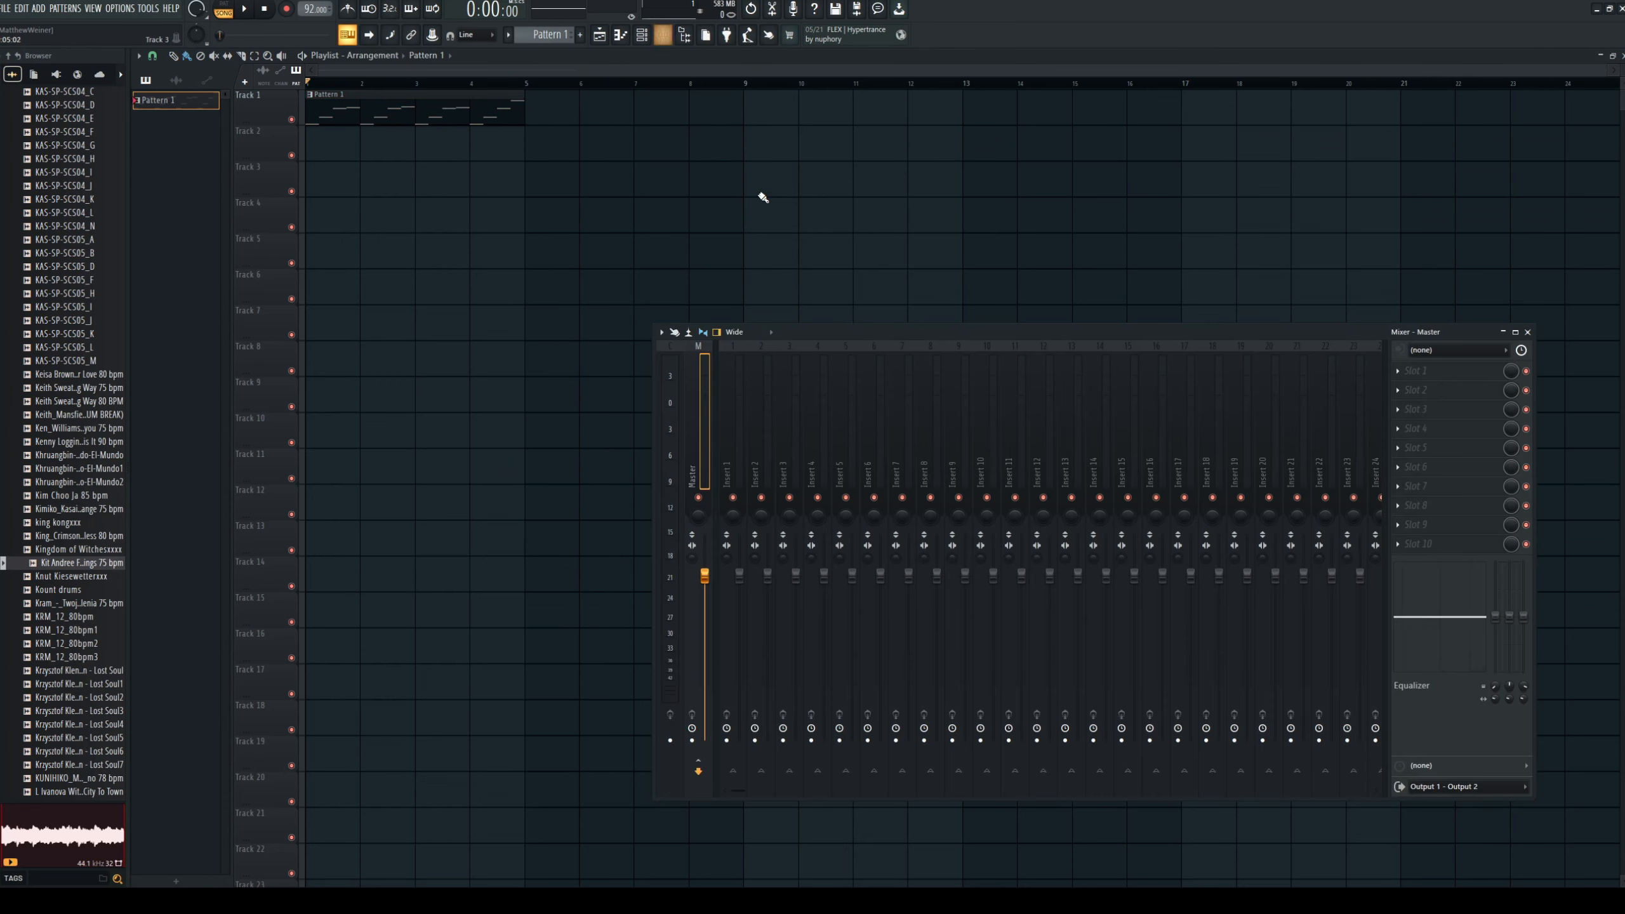
click(812, 480)
key(ctrl+l)
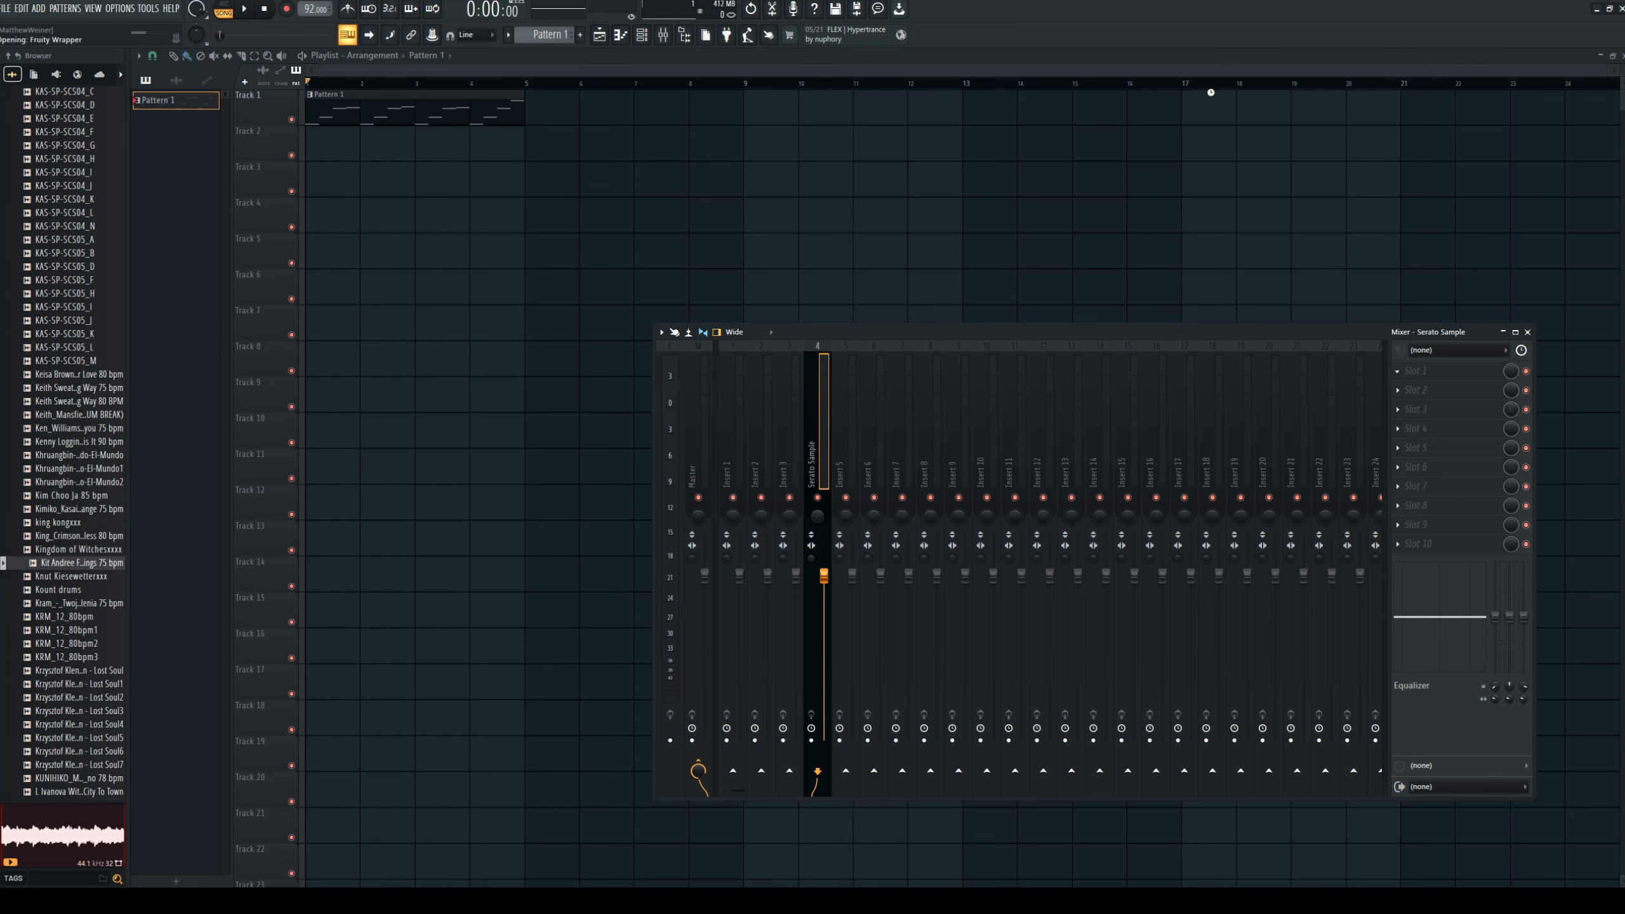
drag(270, 154, 611, 315)
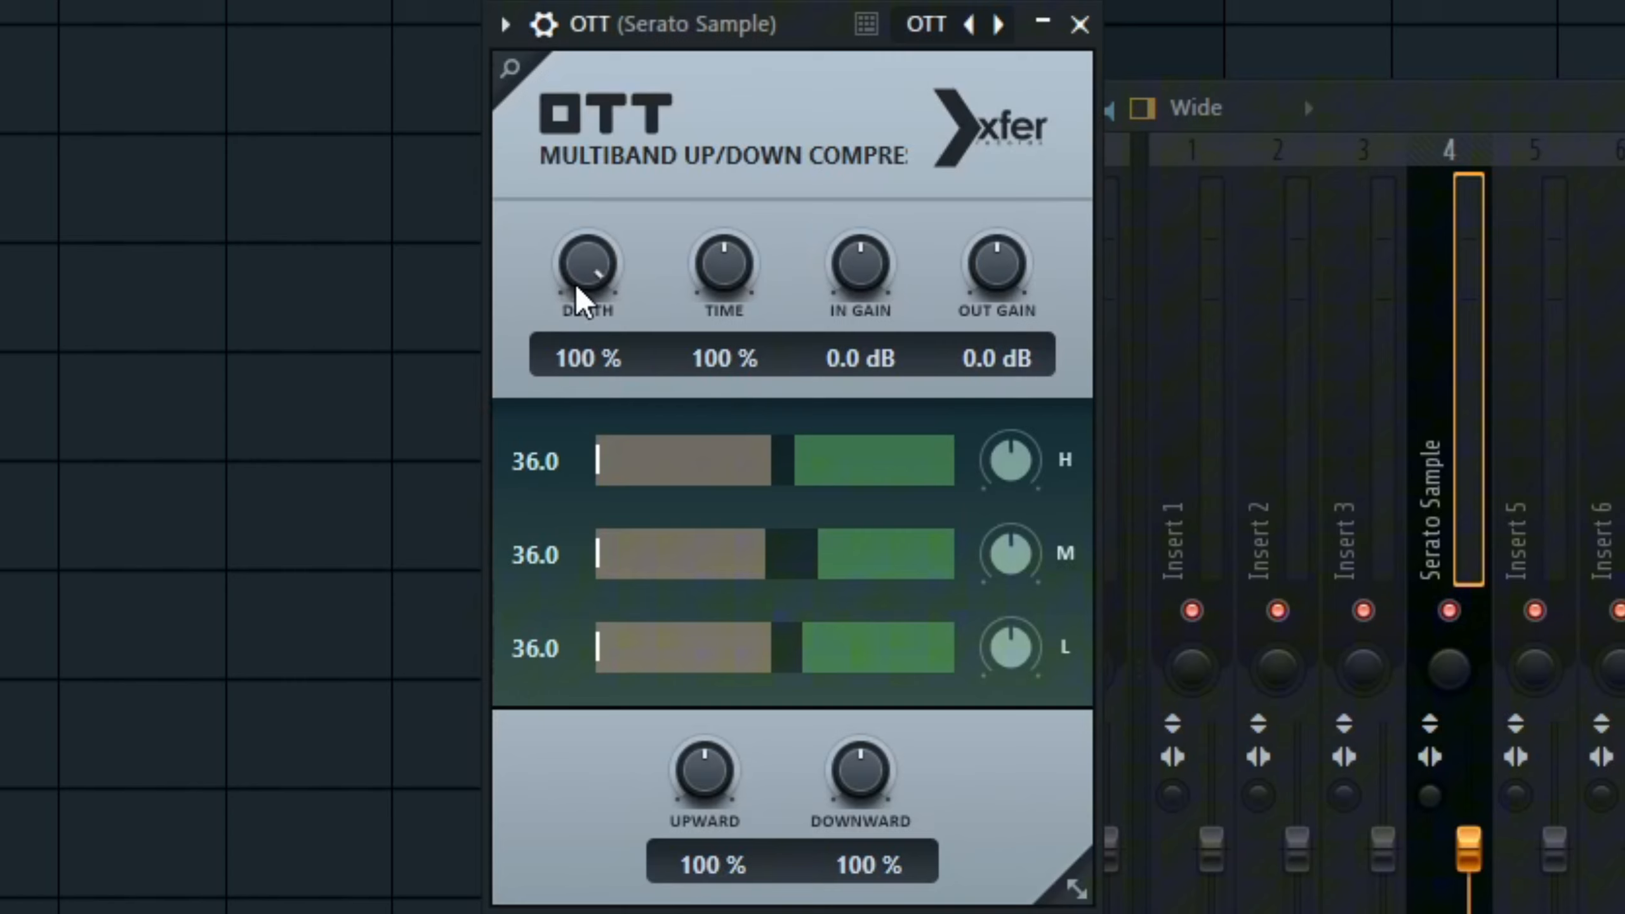
Lower OTT's depth to 0%, listen to the loop, and raise the depth to 17% during playback.
scroll(530, 391, down, 4)
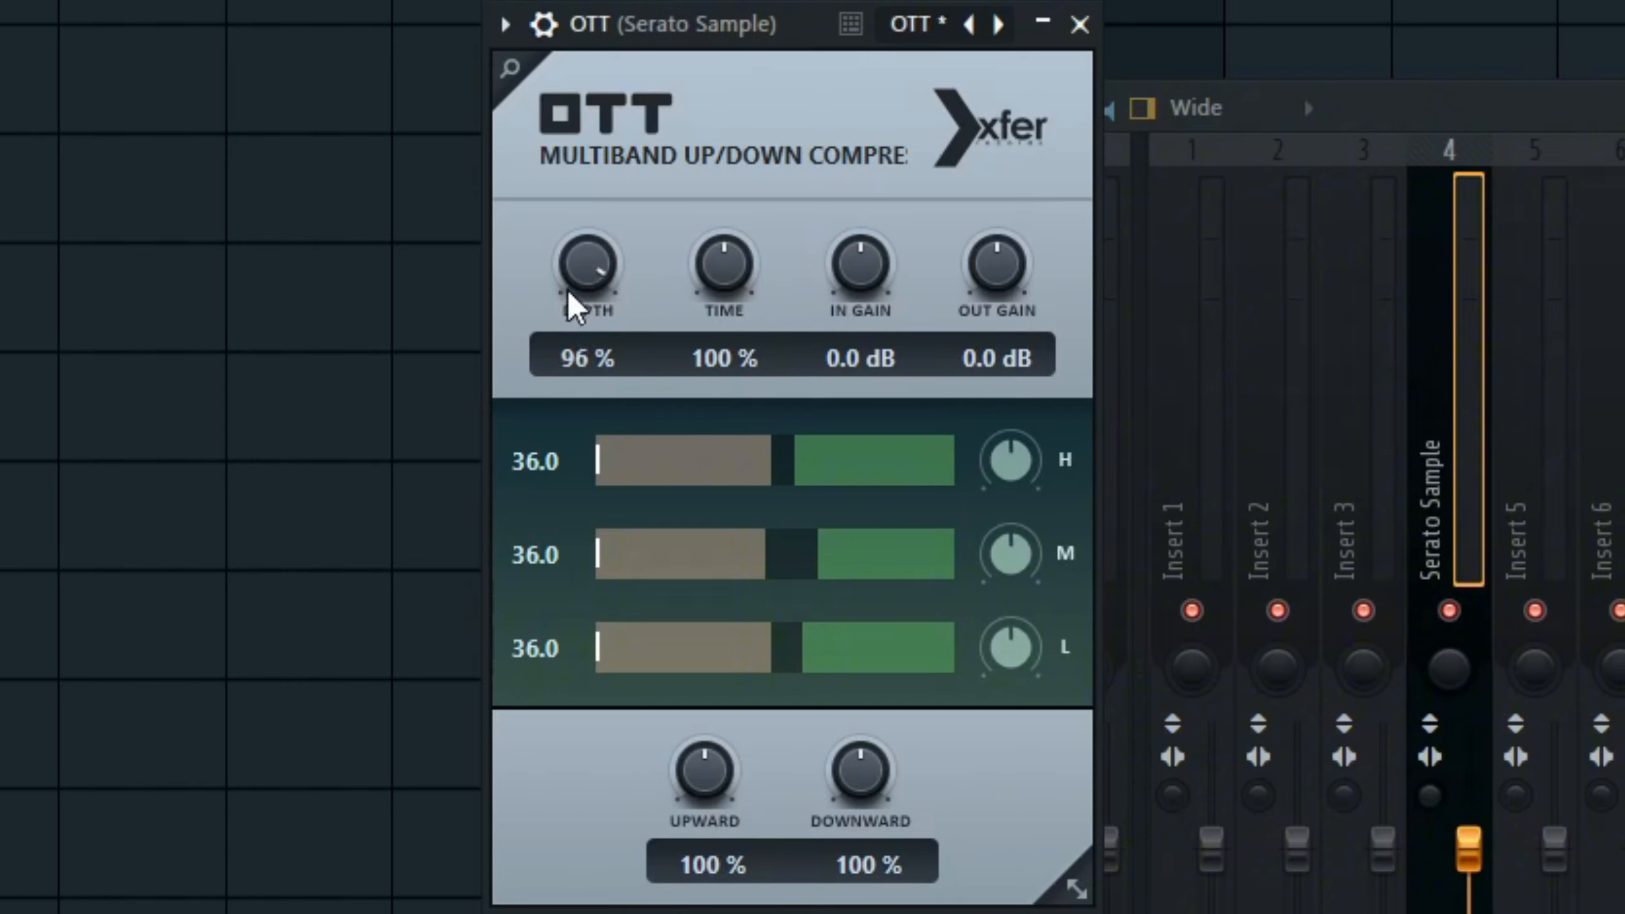
scroll(530, 392, up, 2)
scroll(602, 269, up, 2)
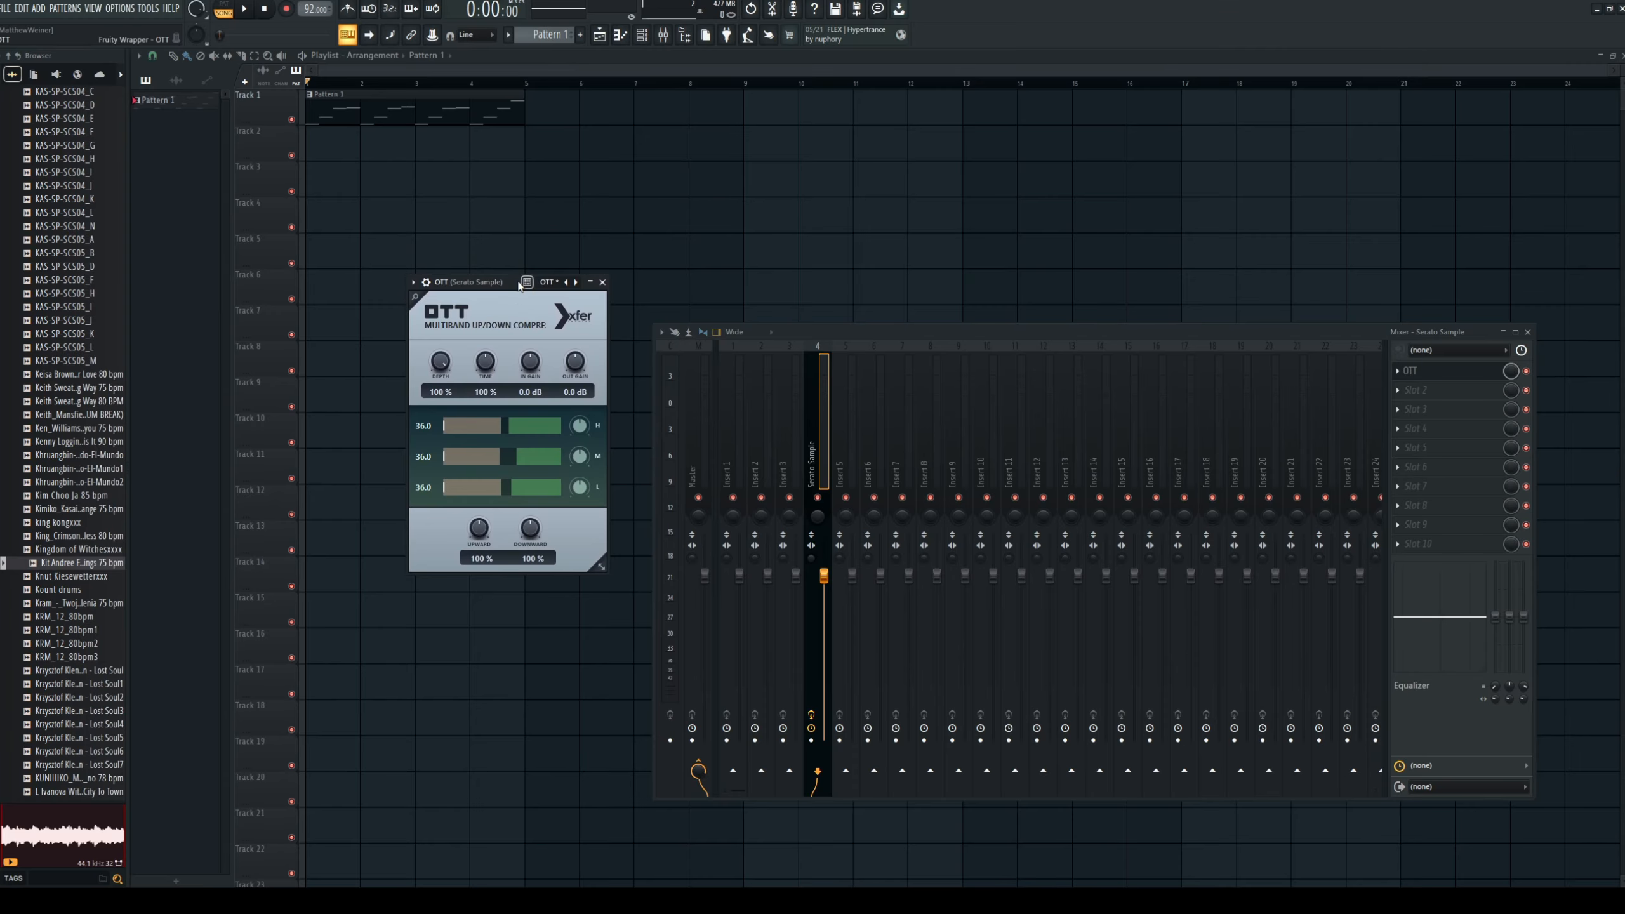
drag(486, 285, 552, 301)
drag(519, 383, 494, 516)
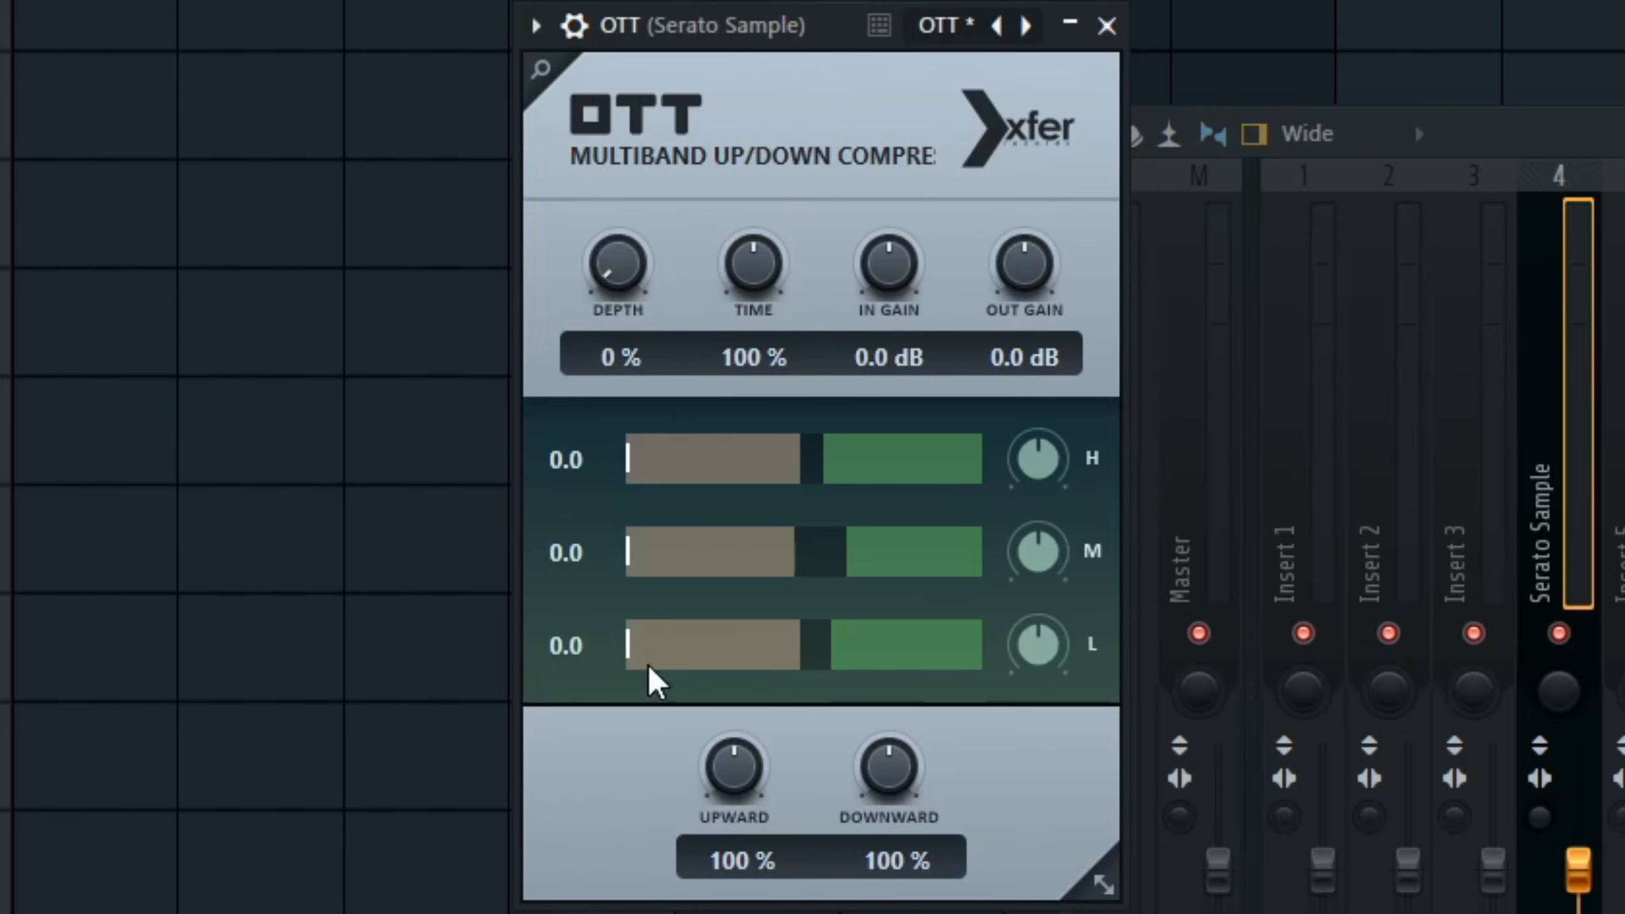
key(space)
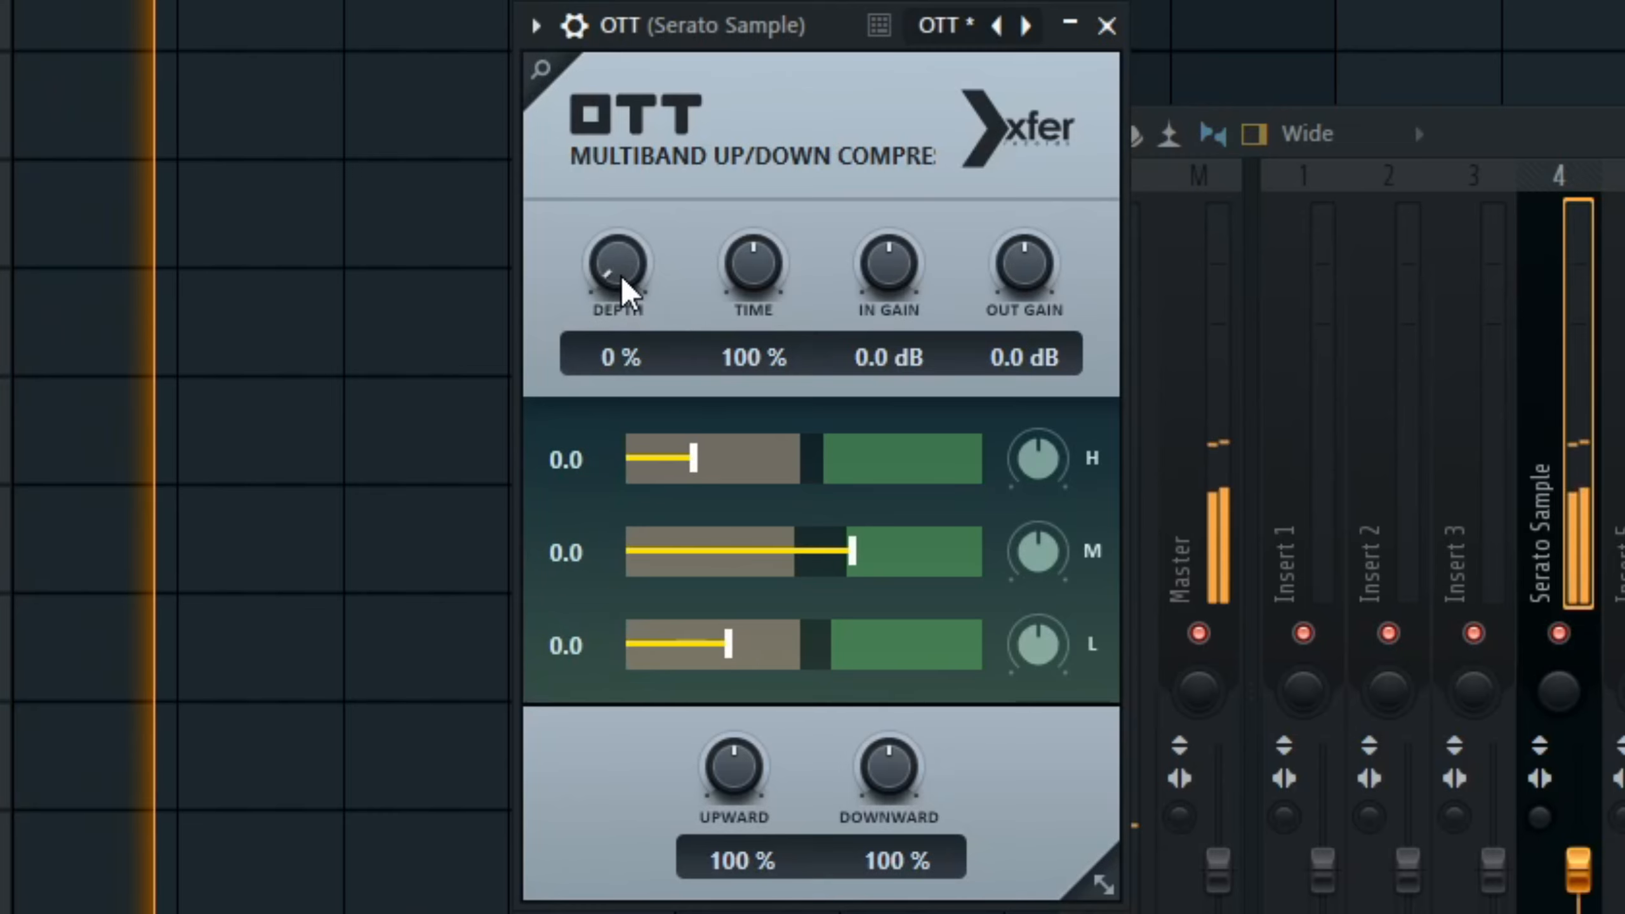
key(space)
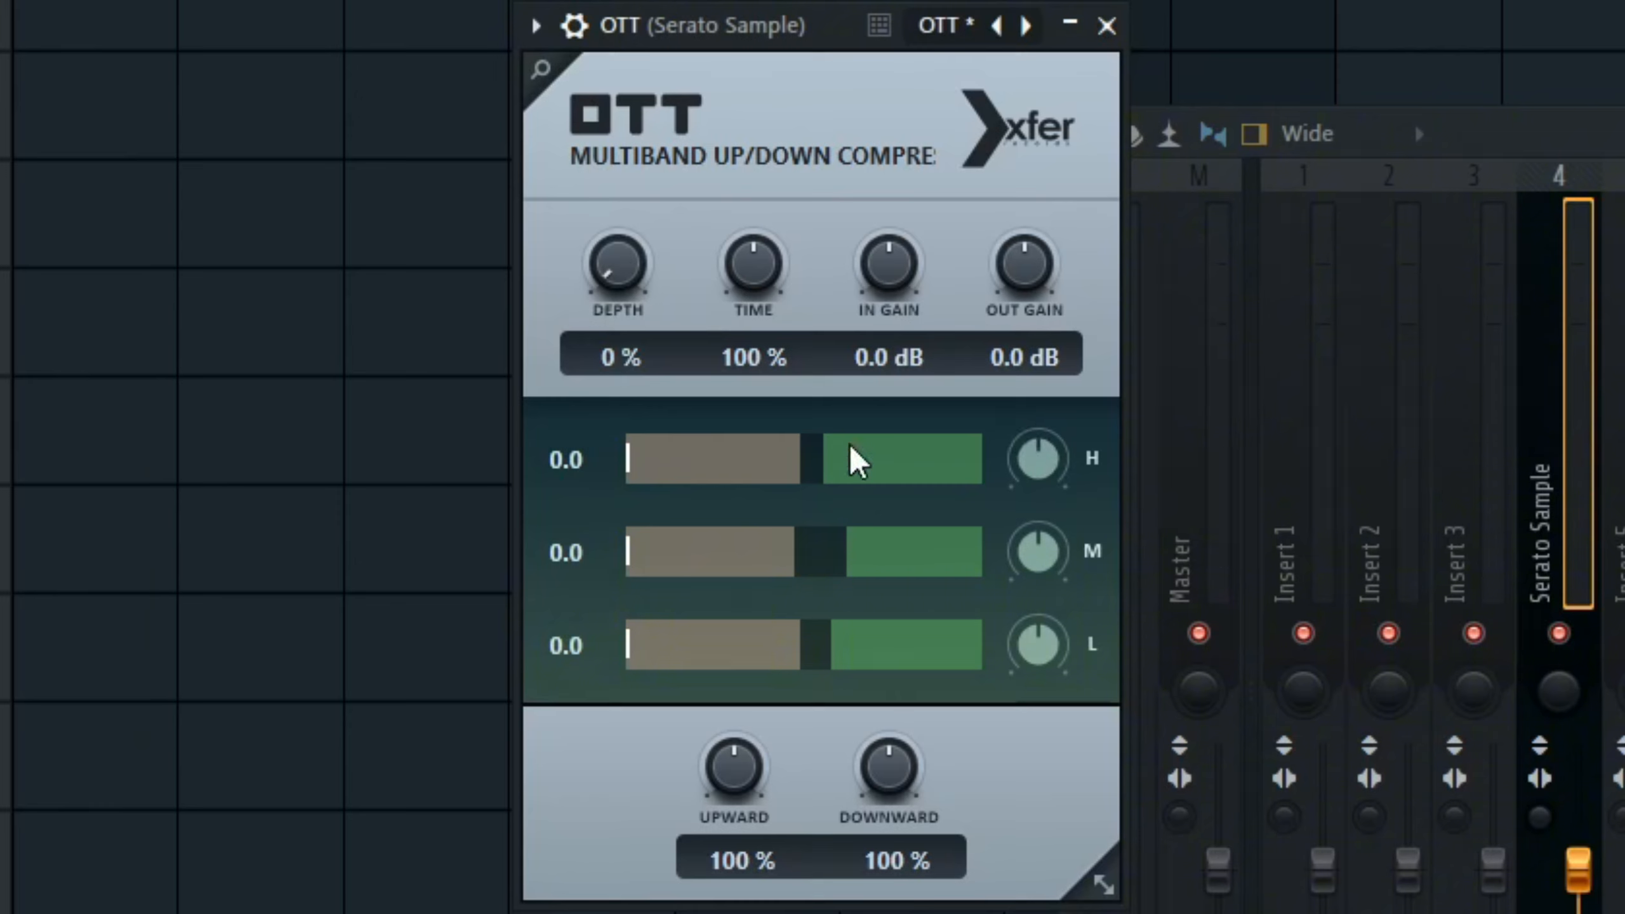
key(space)
mouse_move(609, 272)
mouse_down()
mouse_move(635, 116)
mouse_move(620, 3)
mouse_move(584, 72)
mouse_move(664, 258)
mouse_move(620, 296)
mouse_up()
key(space)
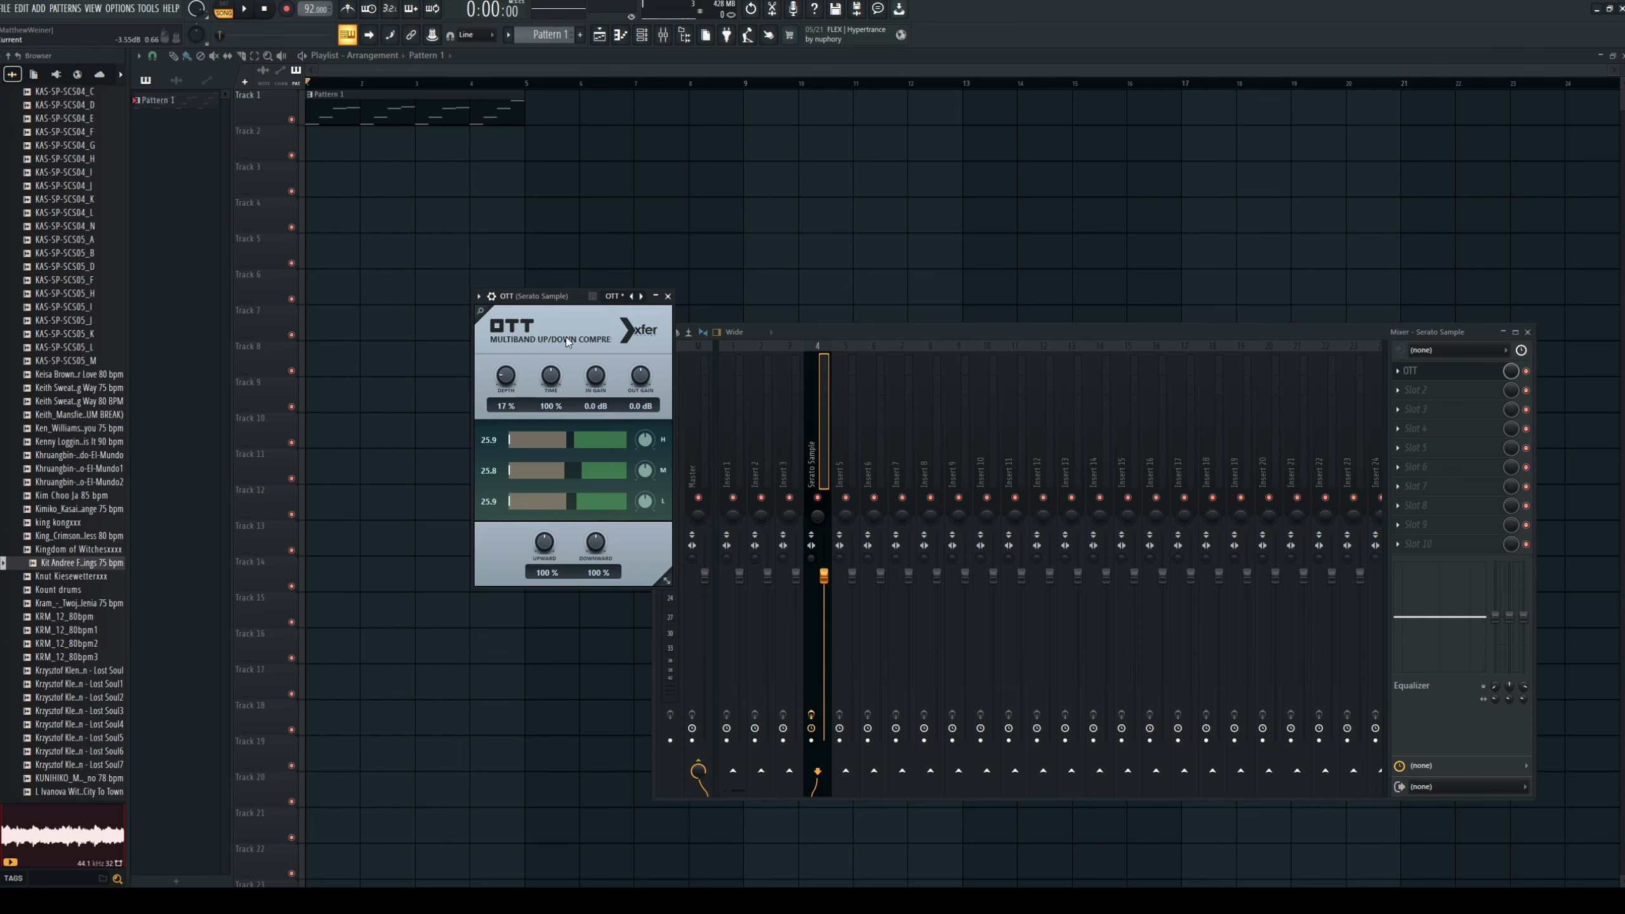
Set OTT's input gain to -1.4 dB and output gain to 4.3 dB, and fine-tune the mid band's level while the loop plays.
key(space)
drag(595, 374, 645, 378)
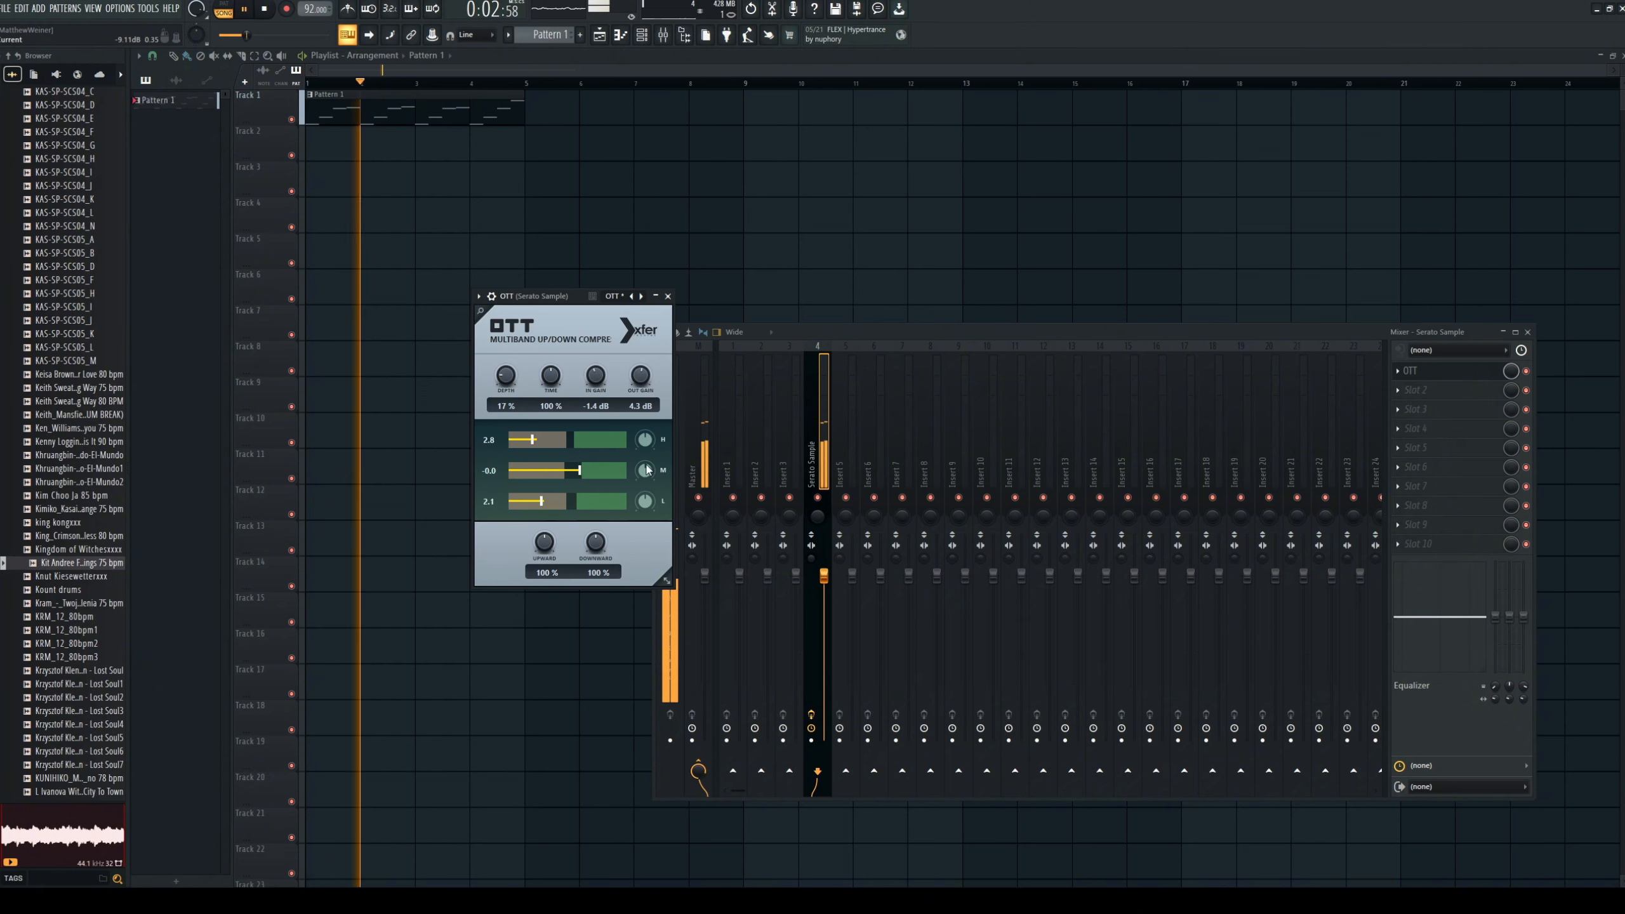
mouse_move(648, 472)
mouse_down()
mouse_move(649, 491)
mouse_move(650, 471)
mouse_up()
key(space)
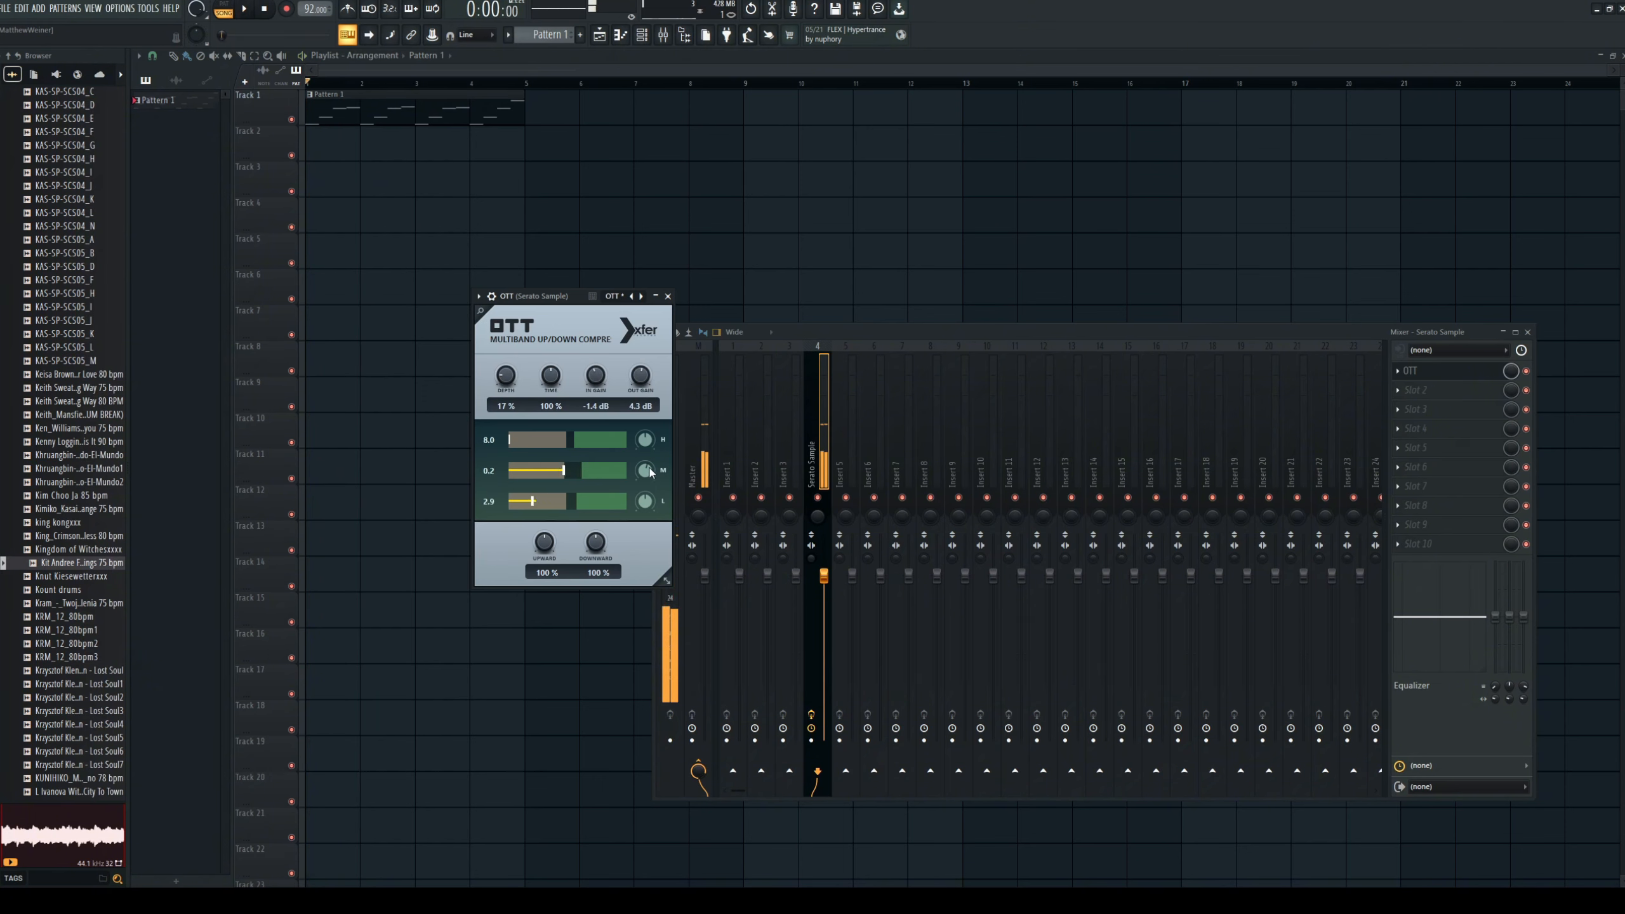
key(space)
key(space)
key(space)
key(space)
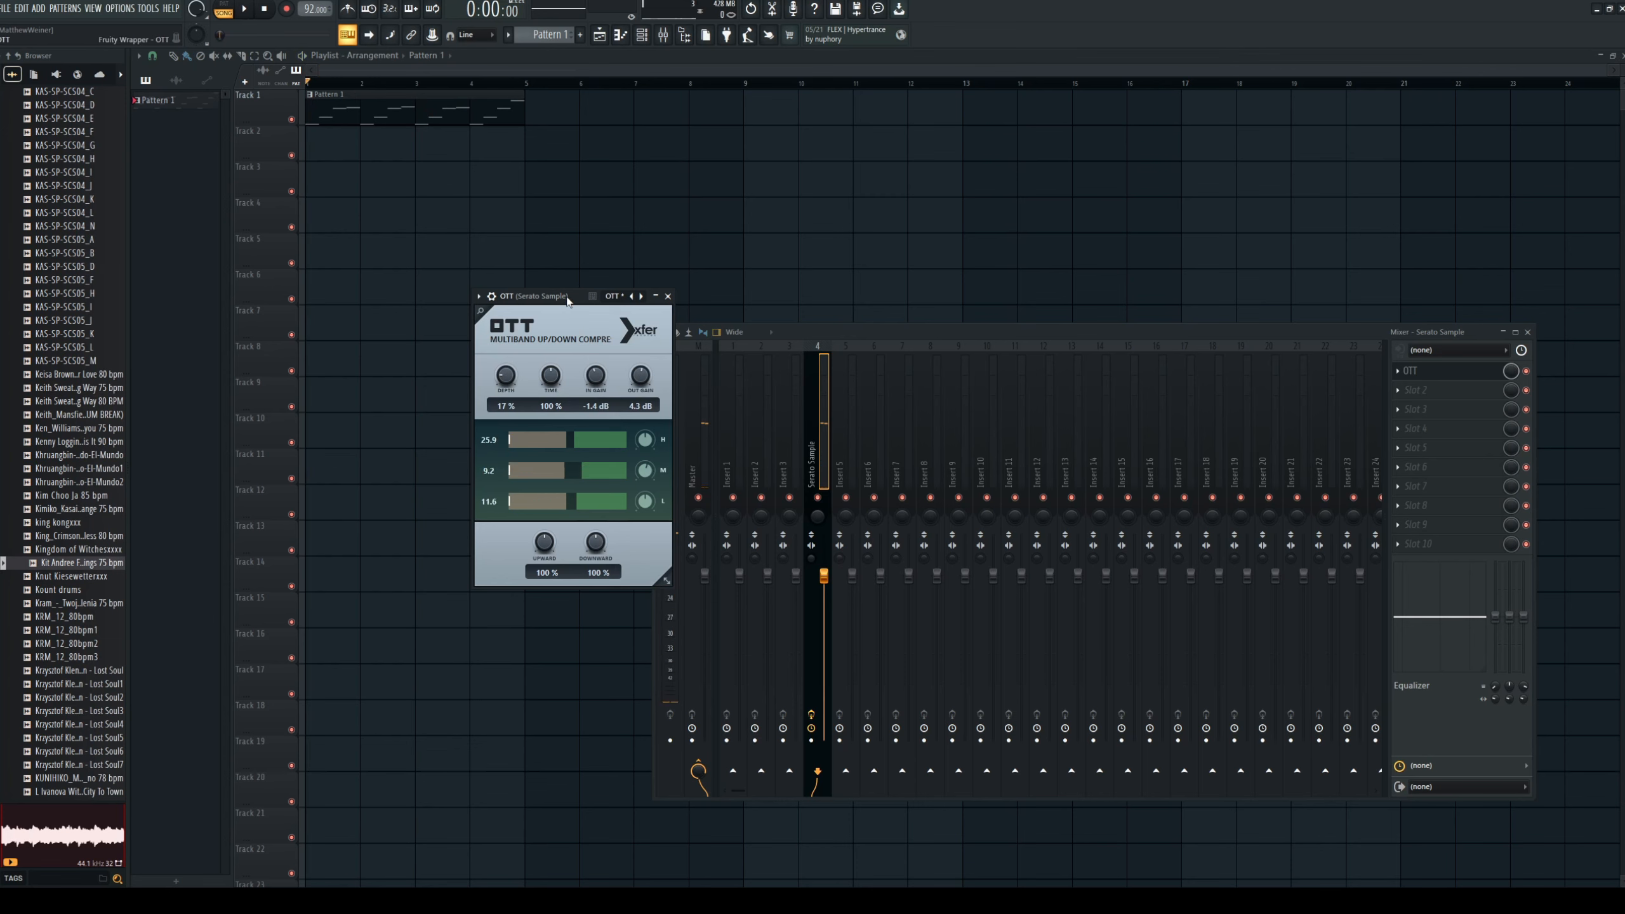
Add the 808 (Down) sample as a channel, sequence a four-bar bass line following the chops, and start playback.
drag(573, 301, 537, 206)
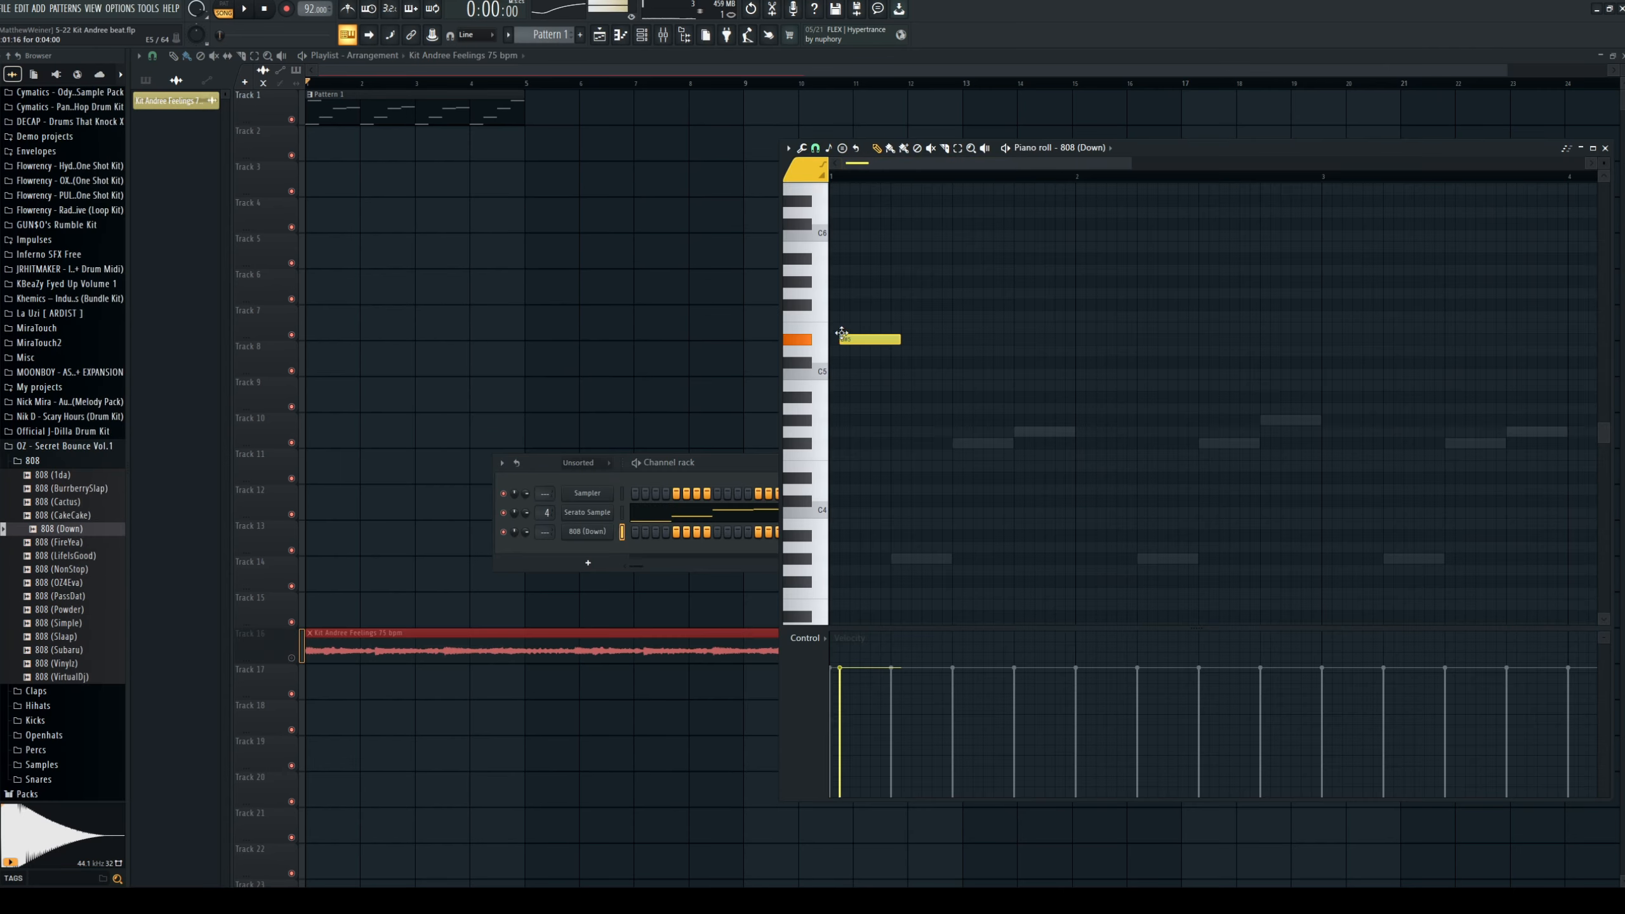
drag(835, 334, 828, 268)
key(space)
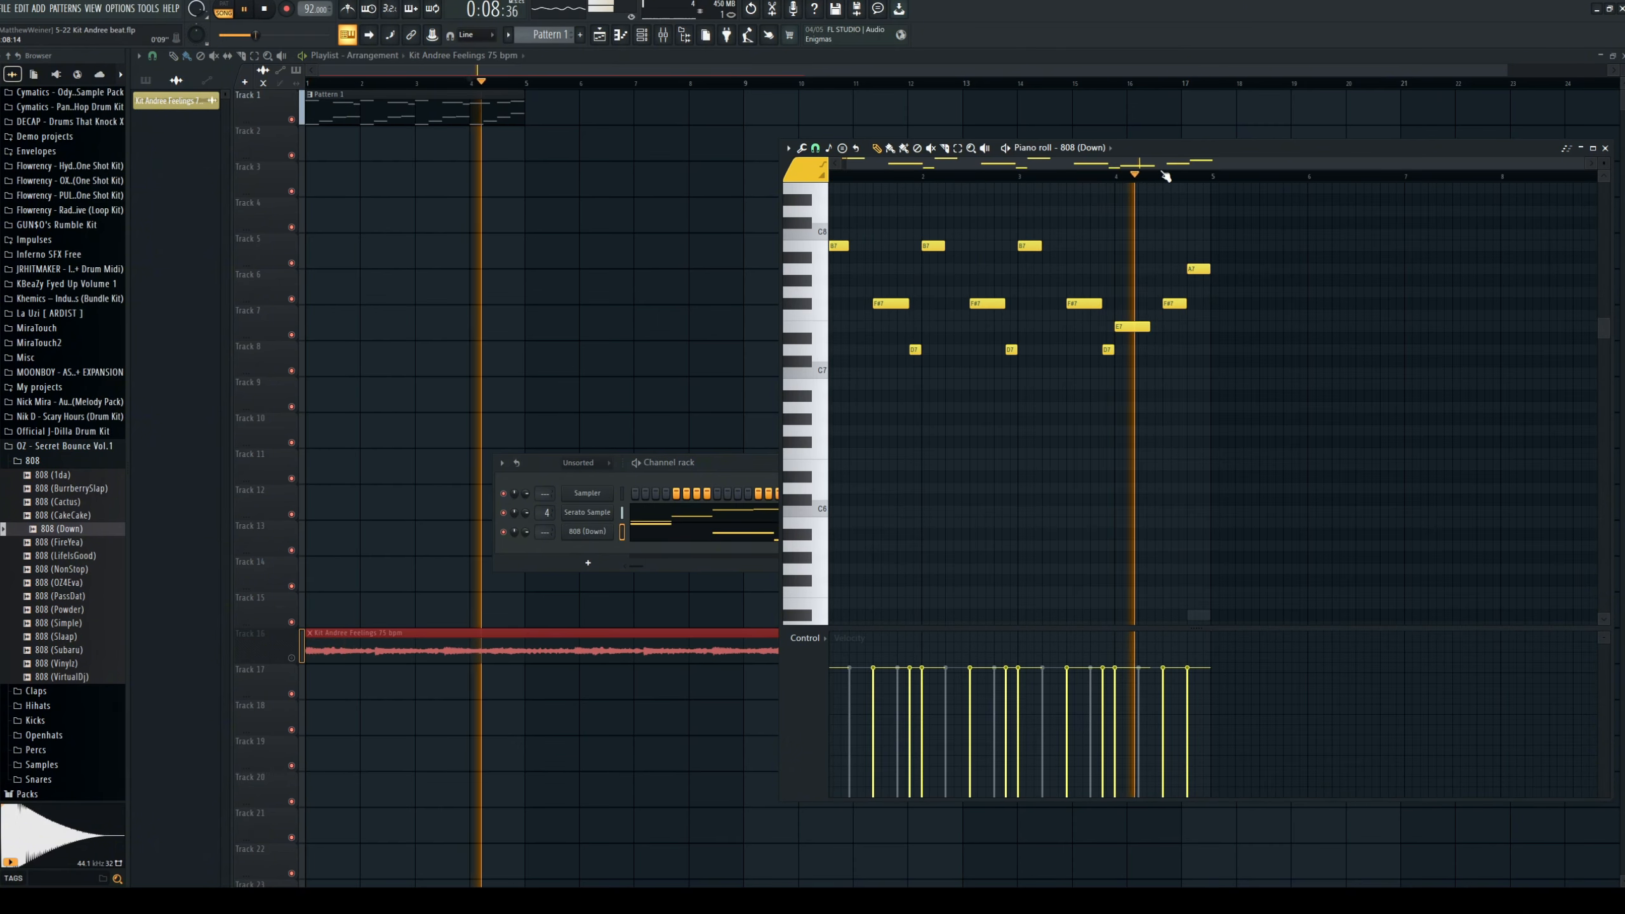
Transpose the whole 808 bass line down two octaves and play it again from the start.
key(ctrl+Down)
key(ctrl+Down)
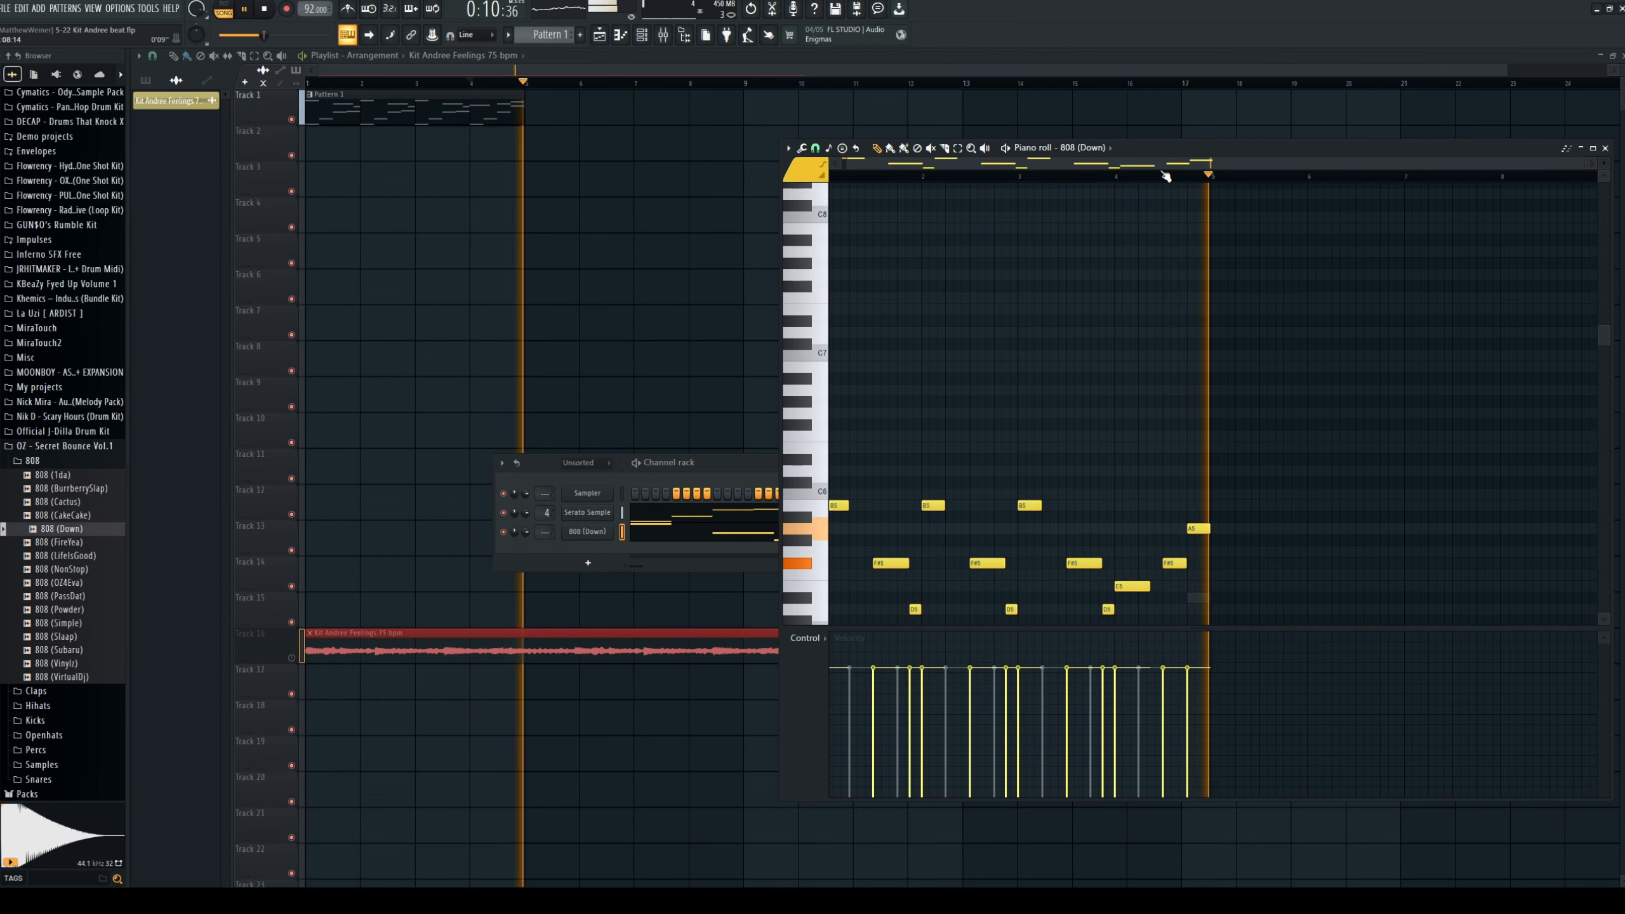
drag(1164, 174, 743, 180)
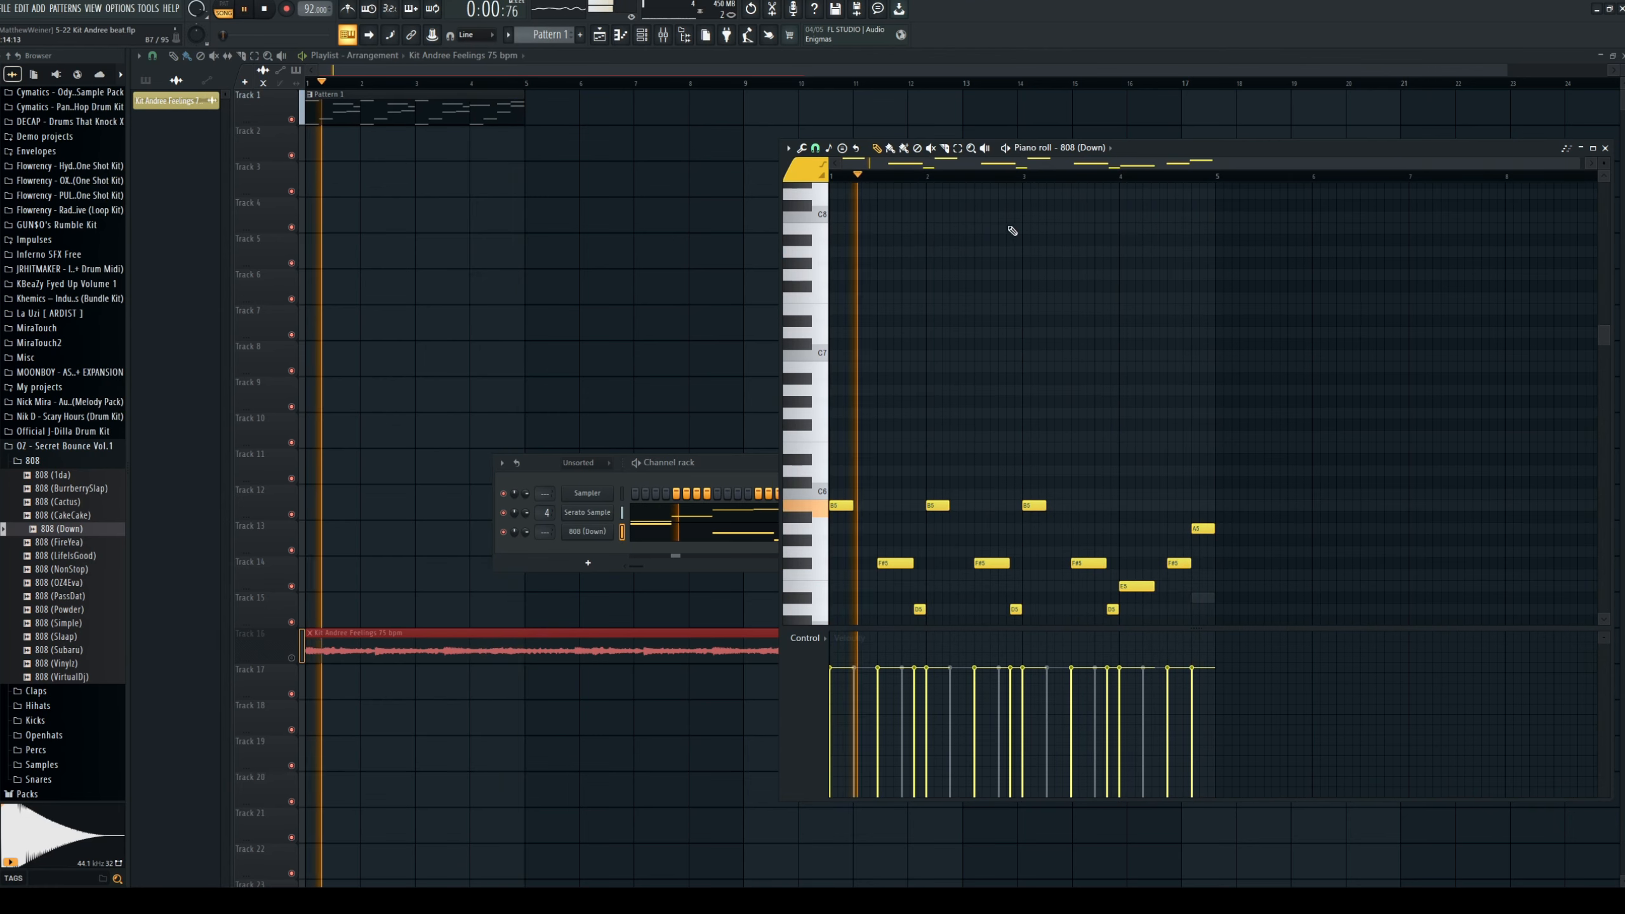
scroll(985, 246, down, 5)
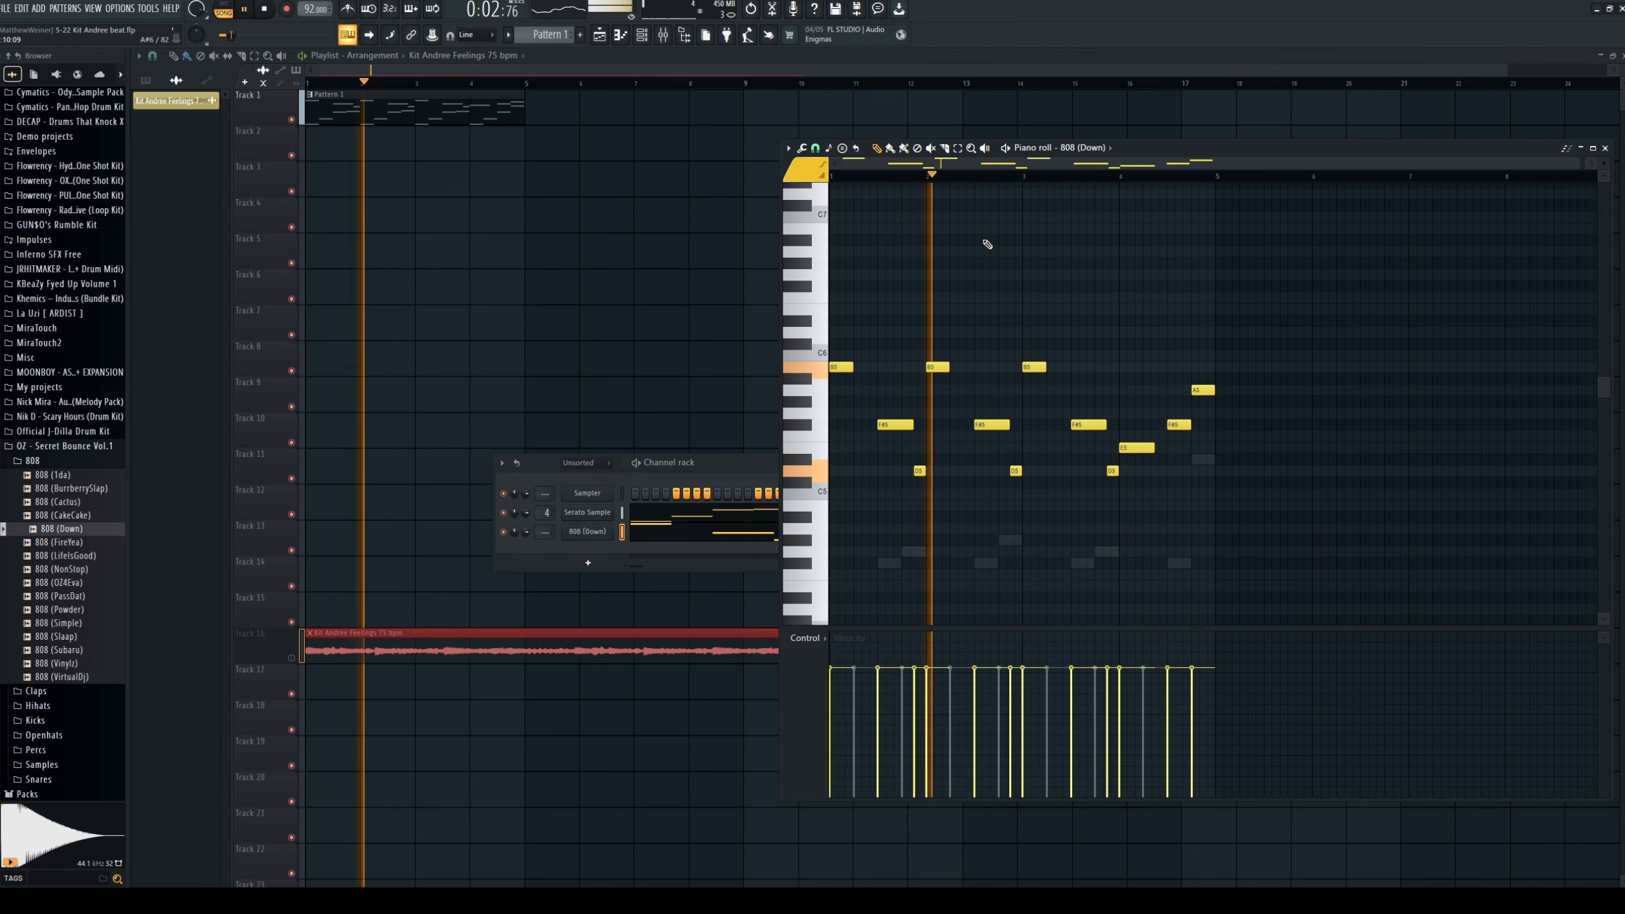
key(space)
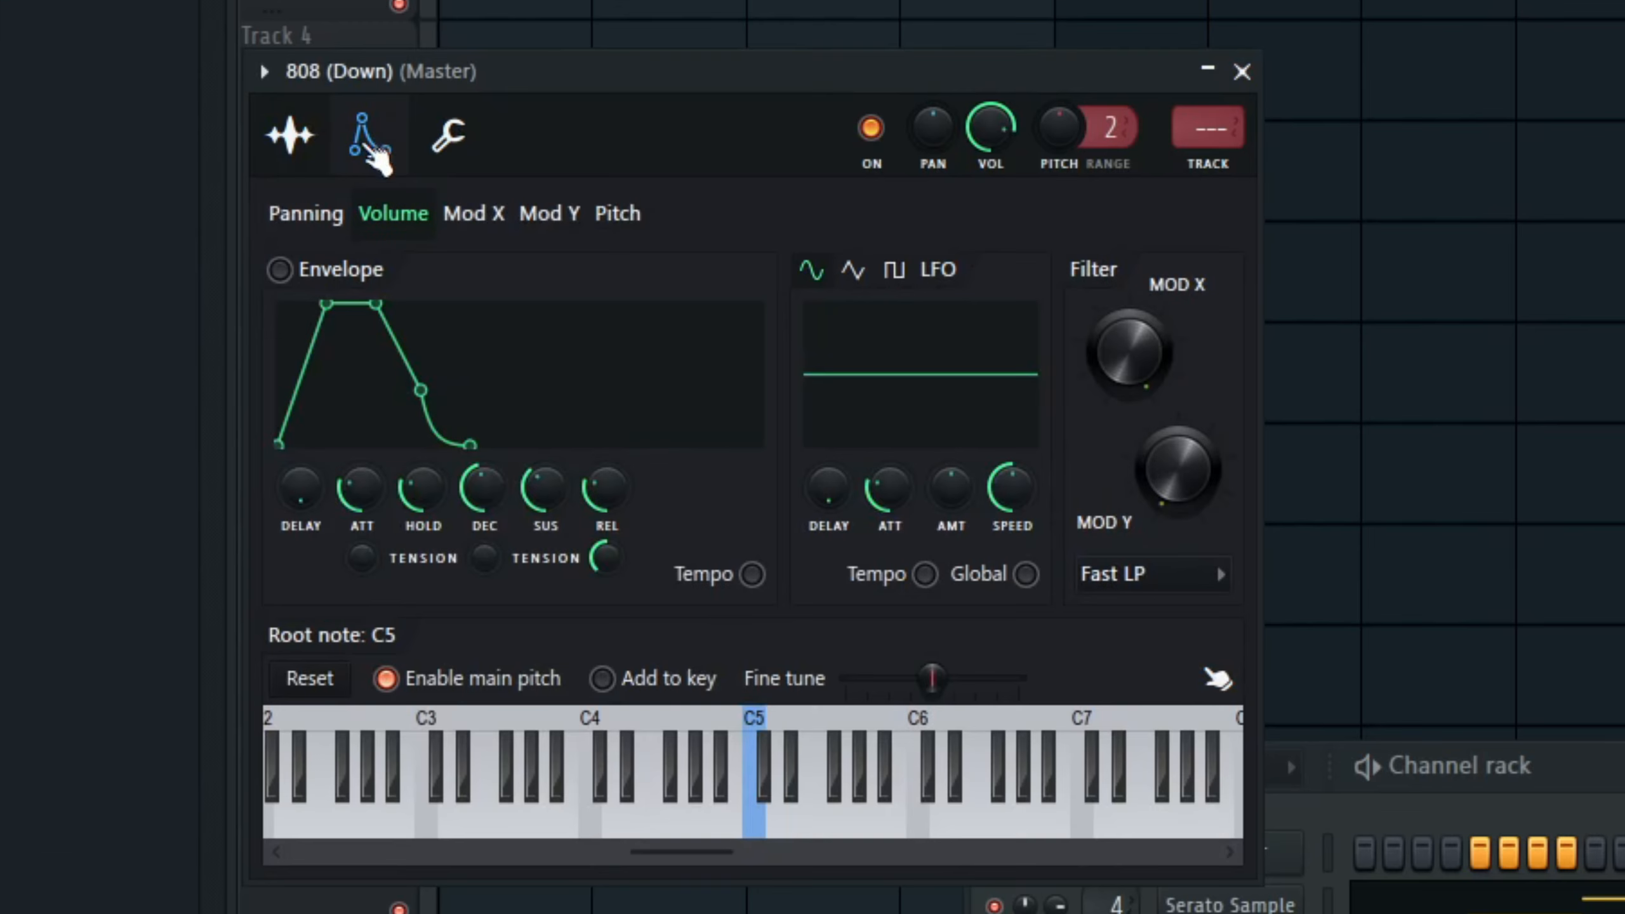
Enable the volume envelope of the 808 (Down) channel and shorten its attack.
mouse_move(384, 477)
mouse_down()
mouse_move(384, 537)
mouse_move(386, 460)
mouse_up()
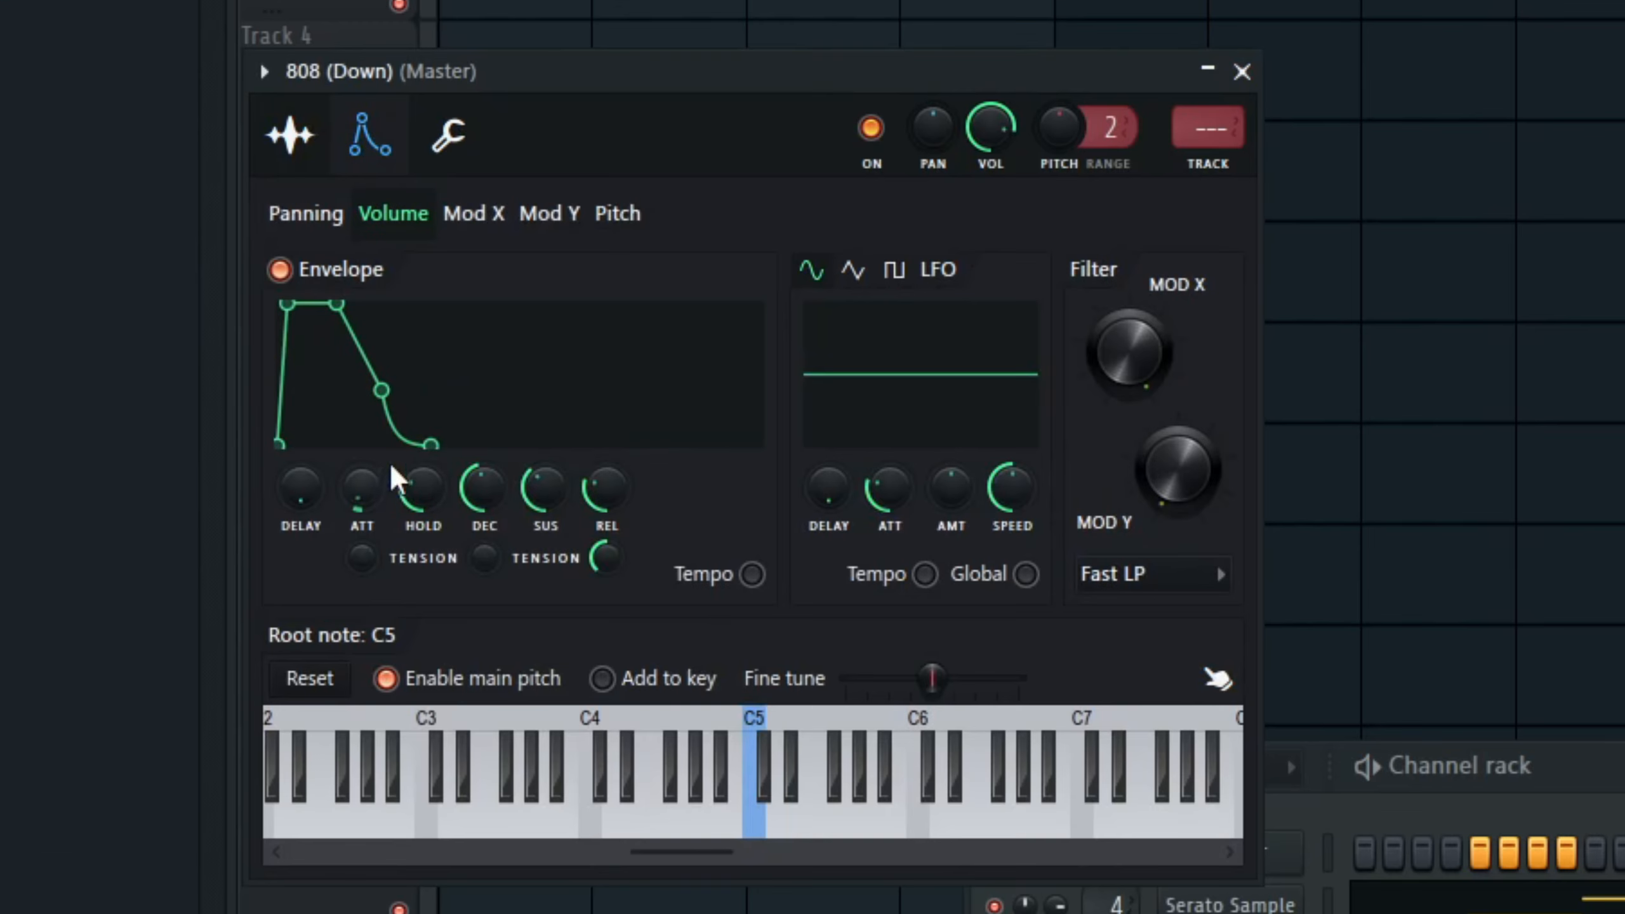
drag(344, 364, 343, 403)
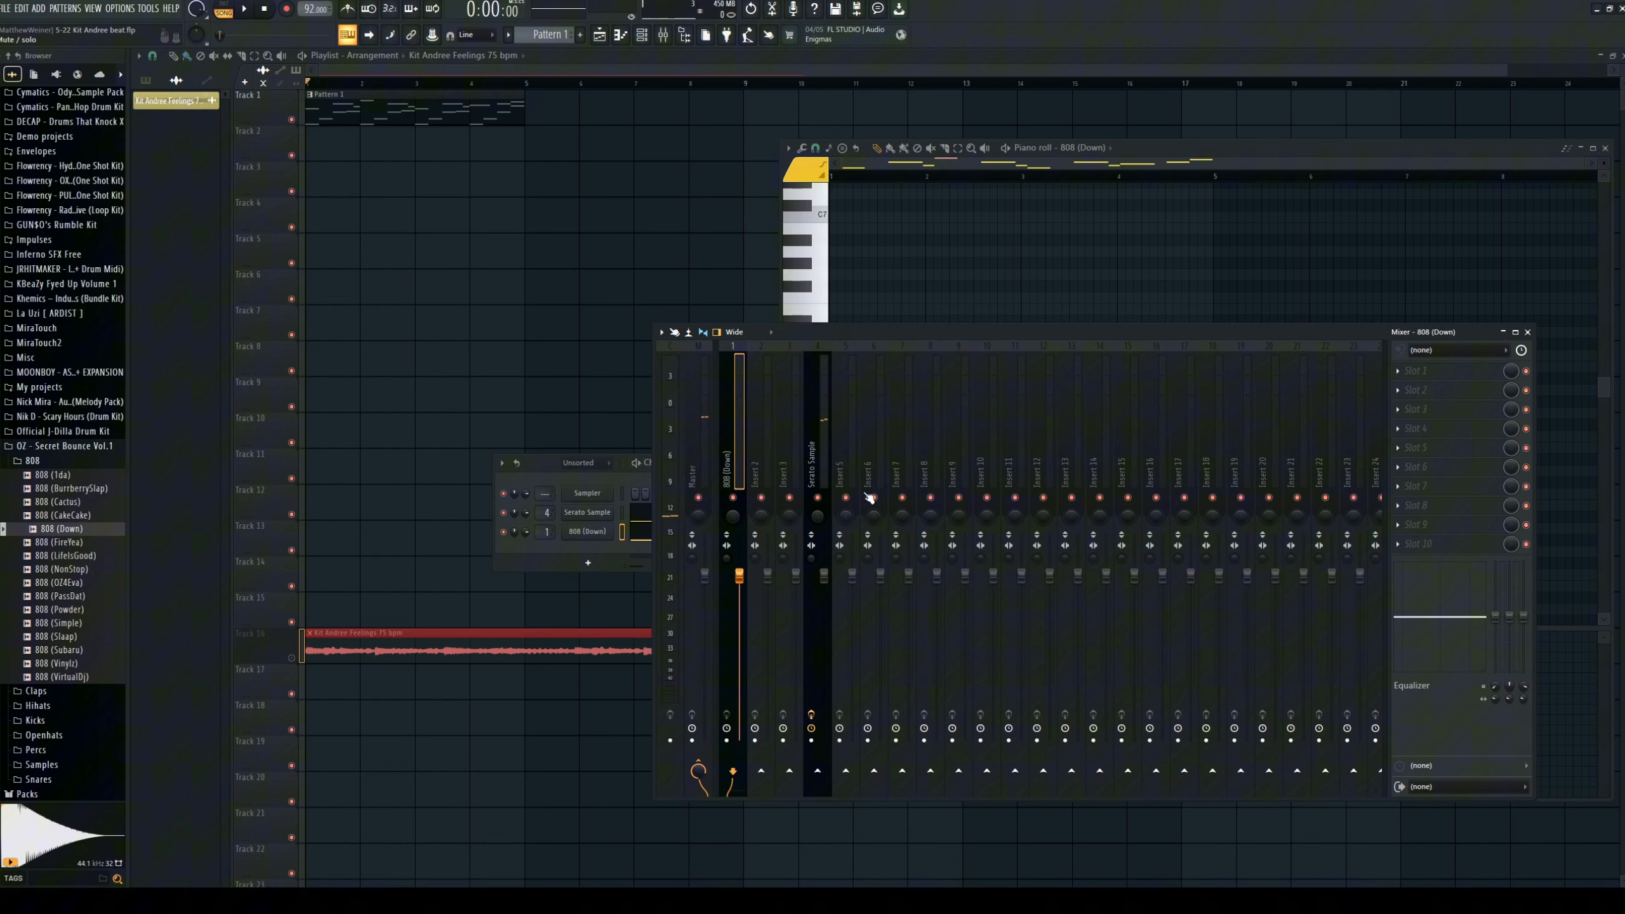
Review the OTT settings on the Serato Sample track, and slightly lower the 808 (Down) mixer level while the loop plays.
click(817, 464)
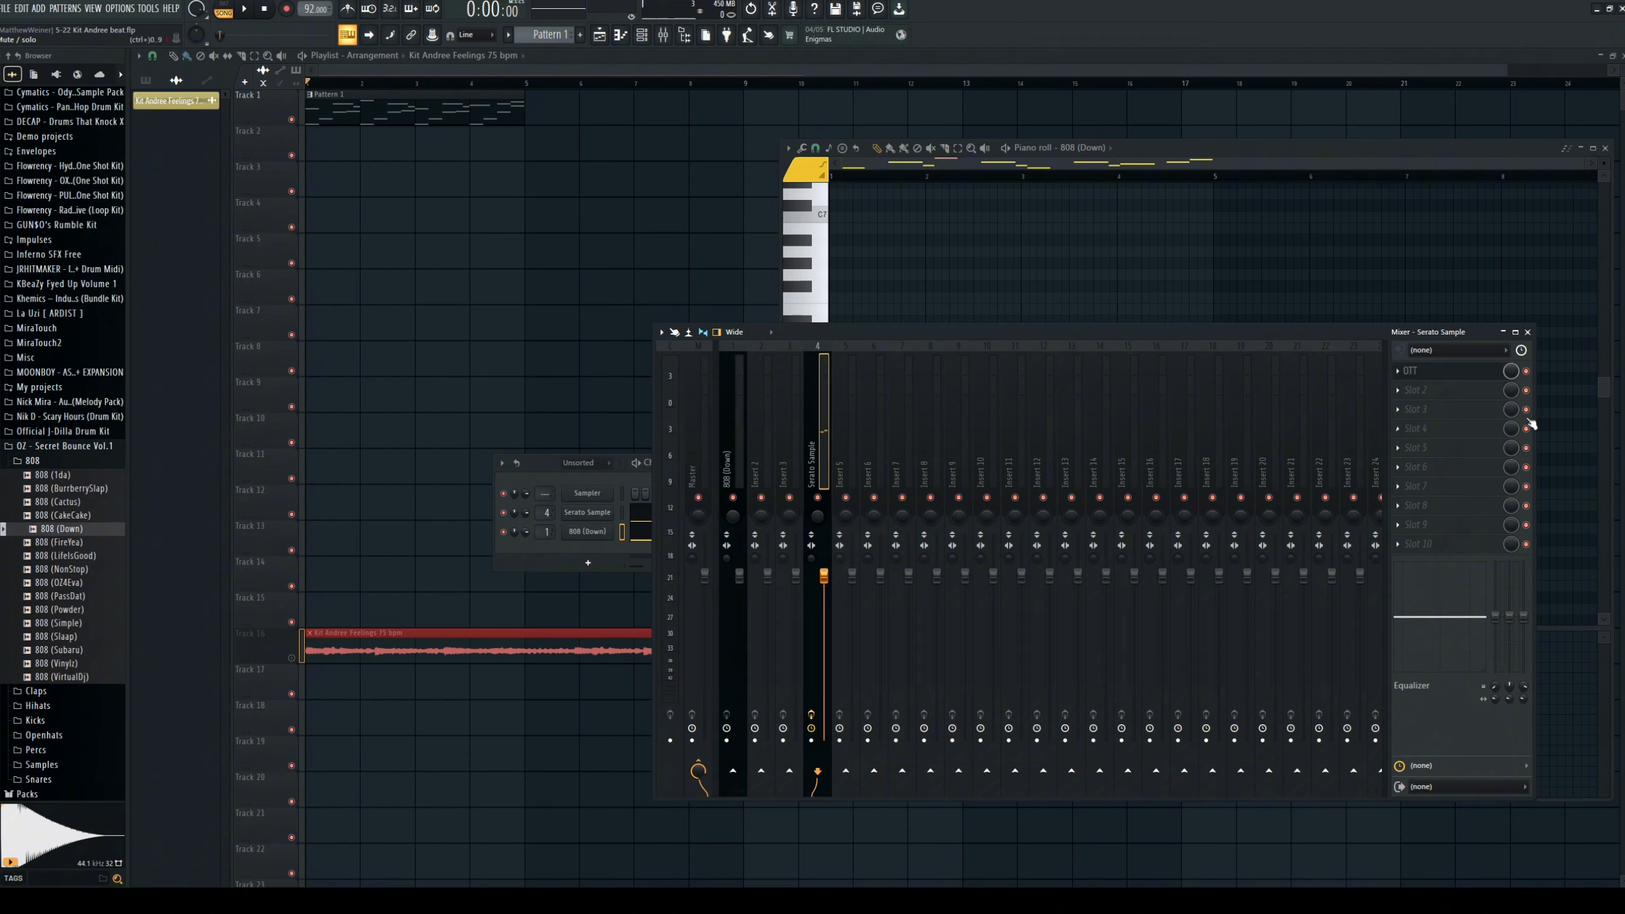
click(1435, 376)
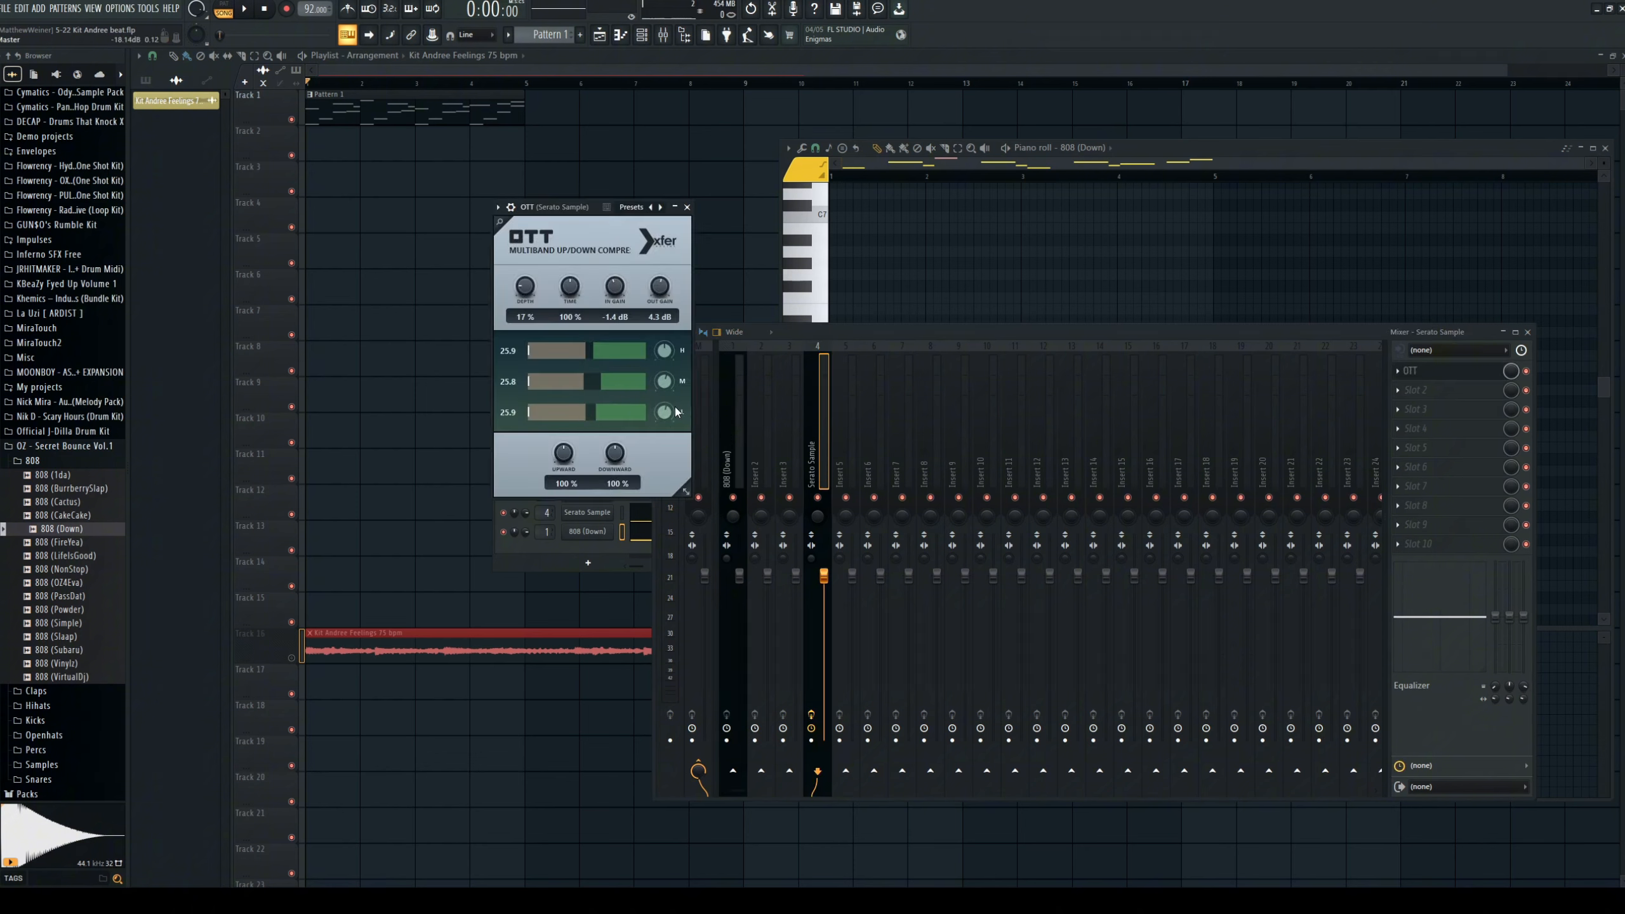
key(space)
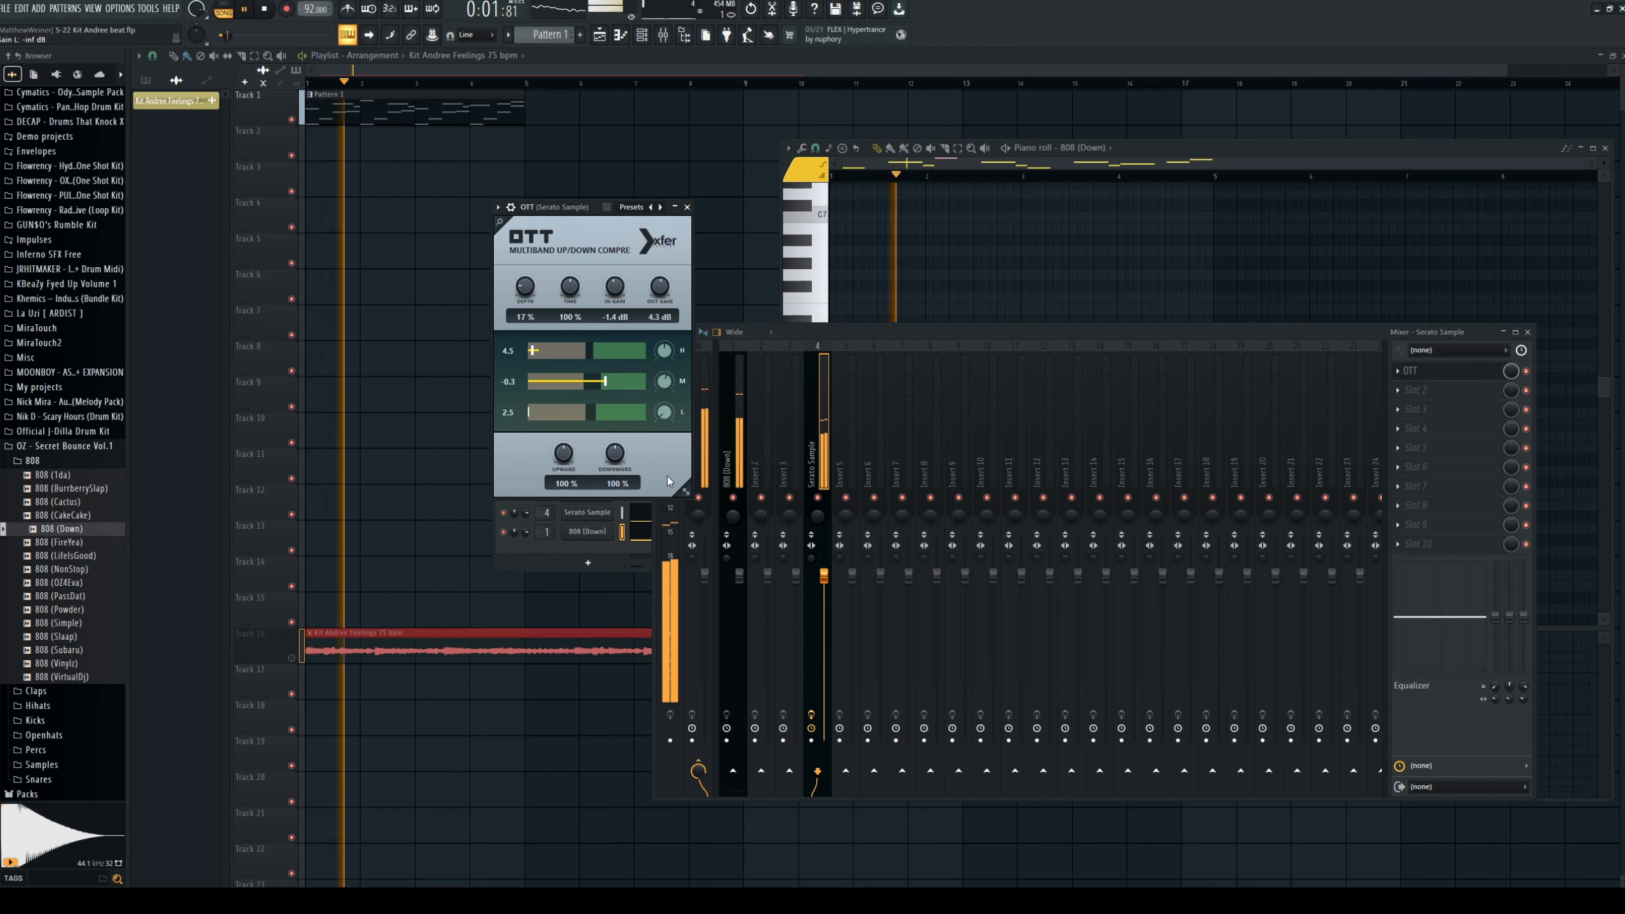
drag(739, 575, 740, 590)
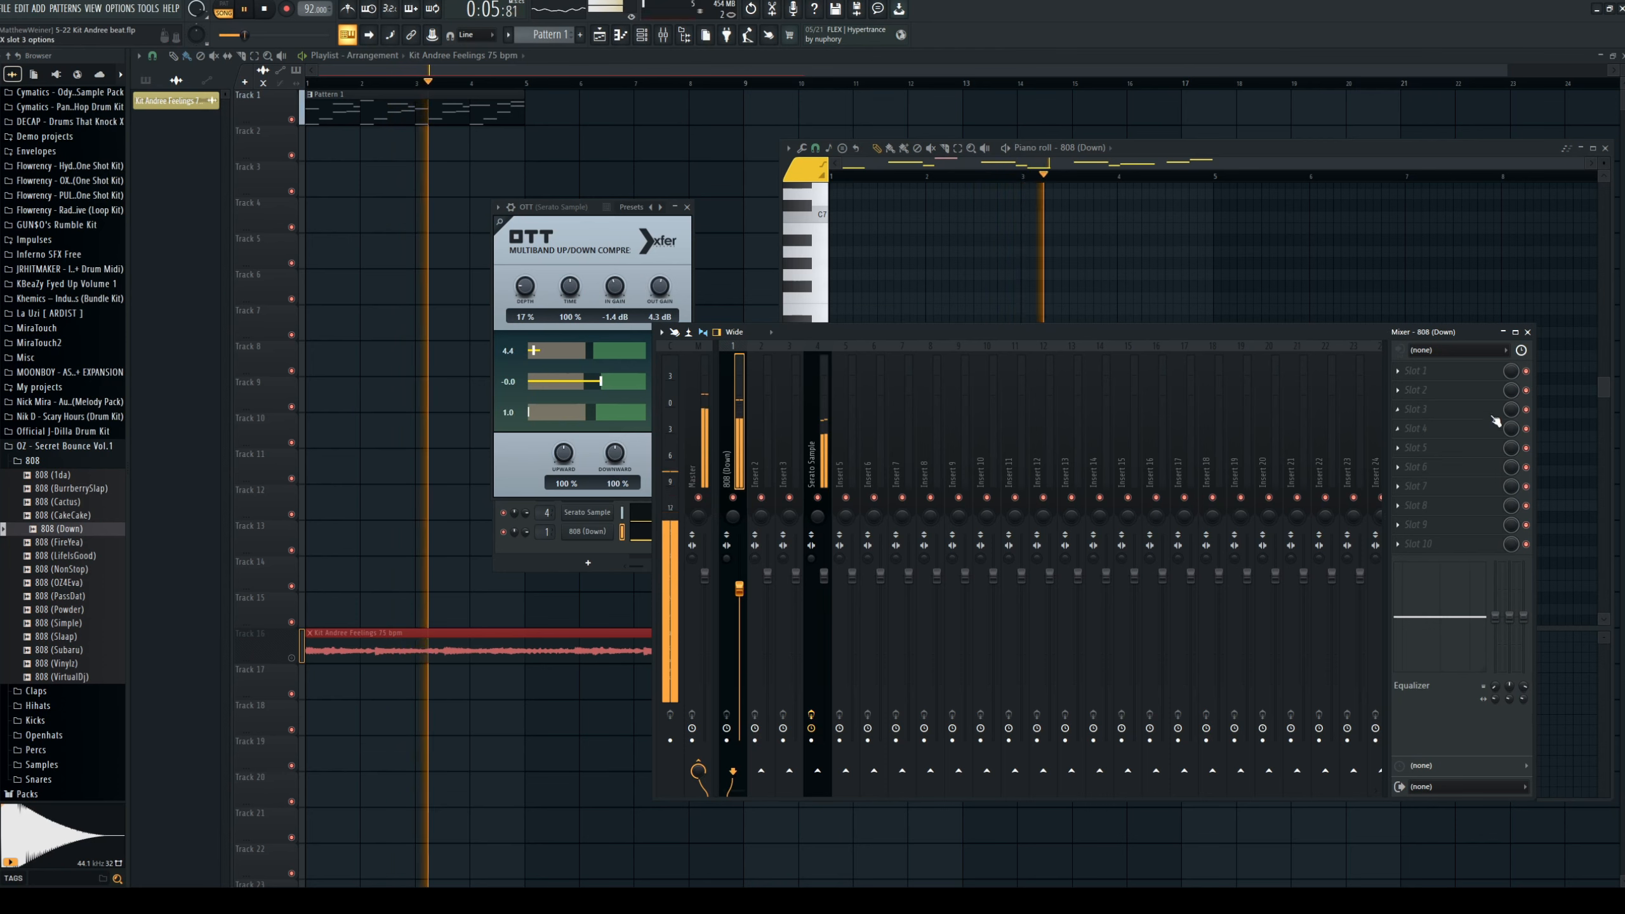
Load Fruity Parametric EQ 2 on the 808 (Down) track, roll off its lows and highs, and add OTT at 9% depth.
click(1045, 702)
drag(263, 291, 213, 363)
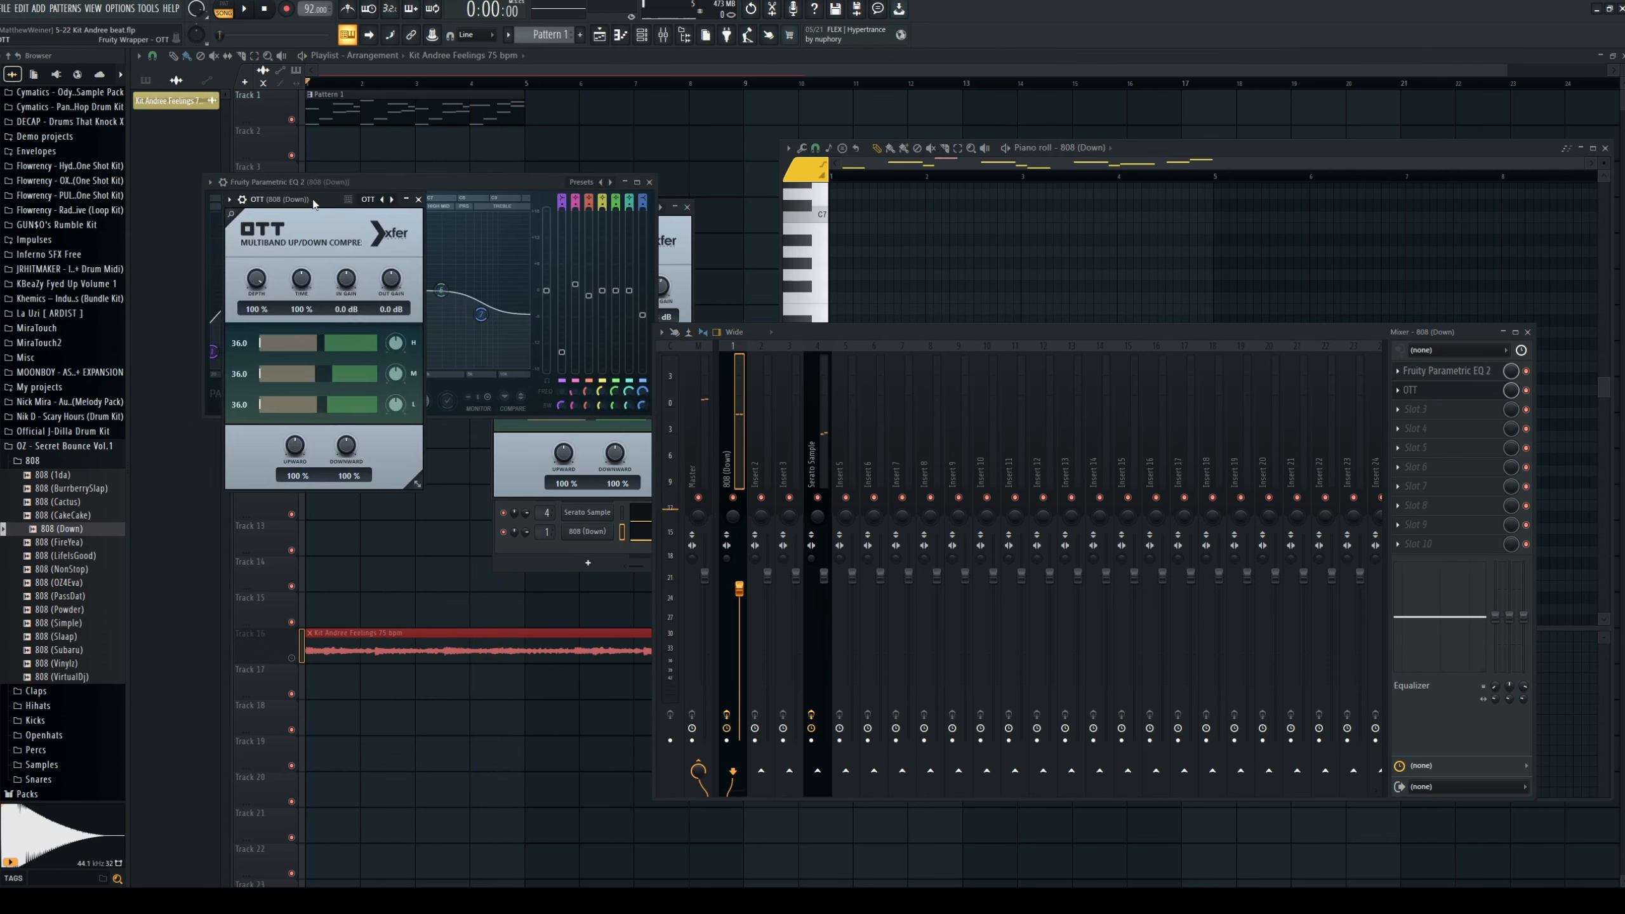
drag(308, 189, 499, 528)
key(space)
drag(440, 603, 432, 643)
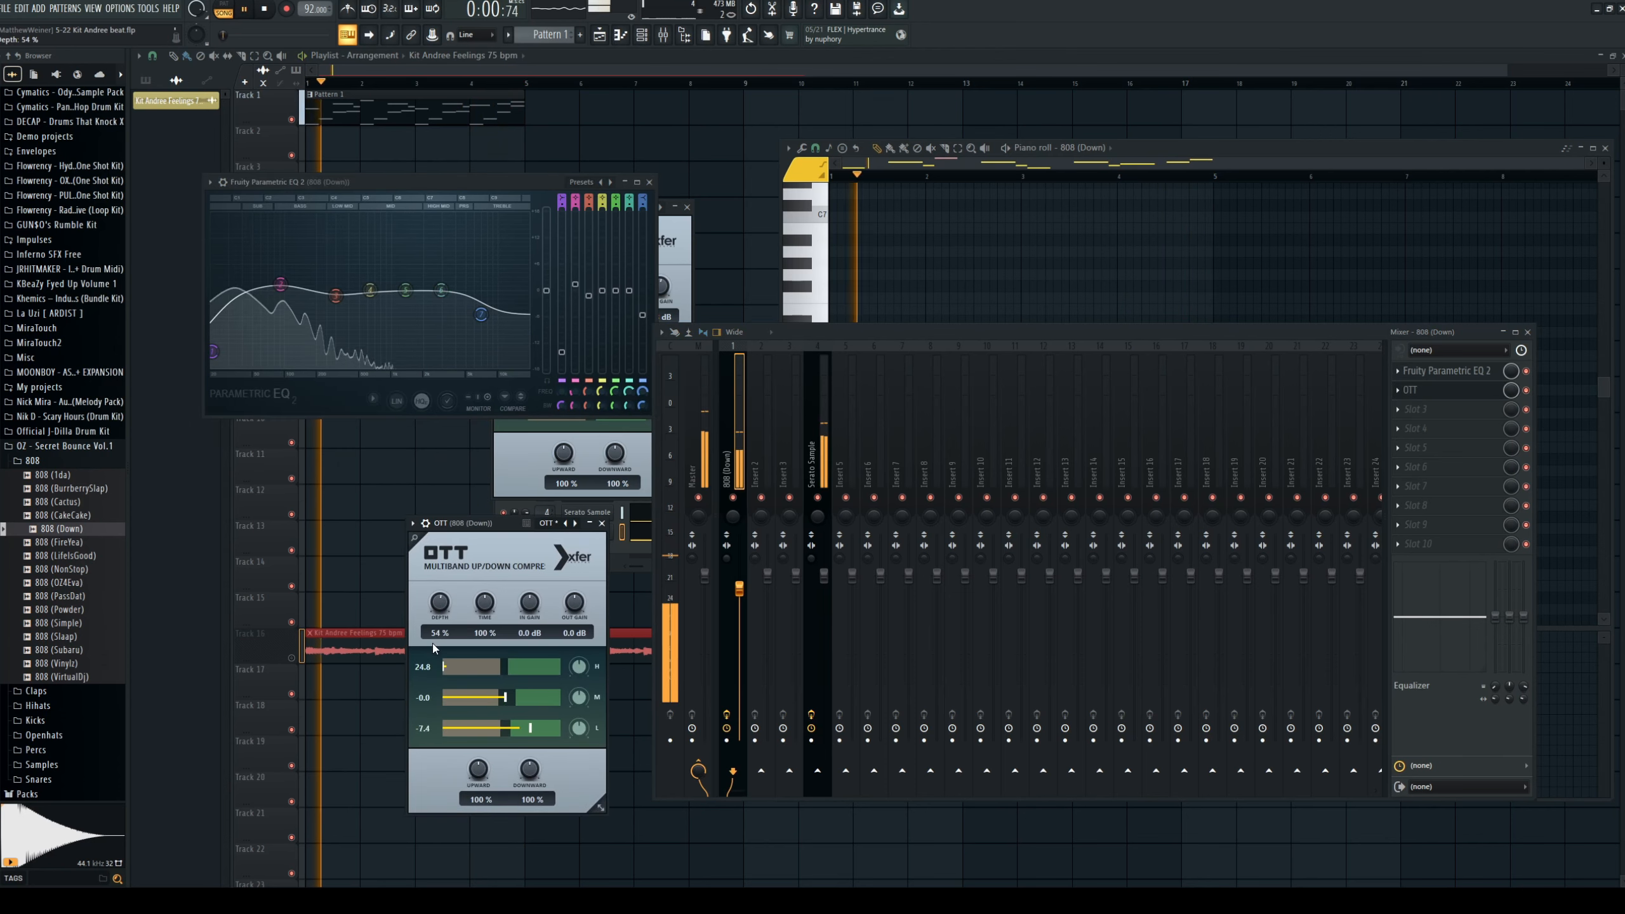
key(space)
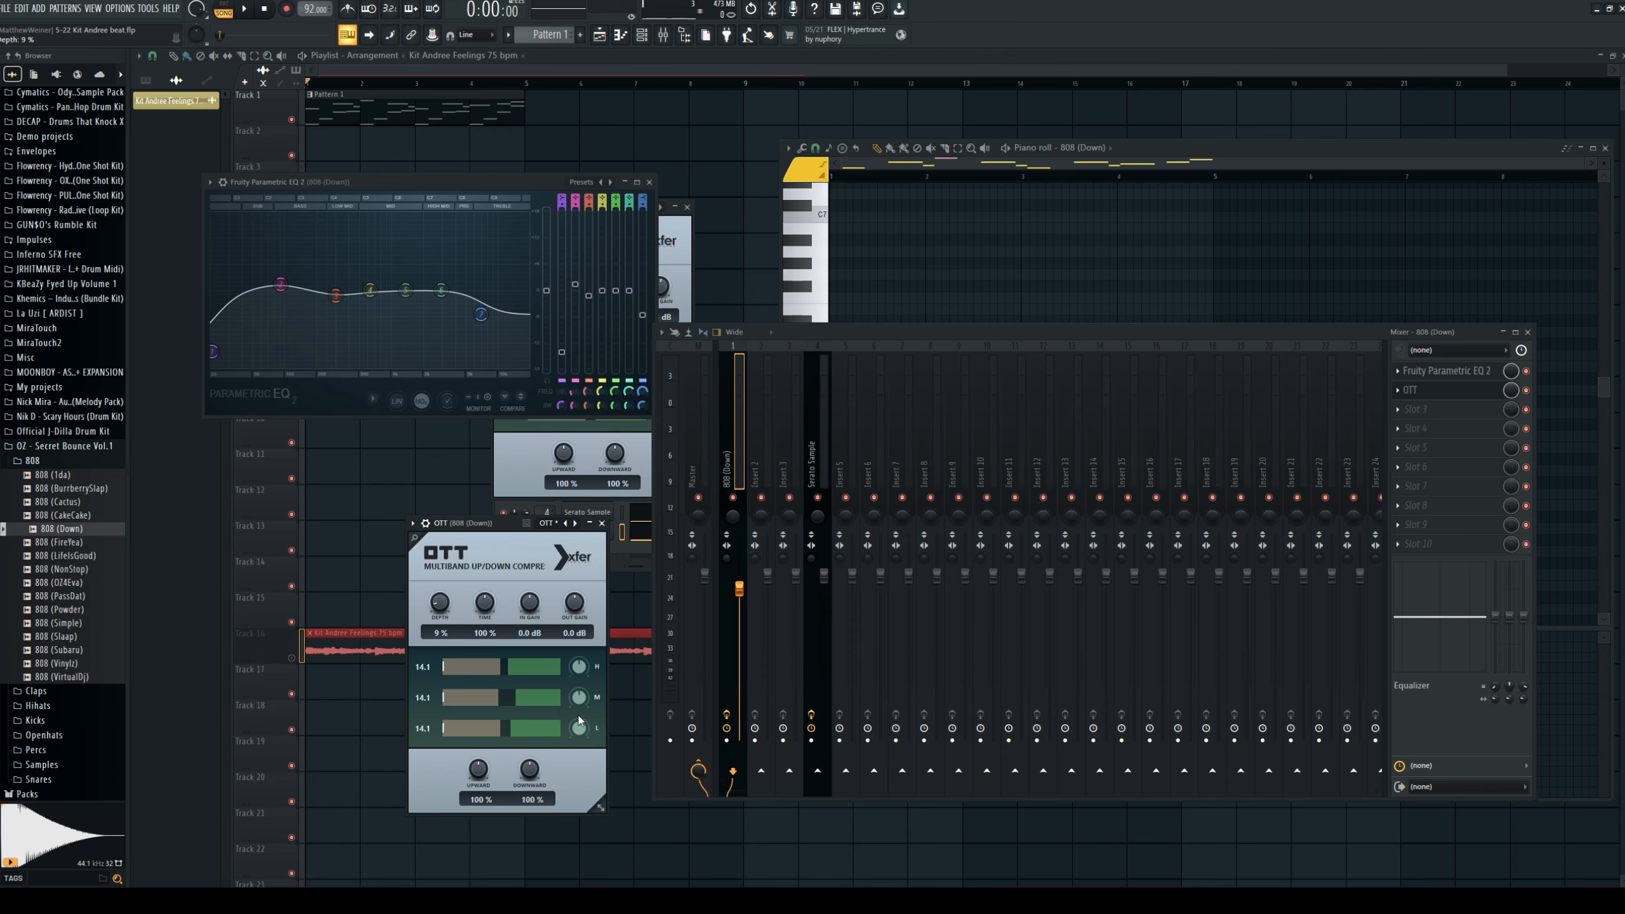
key(space)
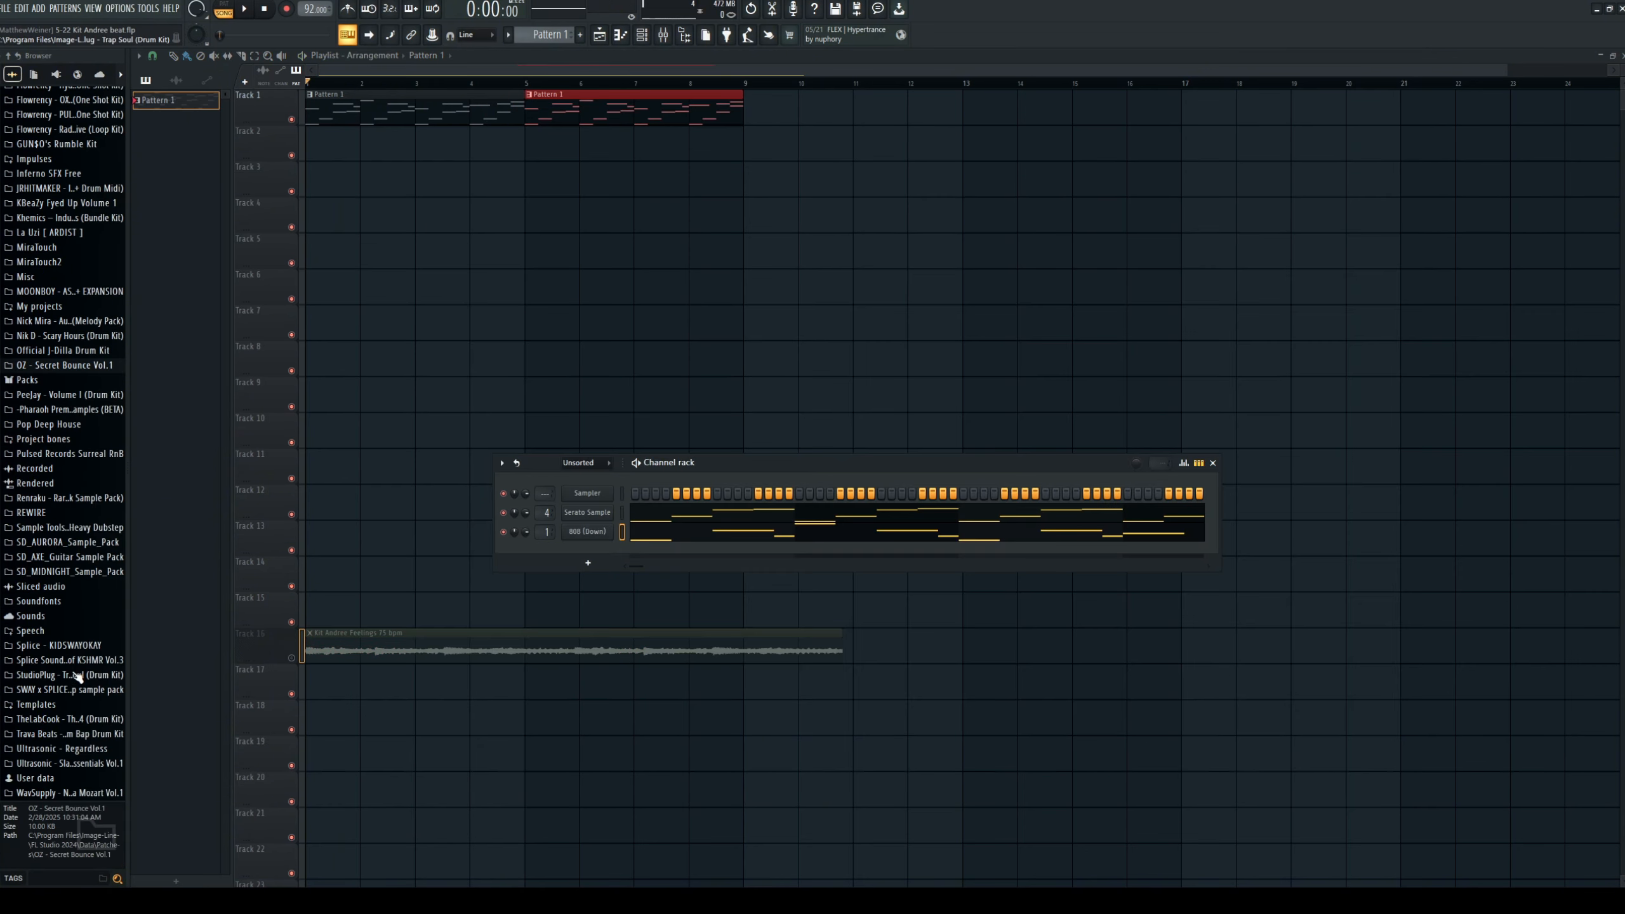
Audition kicks from the Trava Beats boom bap drum kit and add KICK (2) as a channel.
scroll(96, 586, up, 2)
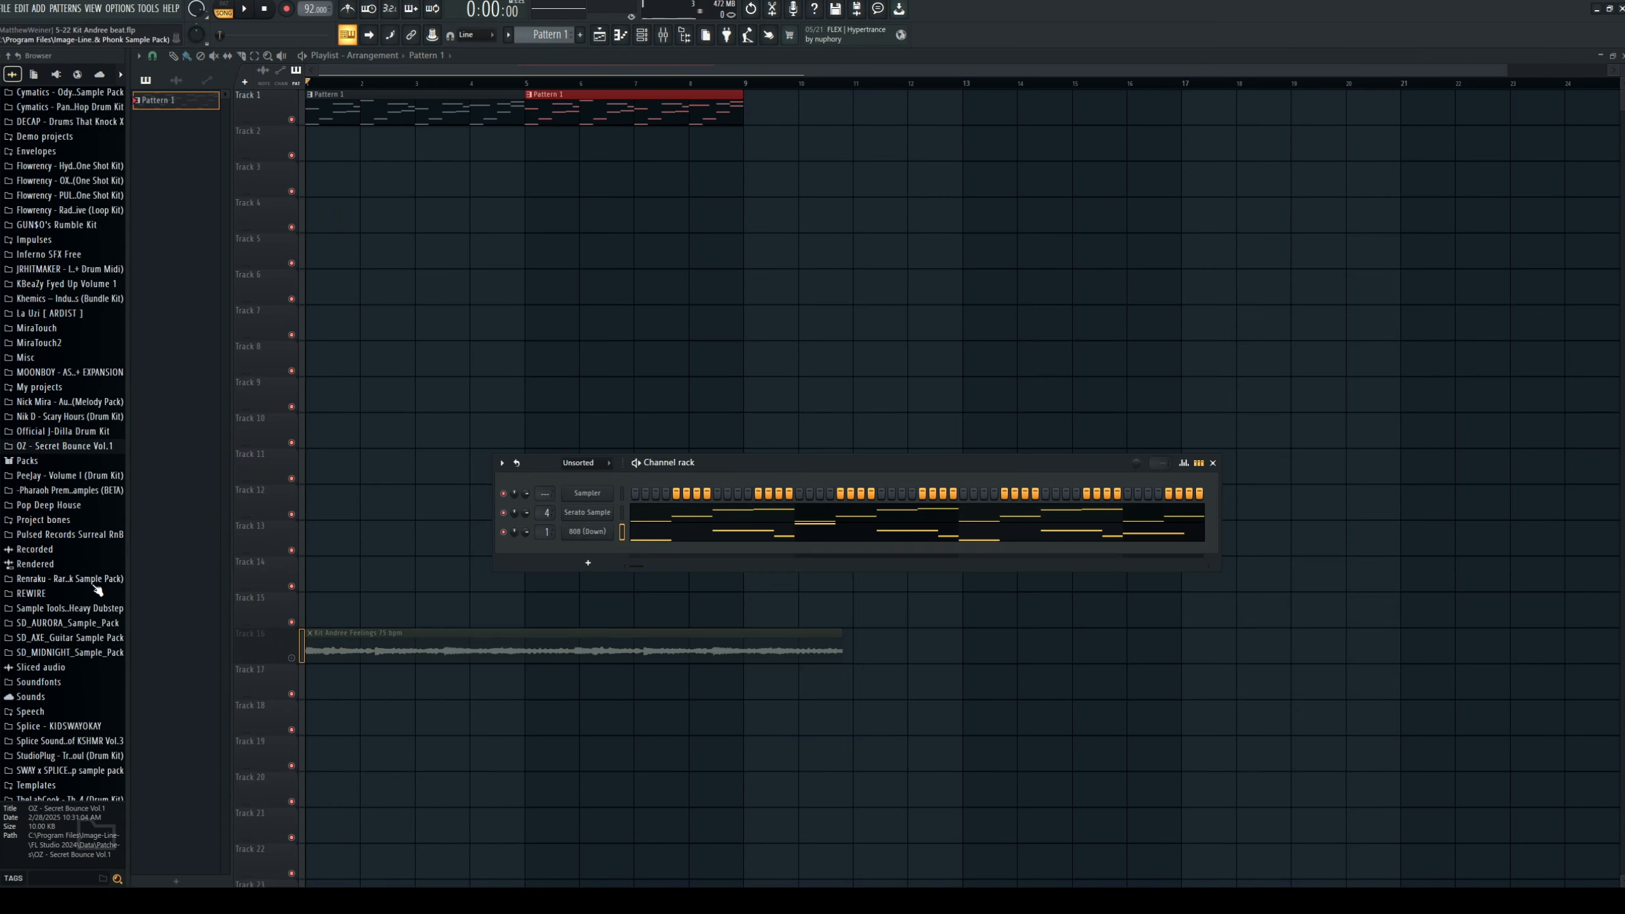
scroll(92, 596, down, 2)
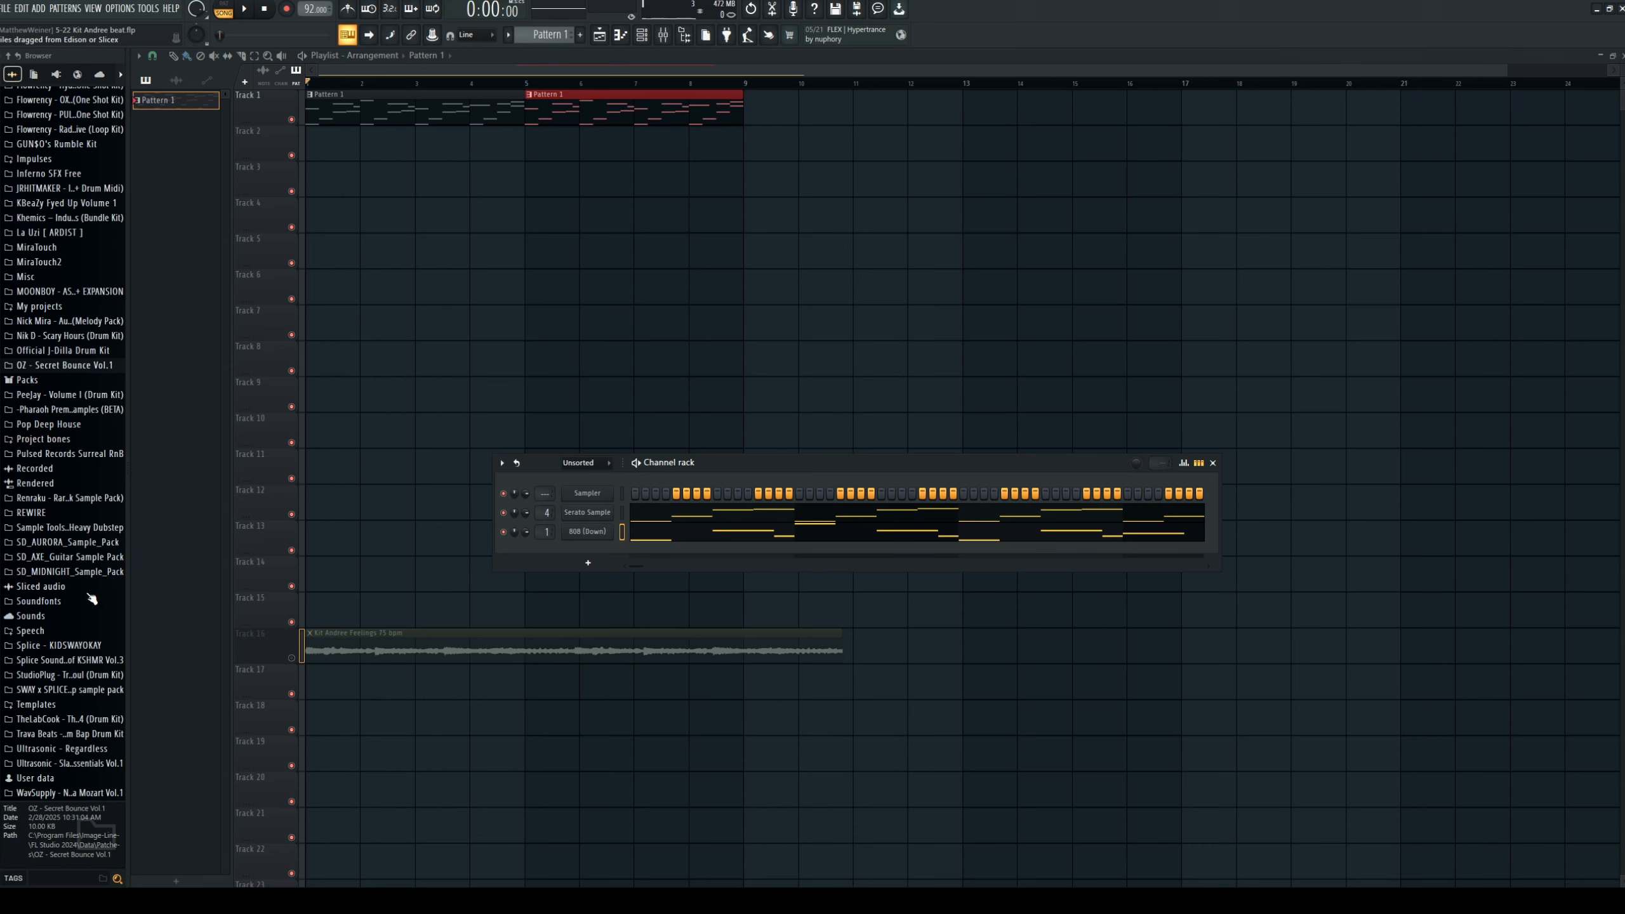
click(71, 734)
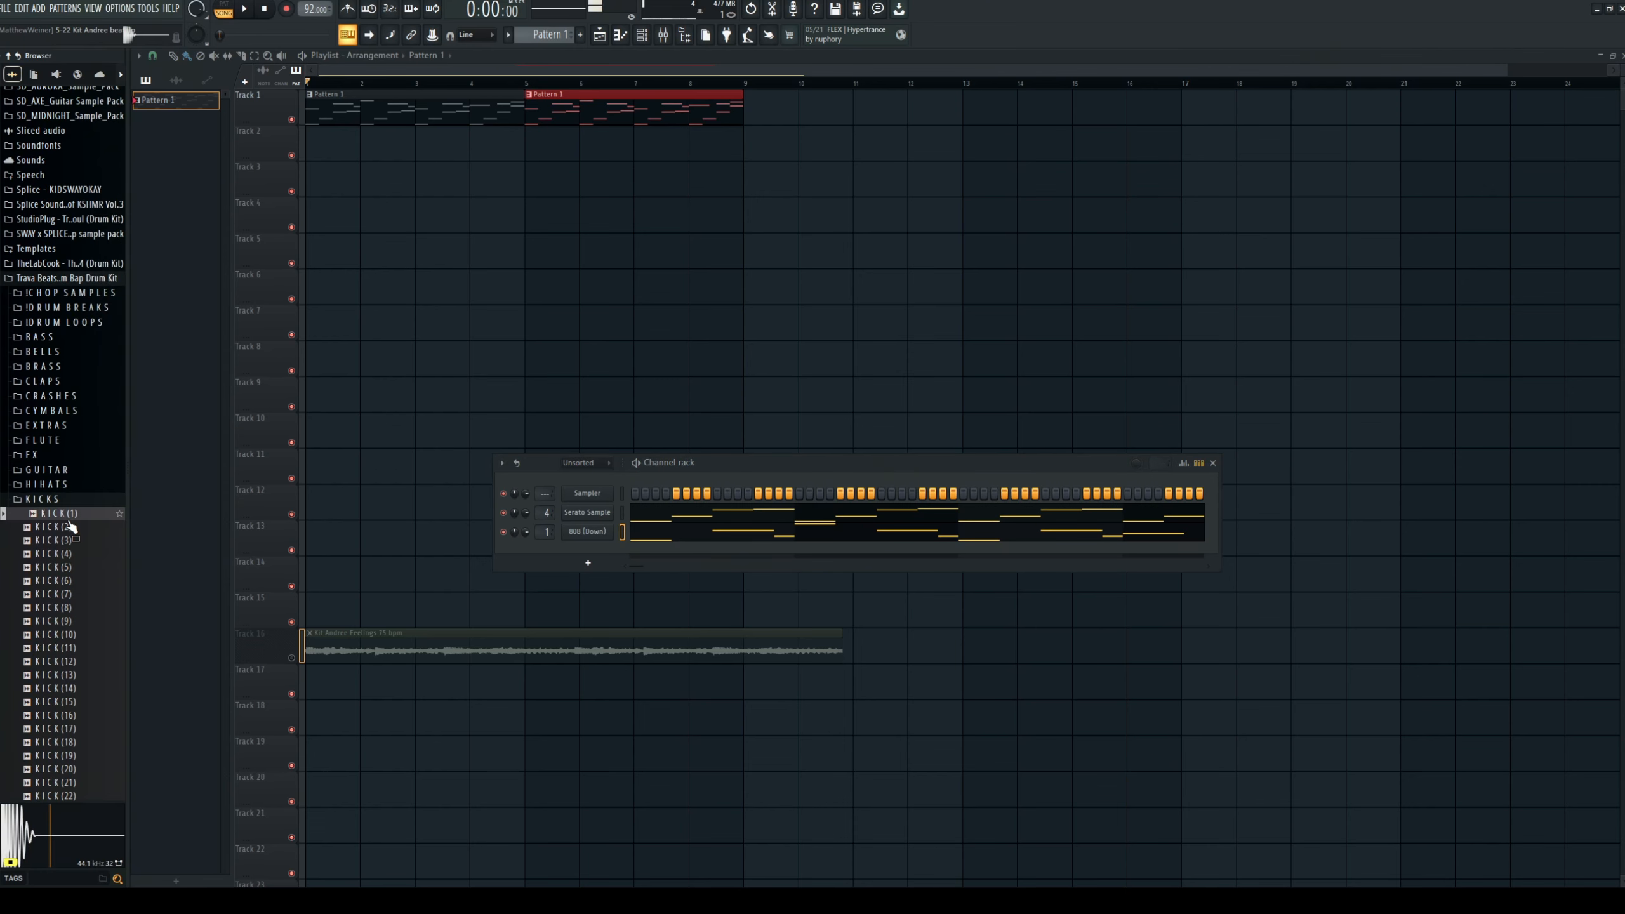
click(66, 529)
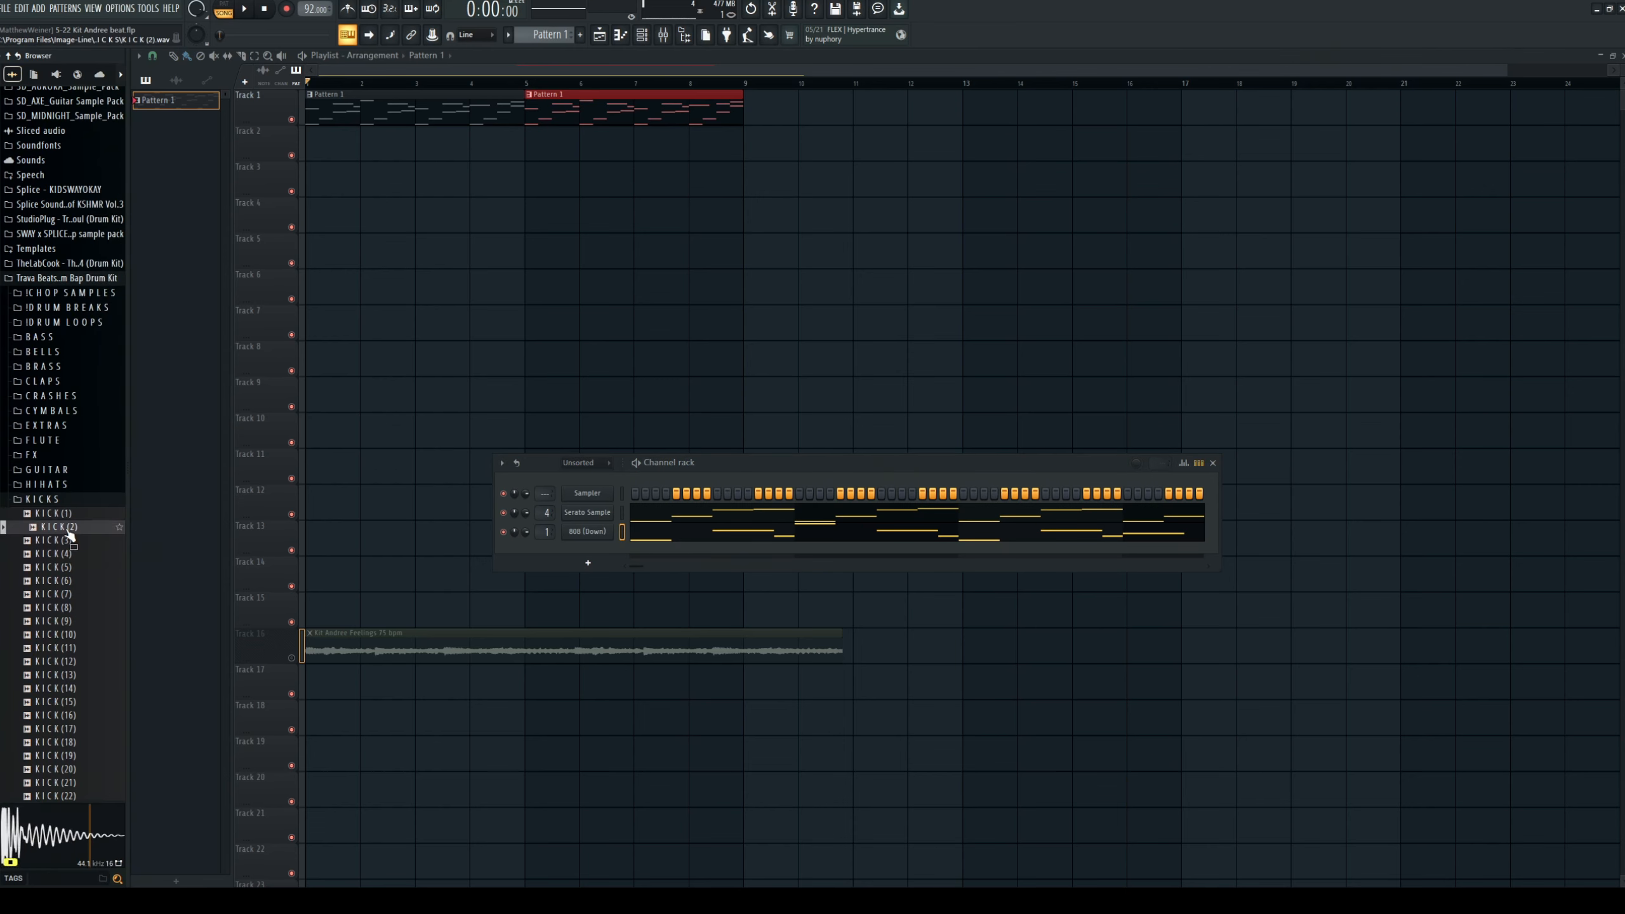
key(space)
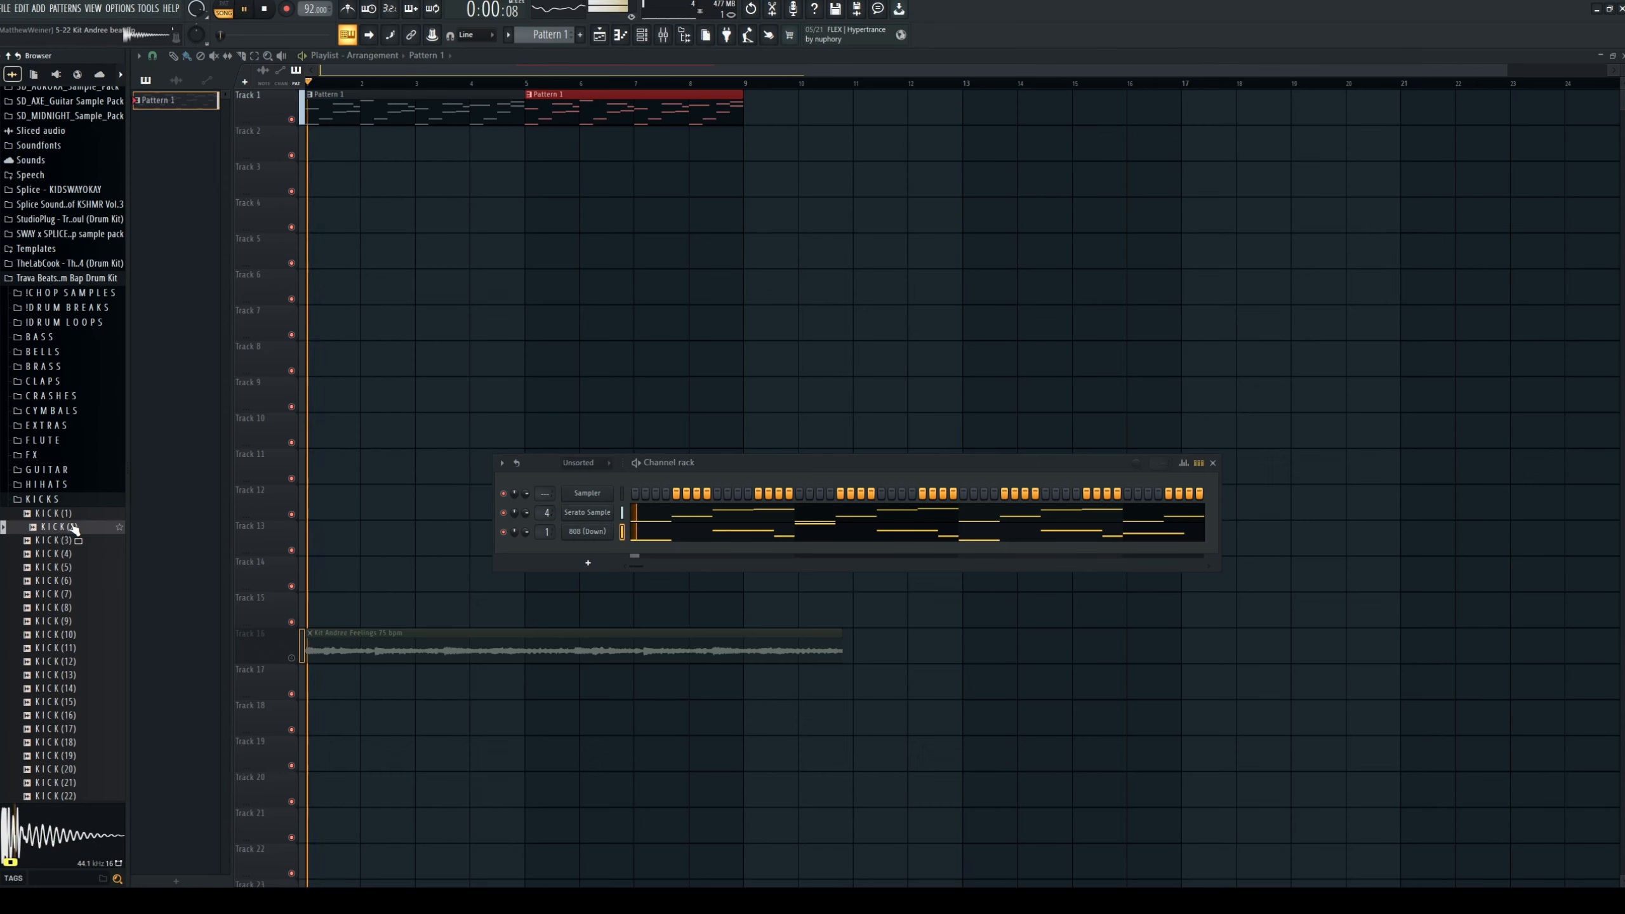
key(space)
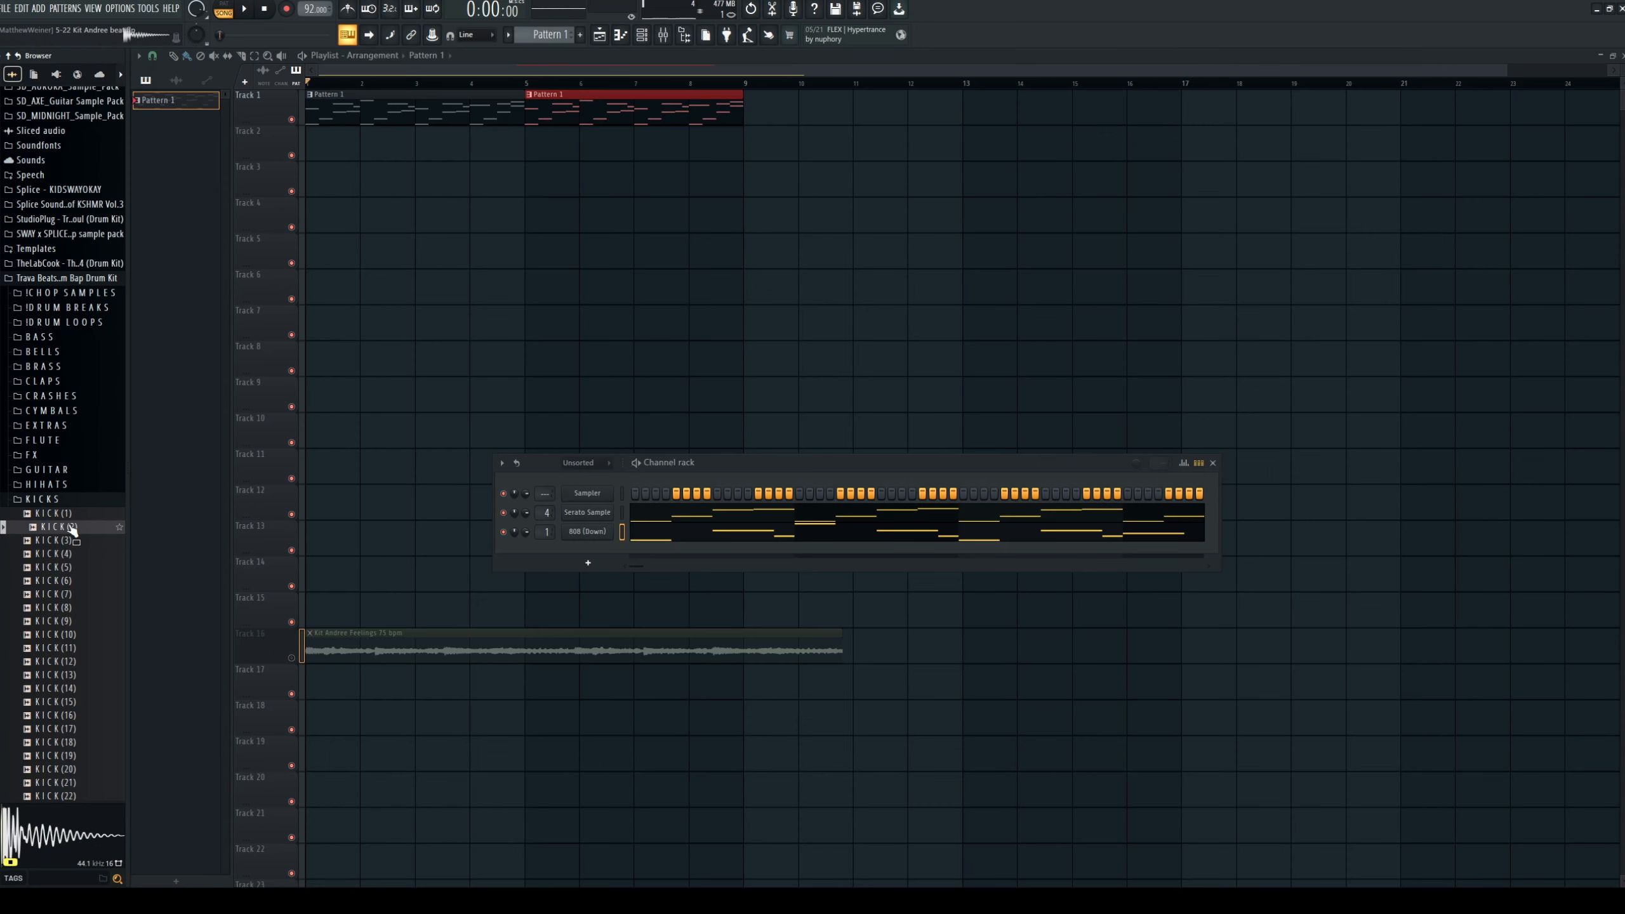
drag(74, 529, 606, 560)
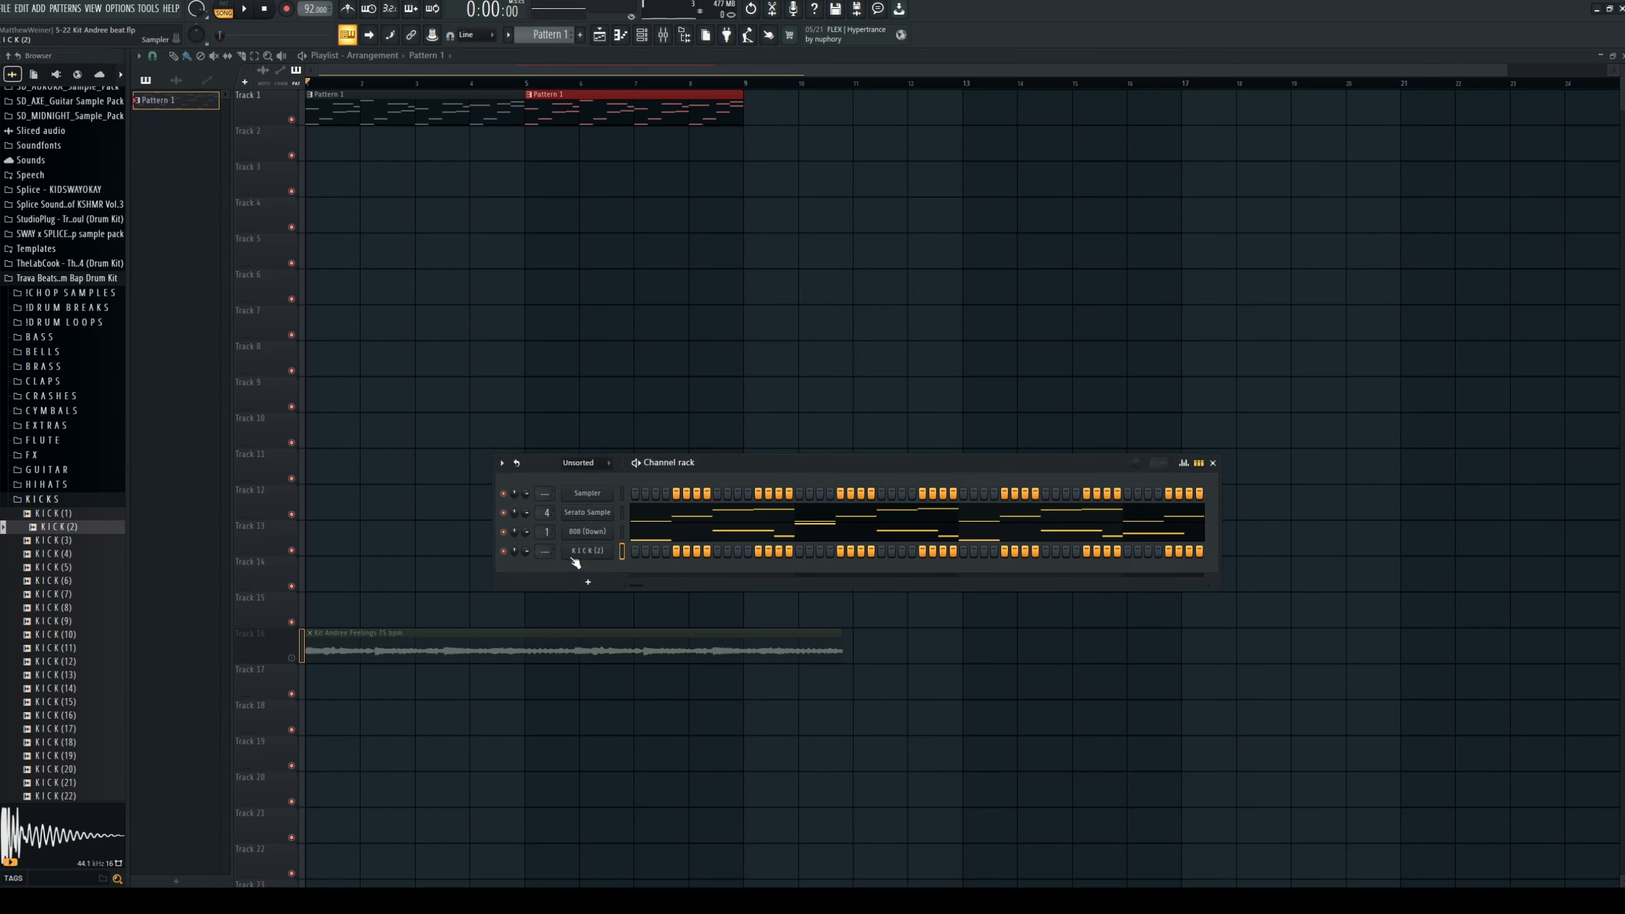
Increase the KICK (2) sample's fade-out and load Fruity Parametric EQ 2 on its mixer track 2.
click(587, 554)
drag(542, 407, 542, 376)
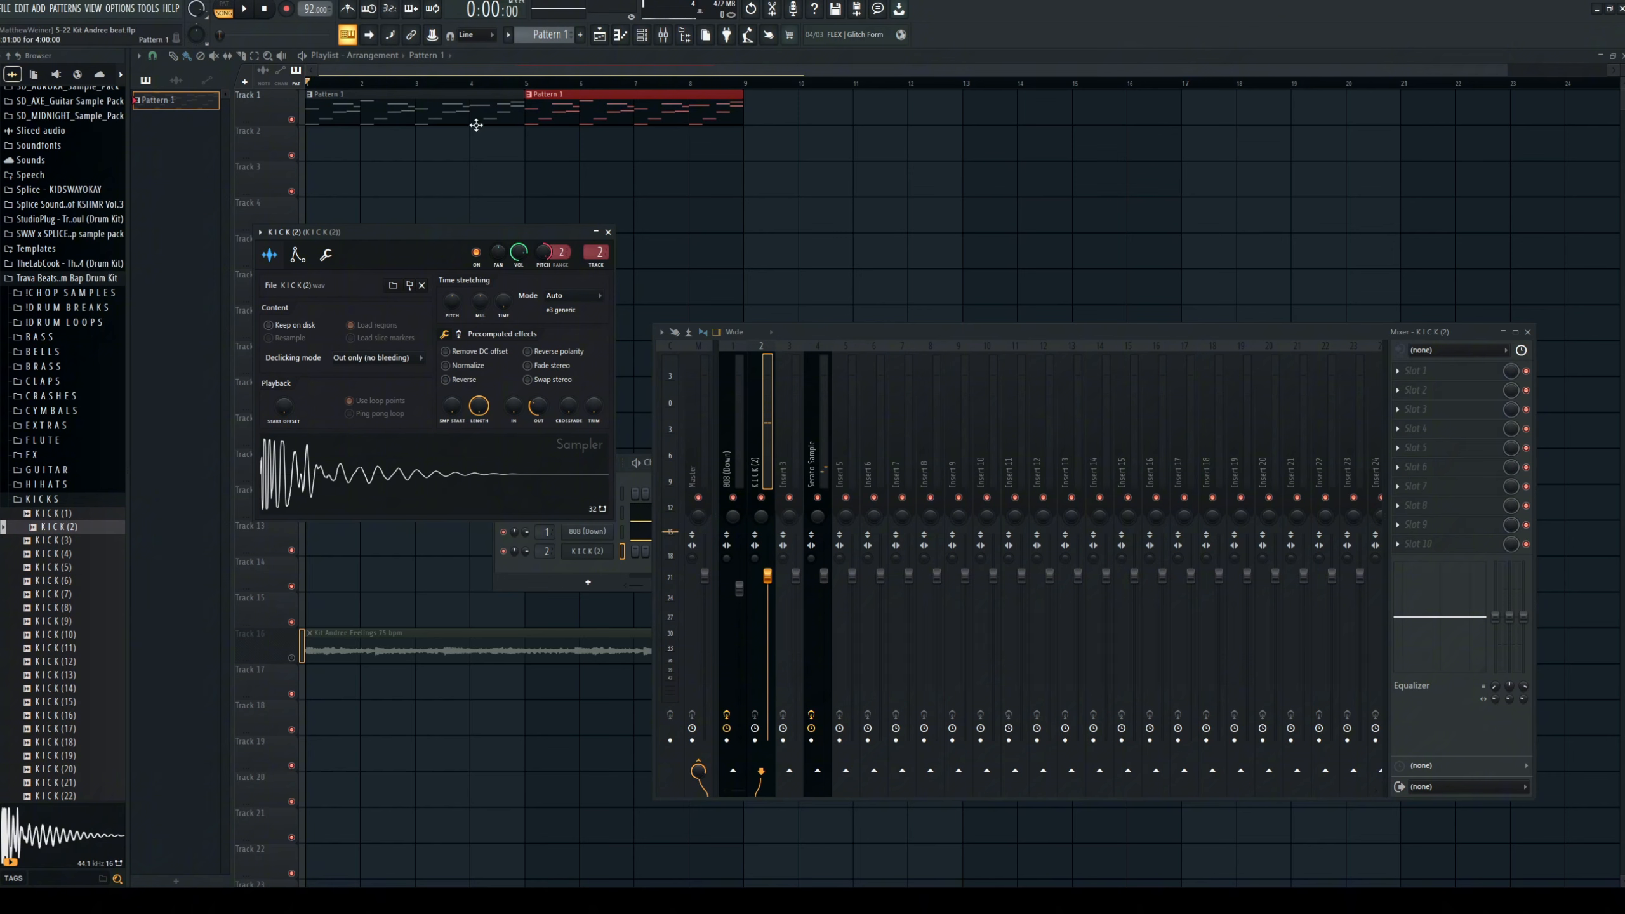
click(1397, 372)
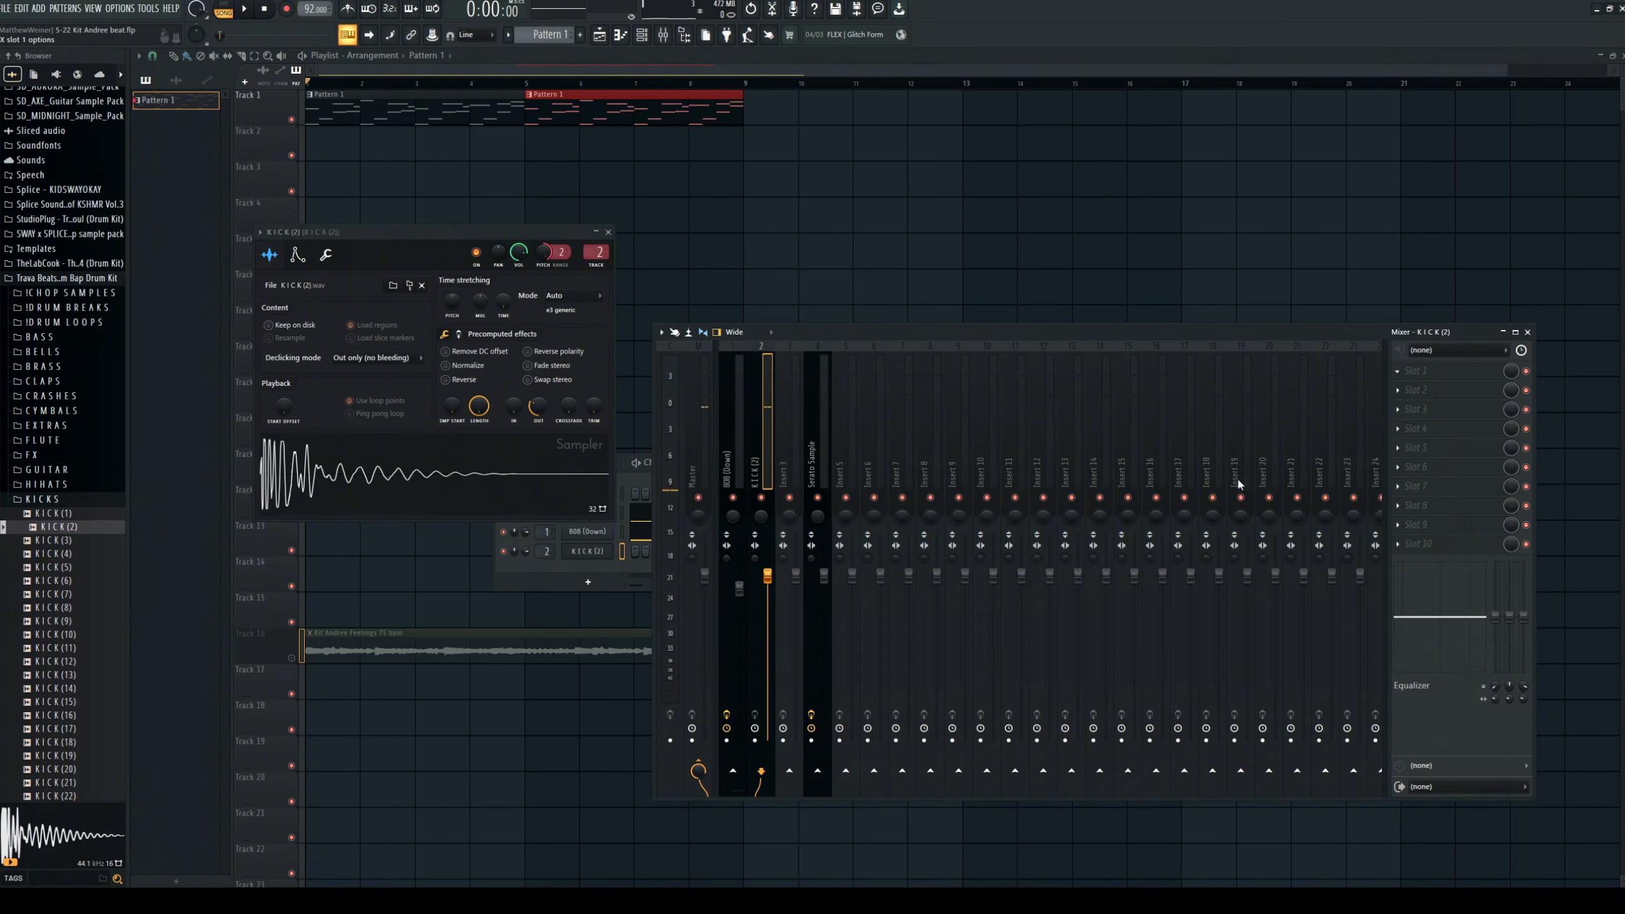
click(1067, 717)
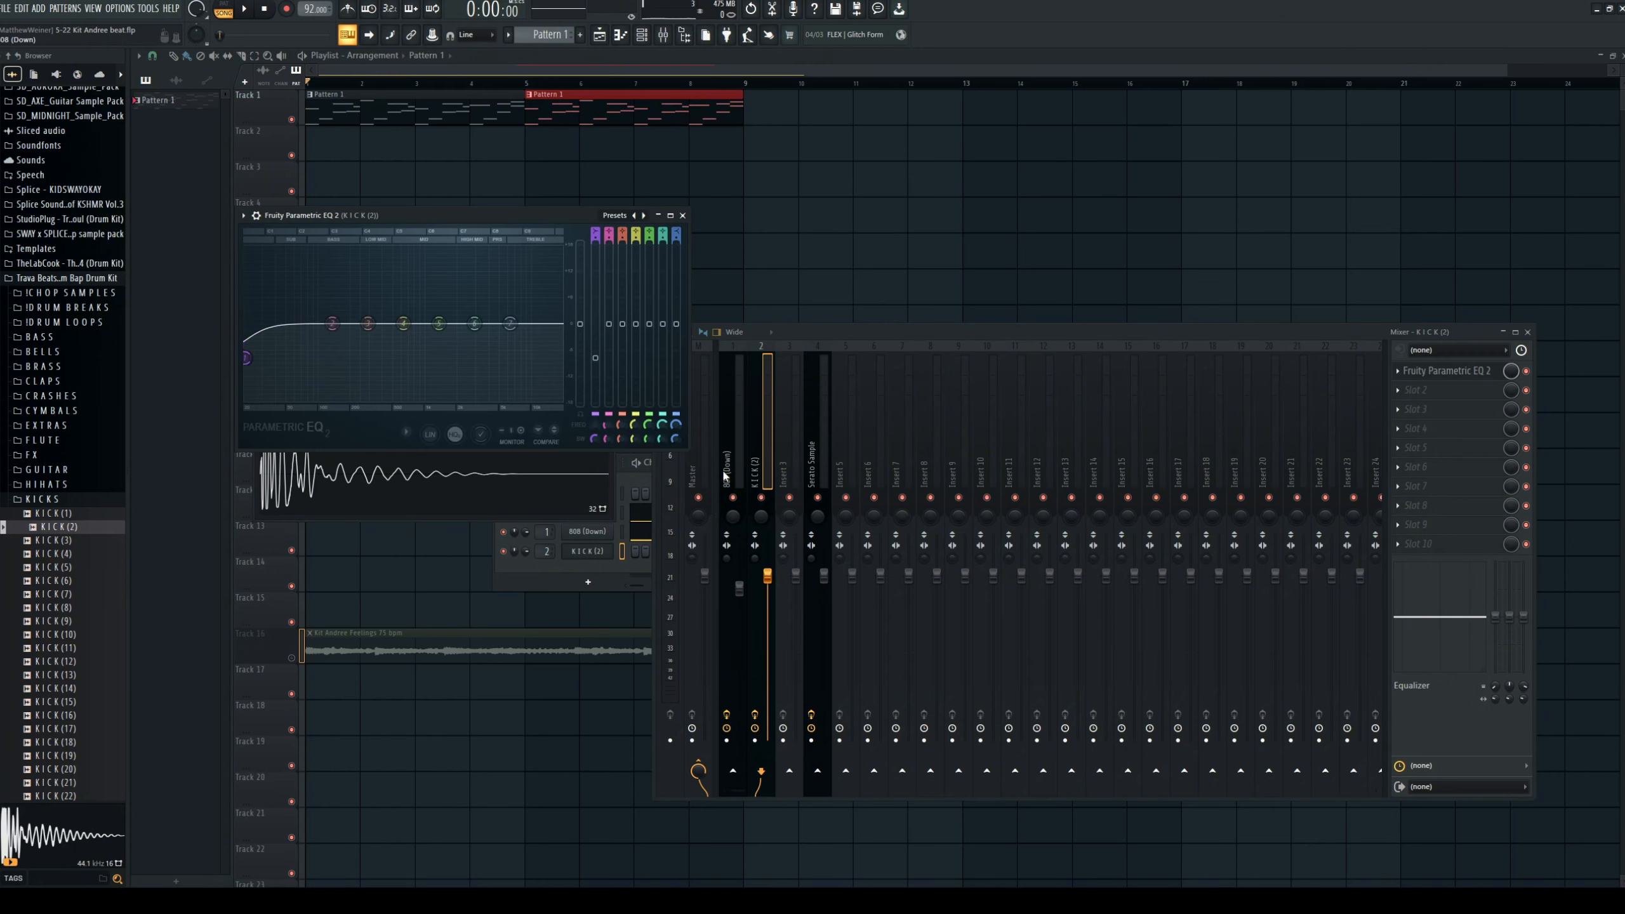
Load Fruity Soft Clipper on the Master track, audition the kick through it, and close the clipper window.
click(702, 479)
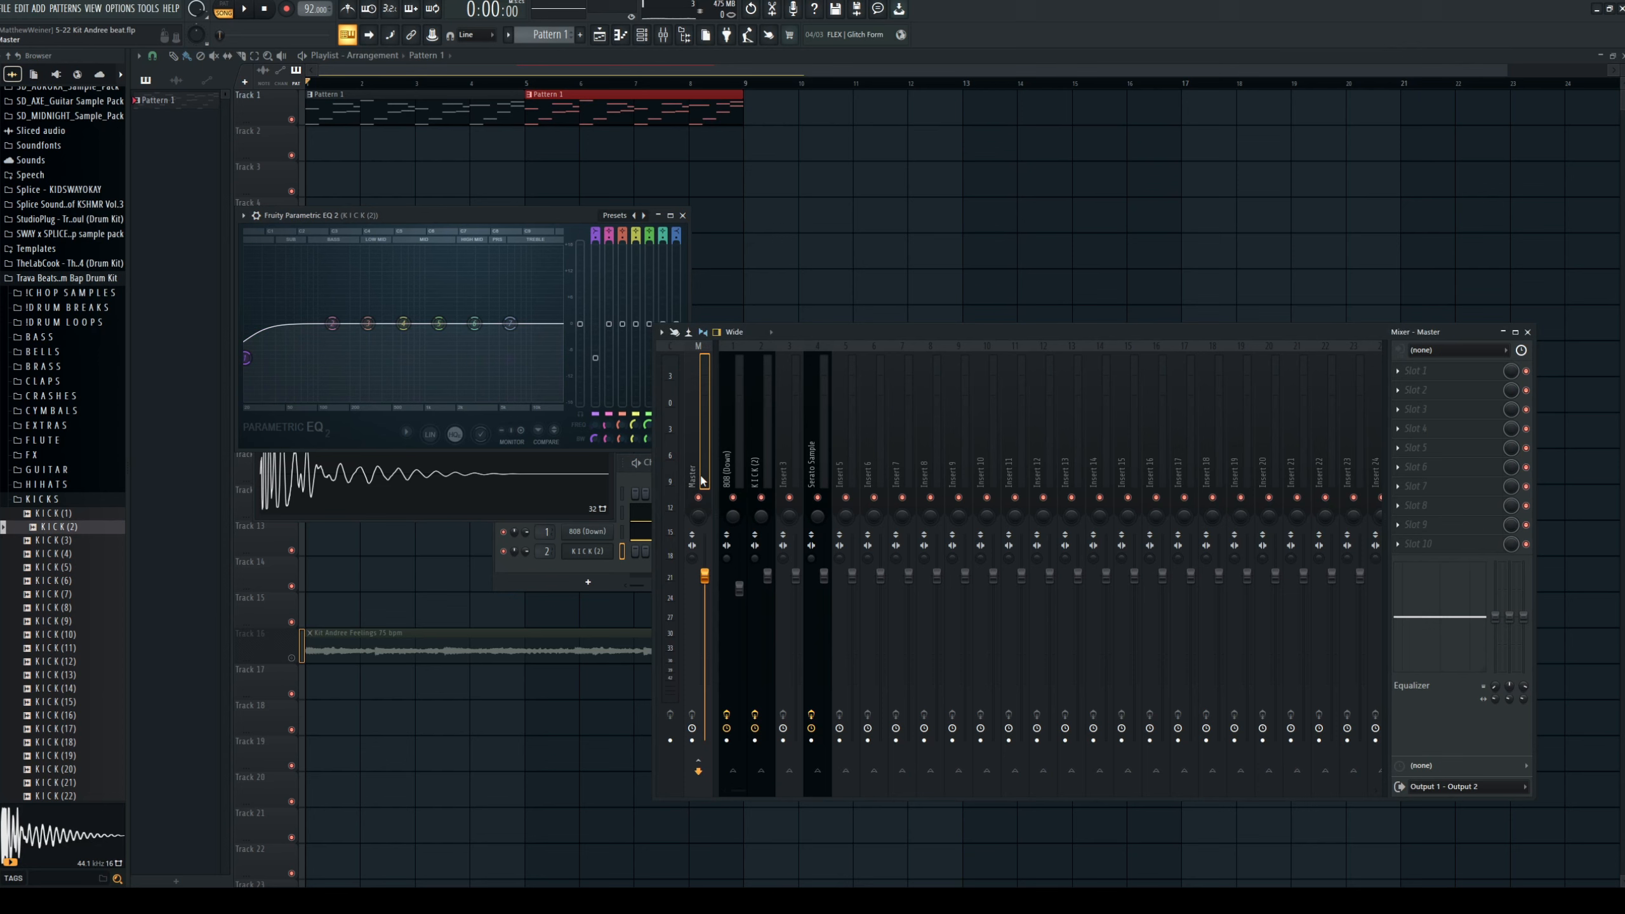
click(1090, 423)
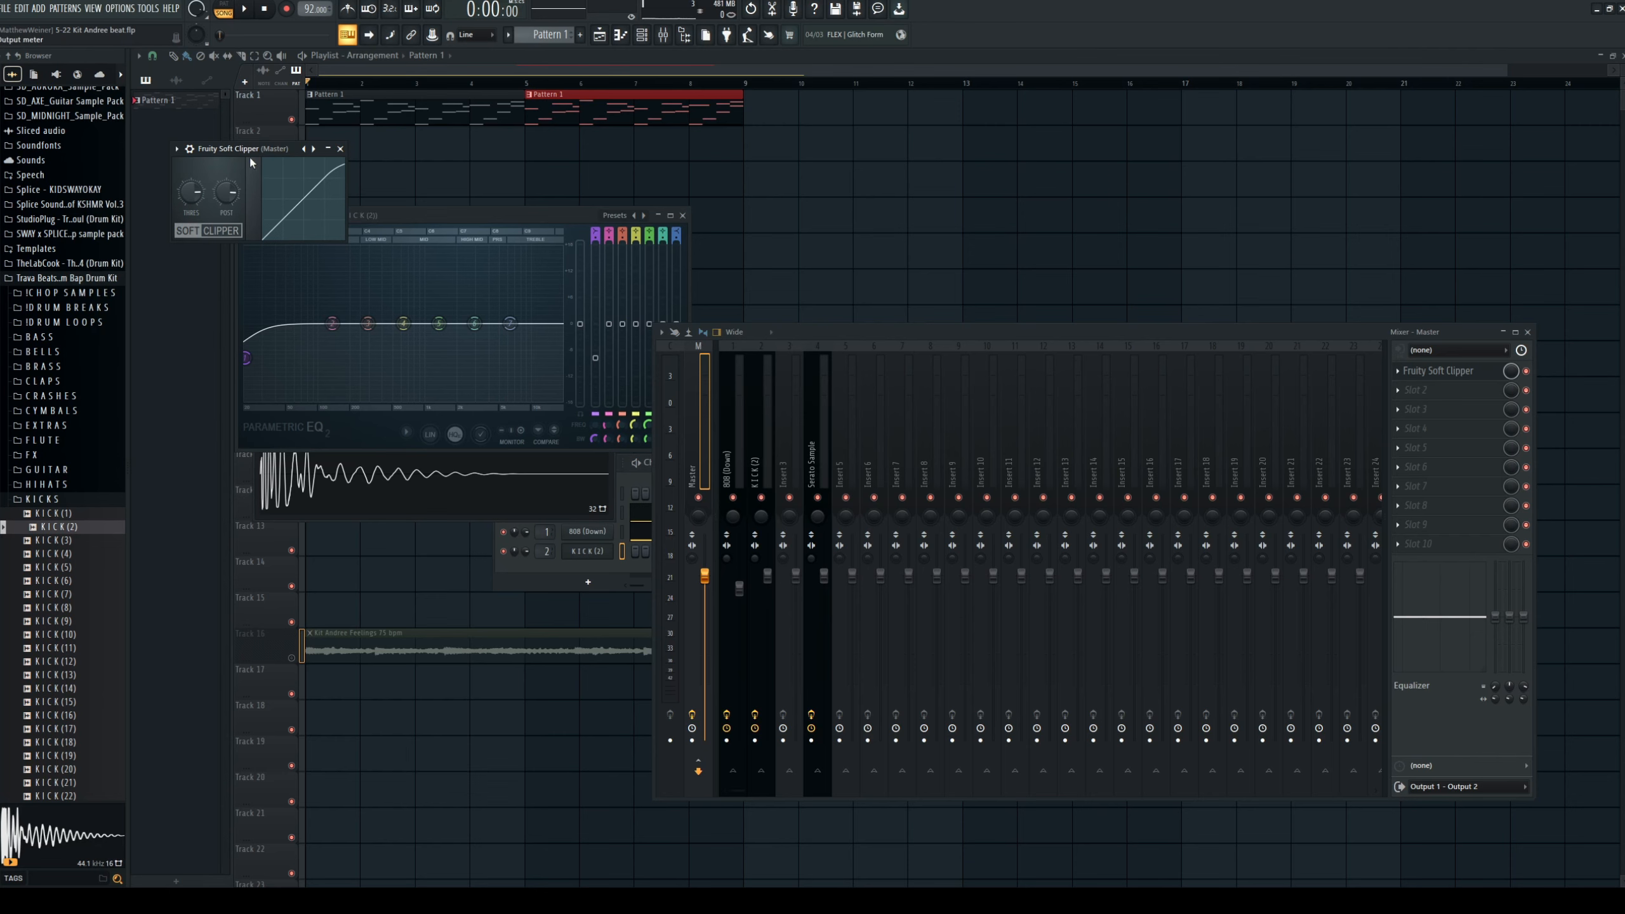
key(q)
key(q)
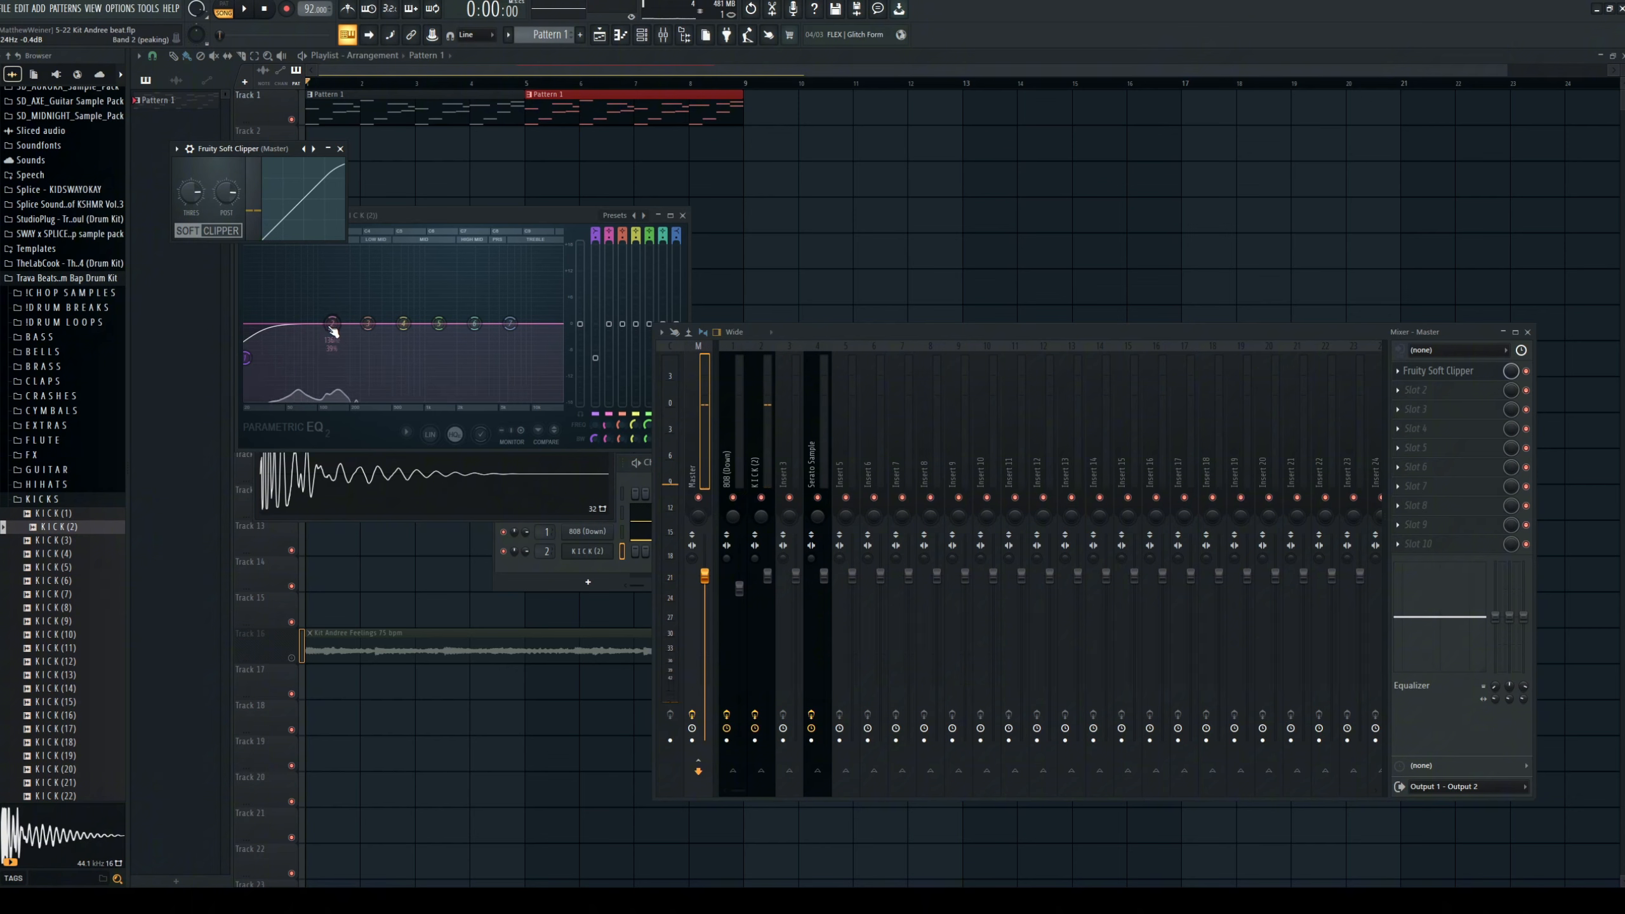
click(341, 148)
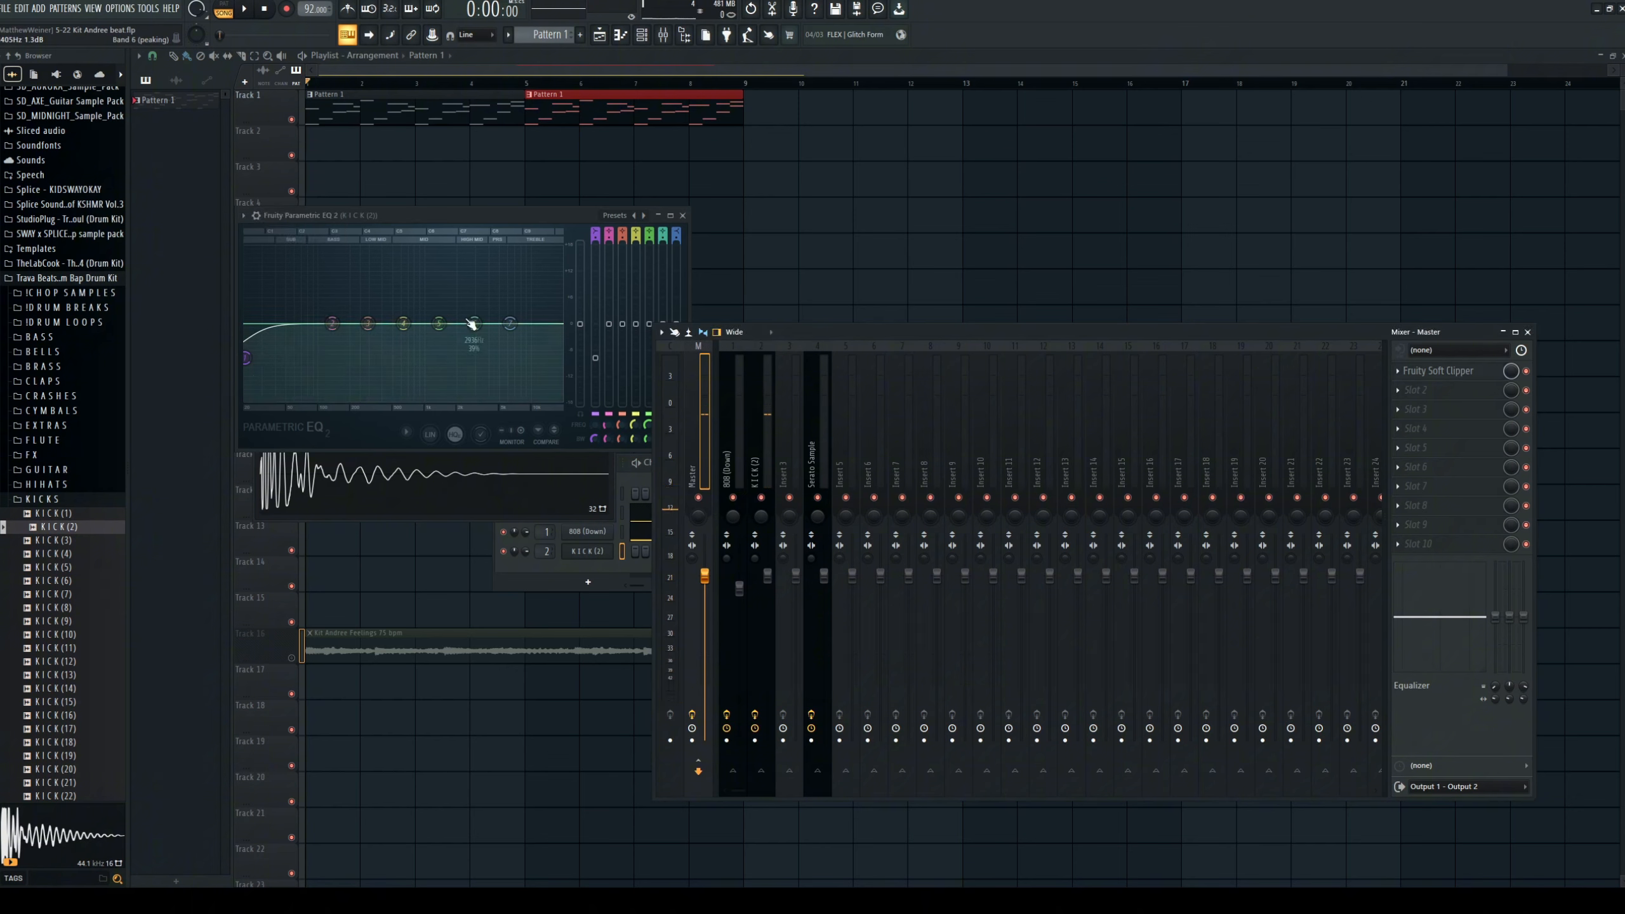
Shape the kick's Parametric EQ 2 curve by boosting the lows and upper mids, dipping the mids and lowering the high shelf.
drag(340, 330, 329, 320)
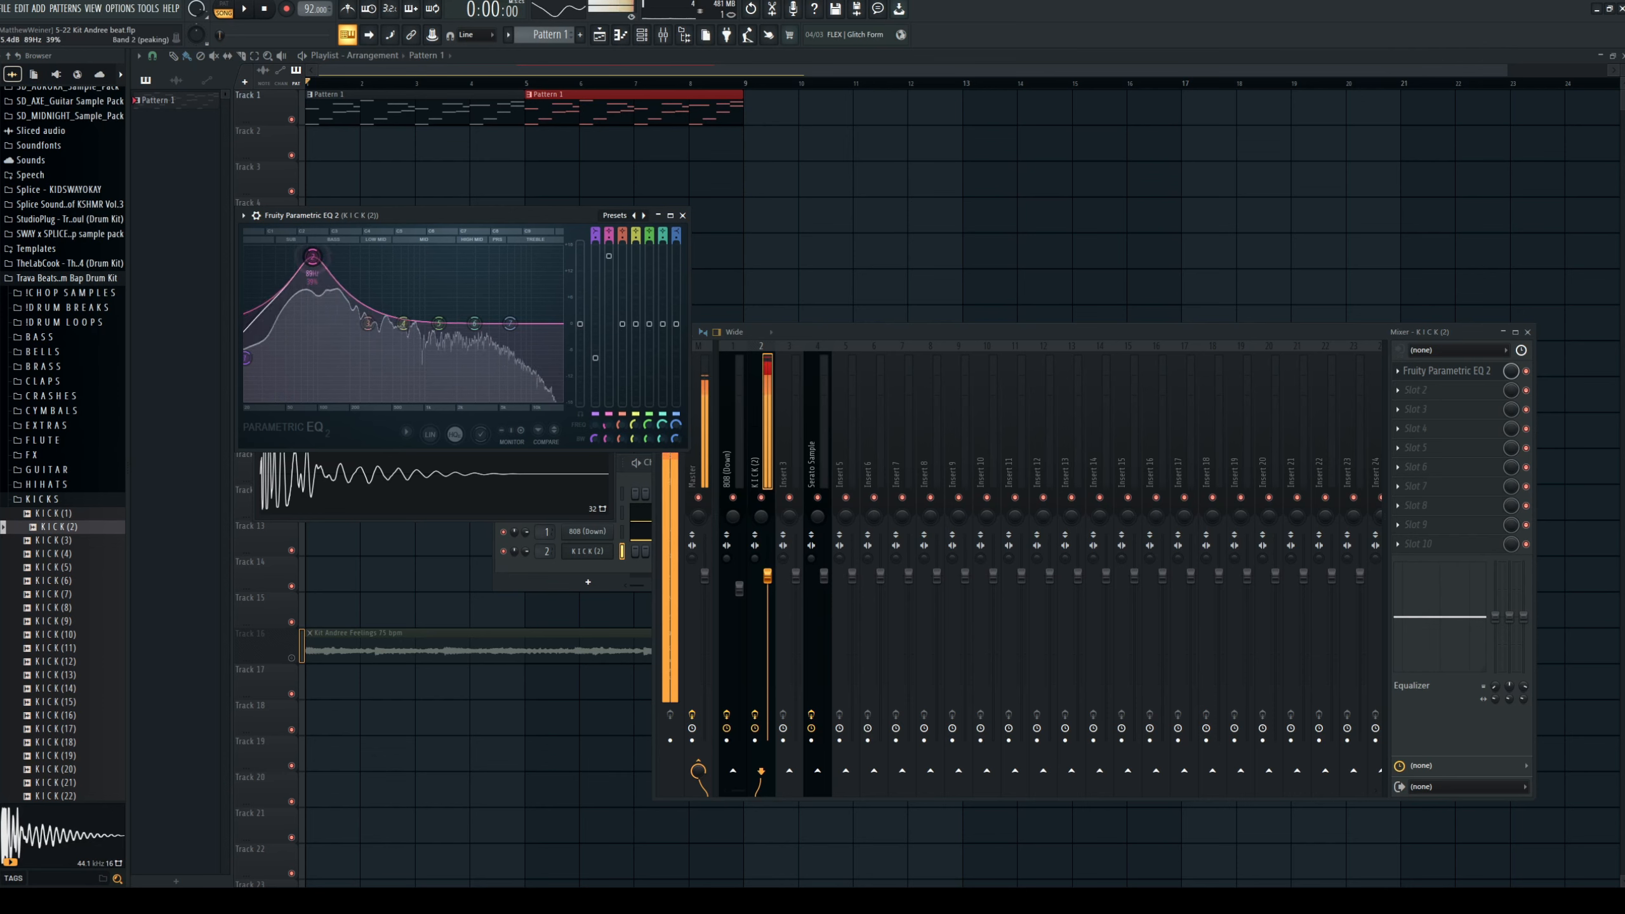
mouse_move(320, 292)
mouse_down()
mouse_move(304, 248)
mouse_move(306, 307)
mouse_up()
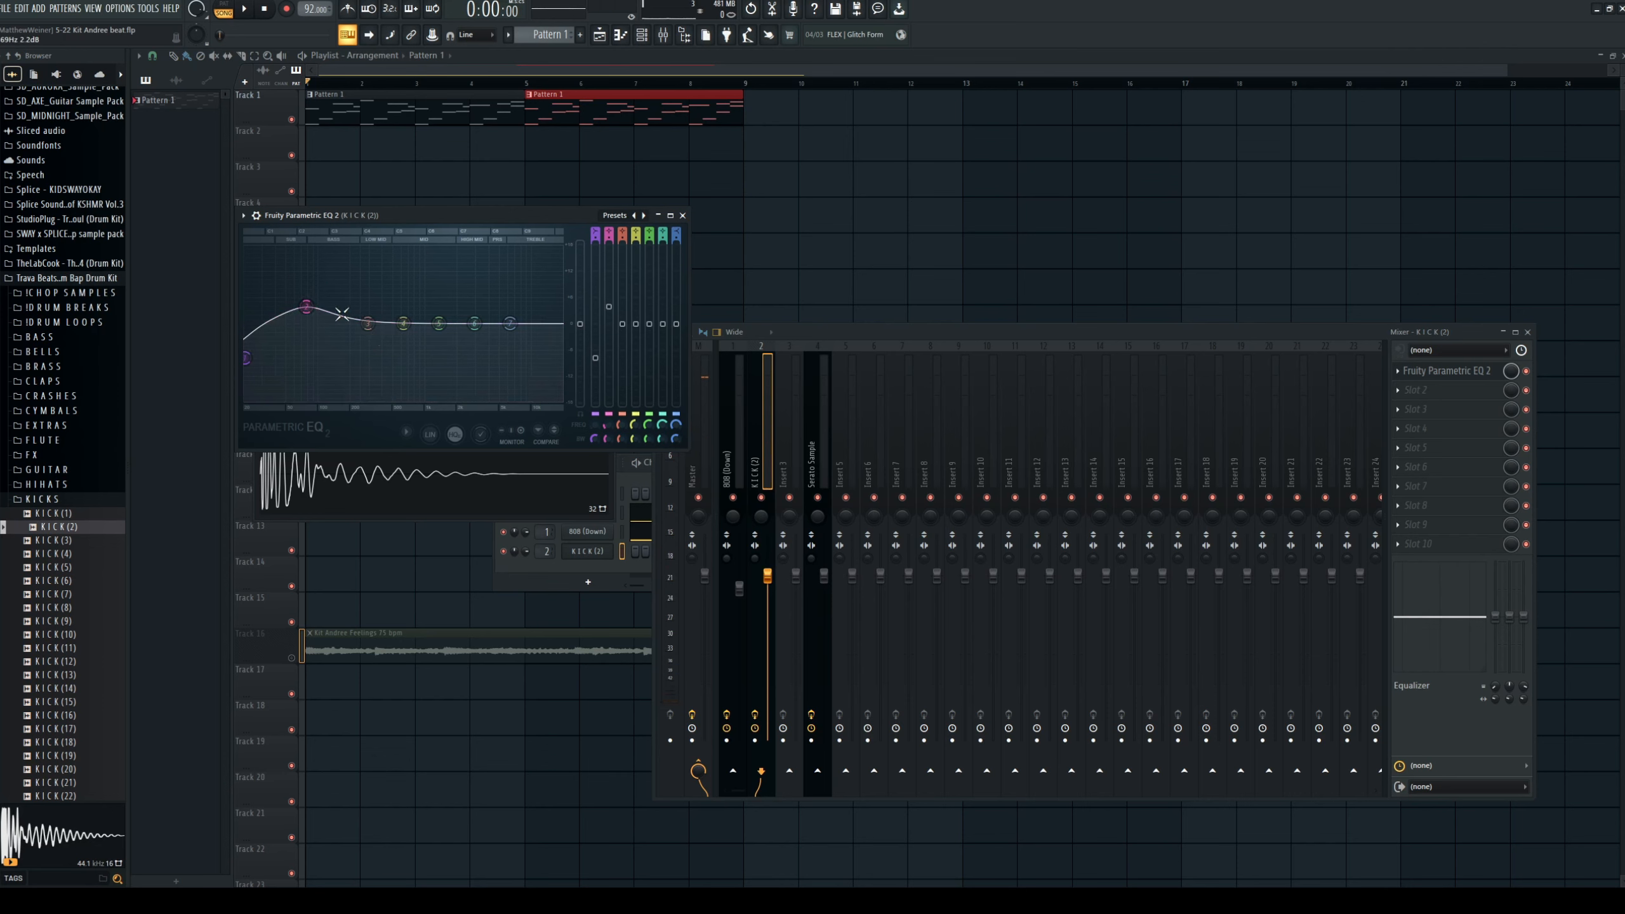
drag(307, 307, 301, 312)
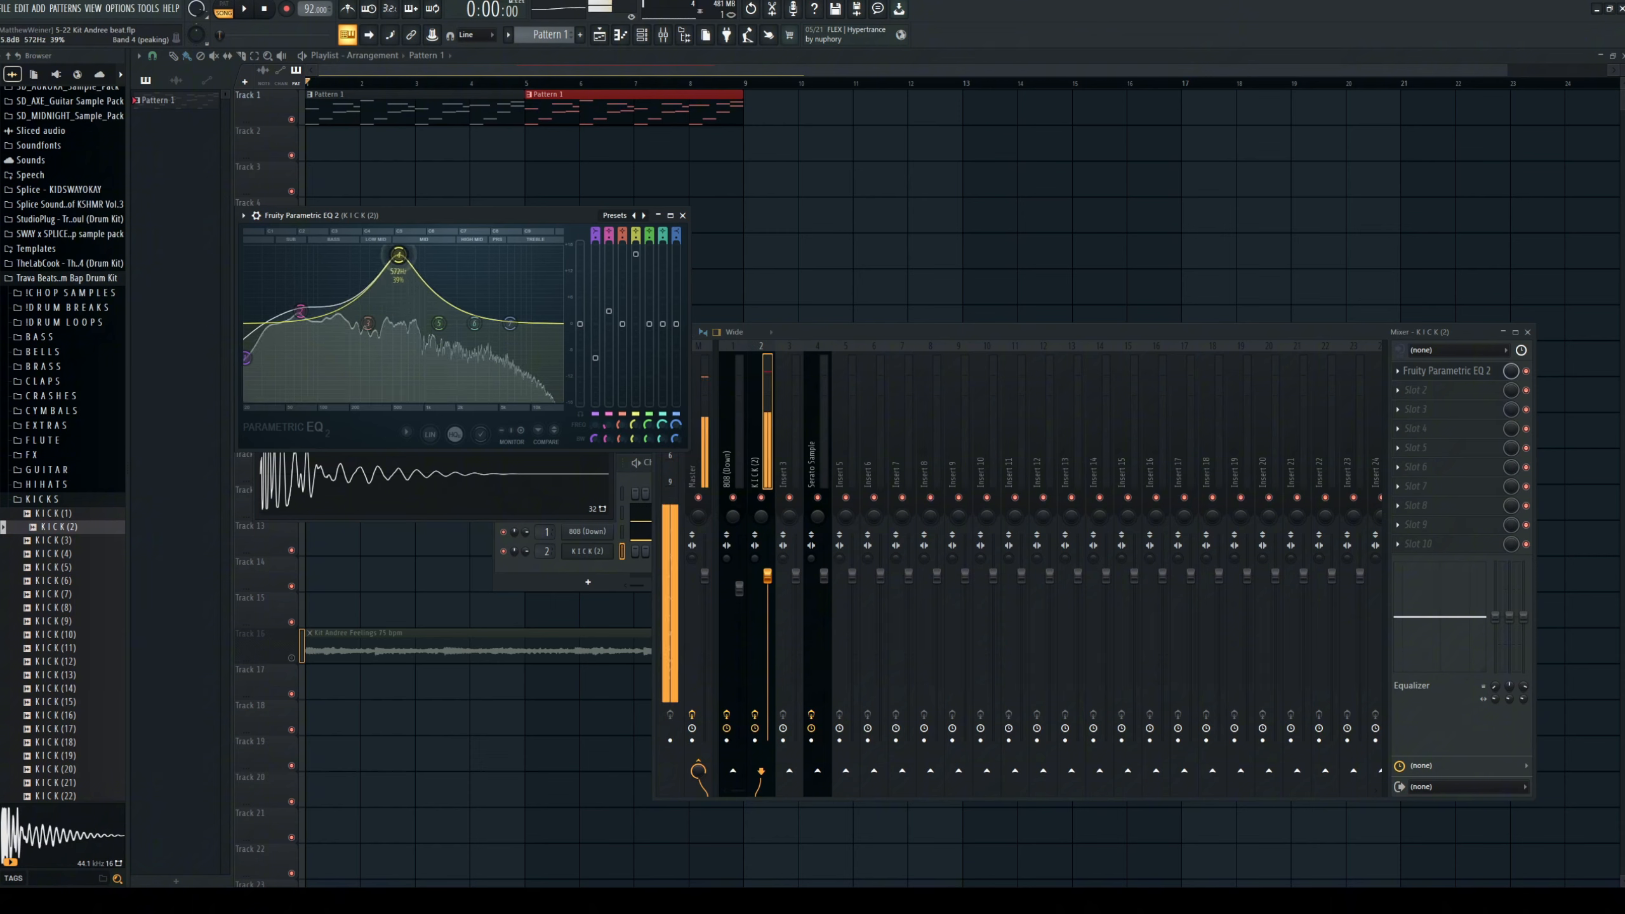
drag(409, 290, 369, 318)
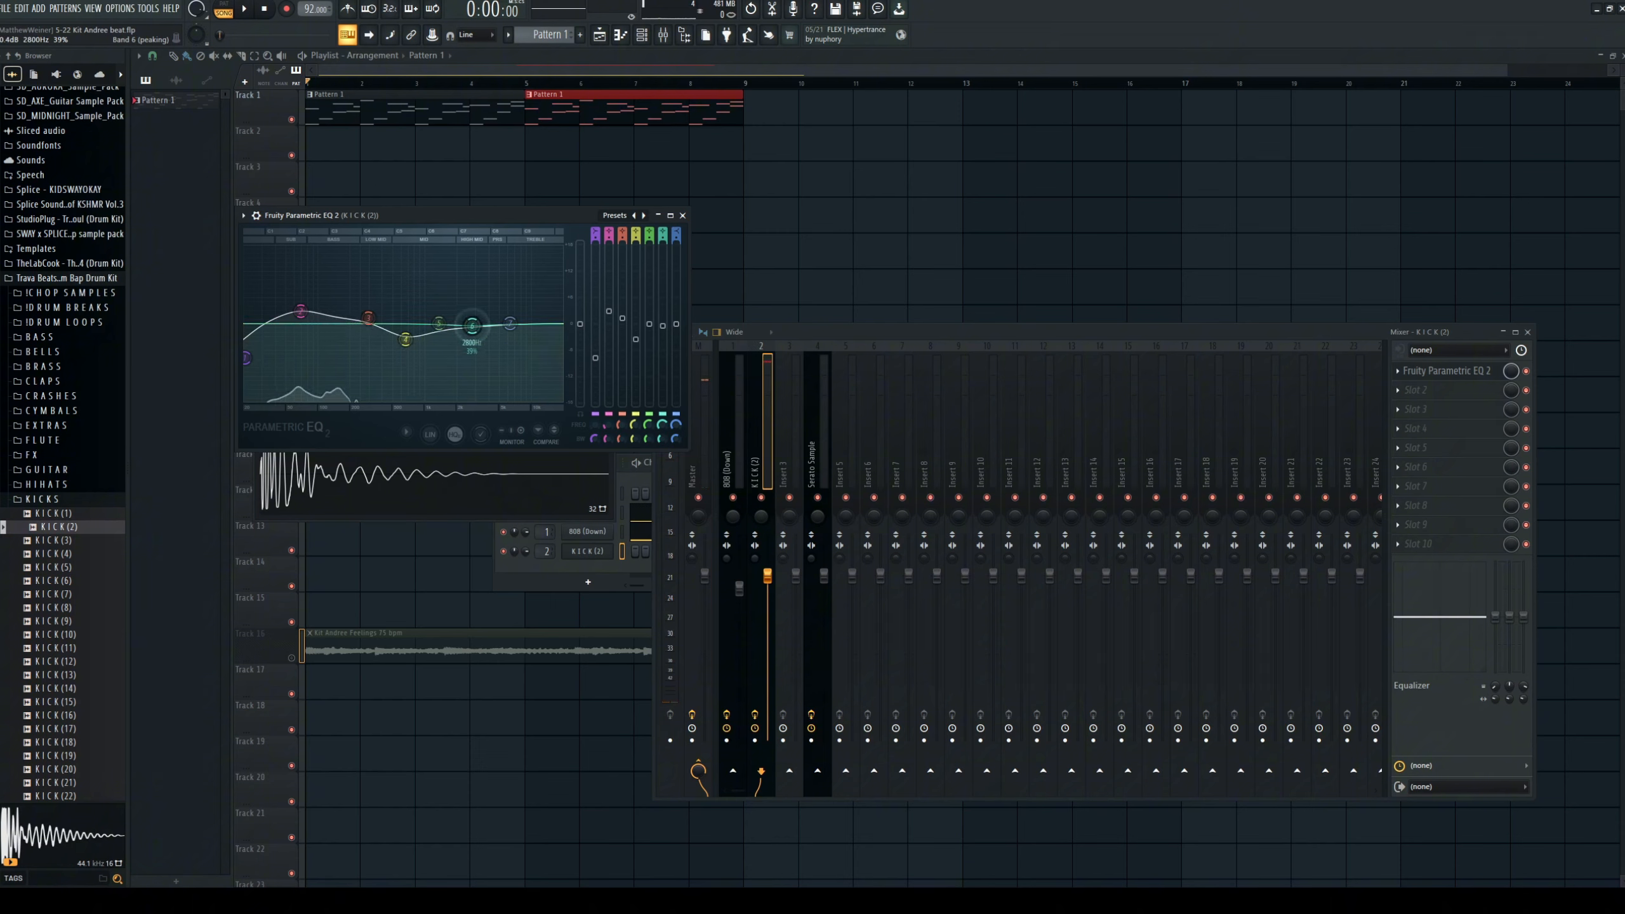
drag(474, 323, 515, 356)
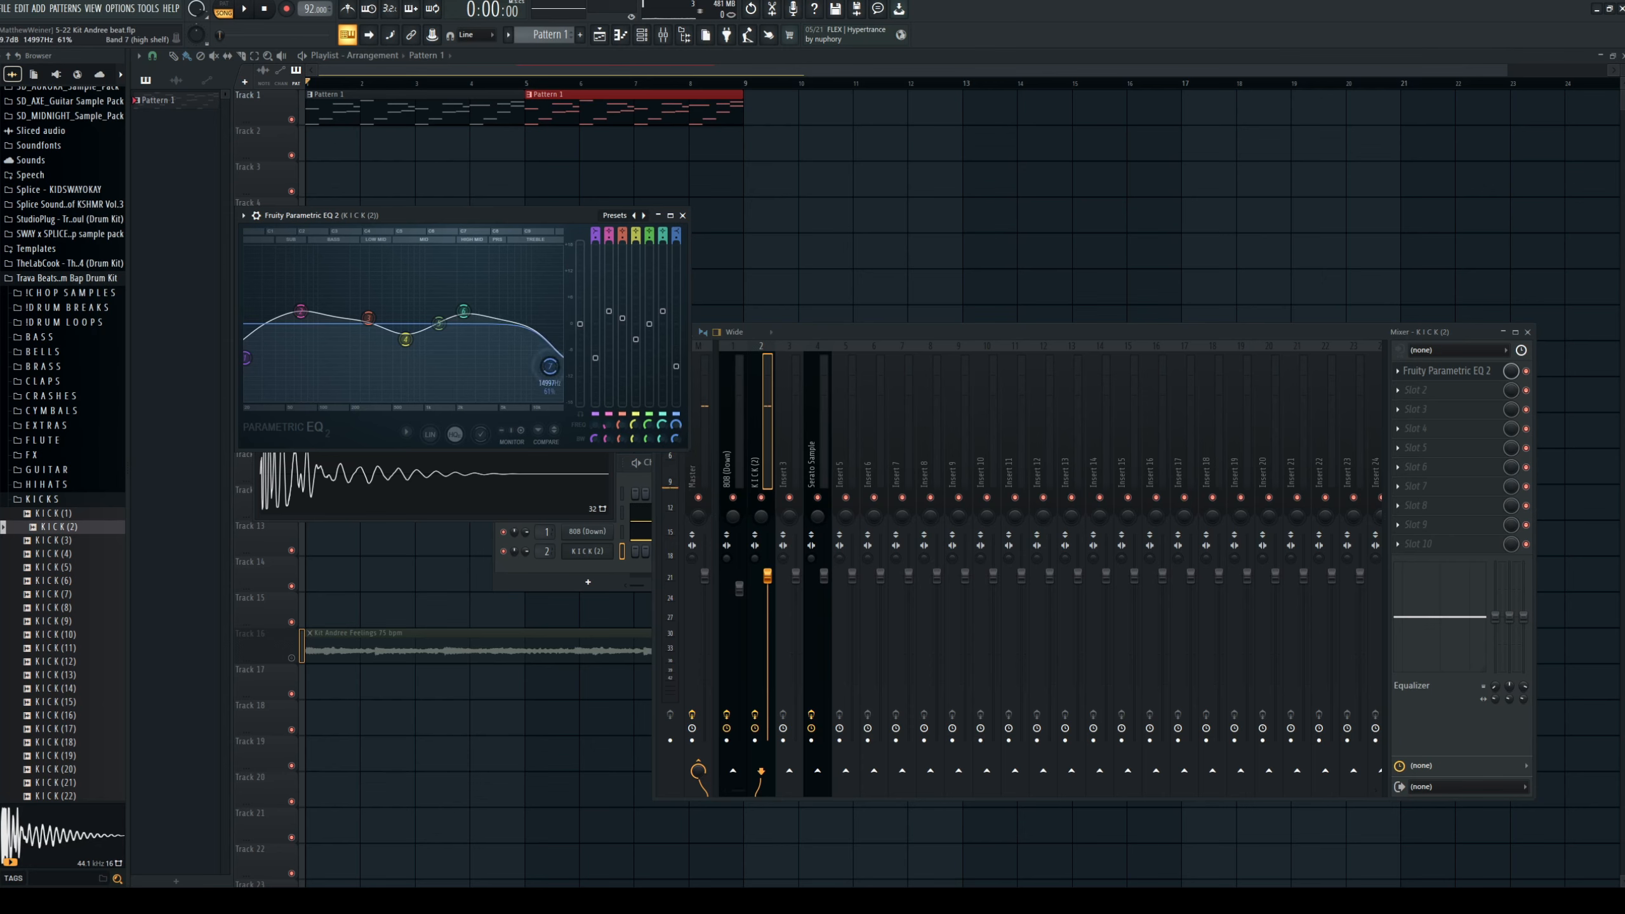
key(space)
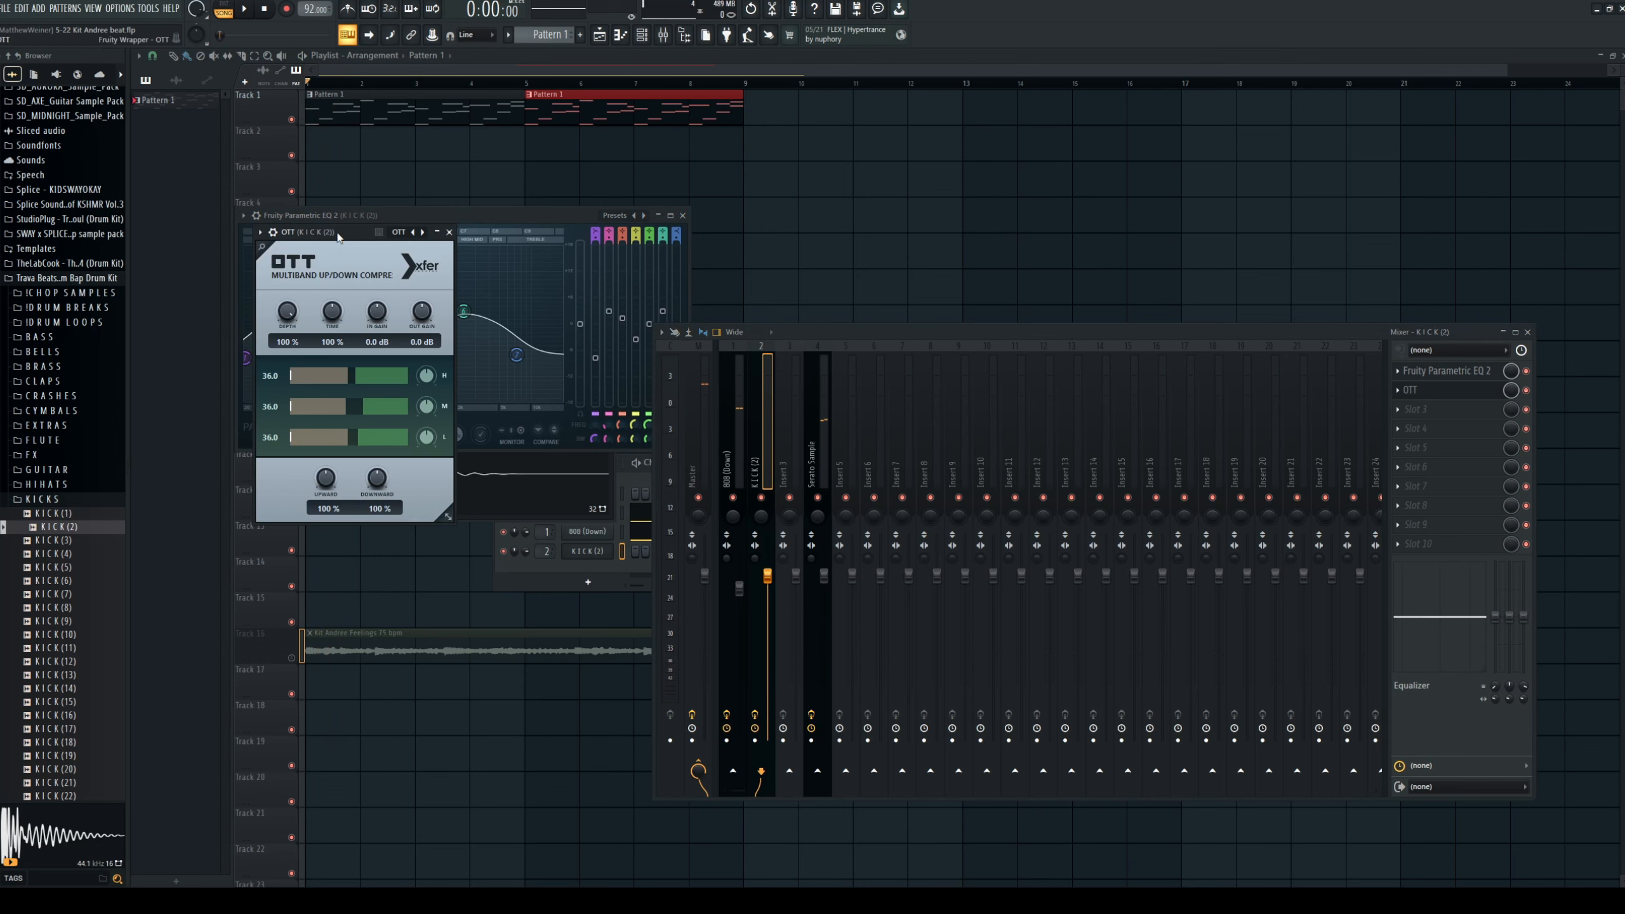
Add OTT after the EQ on the kick track and set its depth to 7% while auditioning the kick.
drag(338, 235, 465, 405)
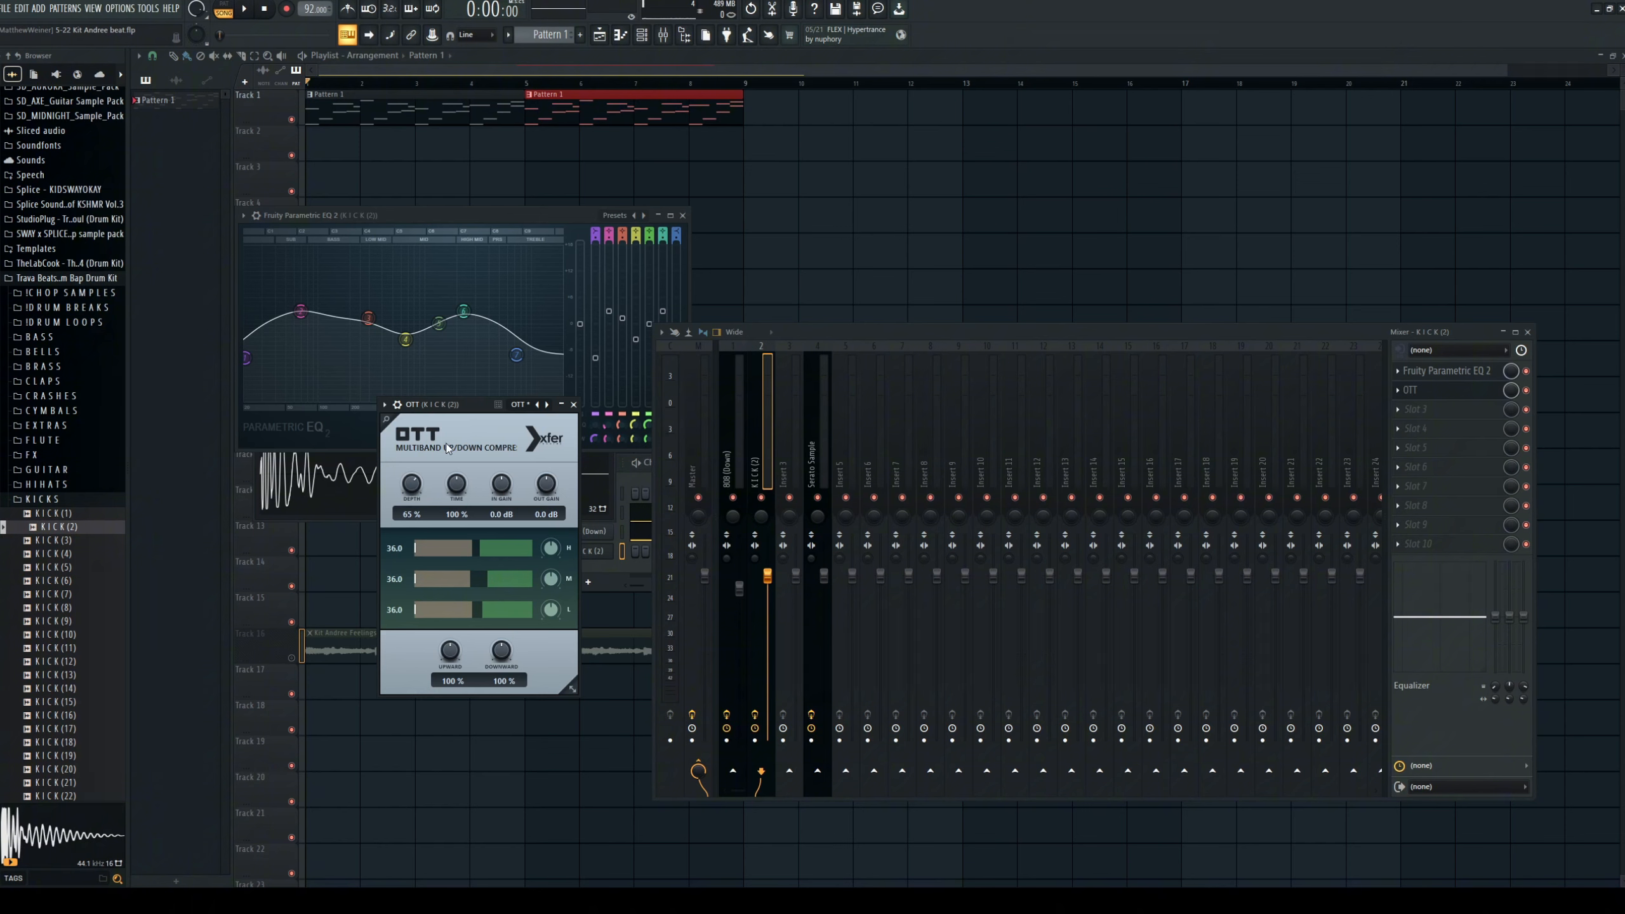
key(z)
key(z)
key(z)
drag(401, 539, 401, 546)
key(z)
key(z)
key(z)
key(z)
key(z)
key(z)
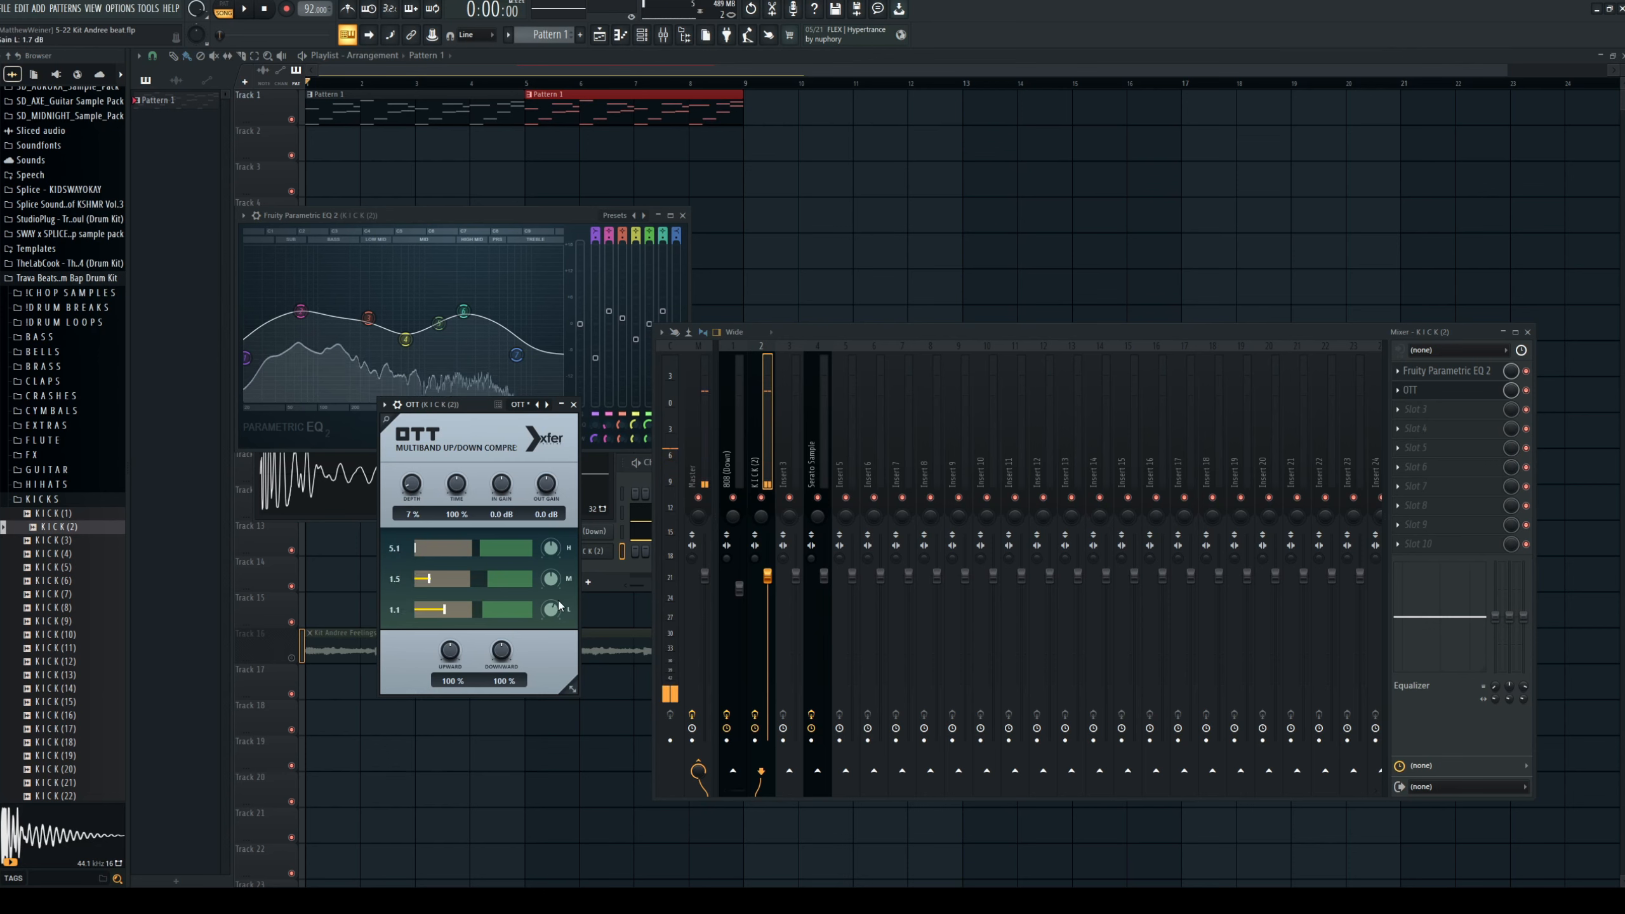
Set OTT's low band gain to 1.4 dB and mid band gain to -1.6 dB while repeatedly auditioning the kick.
key(z)
key(z)
key(z)
mouse_move(557, 606)
mouse_down()
mouse_move(558, 552)
mouse_move(556, 598)
mouse_up()
key(z)
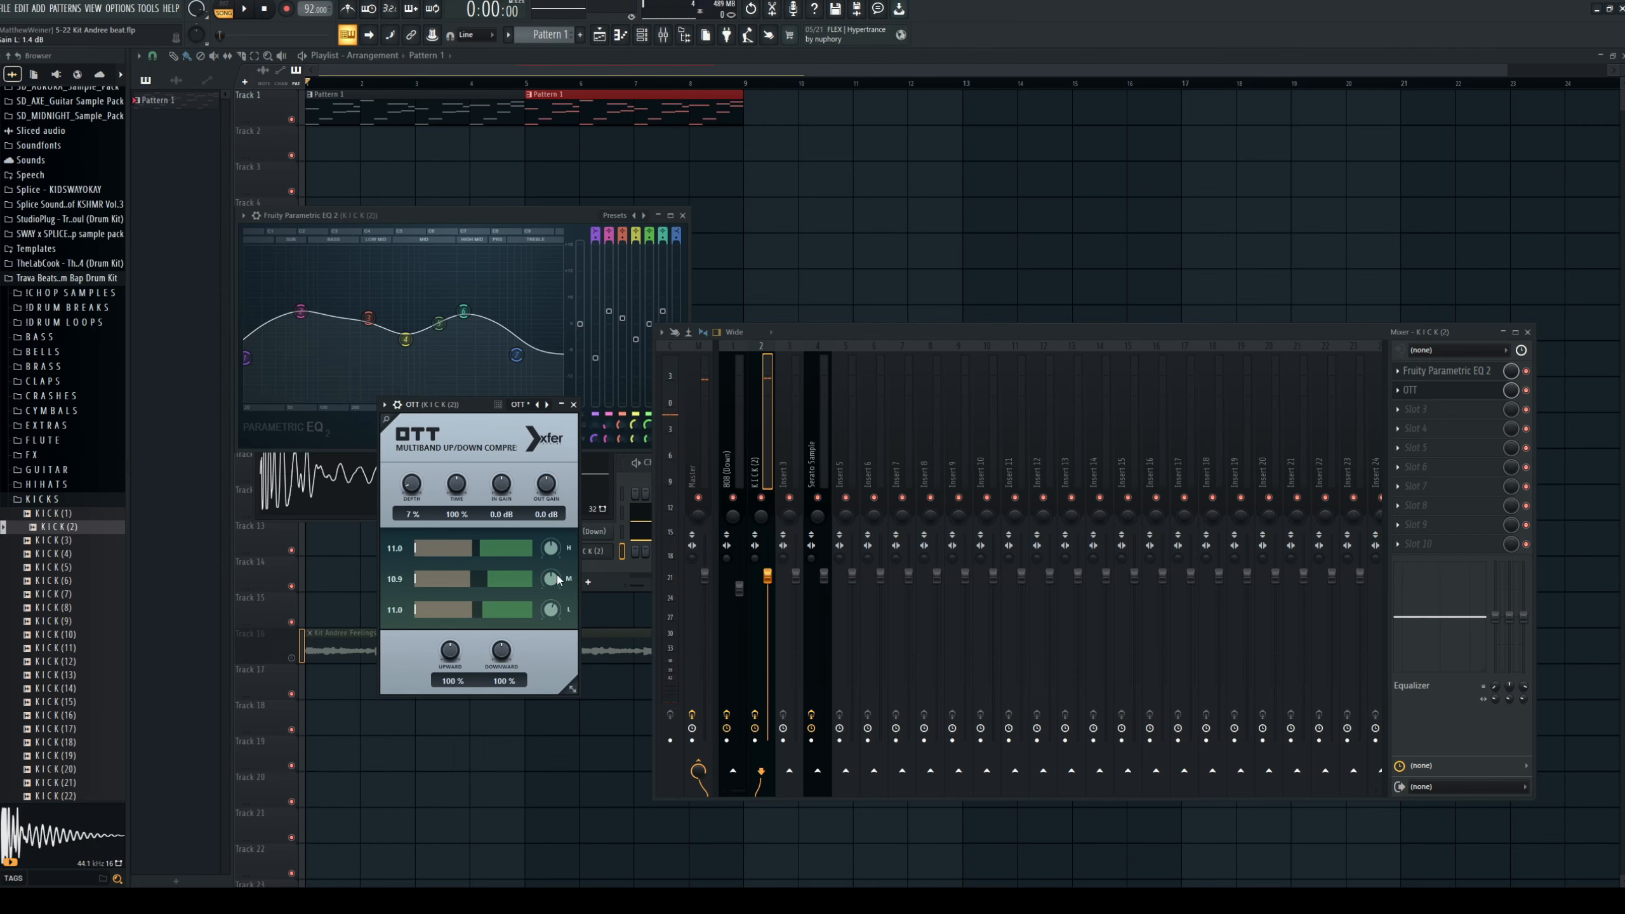
key(z)
key(z)
key(z)
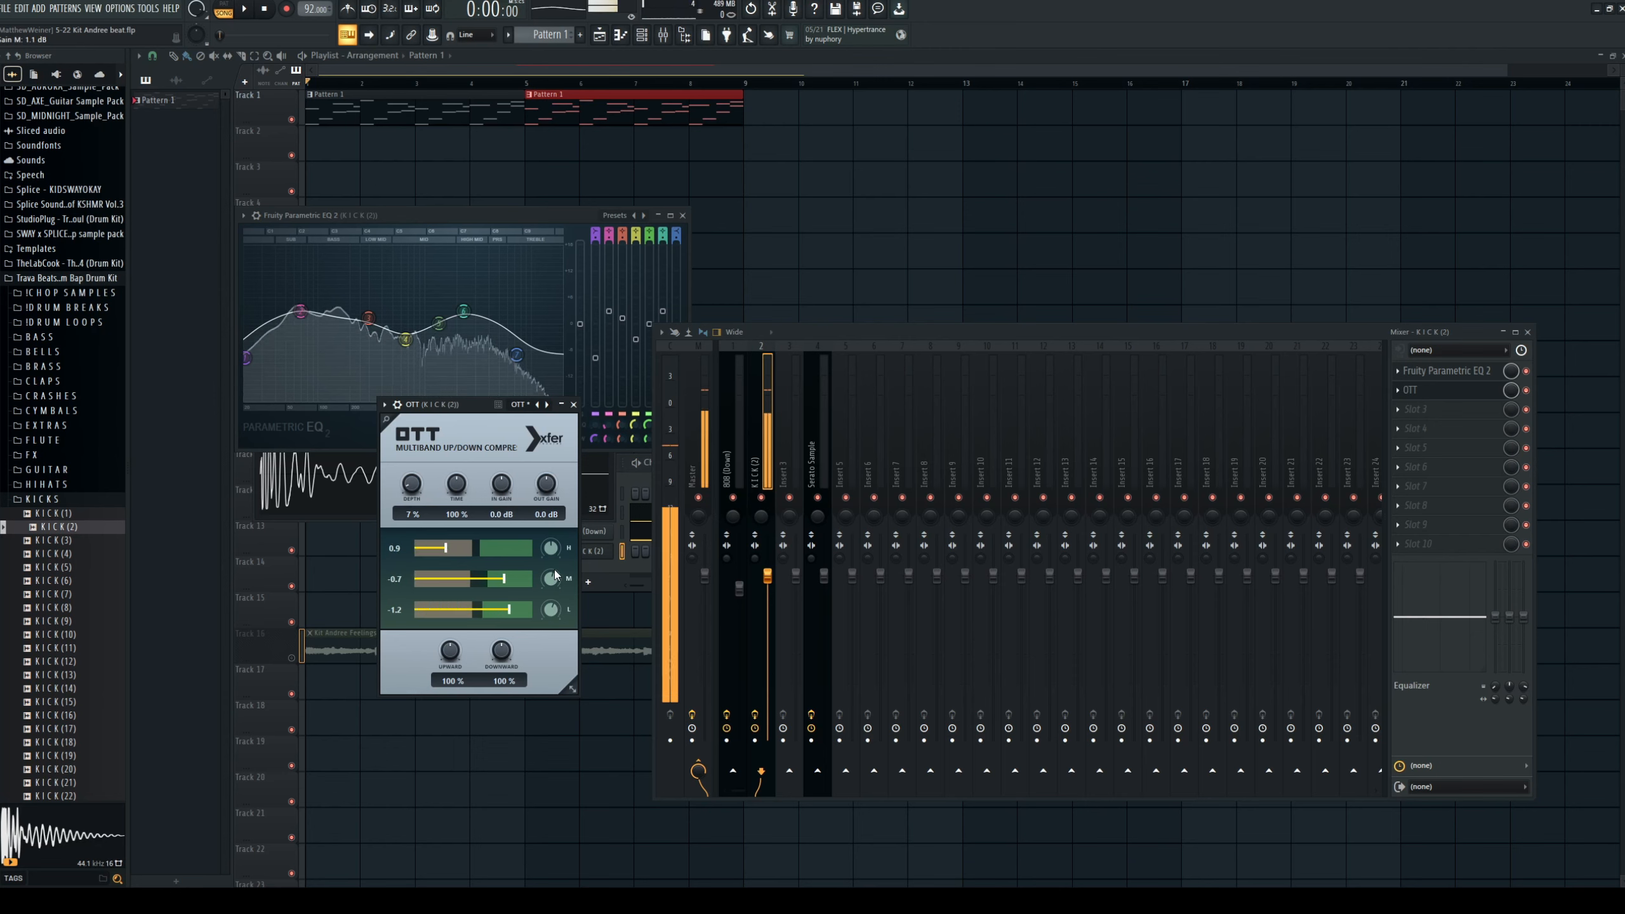
mouse_move(555, 579)
mouse_down()
mouse_move(556, 548)
mouse_move(545, 585)
mouse_up()
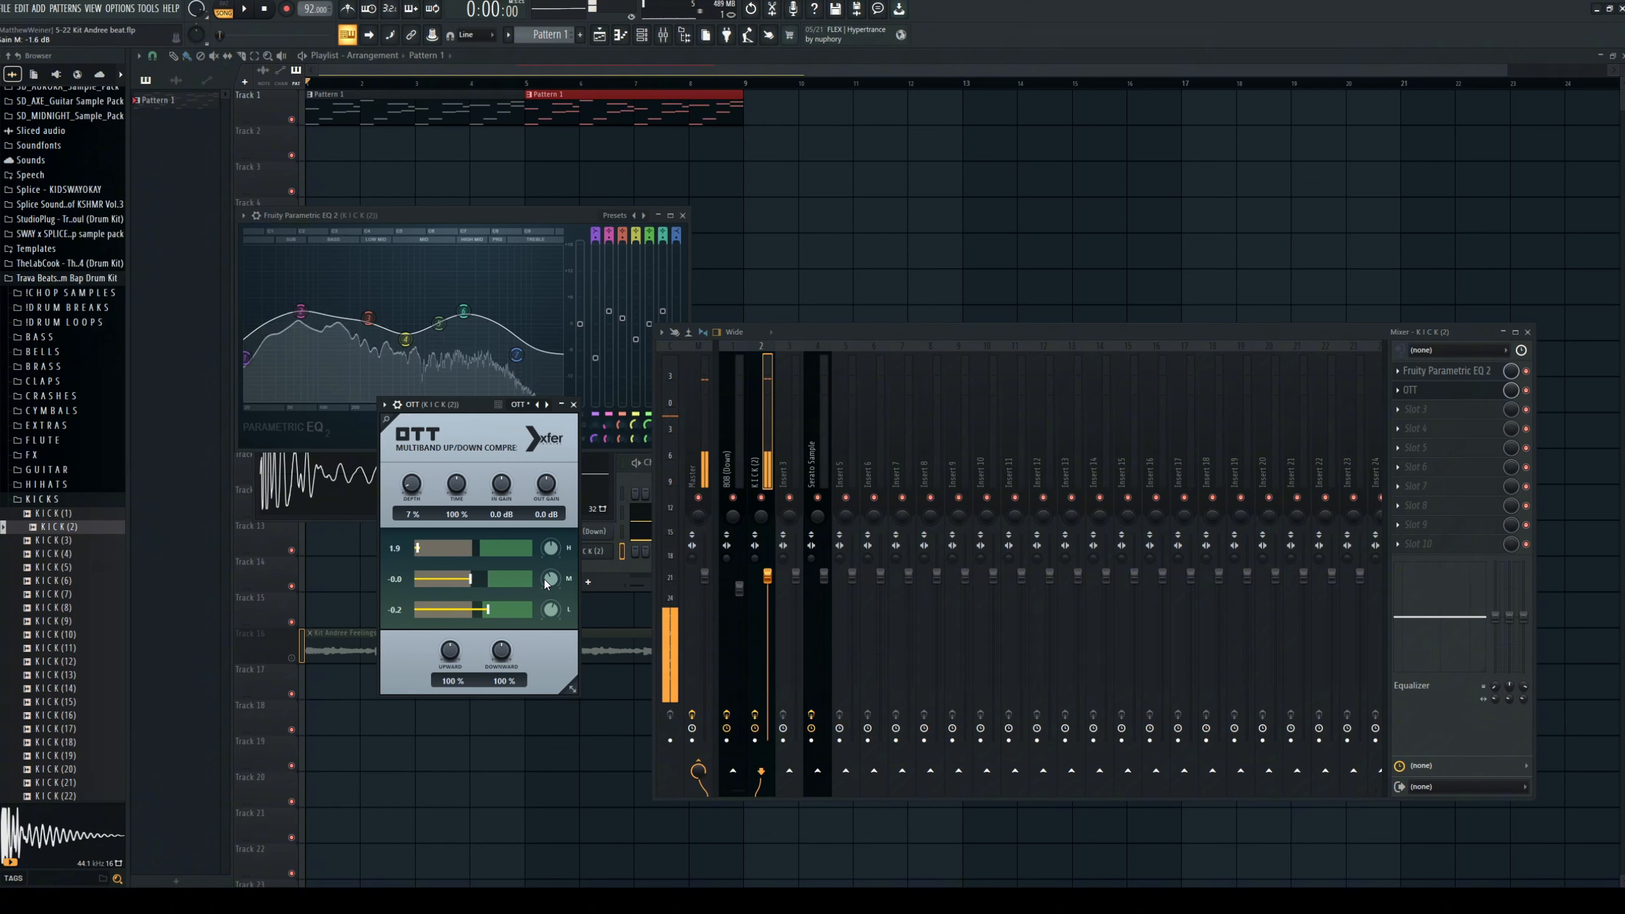
key(z)
key(z)
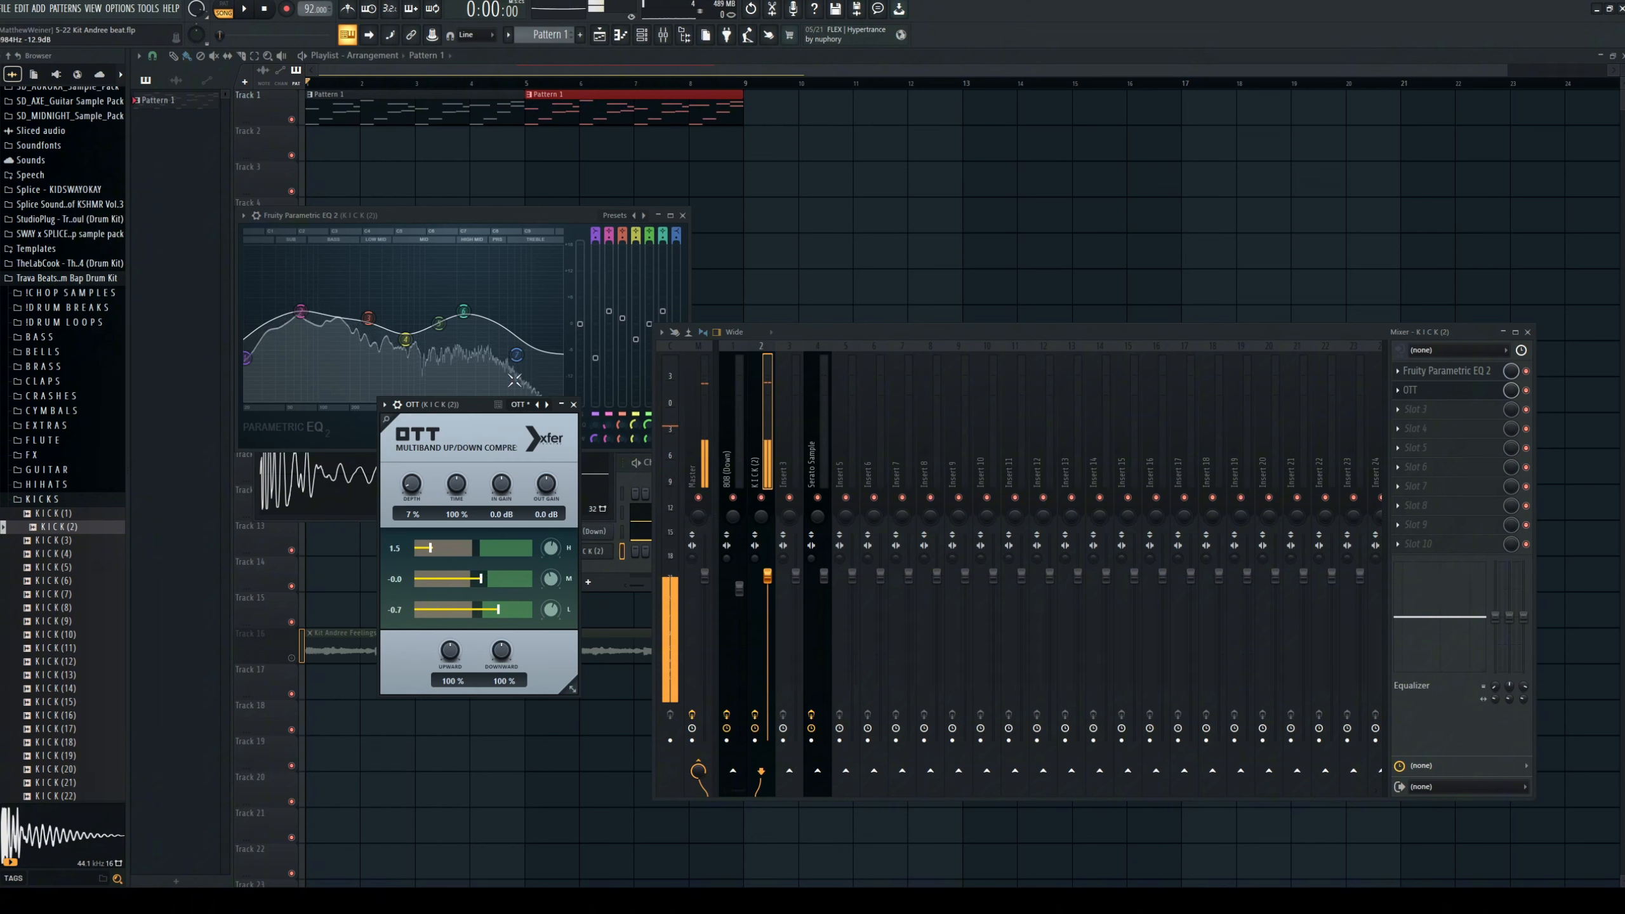
Set the kick OTT's output gain to 2.4 dB and slightly lower the kick's mixer level while auditioning it.
key(z)
key(z)
key(z)
key(z)
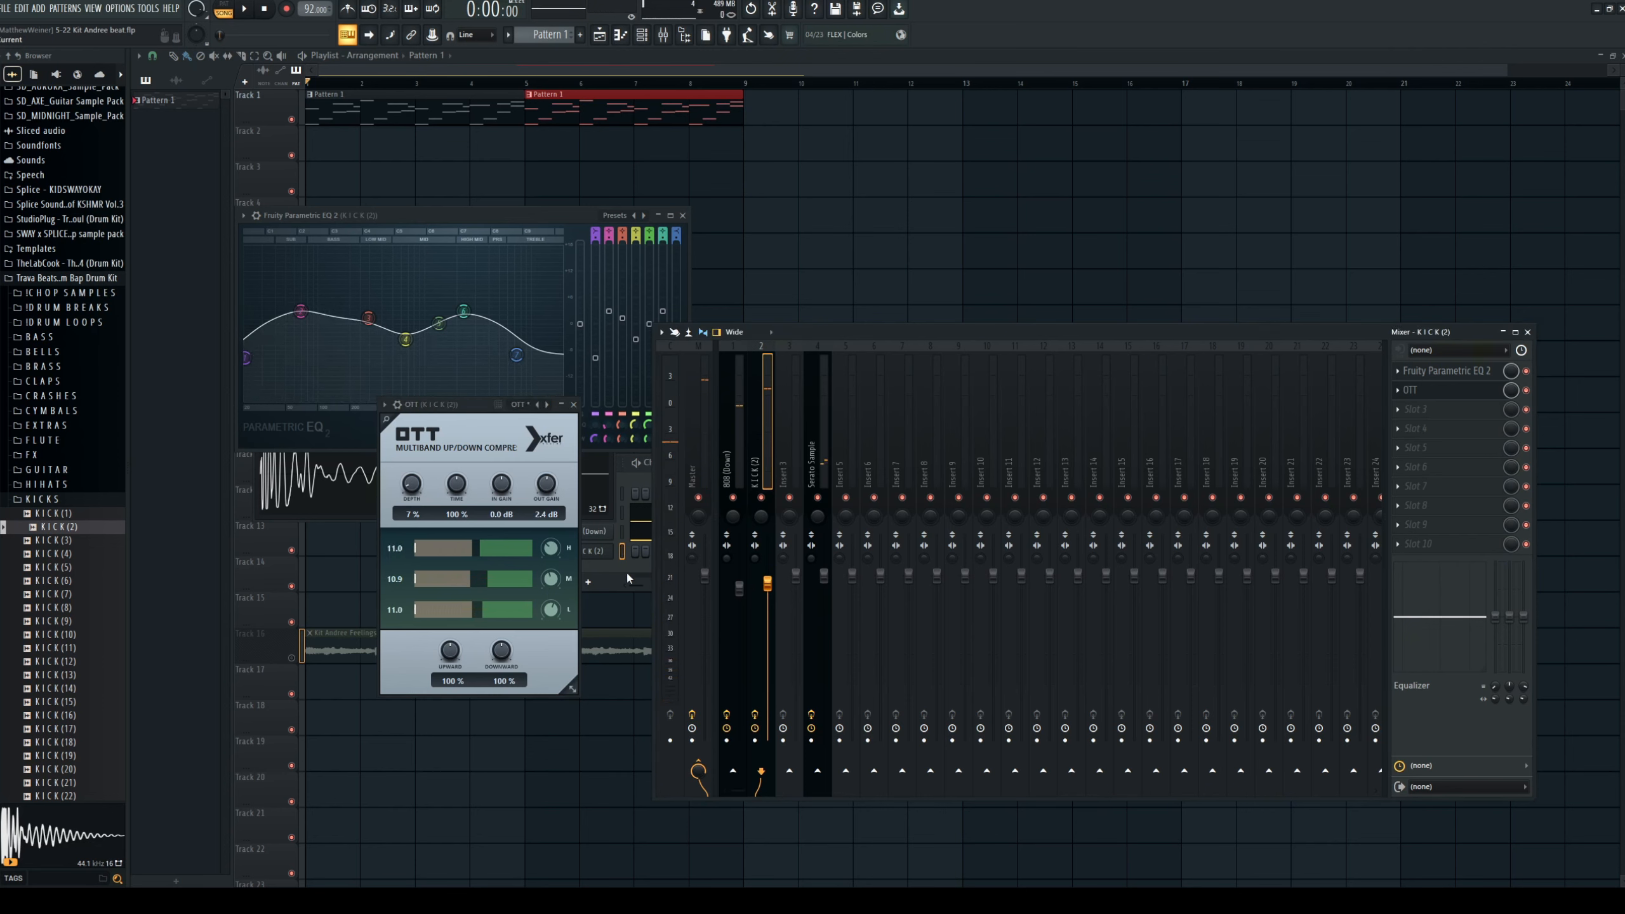
Close the kick's OTT, Parametric EQ 2 and sampler windows.
click(574, 406)
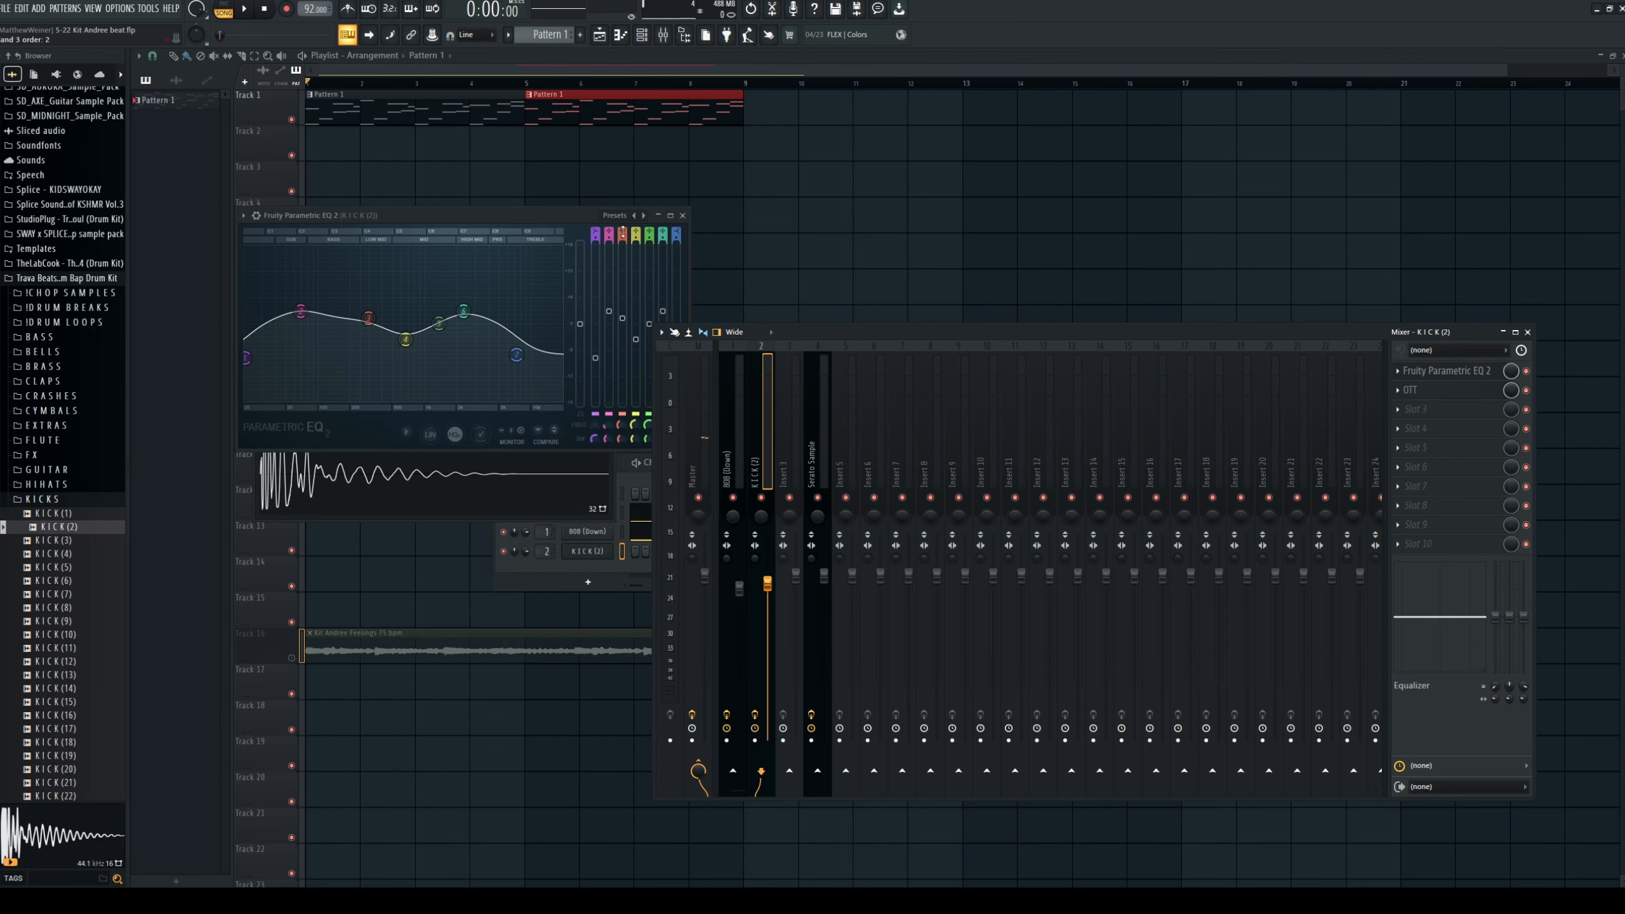
click(682, 215)
click(607, 231)
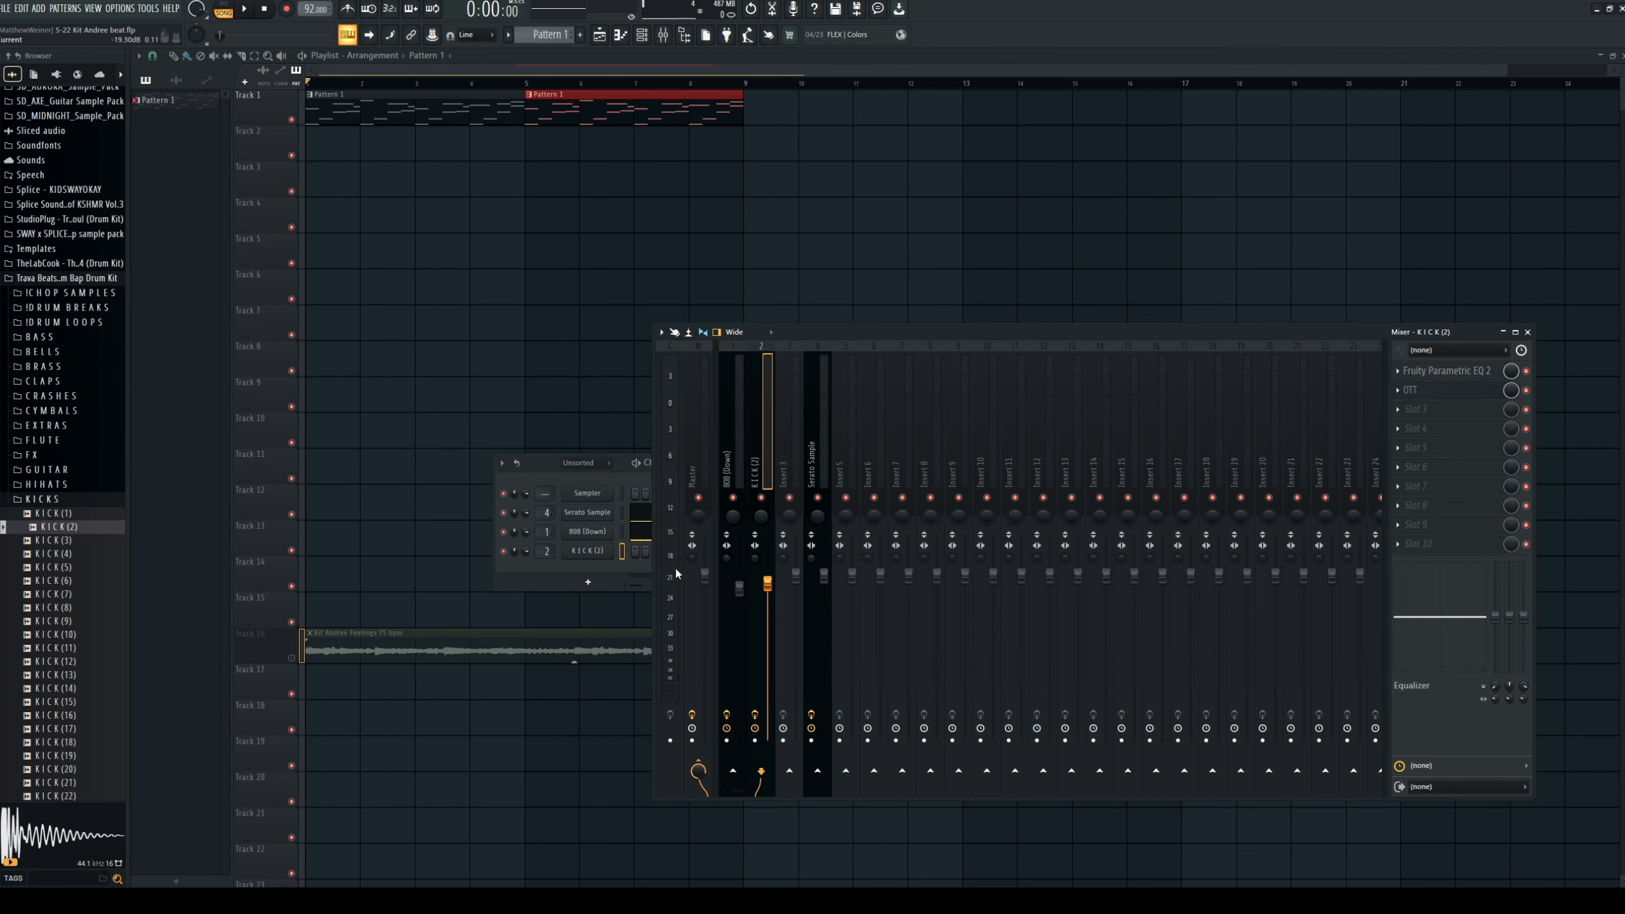
Compare the kick's sound with its mixer effects bypassed and enabled.
click(756, 716)
key(q)
key(q)
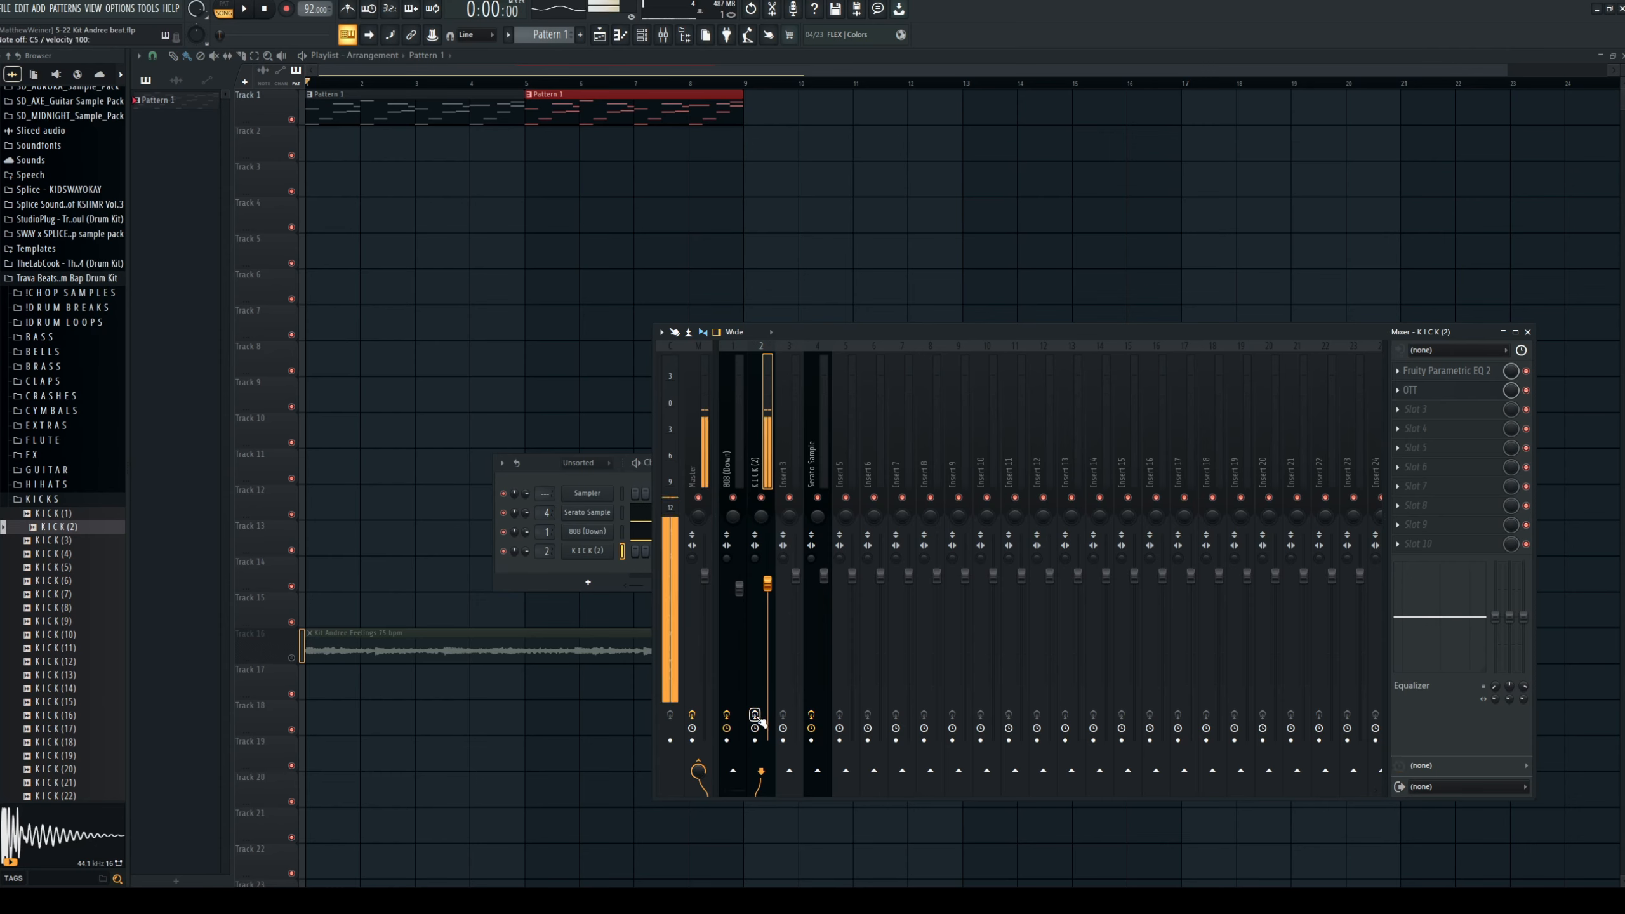
click(756, 716)
key(q)
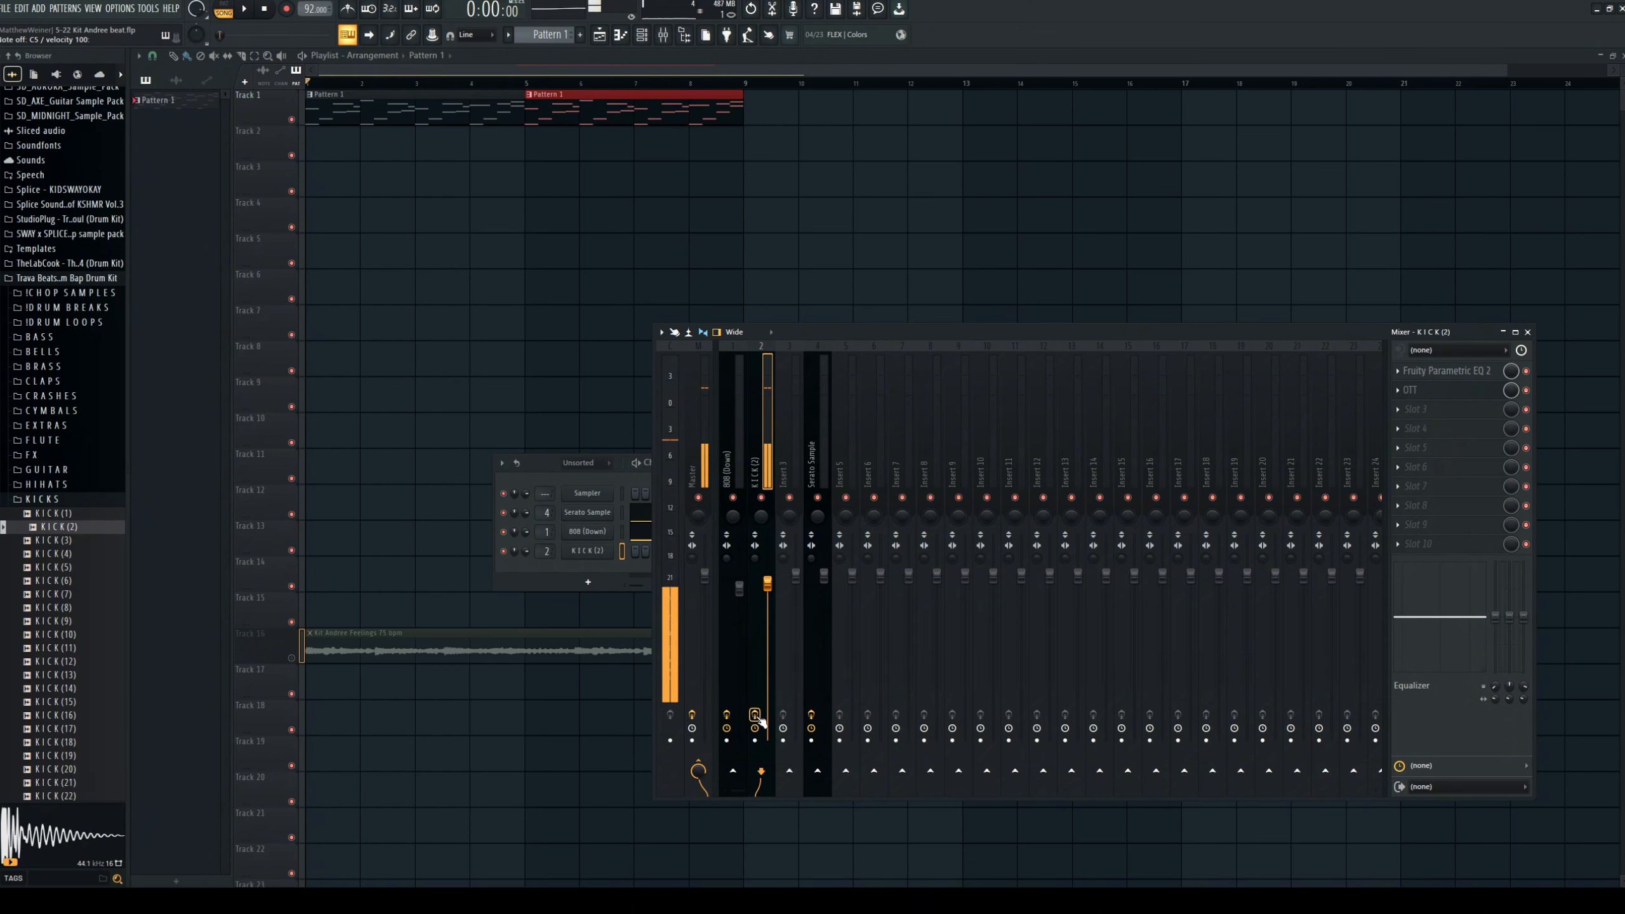
key(q)
key(q)
key(q)
key(q)
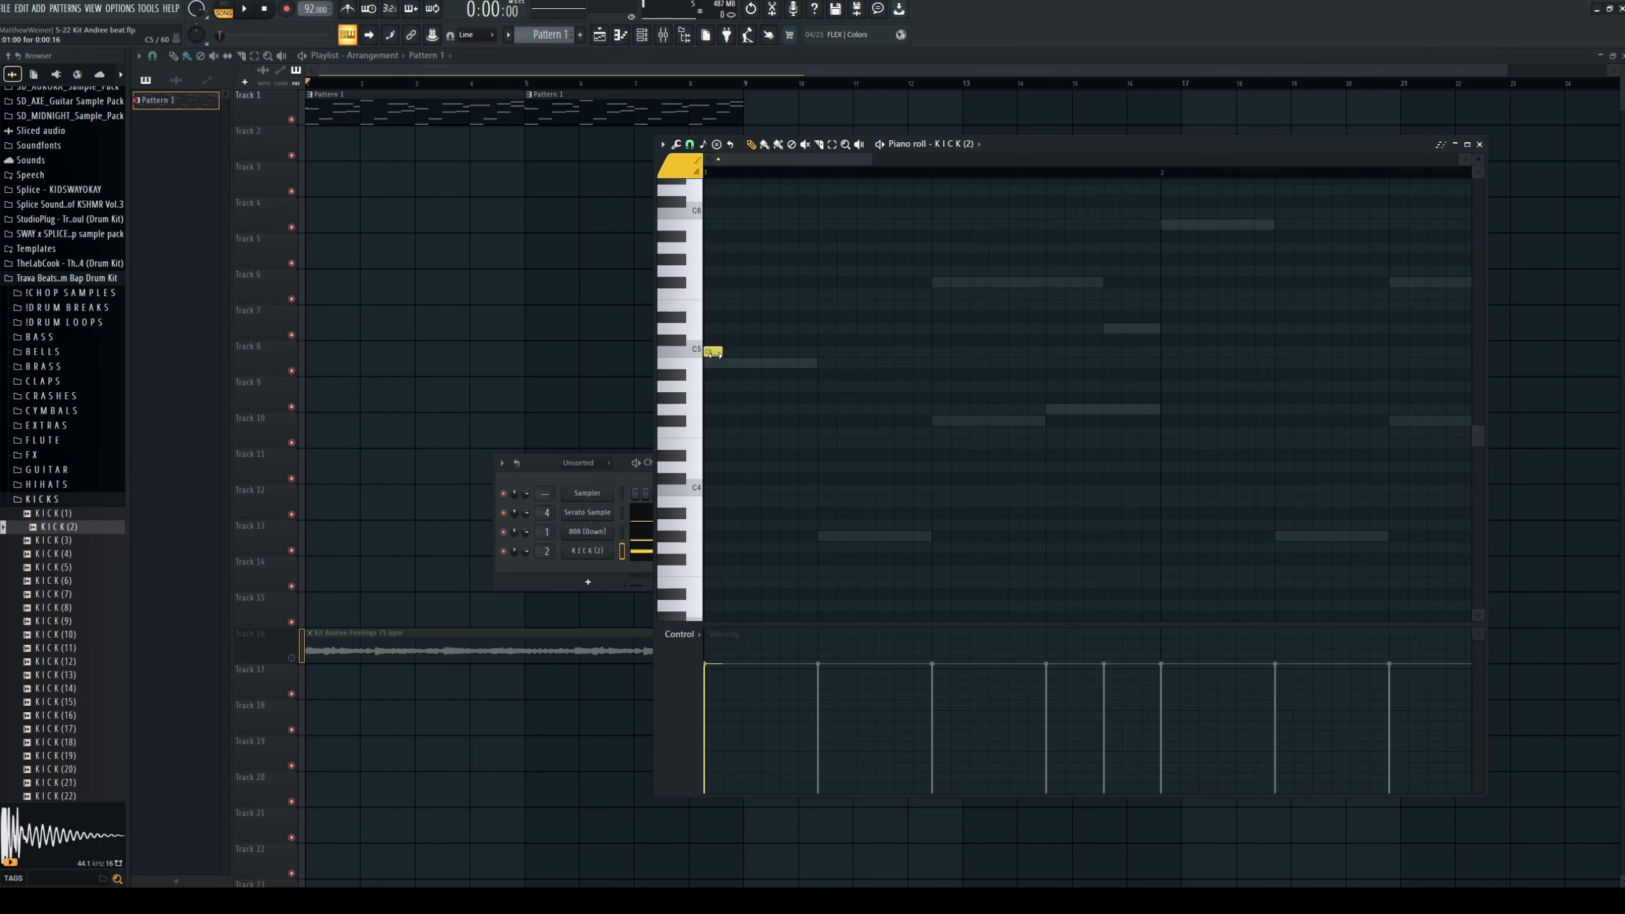
Place four C5 kick notes in the first bar of the piano roll, ending with a pair around beat three, and audition them.
mouse_move(720, 352)
mouse_down()
mouse_move(740, 352)
mouse_move(722, 351)
mouse_up()
click(769, 352)
click(922, 352)
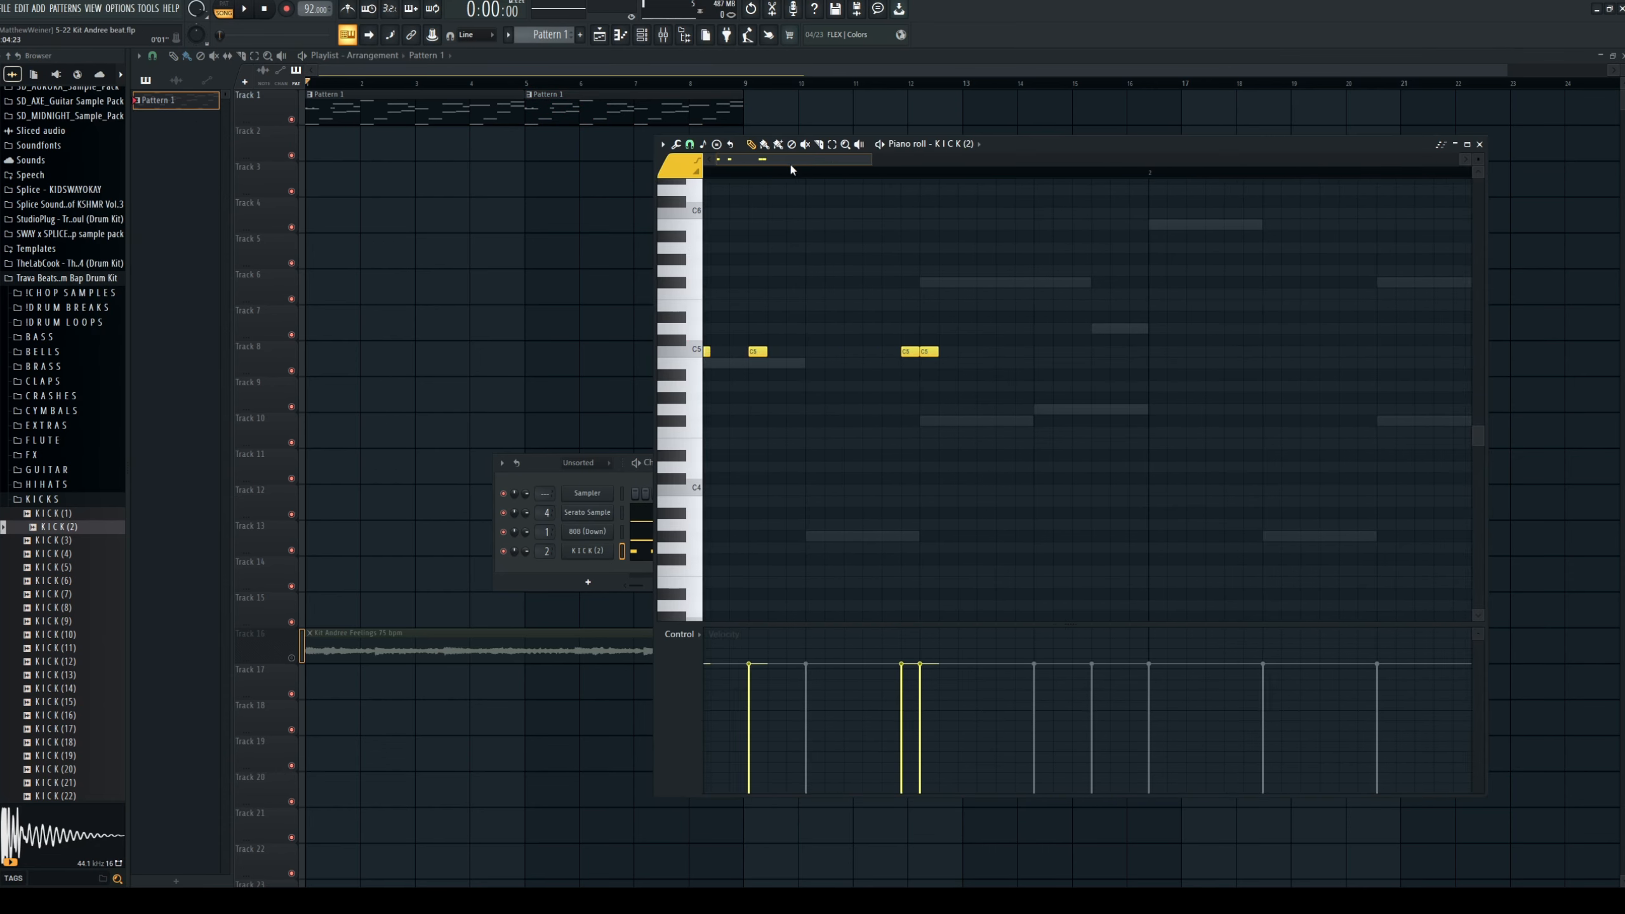
click(942, 352)
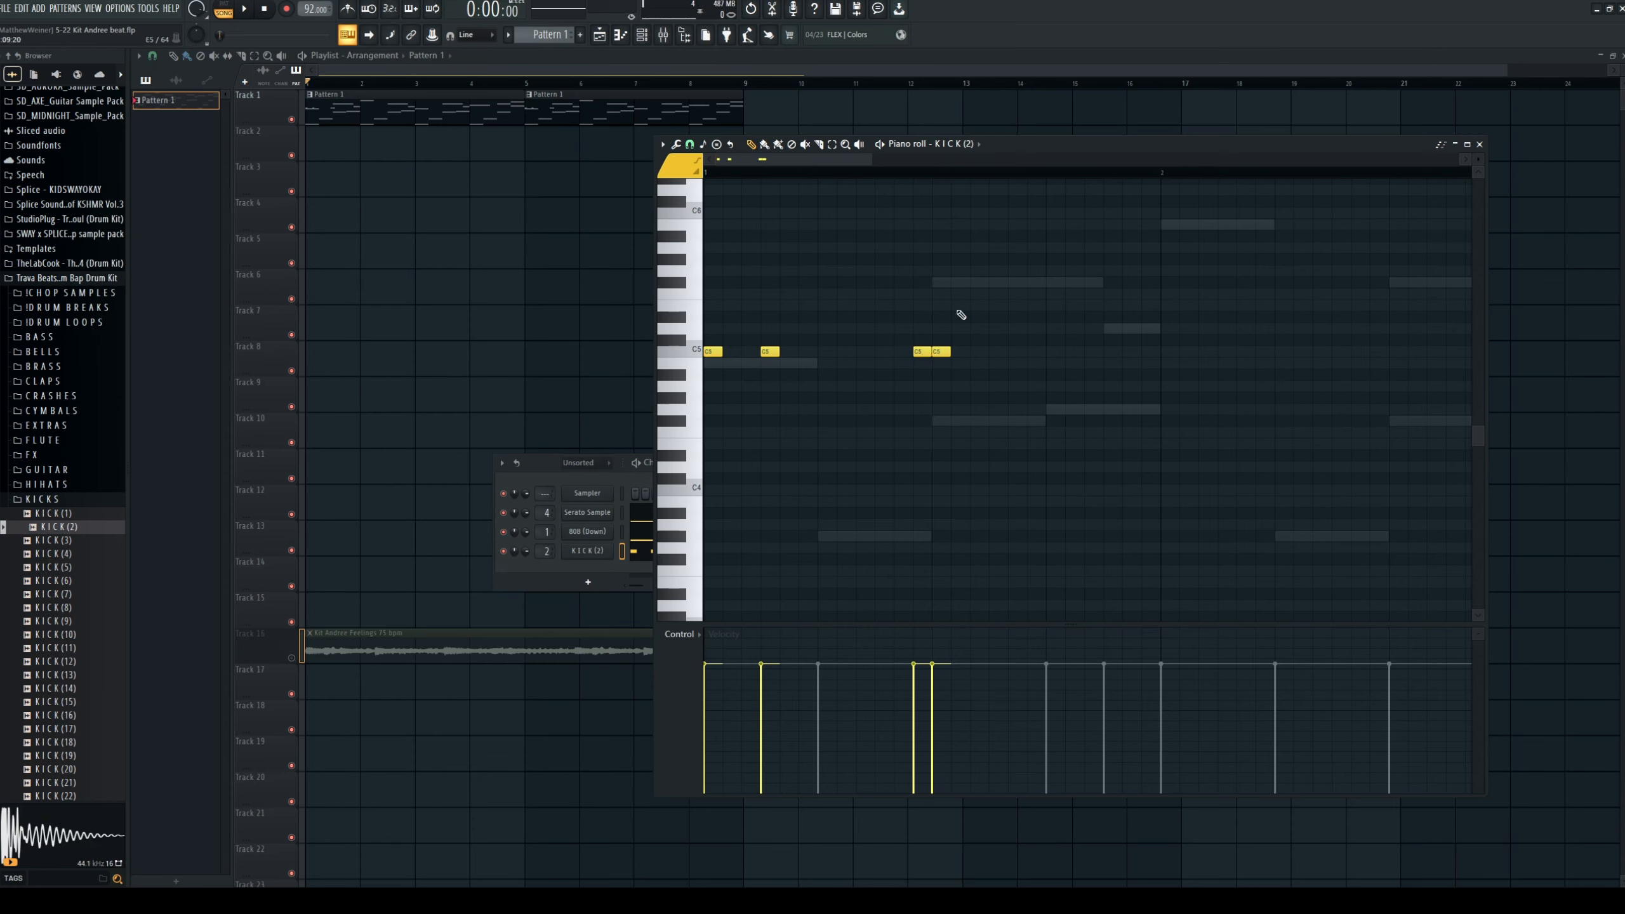
click(690, 145)
mouse_move(816, 159)
mouse_down()
mouse_move(831, 162)
mouse_move(793, 163)
mouse_up()
key(space)
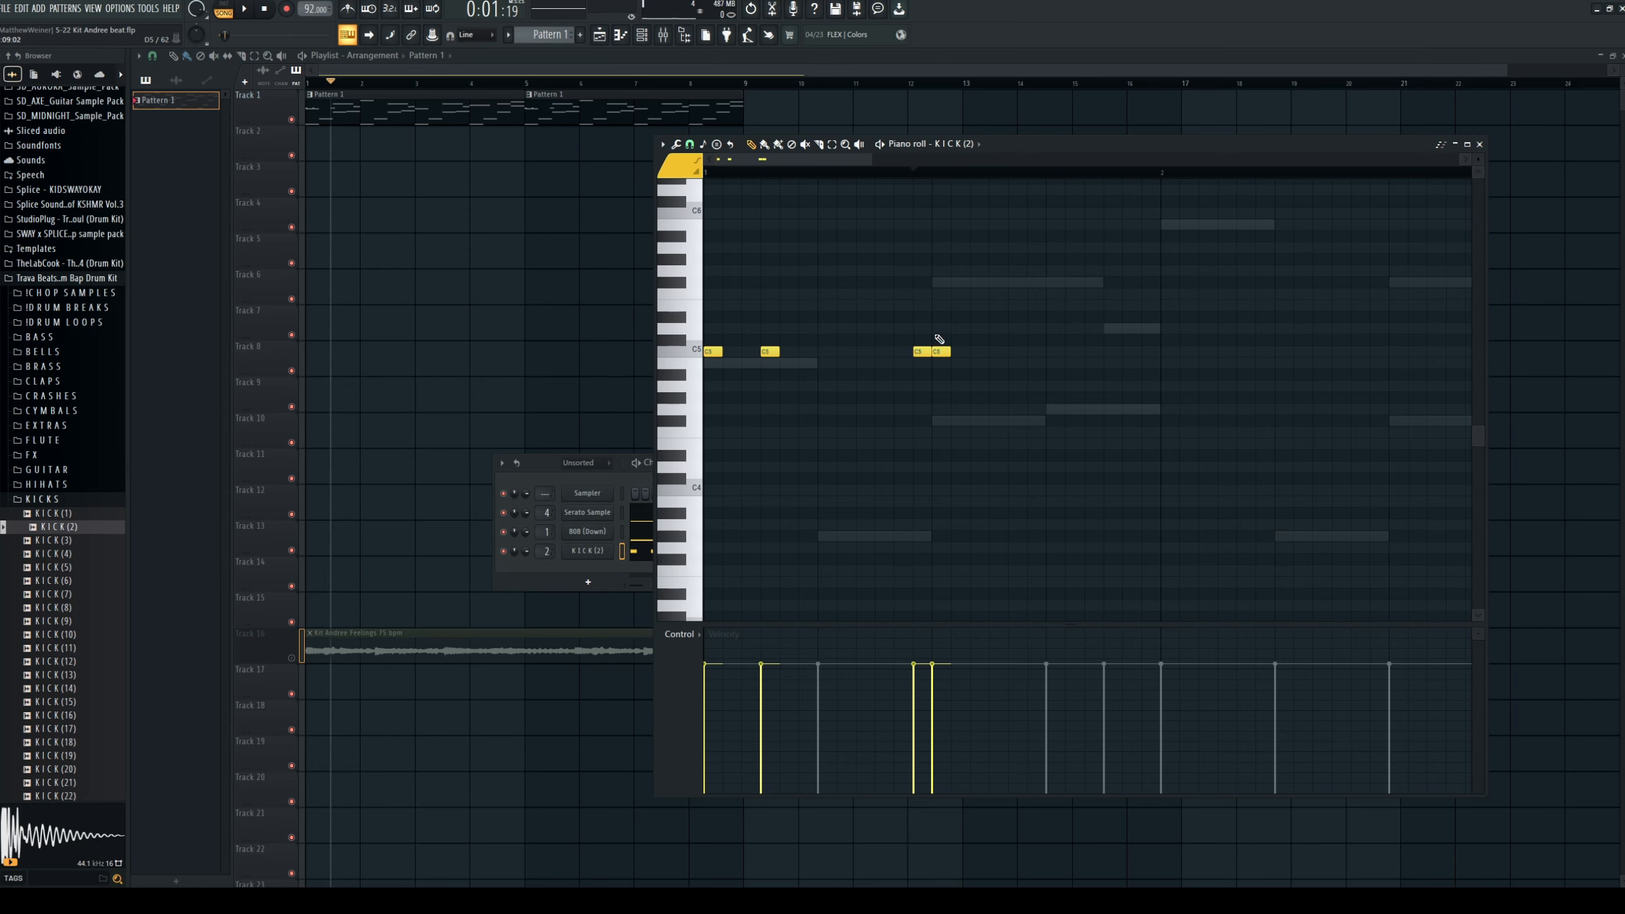
drag(744, 172, 556, 174)
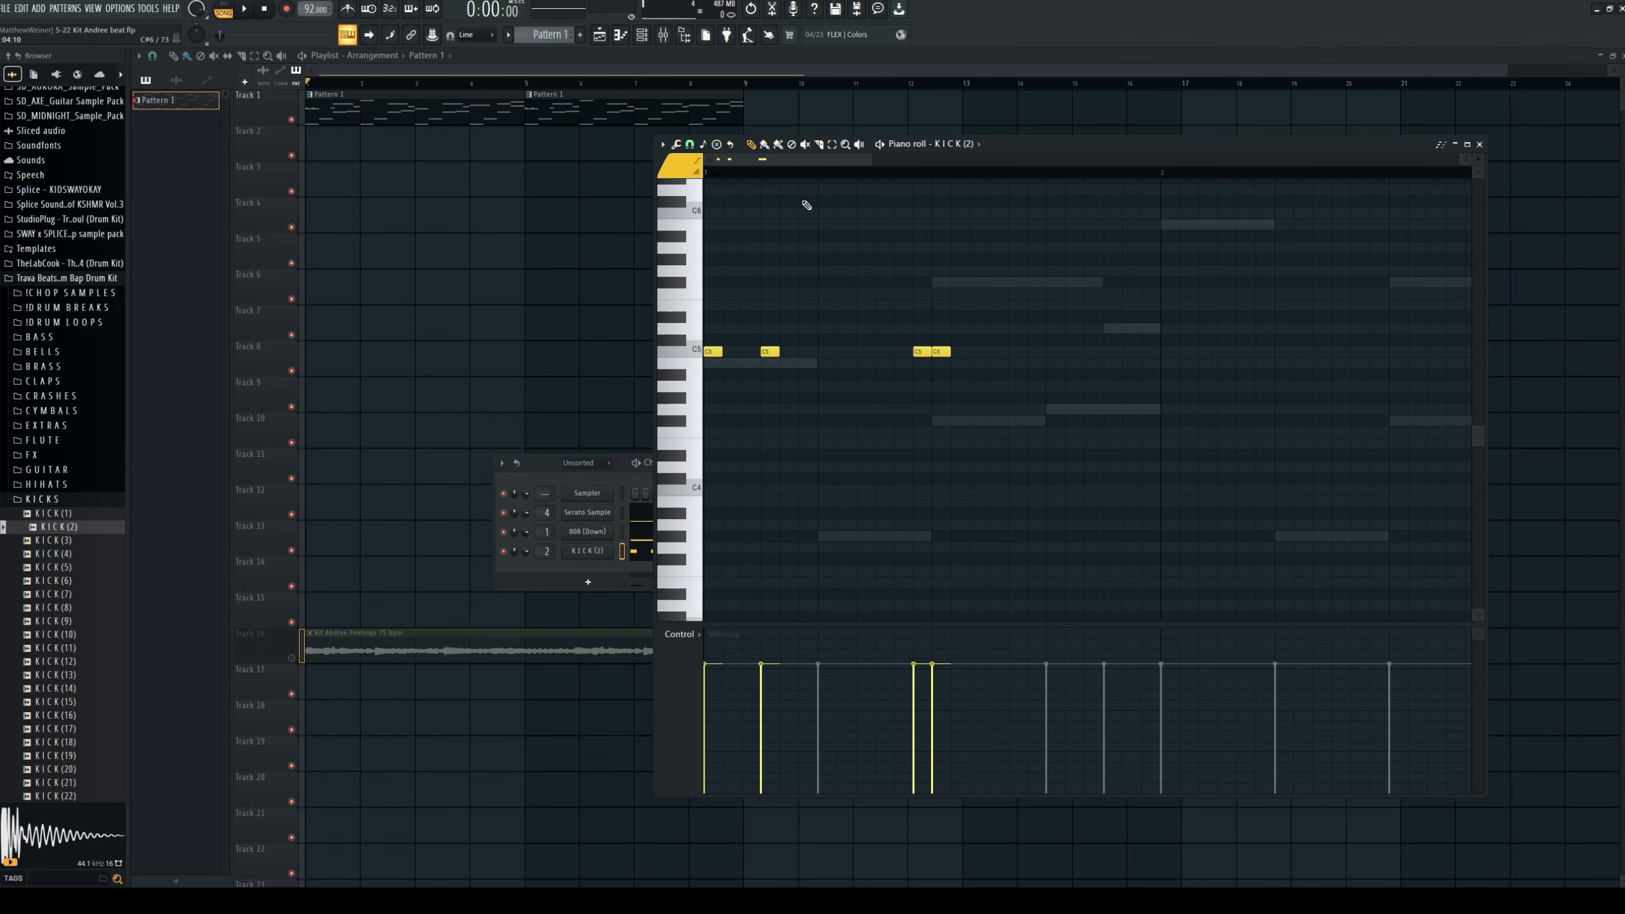
key(space)
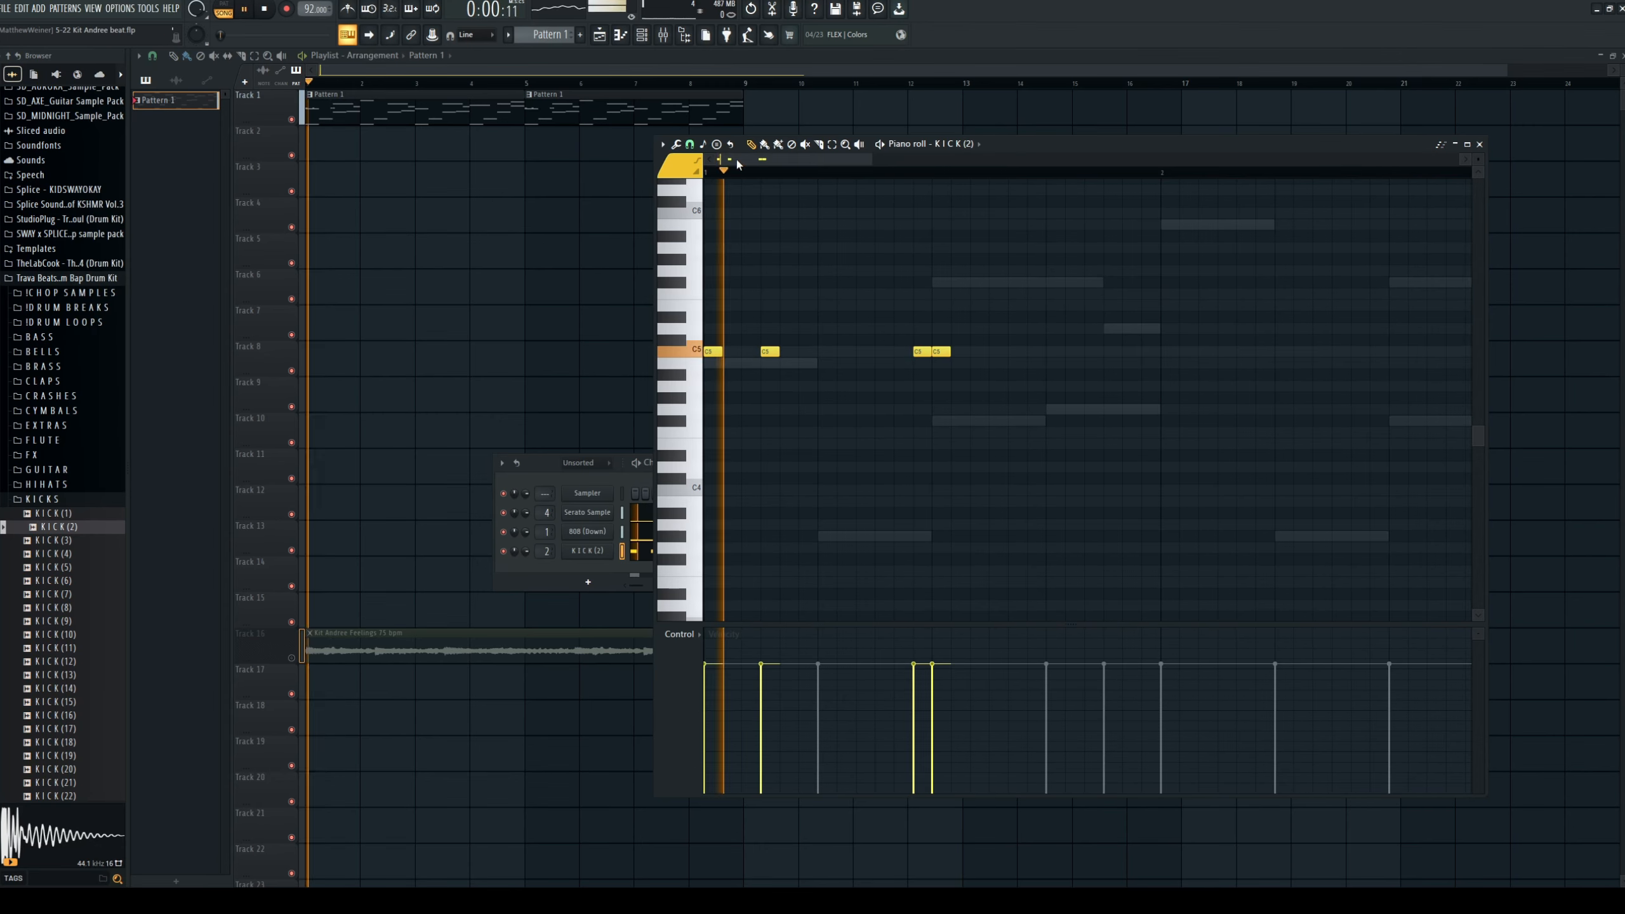
key(space)
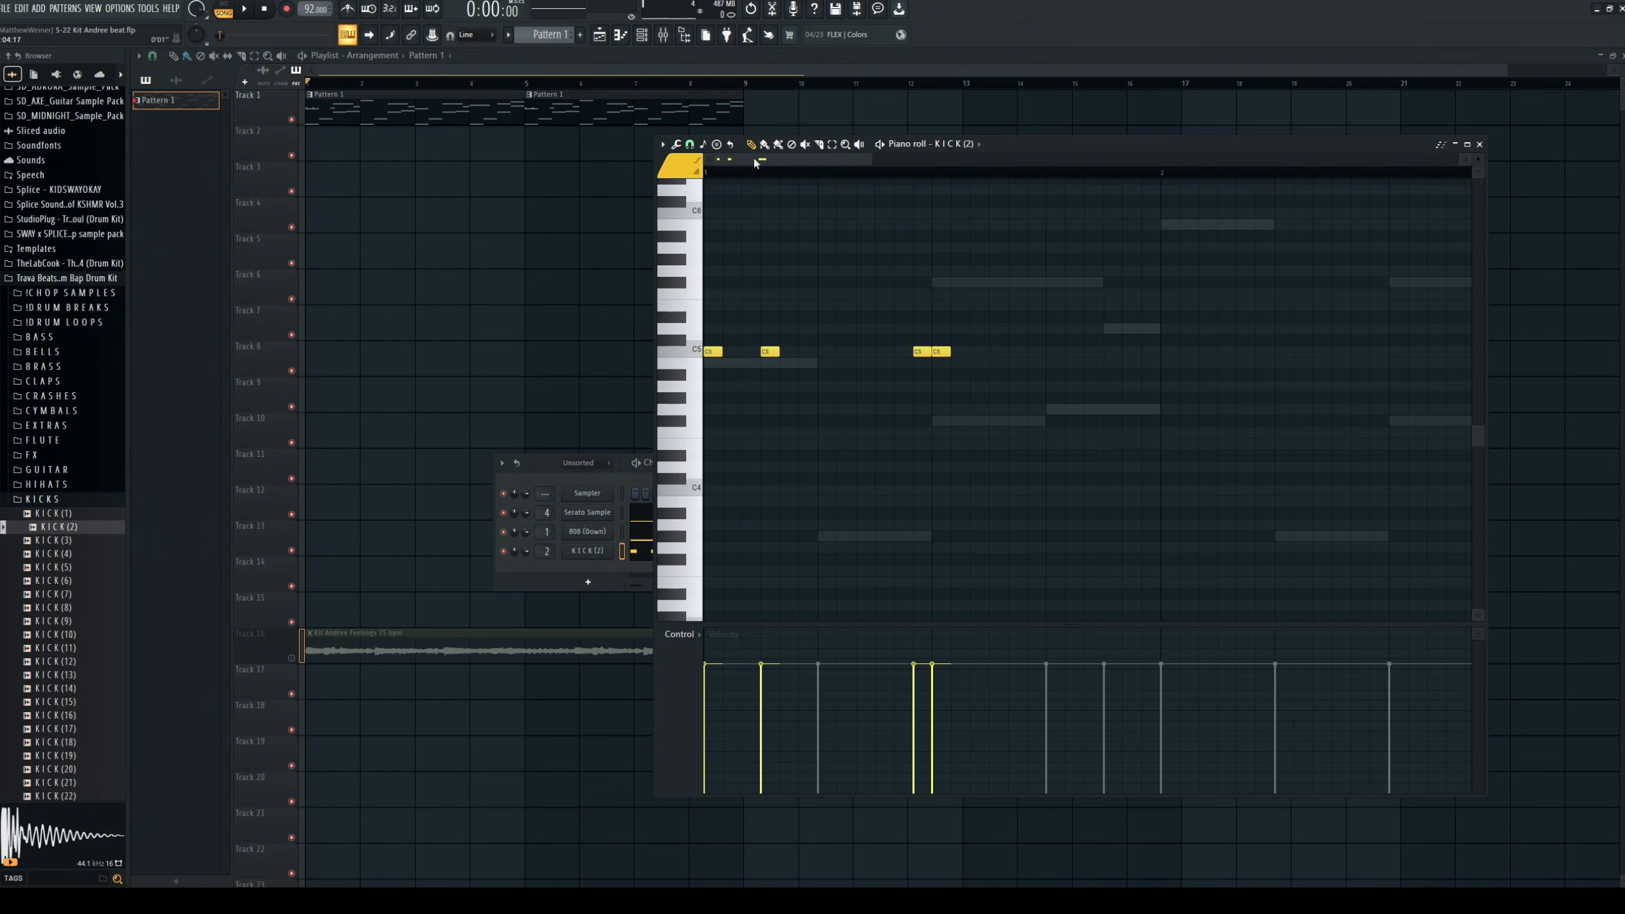
Extend the C5 kick rhythm across all four bars of the pattern and play it back.
key(space)
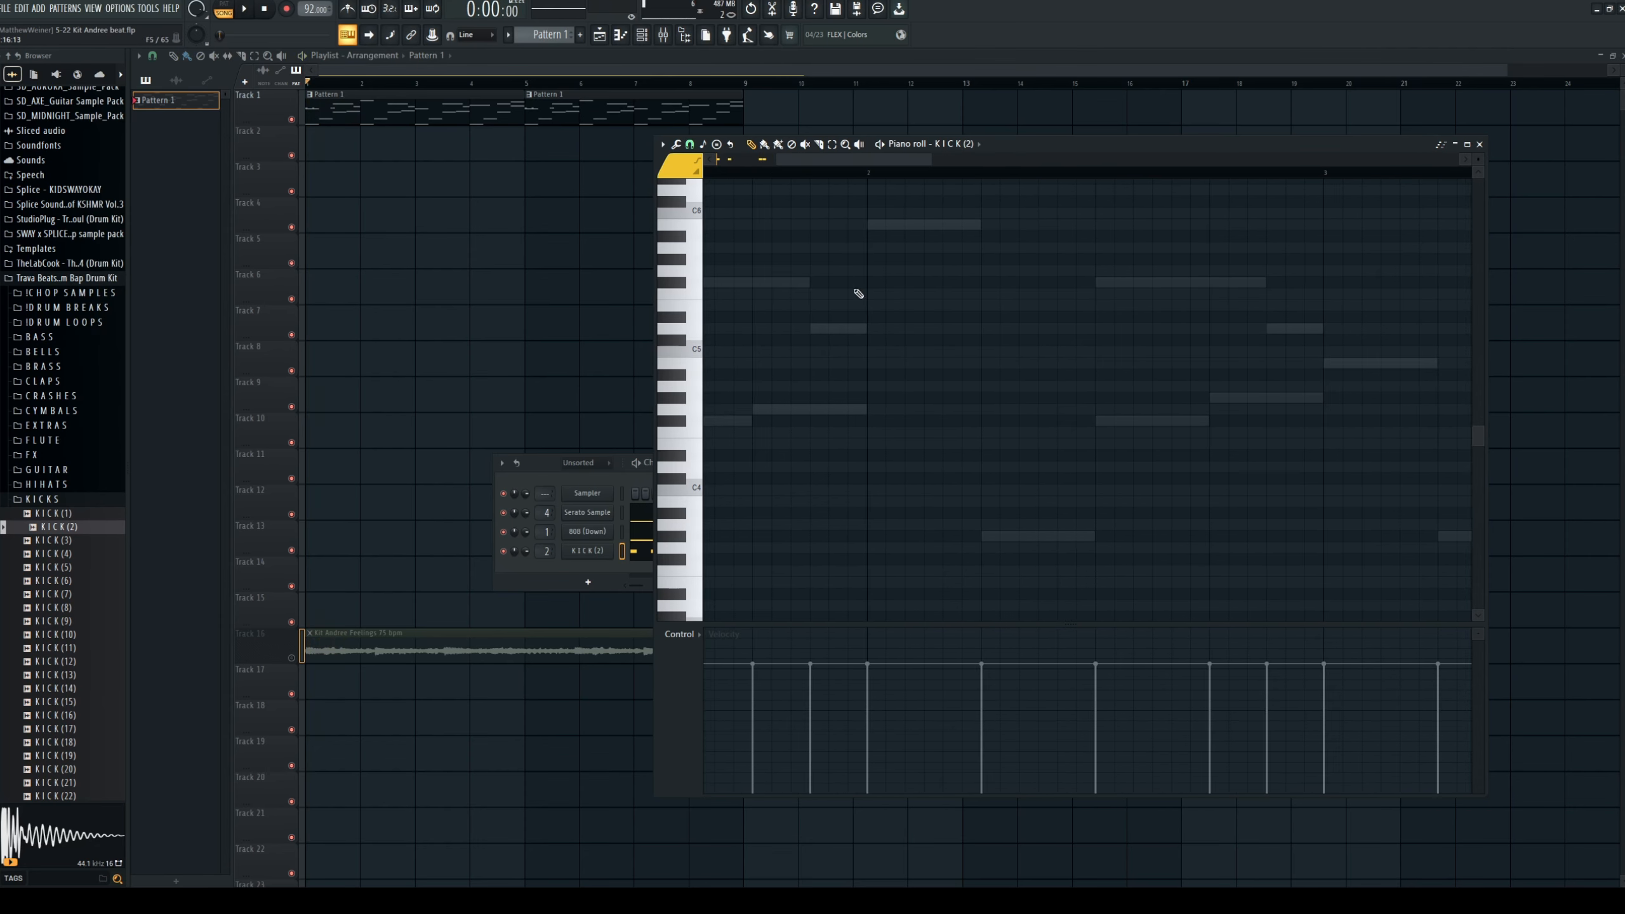
key(space)
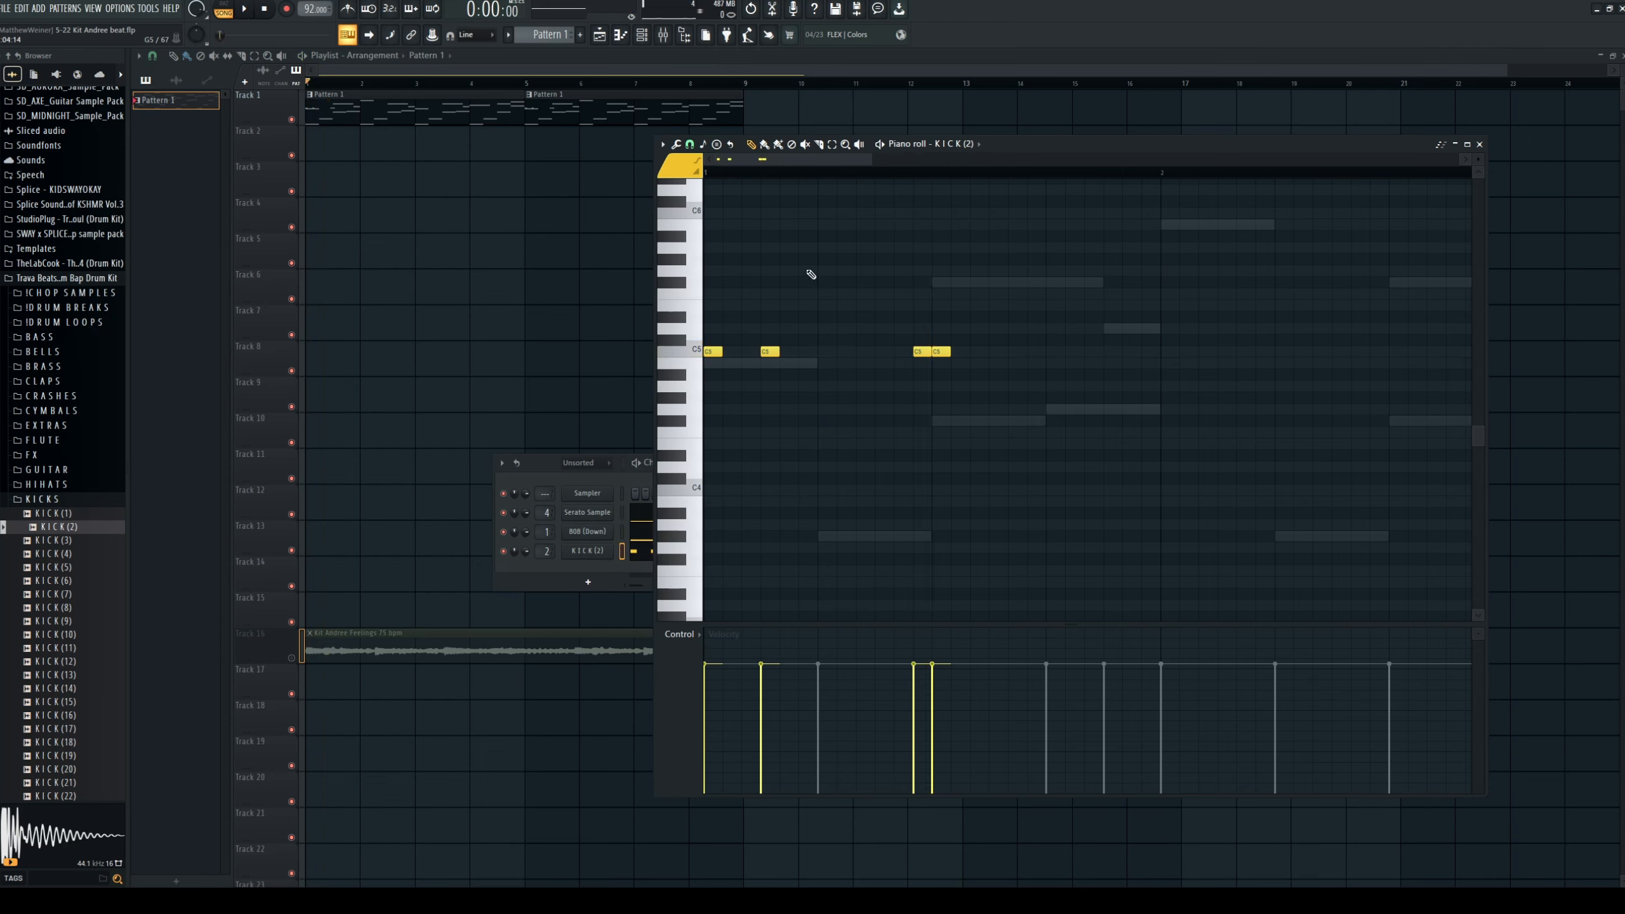
key(space)
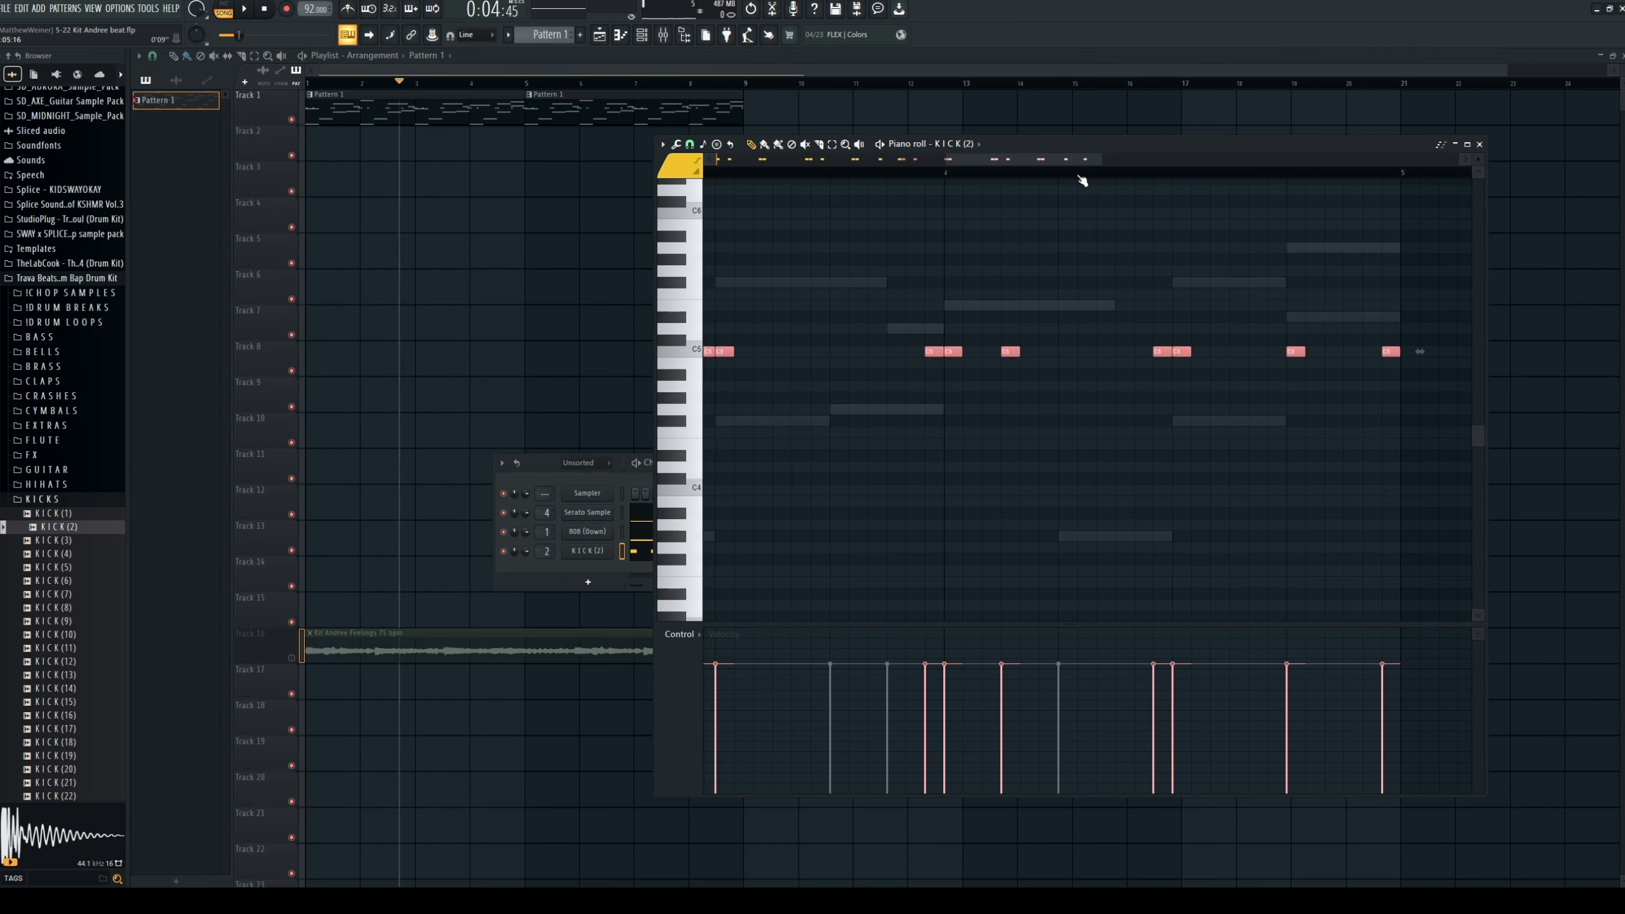
scroll(1064, 173, down, 3)
click(1145, 281)
right_click(1146, 282)
key(space)
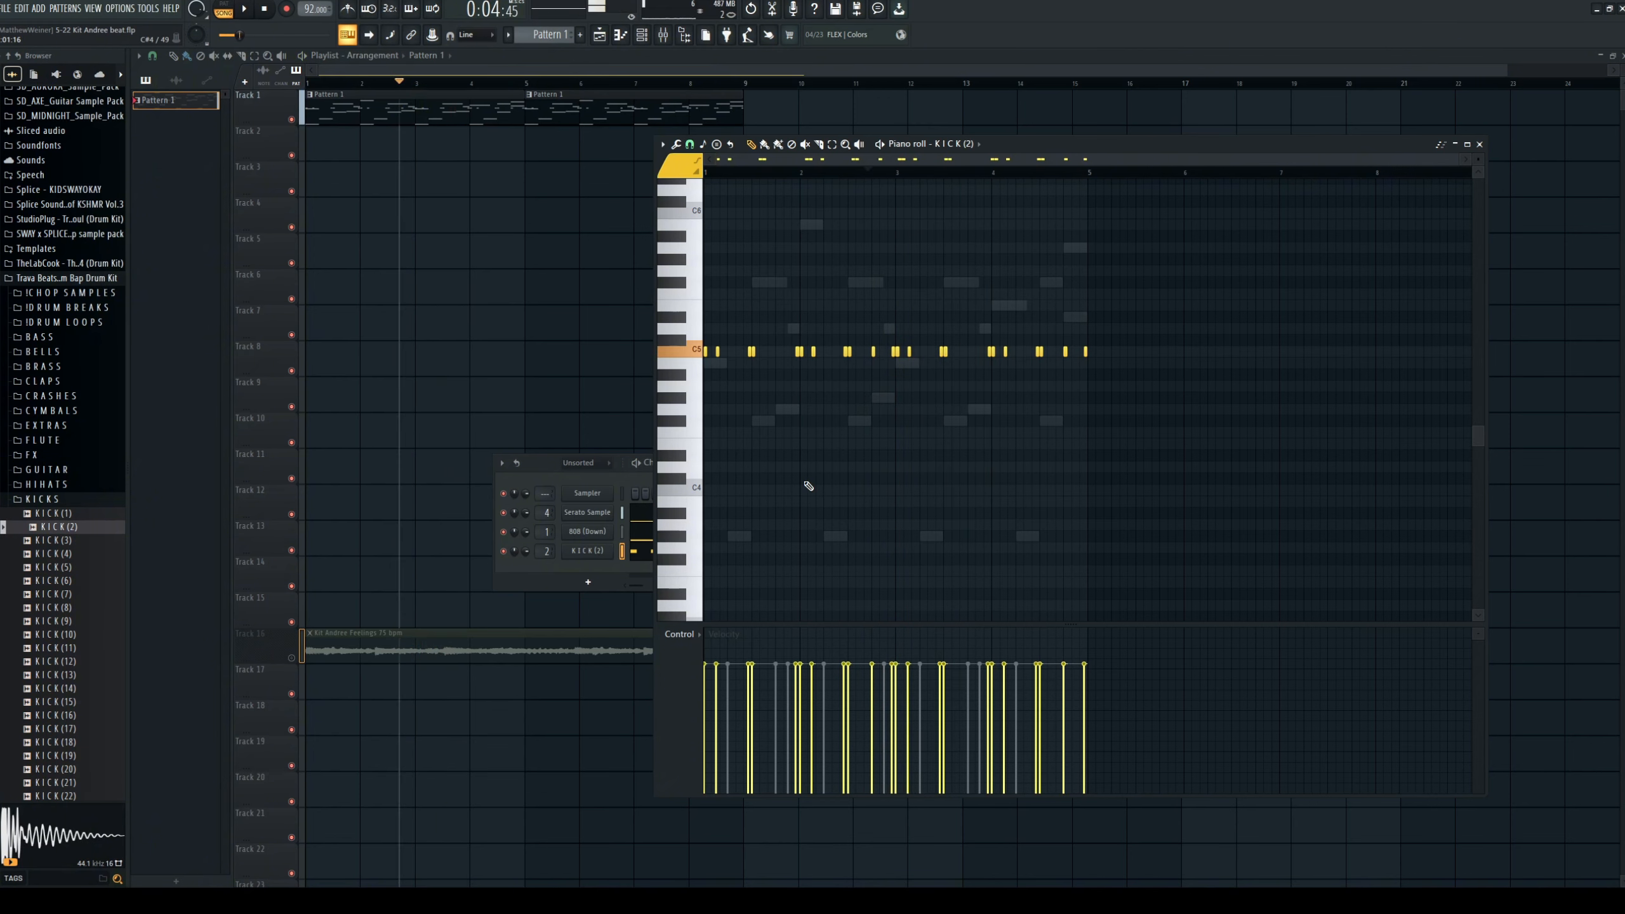
key(space)
Randomize the velocities of all the kick notes slightly and play the pattern.
key(ctrl+a)
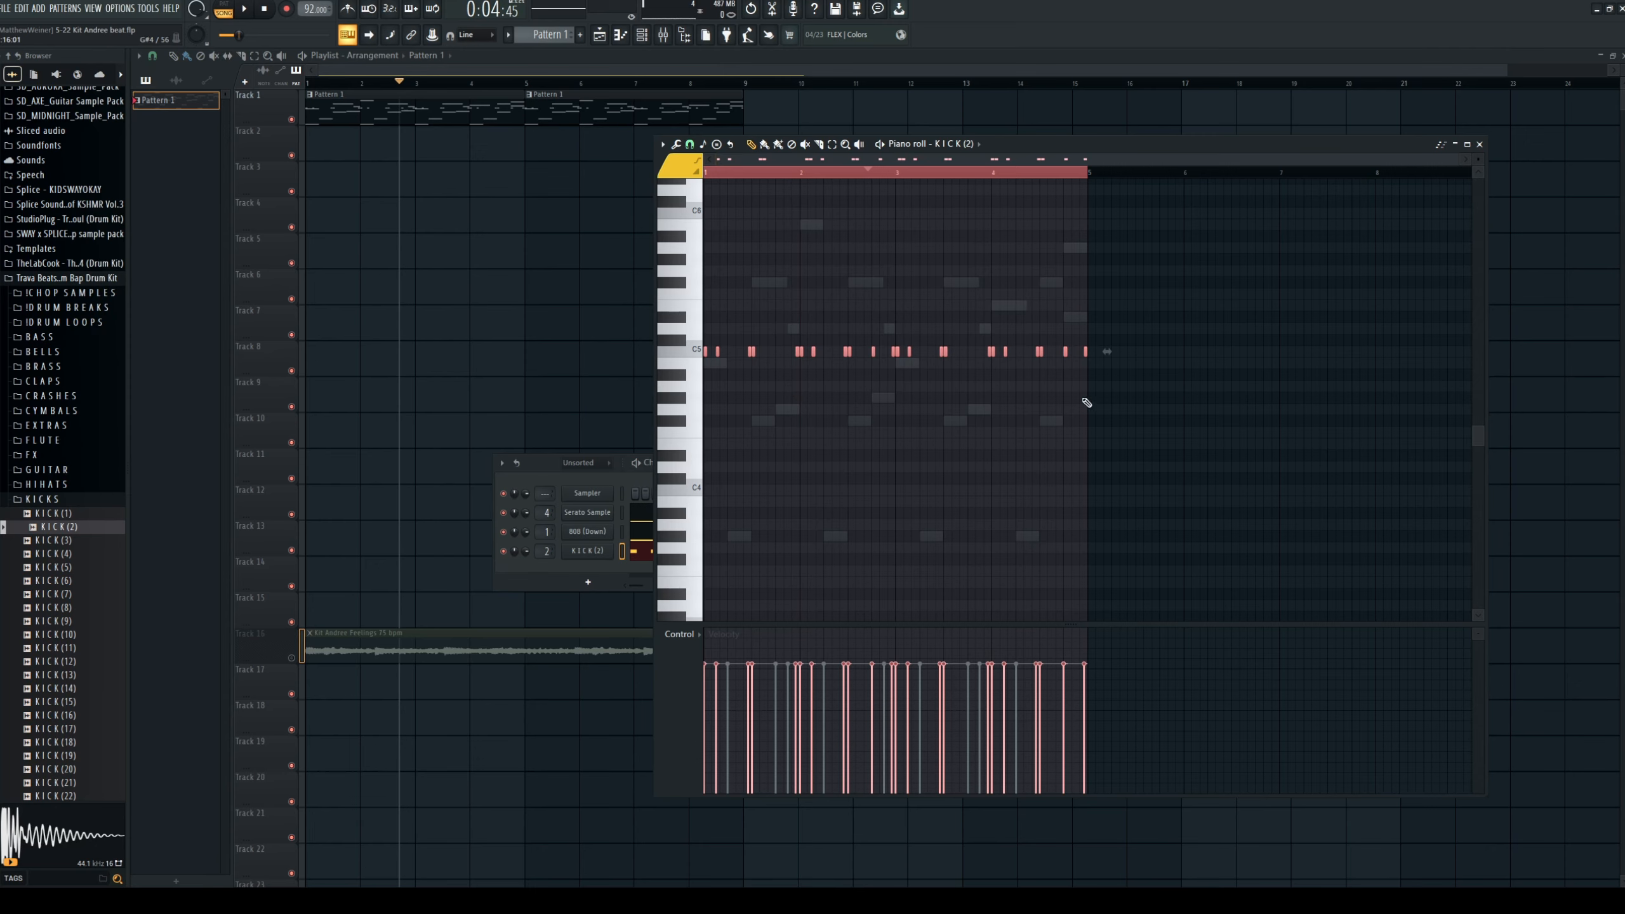
key(alt+r)
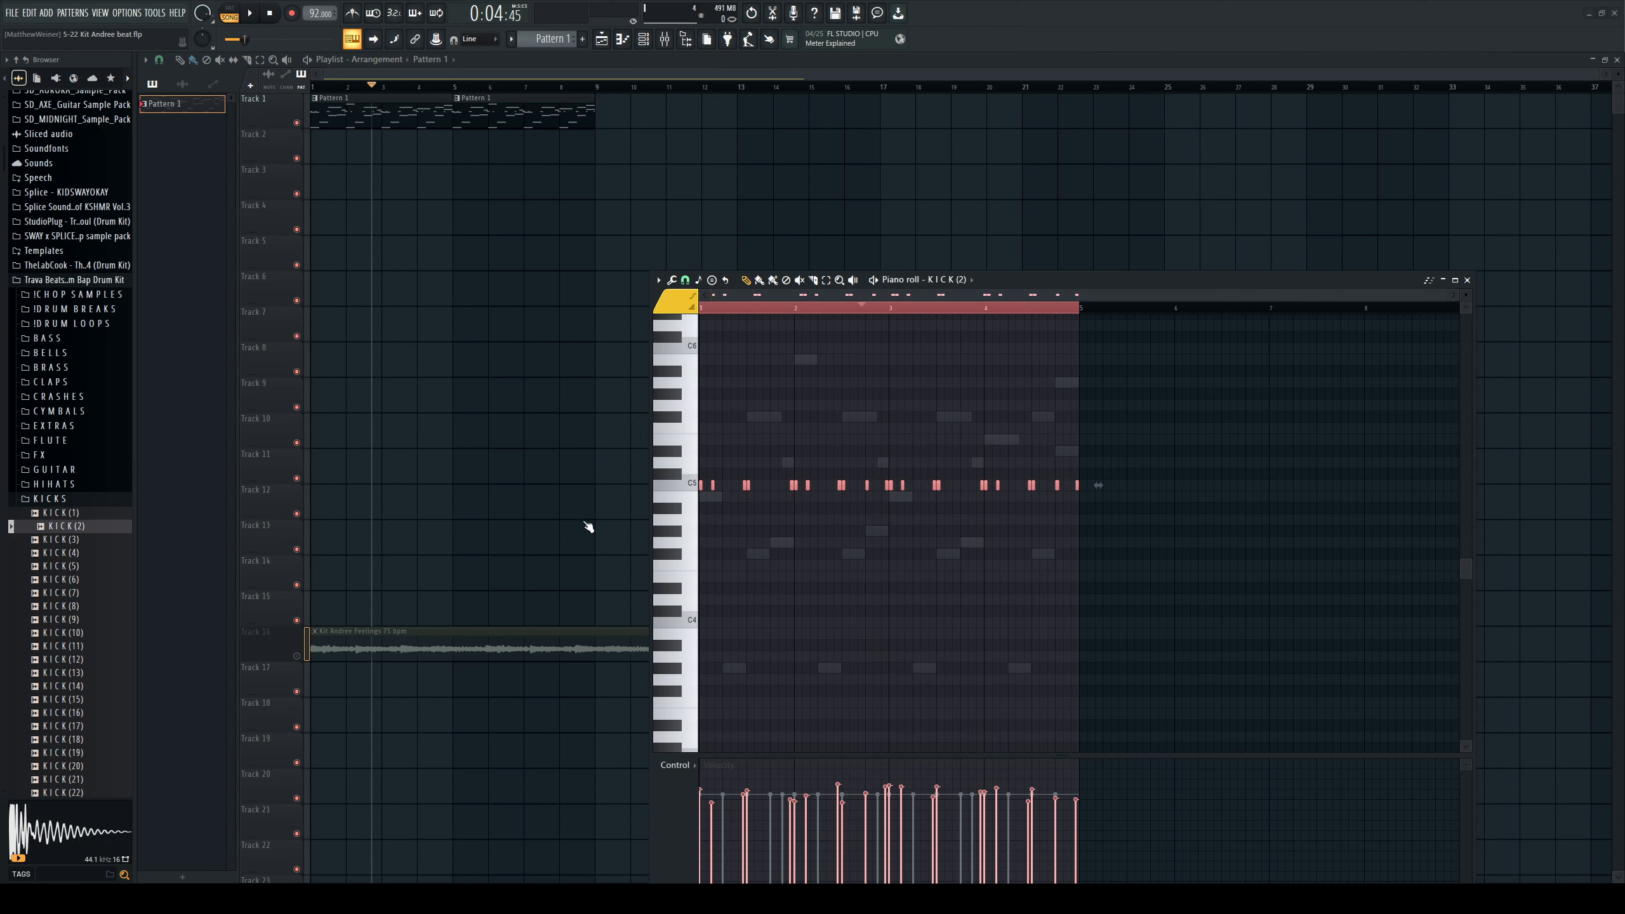
key(space)
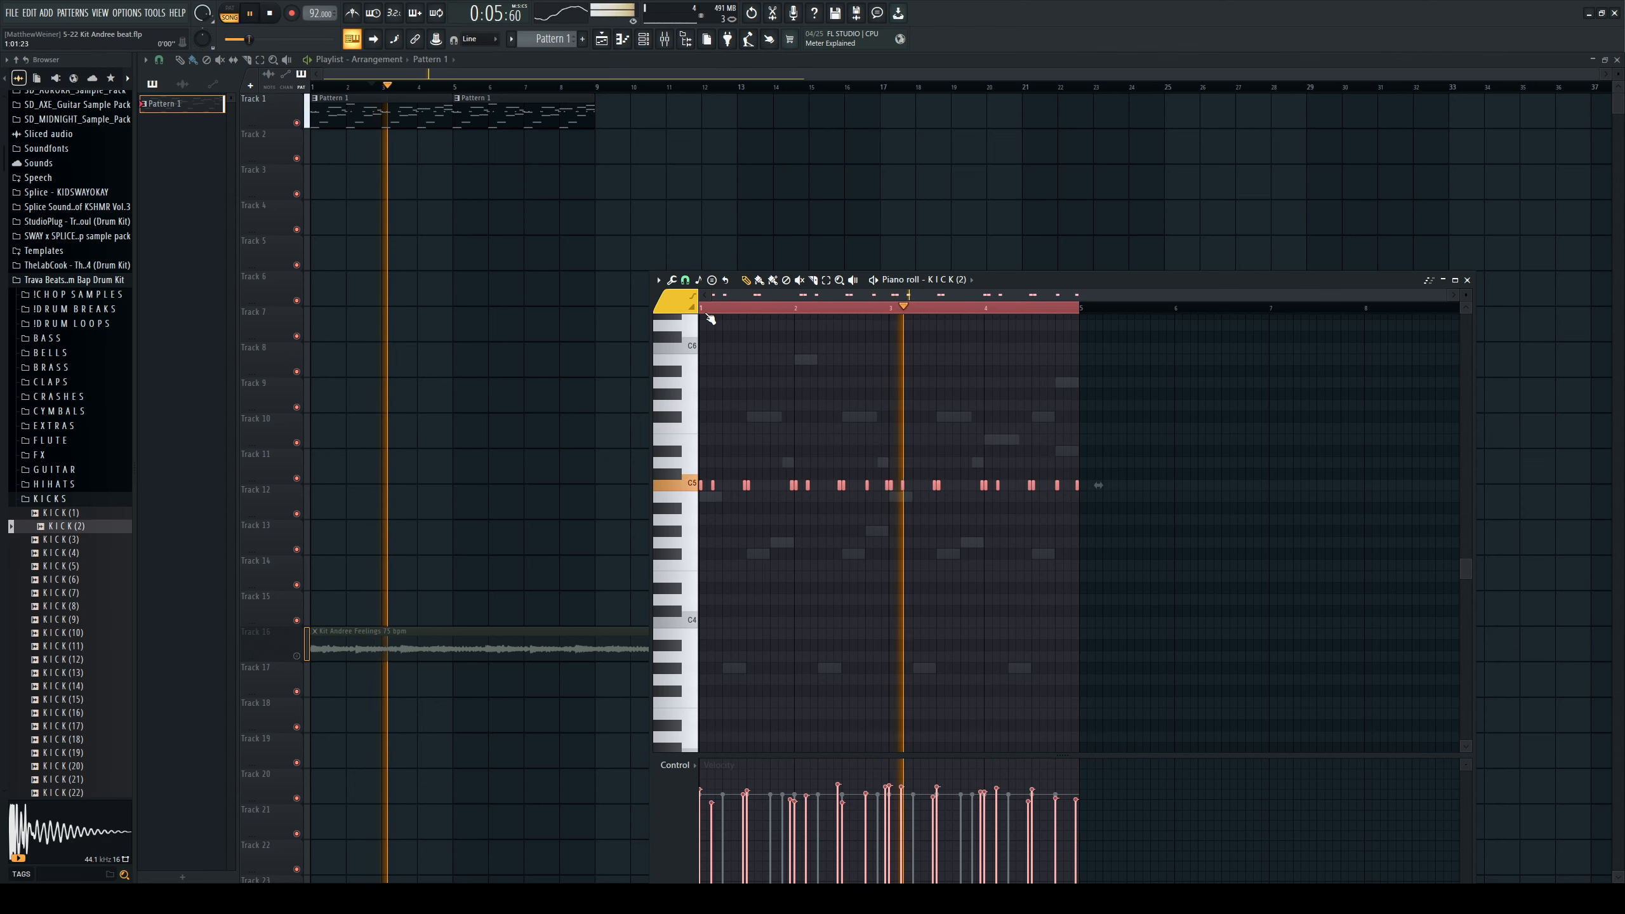
key(space)
Open the kick channel's miscellaneous settings and increase its time Shift to delay the notes, auditioning the timing.
key(F6)
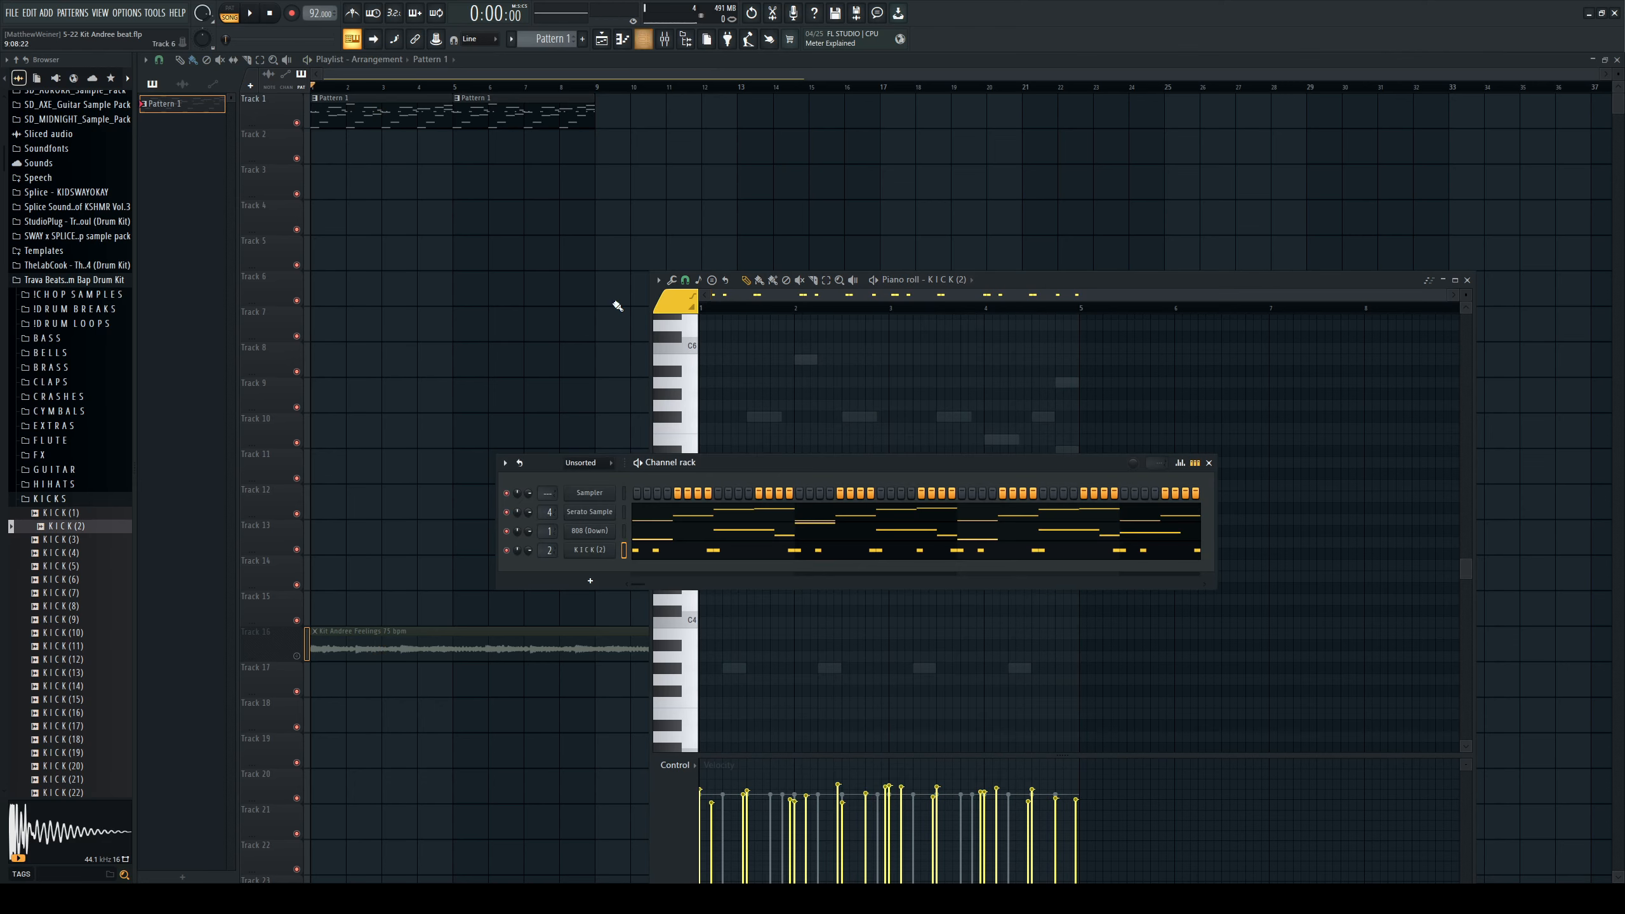
click(586, 552)
click(331, 254)
drag(439, 233, 443, 296)
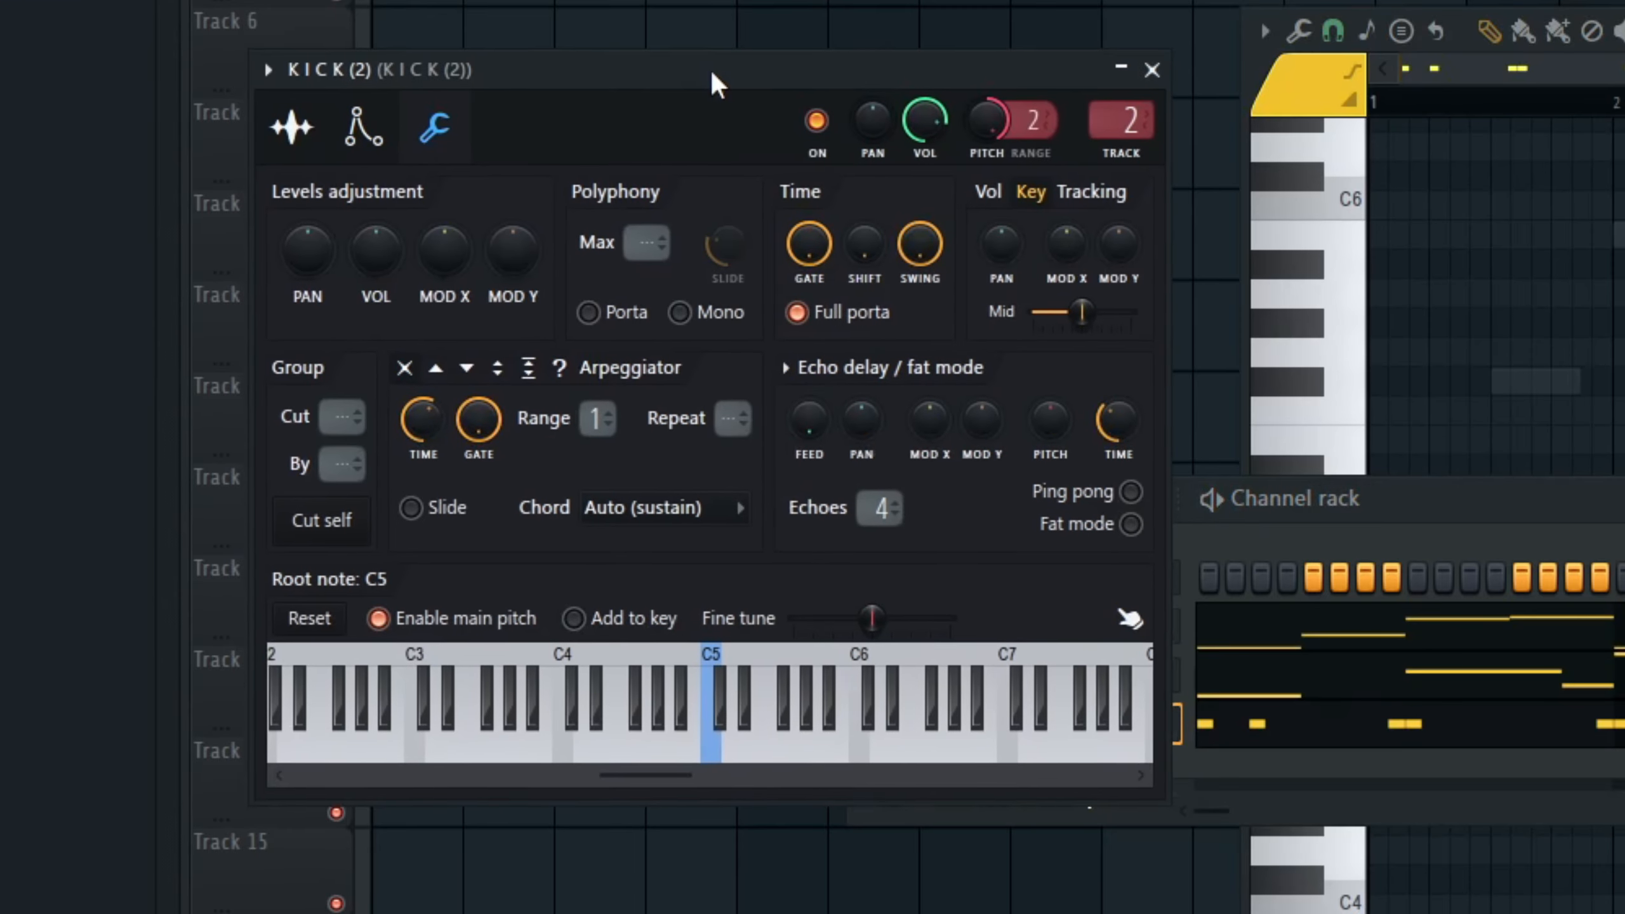
drag(711, 70, 715, 89)
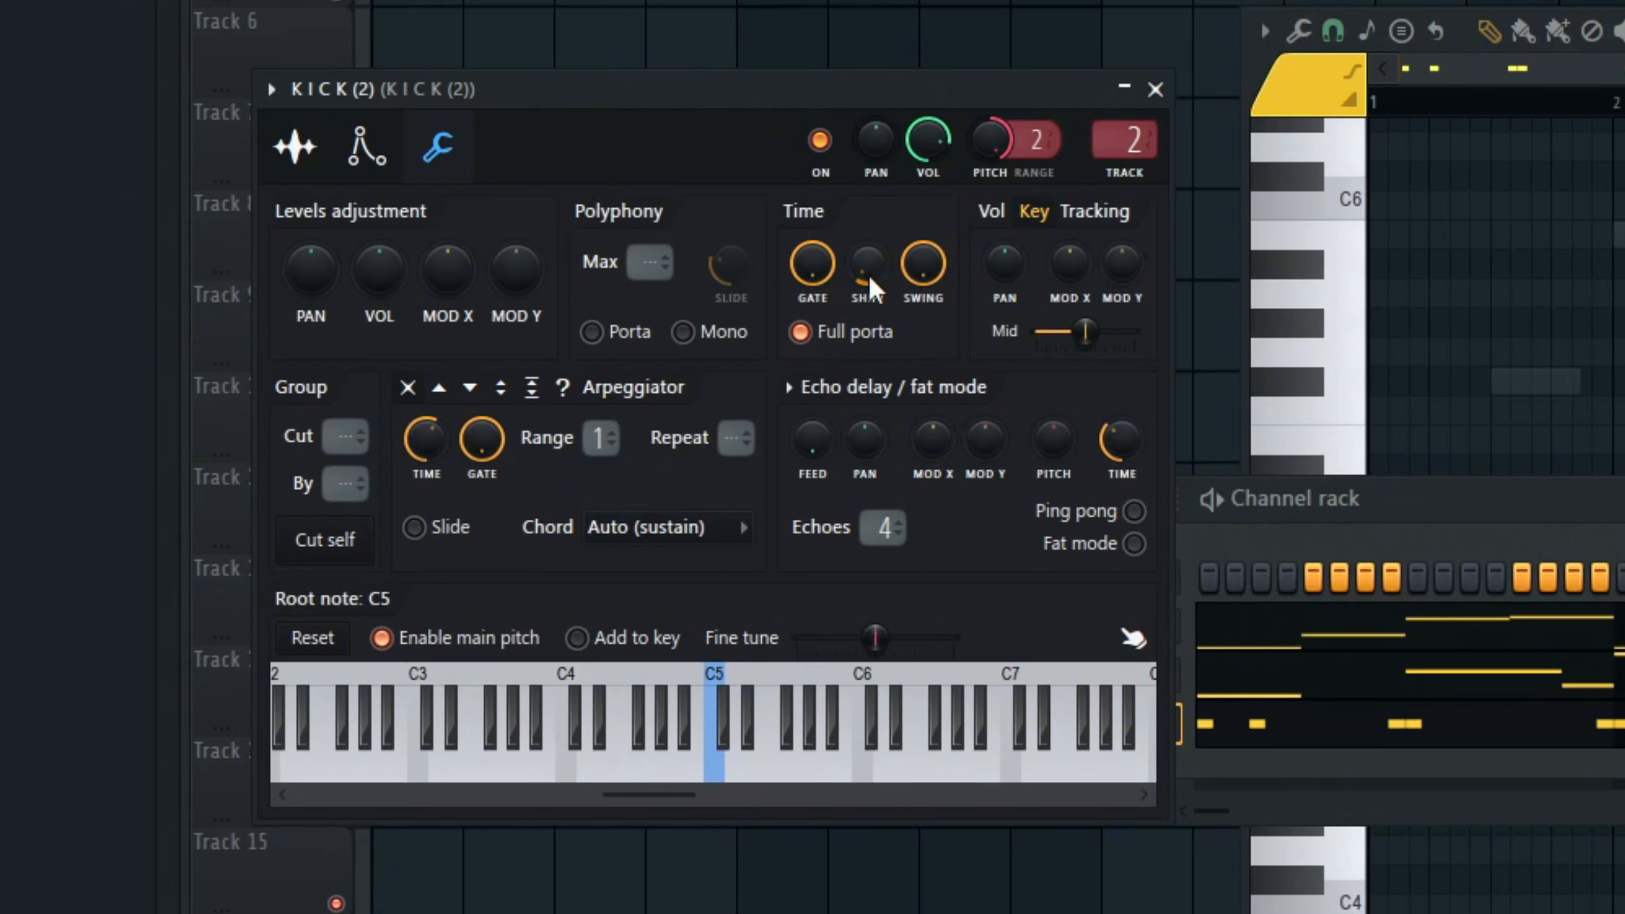
drag(868, 275, 872, 270)
key(space)
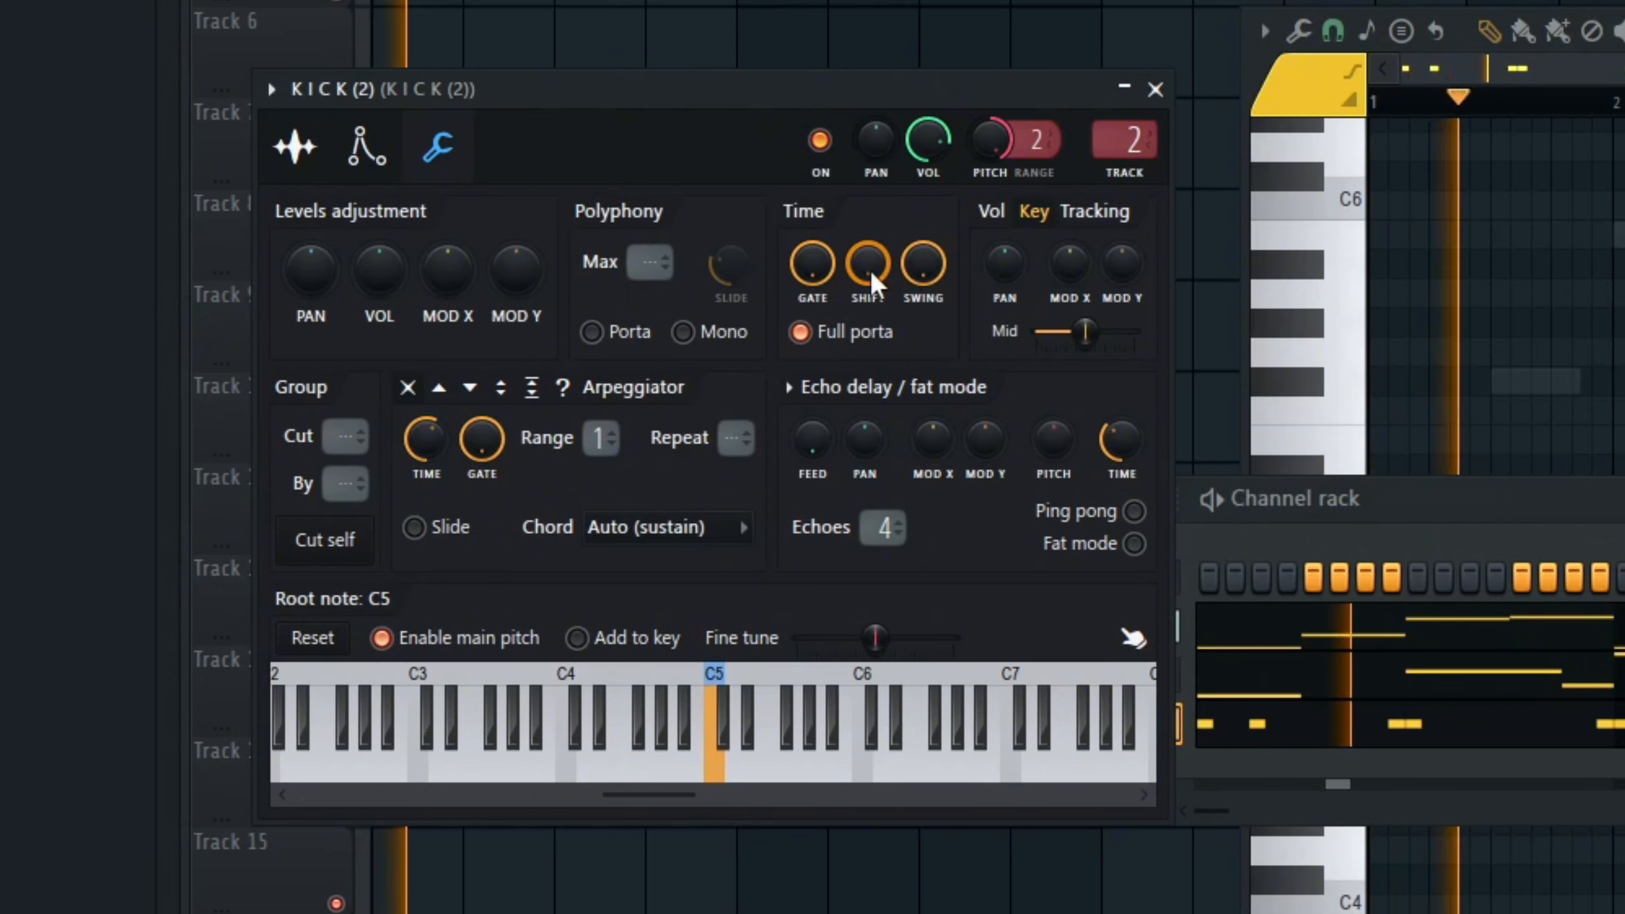
key(space)
mouse_move(871, 270)
mouse_down()
mouse_move(871, 317)
mouse_move(868, 266)
mouse_up()
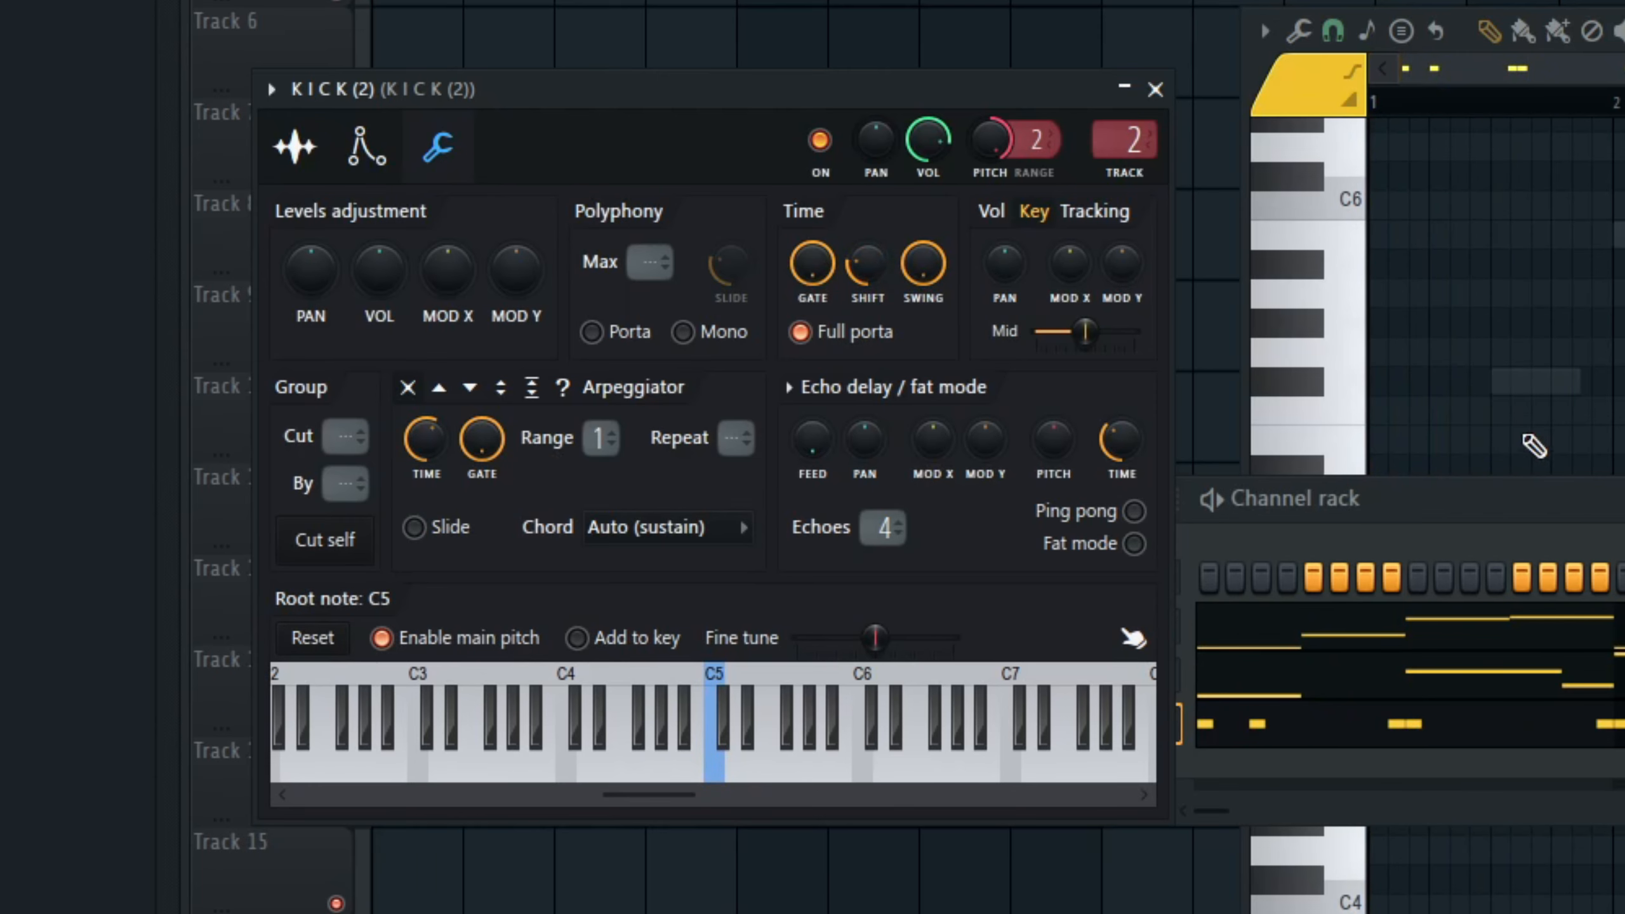
Fine-tune the kick's time Shift to 0:01 while playing the pattern with the metronome.
drag(1478, 497, 1606, 913)
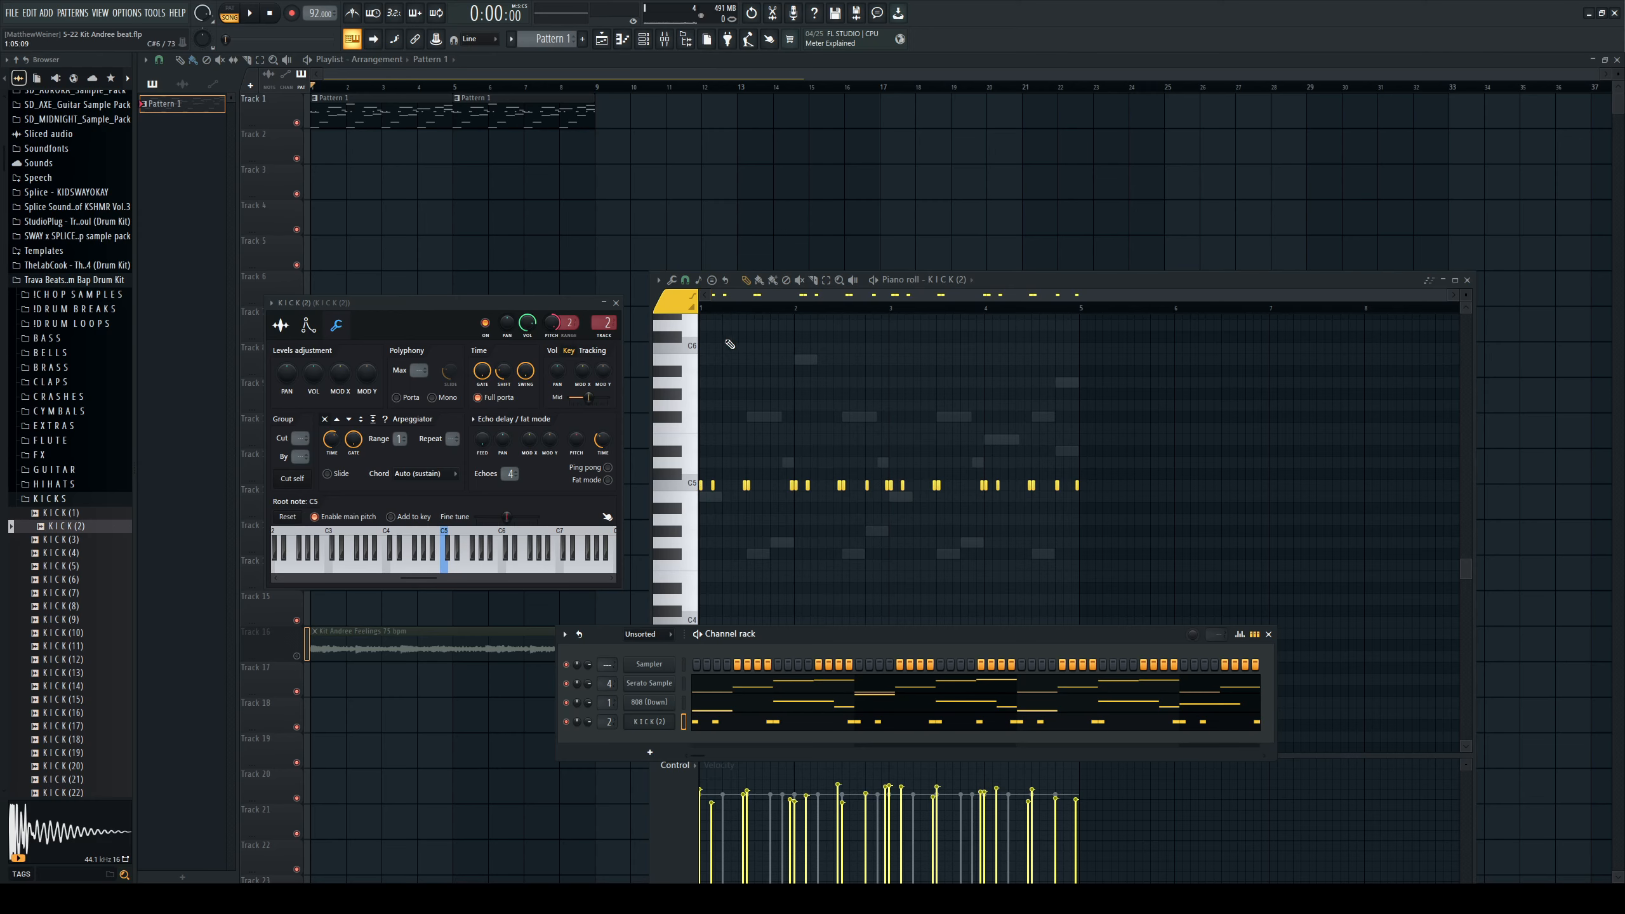
scroll(718, 310, up, 4)
scroll(757, 299, up, 6)
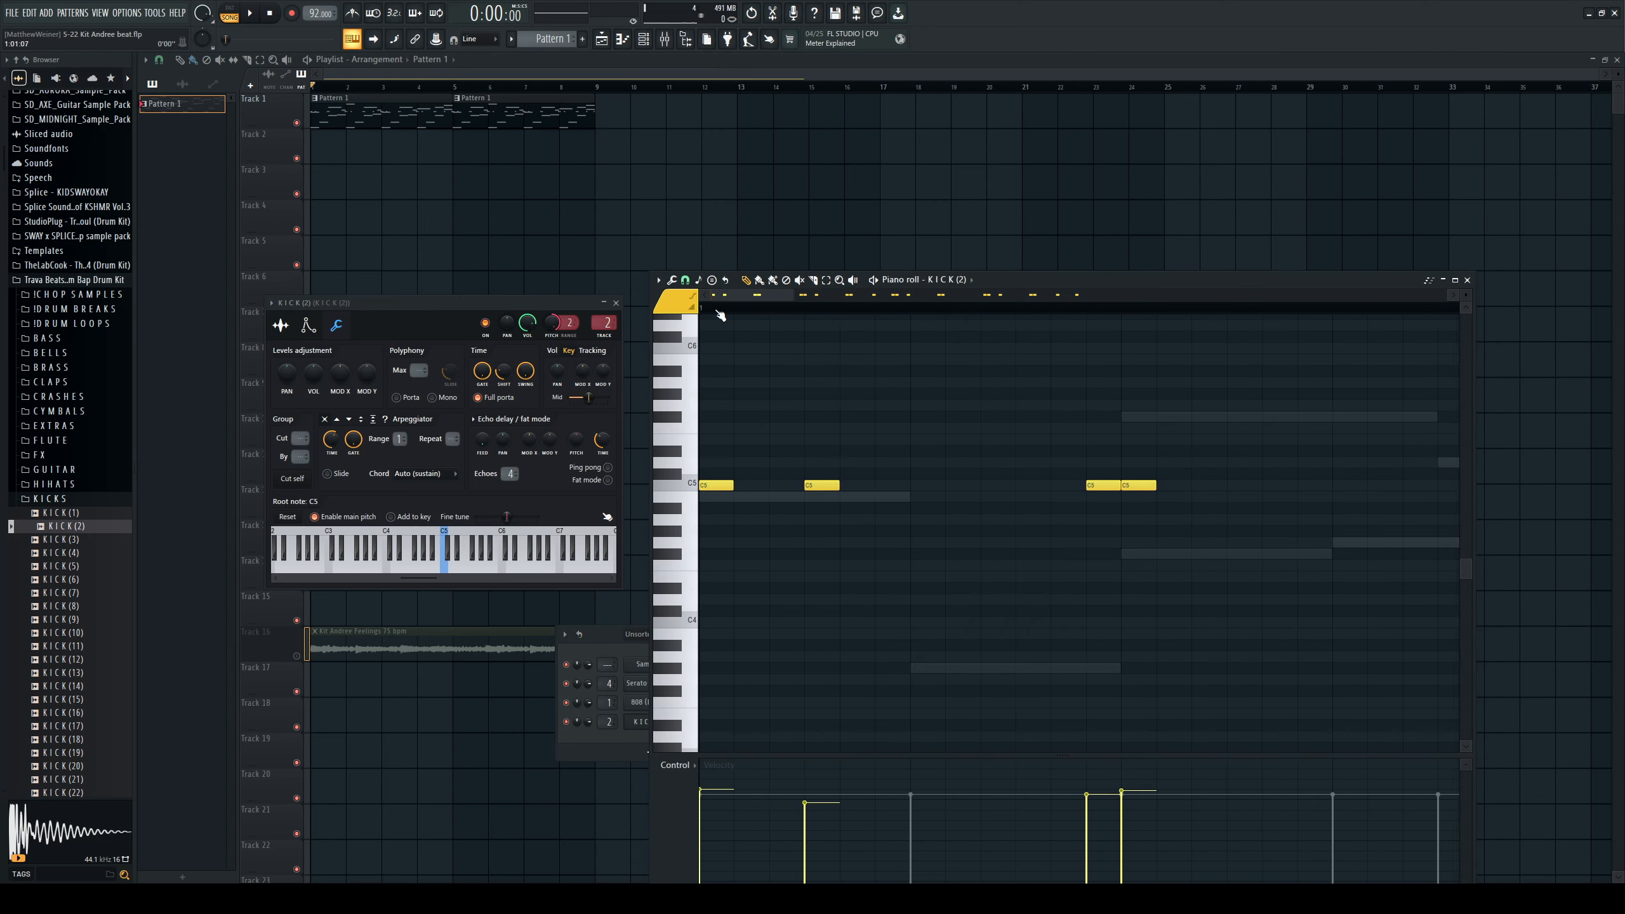
drag(752, 297, 727, 298)
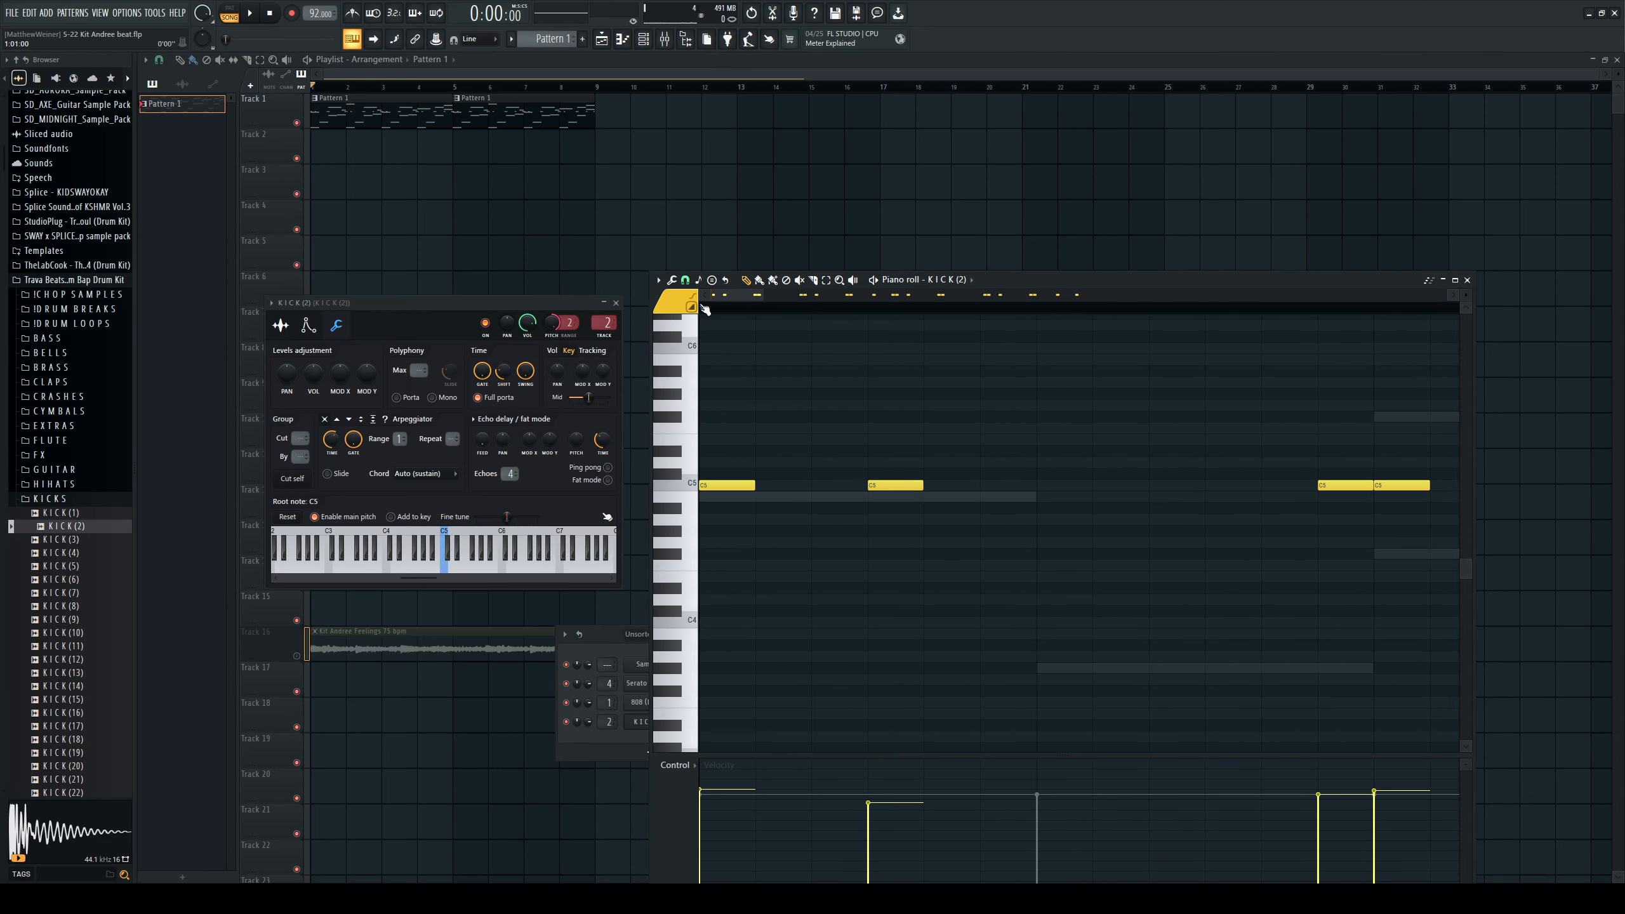
scroll(746, 318, down, 3)
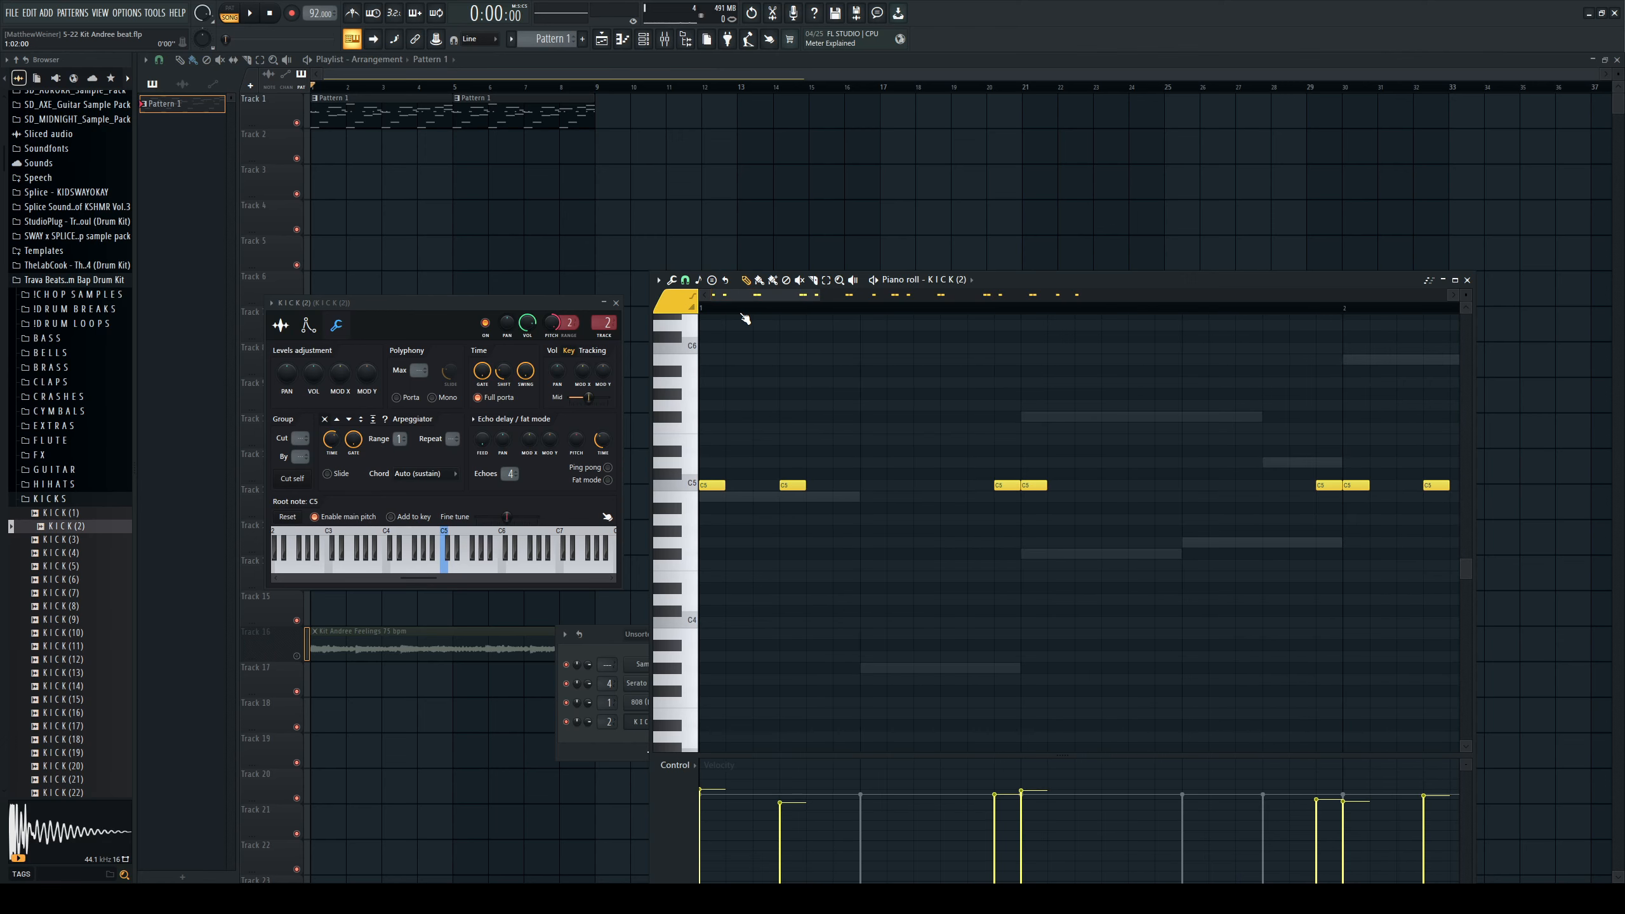
scroll(771, 298, down, 3)
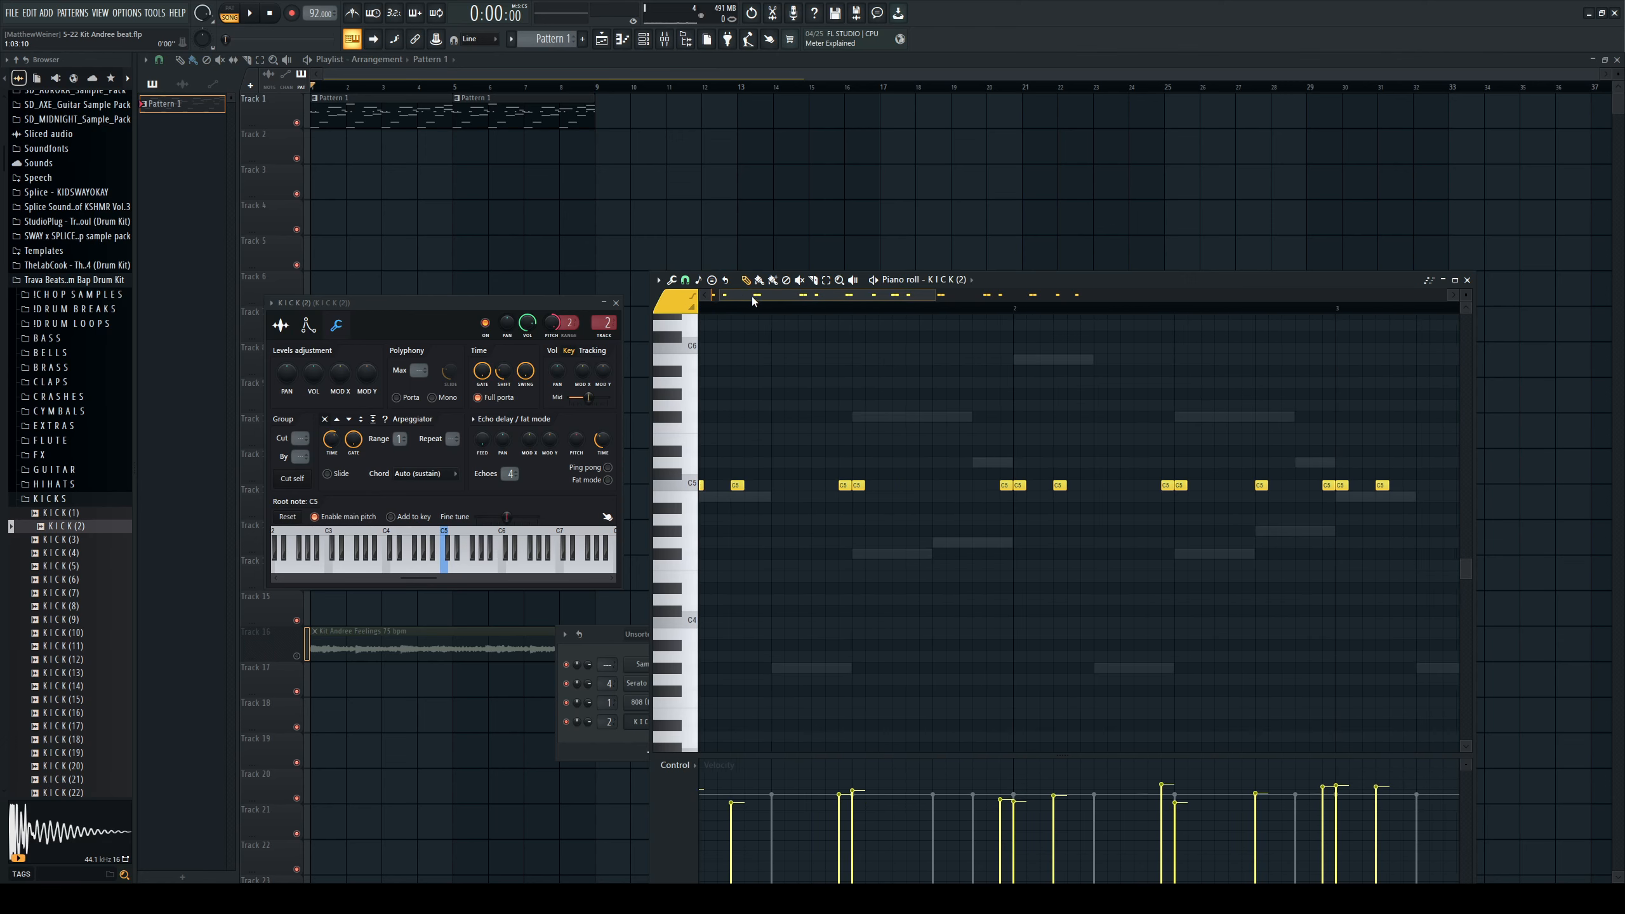
mouse_move(752, 296)
mouse_down()
mouse_move(790, 304)
mouse_move(737, 302)
mouse_up()
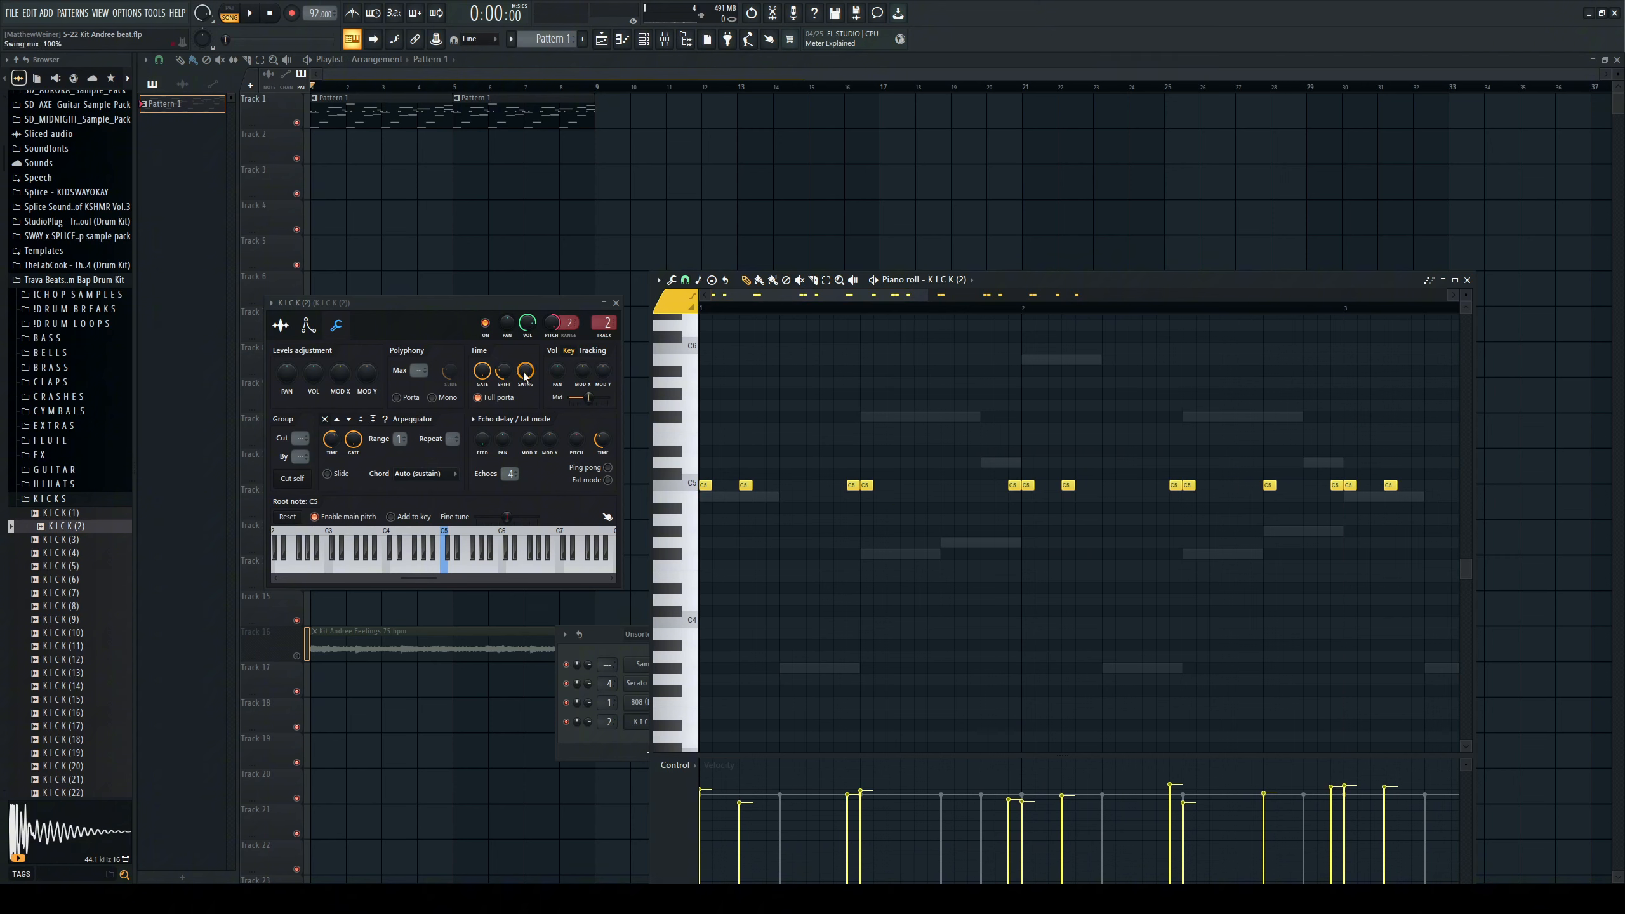
drag(504, 372, 508, 359)
key(space)
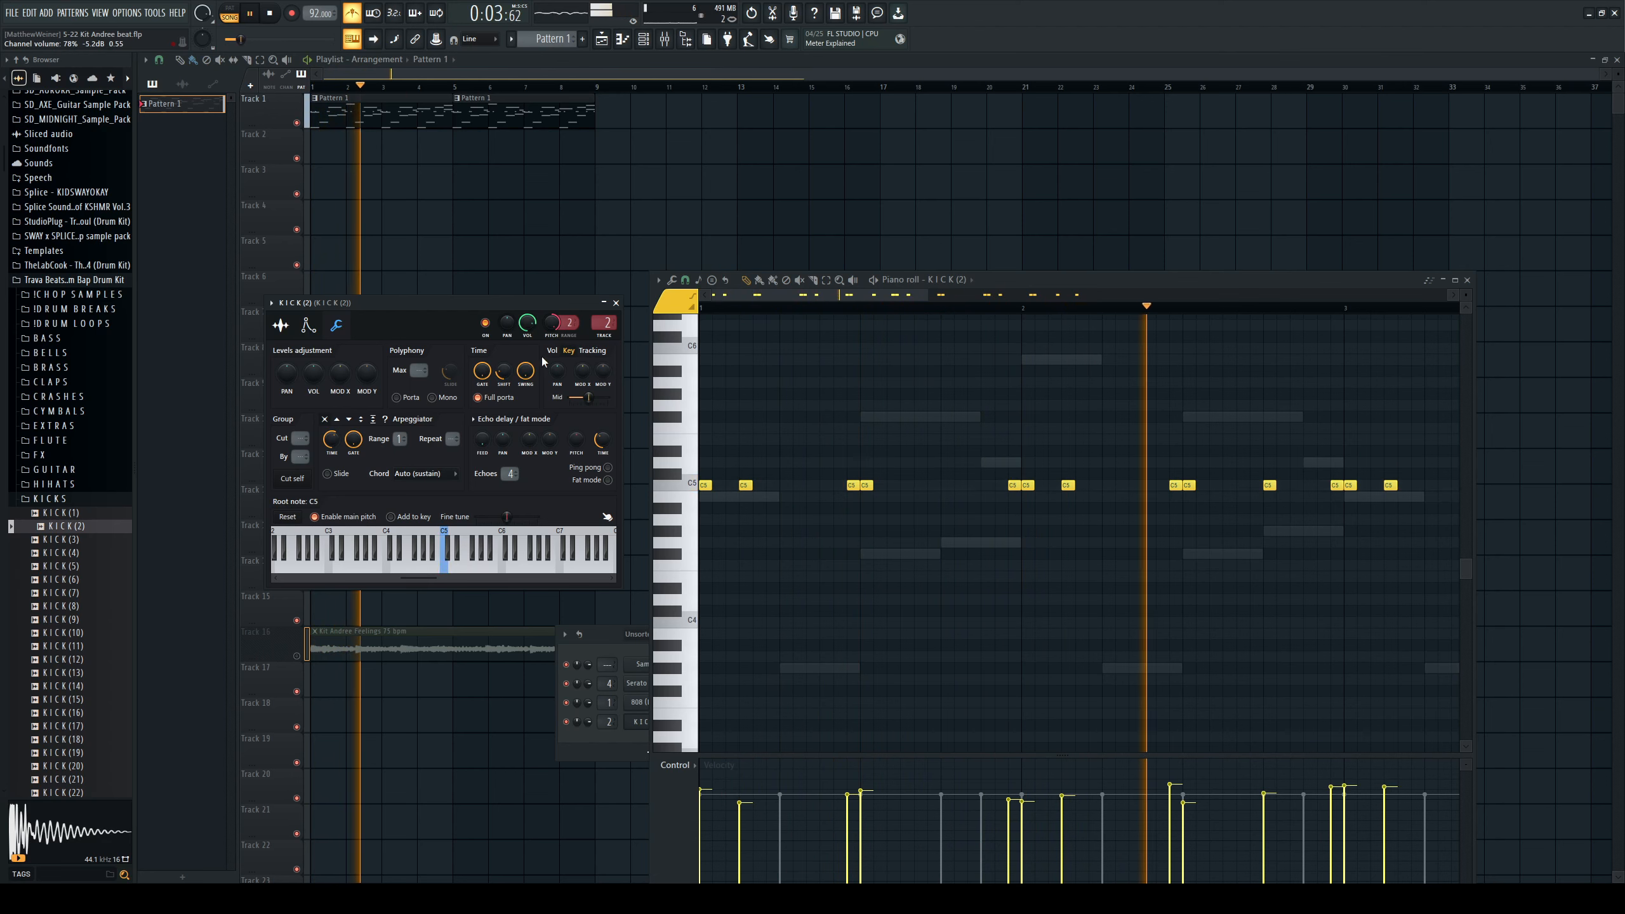
drag(503, 371, 504, 376)
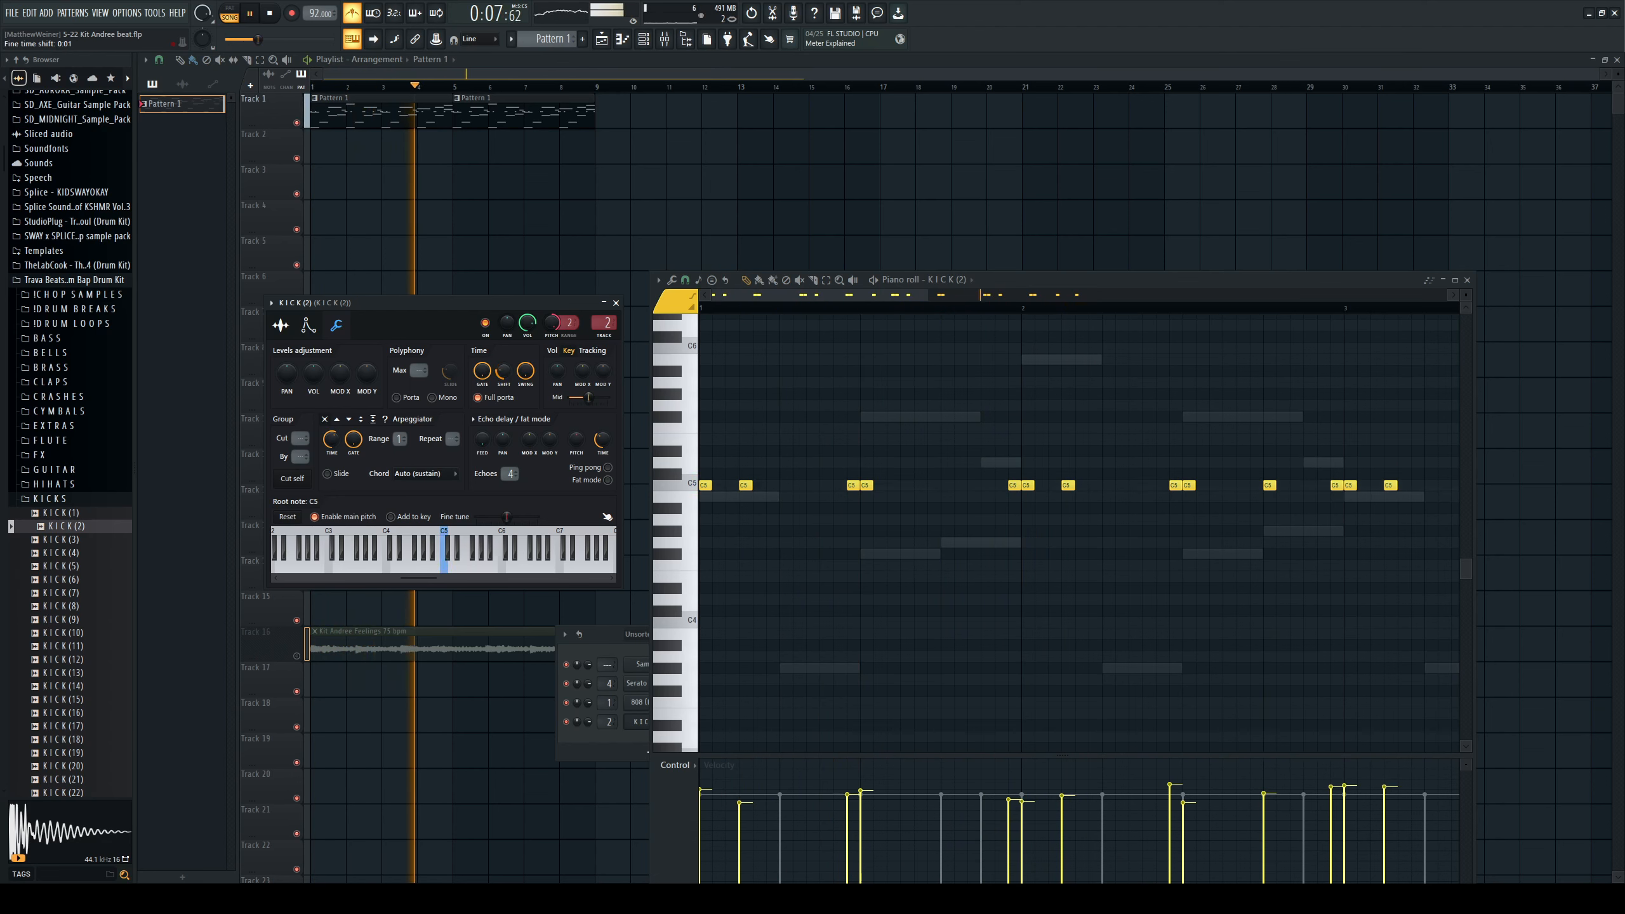
key(space)
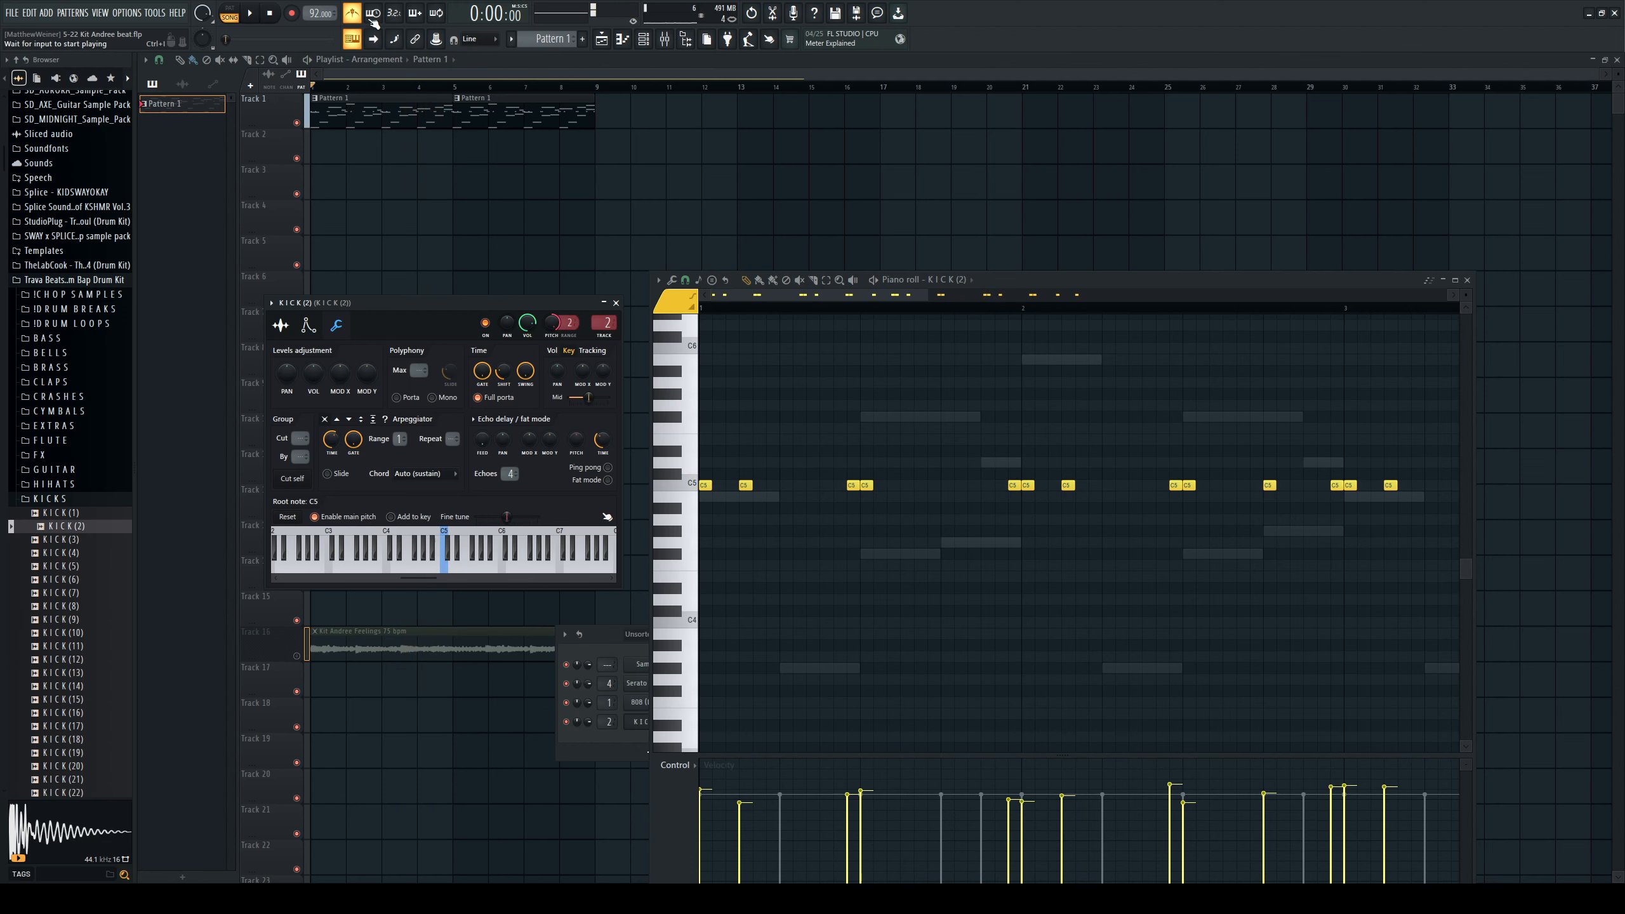
Close the kick's channel settings and piano roll.
click(617, 303)
drag(999, 286, 762, 201)
click(1227, 195)
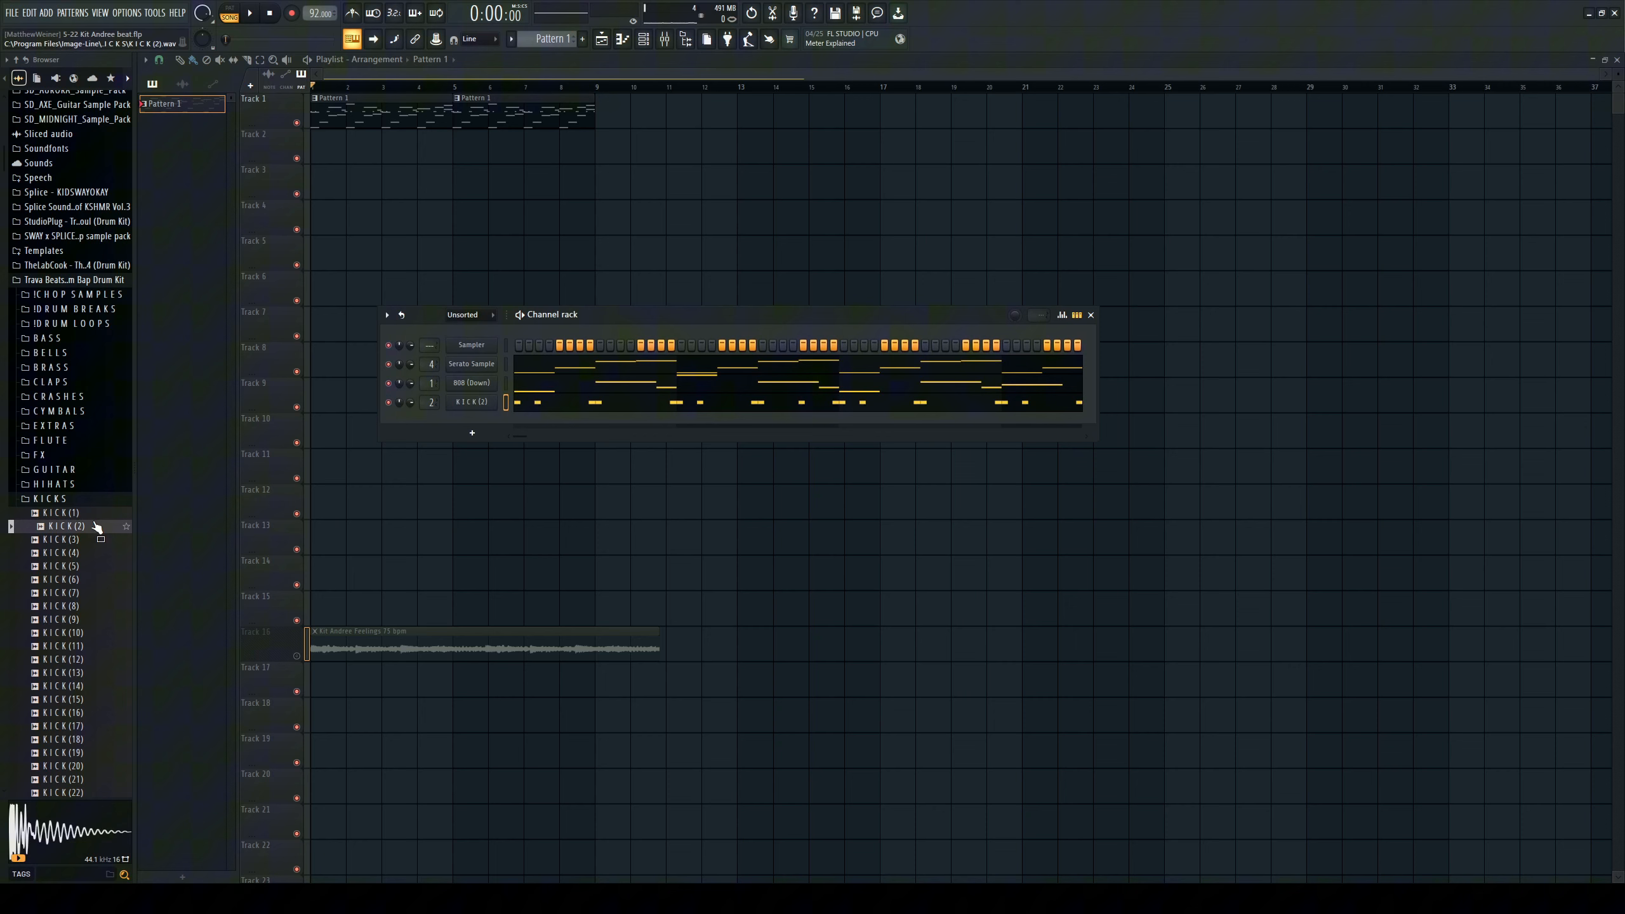
Load SNARE (1) from the Trava Beats drum kit's SNARES folder into a new channel.
click(74, 500)
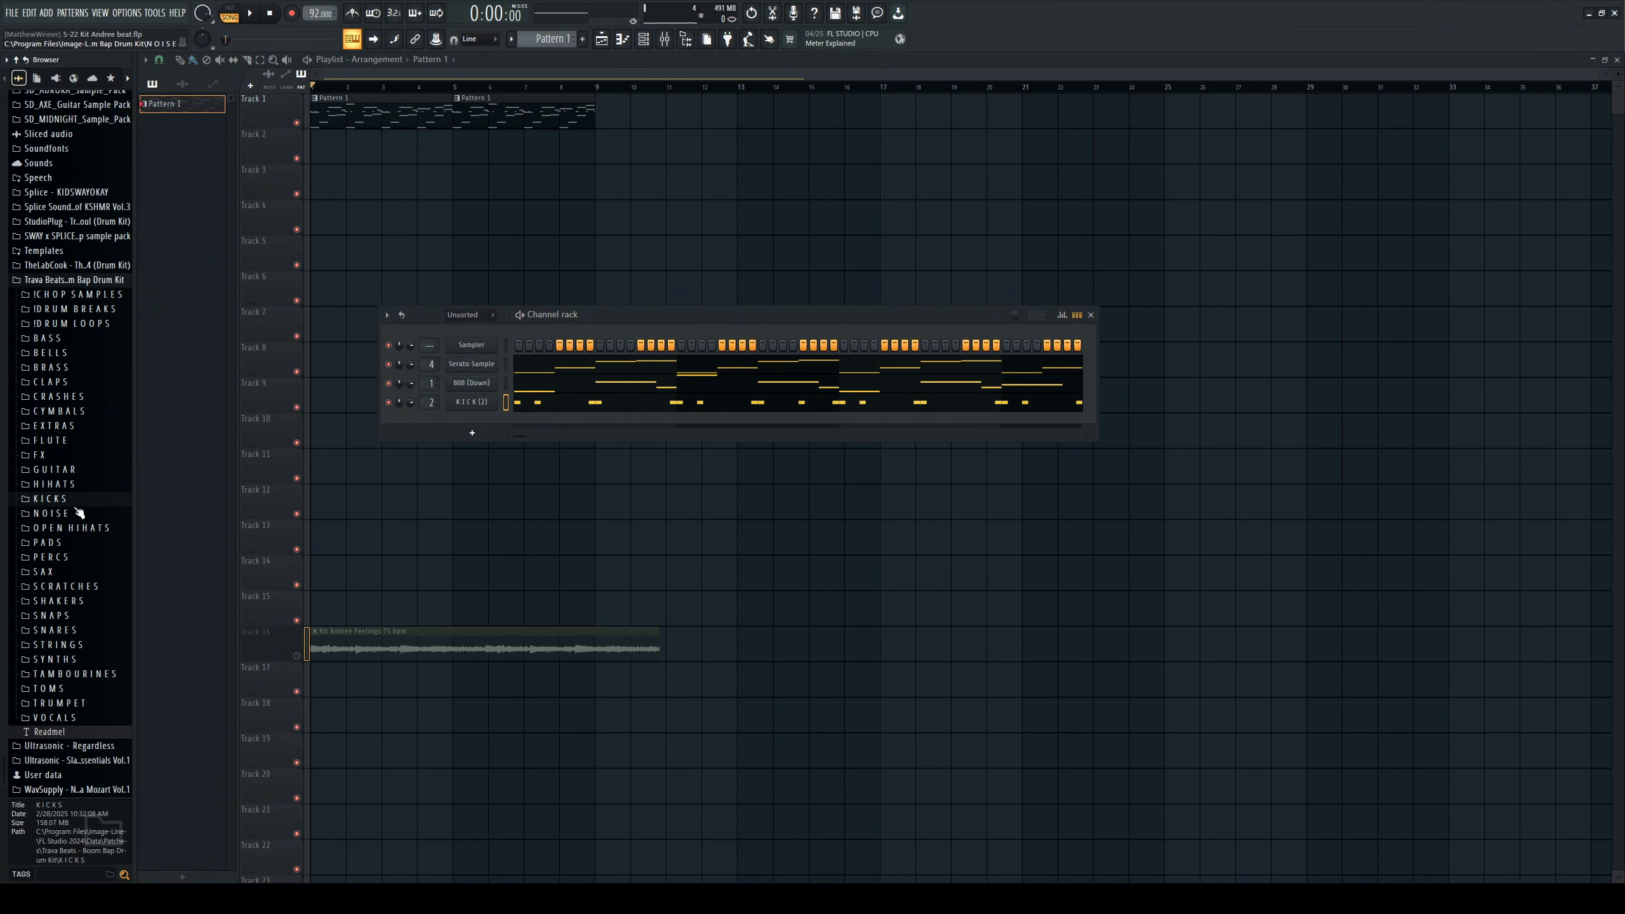
click(53, 633)
click(68, 645)
middle_click(68, 645)
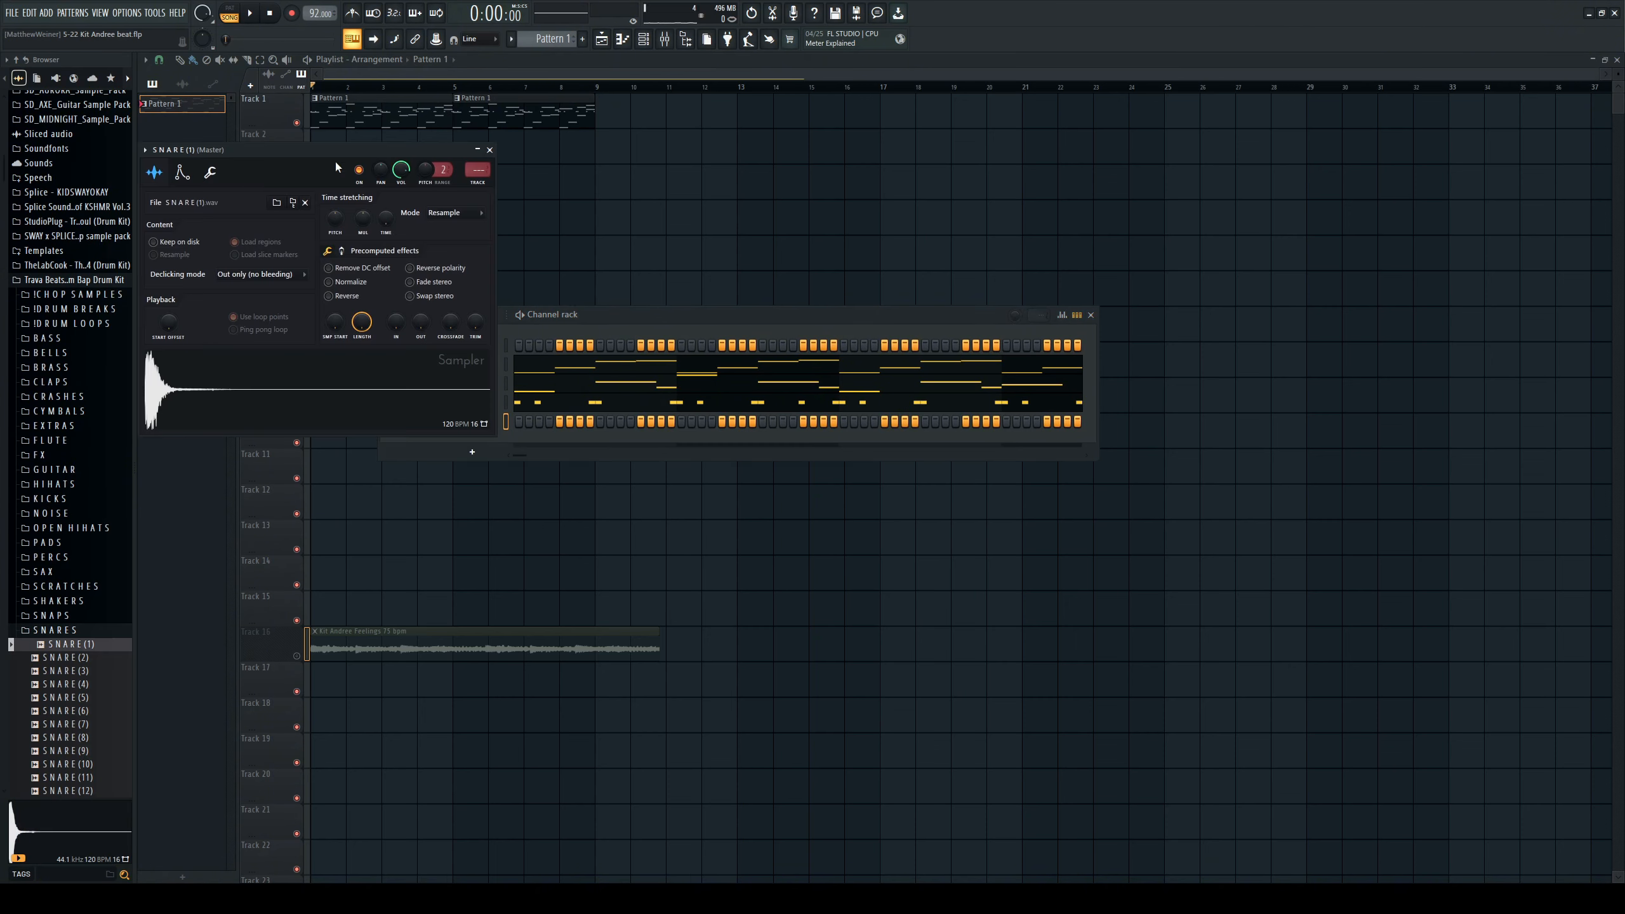
Set the SNARE (1) channel's time Shift to 0:01 and assign the channel to mixer track 3.
click(210, 172)
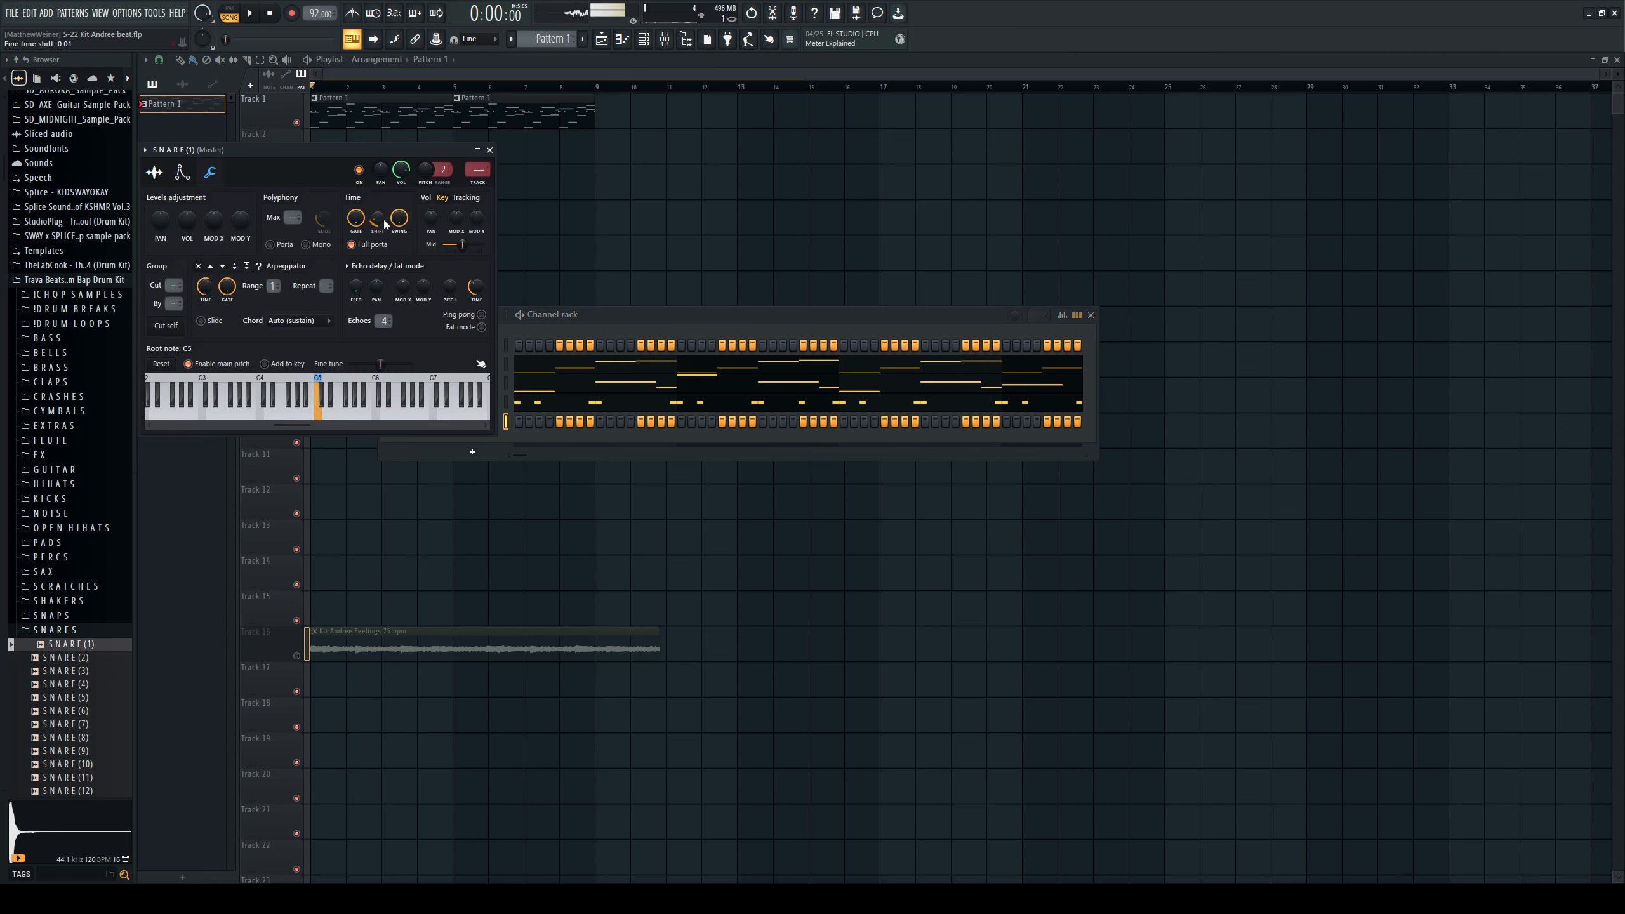
double_click(487, 176)
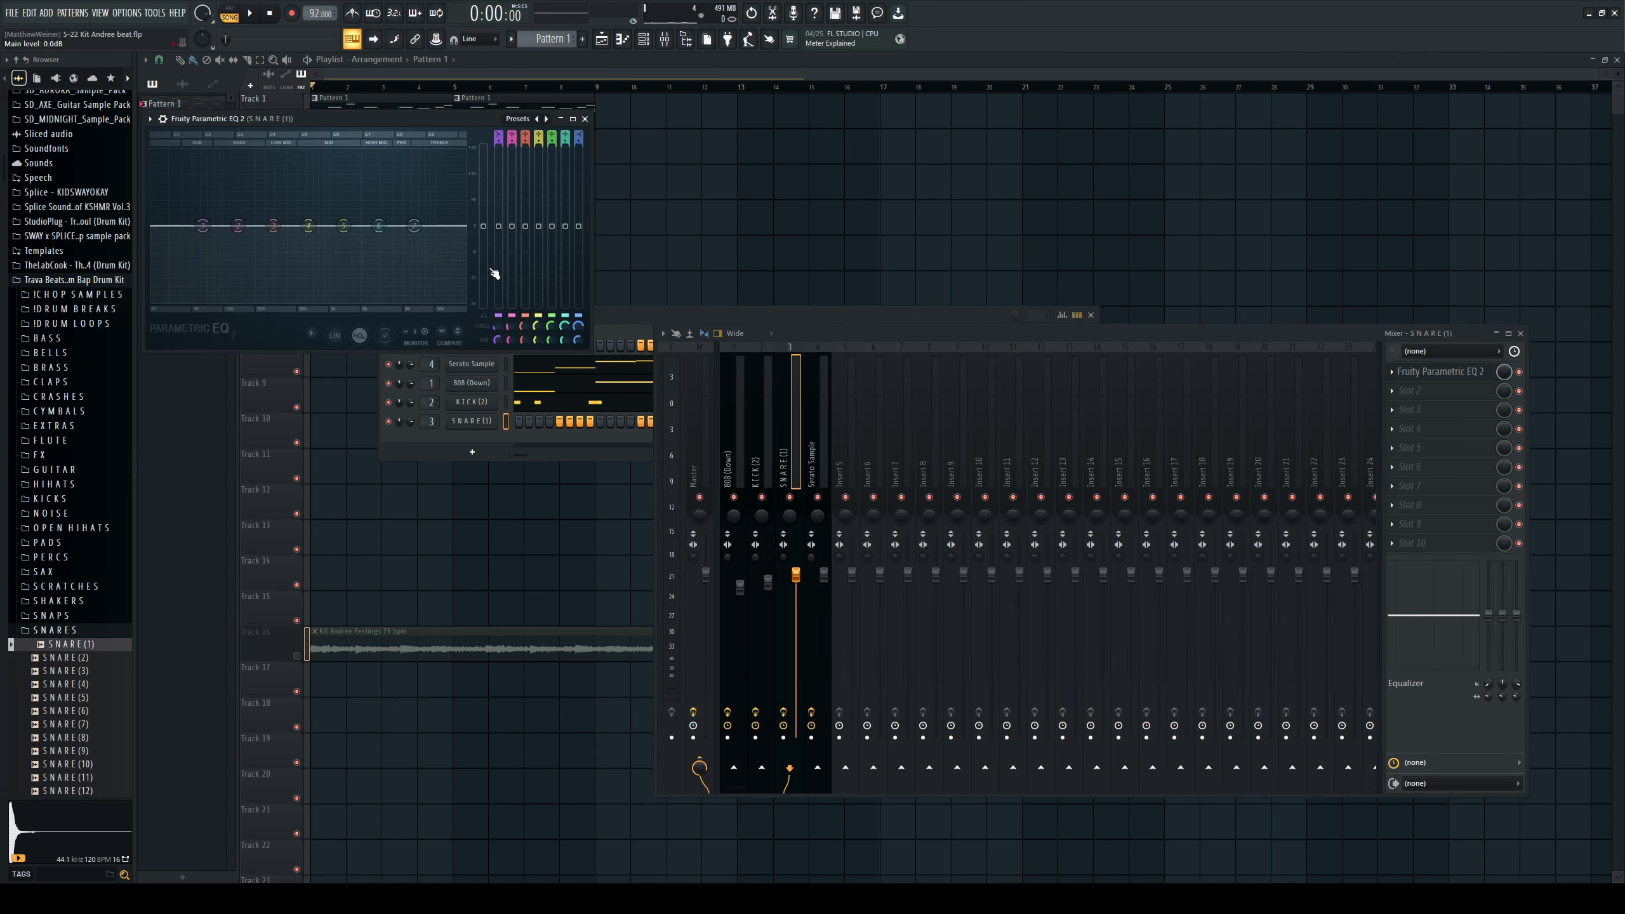
Shape the snare with Fruity Parametric EQ 2, cutting the lows, boosting around 200 Hz and slightly dipping the mids.
drag(378, 226, 378, 225)
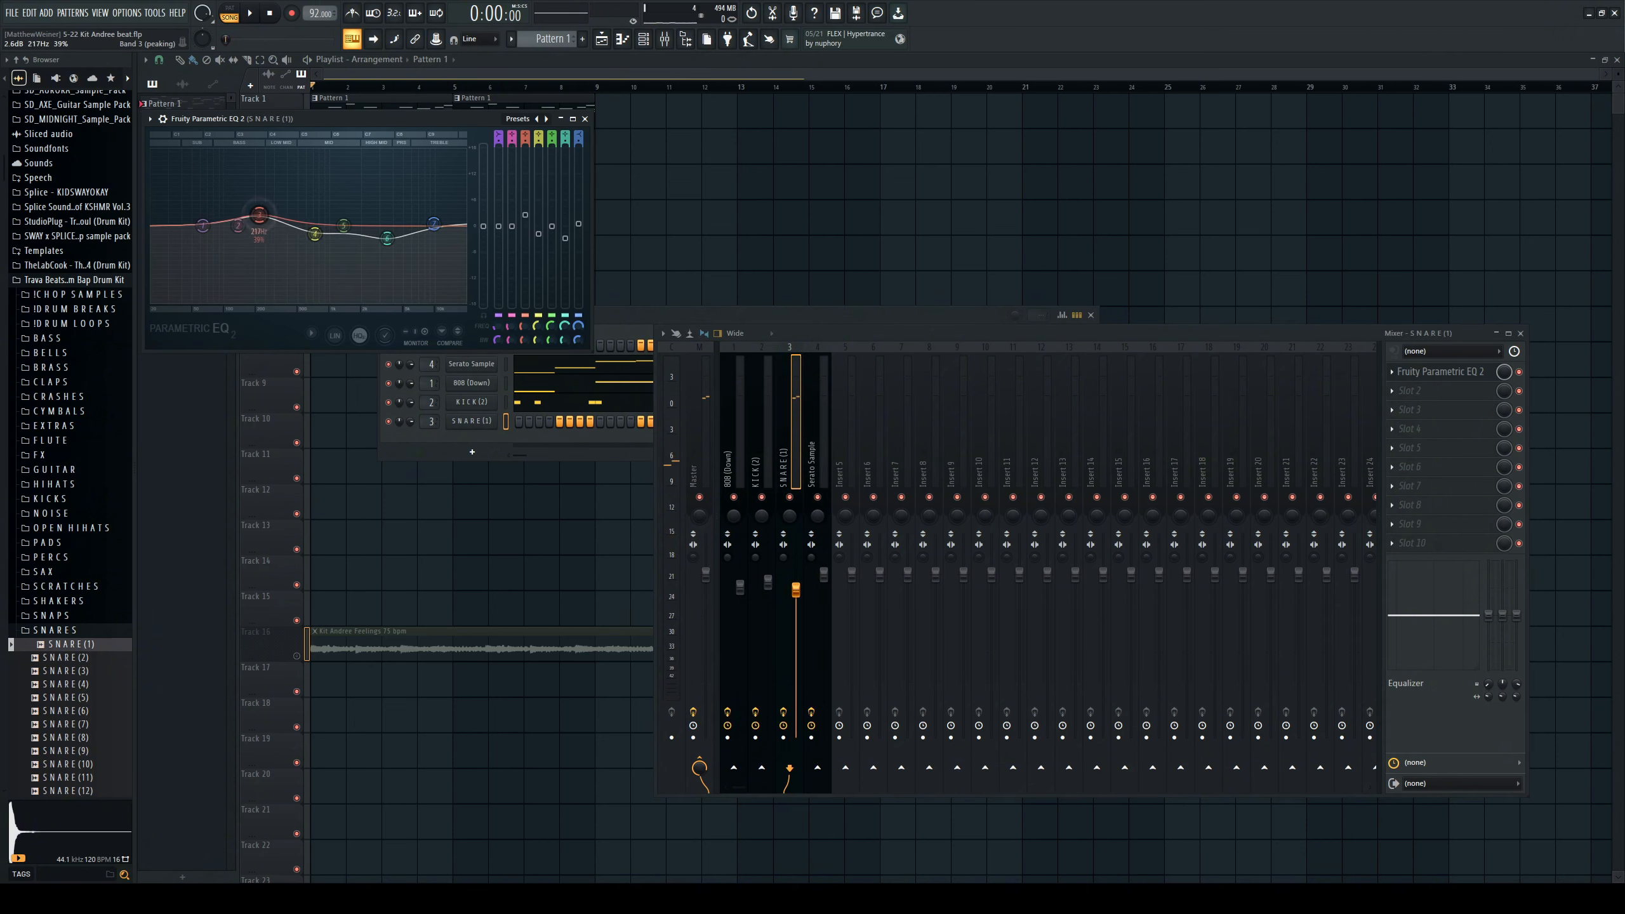
drag(259, 214, 183, 299)
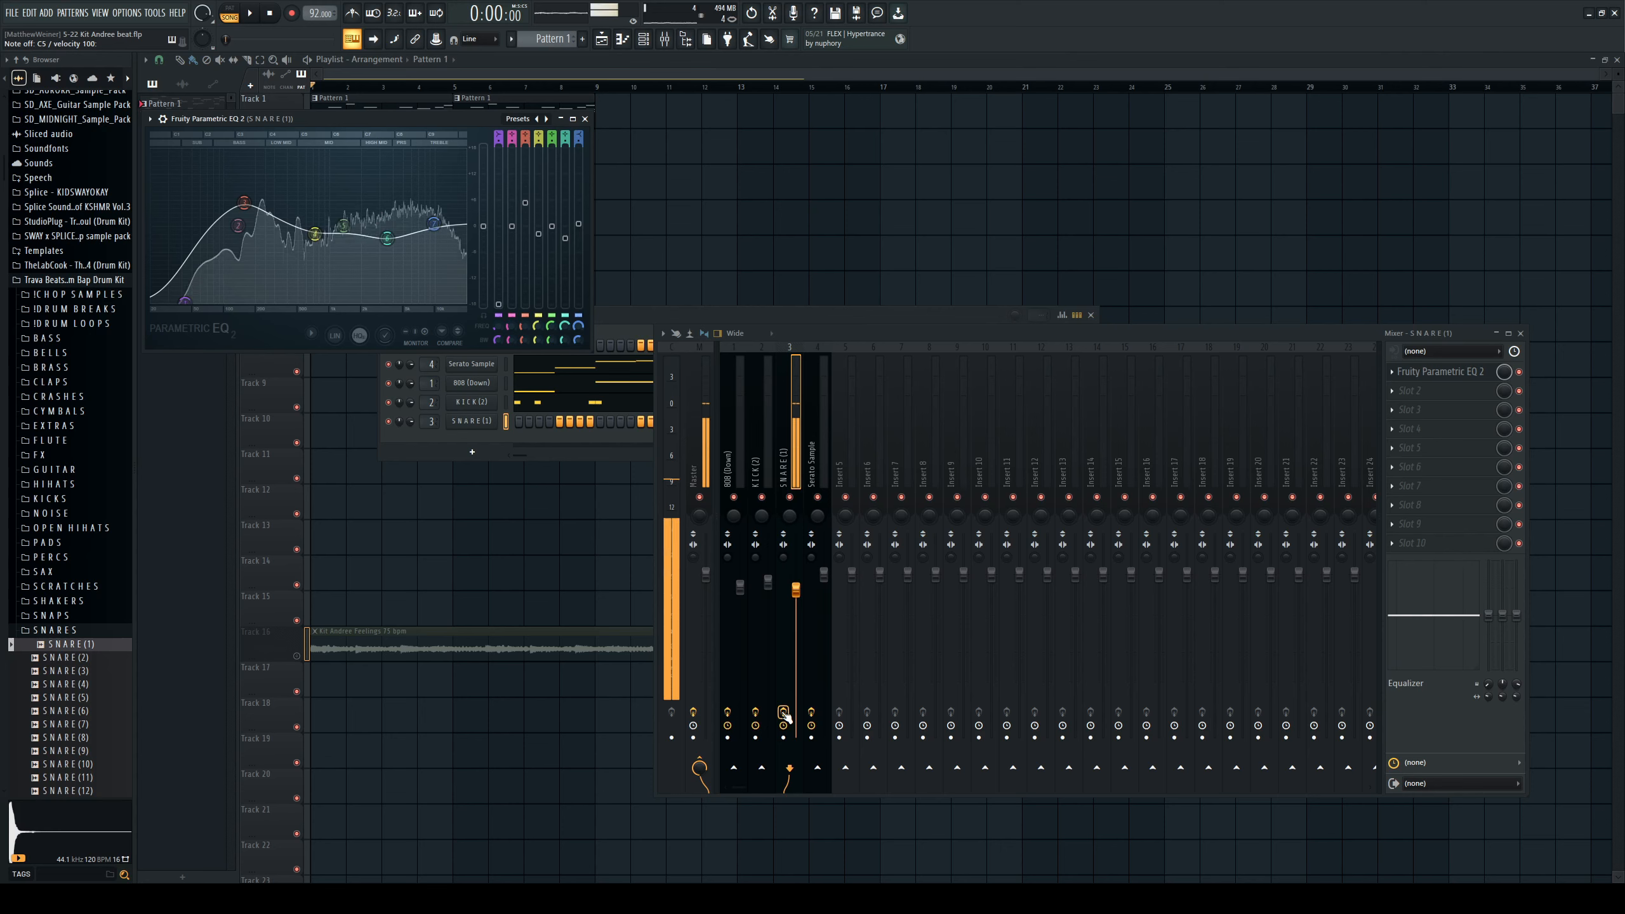
Create a ROOM REVERB mixer track with ValhallaVintageVerb at 100% Mix, set its Decay to 0.69 s and lower its fader.
click(845, 768)
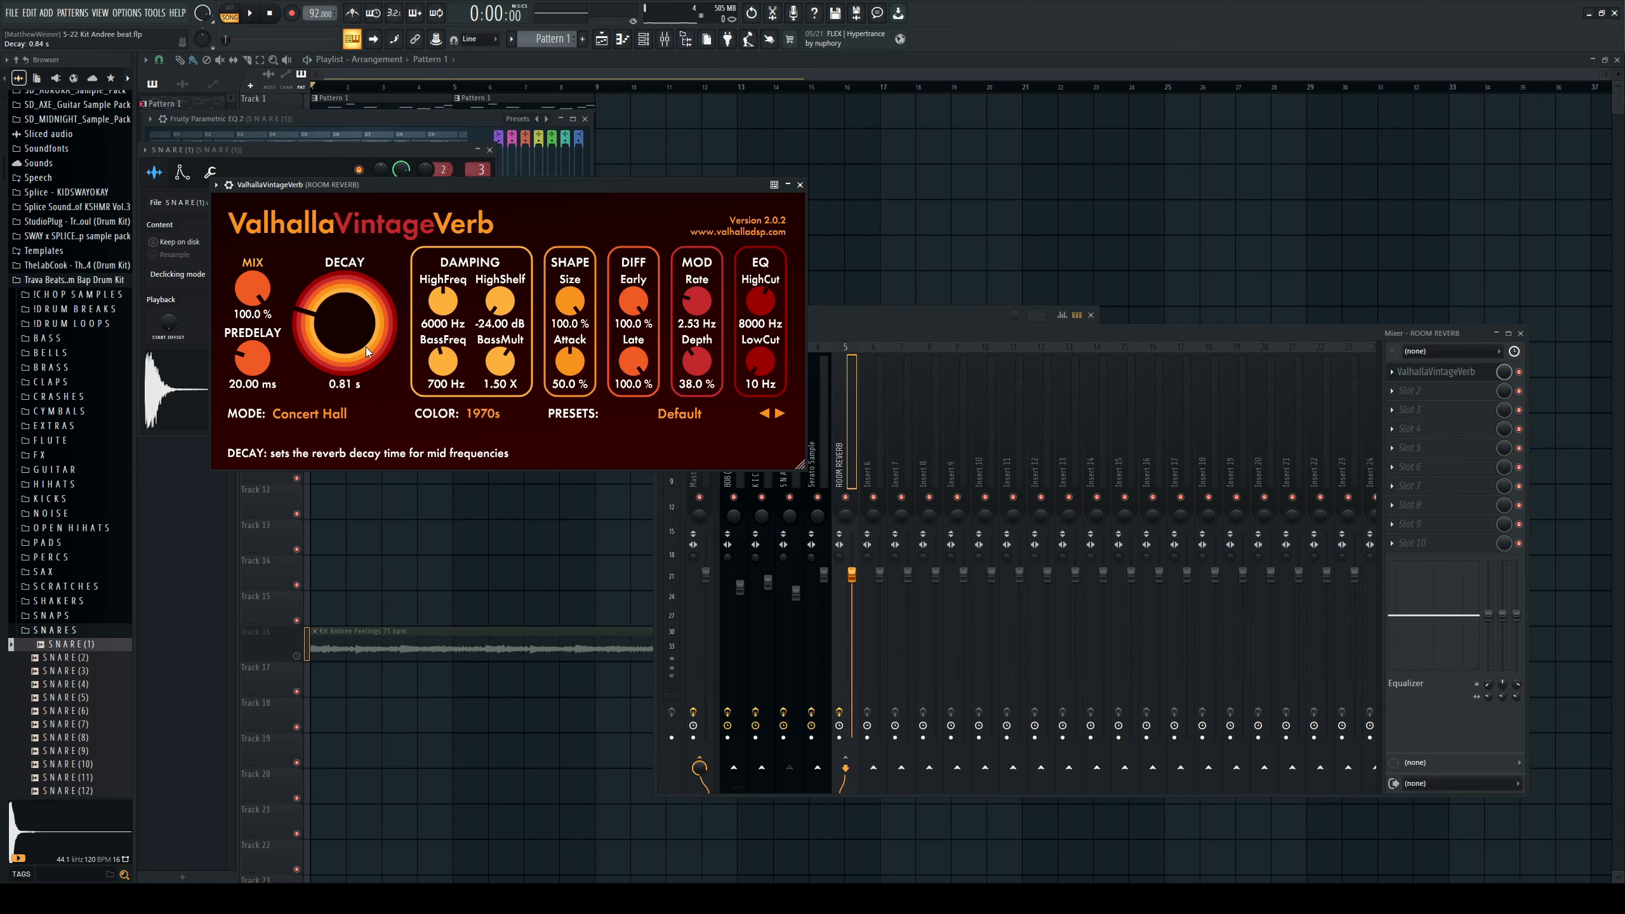
scroll(363, 347, up, 4)
click(851, 576)
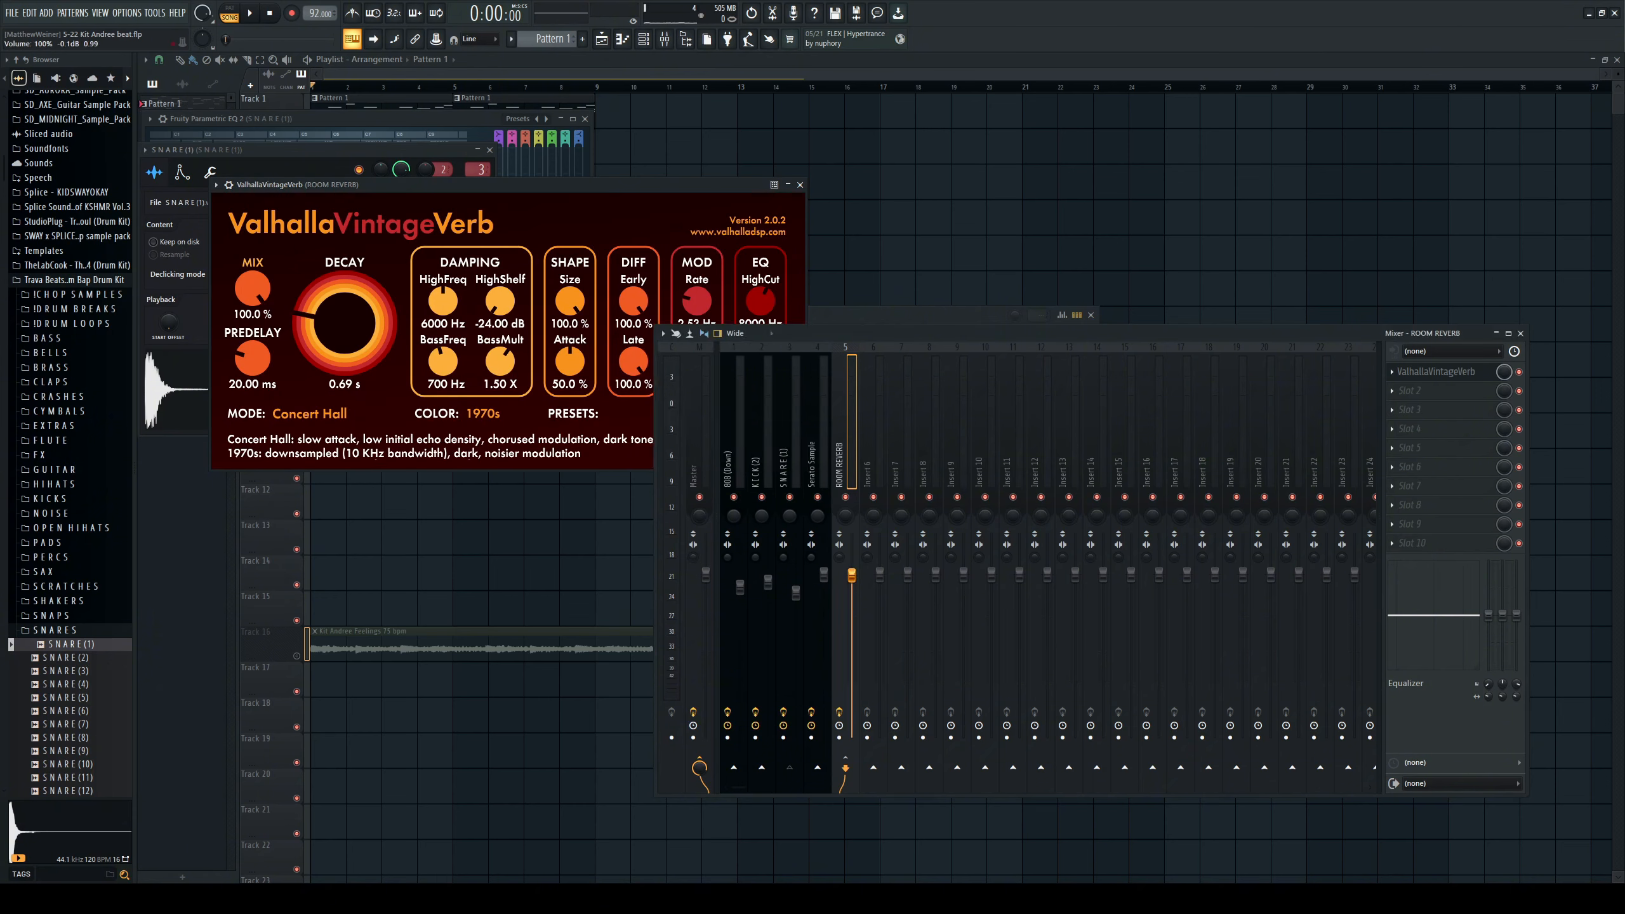
Set the reverb's damping to BassFreq 100 Hz, BassMult 0.25 X and HighFreq 2980 Hz, and audition the snare in the beat.
drag(443, 364, 450, 442)
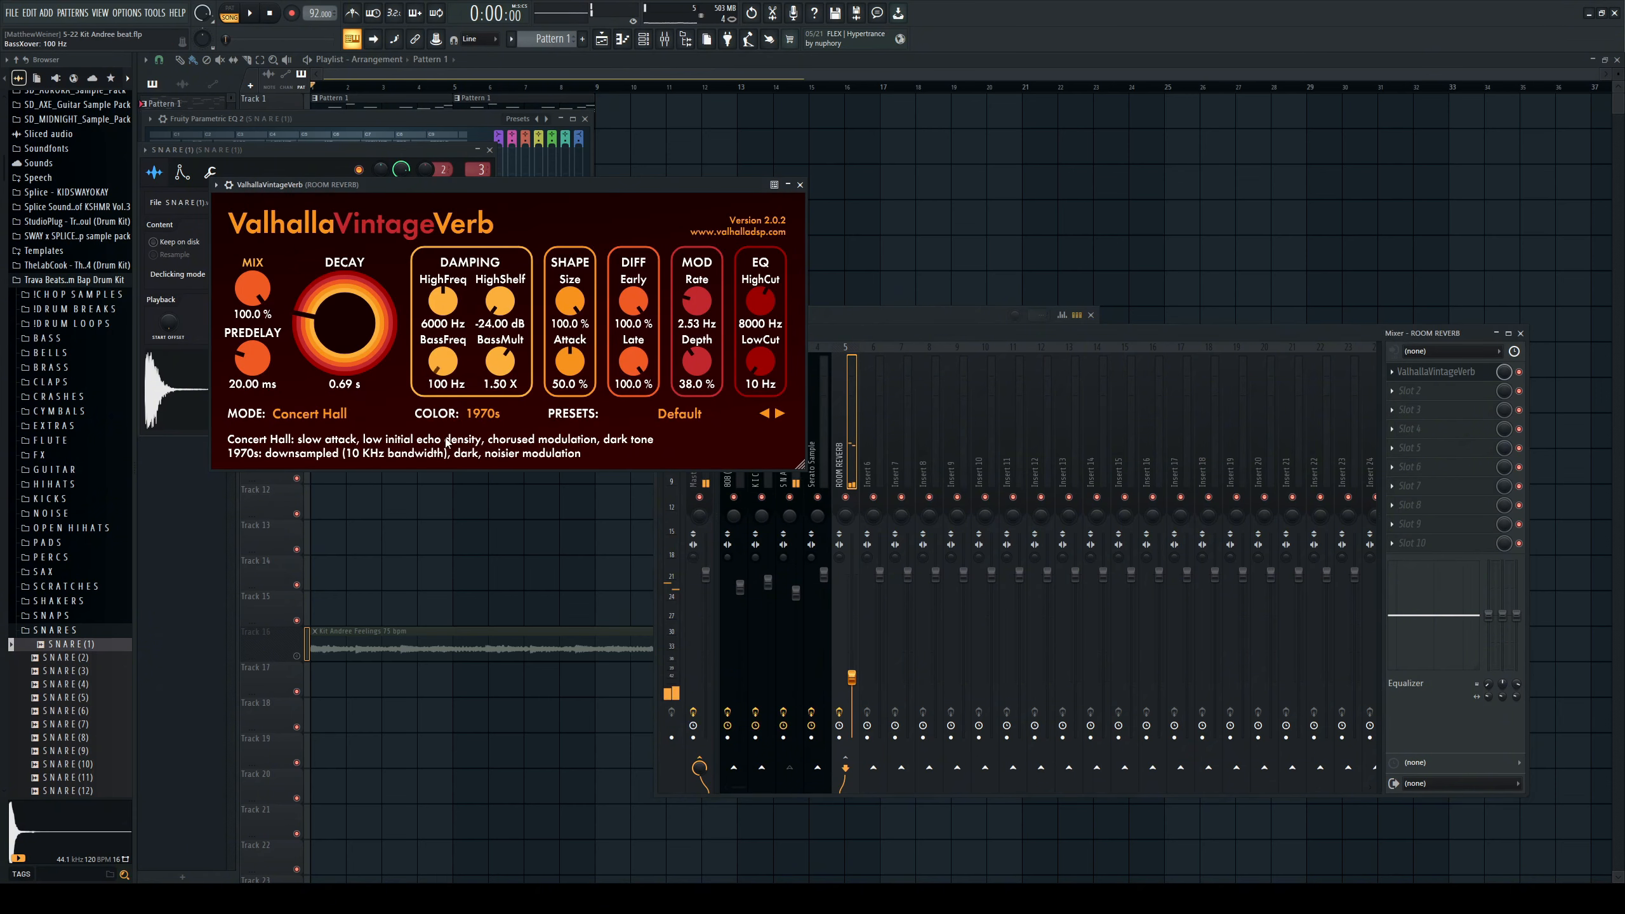
drag(501, 364, 501, 442)
scroll(450, 311, down, 2)
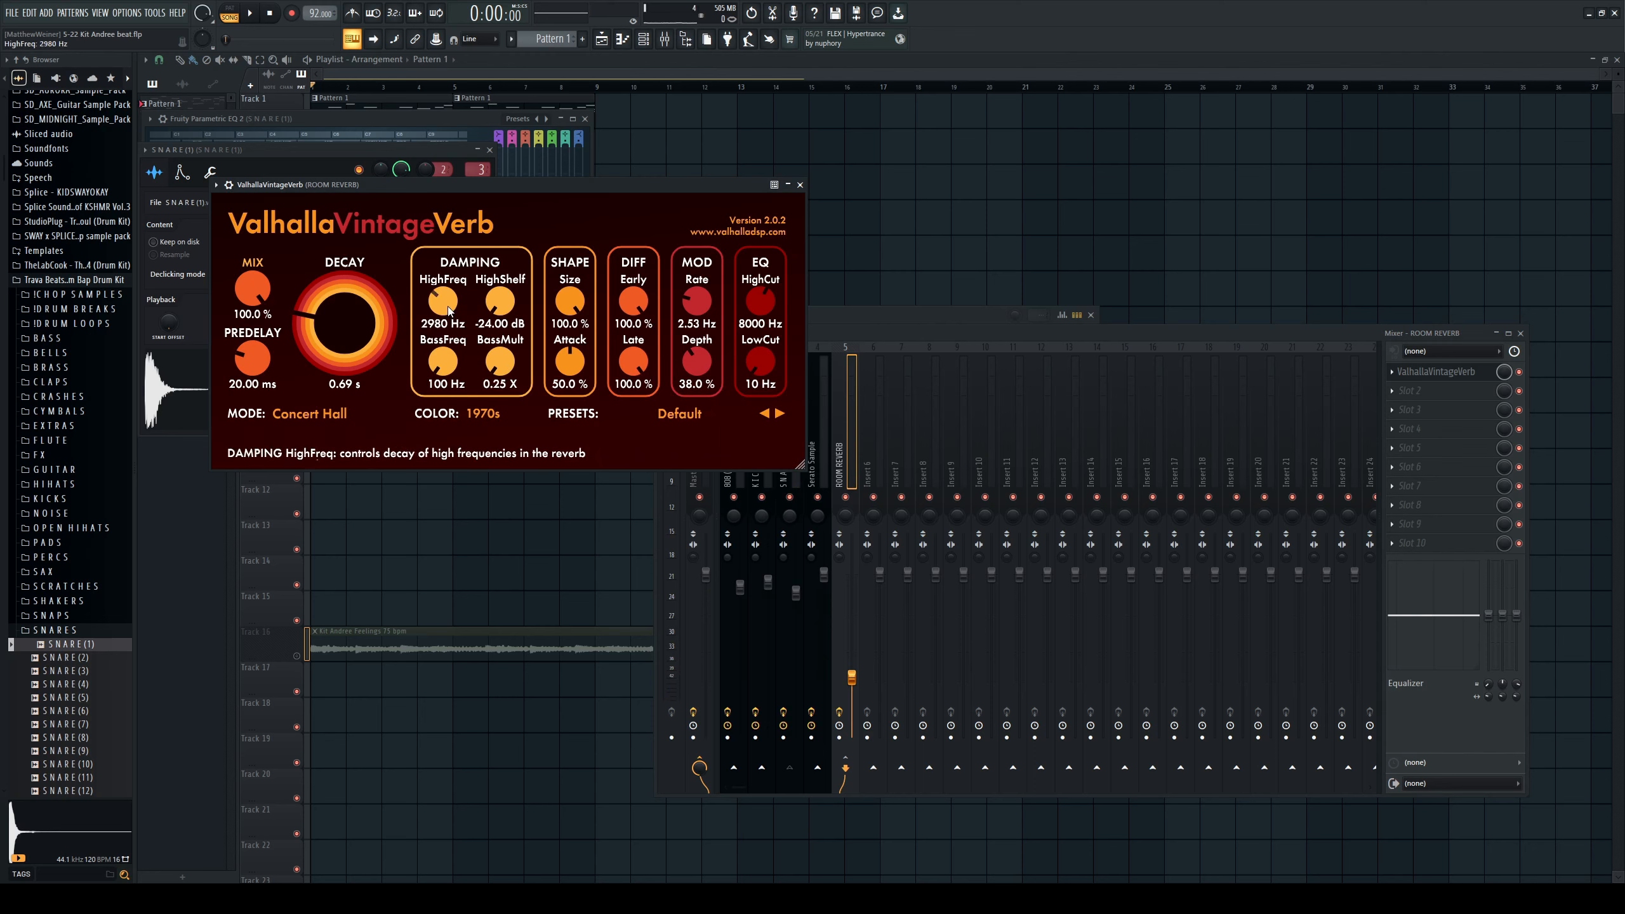
drag(1503, 683, 1502, 679)
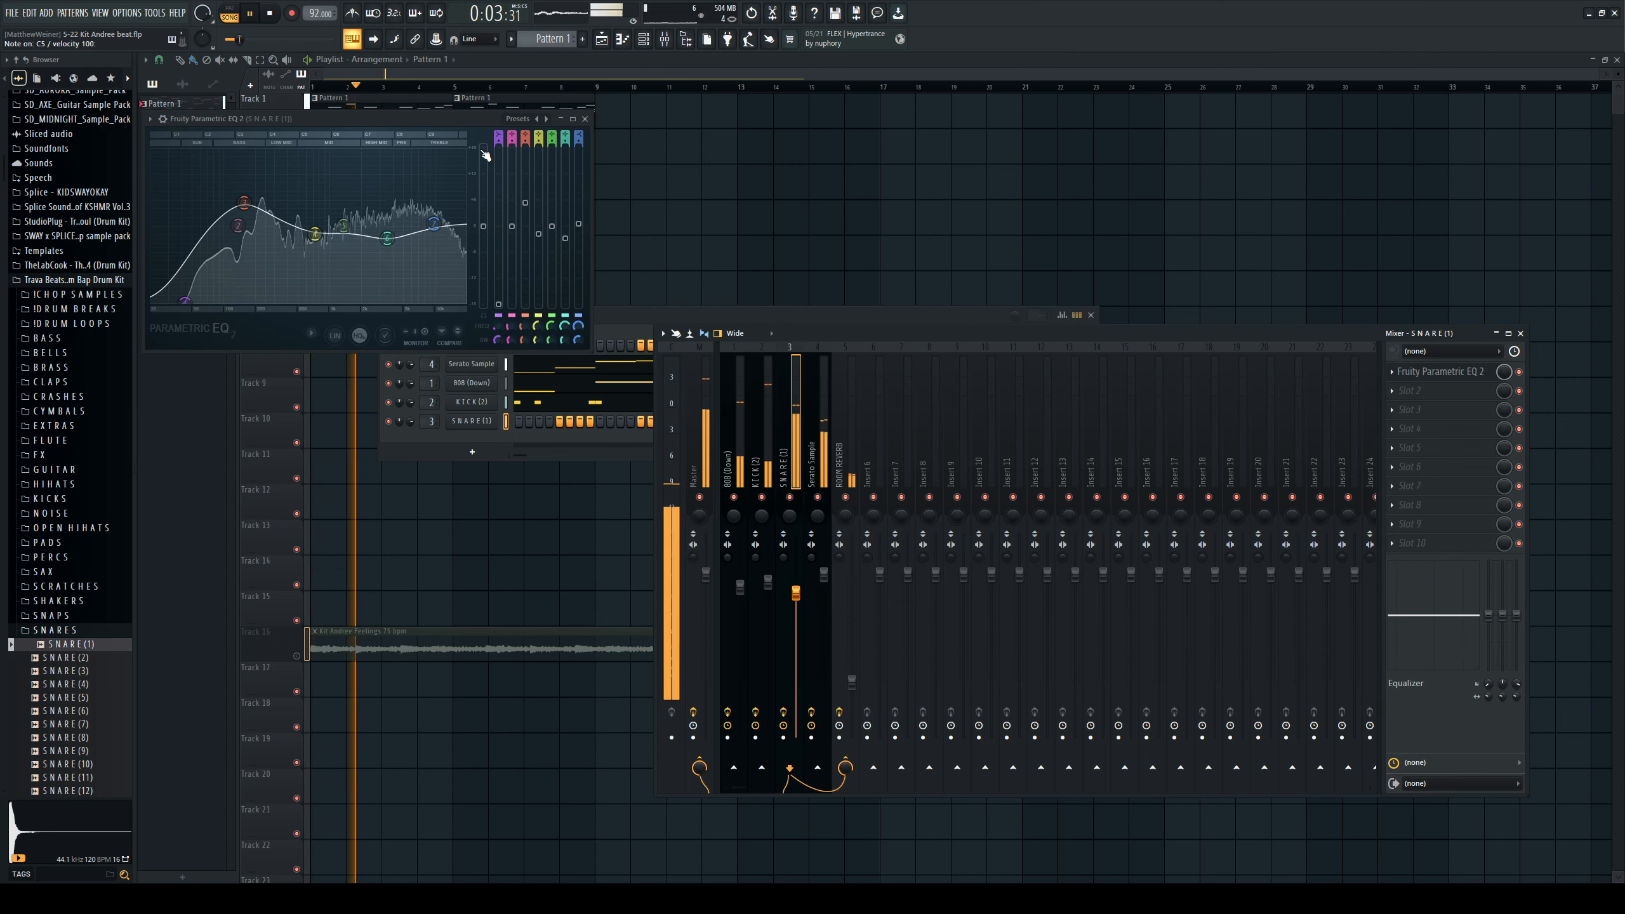
key(space)
Open SNARE (1) in the piano roll and add a C5 hit at 2:13, trying and removing an extra hit near 2:15.
click(431, 434)
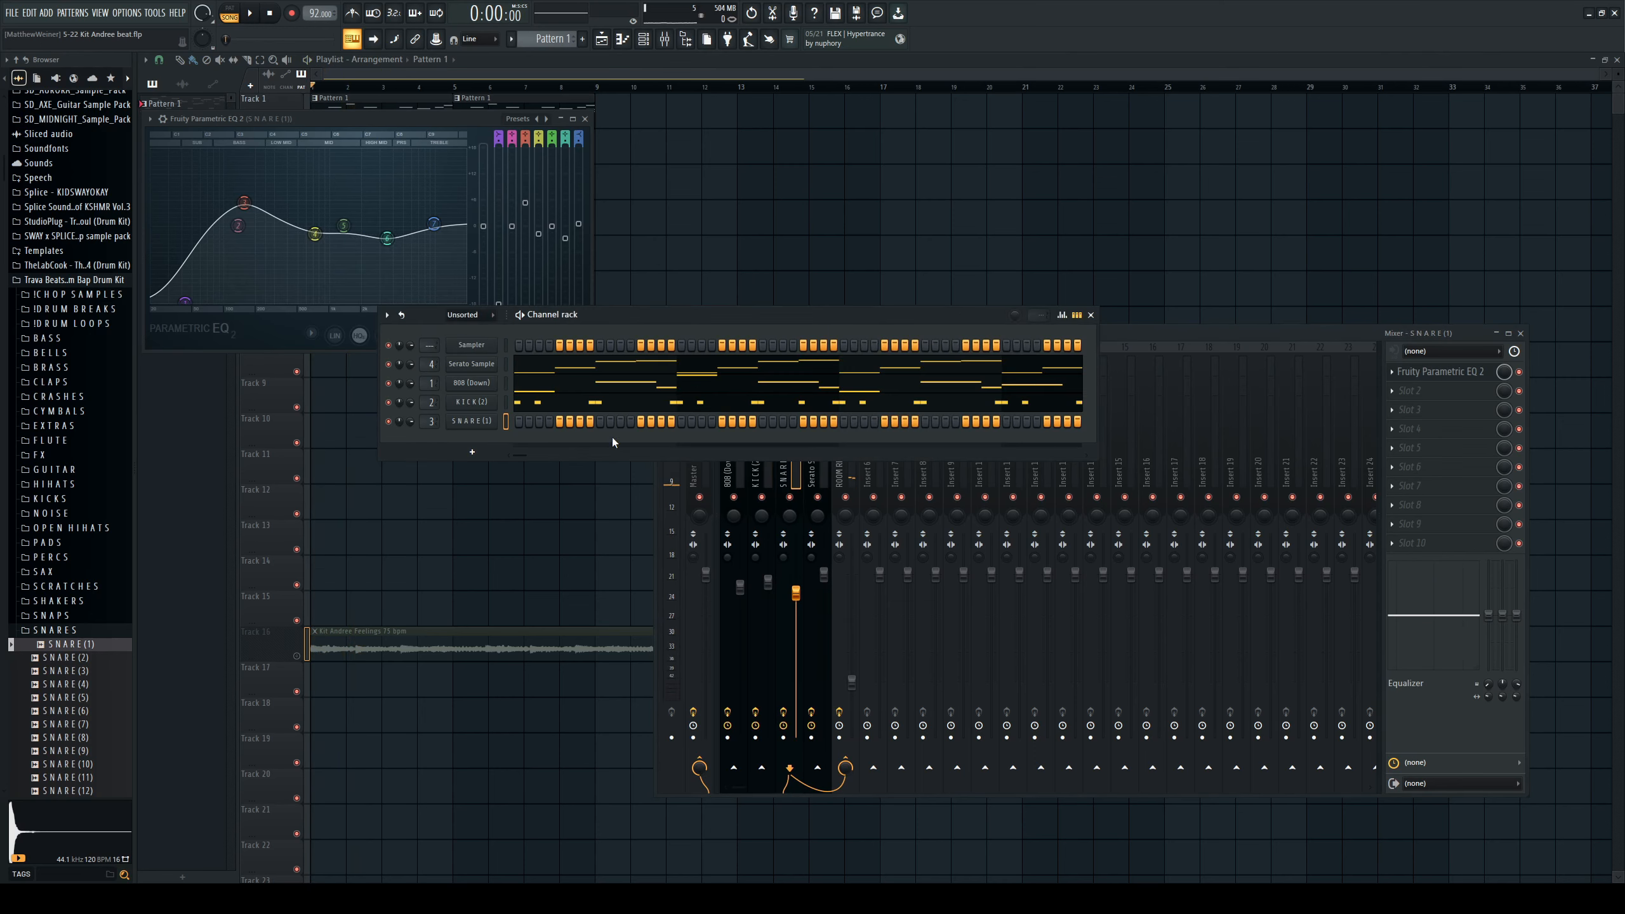
click(624, 42)
key(space)
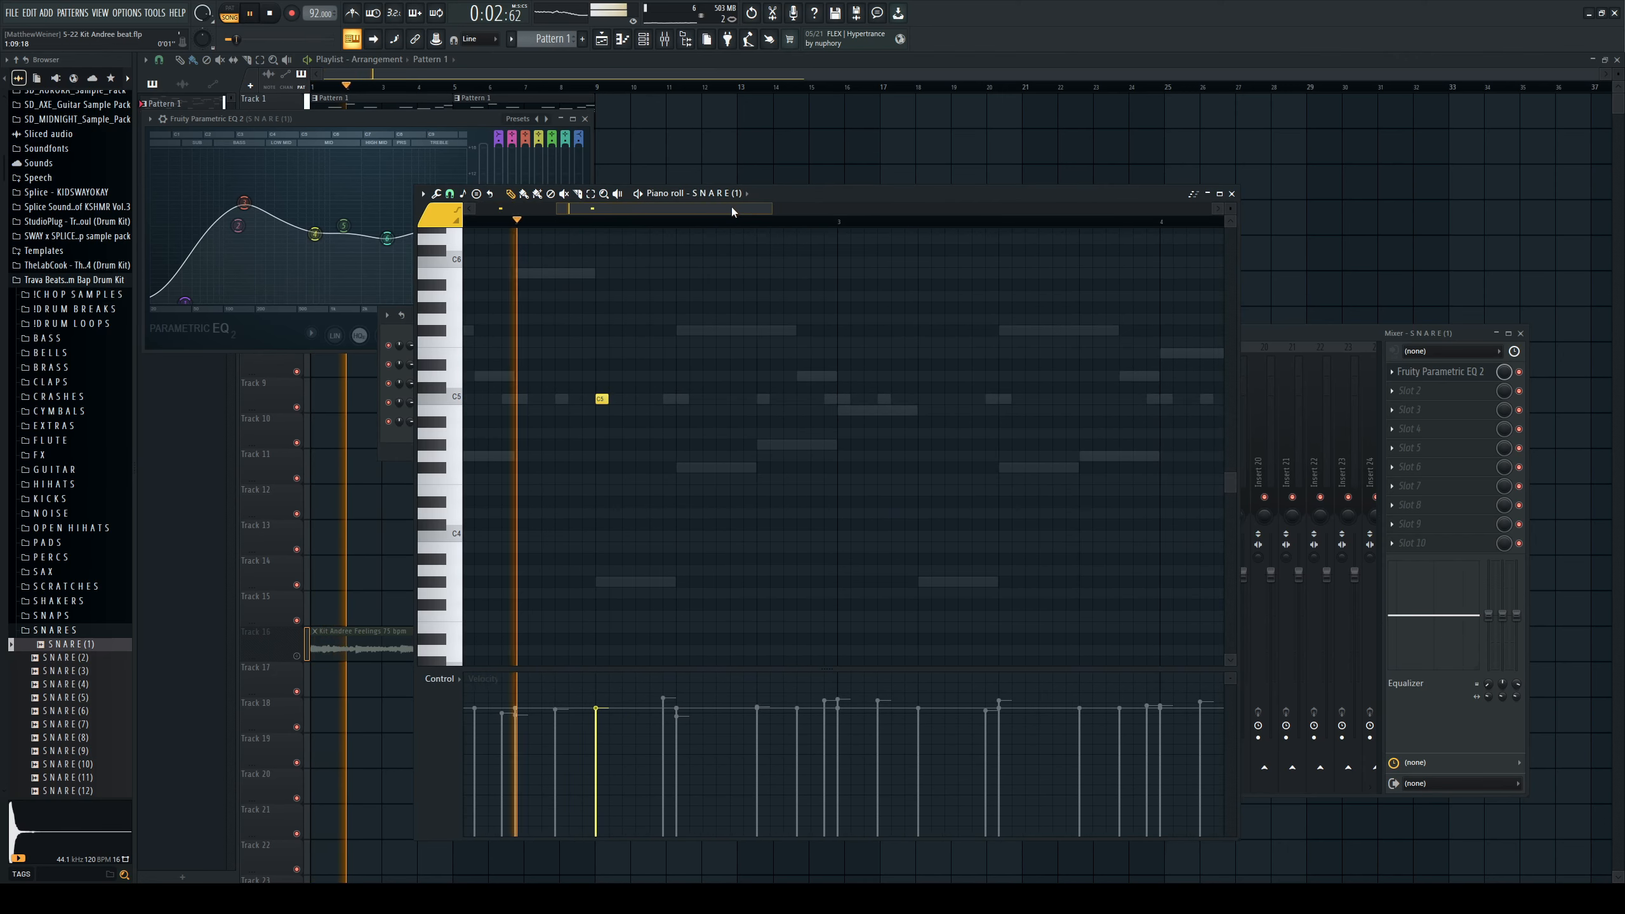
click(745, 399)
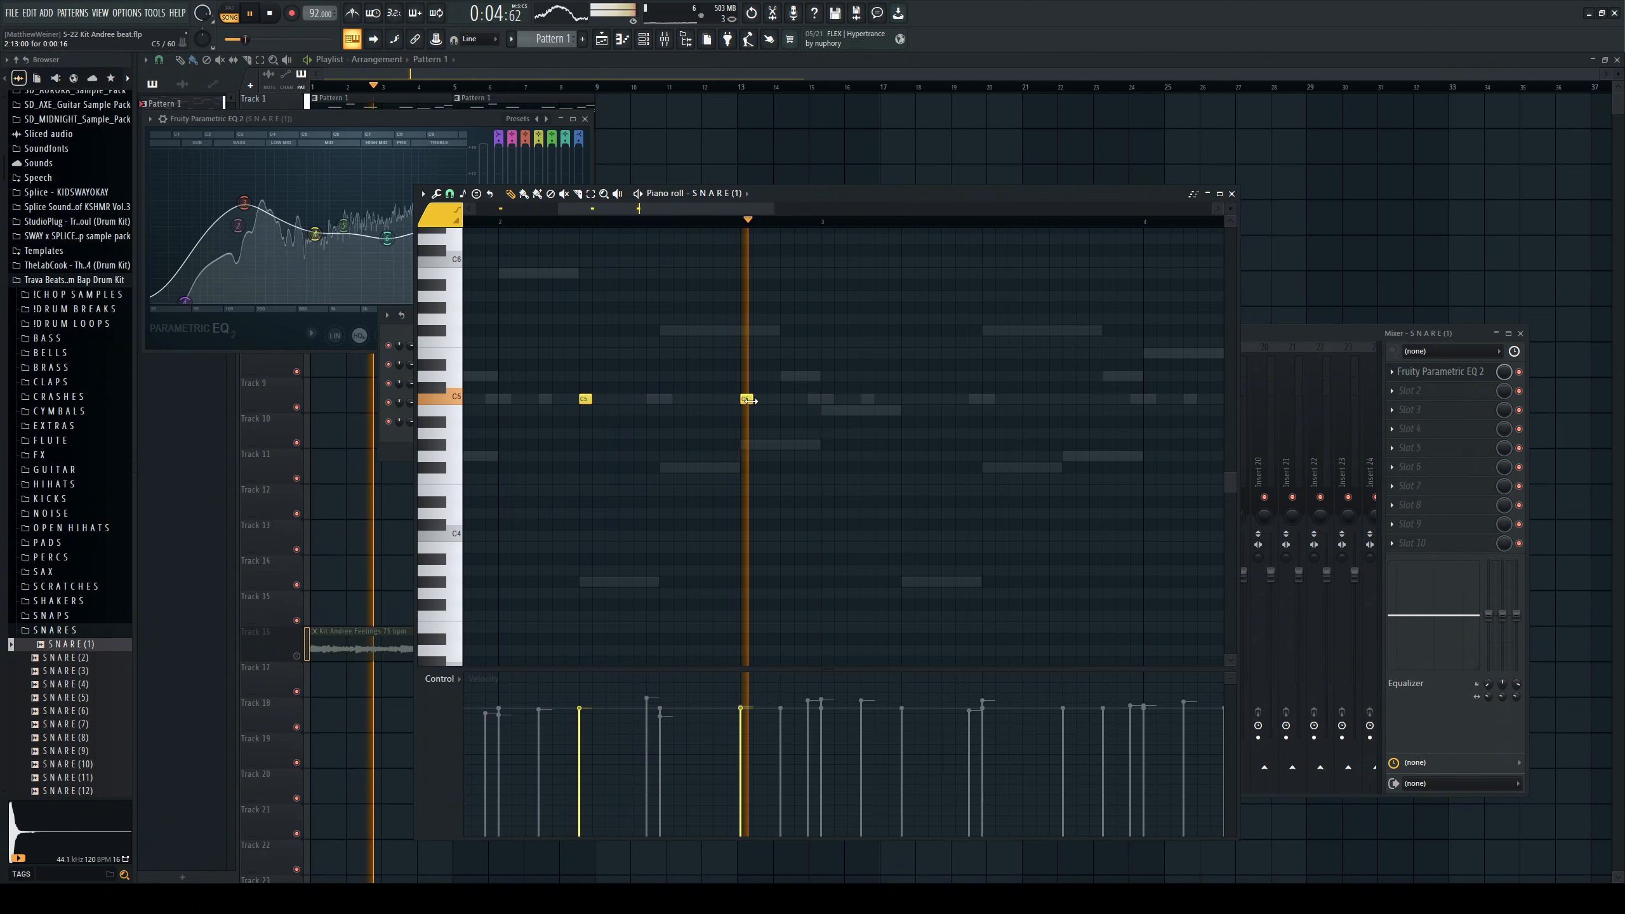
click(785, 399)
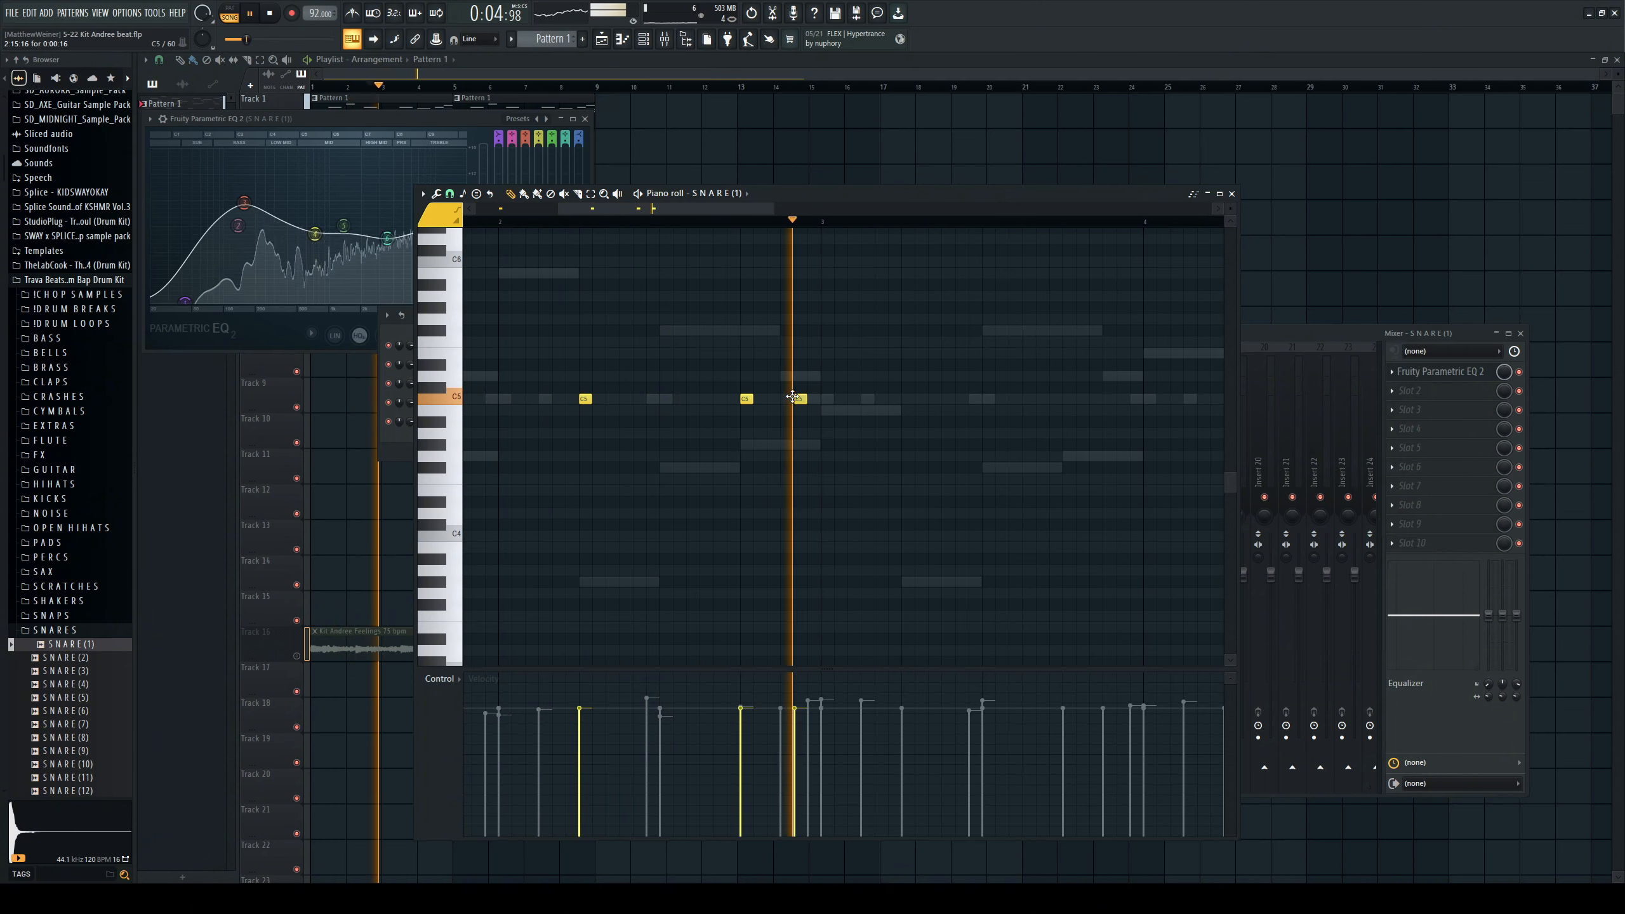
right_click(784, 399)
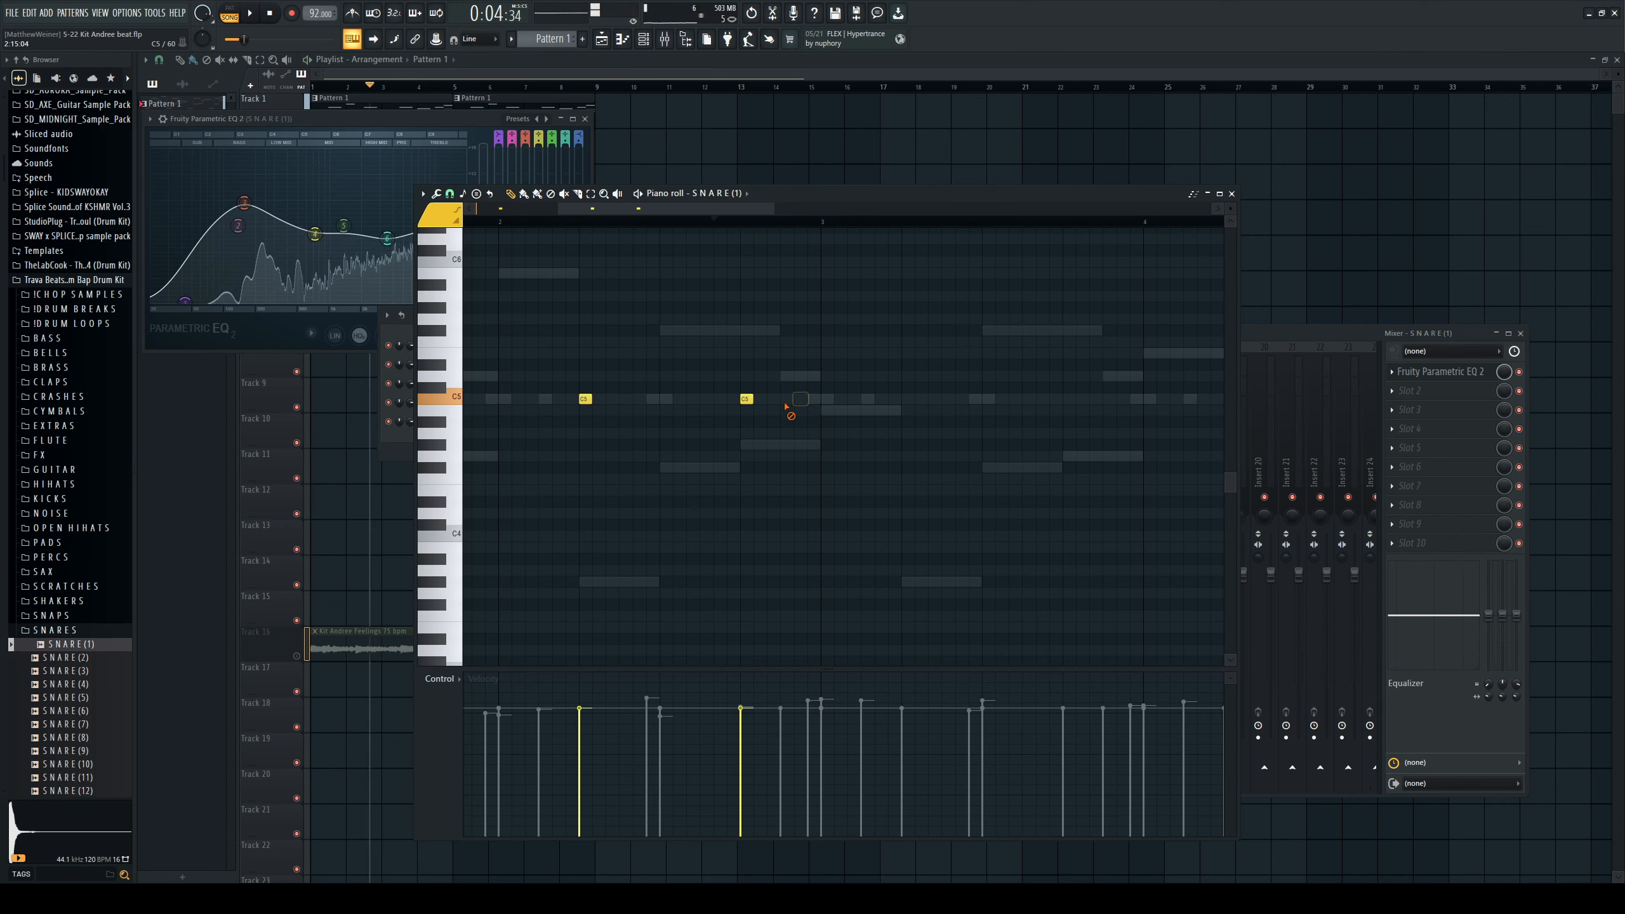
Add a ghost snare hit at 2:14:08 and lower its velocity well below the main hits.
click(773, 398)
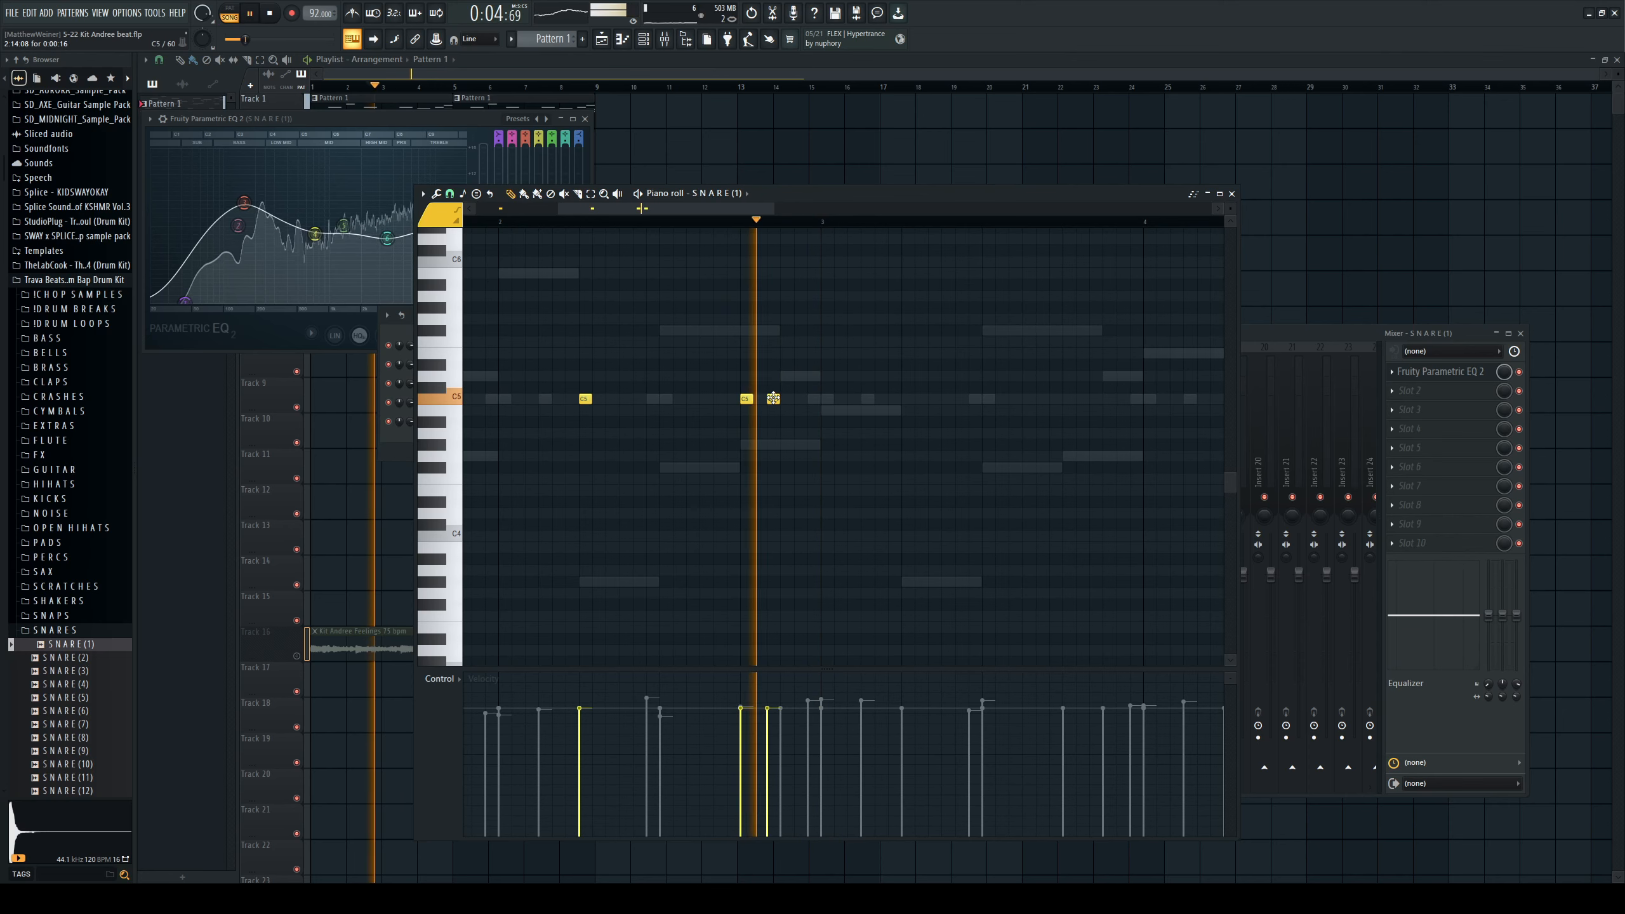
click(768, 789)
key(space)
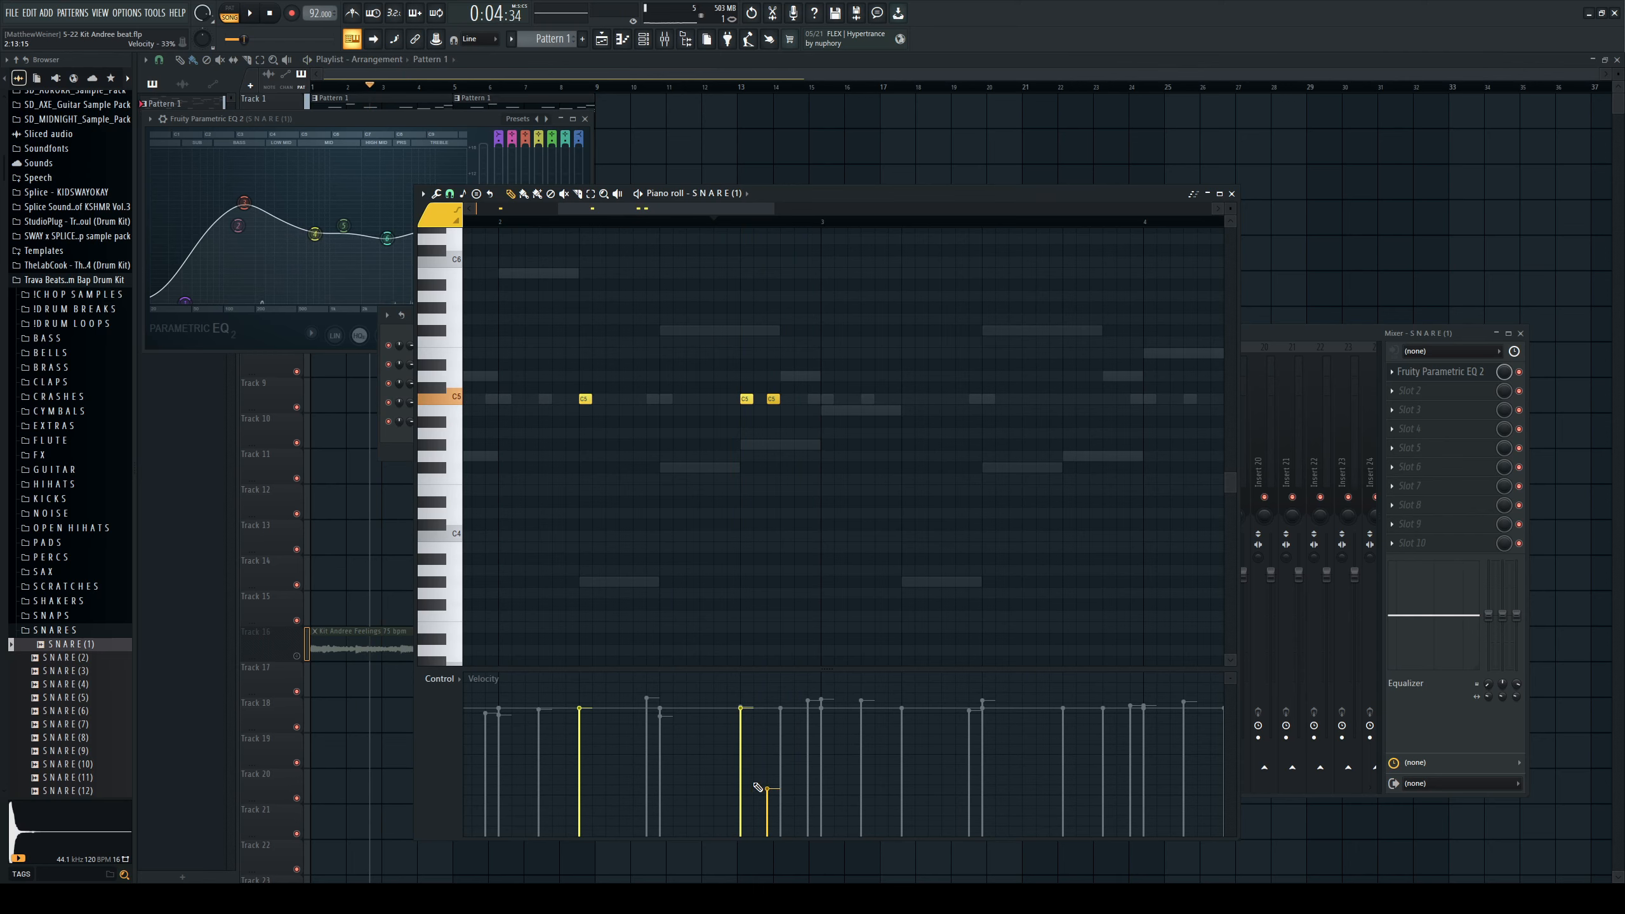
drag(568, 208, 678, 210)
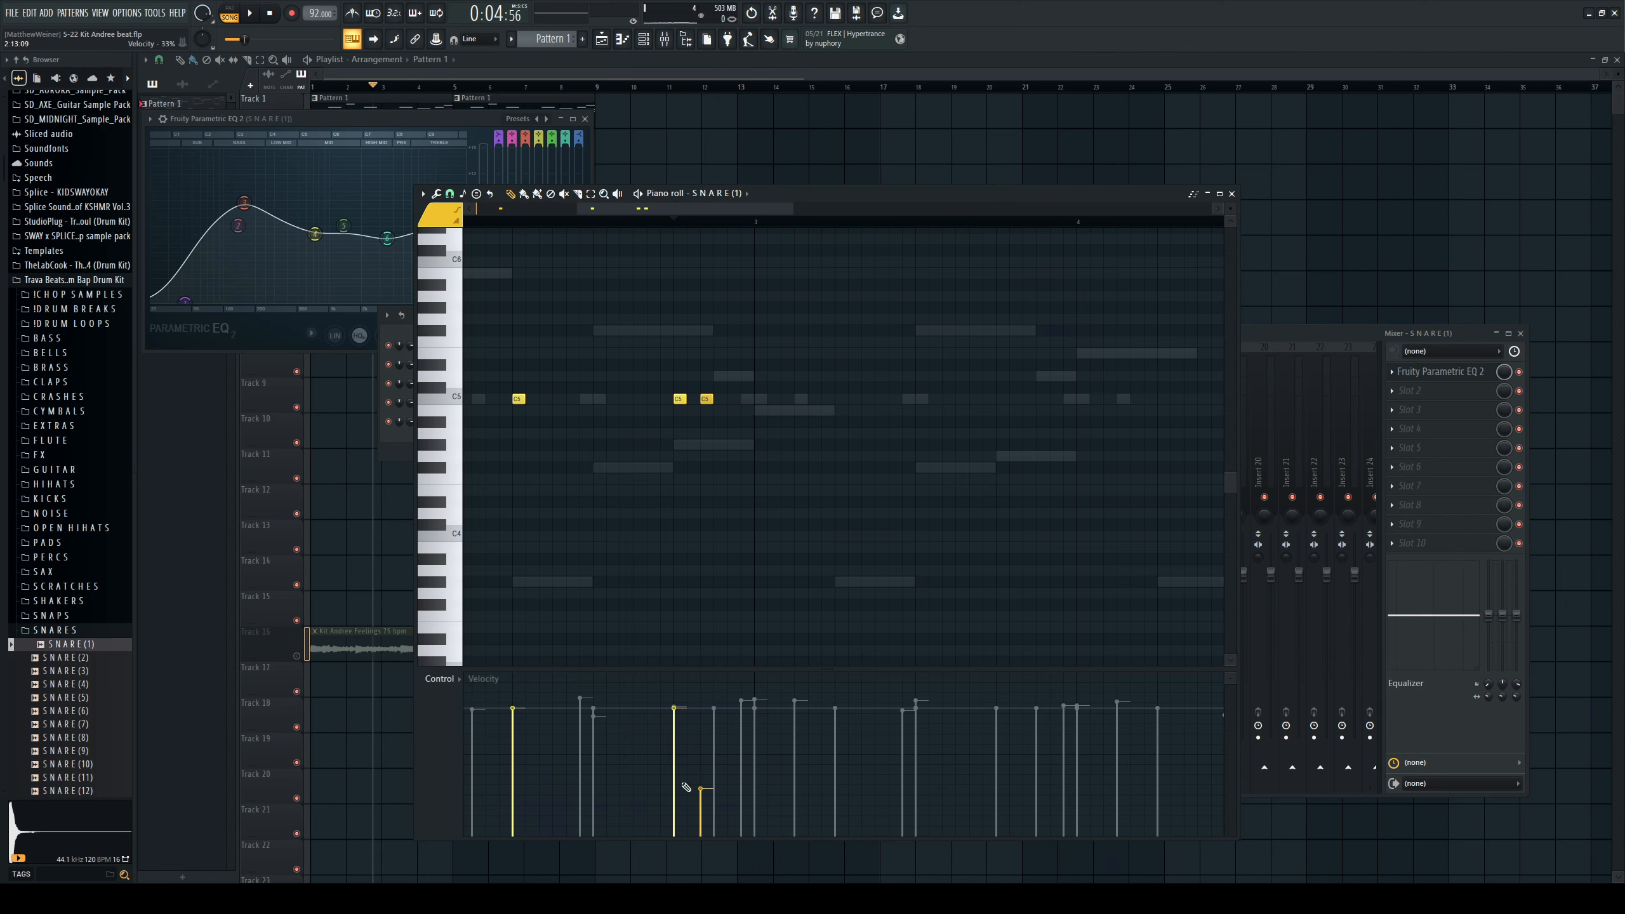
key(space)
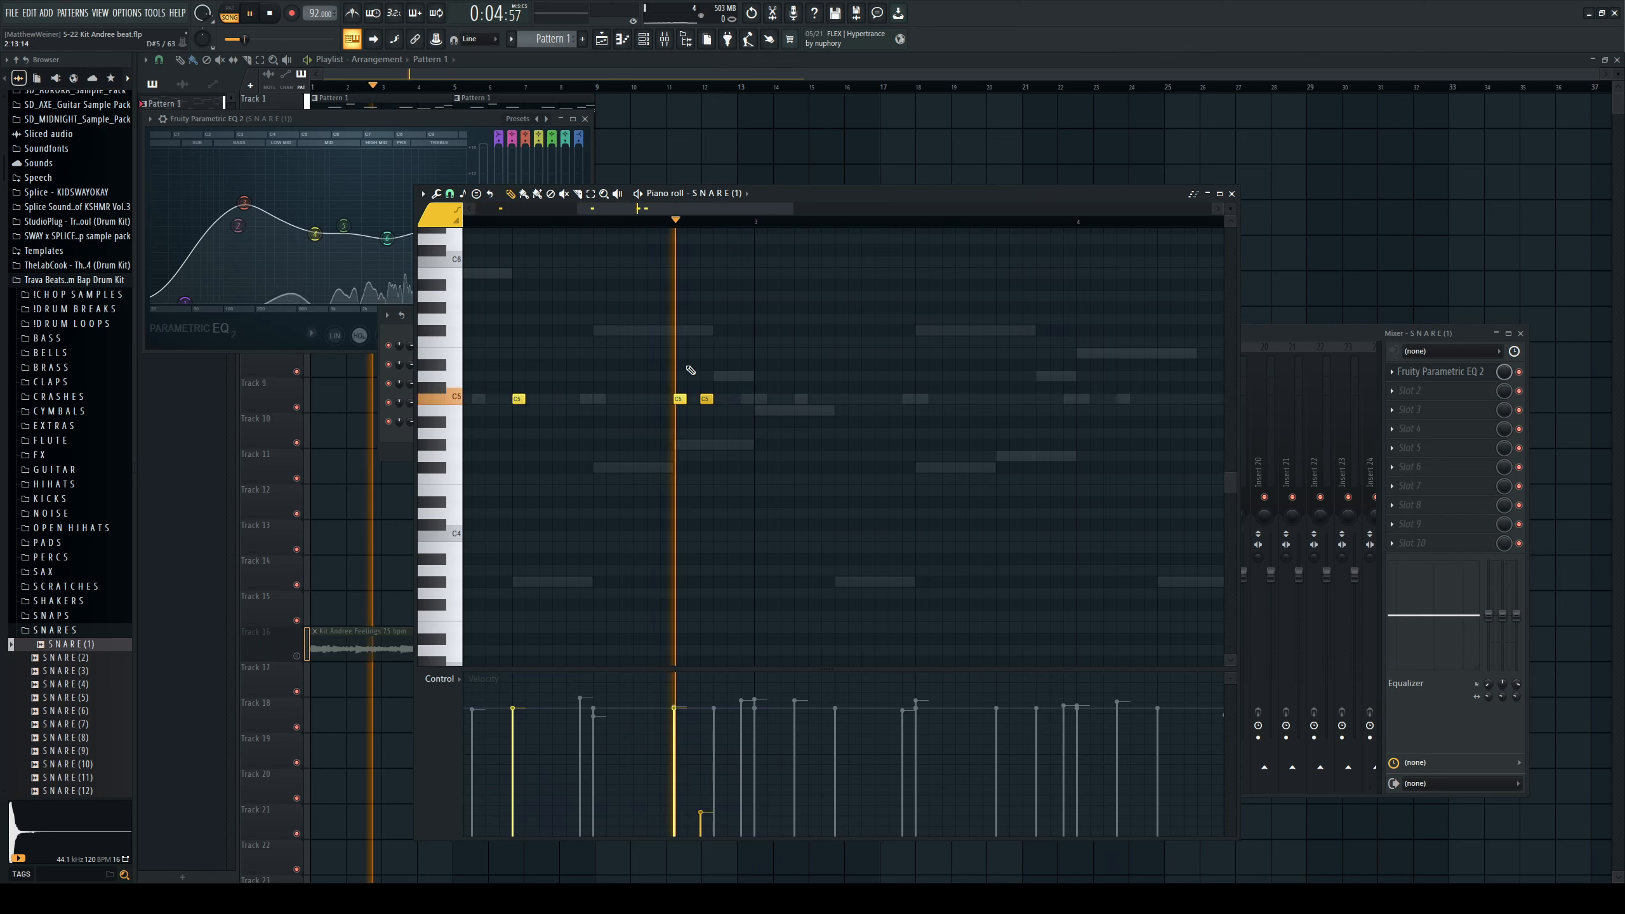
Add a second ghost snare hit at 2:16:08 and set its velocity slightly above that of the preceding ghost note.
click(748, 399)
key(space)
key(space)
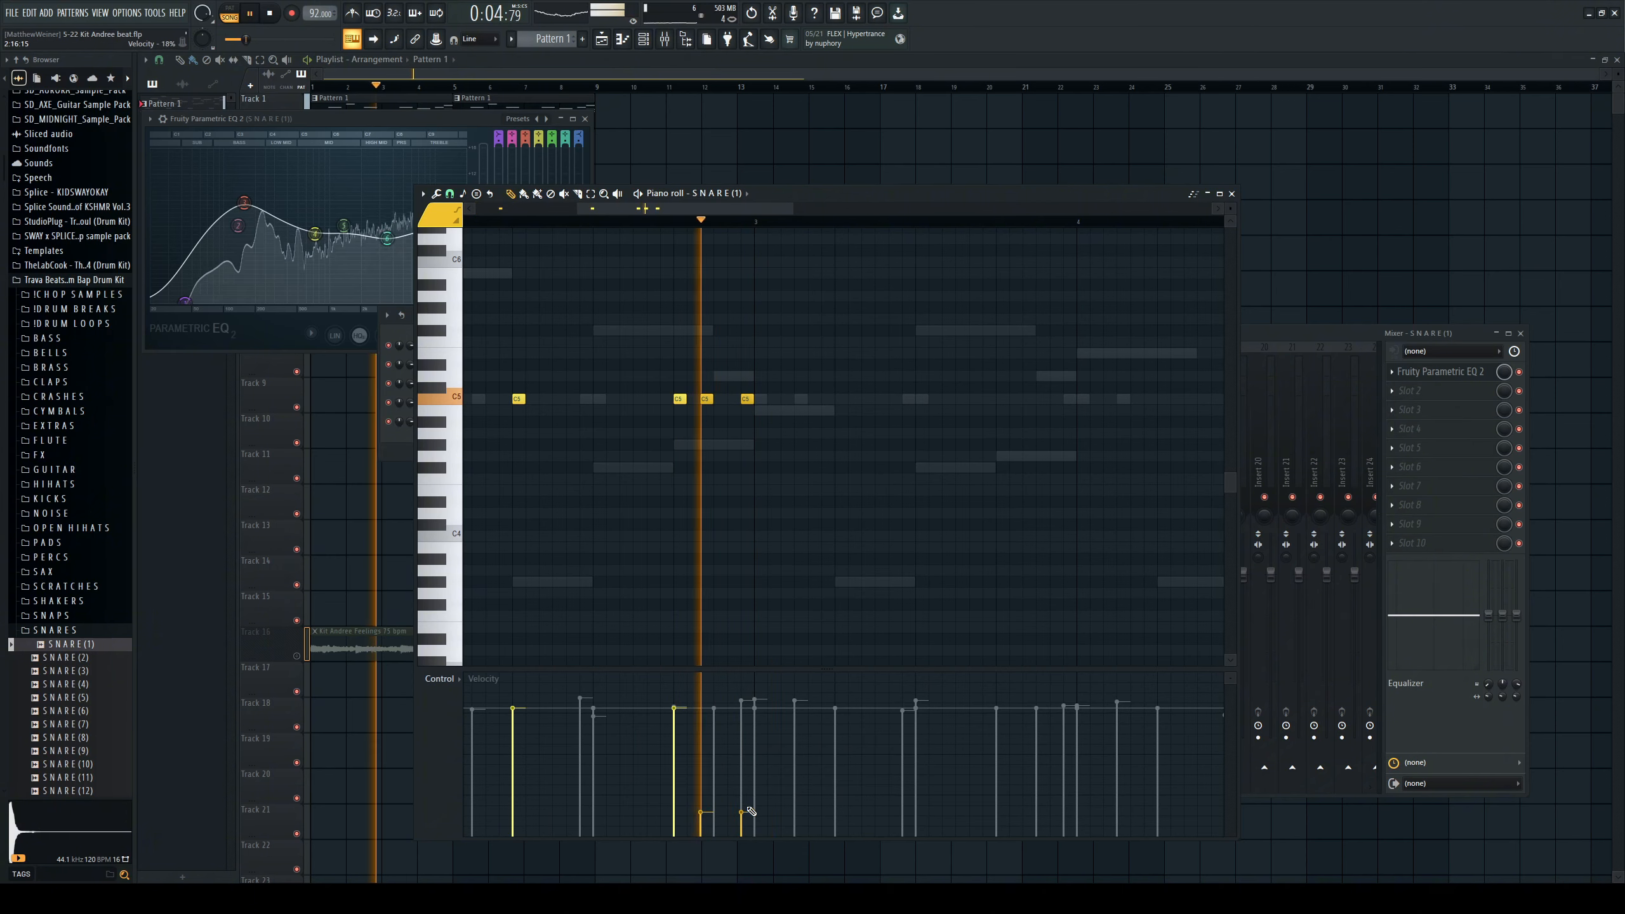
drag(748, 812, 748, 794)
key(space)
key(space)
Add the same two quiet ghost snare hits at the end of bar 1, trying and removing a full hit at 1:13.
drag(693, 210, 657, 208)
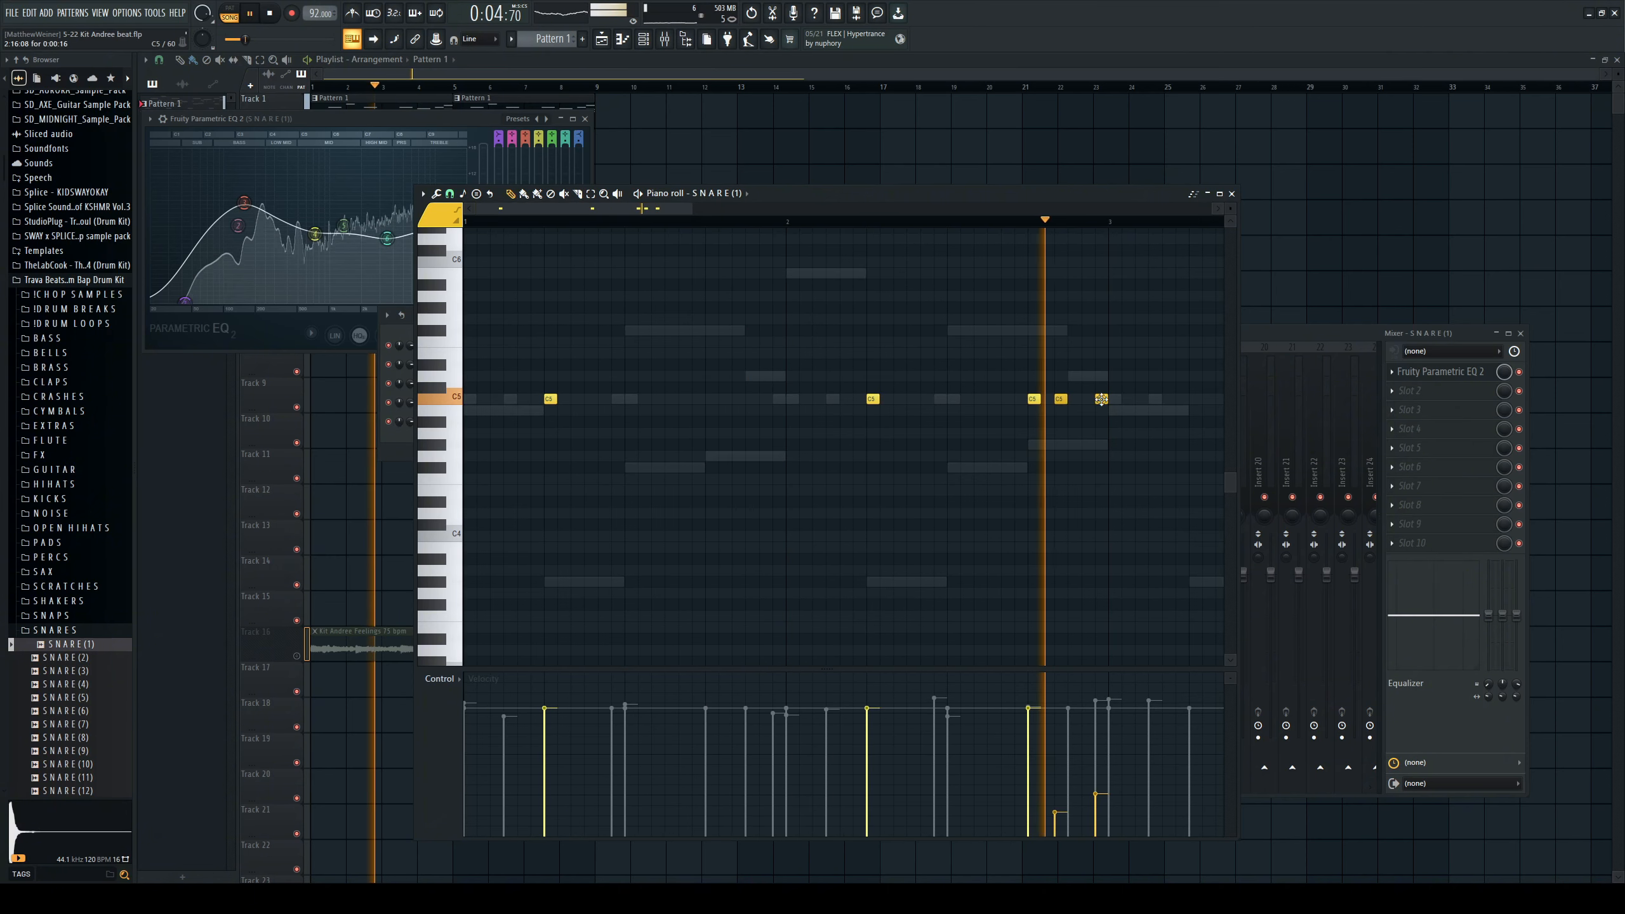
key(space)
click(720, 398)
key(space)
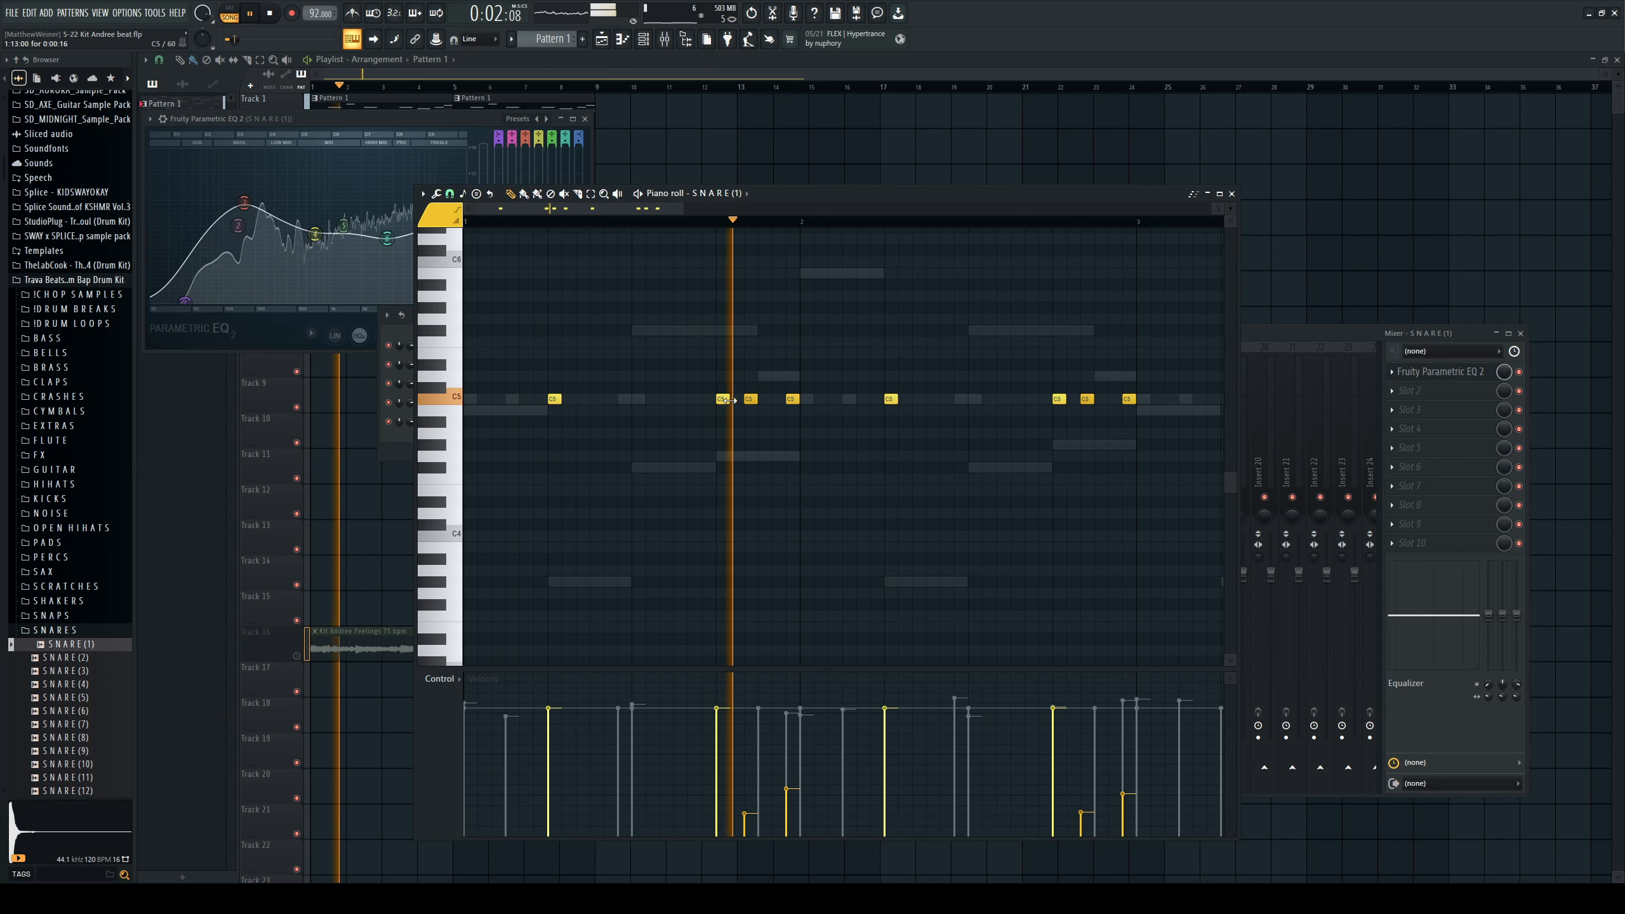
right_click(721, 398)
key(space)
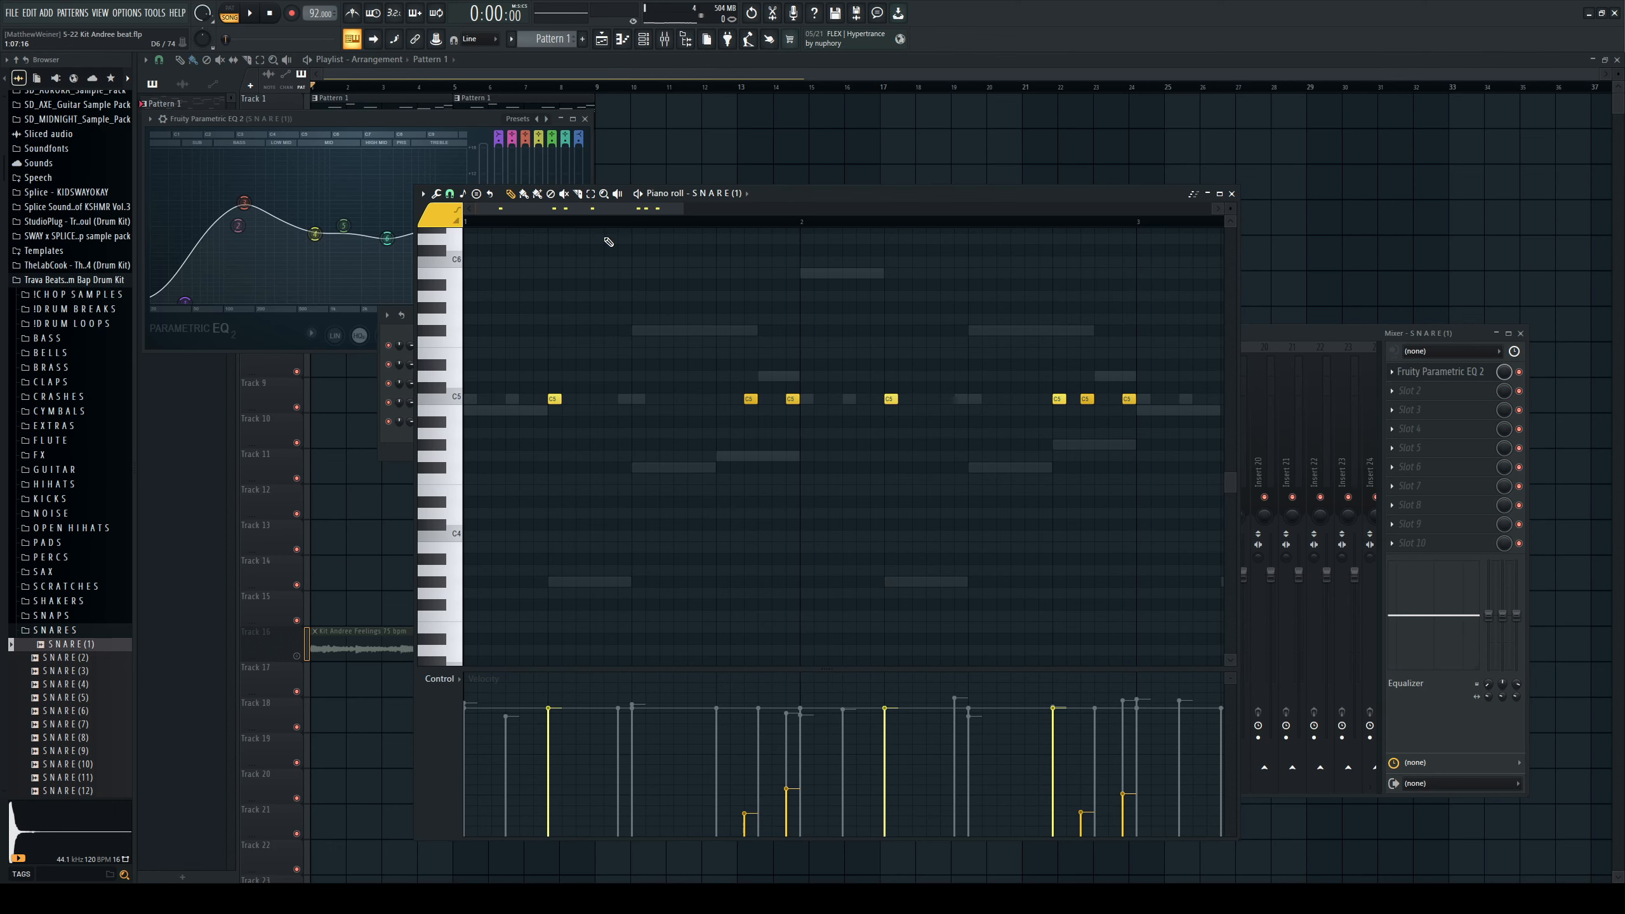
Play the pattern, reopen the snare's piano roll and duplicate its two-bar part into bars 3 and 4.
key(F12)
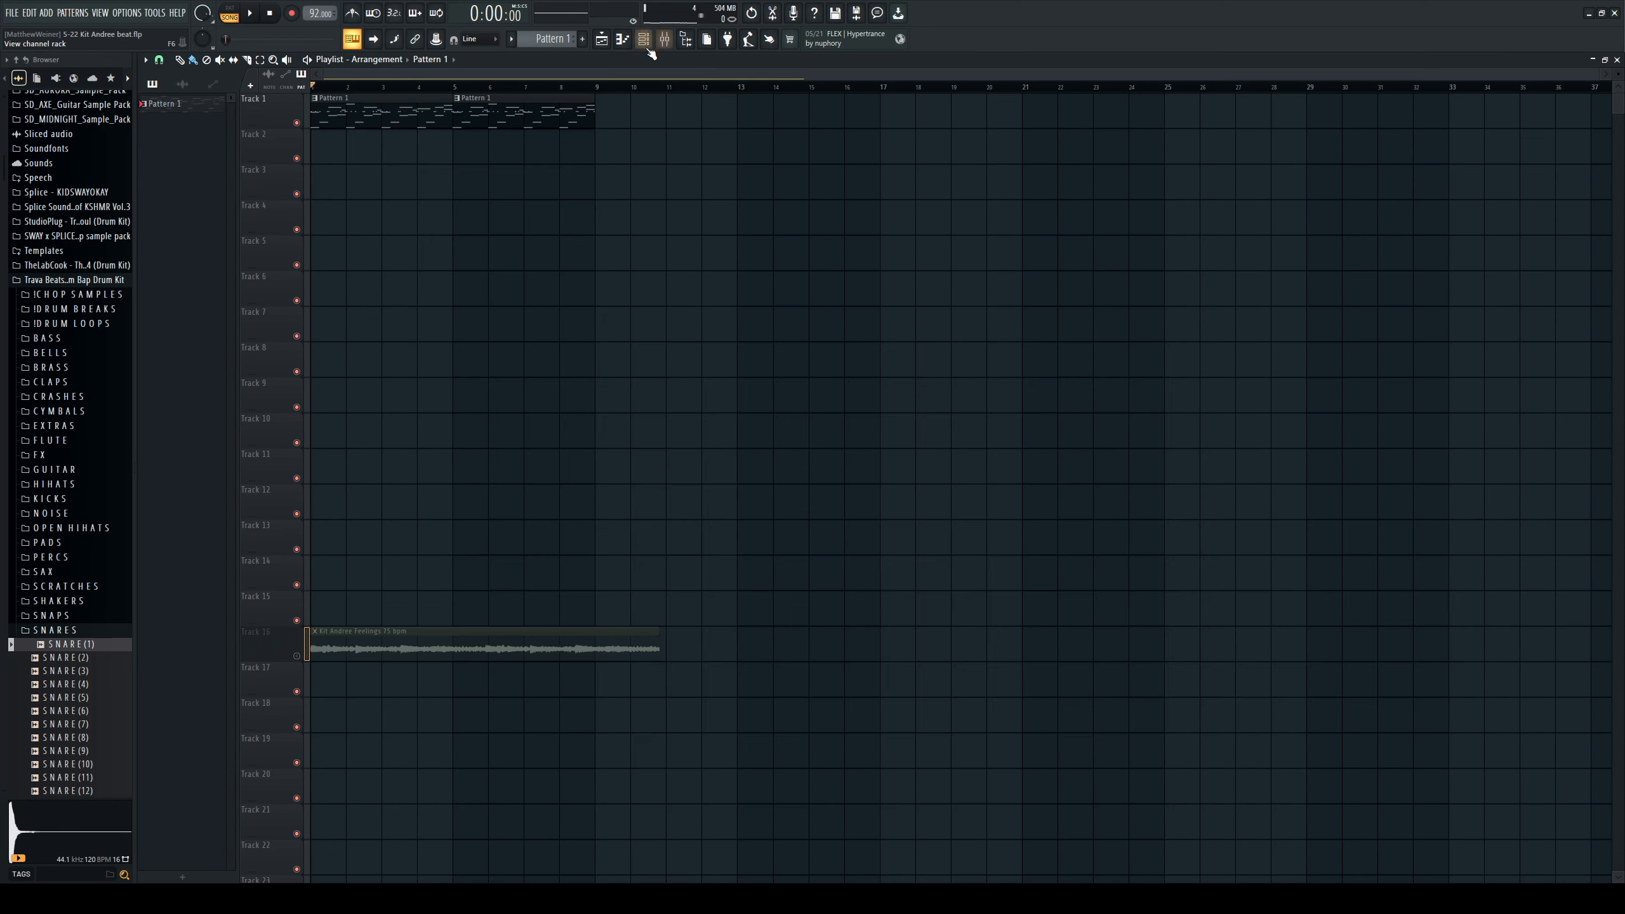
key(F6)
key(space)
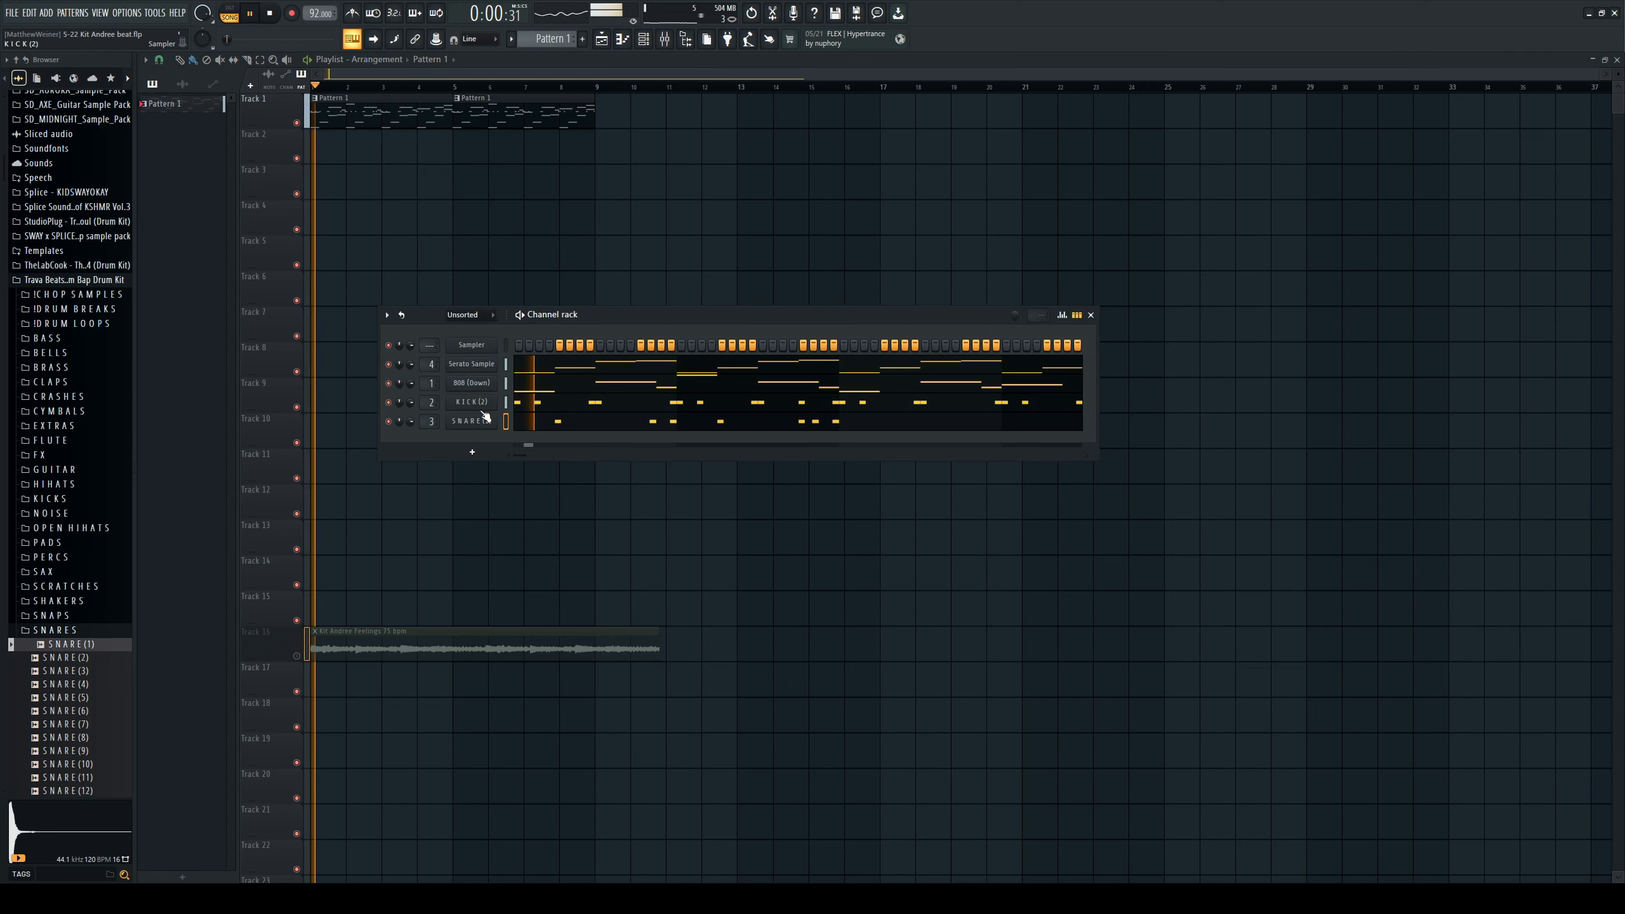
click(592, 426)
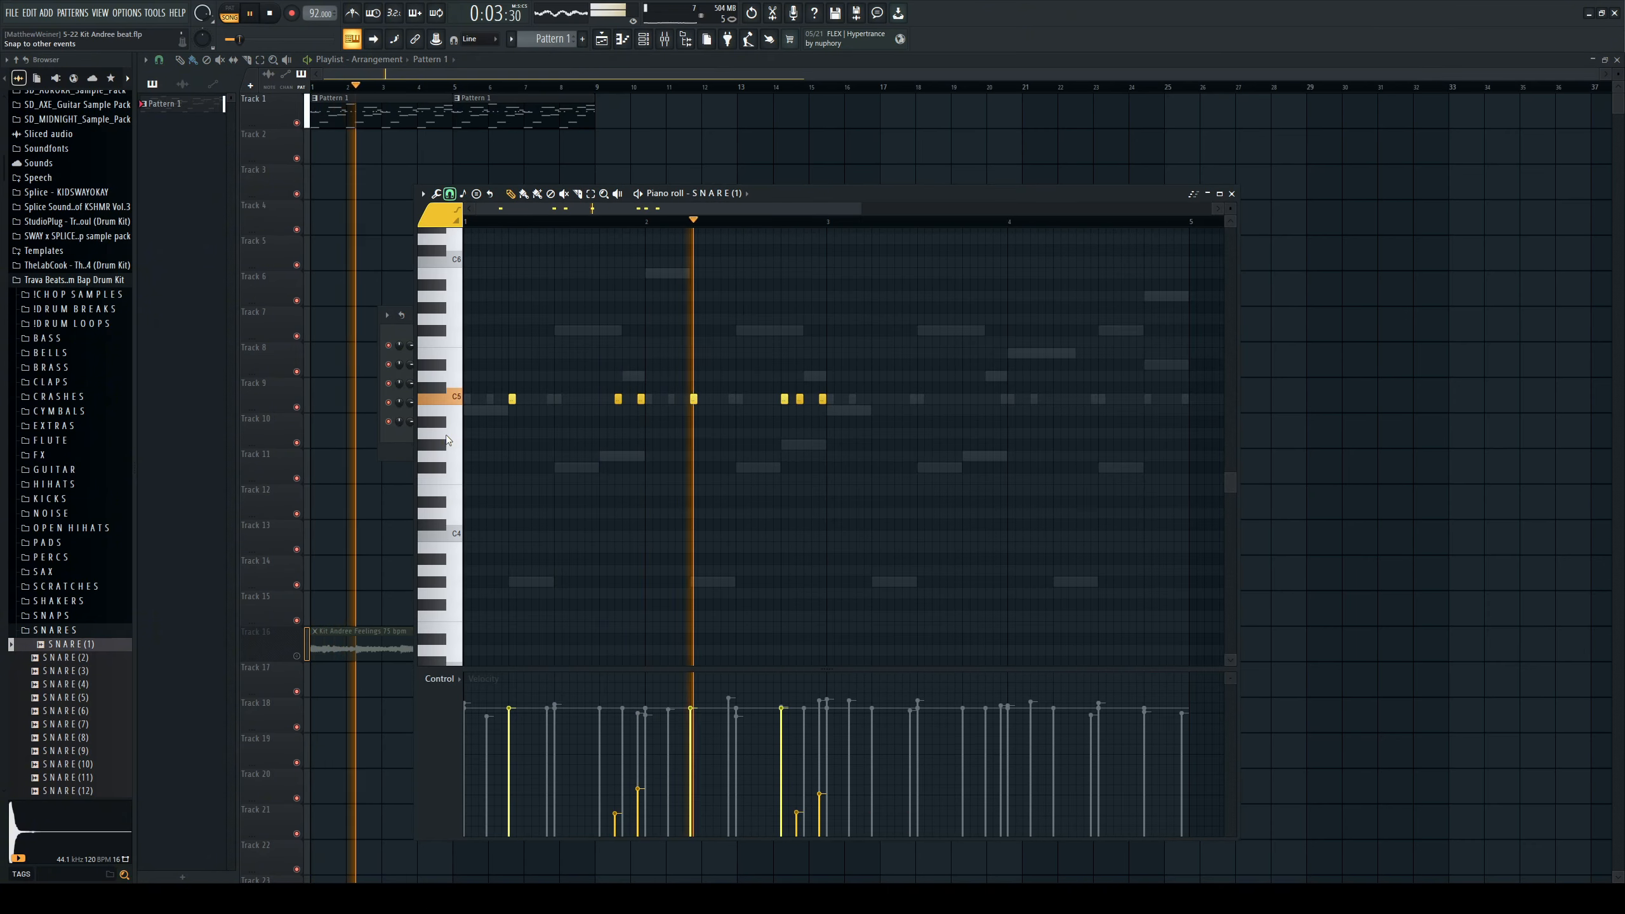
key(ctrl+b)
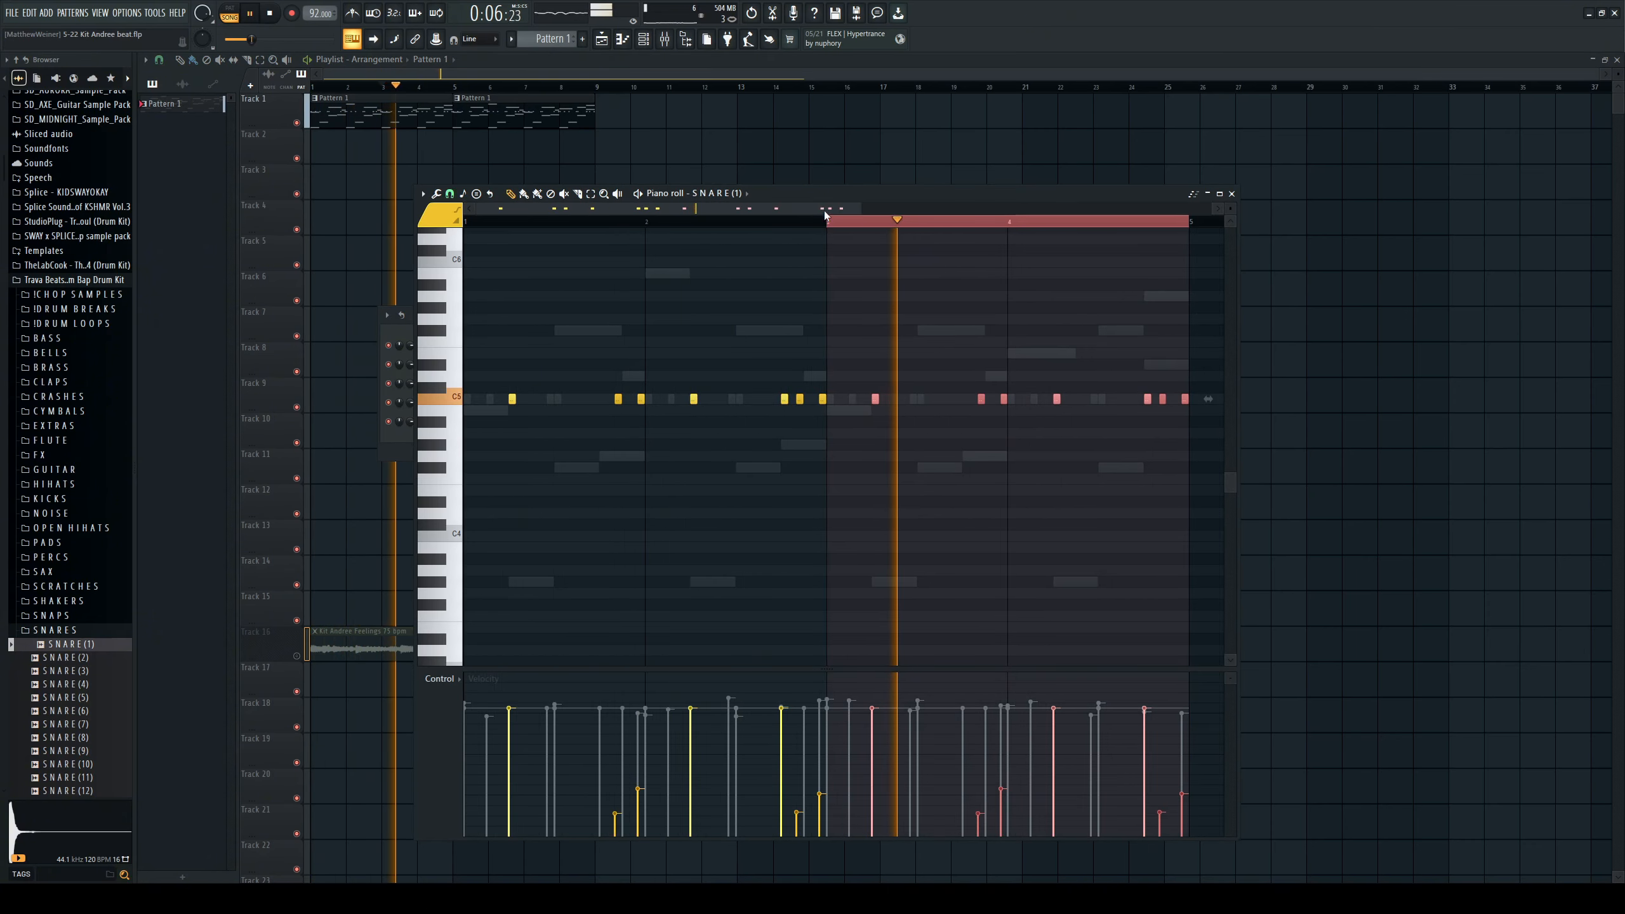
double_click(831, 225)
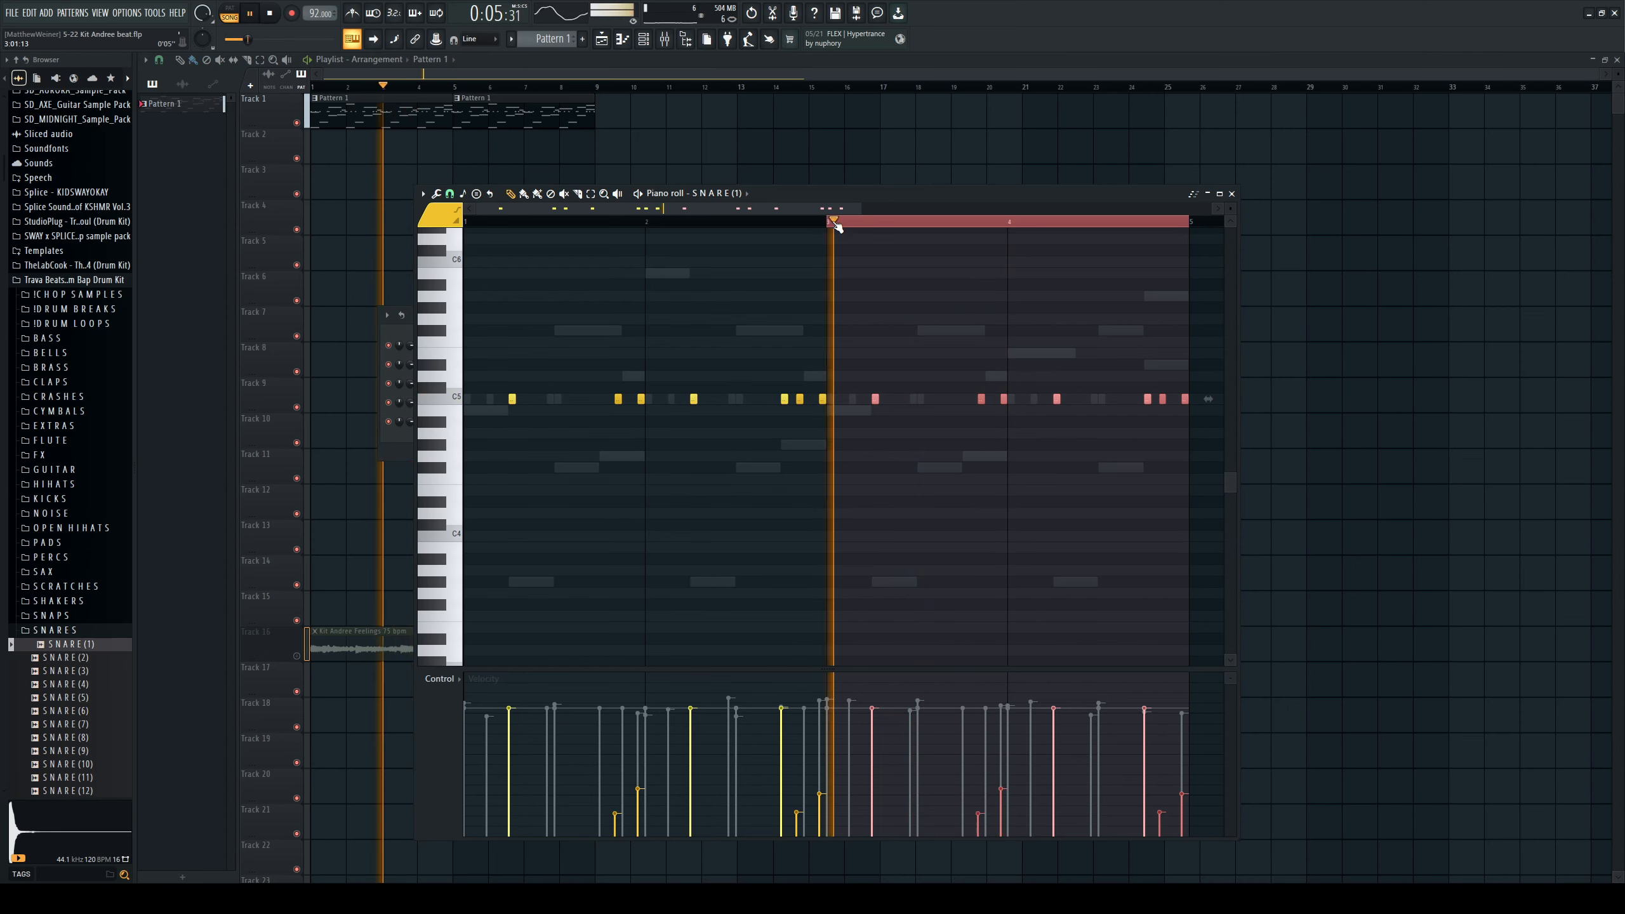
Try extra snare hits at several positions between the two main hits of bar 4, auditioning and removing each one.
drag(817, 209, 886, 209)
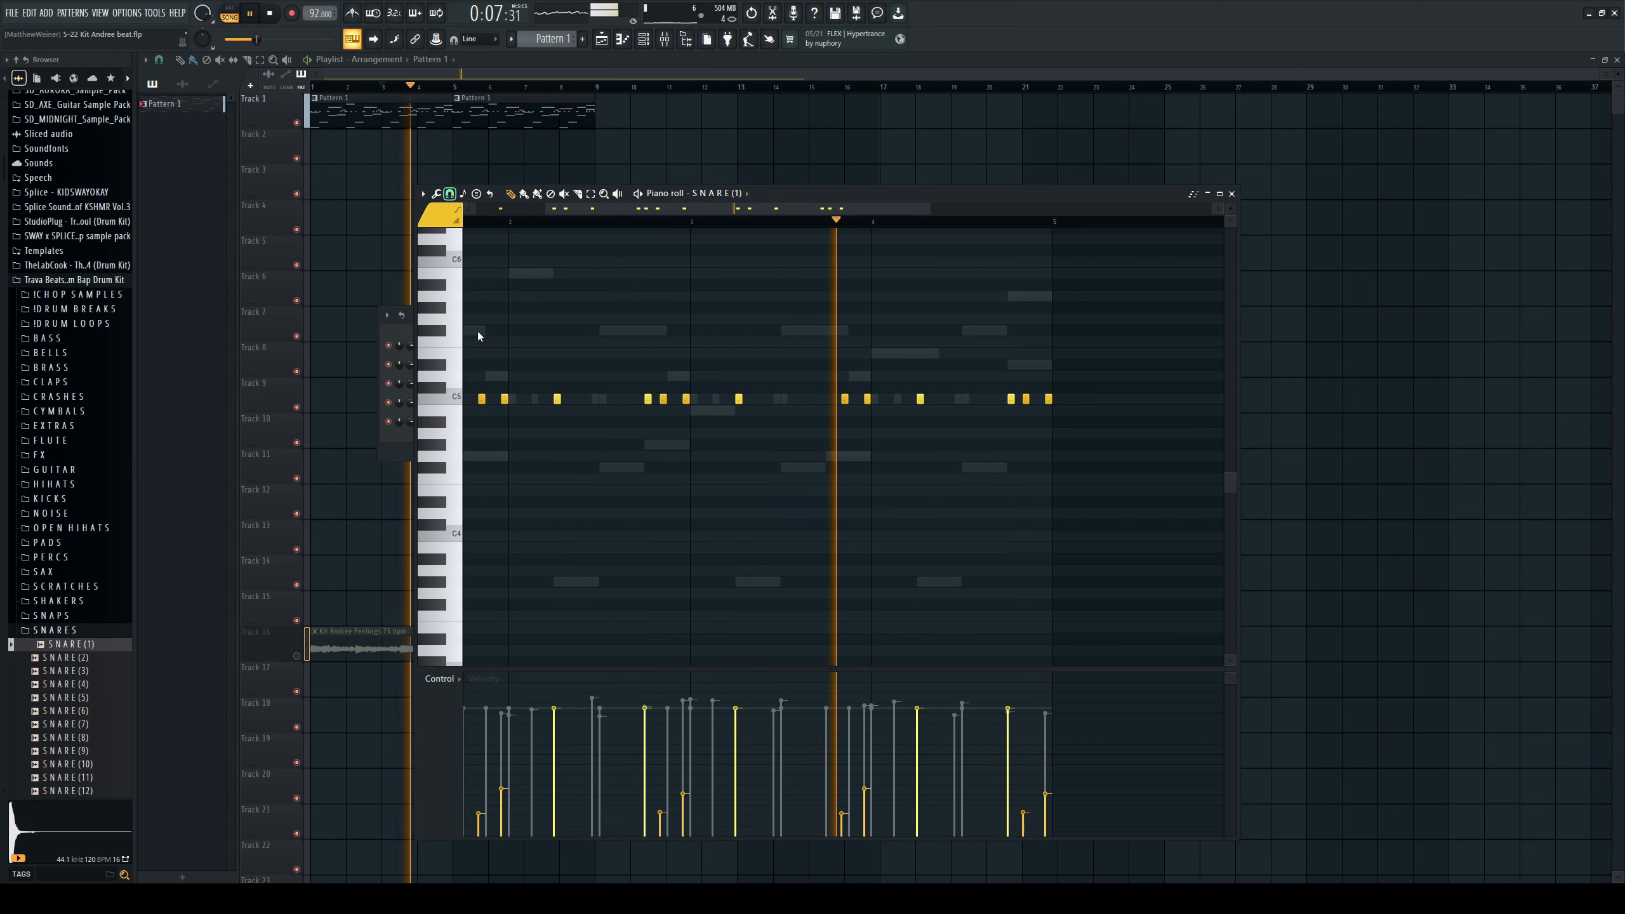
scroll(967, 220, up, 4)
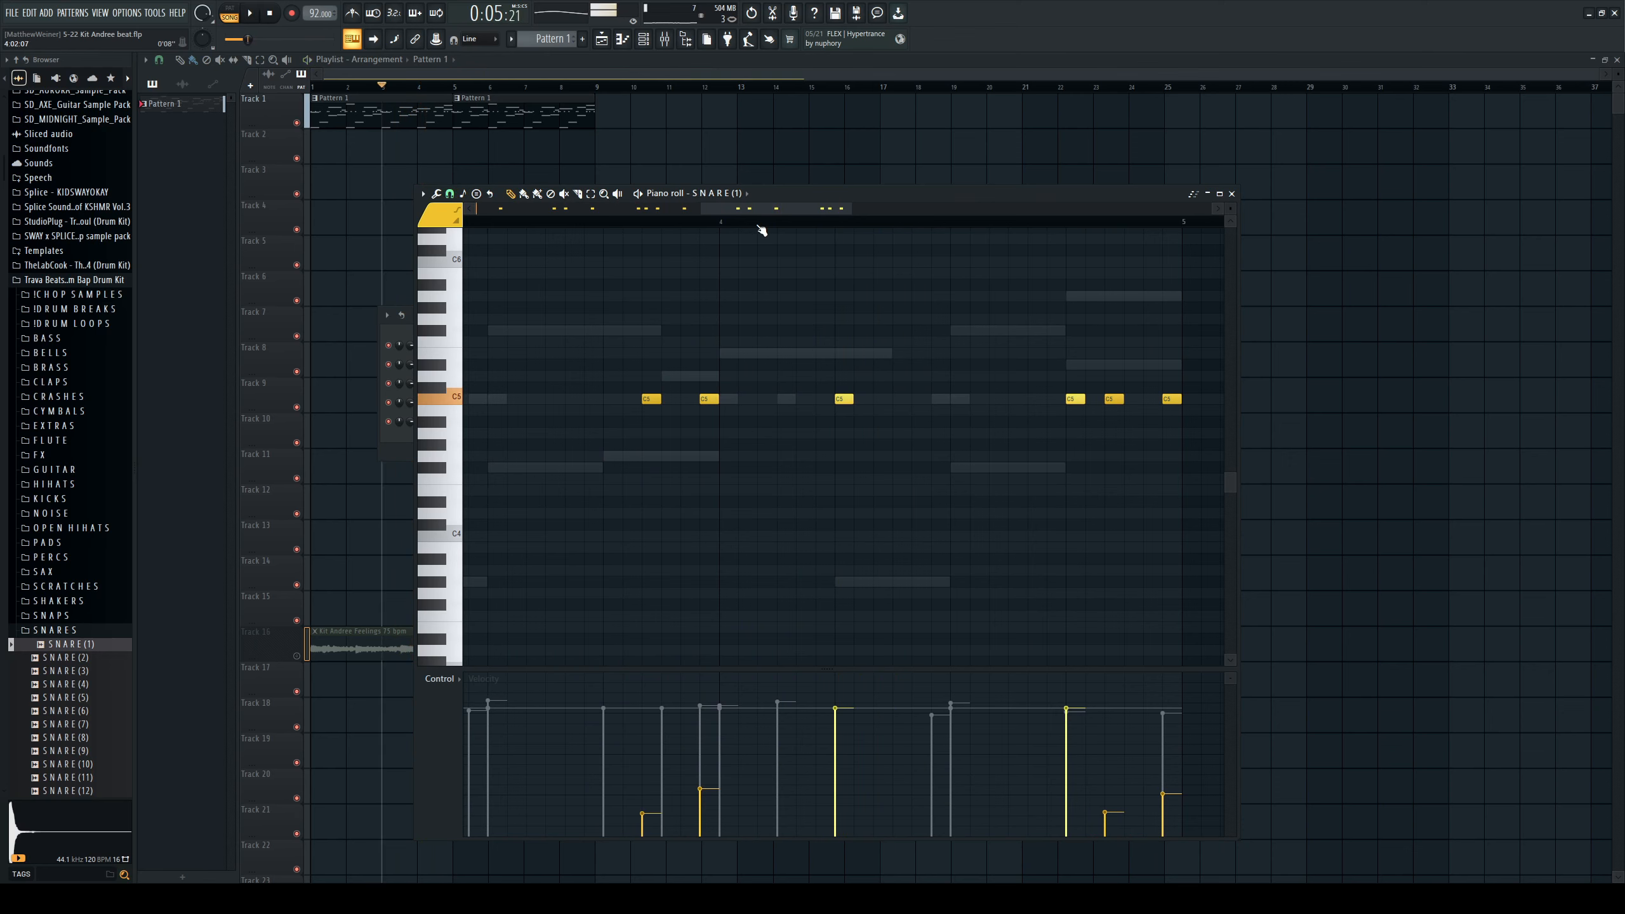
click(919, 398)
right_click(922, 400)
key(KP_Divide)
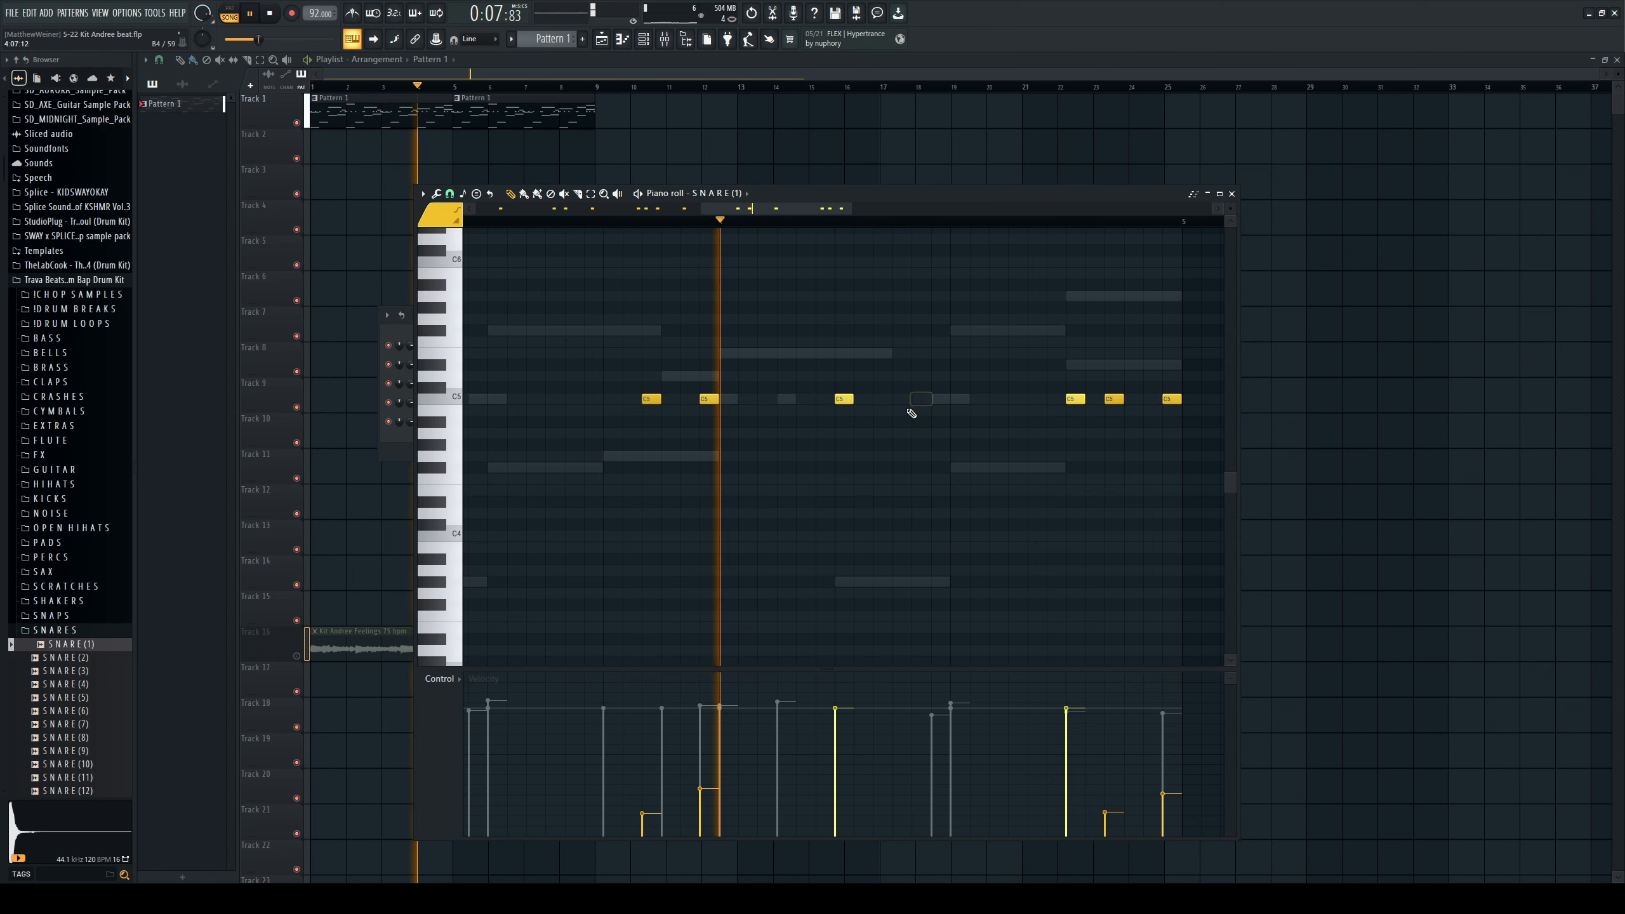
click(900, 399)
right_click(902, 400)
key(KP_Divide)
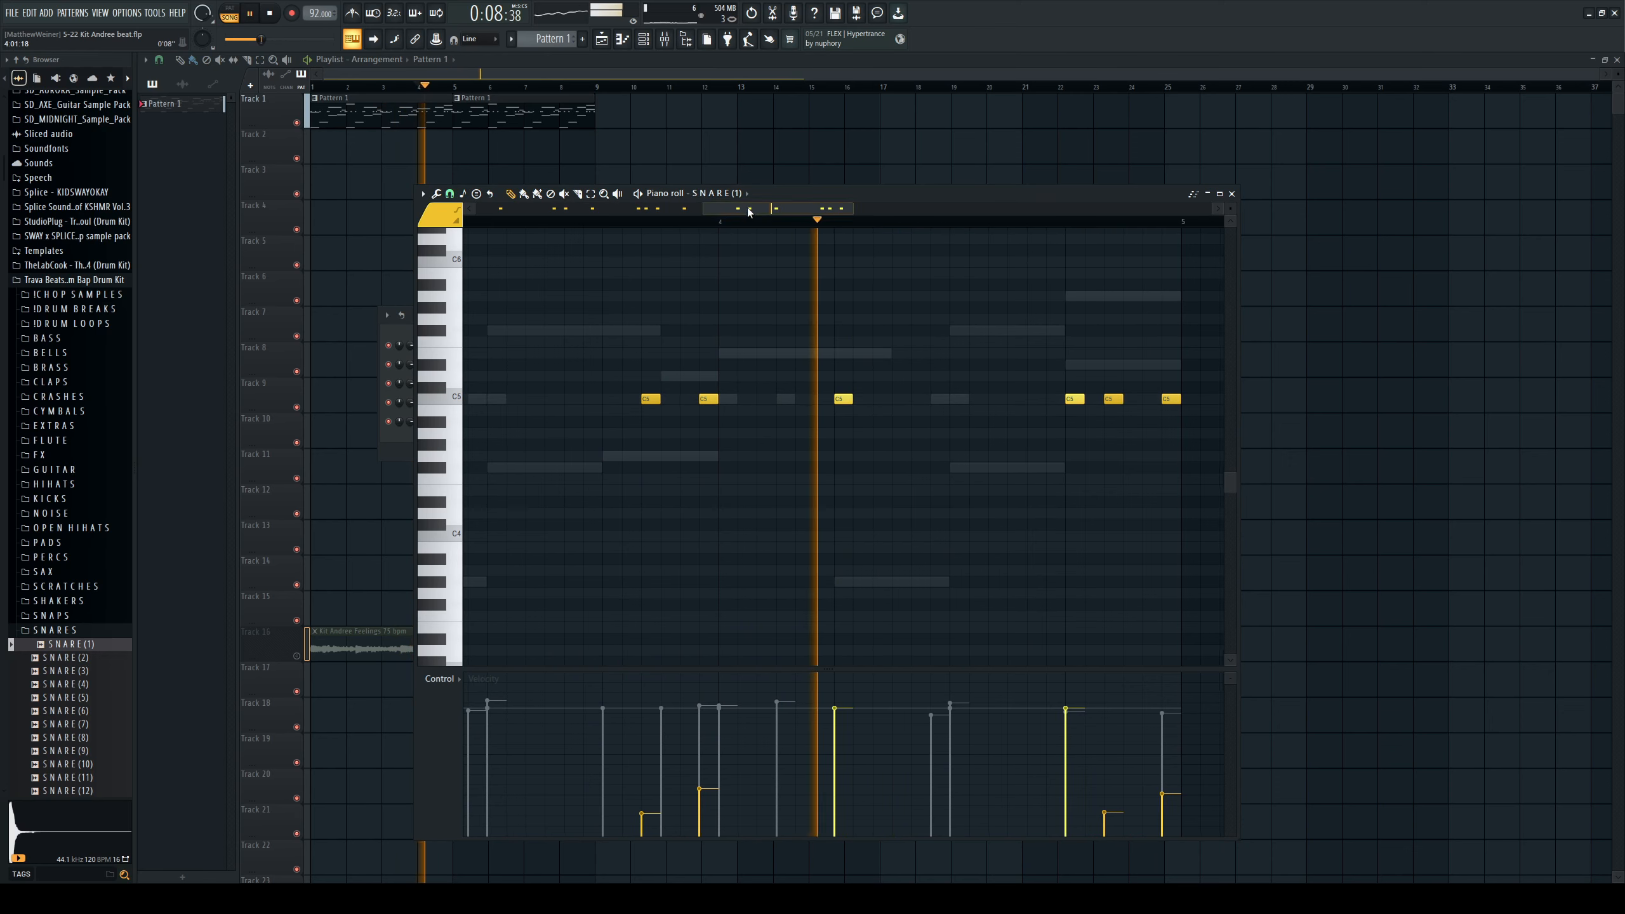
drag(746, 208, 795, 208)
click(767, 400)
key(space)
right_click(765, 403)
key(space)
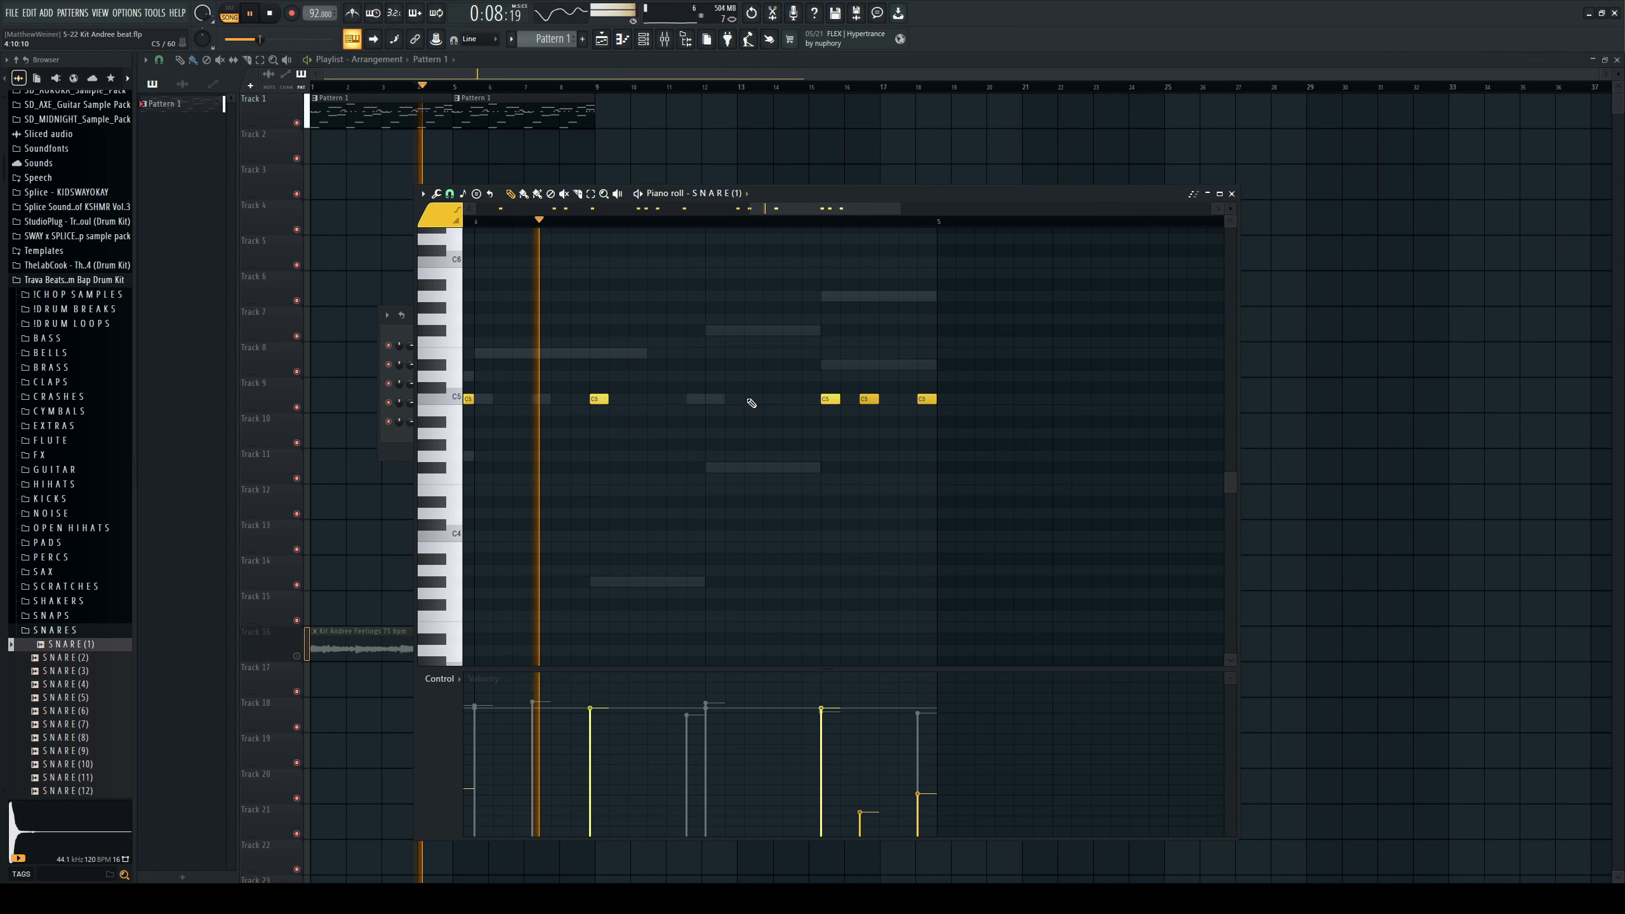
Add a ghost snare hit at about 4:10, lower its velocity, and return to the playlist.
click(753, 399)
click(749, 770)
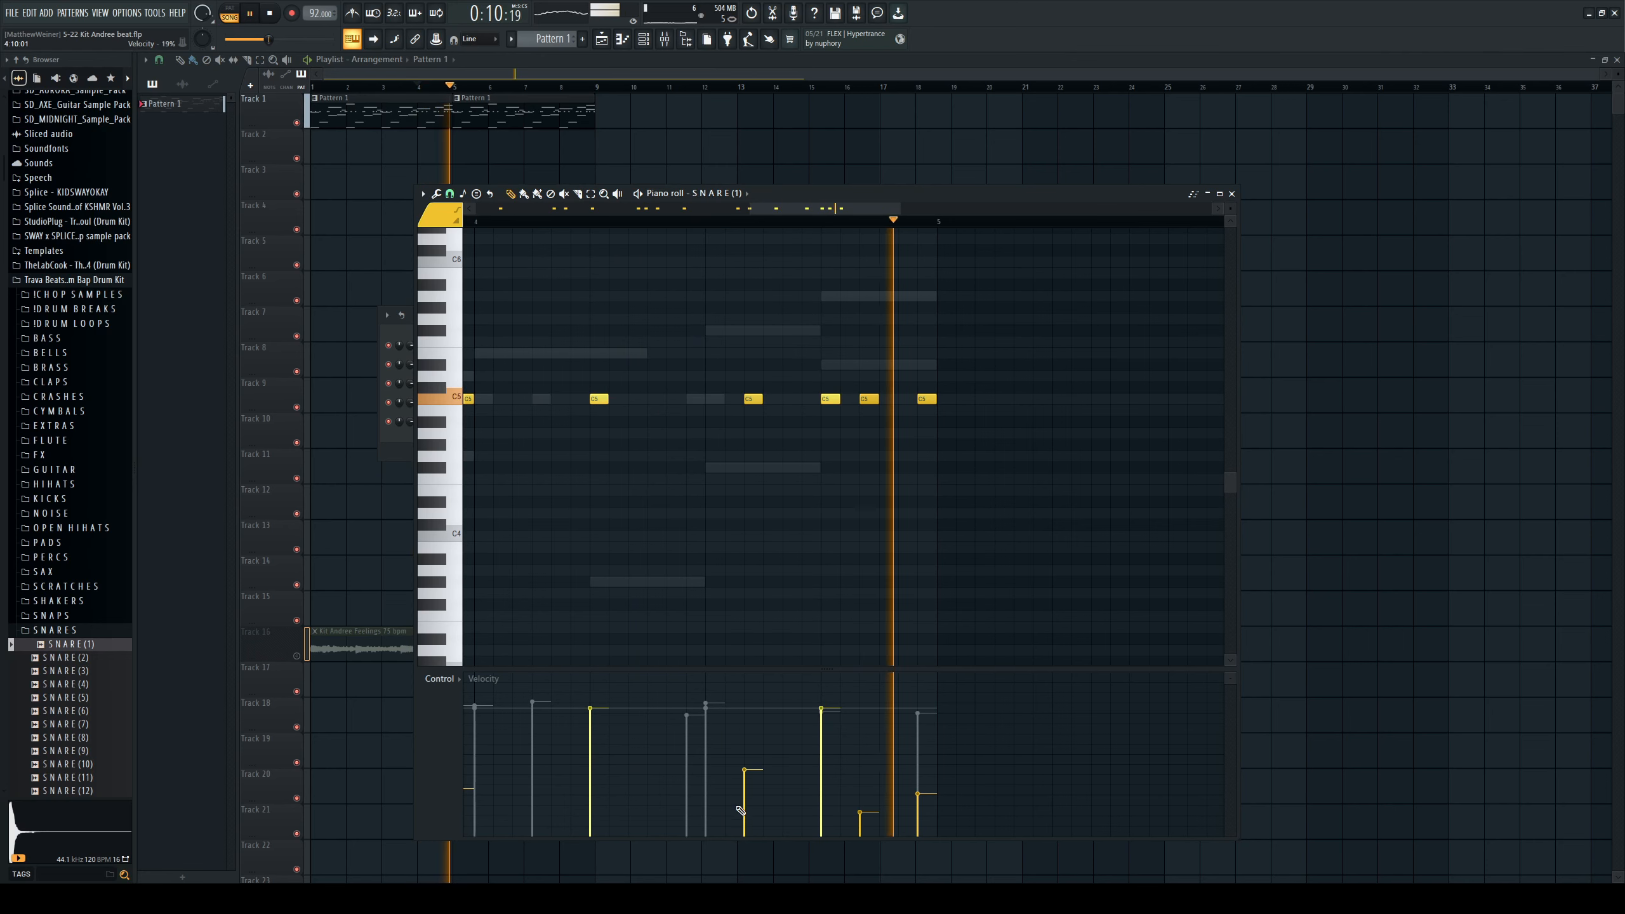
key(space)
click(821, 722)
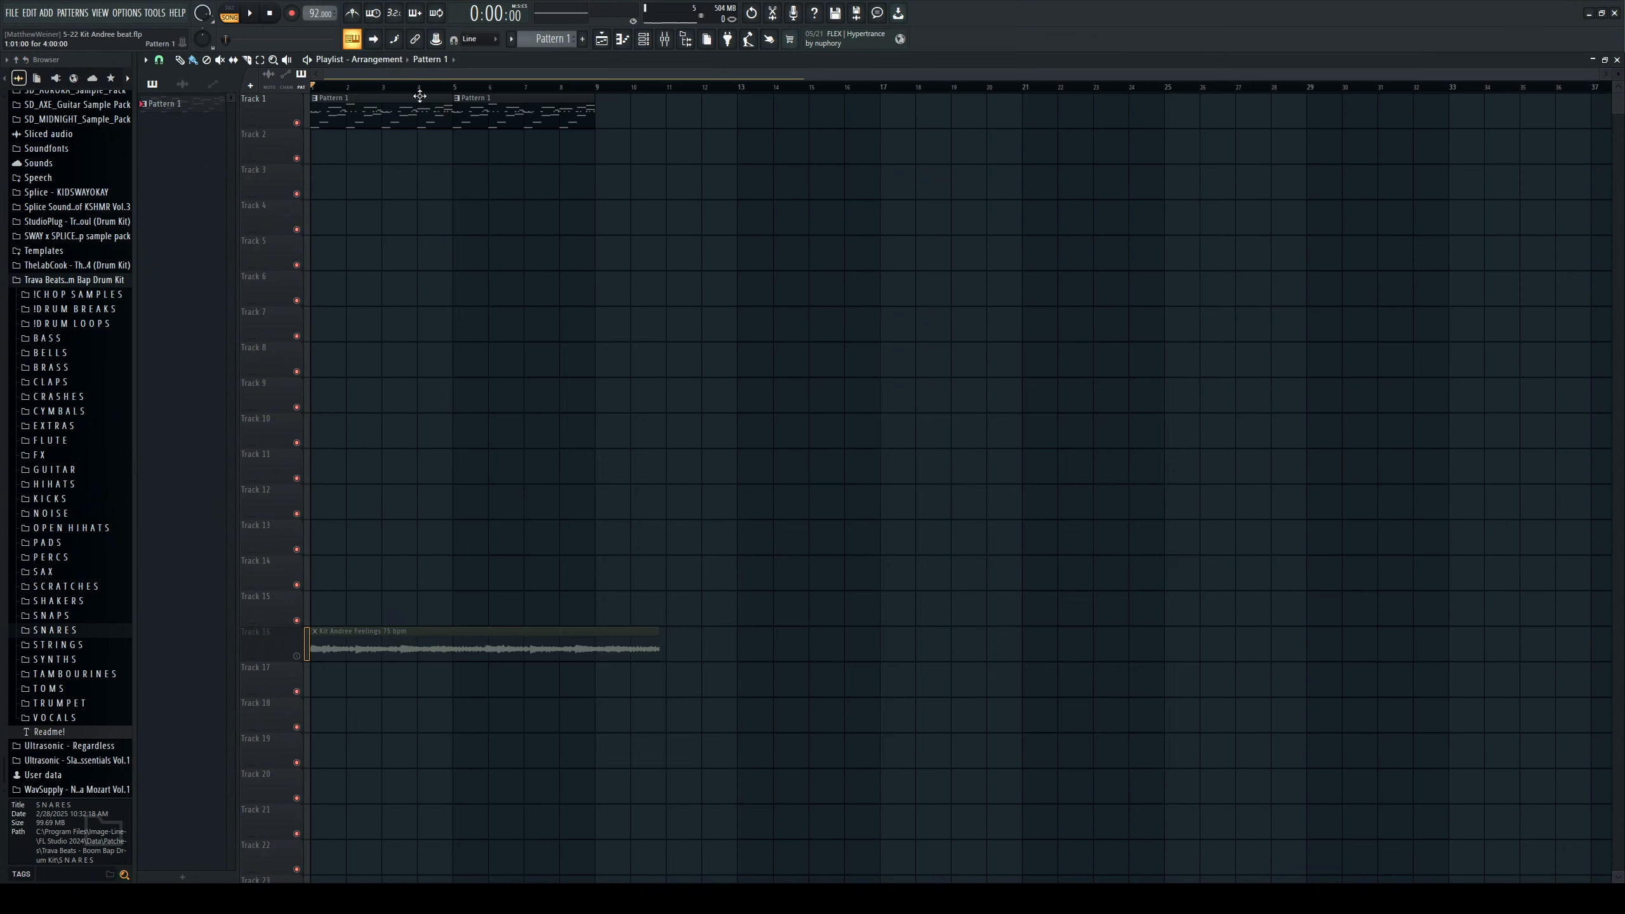
scroll(437, 91, up, 4)
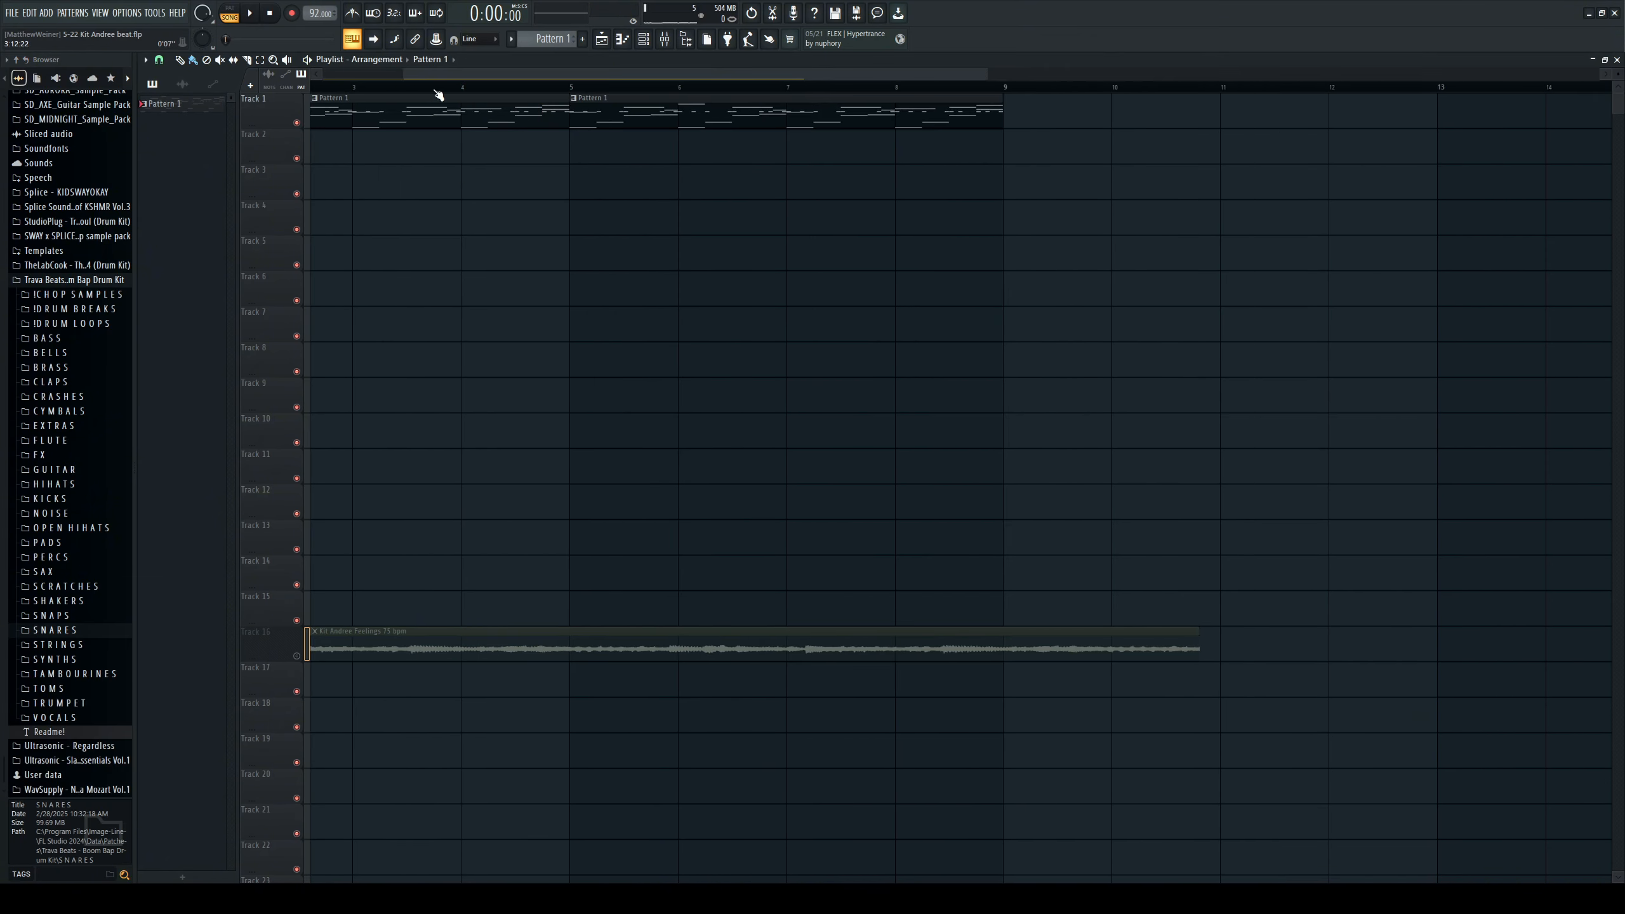
Audition open hats from the boom bap kit over the pattern, add OPEN HAT (13) as a channel and route it to mixer track 6.
key(space)
key(F6)
click(71, 527)
click(83, 702)
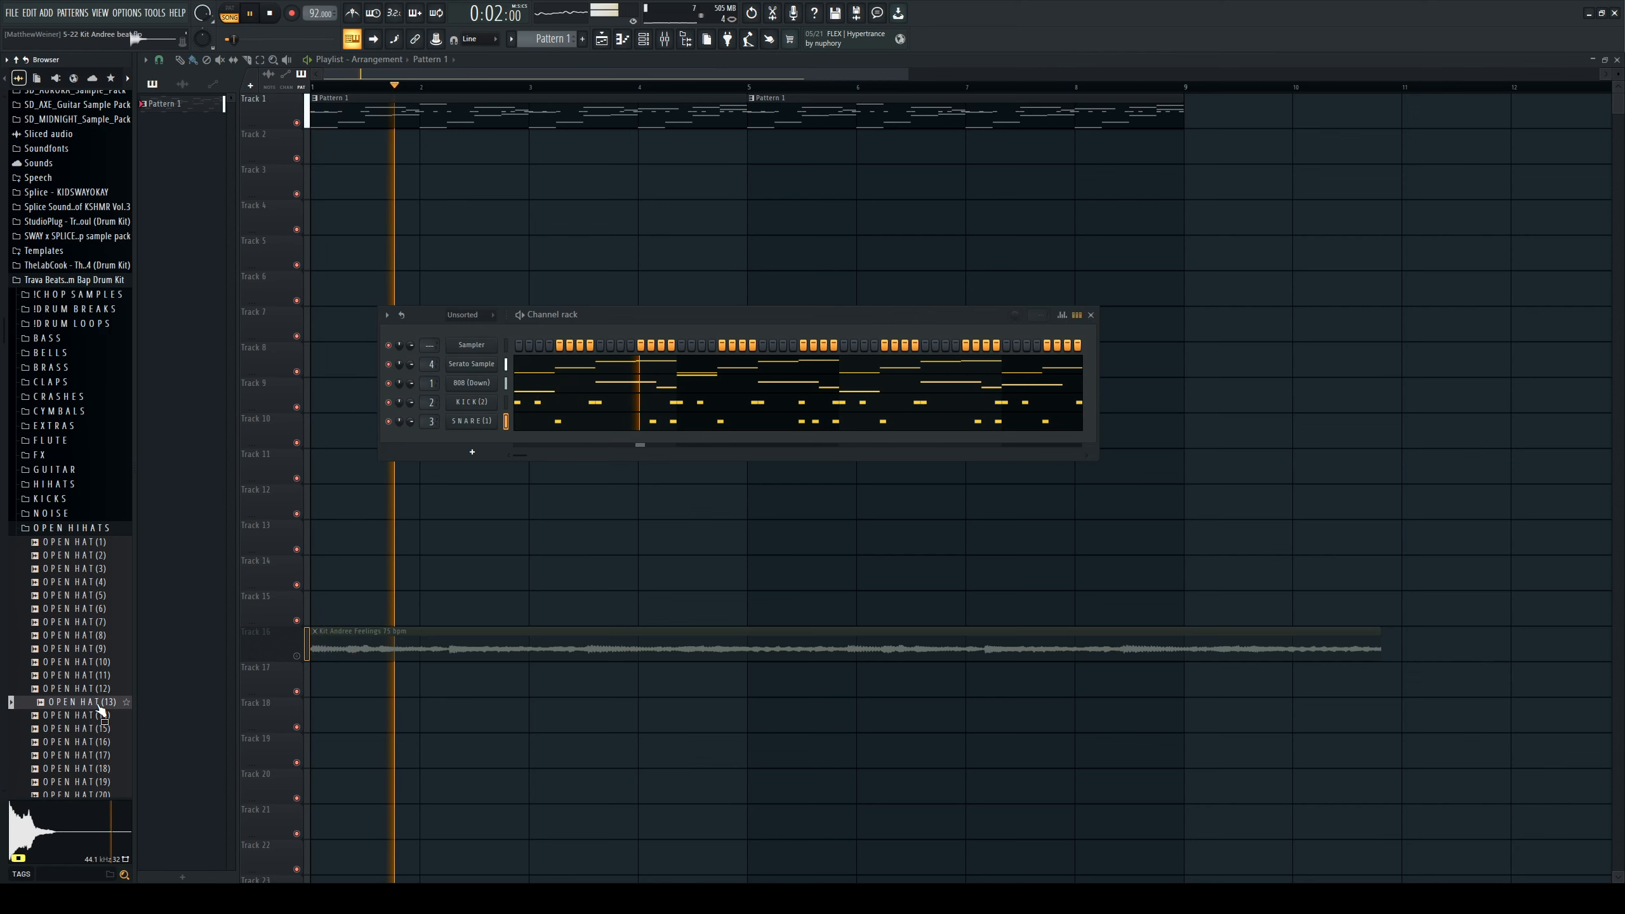
key(space)
drag(479, 448, 477, 447)
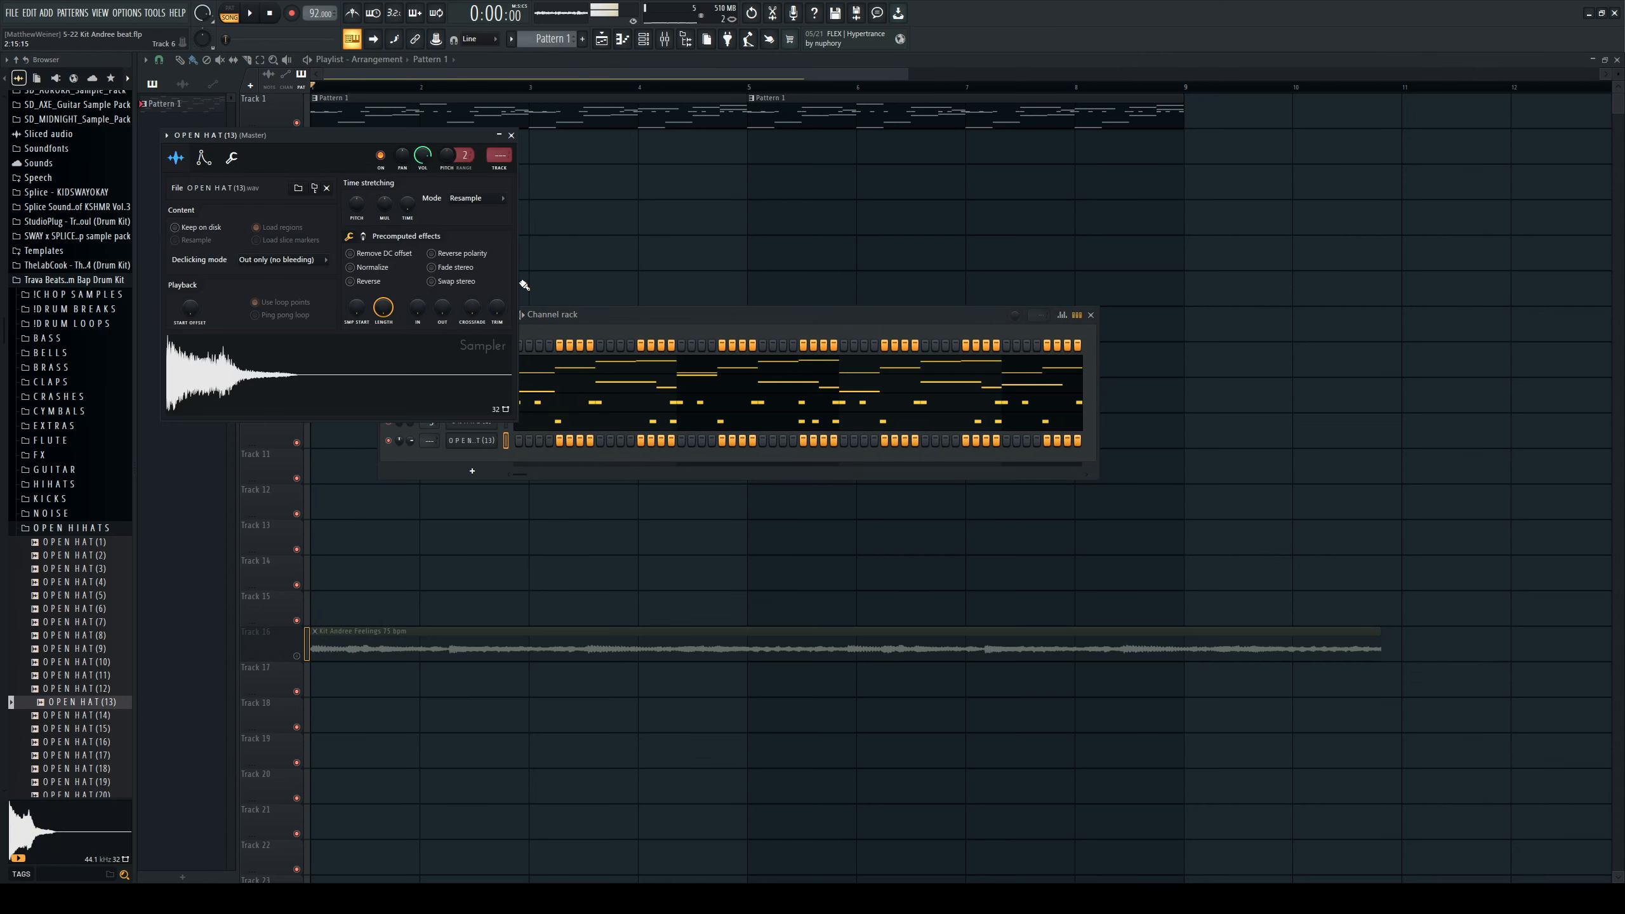
key(ctrl+l)
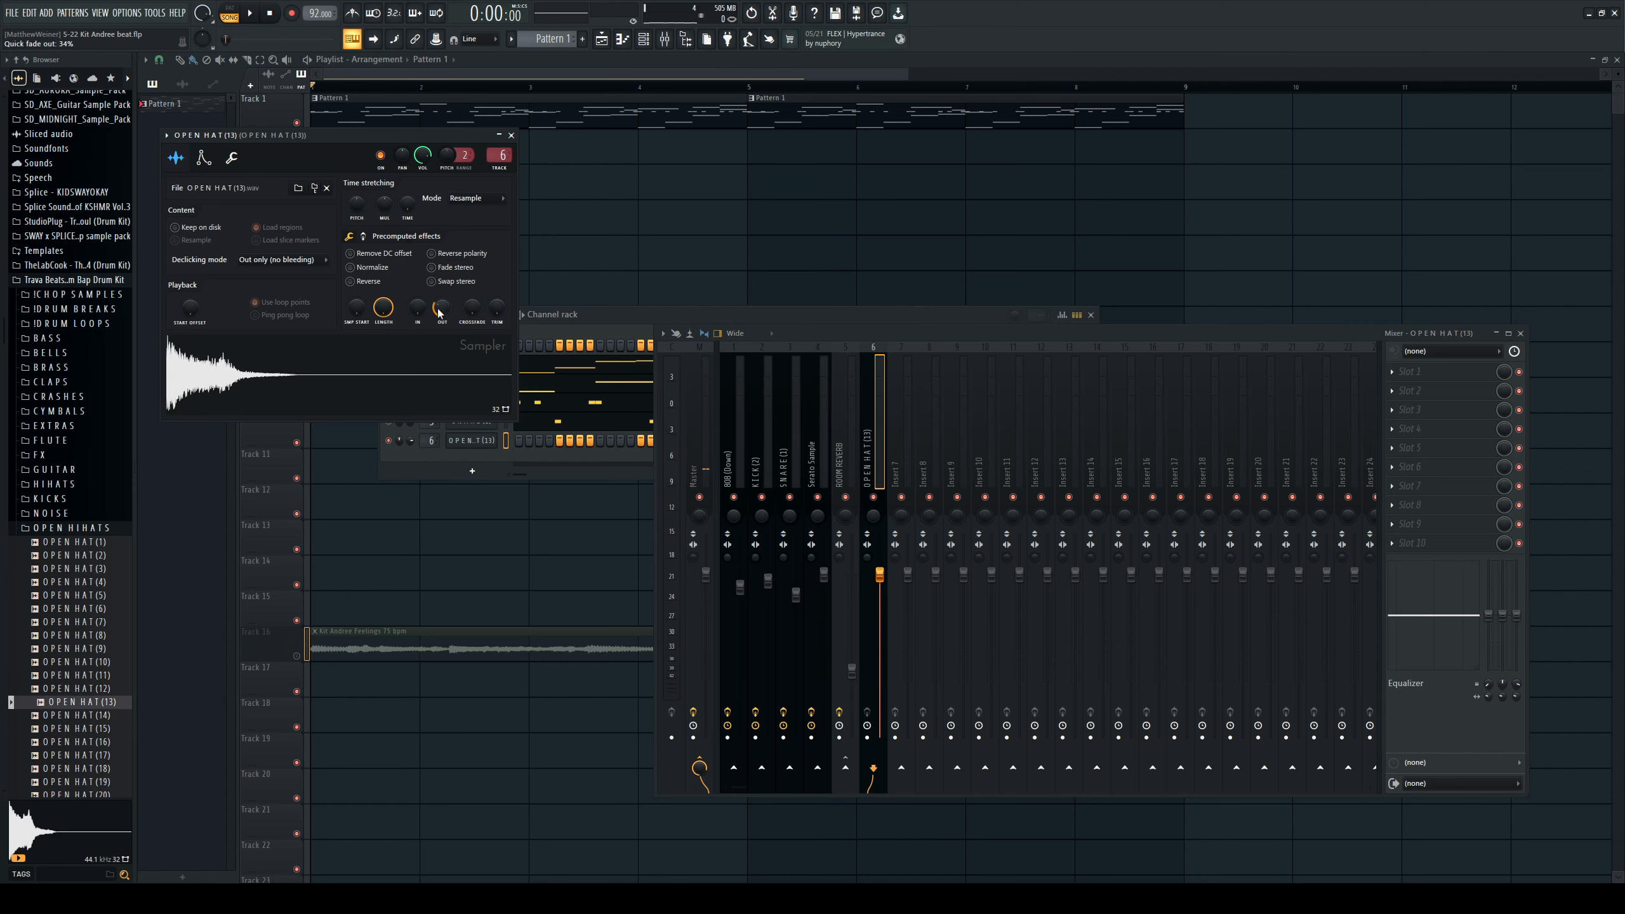
Add Fruity Parametric EQ 2 to the open hat track, cutting the lows, dipping the upper mids and slightly lowering the high shelf.
click(1362, 386)
drag(511, 214, 478, 383)
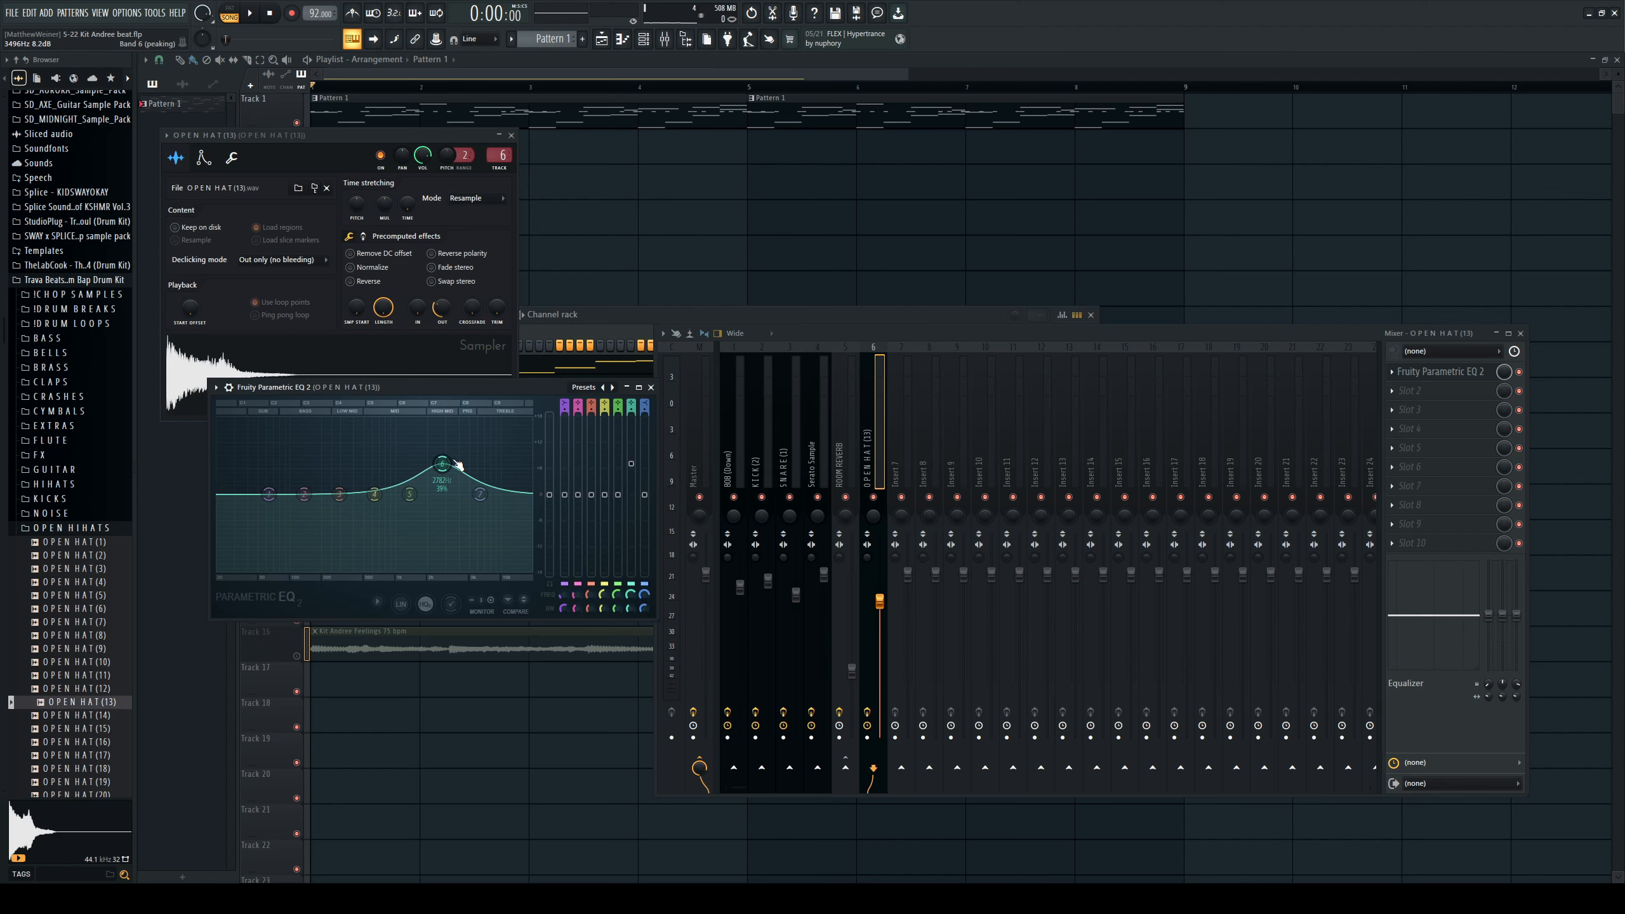
drag(477, 389, 604, 381)
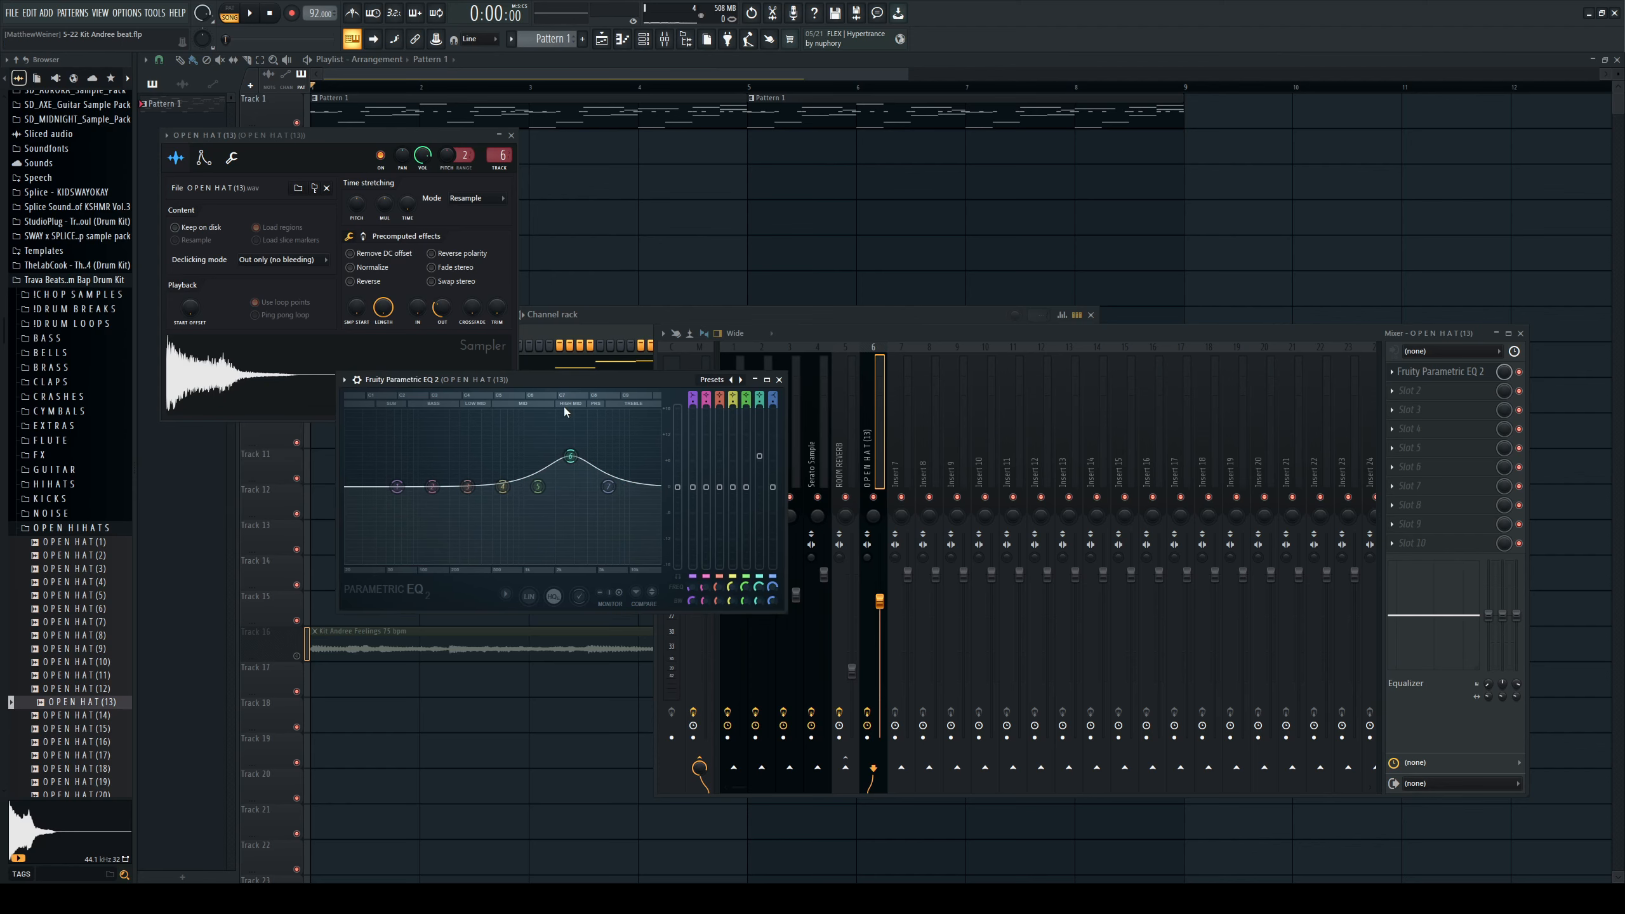
drag(574, 493, 621, 493)
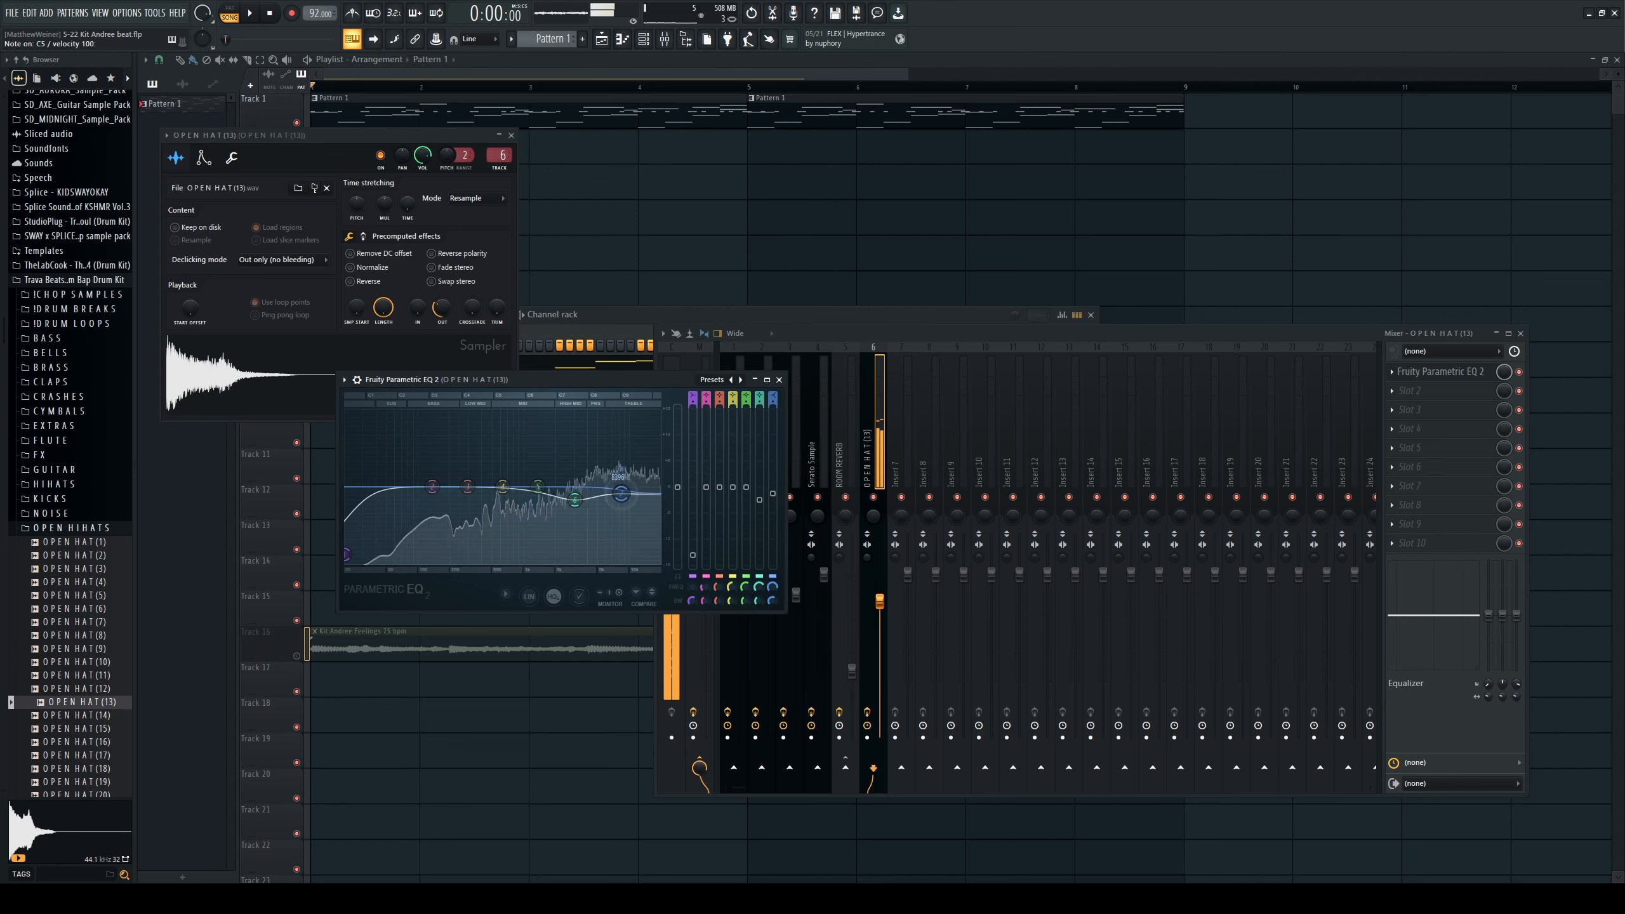
Lower the open hat's mixer level and increase its sample's quick fade-out, auditioning it alone and with the pattern.
drag(882, 603, 881, 620)
drag(443, 317, 443, 304)
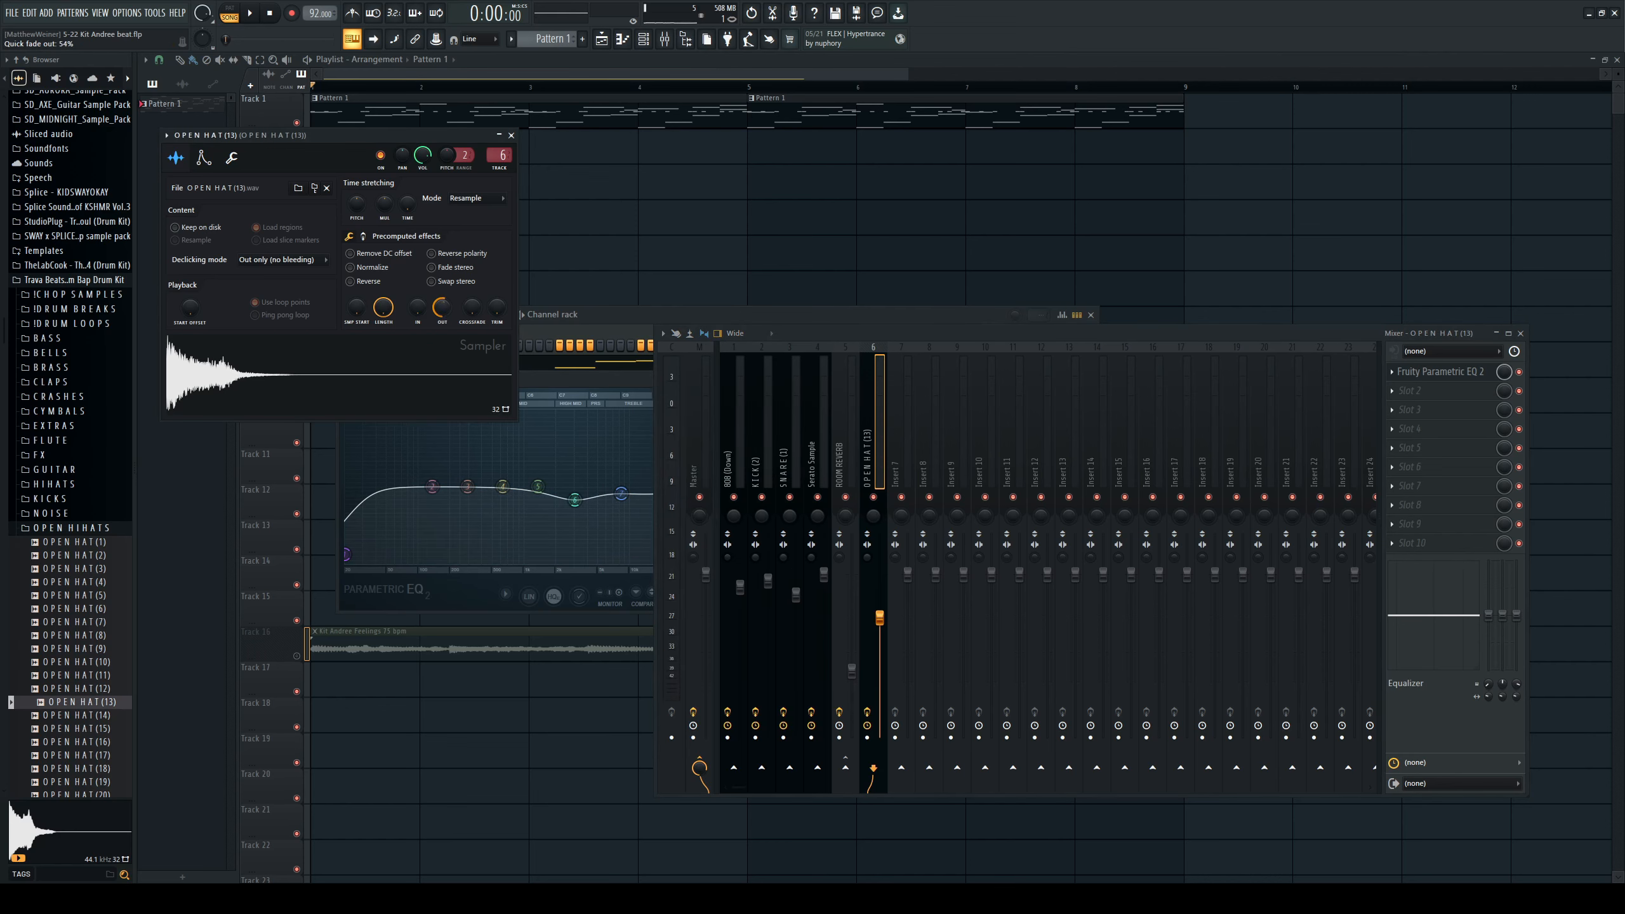
key(q)
key(q)
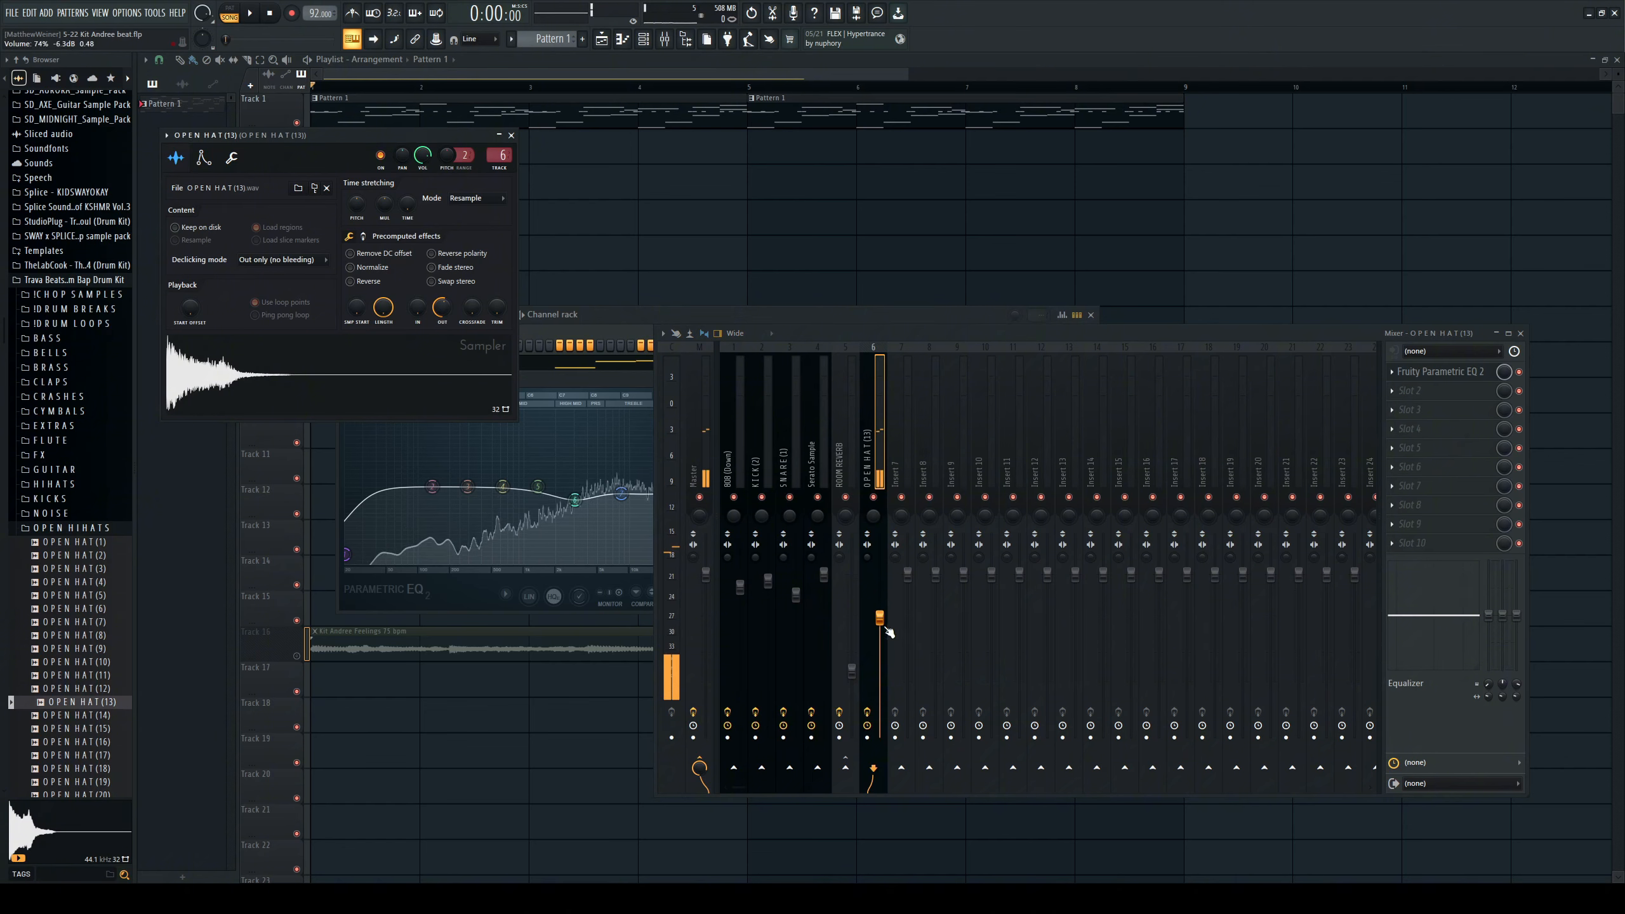
key(space)
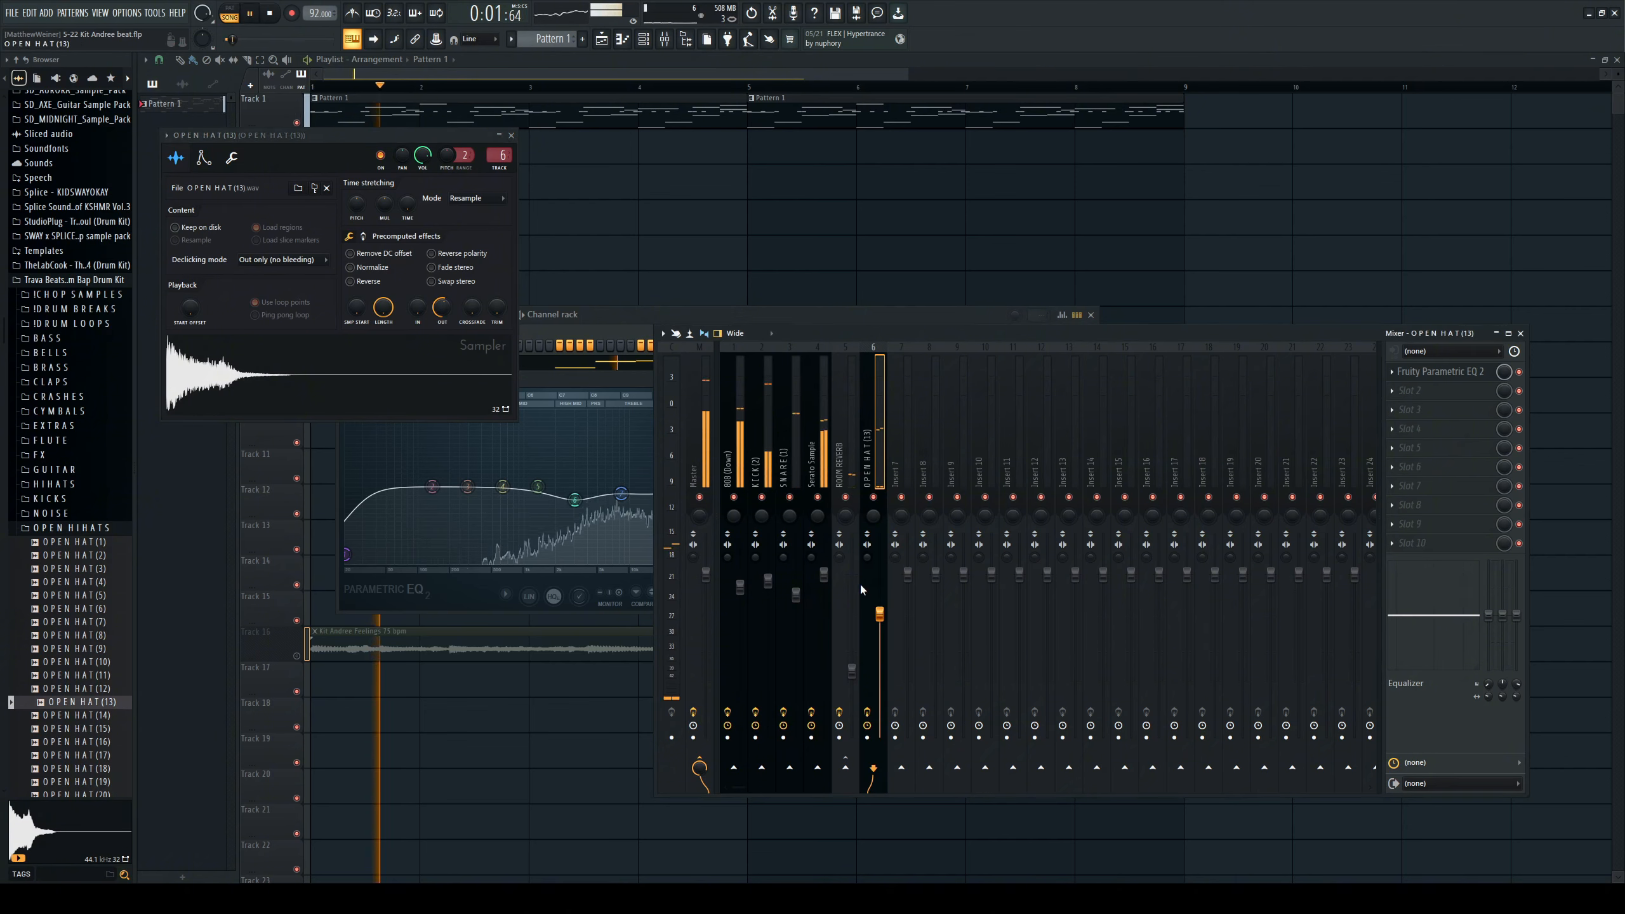
drag(448, 313, 449, 305)
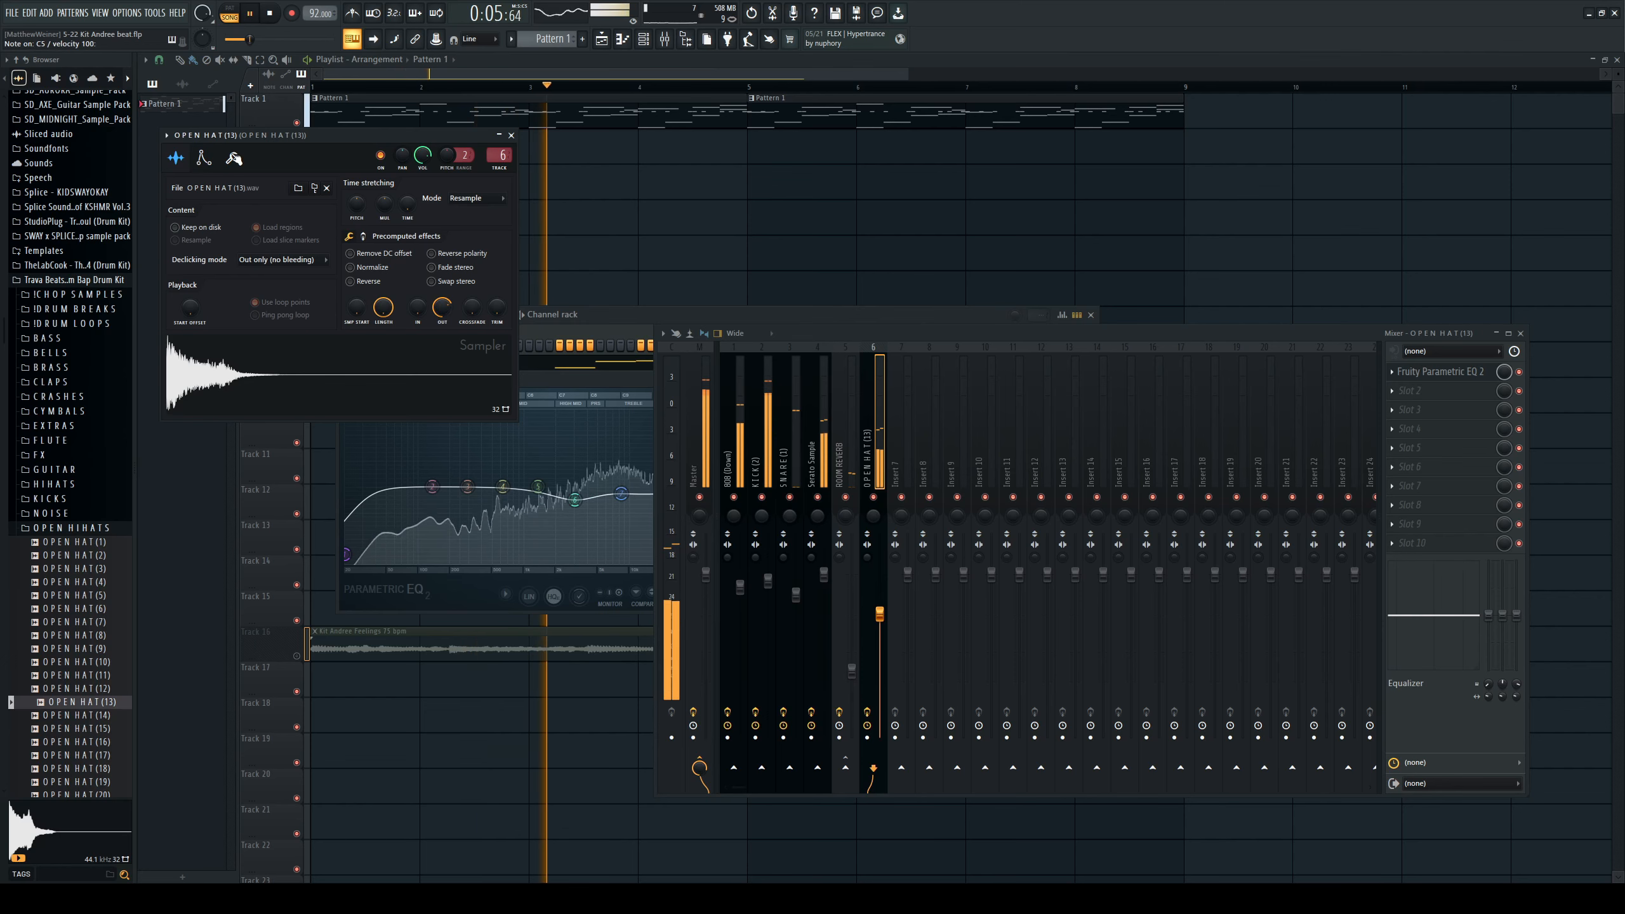
click(512, 136)
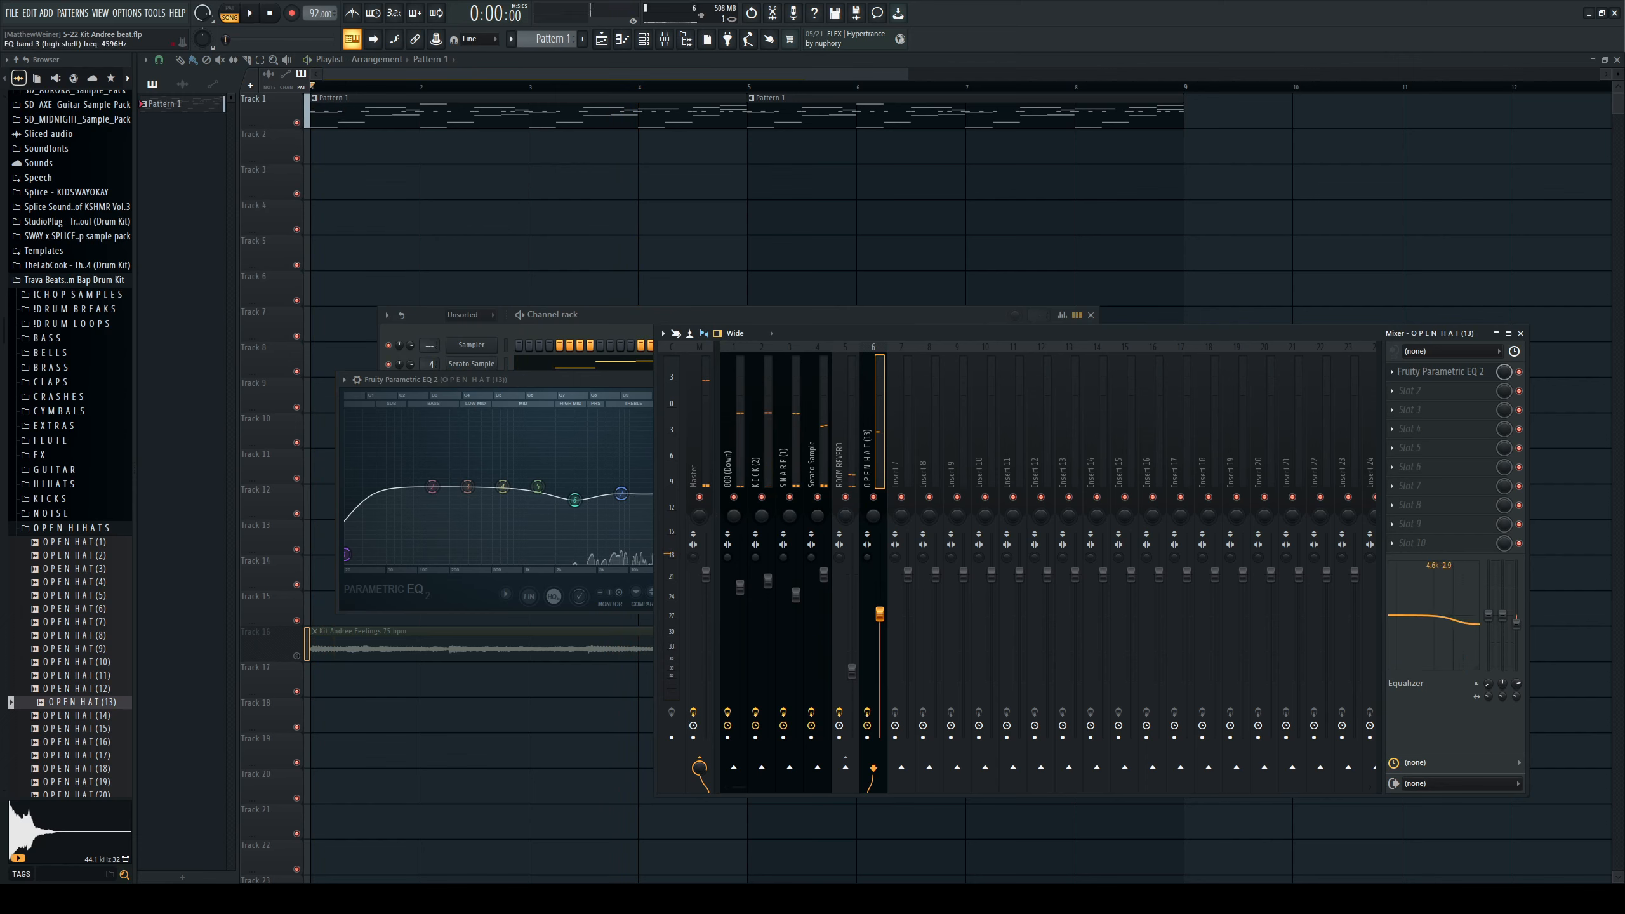
Shape the open hat with the mixer track's built-in equalizer, using a -4.0 high shelf and a 1.4 mid boost, and close its Parametric EQ 2.
drag(1454, 623, 1455, 627)
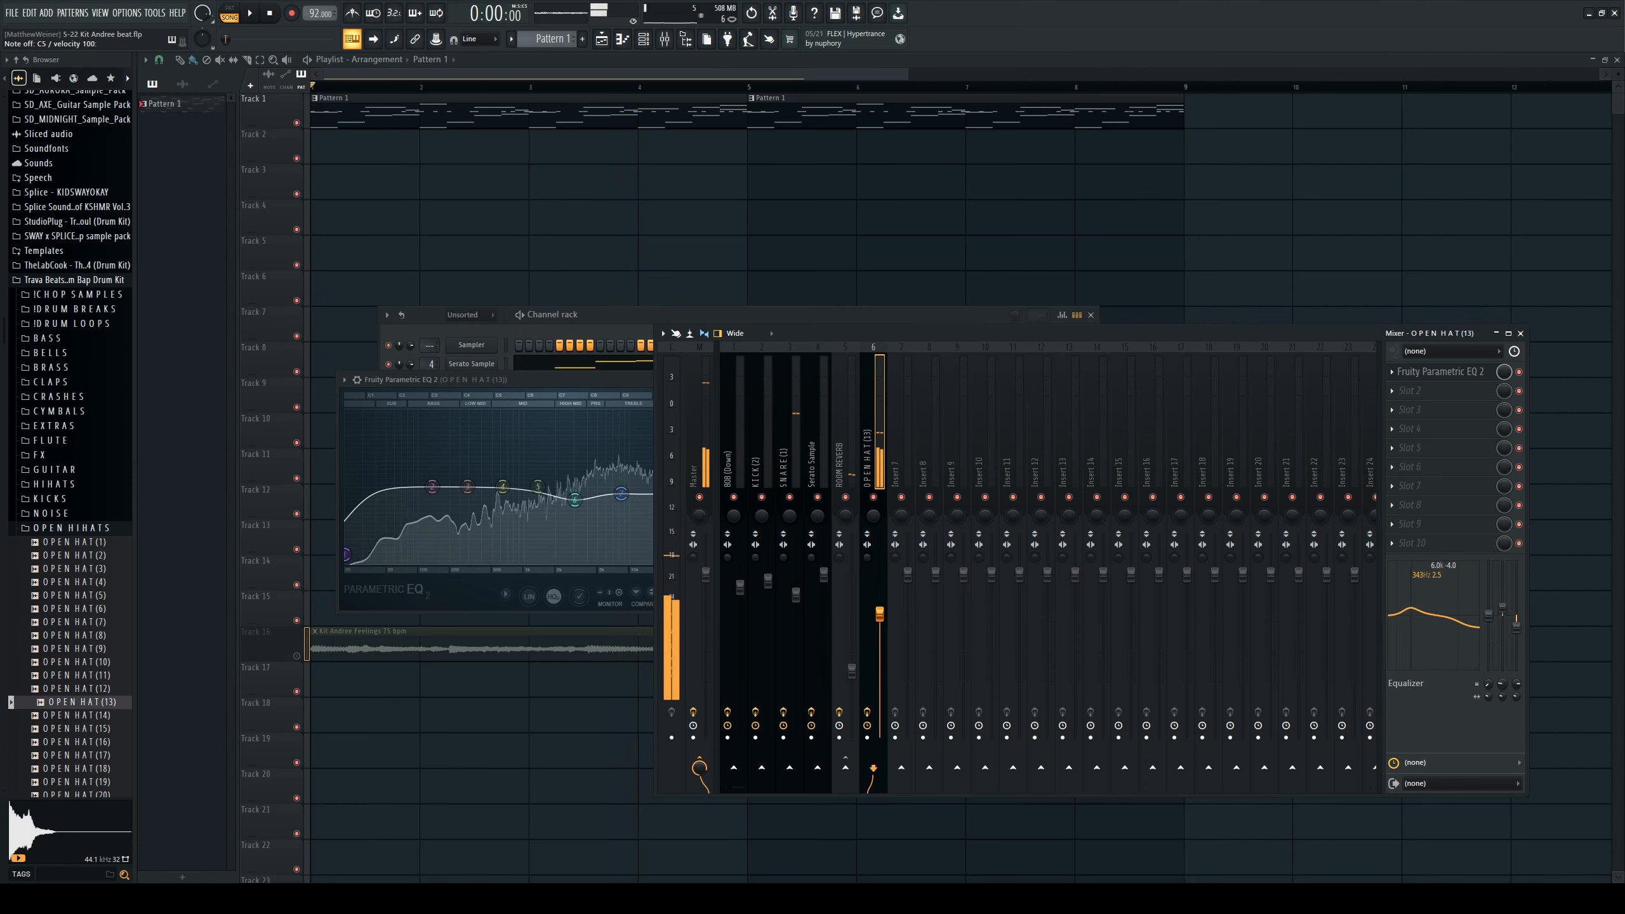
click(534, 379)
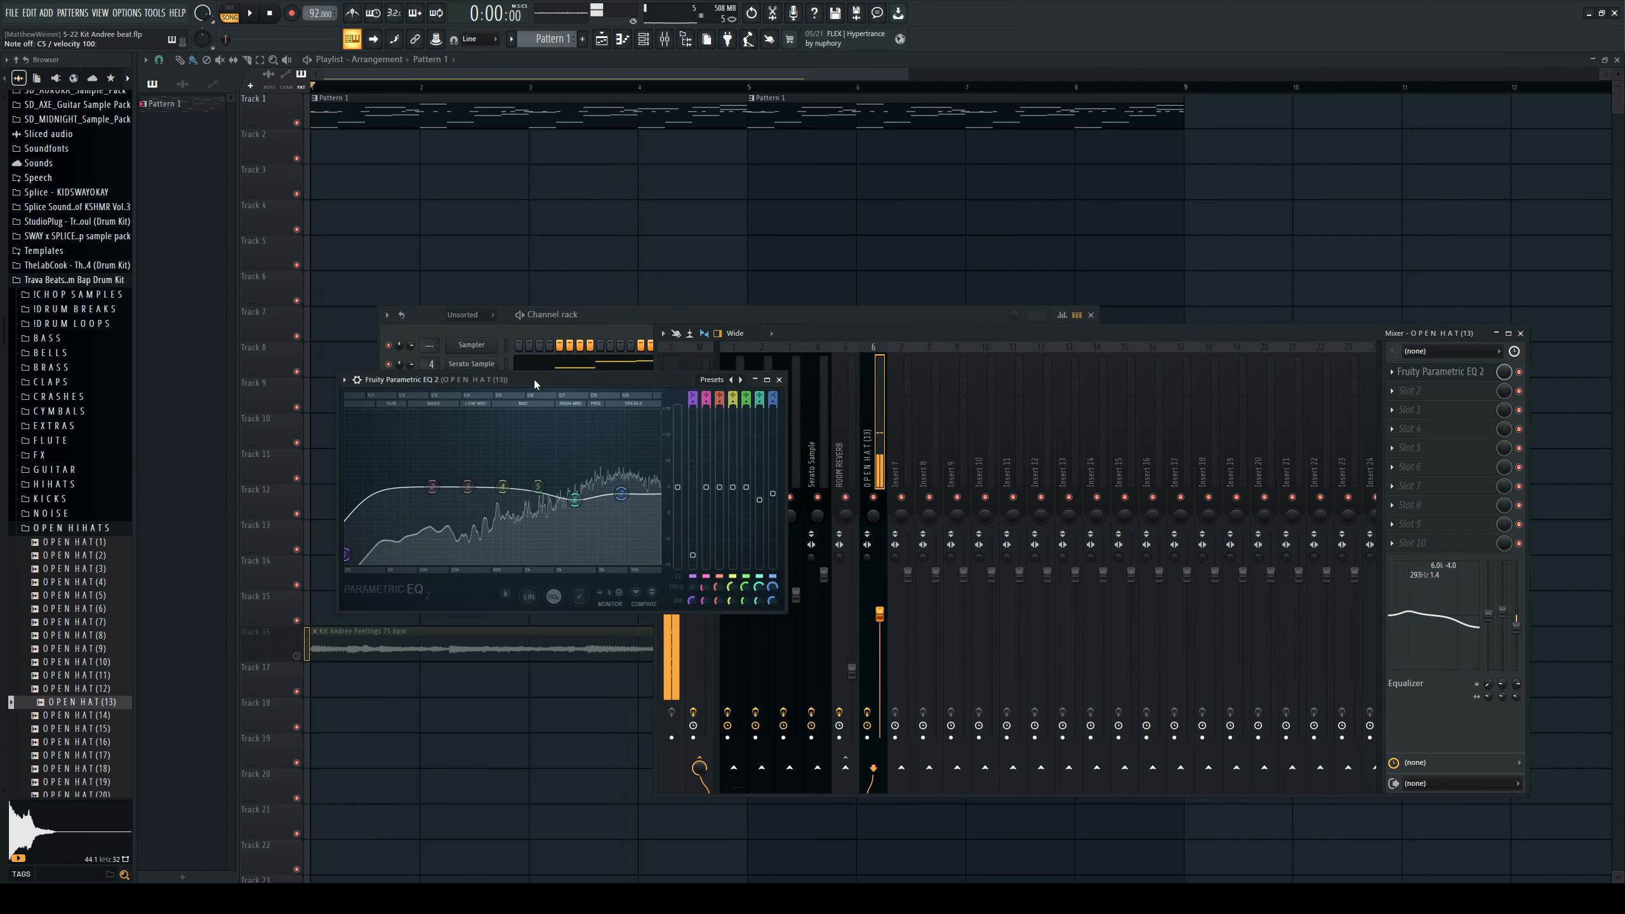
click(782, 381)
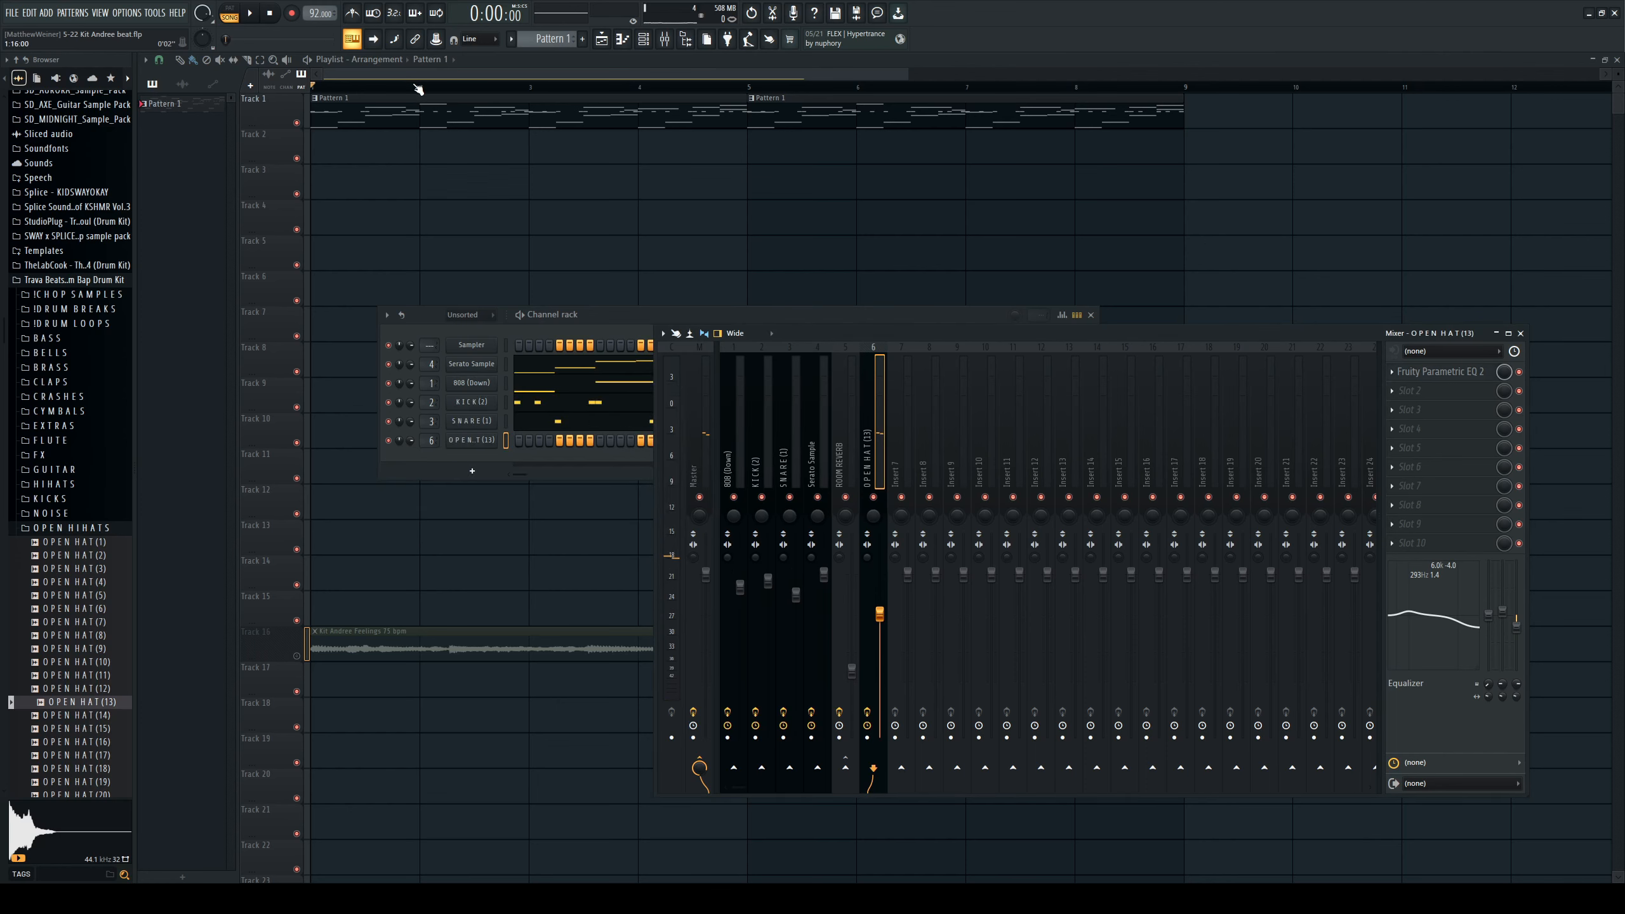
Open the open hat's piano roll and place a C5 hit at 1:07, playing the pattern along.
click(619, 41)
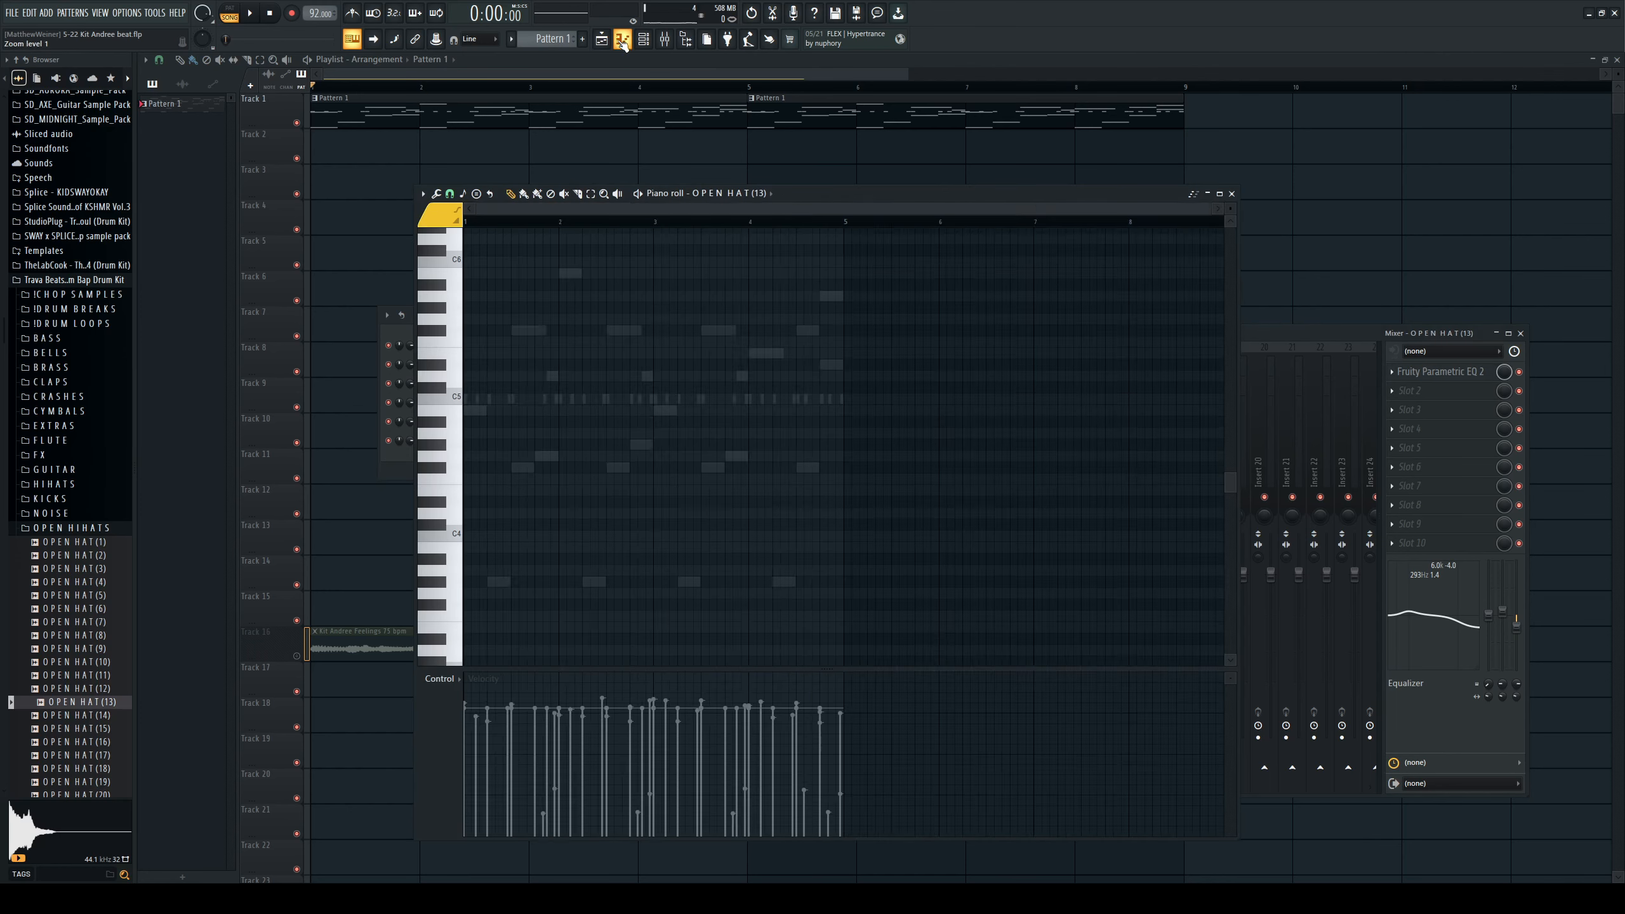
key(space)
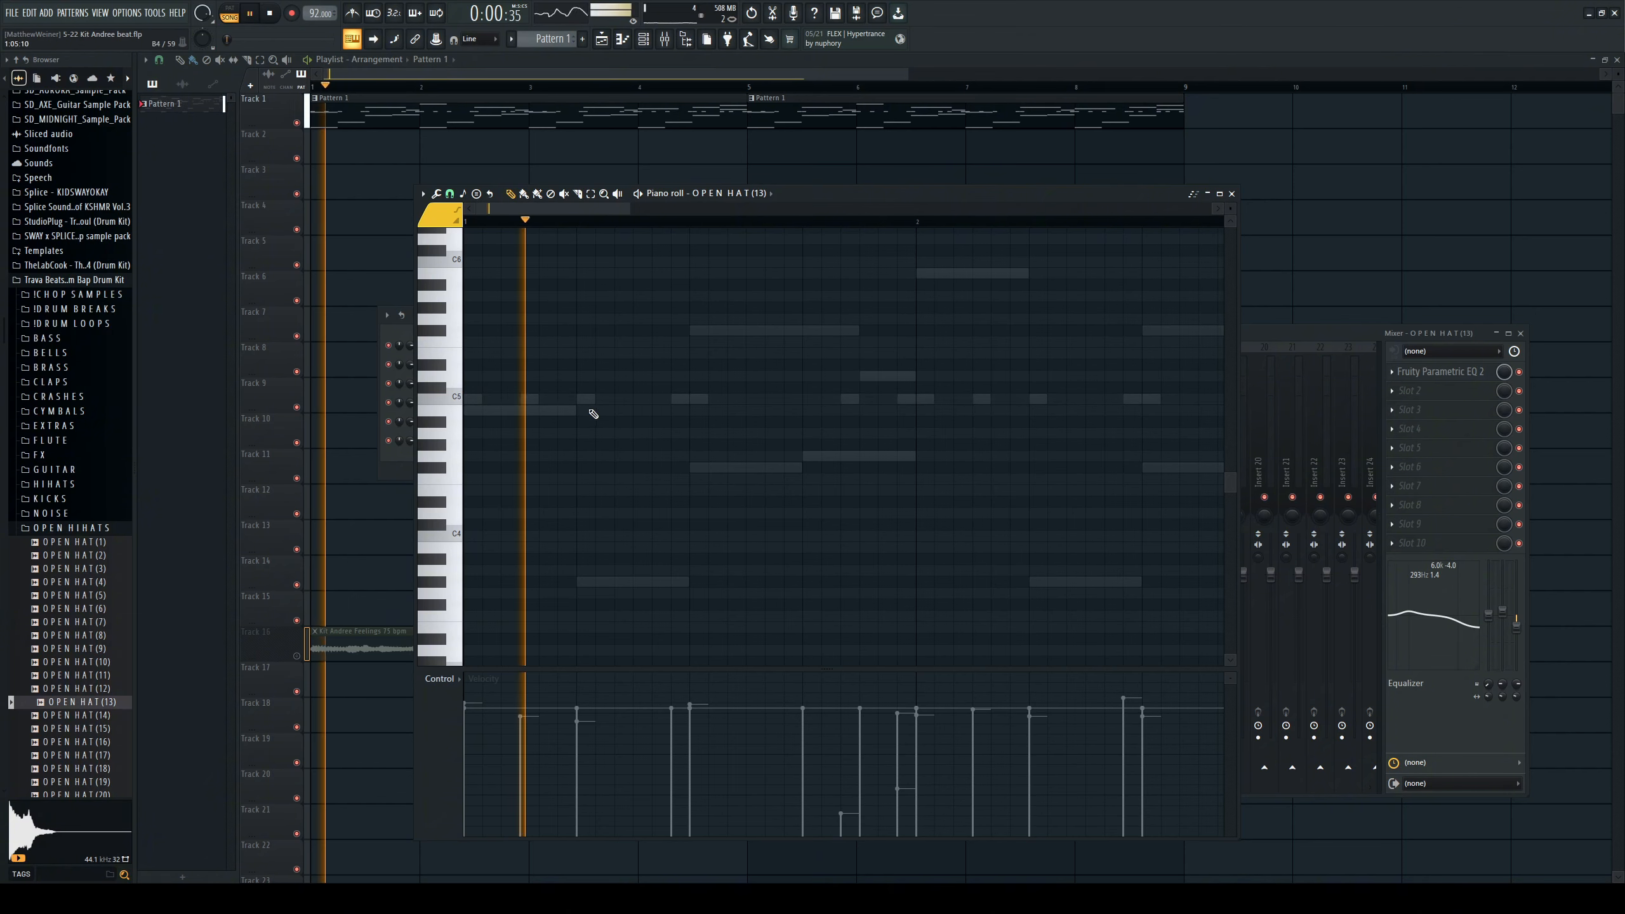
click(642, 398)
key(space)
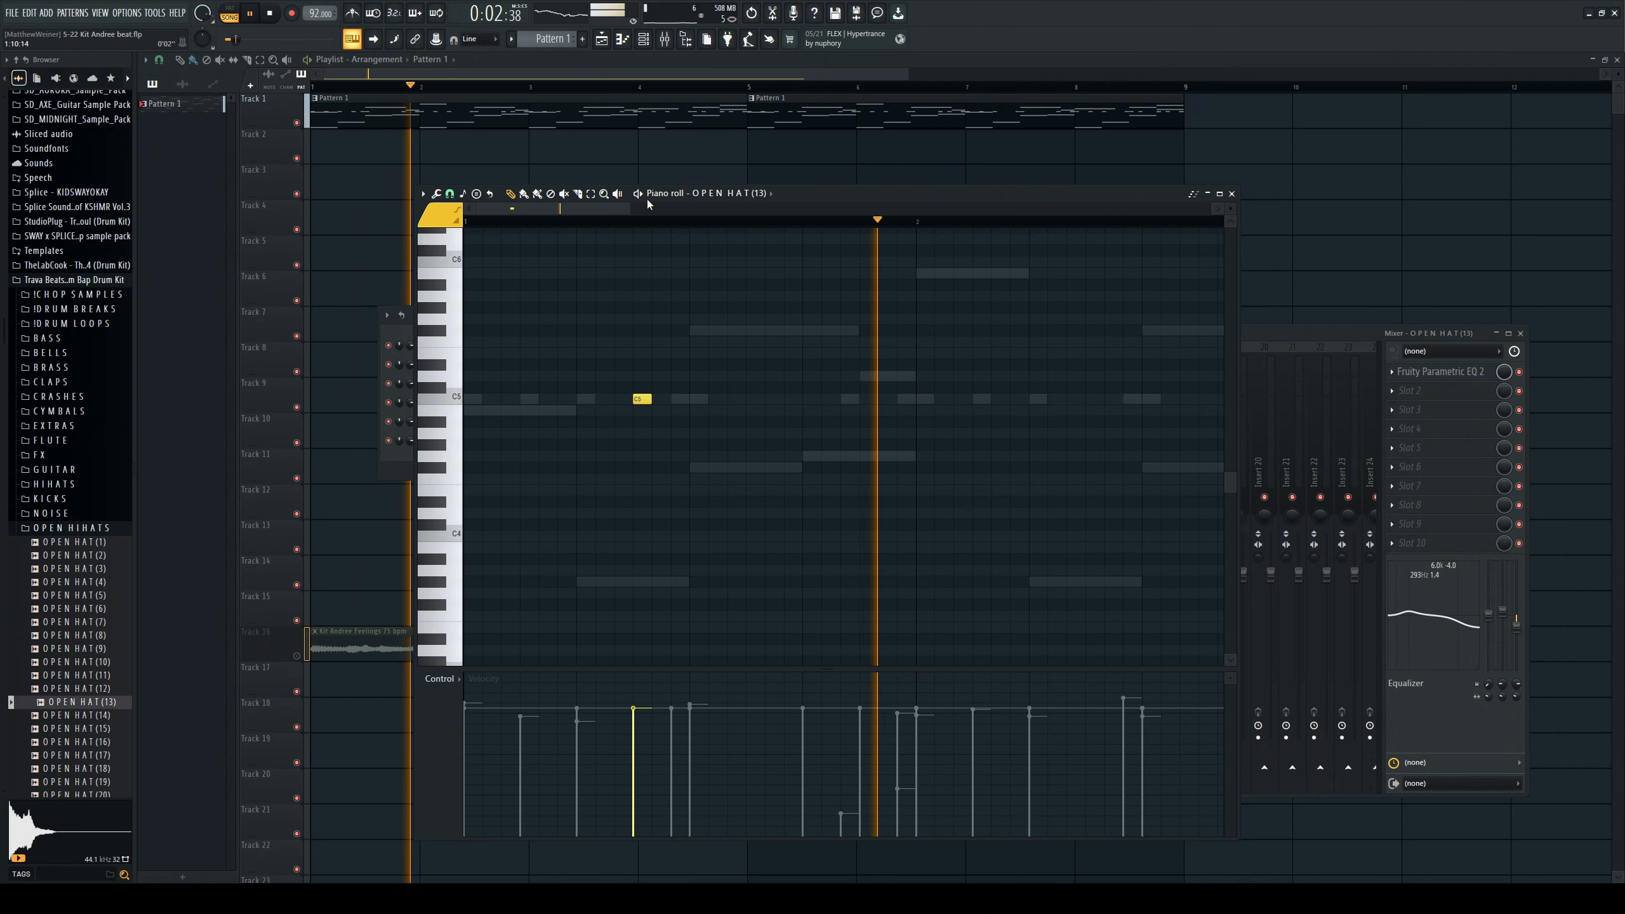
Try further open hat hits at several positions such as 2:05 and 2:06, auditioning and removing each one.
click(741, 398)
right_click(741, 398)
key(space)
key(space)
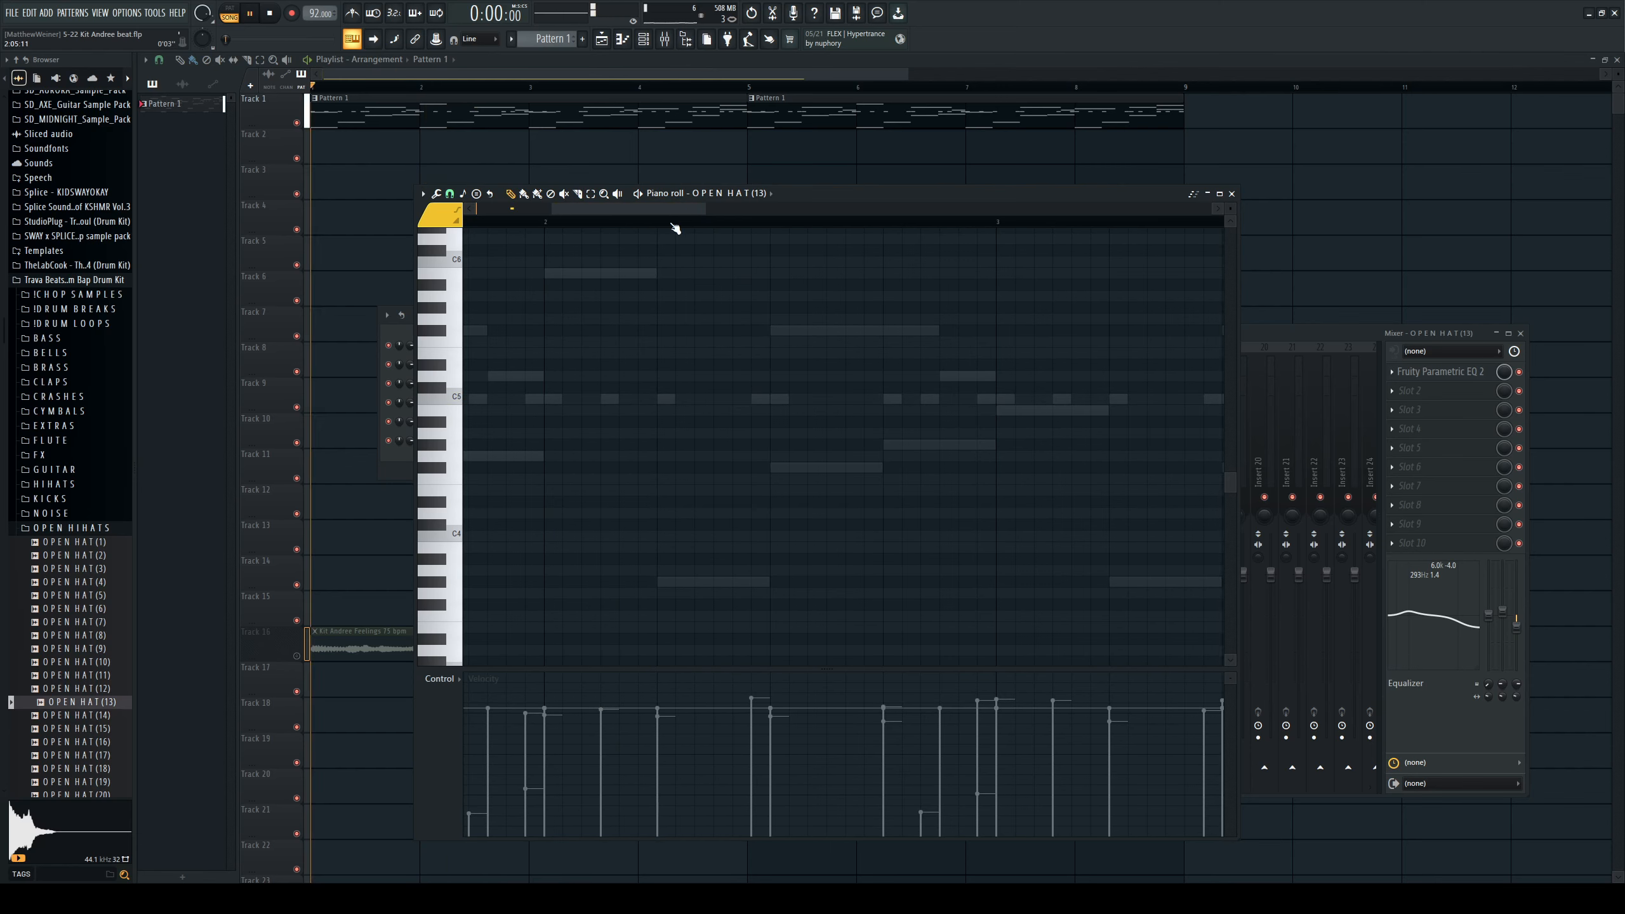
click(546, 222)
click(665, 400)
key(space)
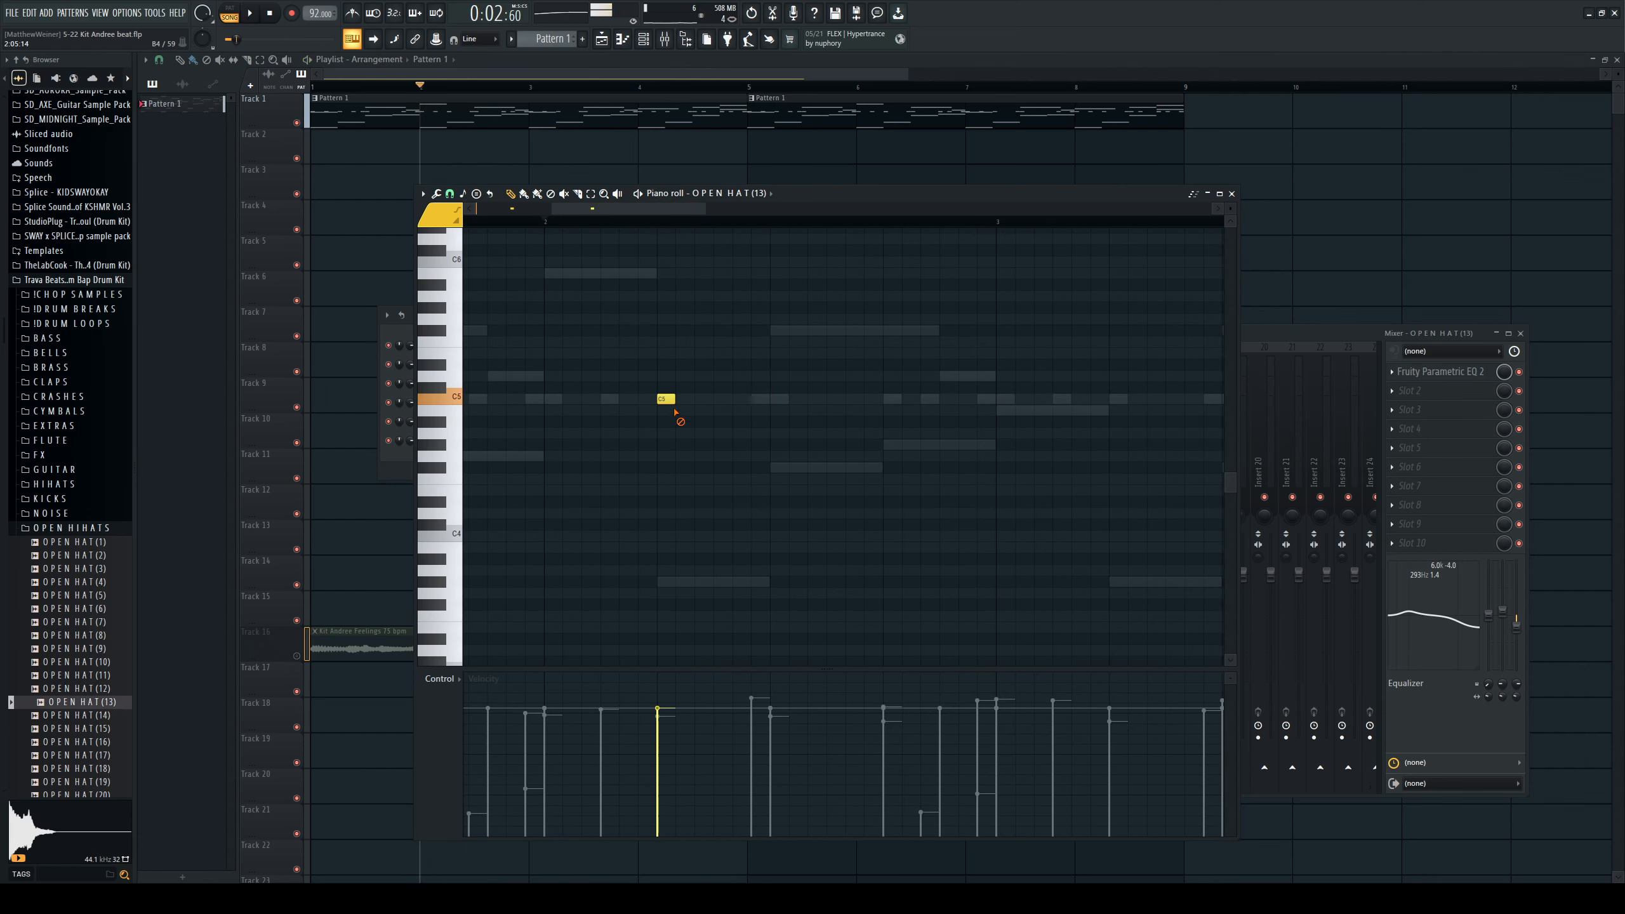
key(space)
right_click(666, 399)
click(716, 399)
right_click(718, 400)
key(space)
key(space)
click(698, 399)
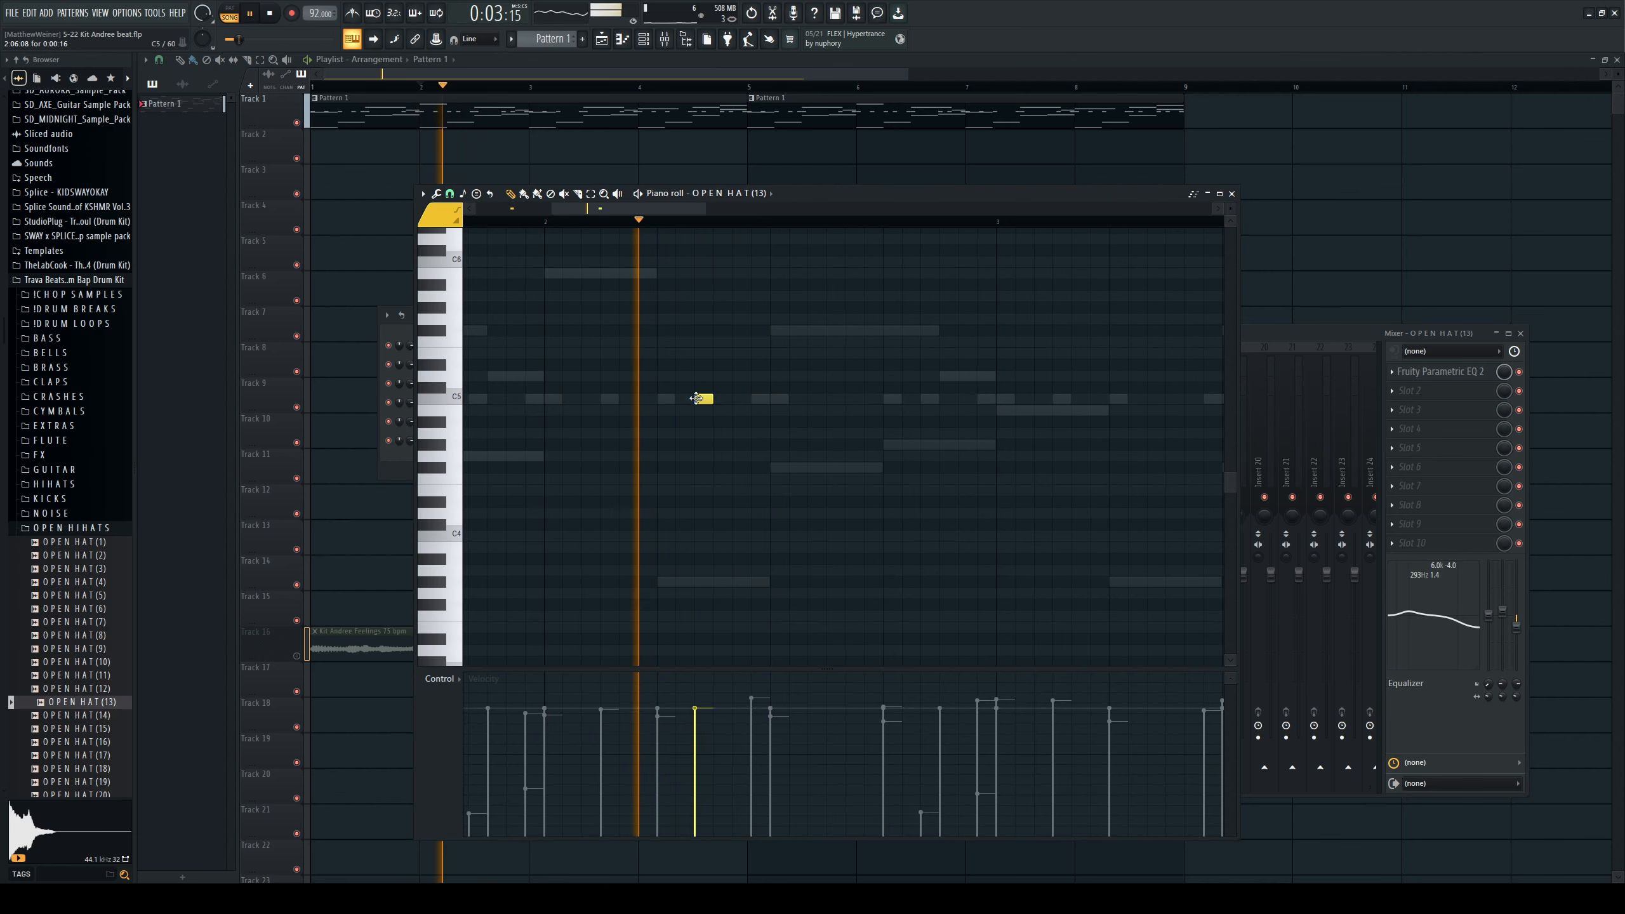
right_click(704, 399)
Place open hat hits on C5 at 2:07 and 2:15.
click(718, 400)
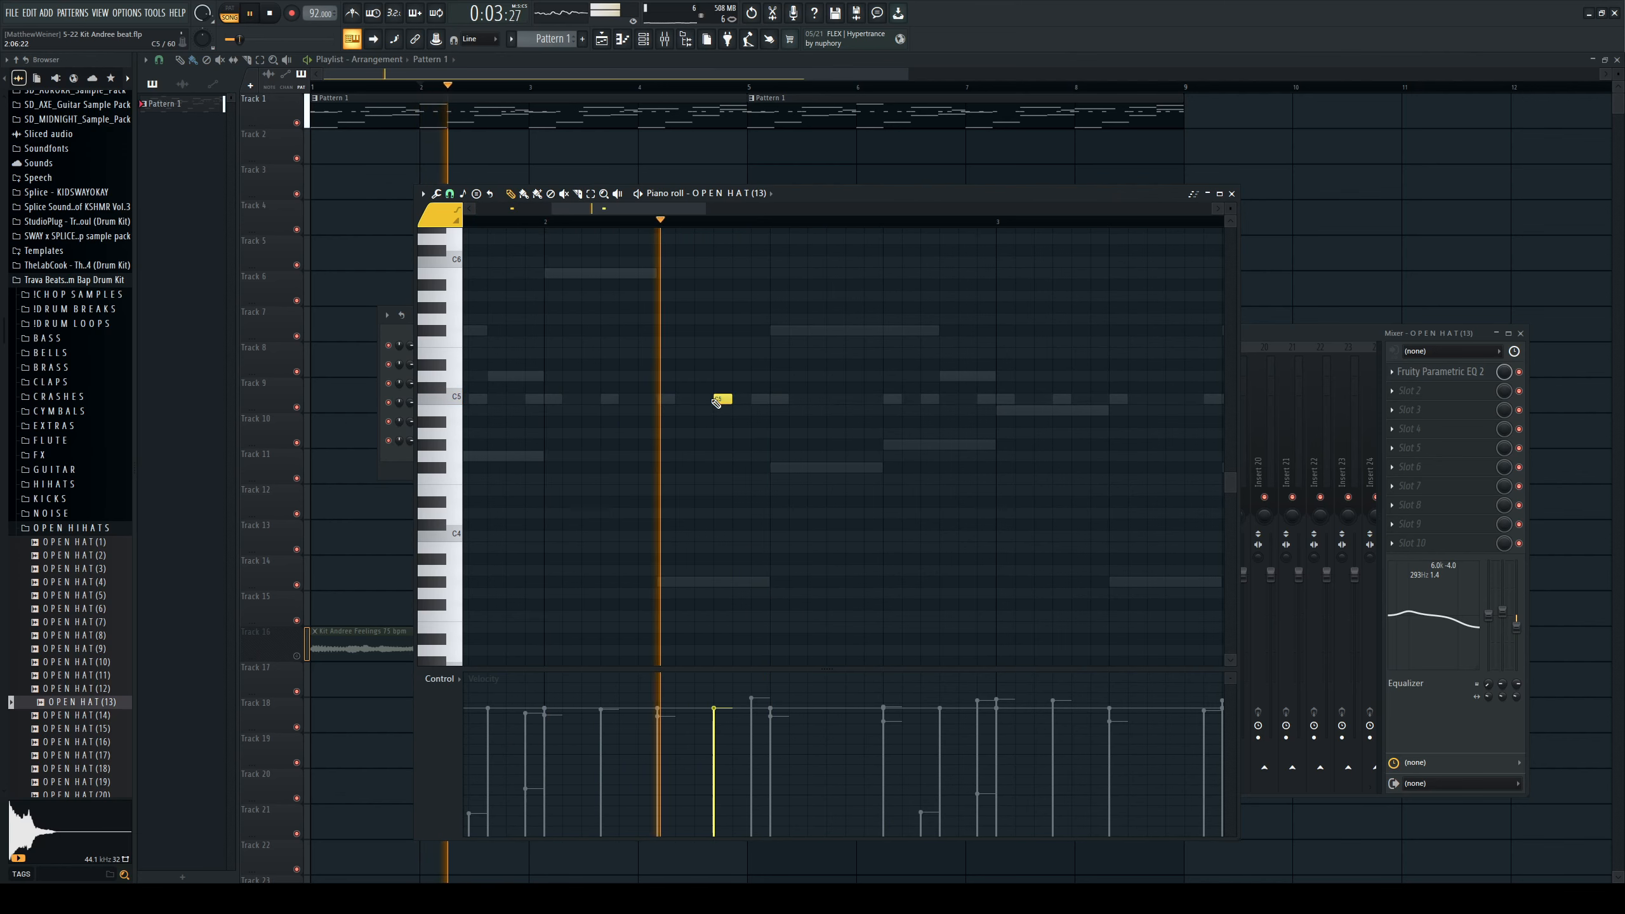
key(space)
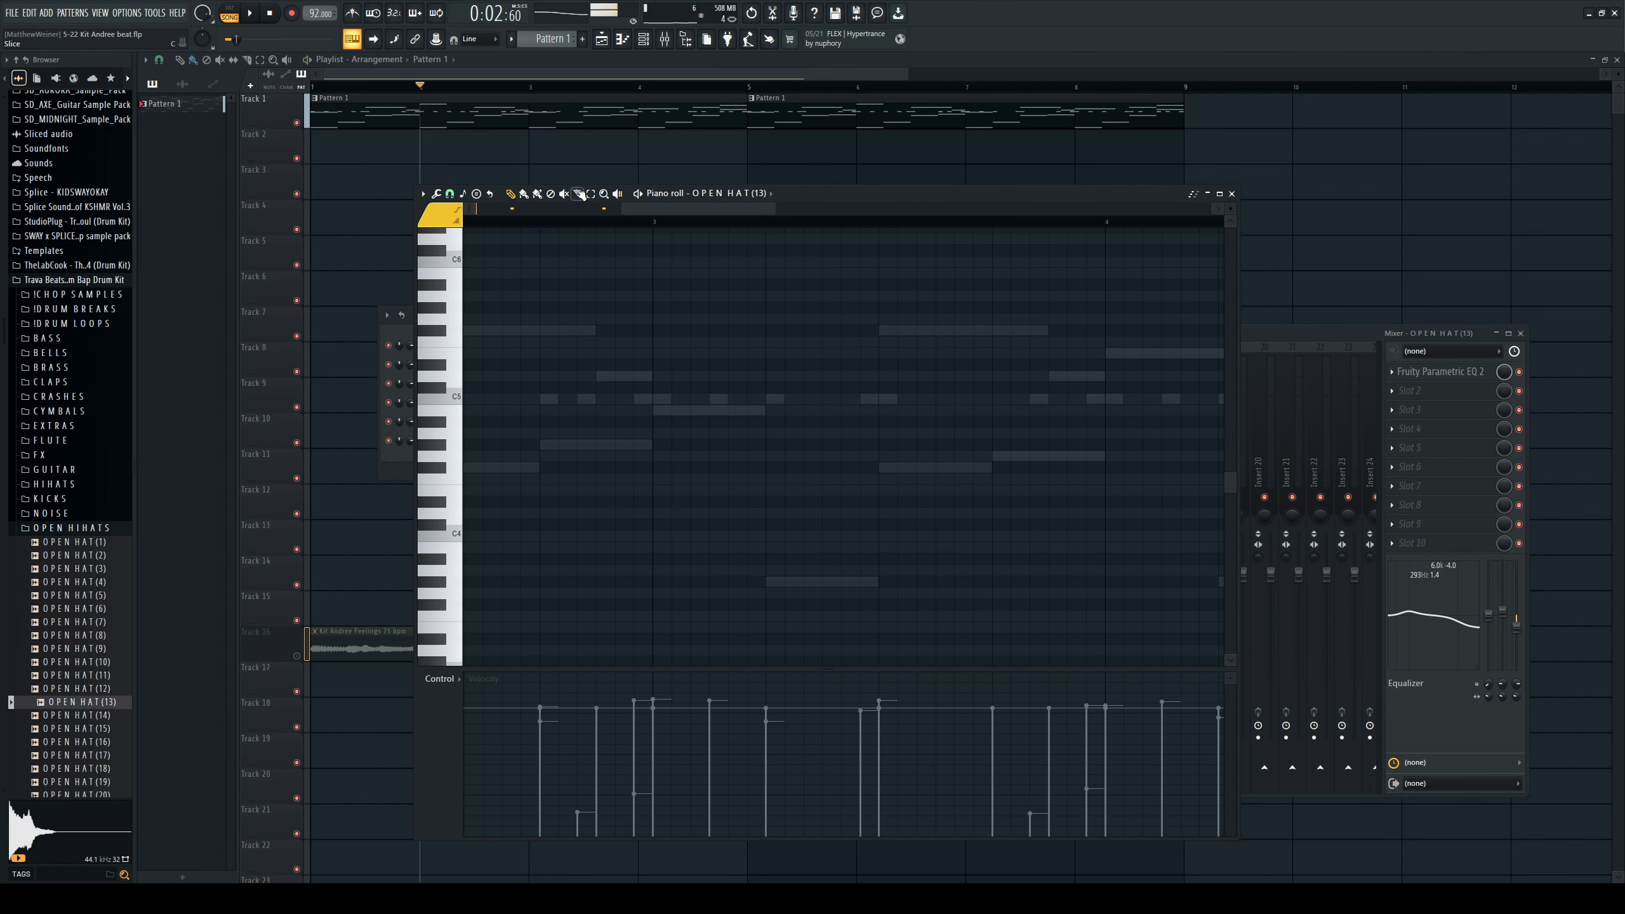
click(753, 399)
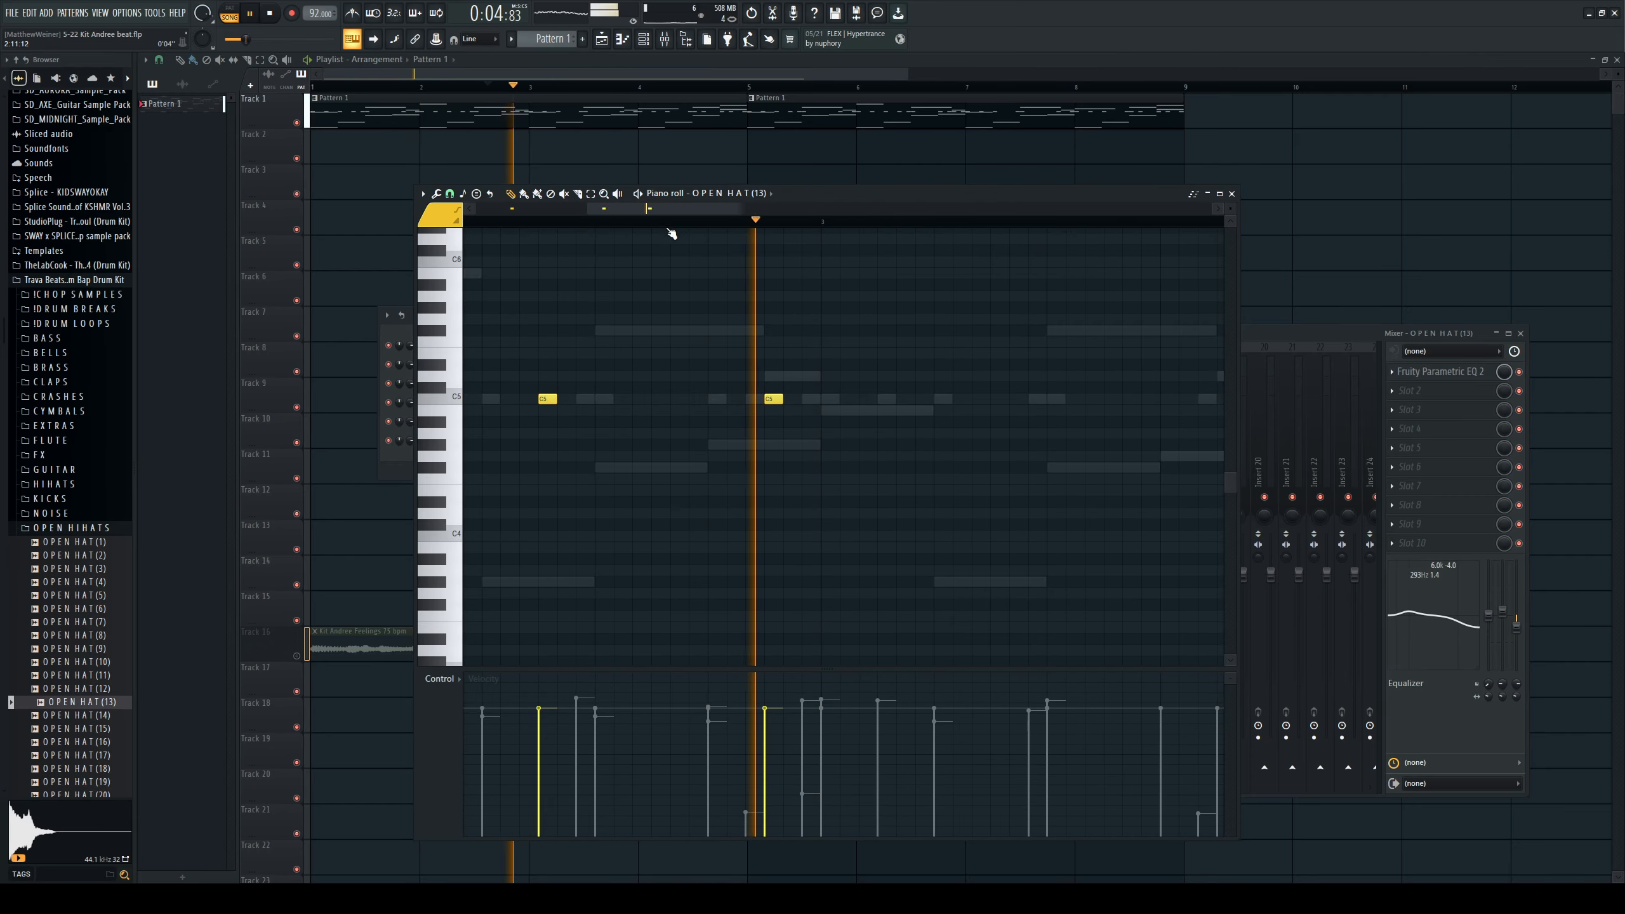
Play from bar 3 and try an open hat hit near its end, replacing one at about 3:14 with one at 3:13.
click(557, 222)
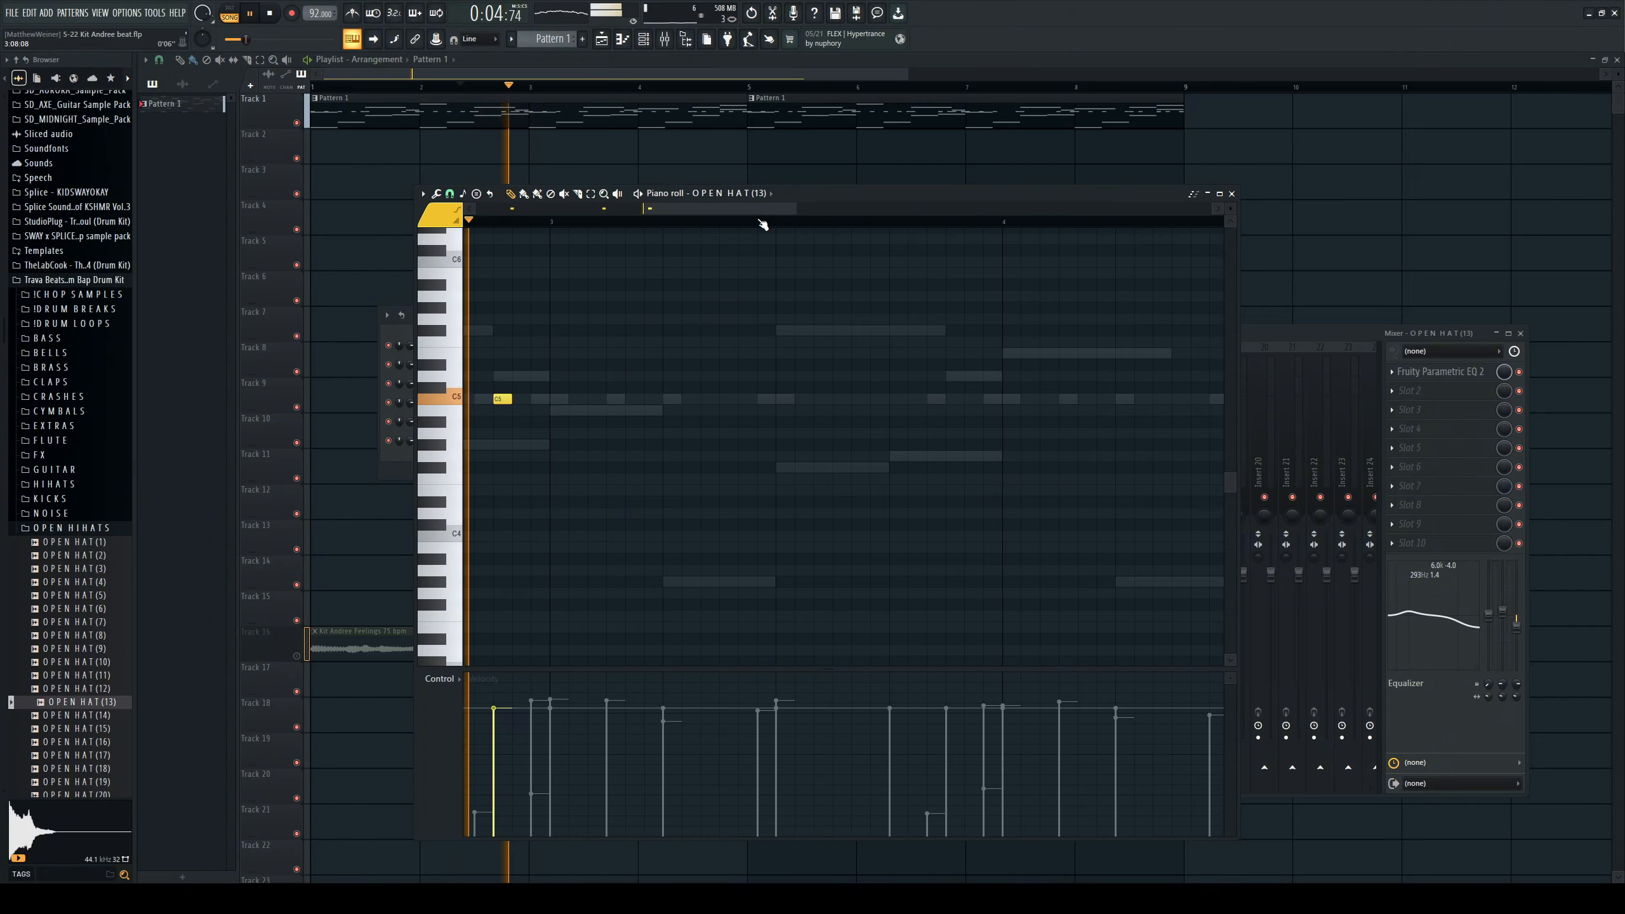
scroll(759, 231, down, 3)
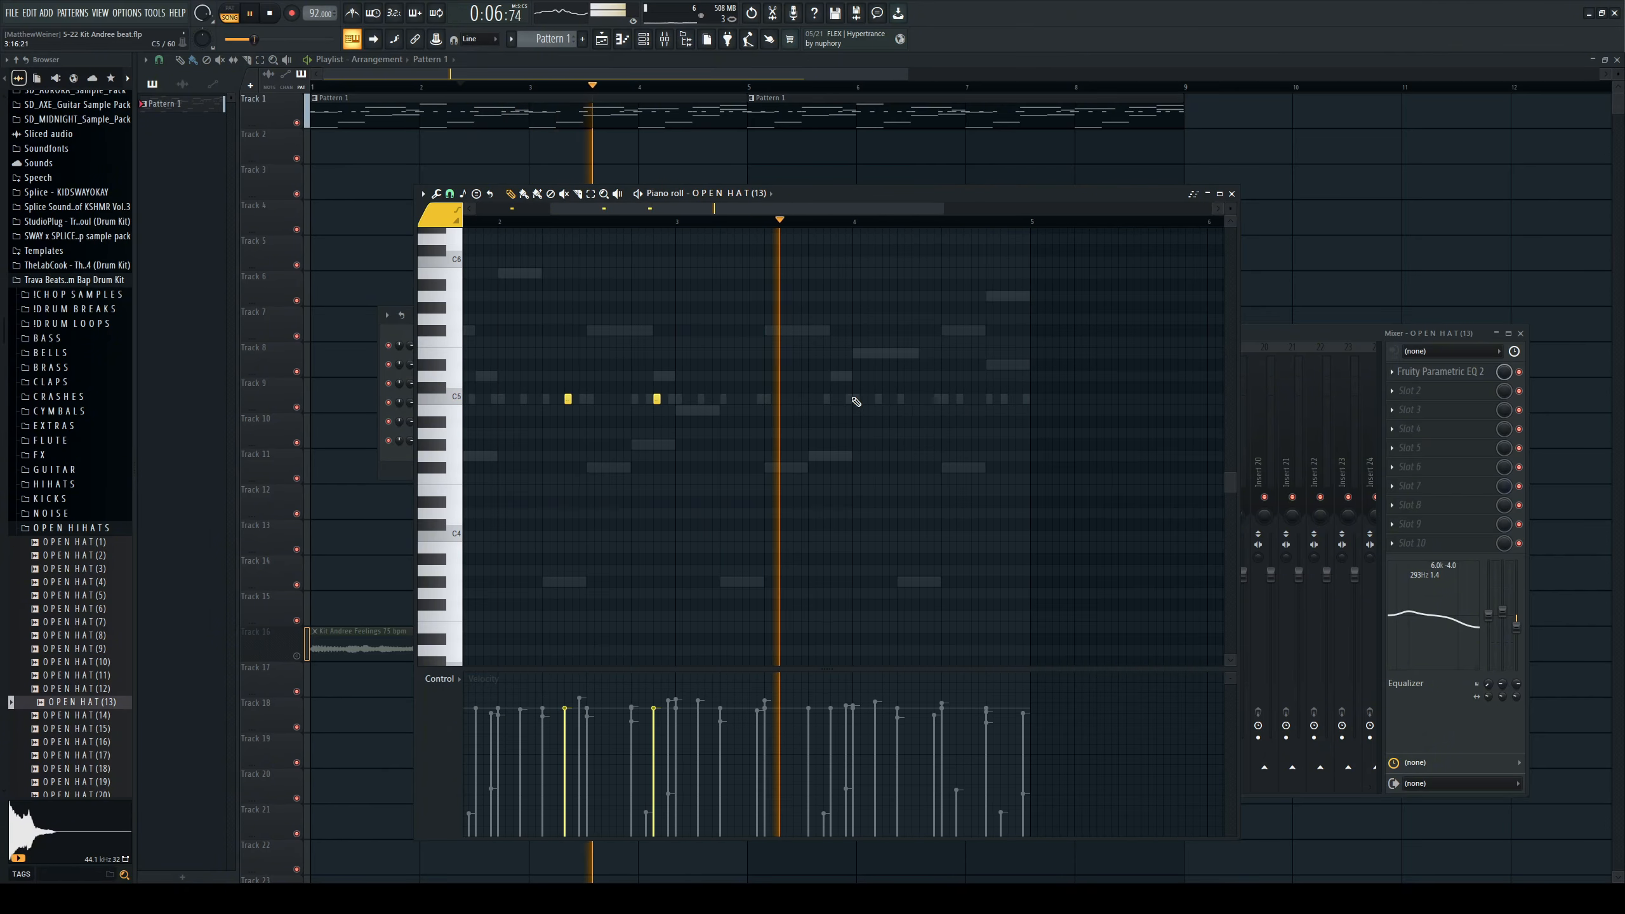
click(828, 399)
click(725, 224)
scroll(838, 320, up, 3)
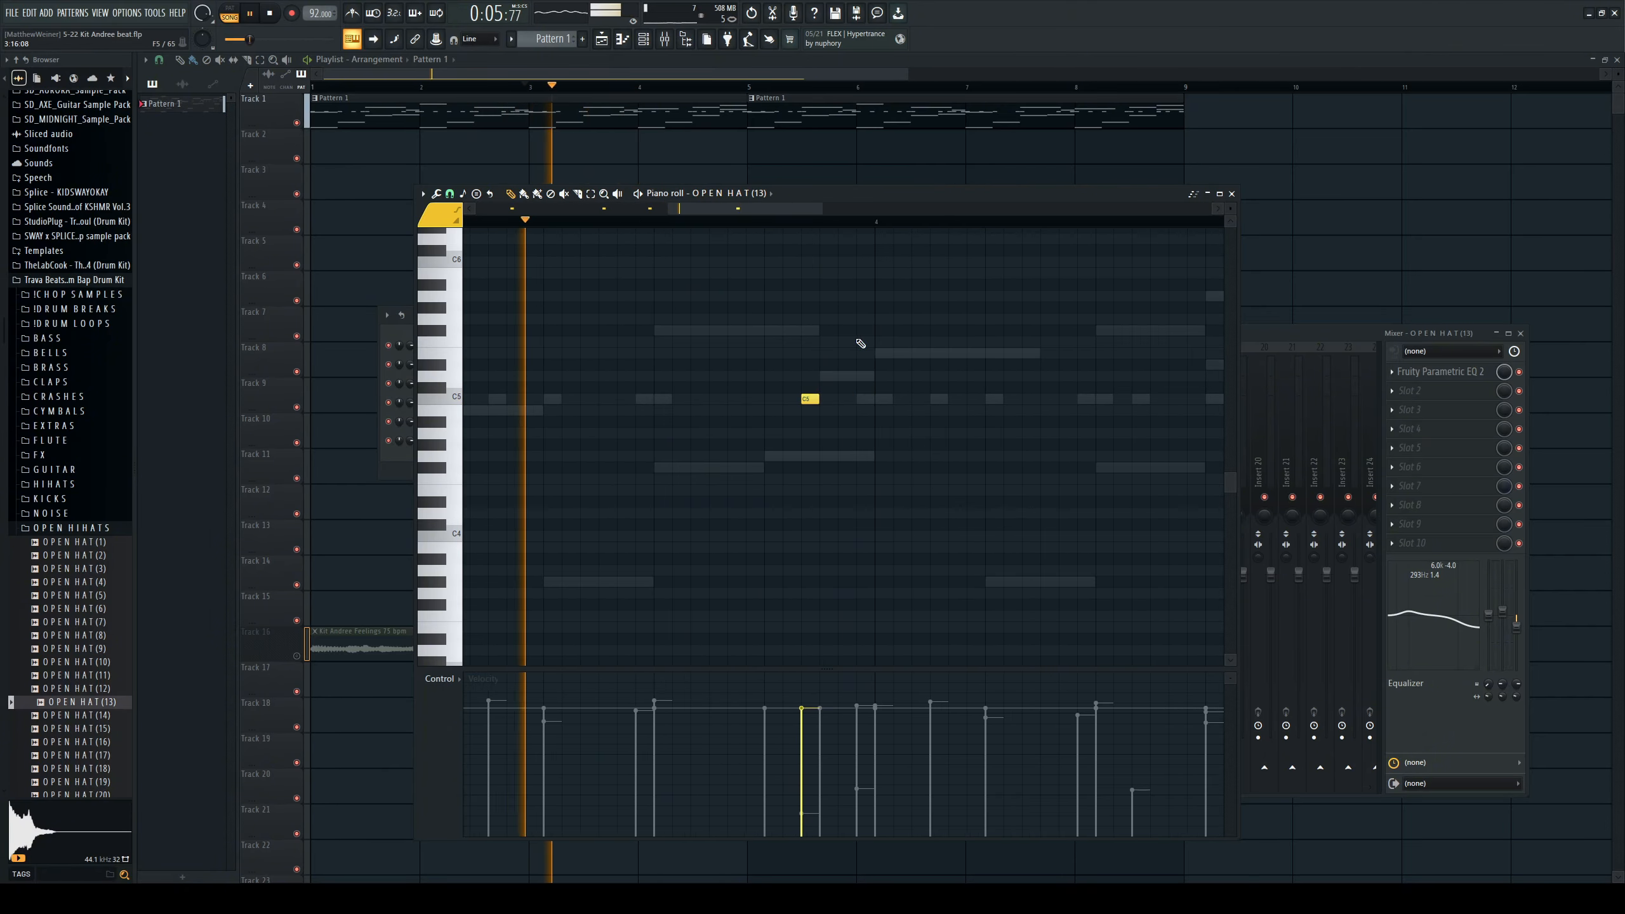
right_click(807, 399)
click(770, 398)
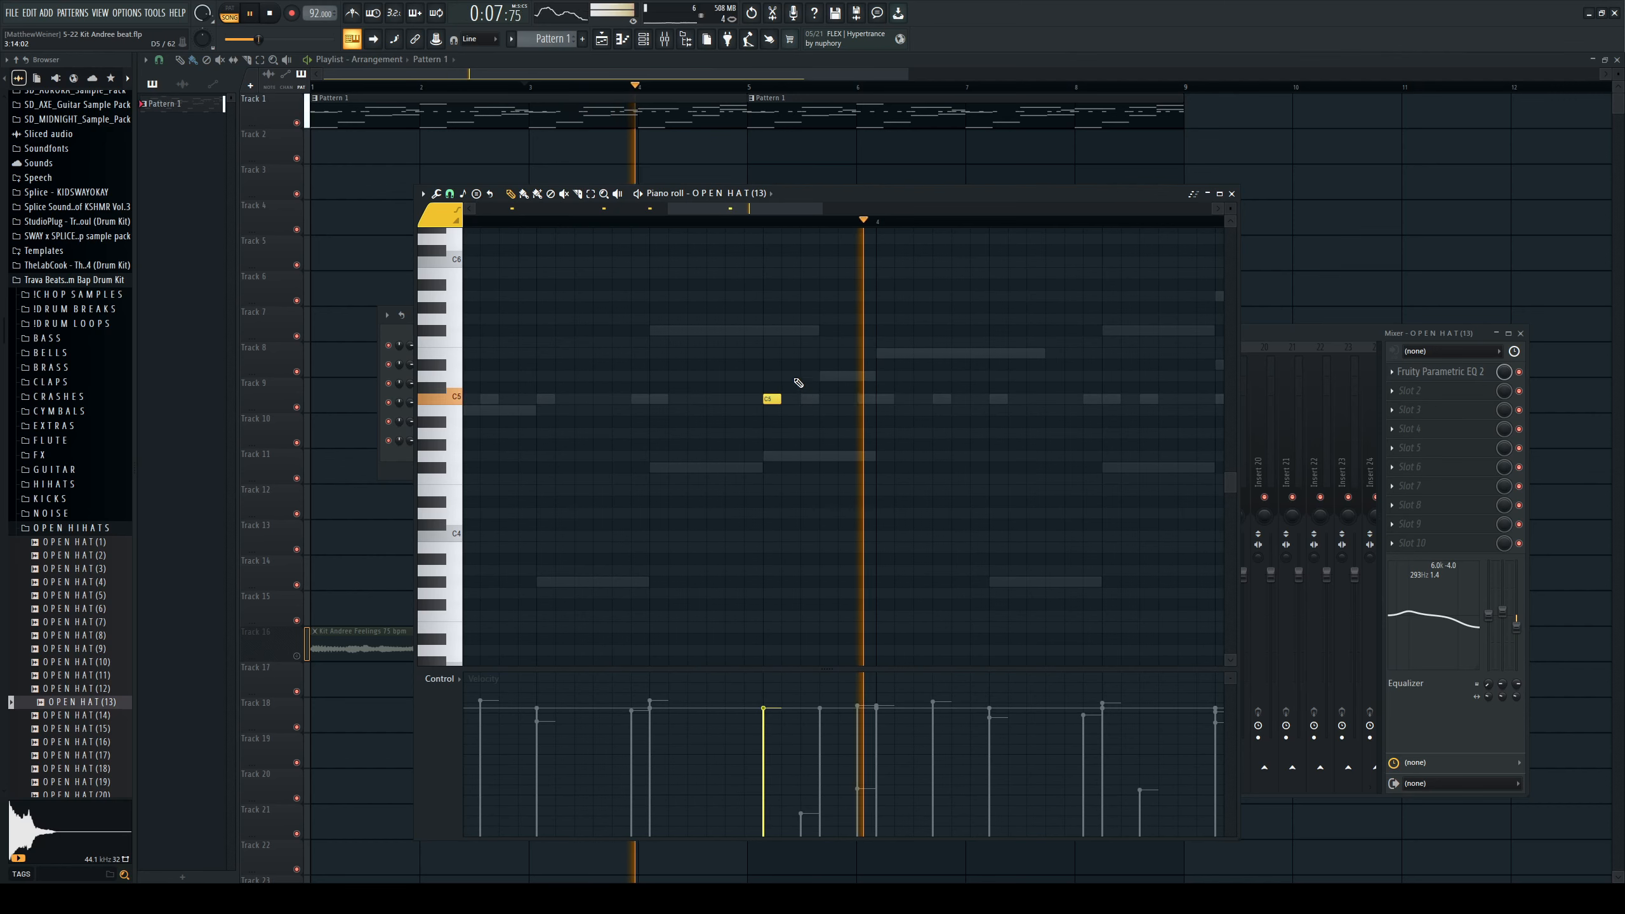
Duplicate the open hat's two-bar part into bars 3 and 4, play it through and close the piano roll.
scroll(760, 232, down, 3)
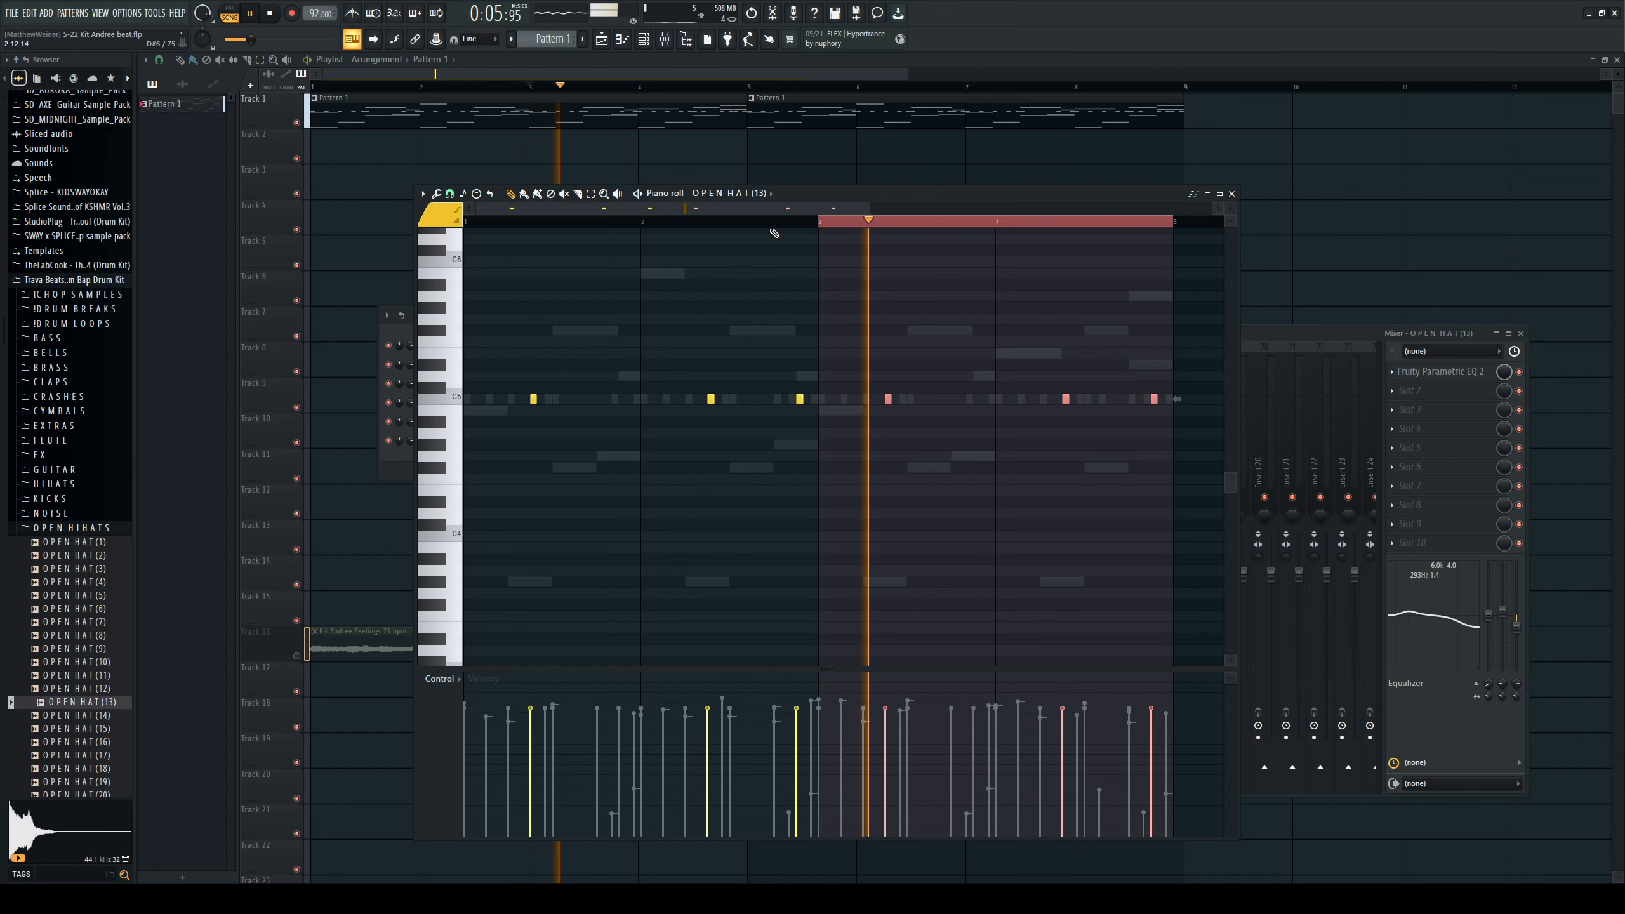
click(827, 222)
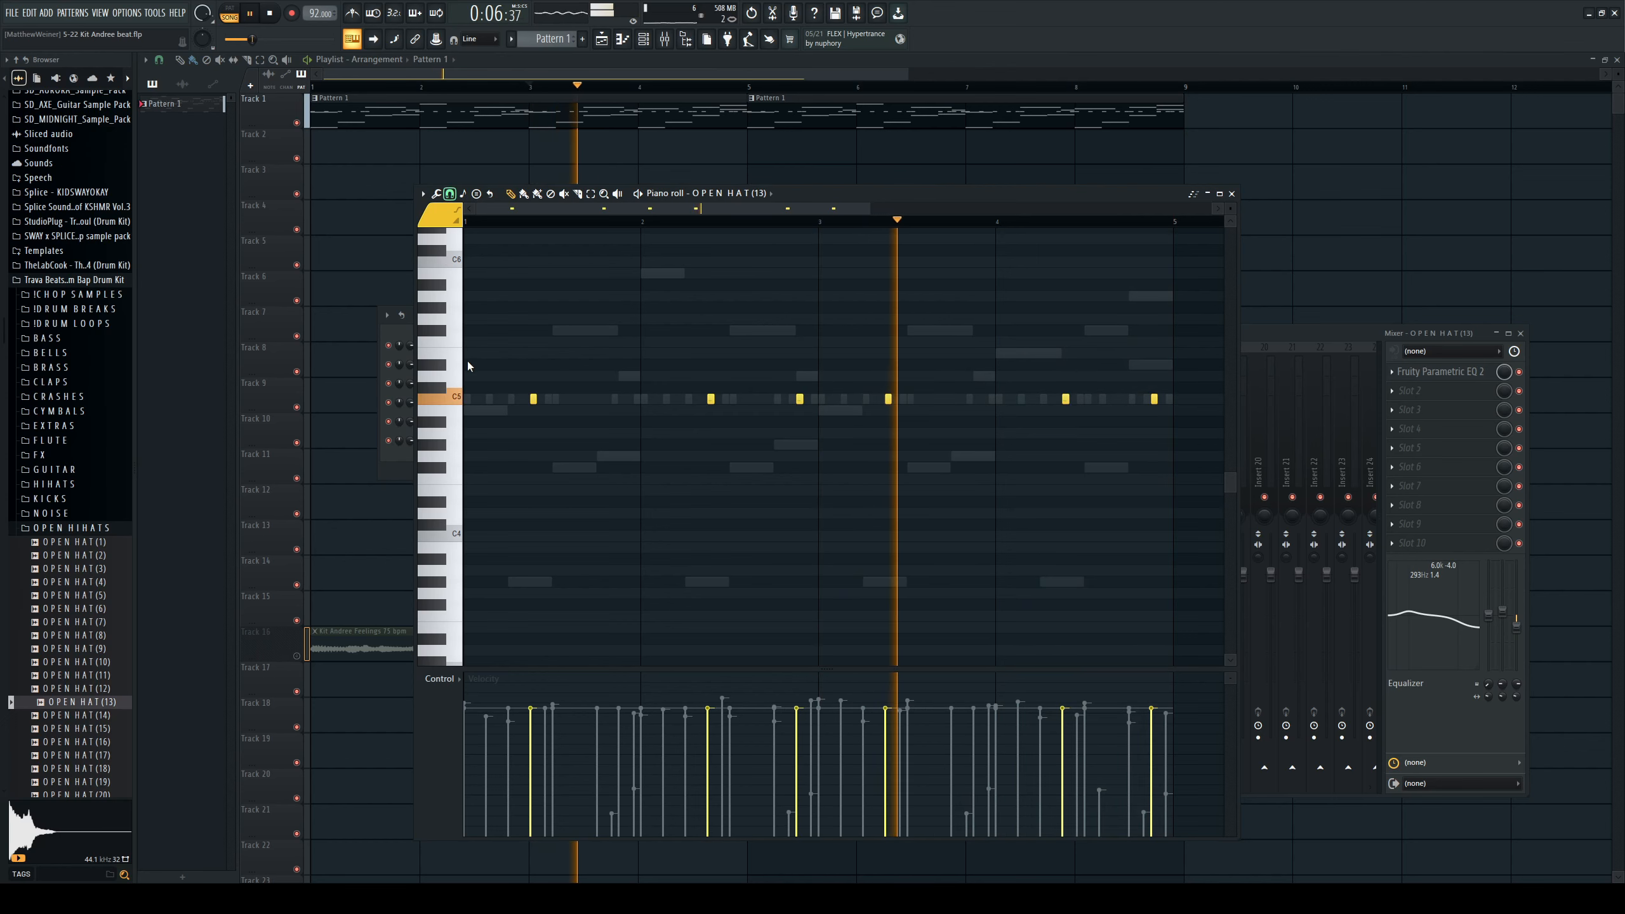
drag(805, 208, 940, 202)
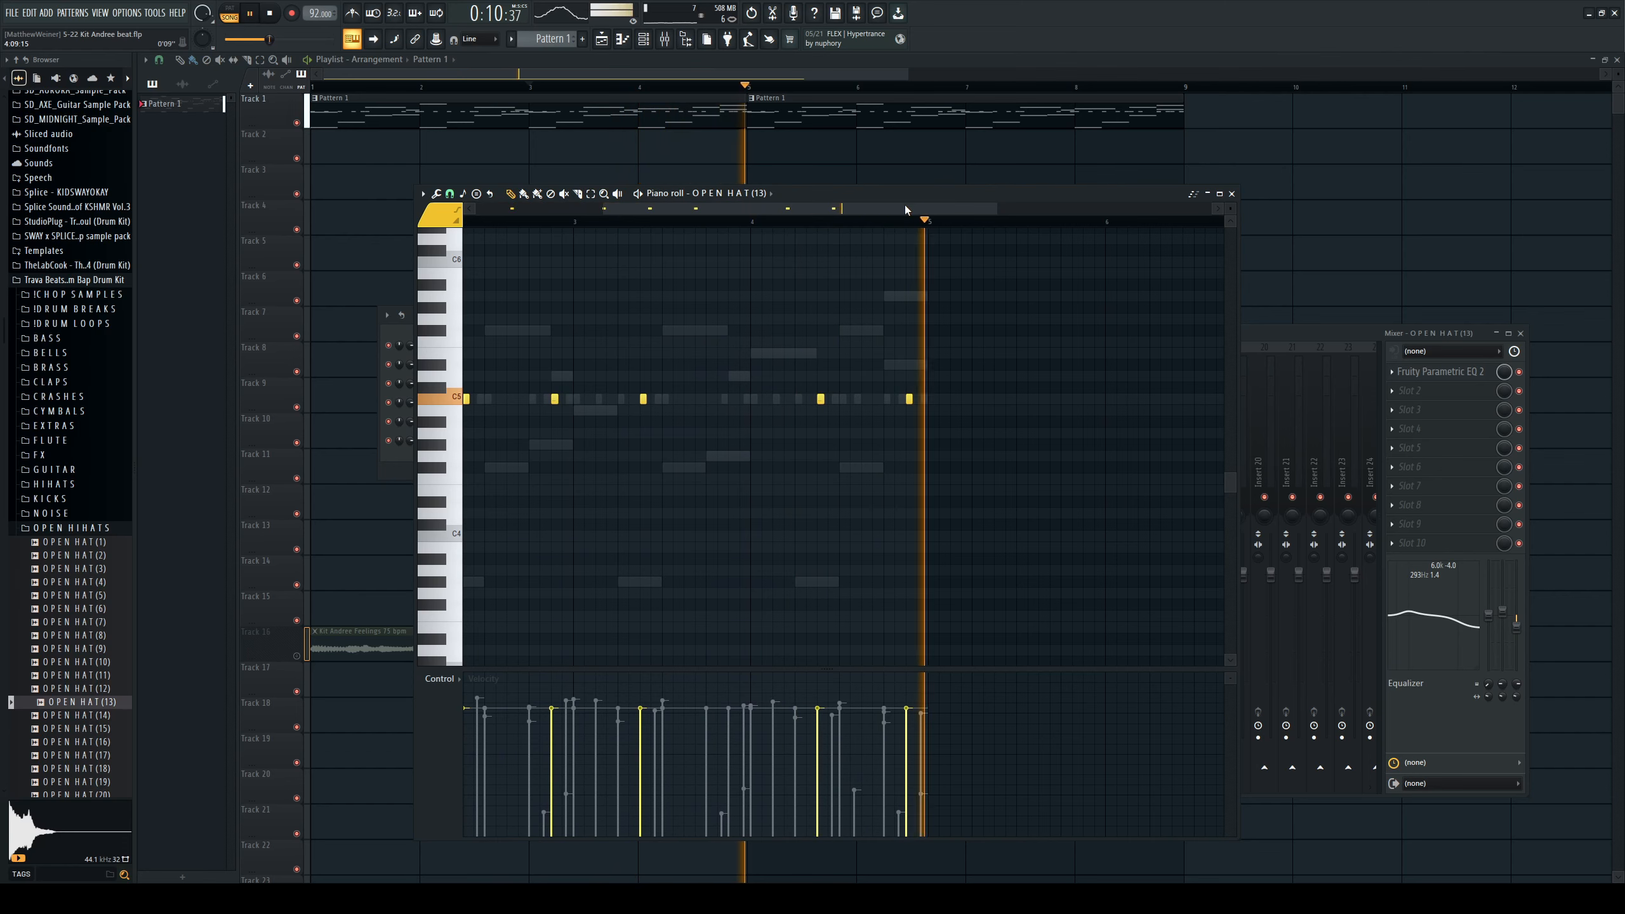
scroll(822, 222, down, 3)
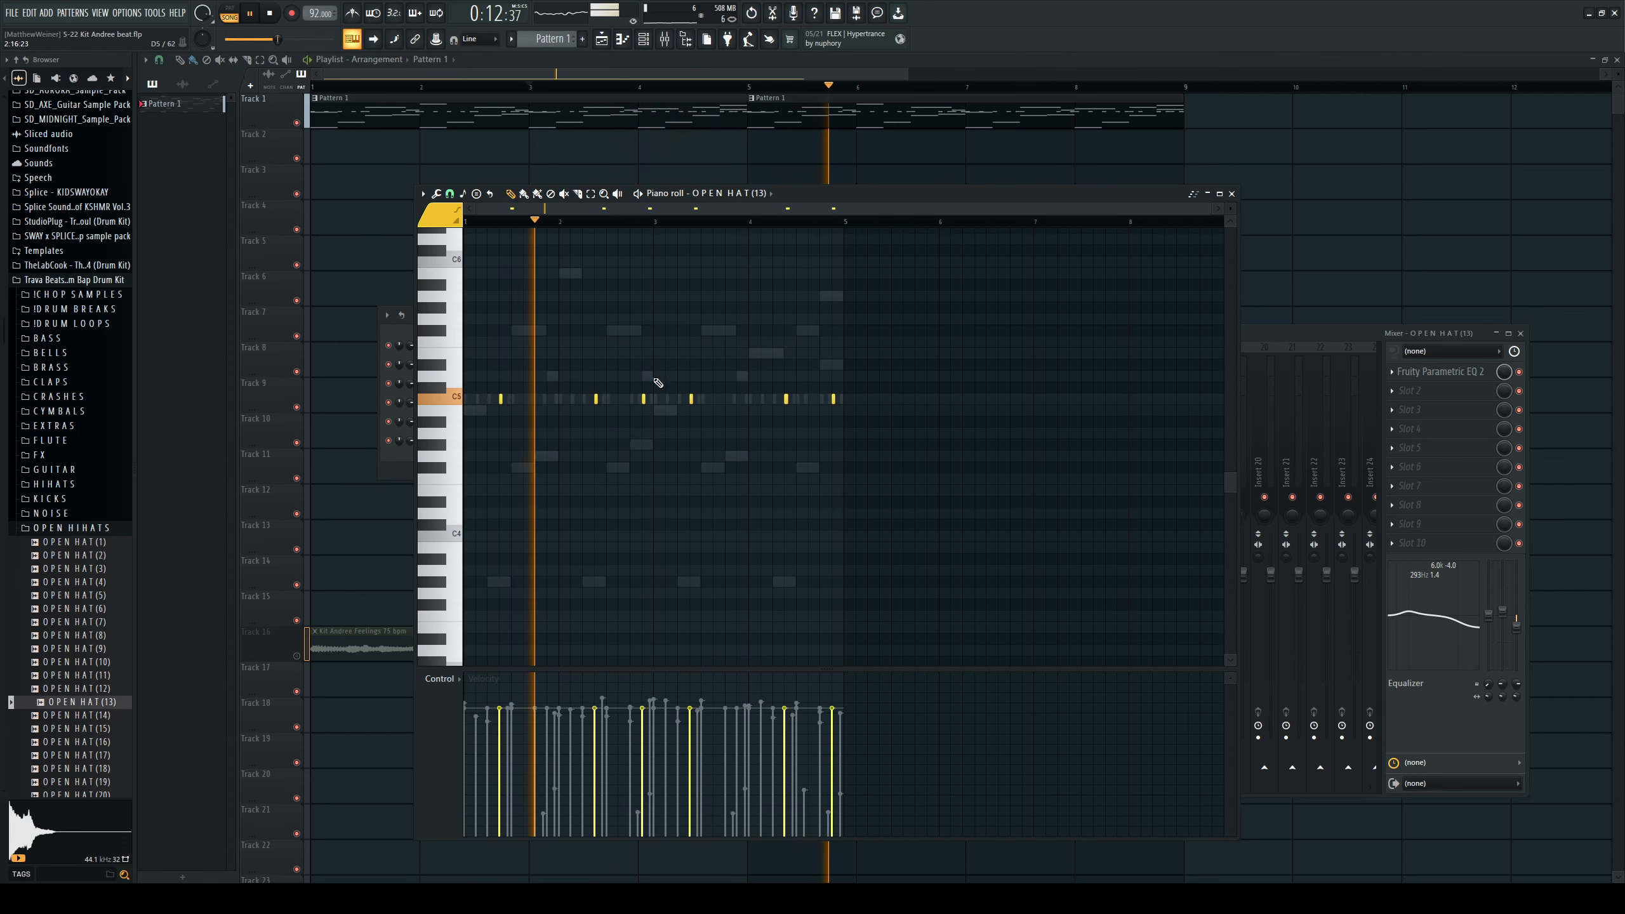
click(1232, 194)
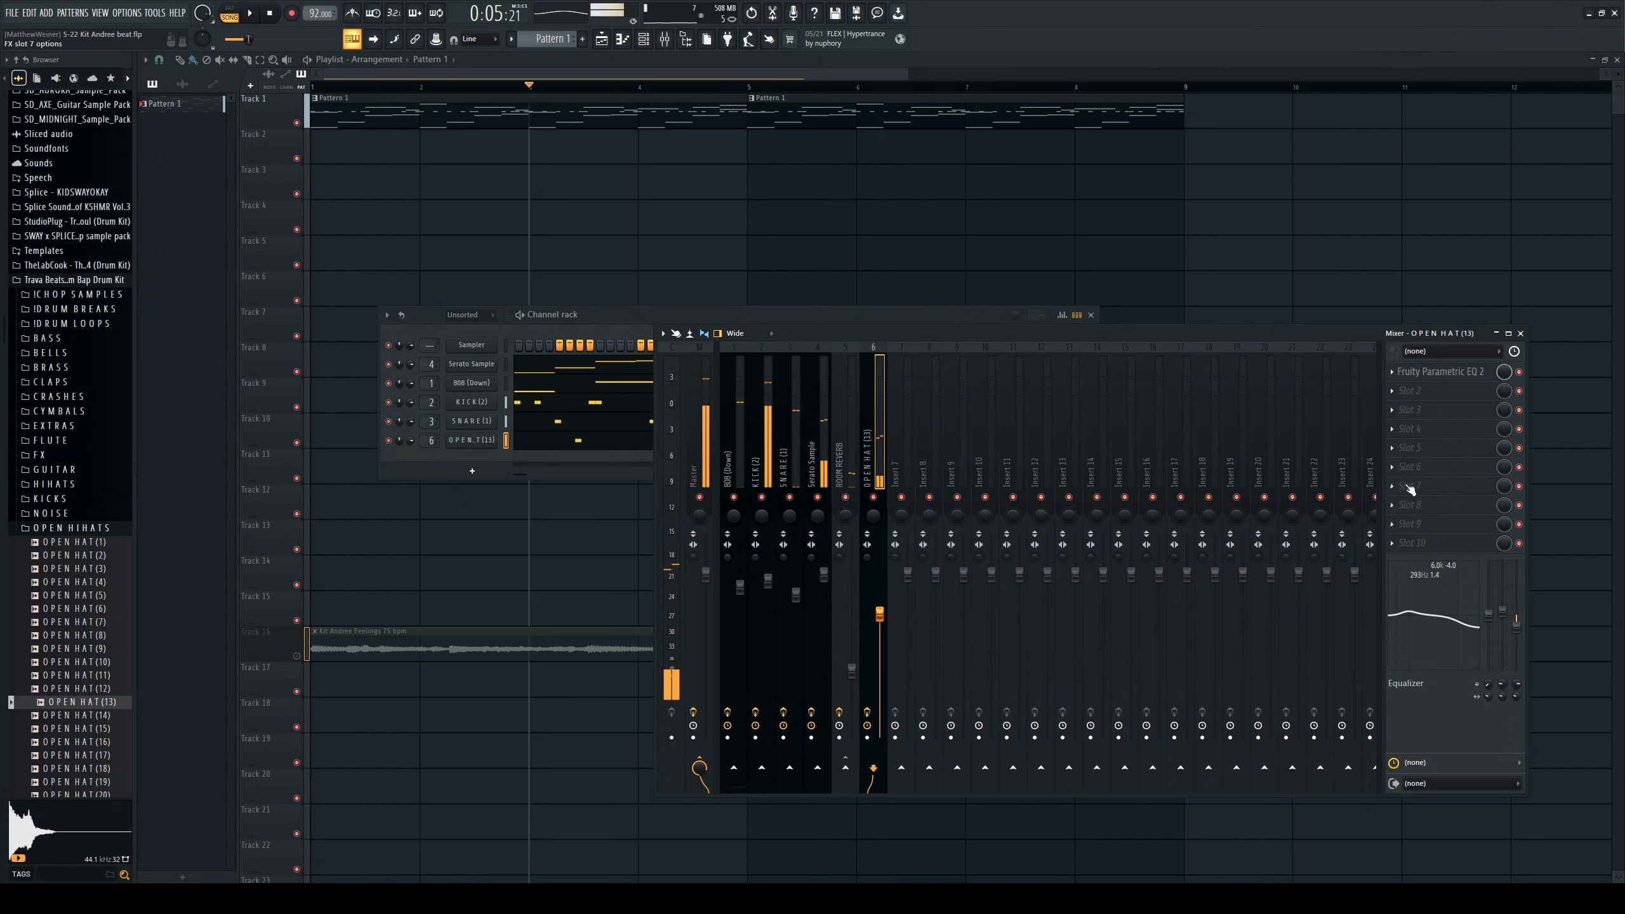
Lower the high shelf in the open hat's Parametric EQ 2 to -5.1 dB while playing, and reopen the hat's sampler settings.
click(1439, 372)
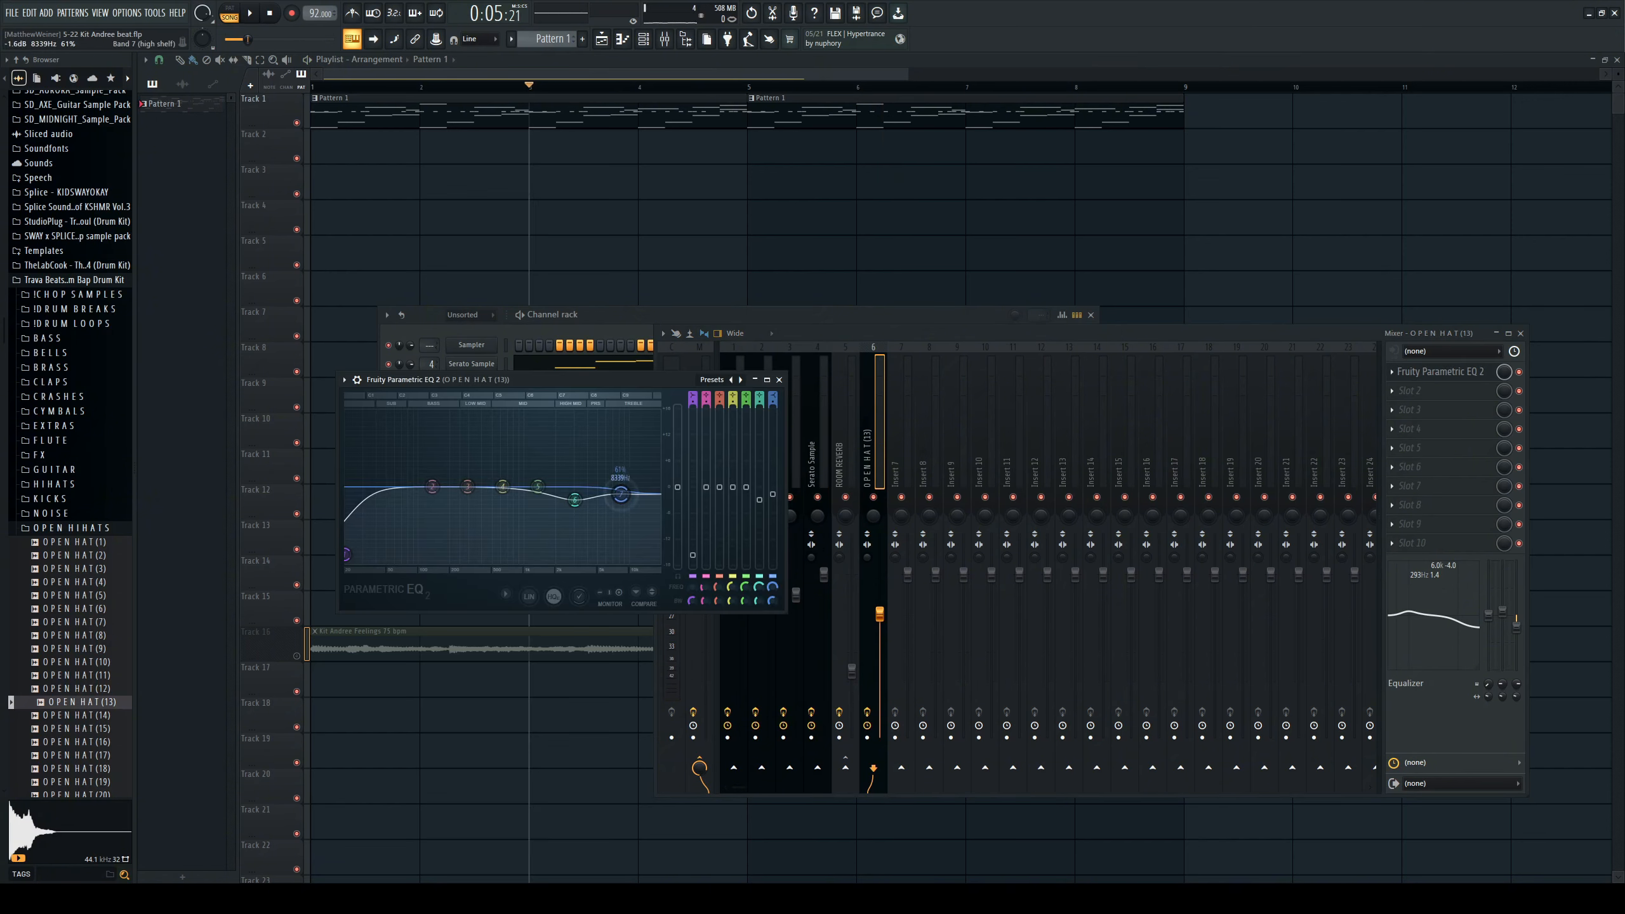
drag(621, 494, 620, 509)
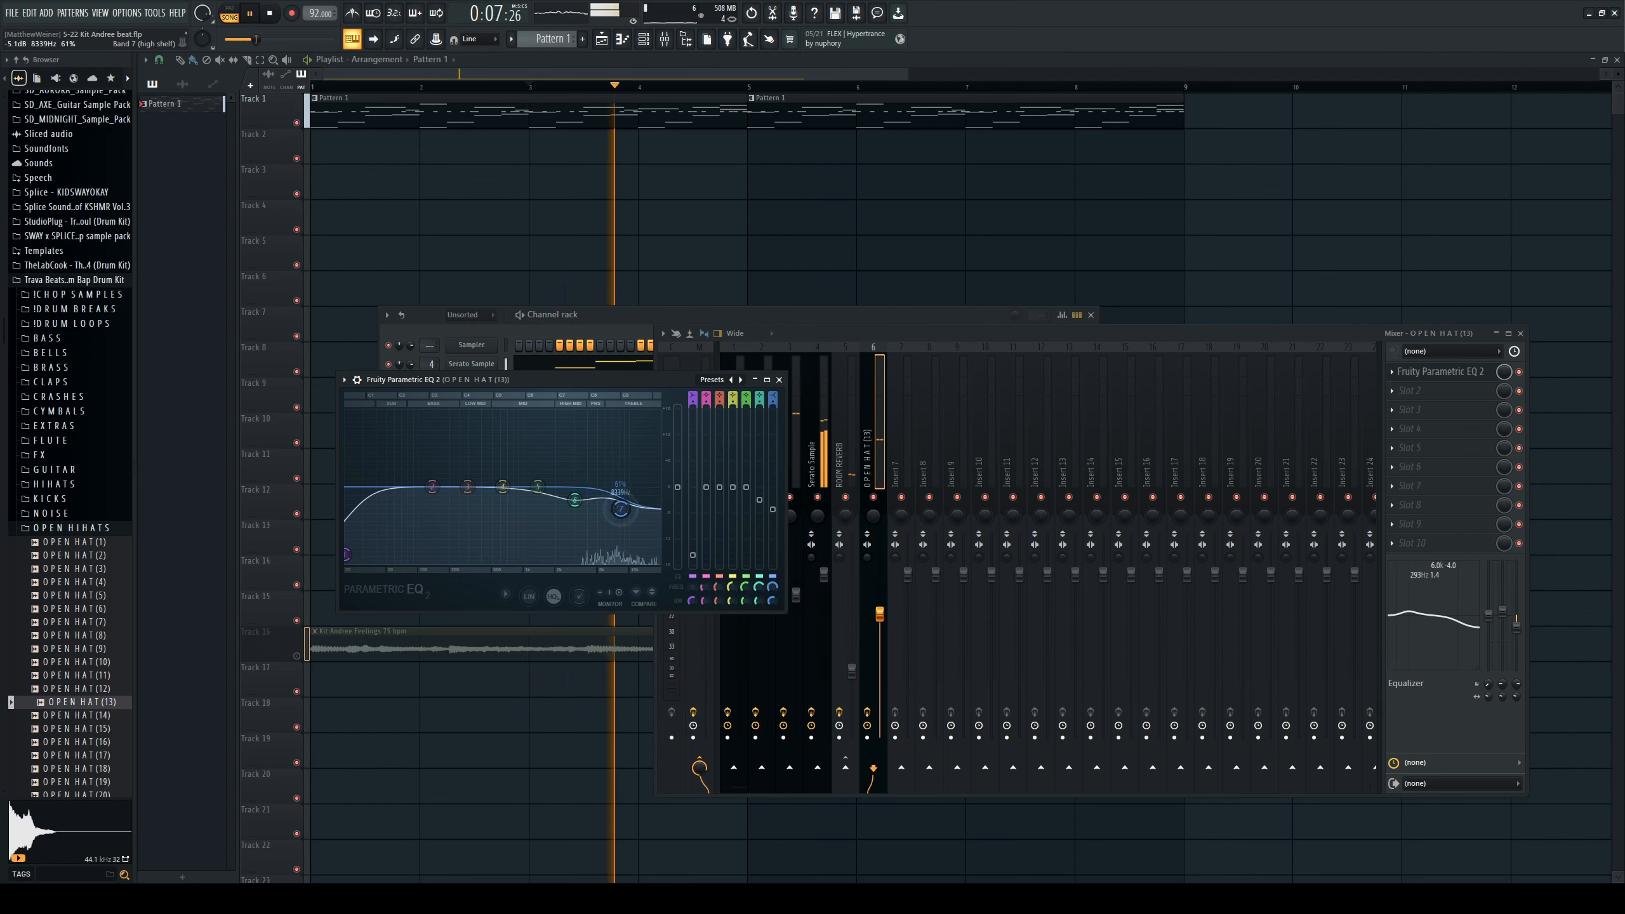
click(779, 379)
key(space)
click(472, 440)
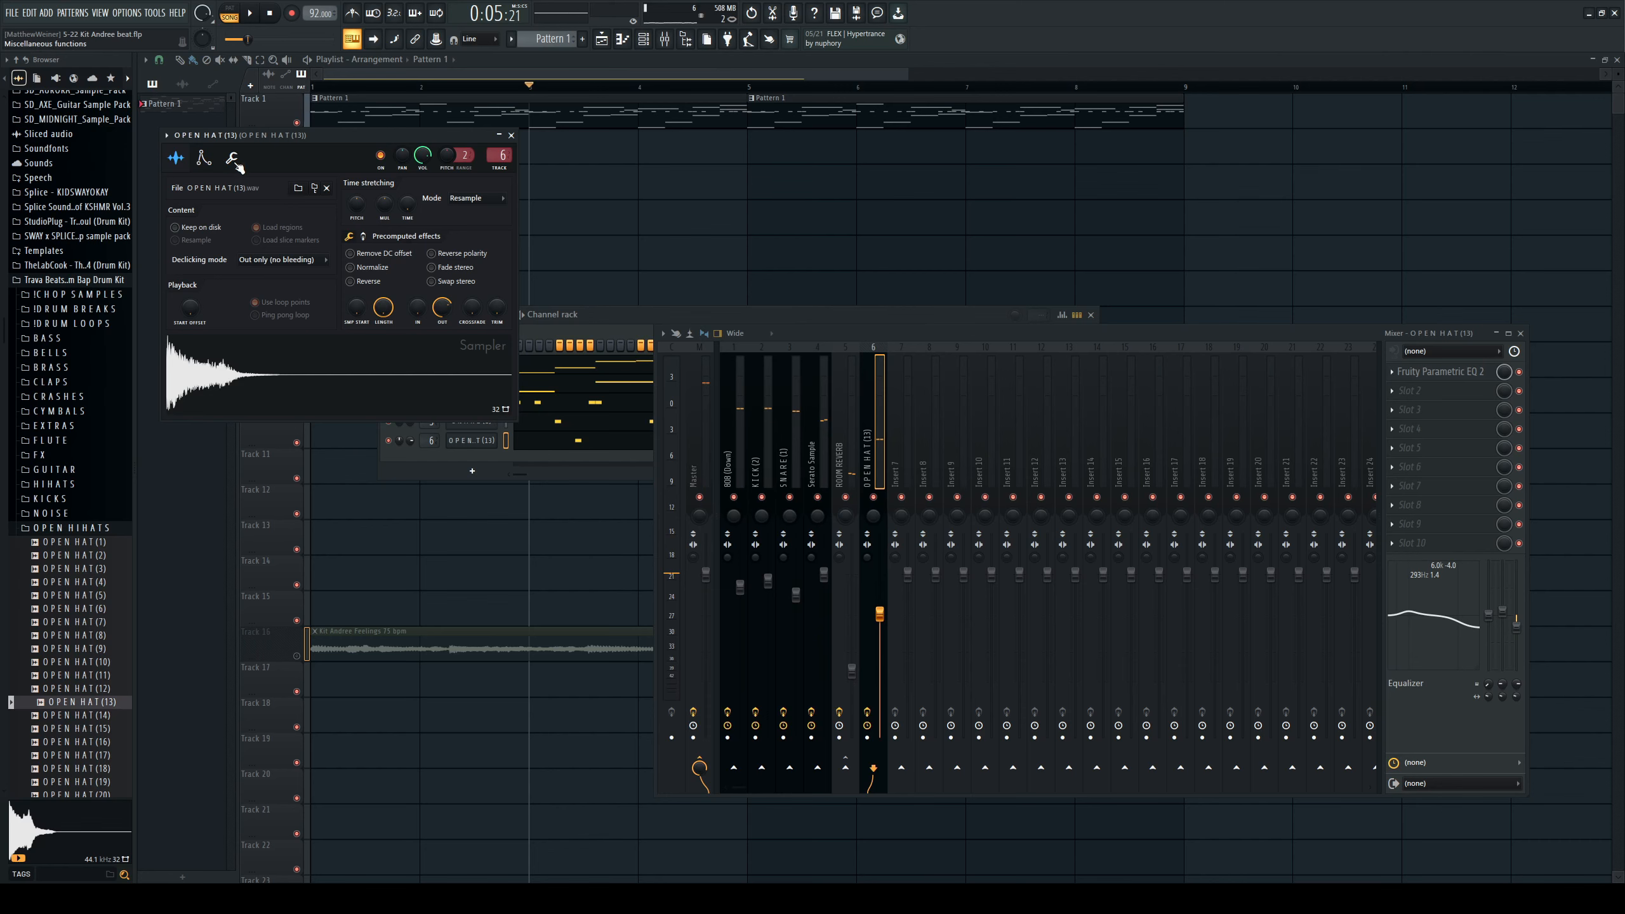
Set the open hat's fine time shift to 0:01 during playback, close its sampler settings and move the mixer window higher.
click(233, 159)
key(space)
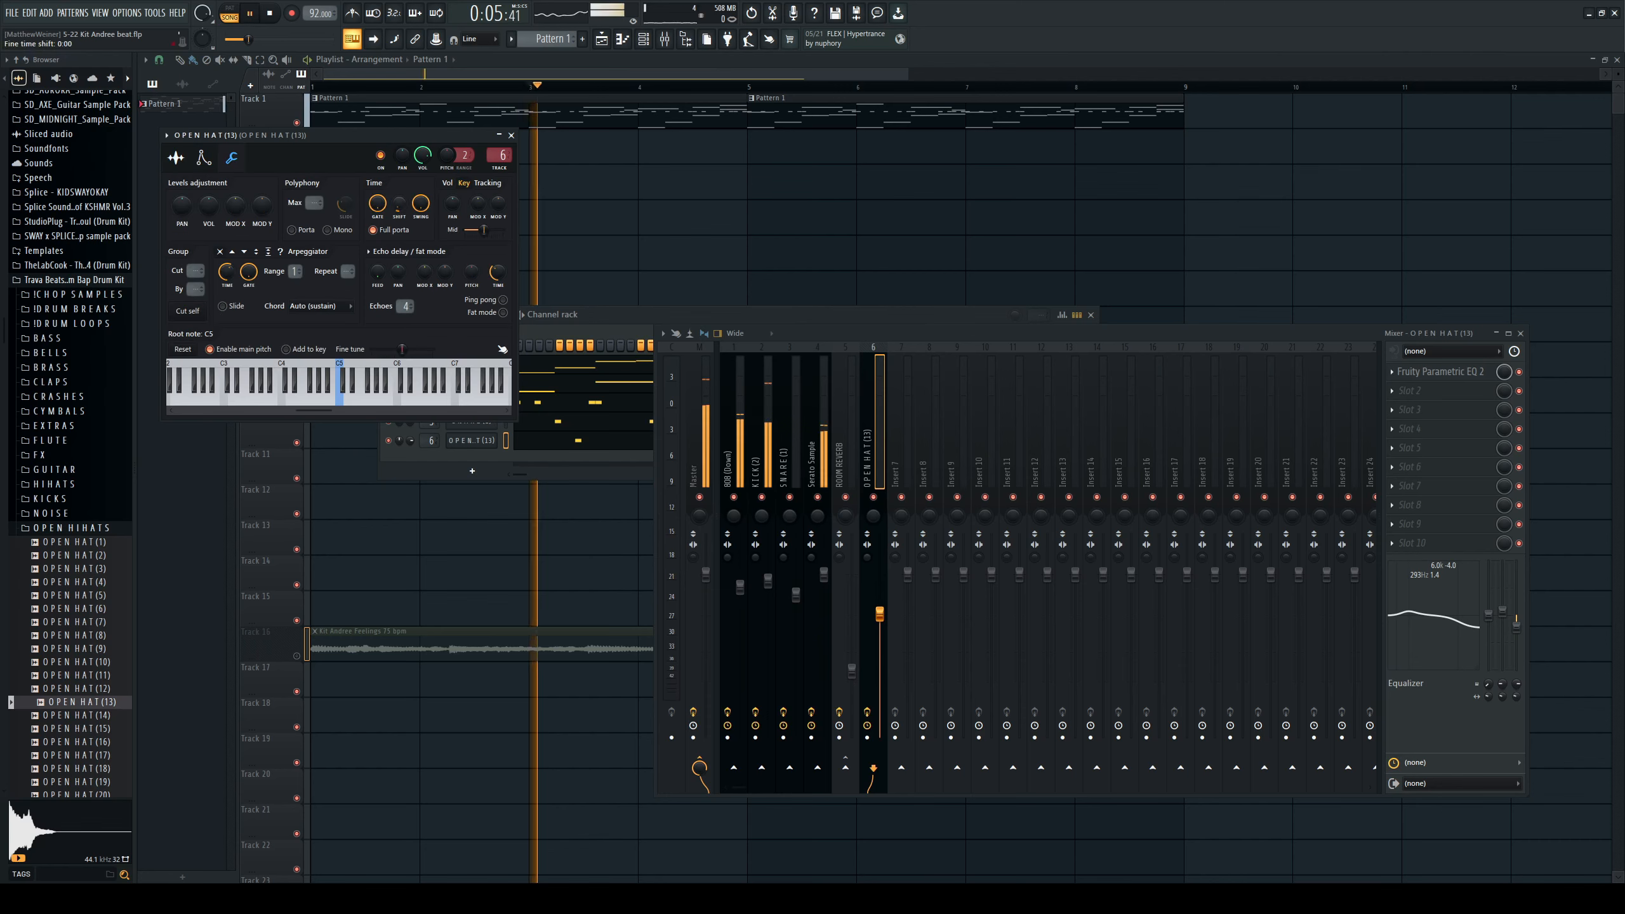
drag(397, 208, 401, 207)
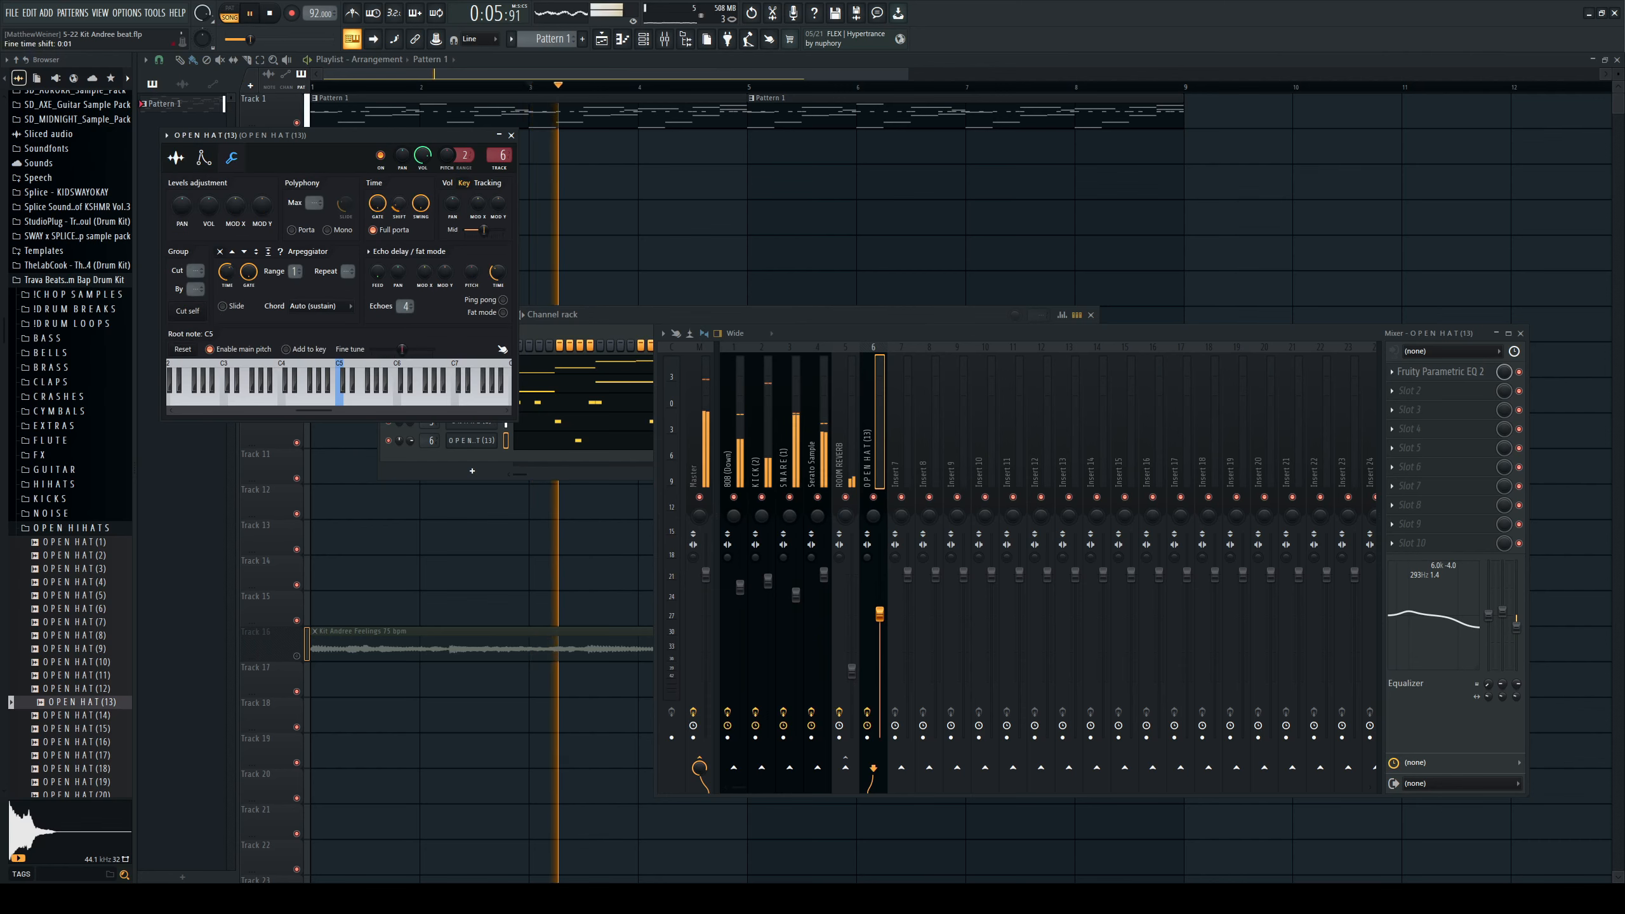
click(511, 135)
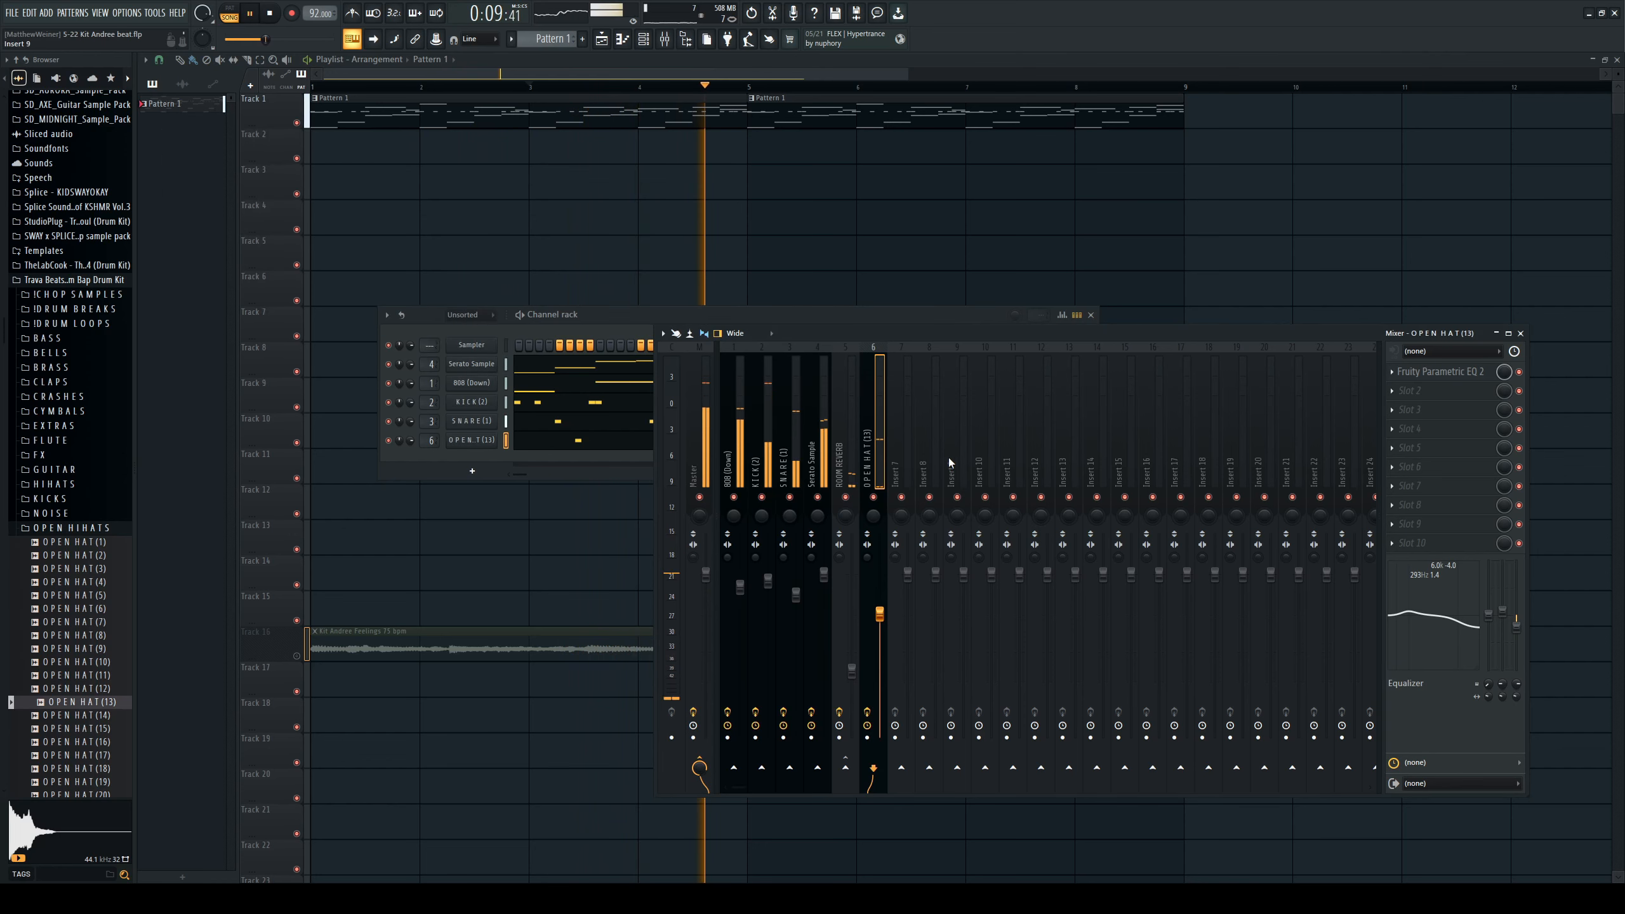
drag(833, 337, 831, 227)
key(space)
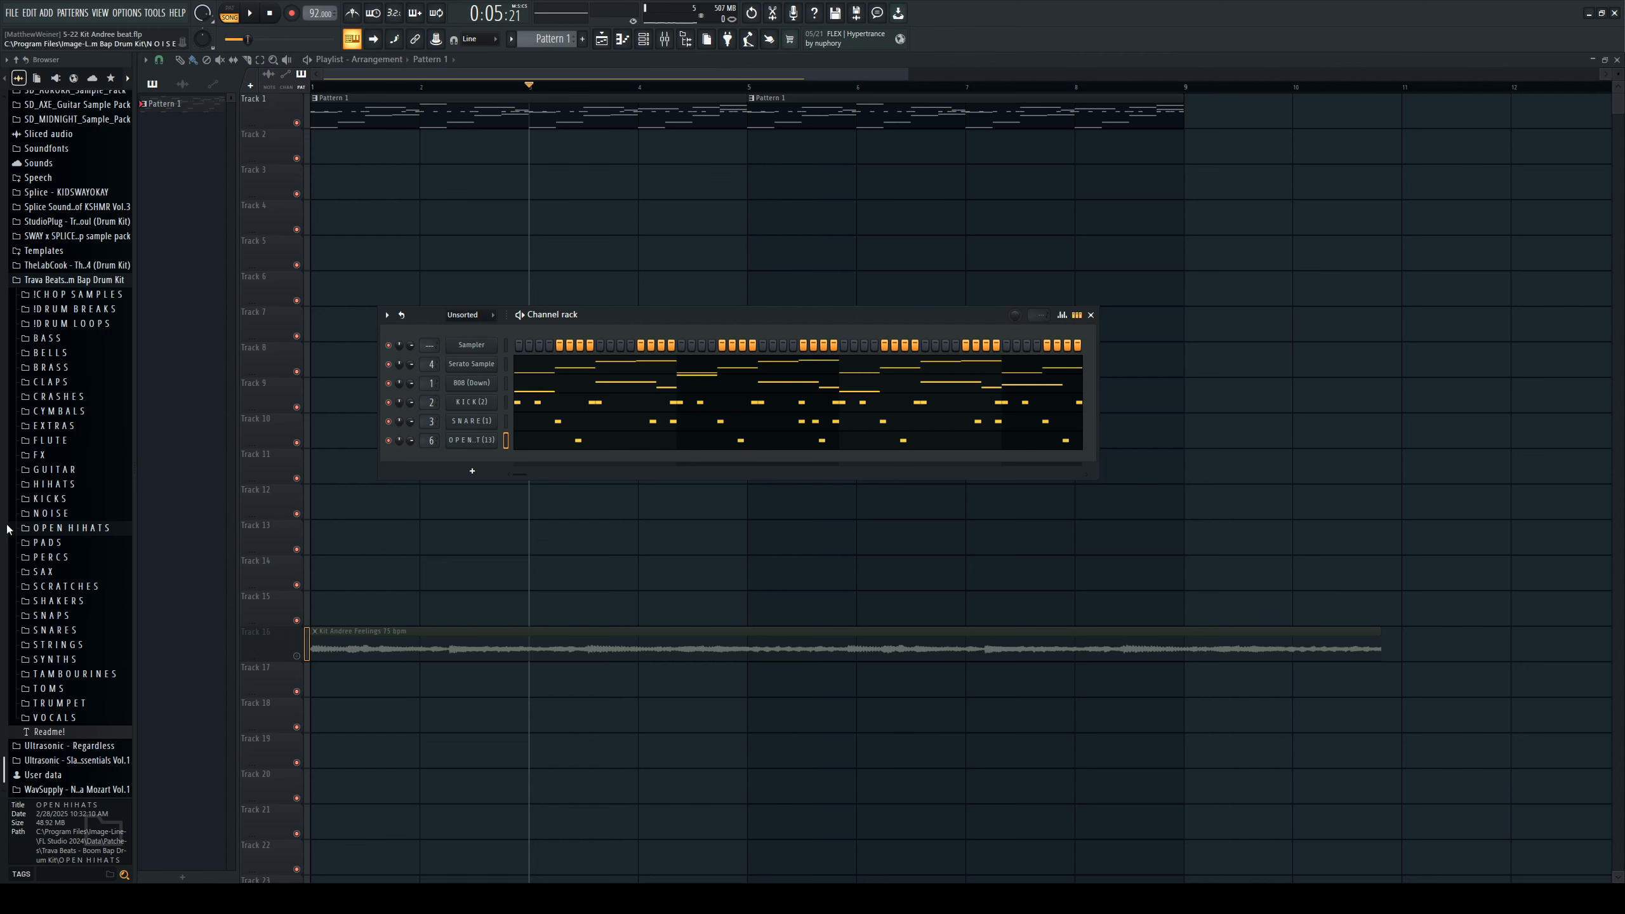
Add HIHAT (7) and HIHAT (9) from the kit's HIHATS folder and set HIHAT (7)'s fine time shift to 0:02.
click(62, 488)
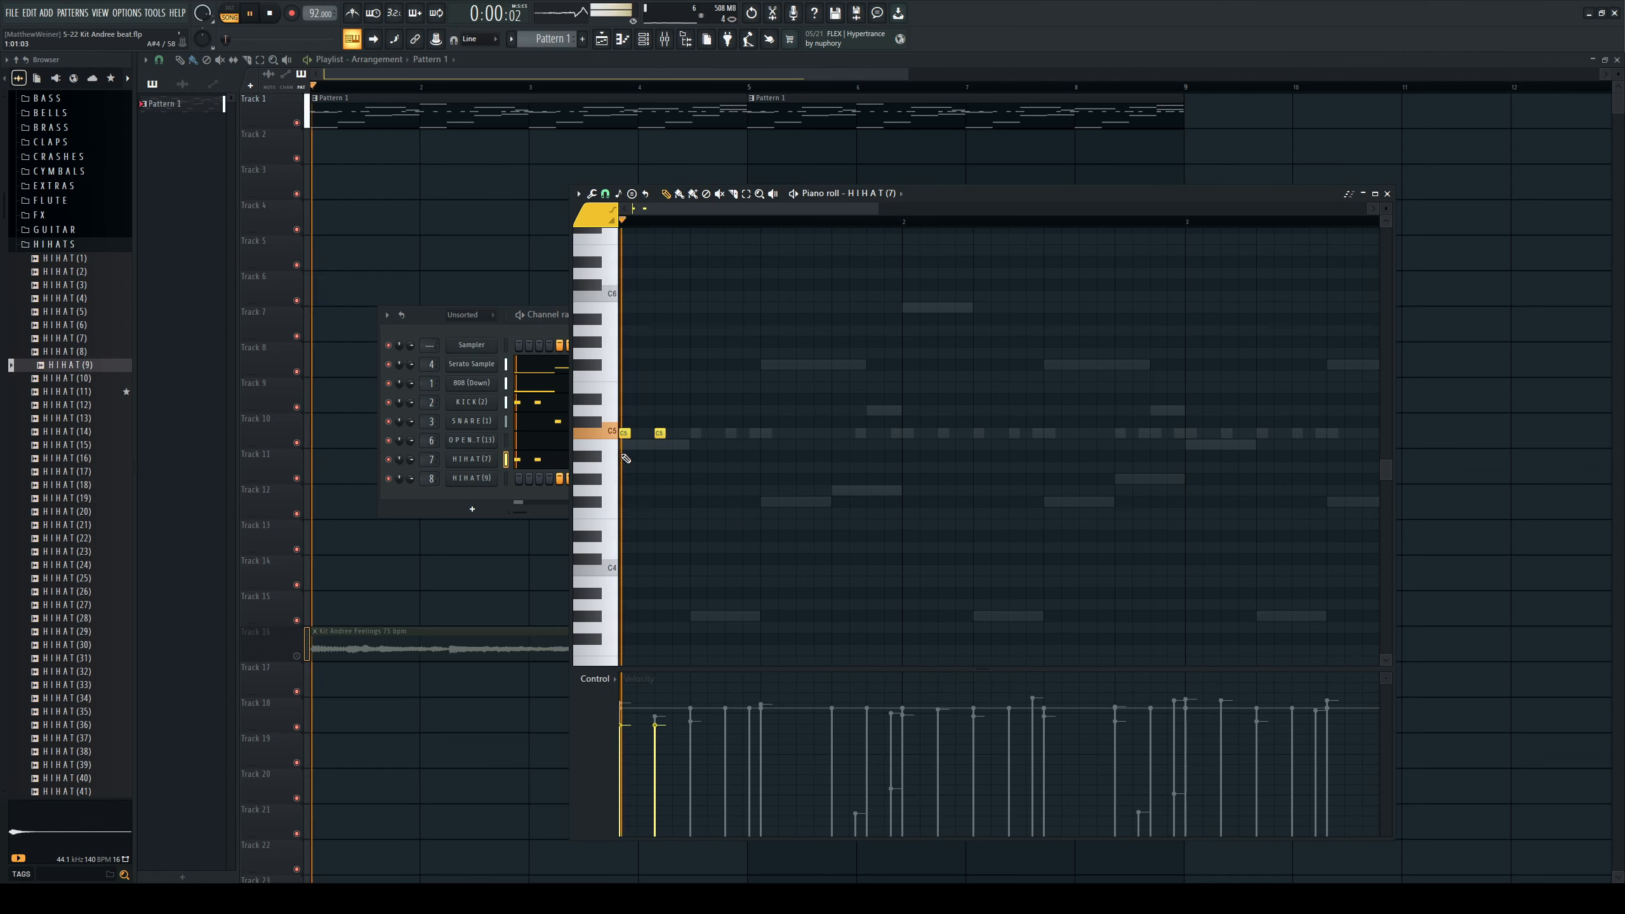
key(space)
click(472, 459)
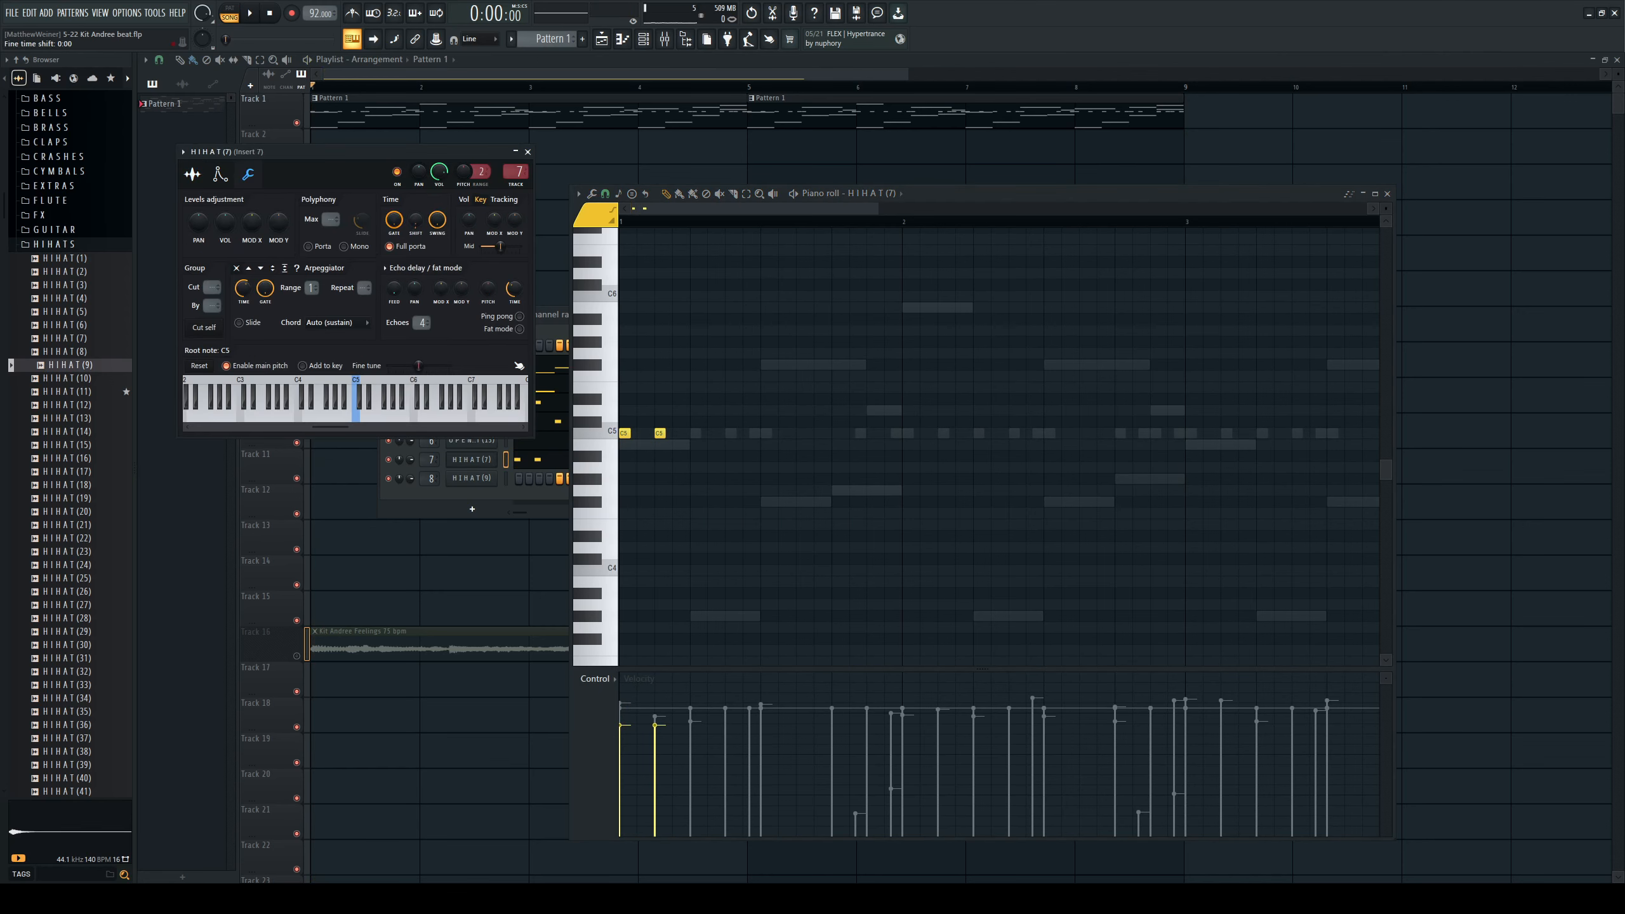
key(space)
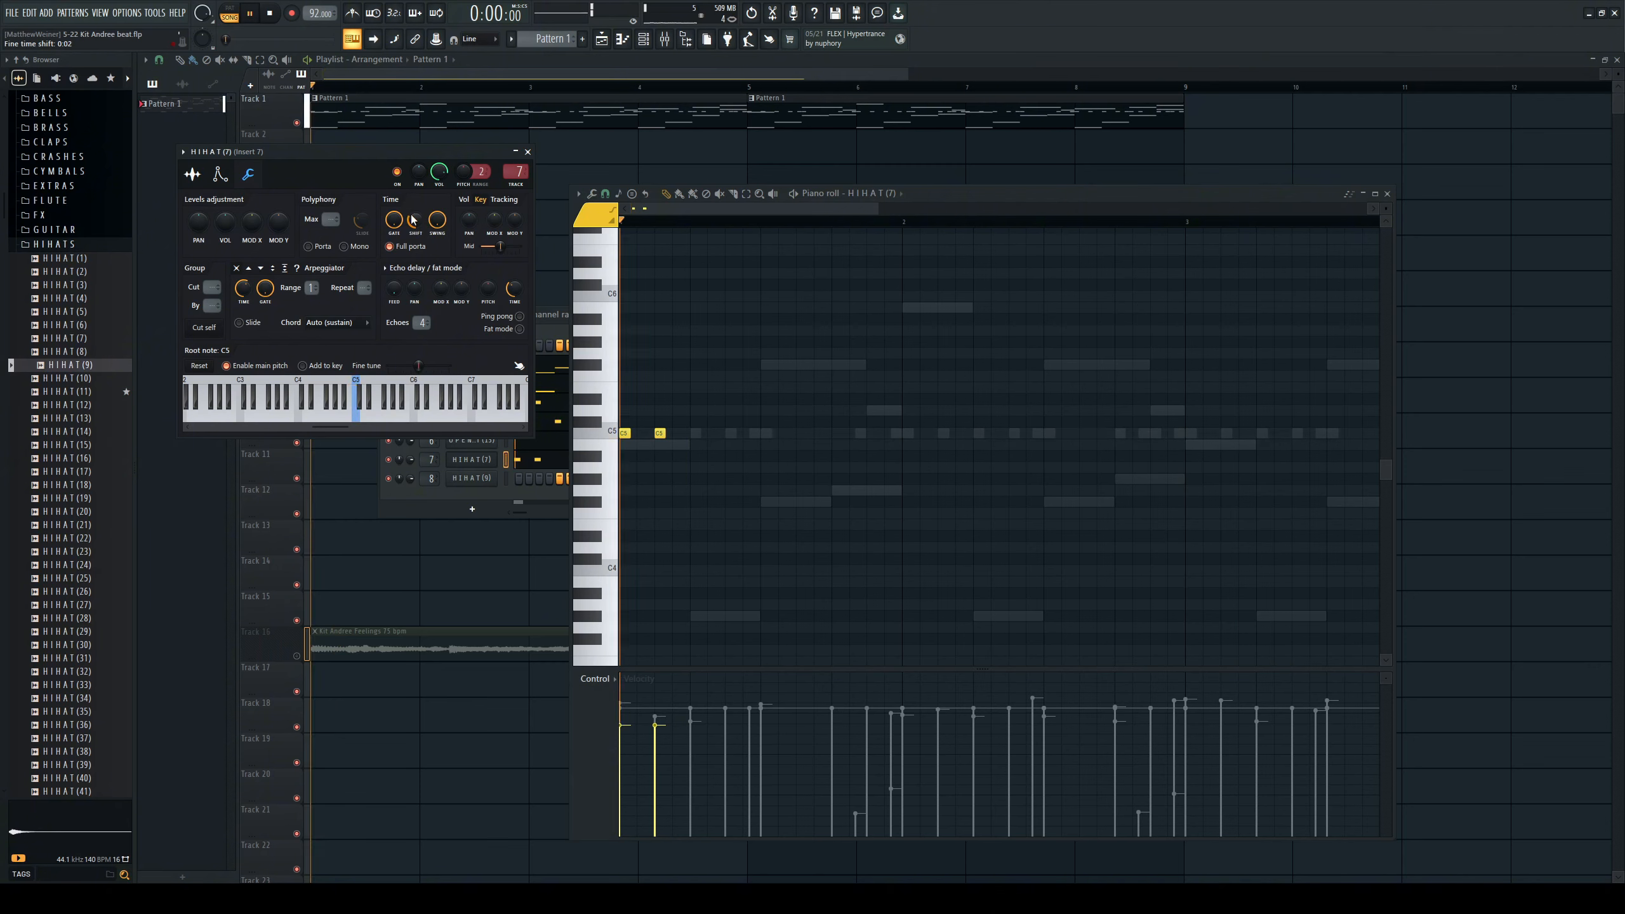
click(527, 152)
Remove a HIHAT (7) hit and program HIHAT (9) on steps 3, 5 and 7 of bar 1, checking against playback.
right_click(625, 433)
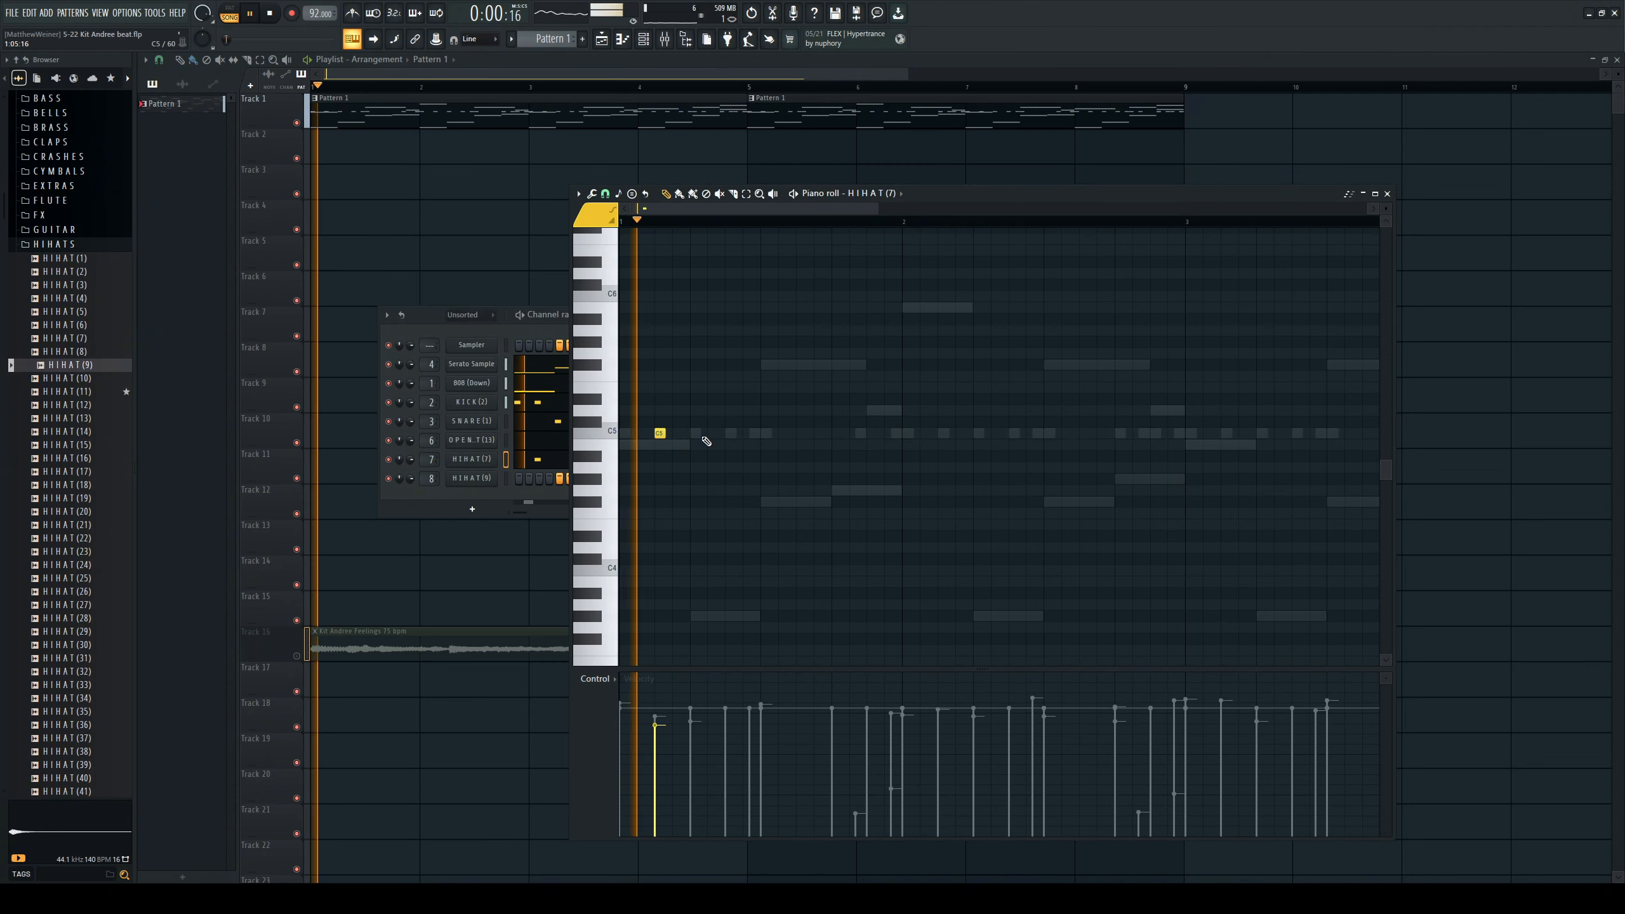
click(531, 480)
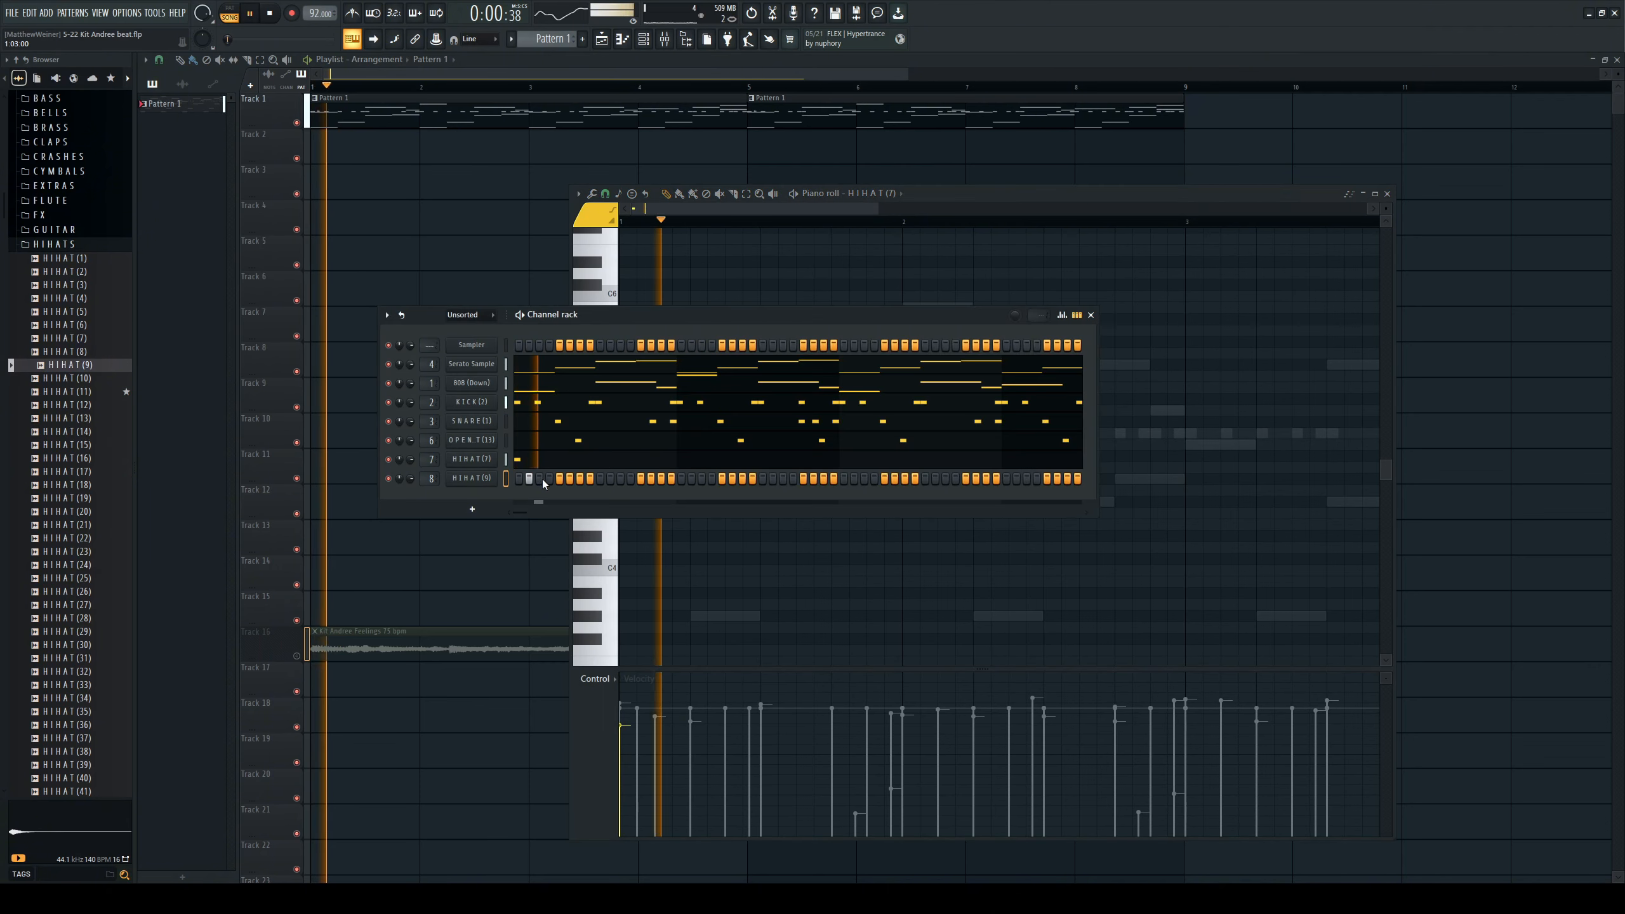
key(space)
right_click(532, 479)
key(space)
click(540, 479)
click(560, 479)
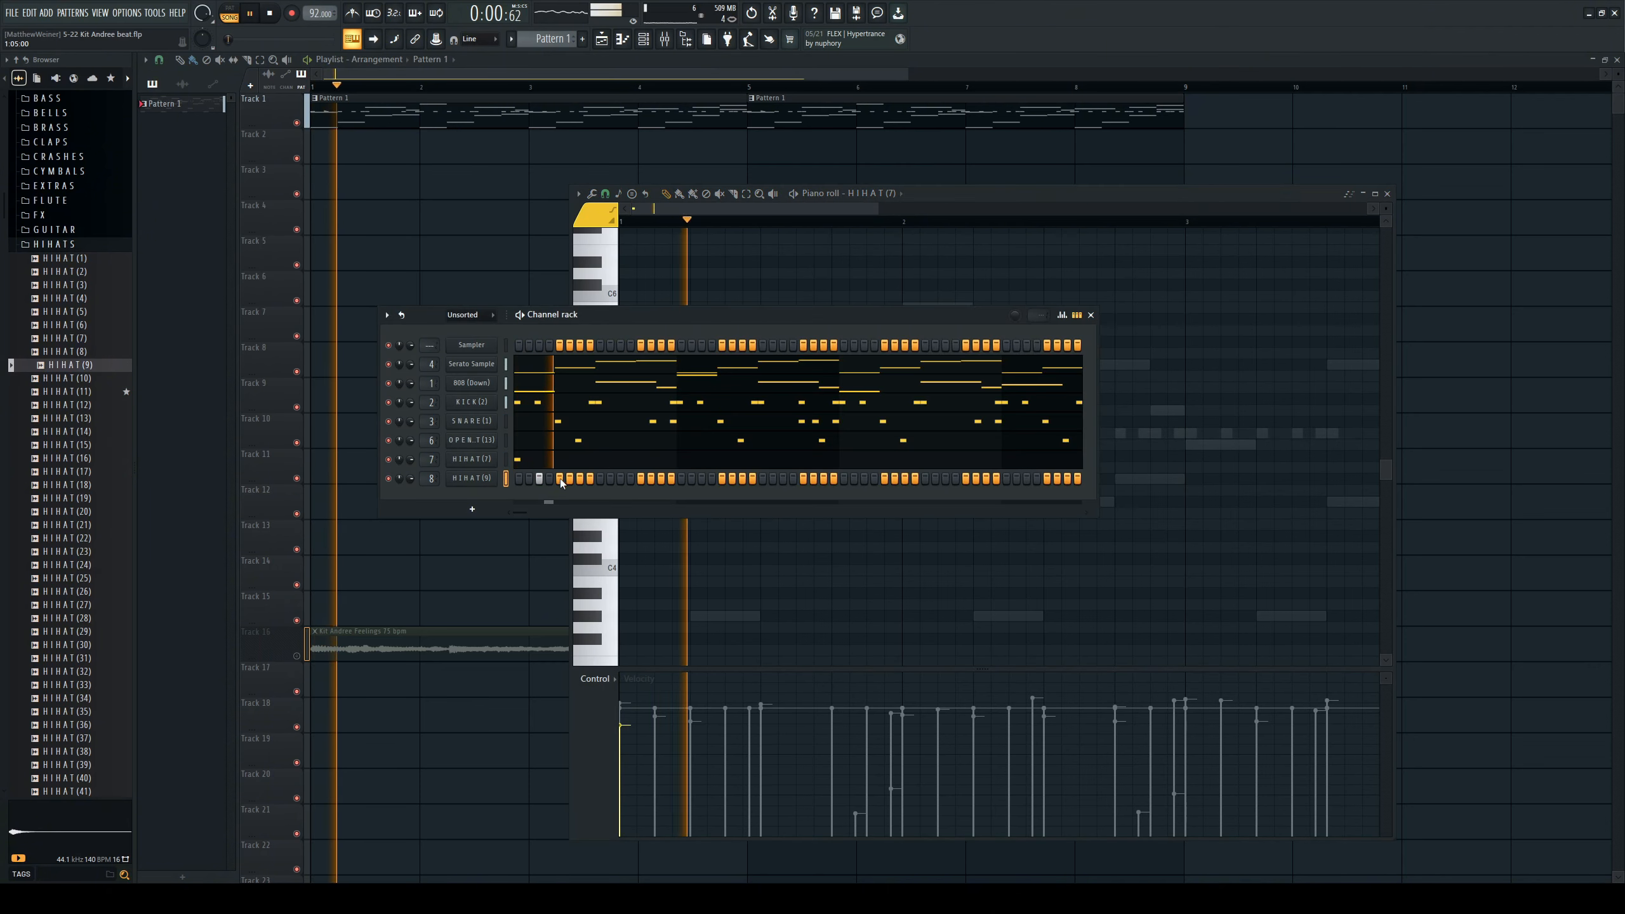
key(space)
key(space)
click(580, 479)
key(space)
key(space)
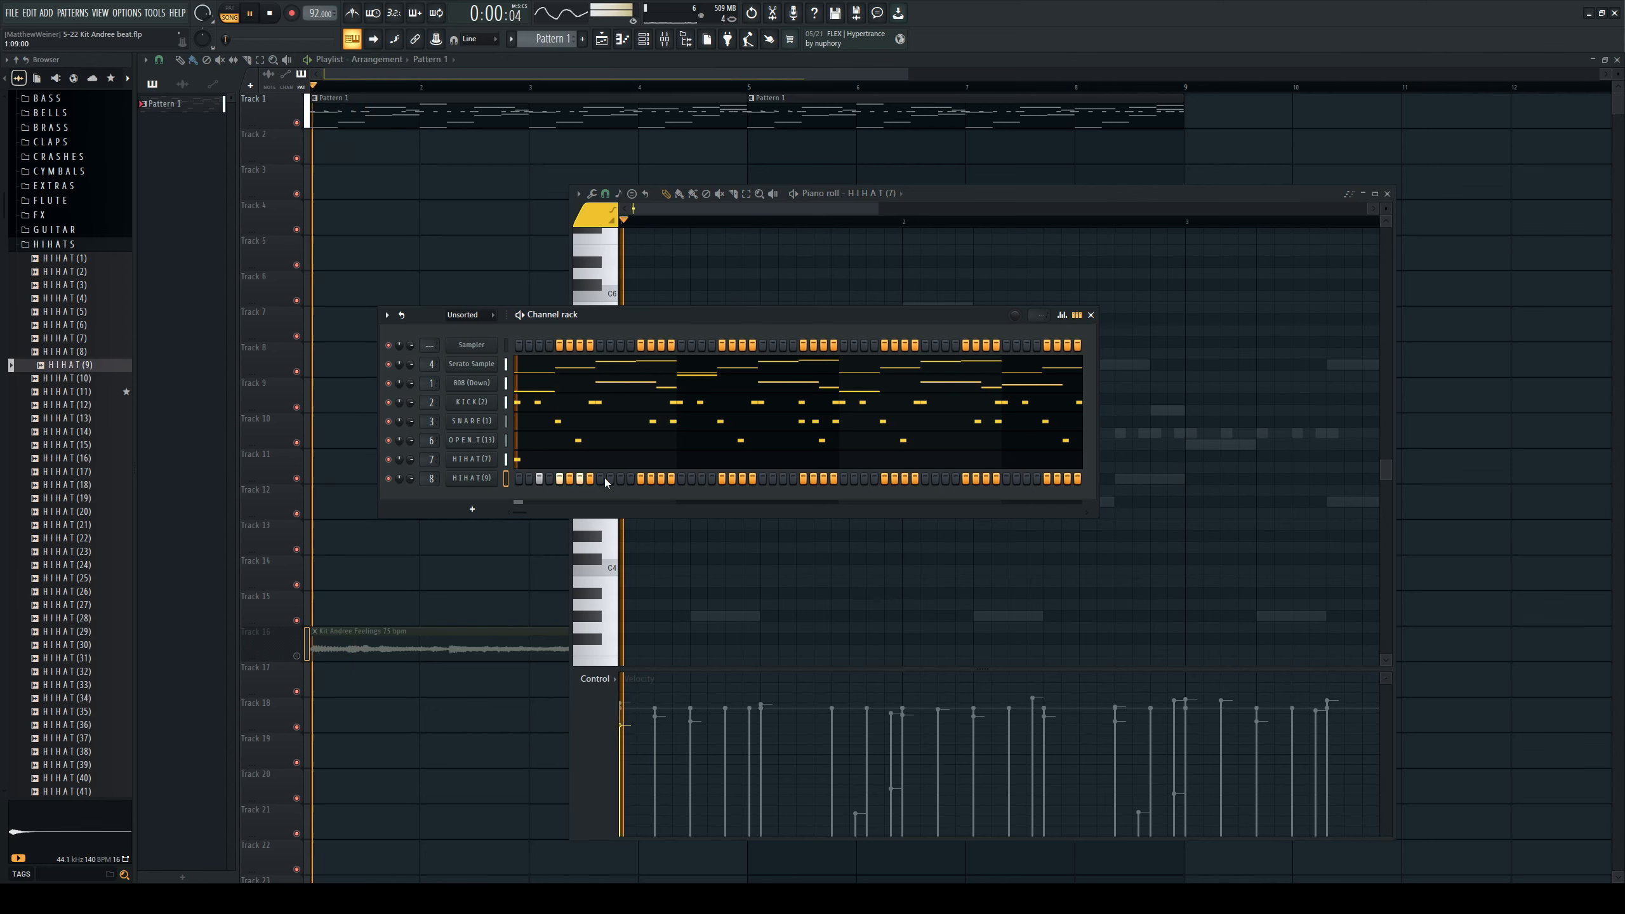
Check HIHAT (9)'s sampler settings, then lower the QUIET HAT mixer fader slightly and pan the track 5% left during playback.
key(space)
click(474, 478)
click(544, 169)
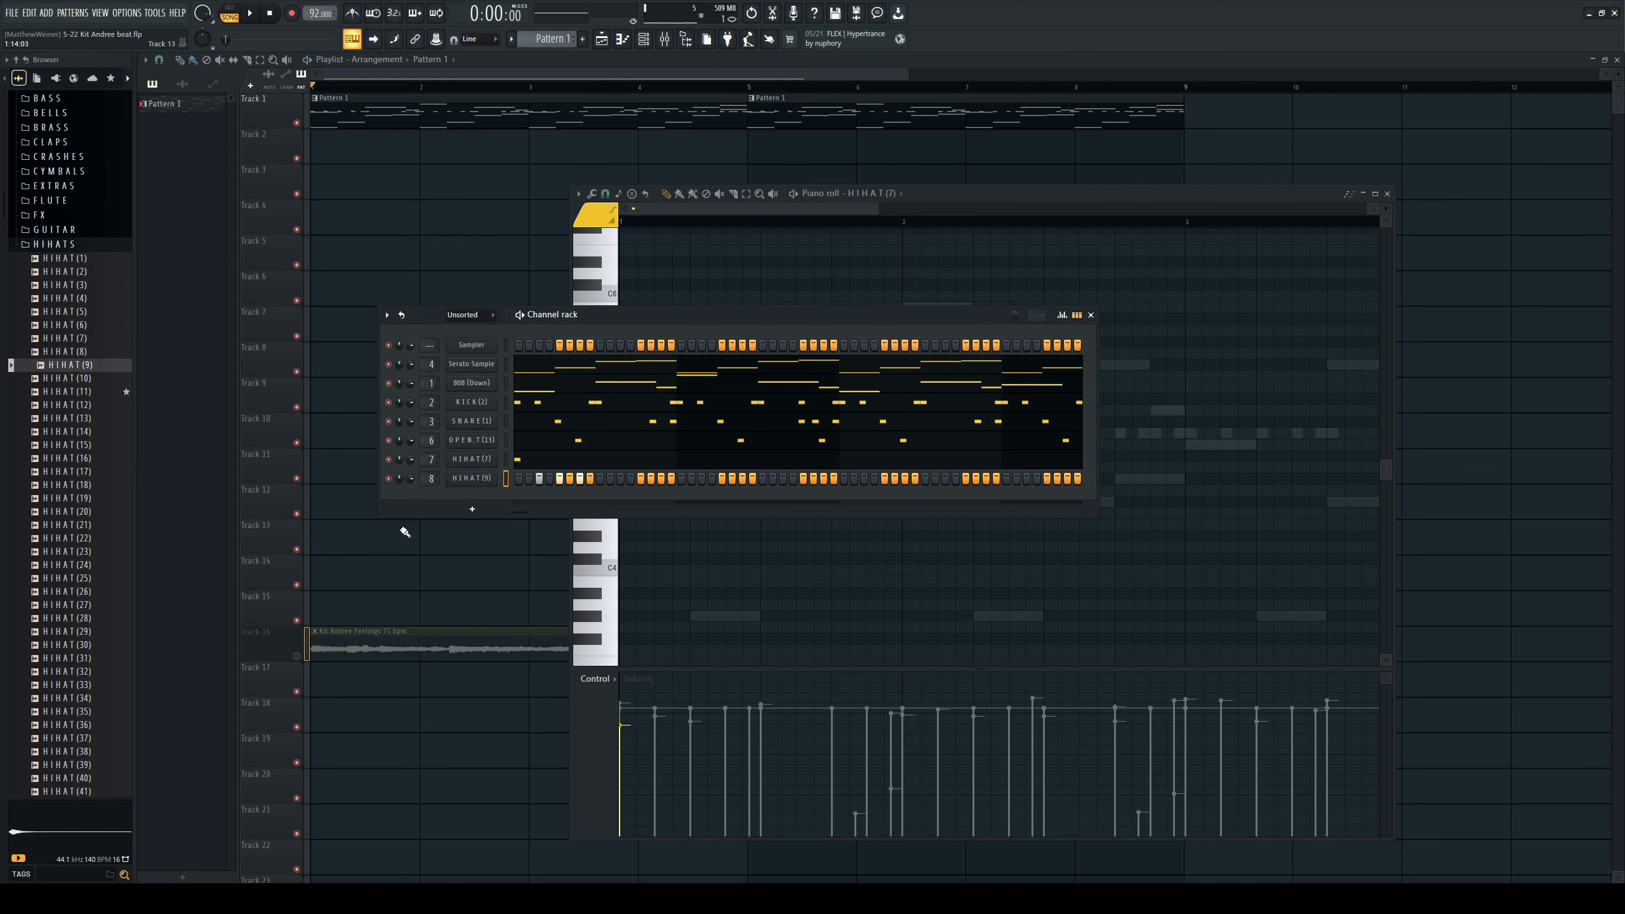
click(665, 39)
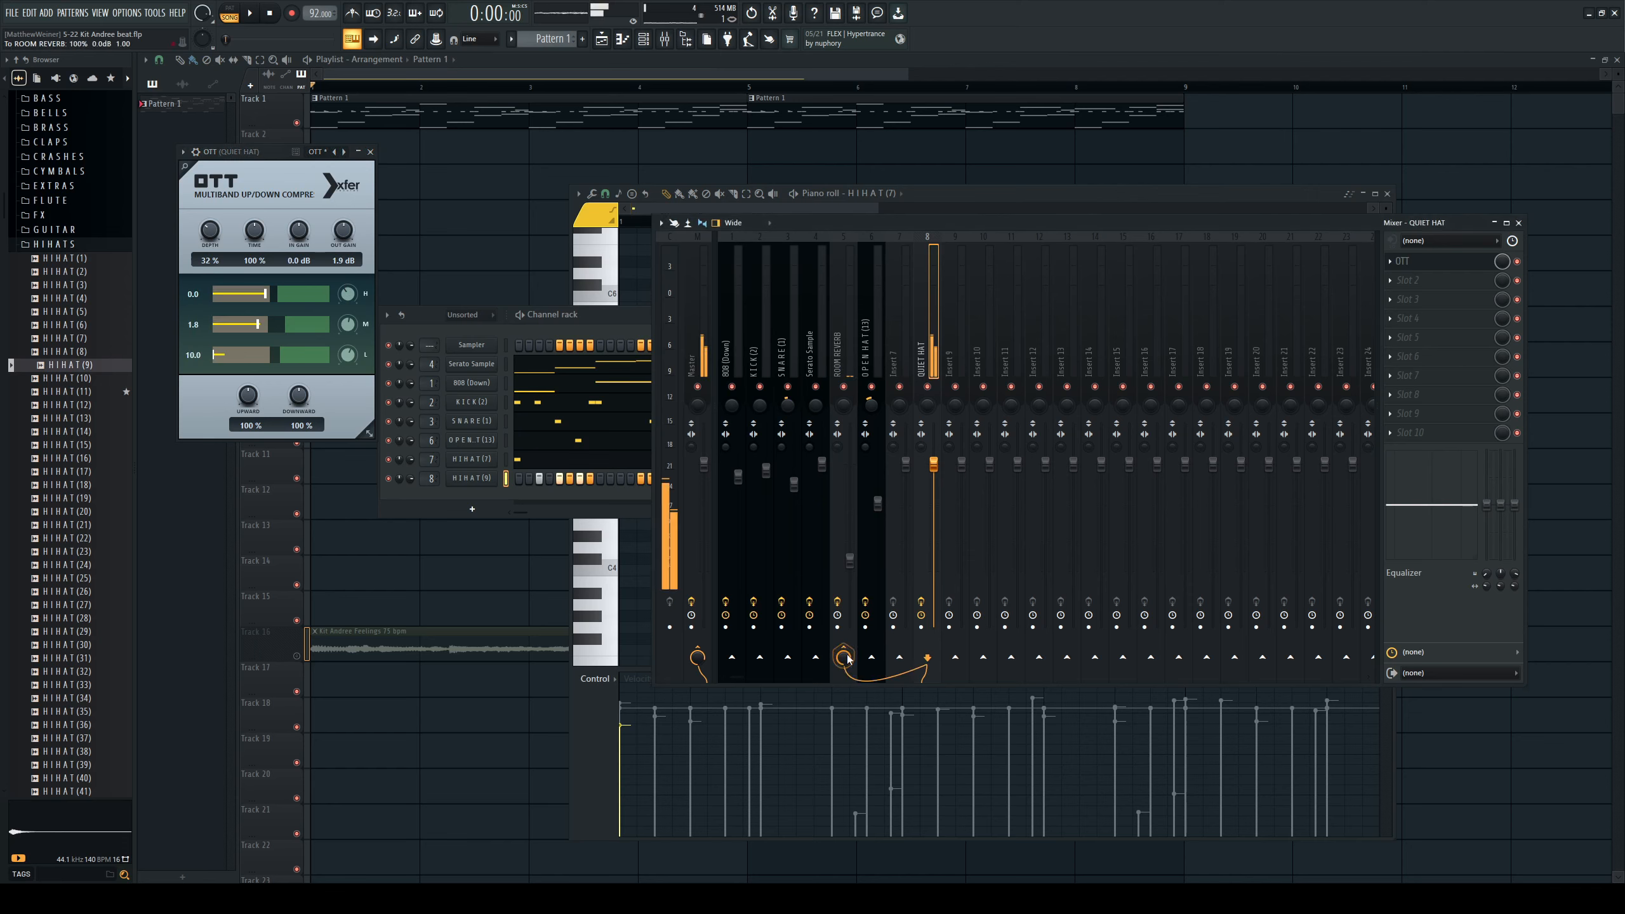
key(space)
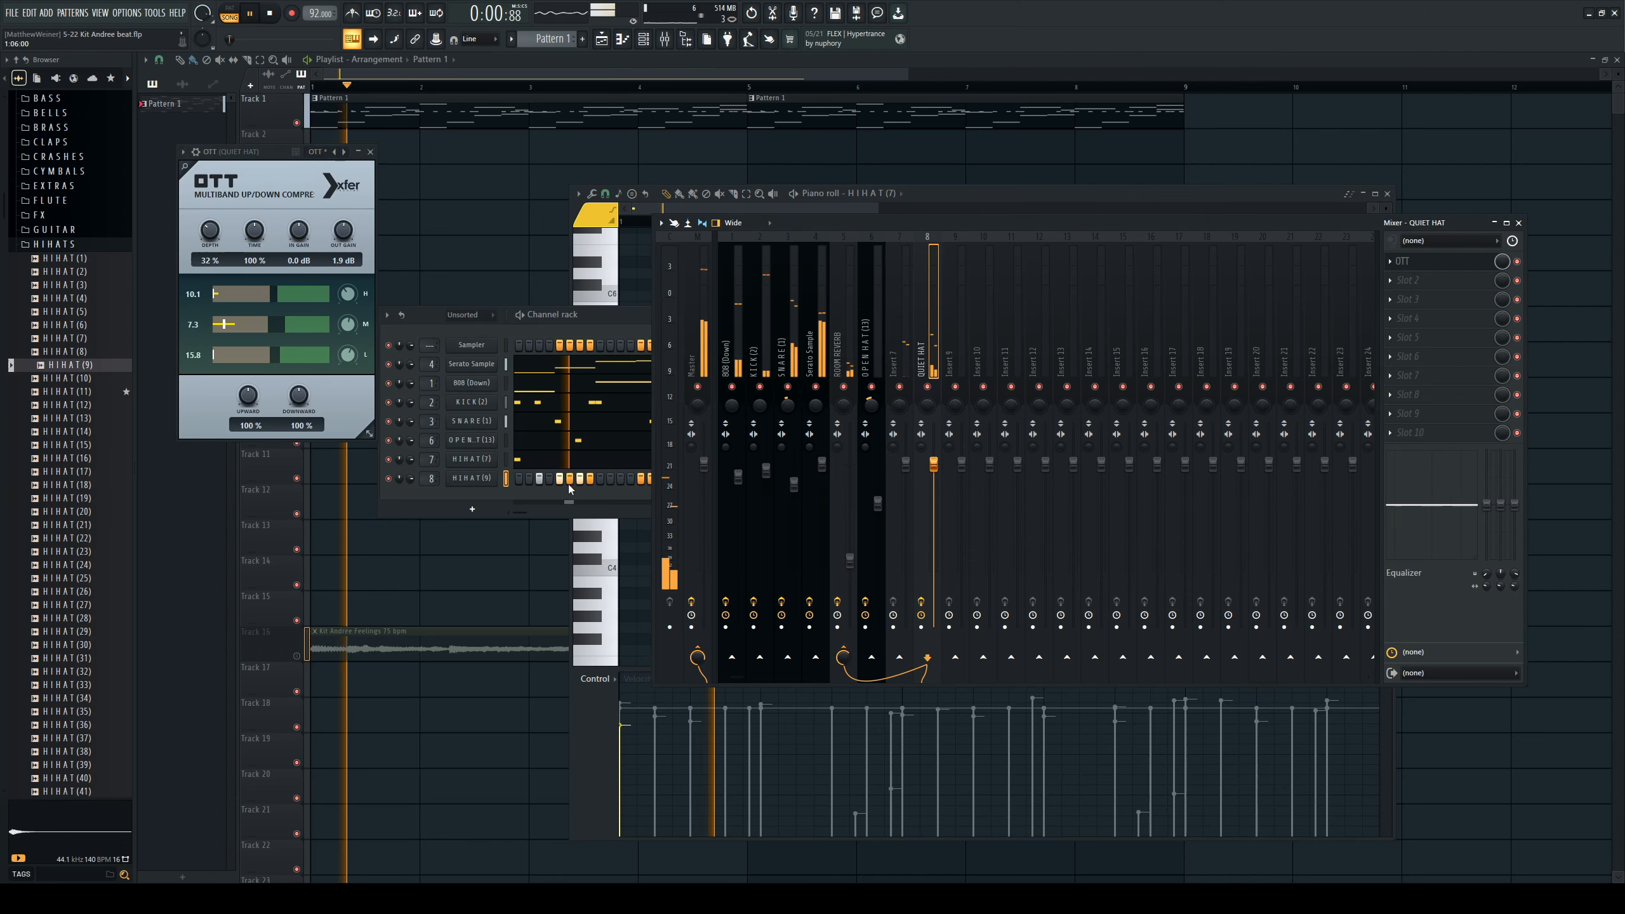
drag(935, 472, 936, 484)
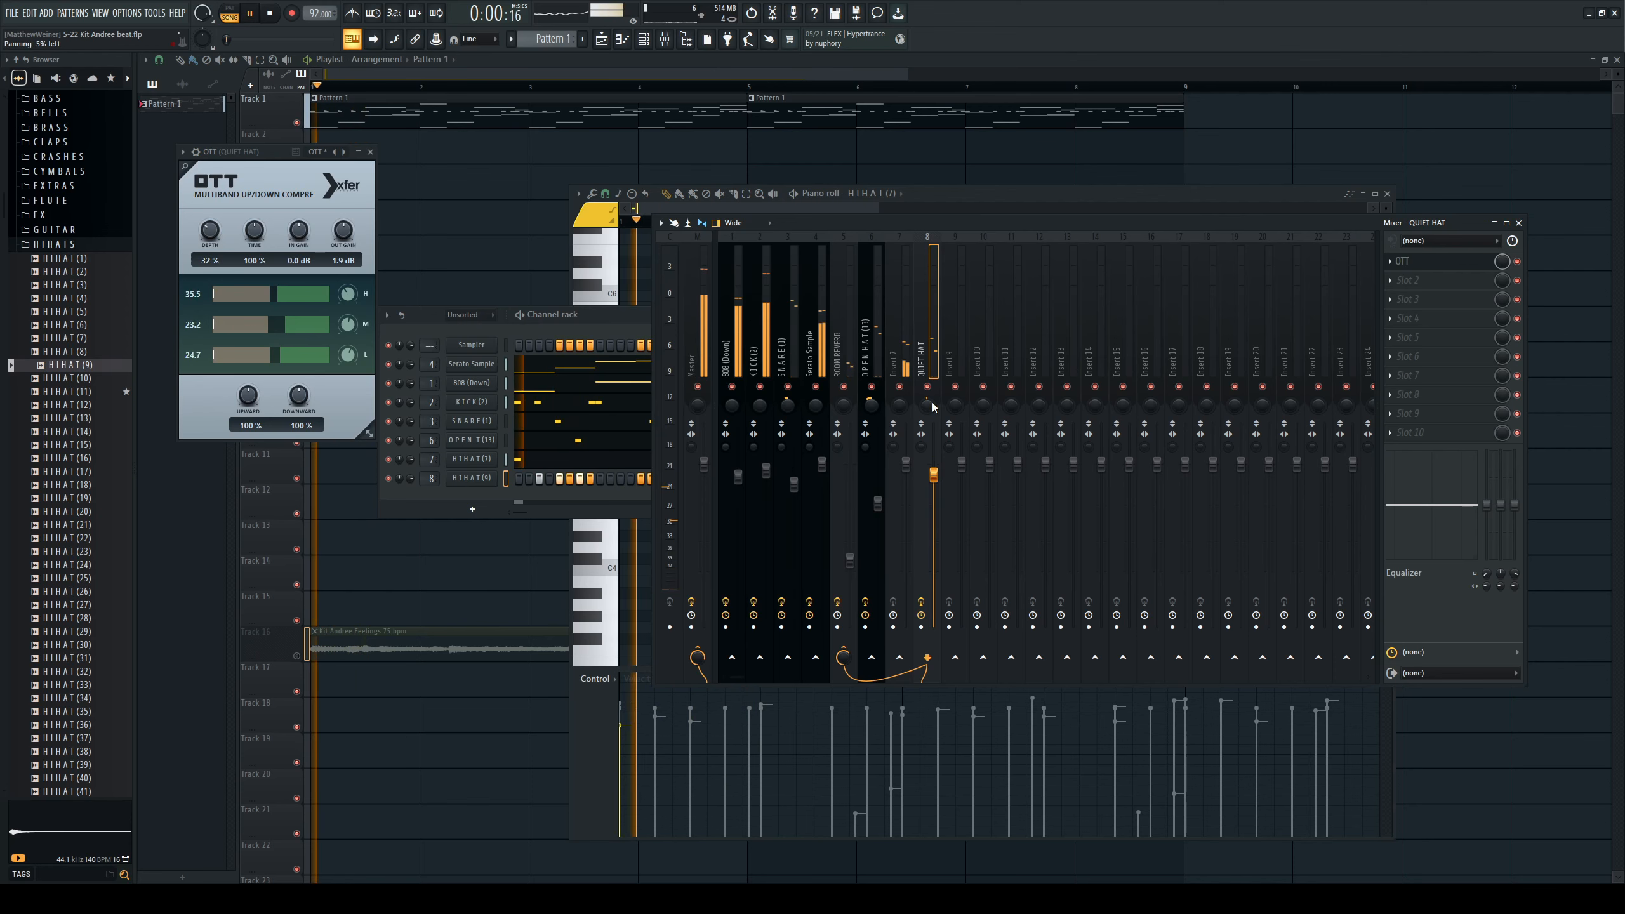
Place low-velocity HIHAT (9) hits on C5 at 1:13 and 1:15 and play them through.
key(F7)
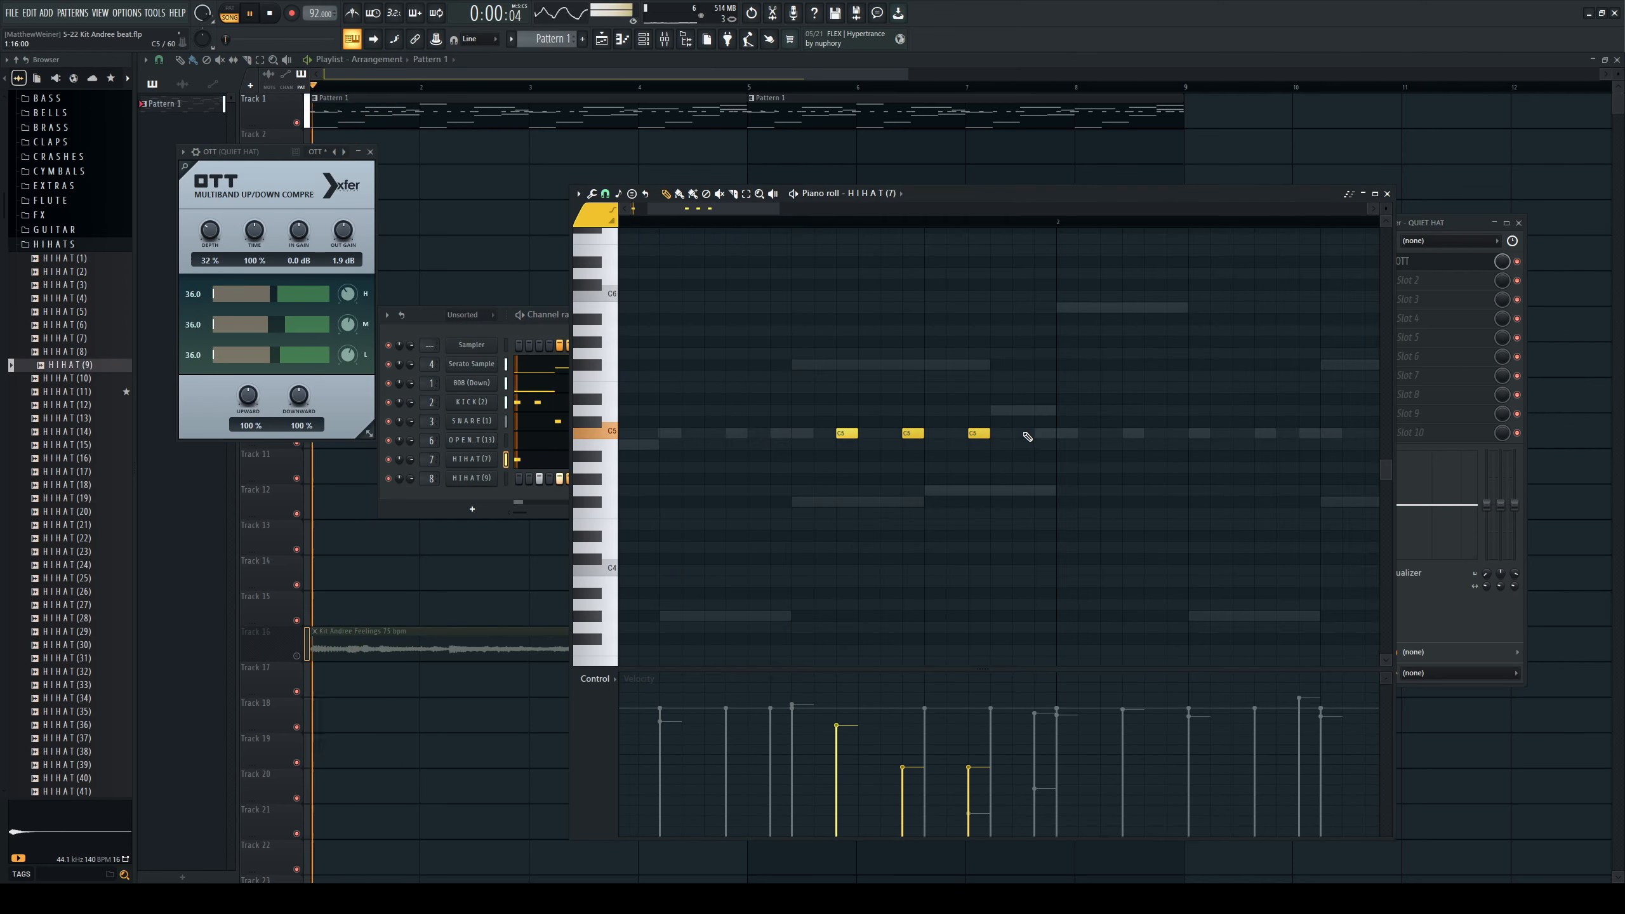
click(505, 479)
key(space)
click(636, 41)
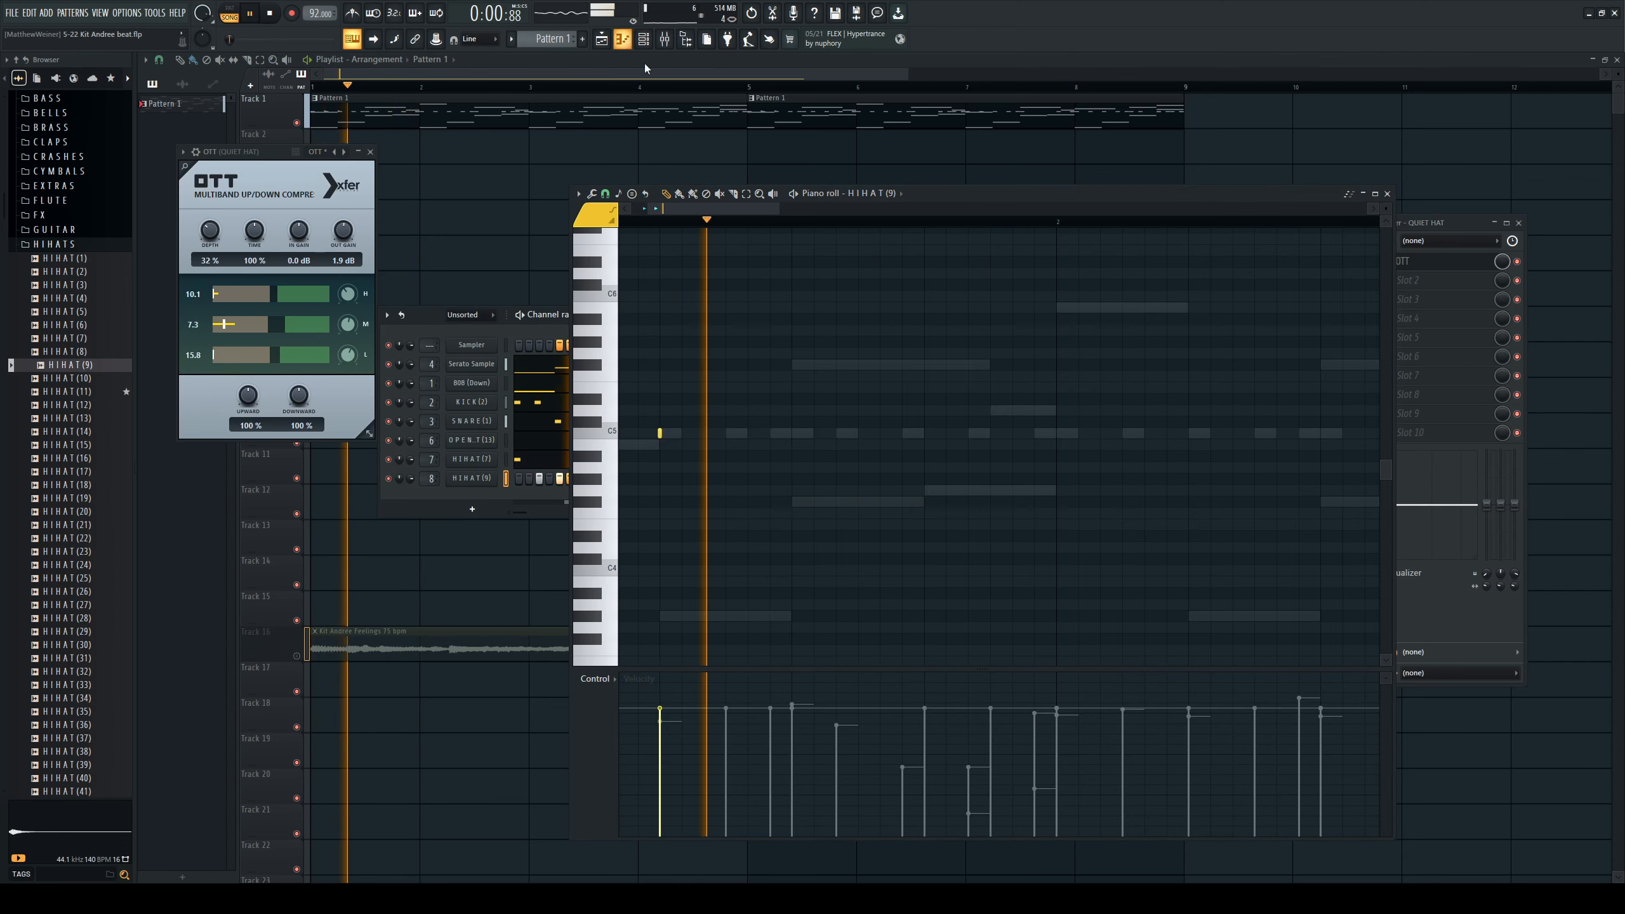
click(931, 434)
key(space)
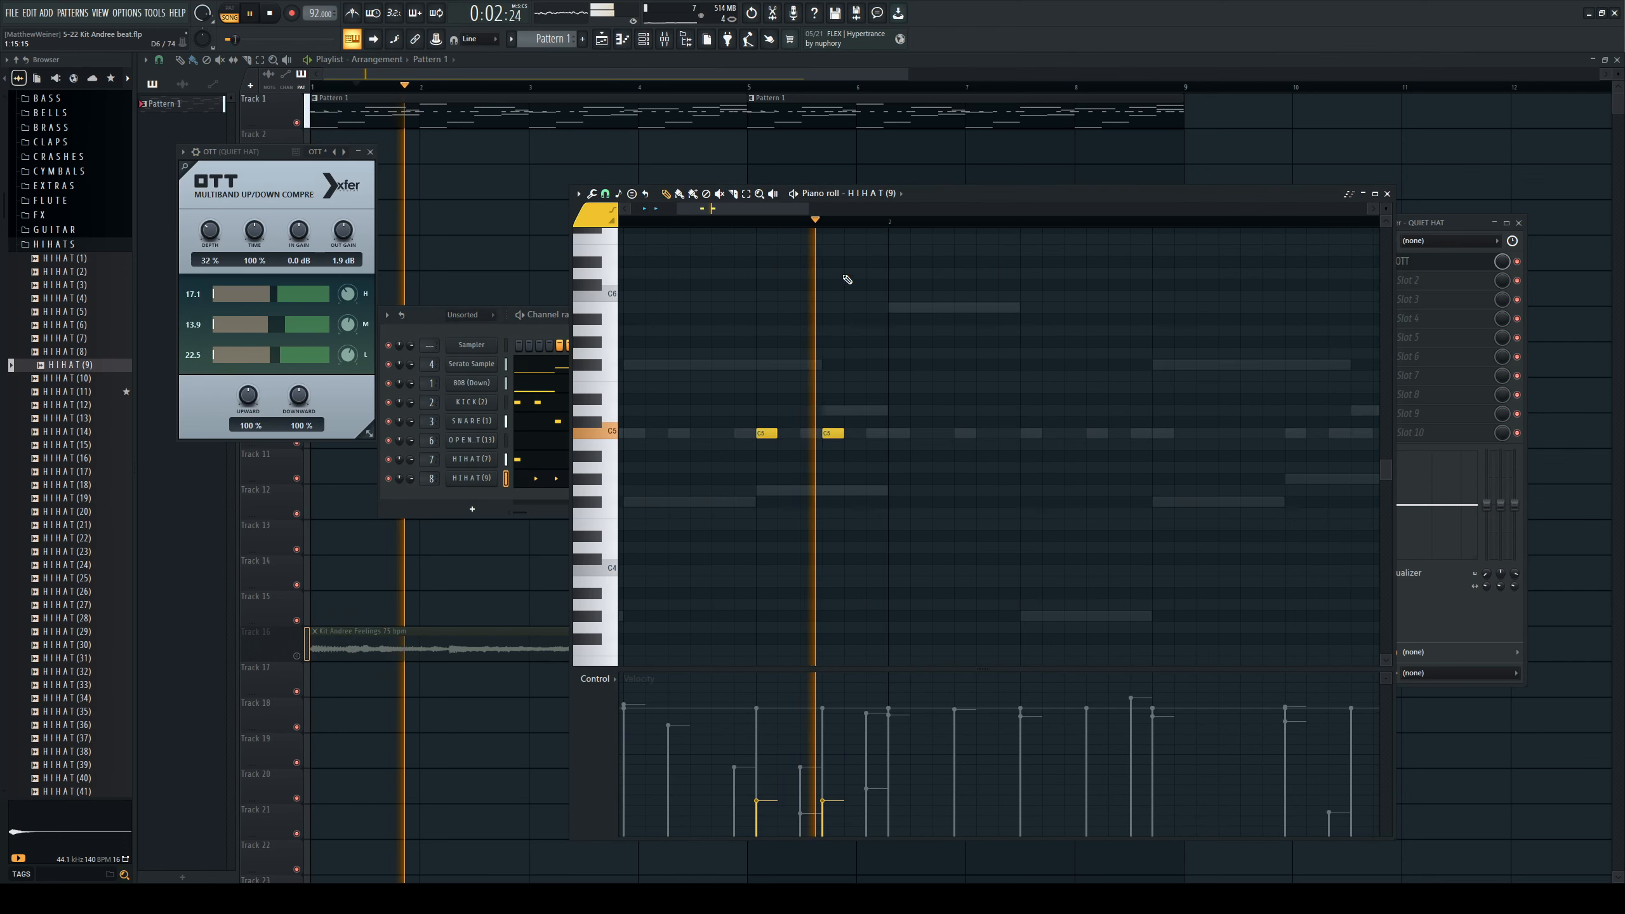
key(space)
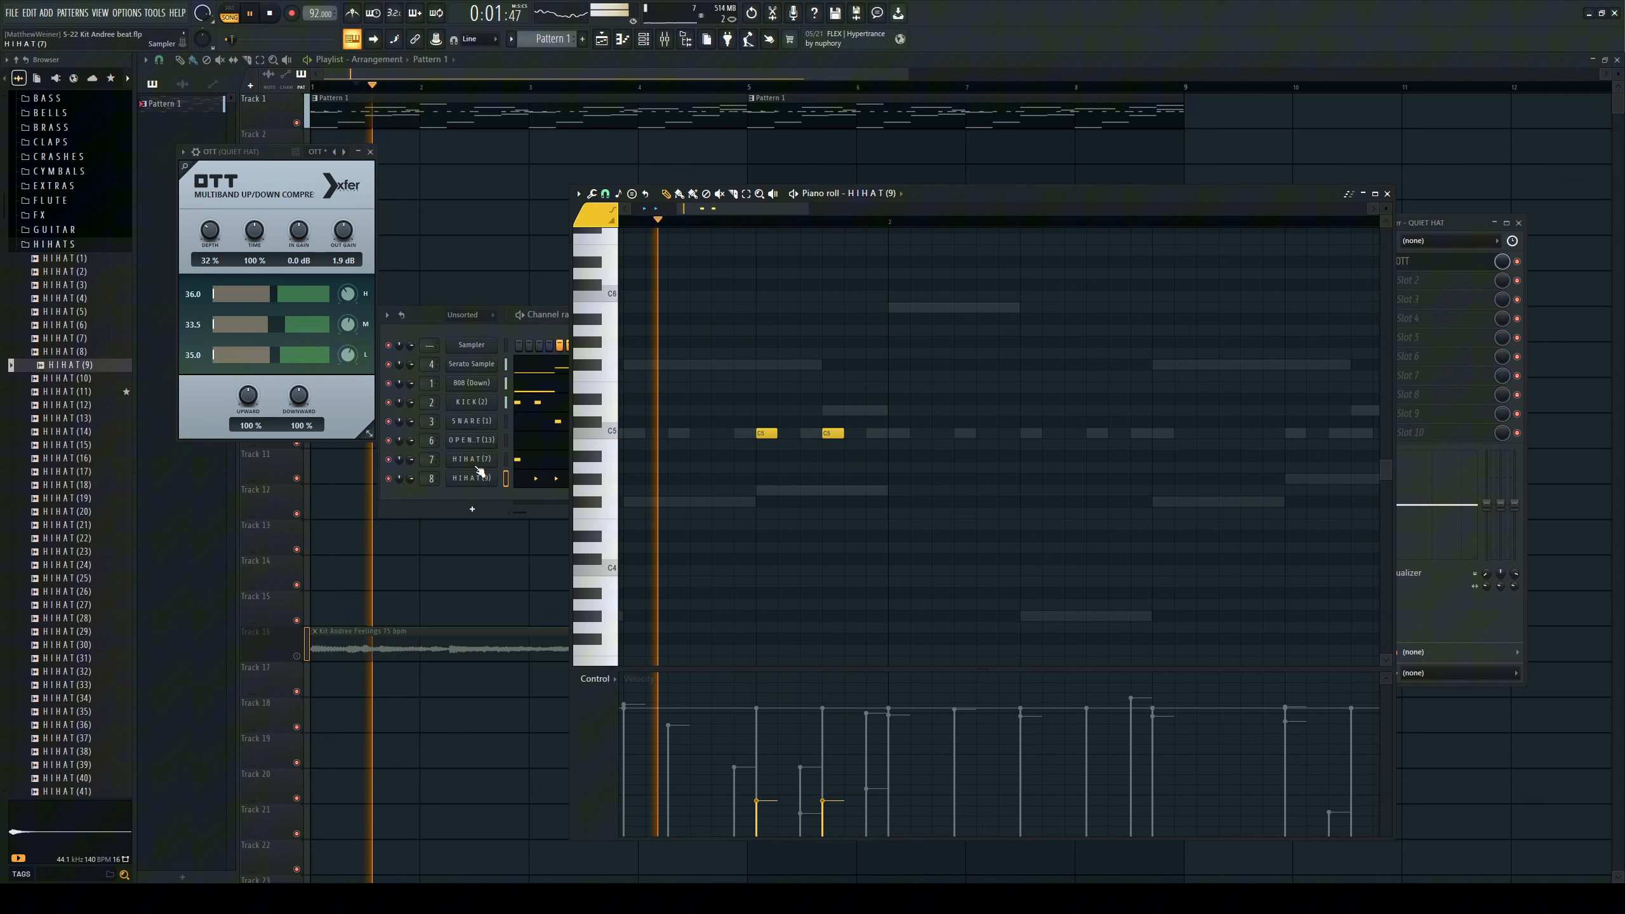
Add reduced-velocity HIHAT (7) hits on C5 at 2:01 and about 2:04.
click(537, 460)
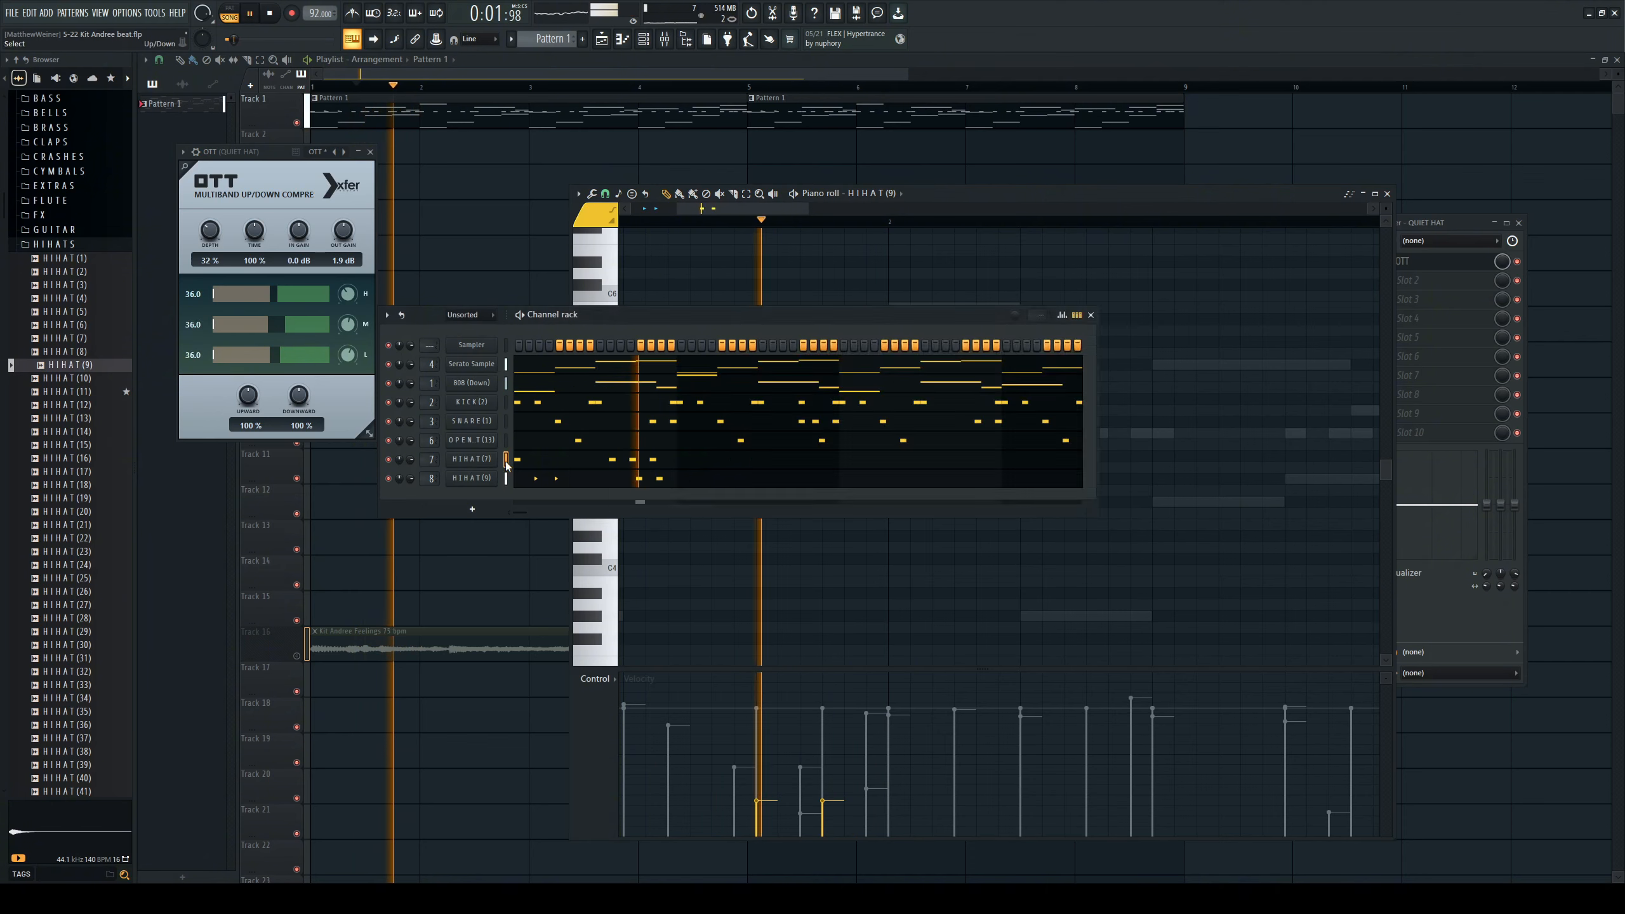
click(899, 433)
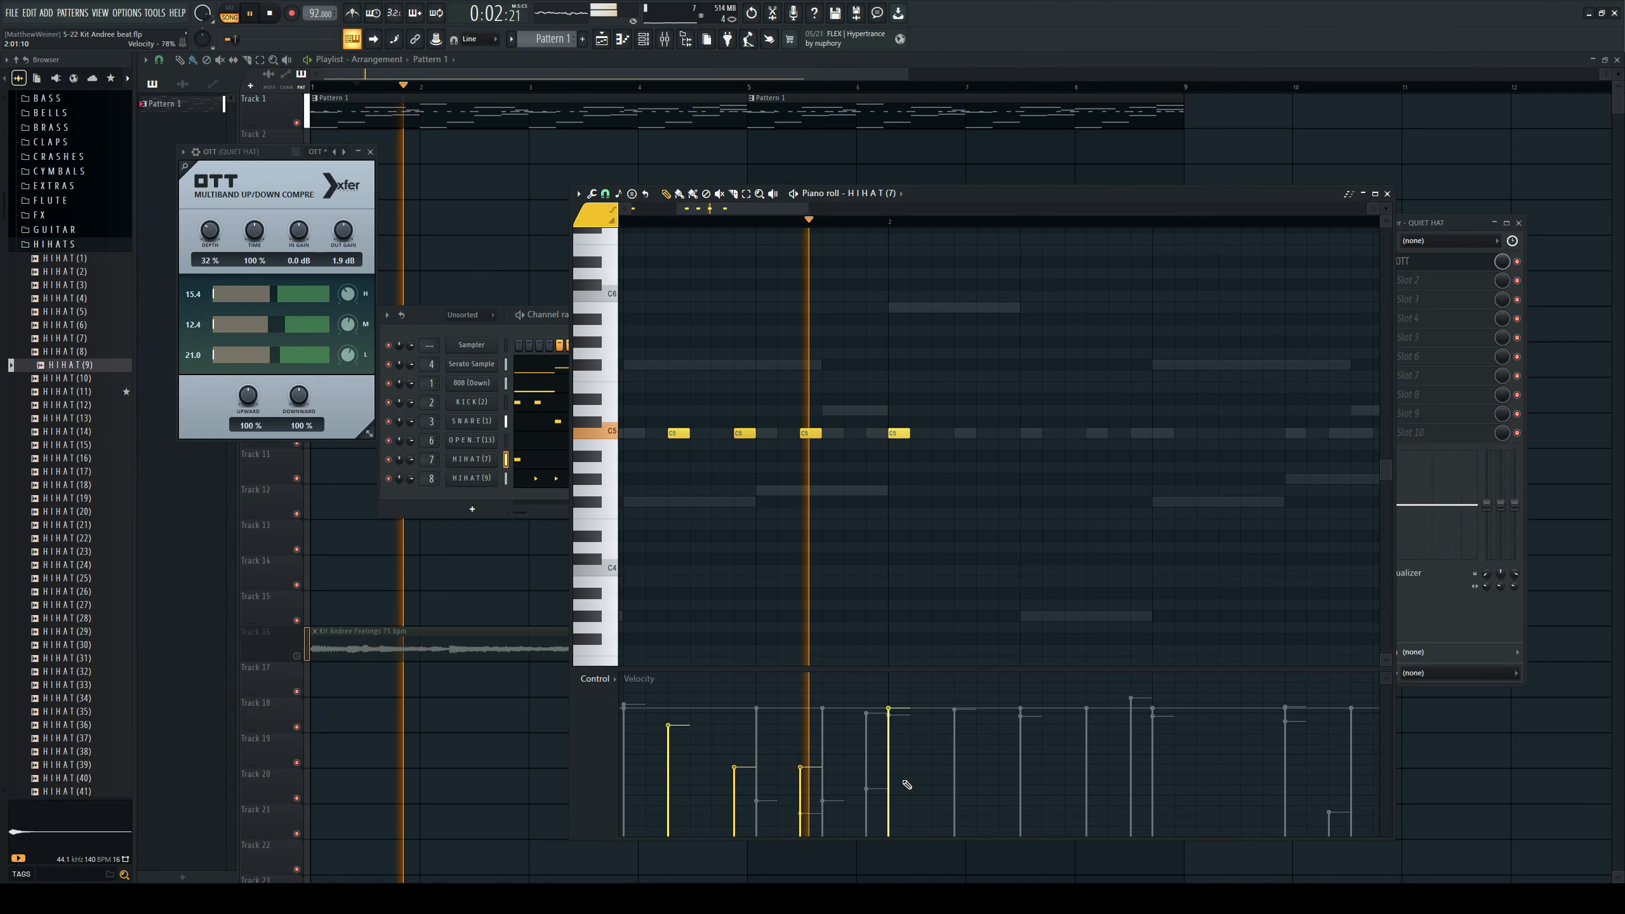
click(895, 739)
click(985, 433)
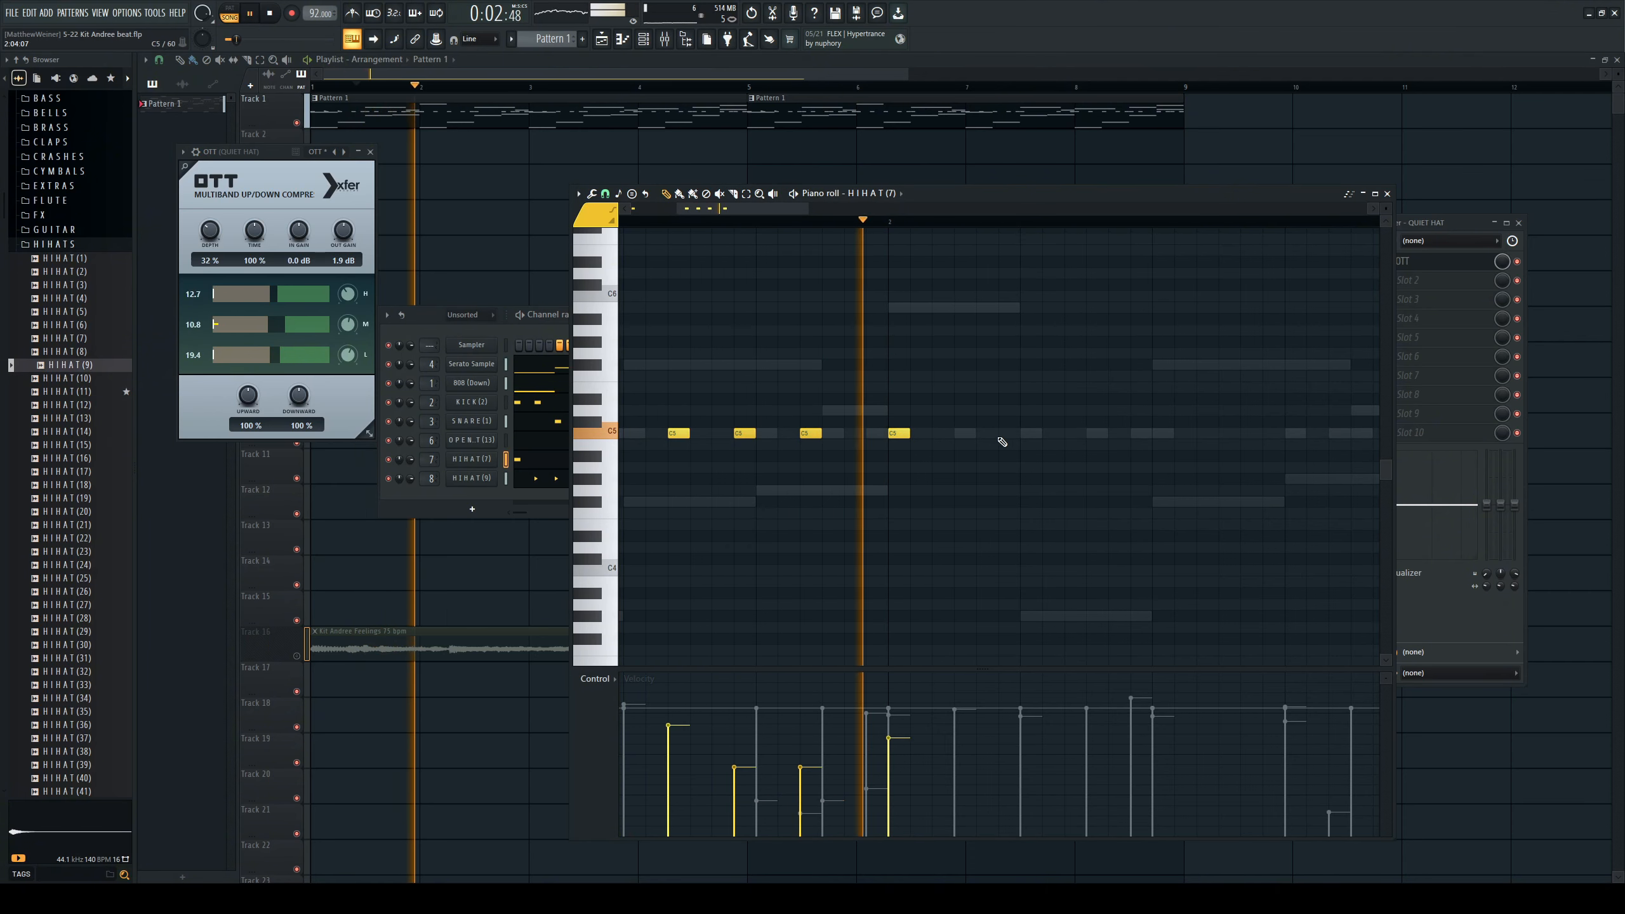
right_click(995, 436)
key(space)
click(1009, 435)
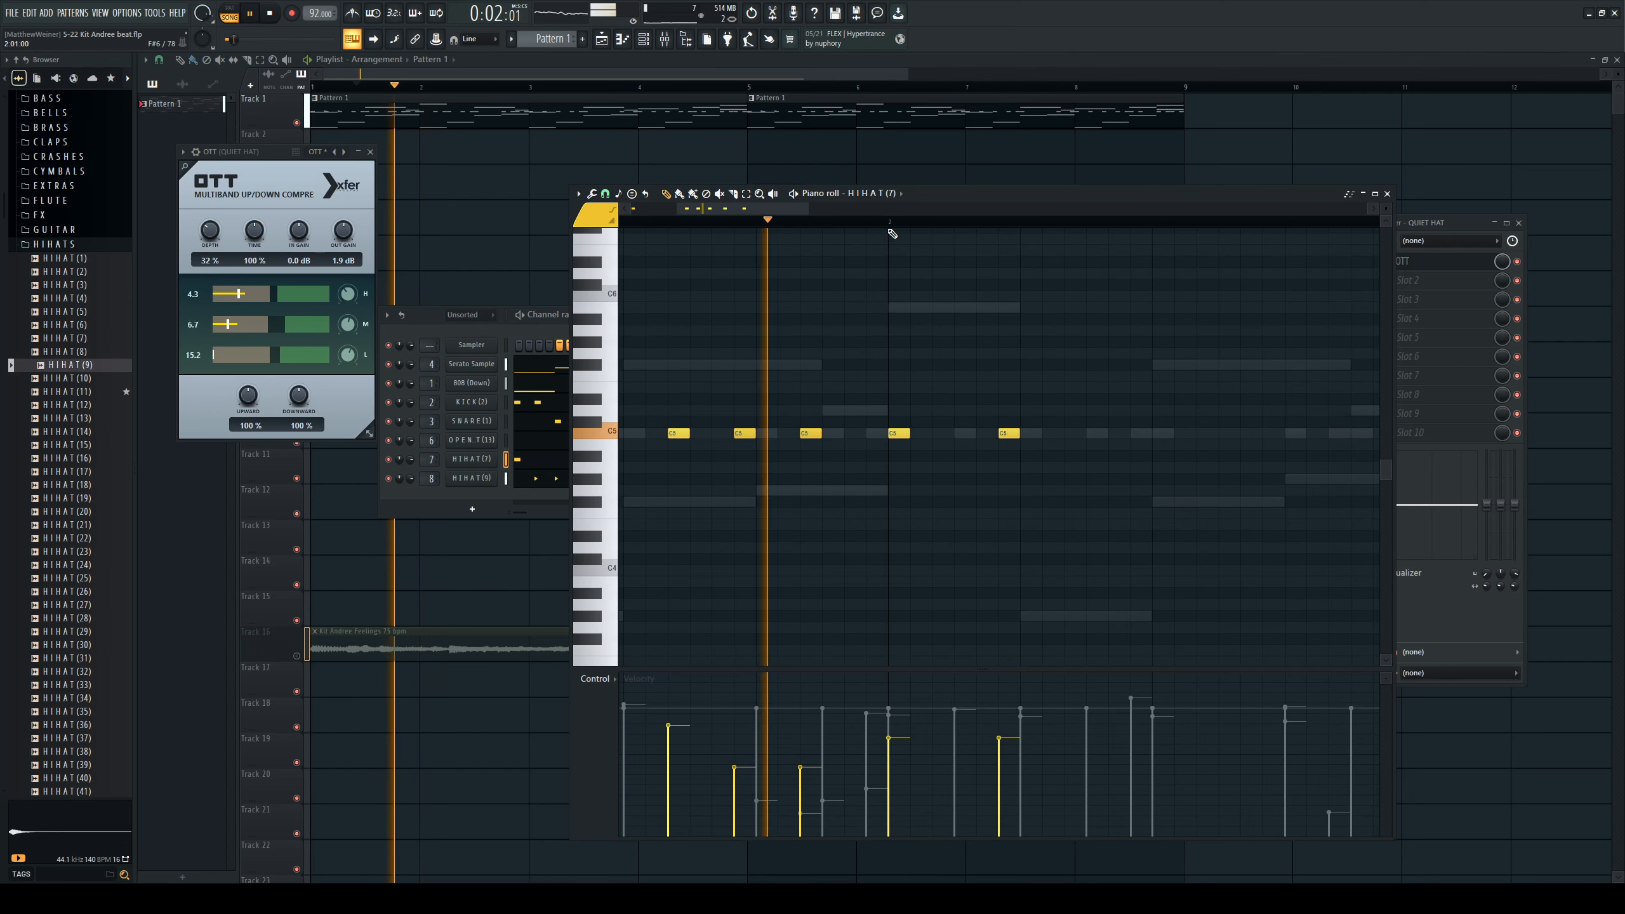
Play from bar 2 and place HIHAT (7) hits on C5 at about 2:06 and at 2:09.
click(891, 222)
drag(762, 210, 785, 210)
key(space)
key(space)
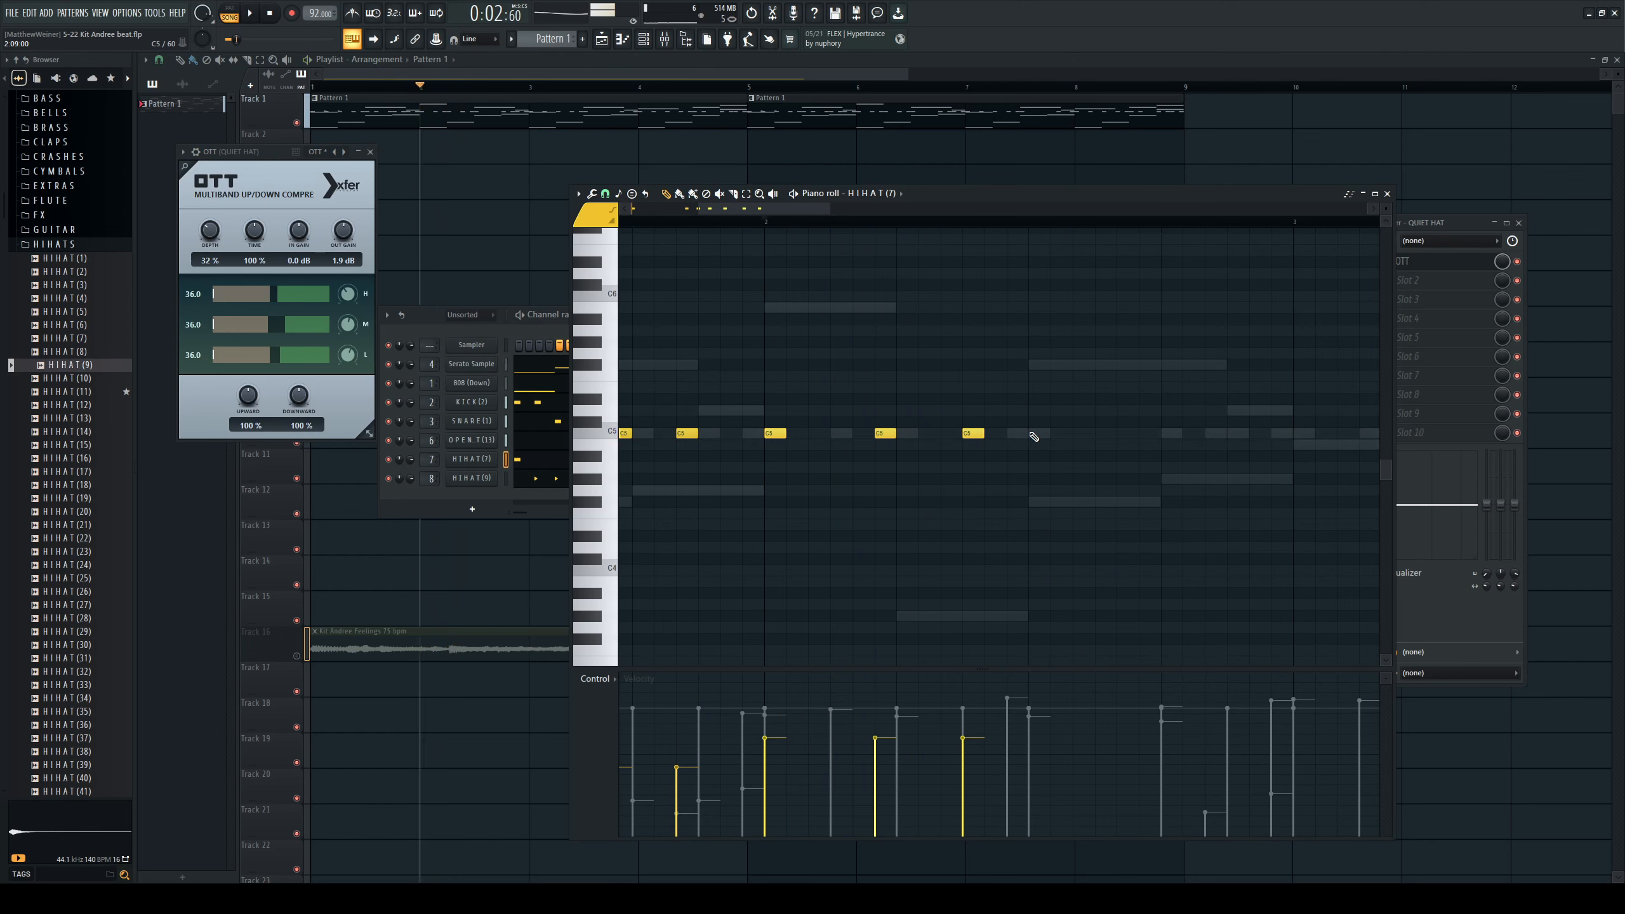
click(952, 434)
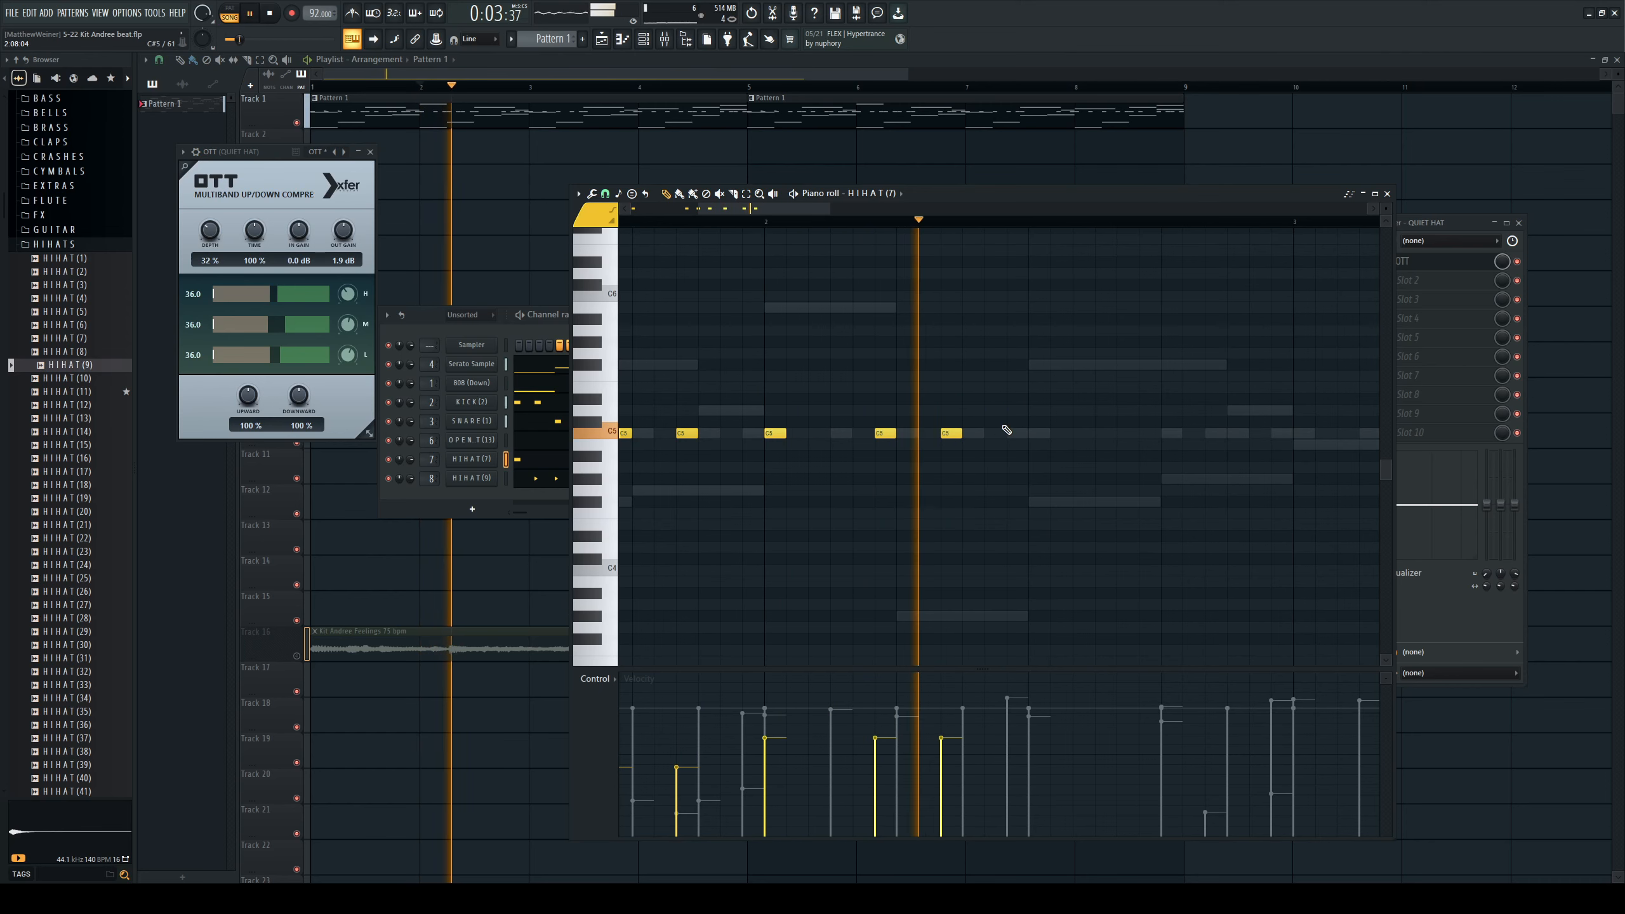
click(1040, 434)
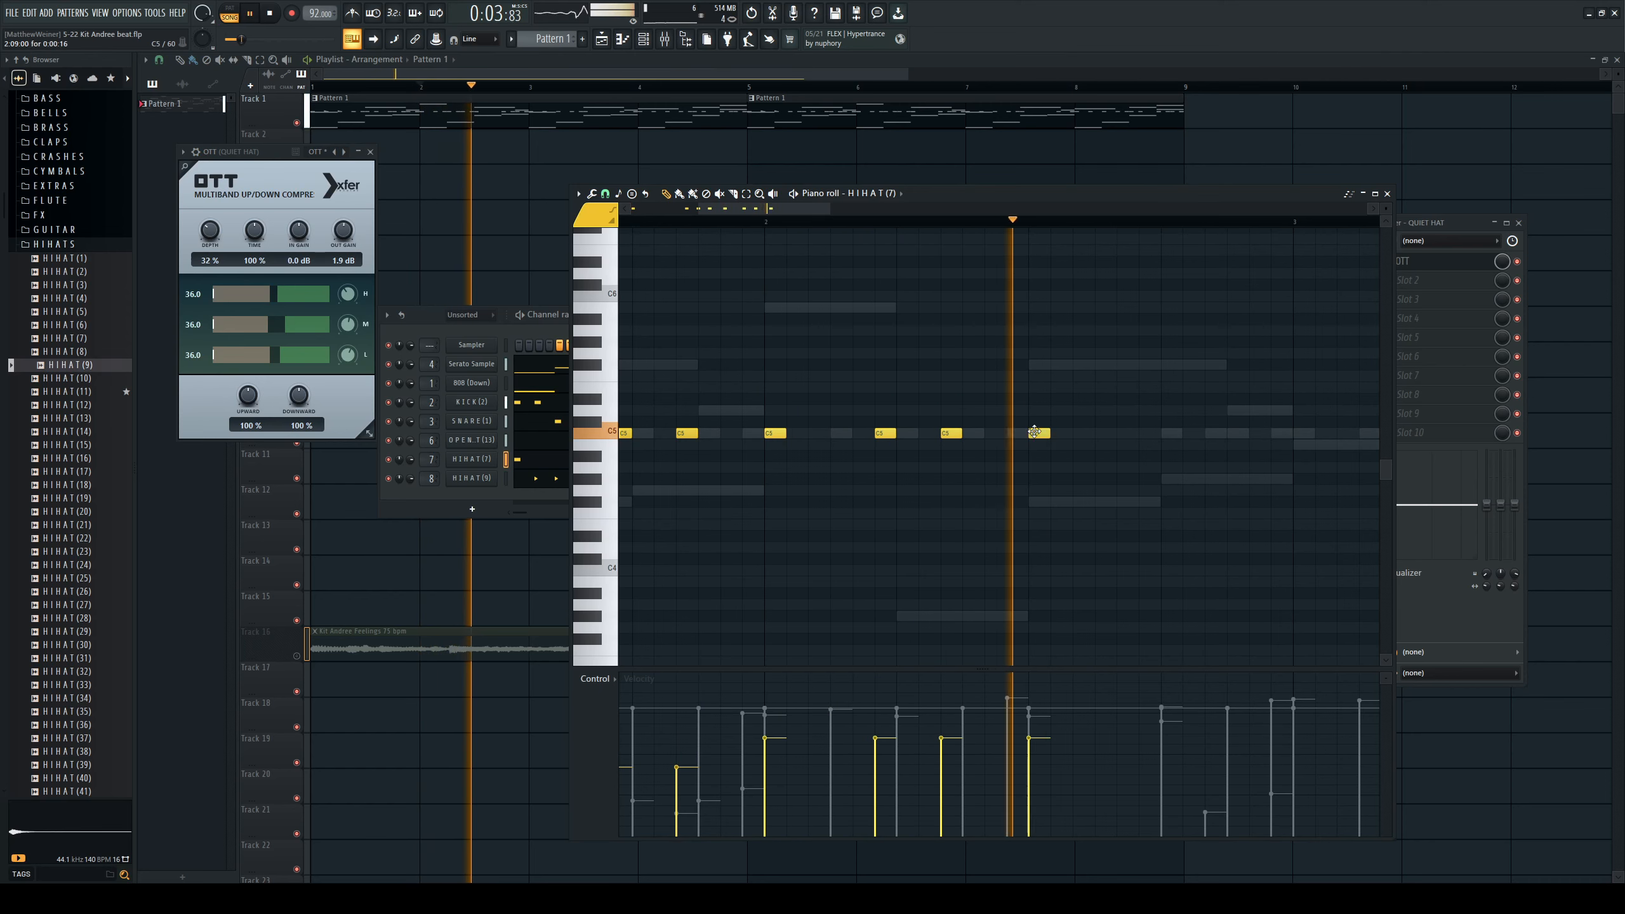
Try a HIHAT (7) hit at 2:11, replace it with one just after 2:12, and play the part.
click(1106, 435)
scroll(874, 406, right, 4)
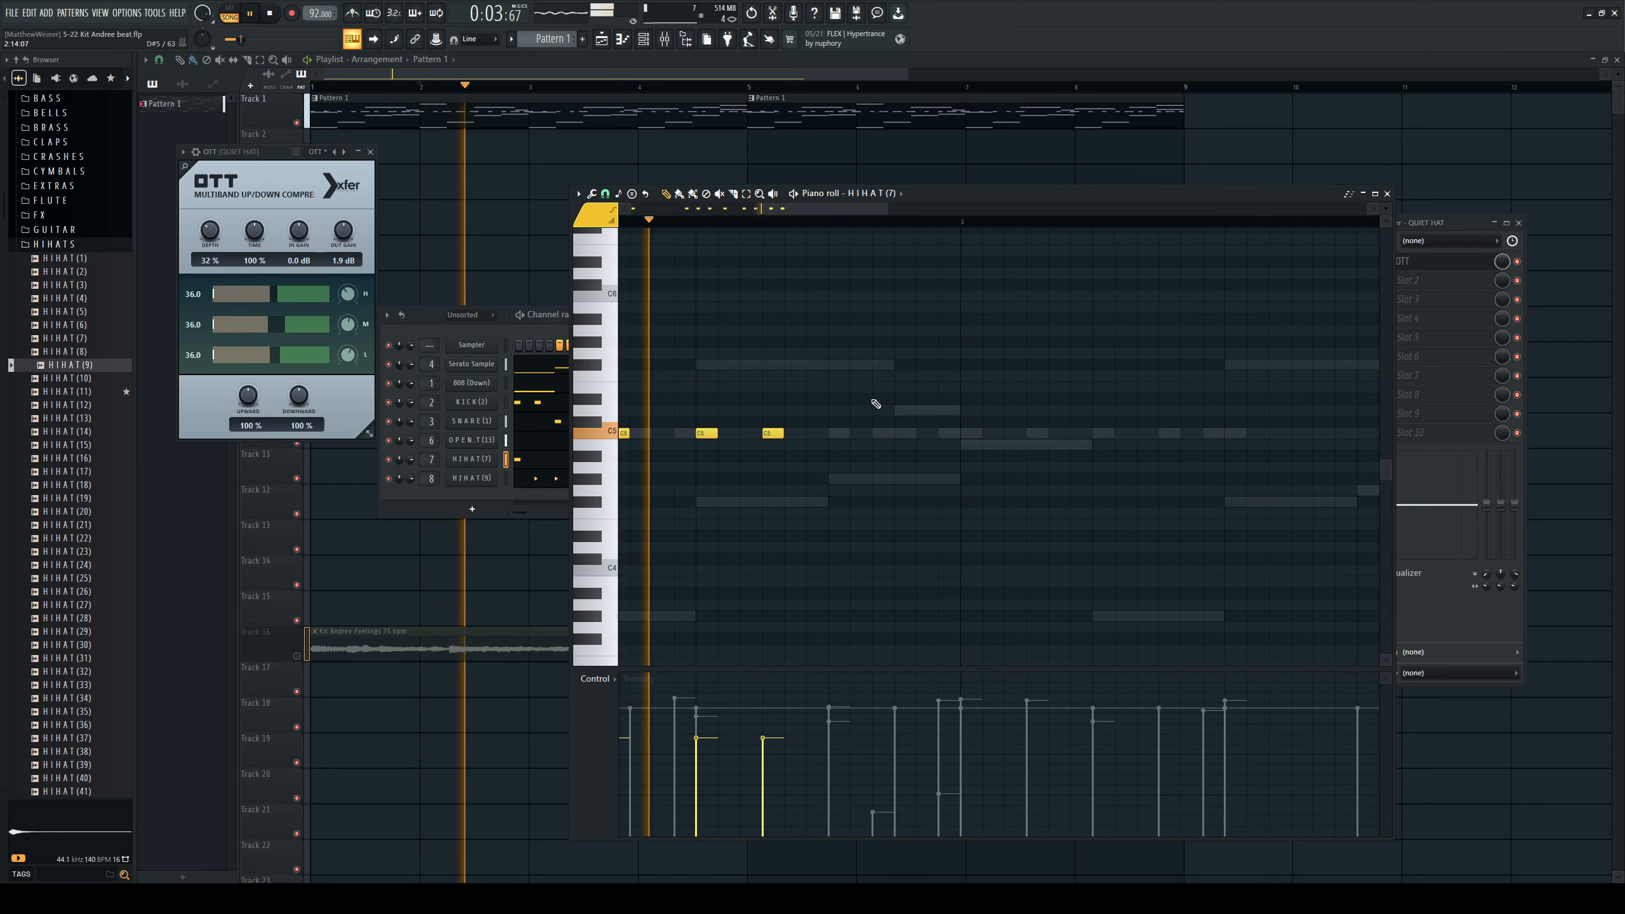
key(space)
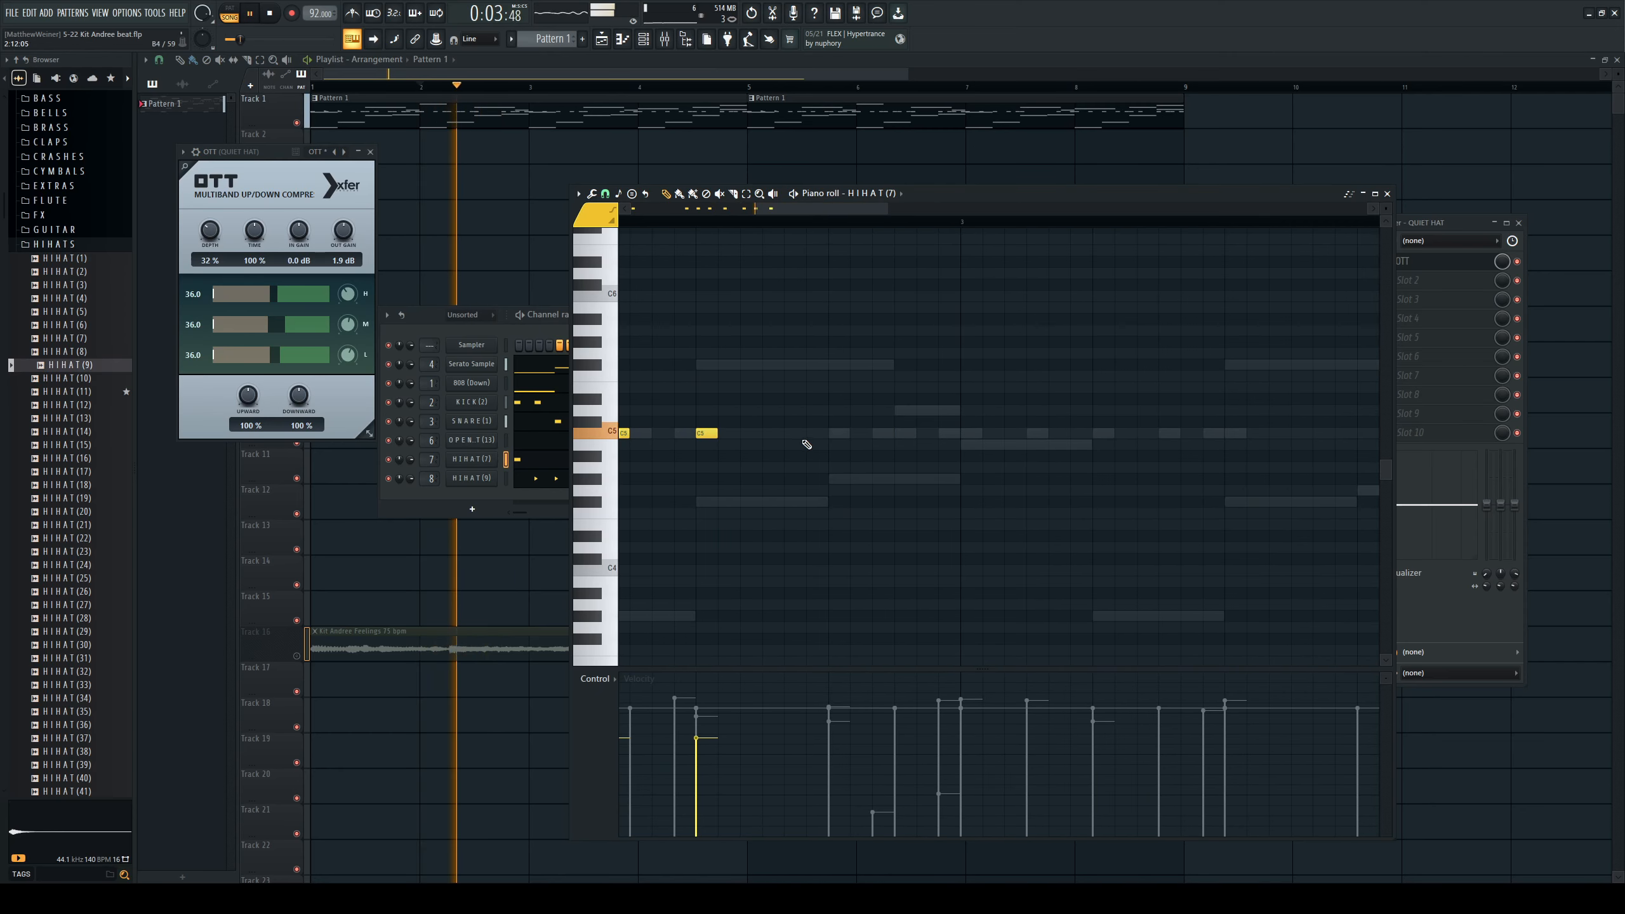
click(811, 435)
key(space)
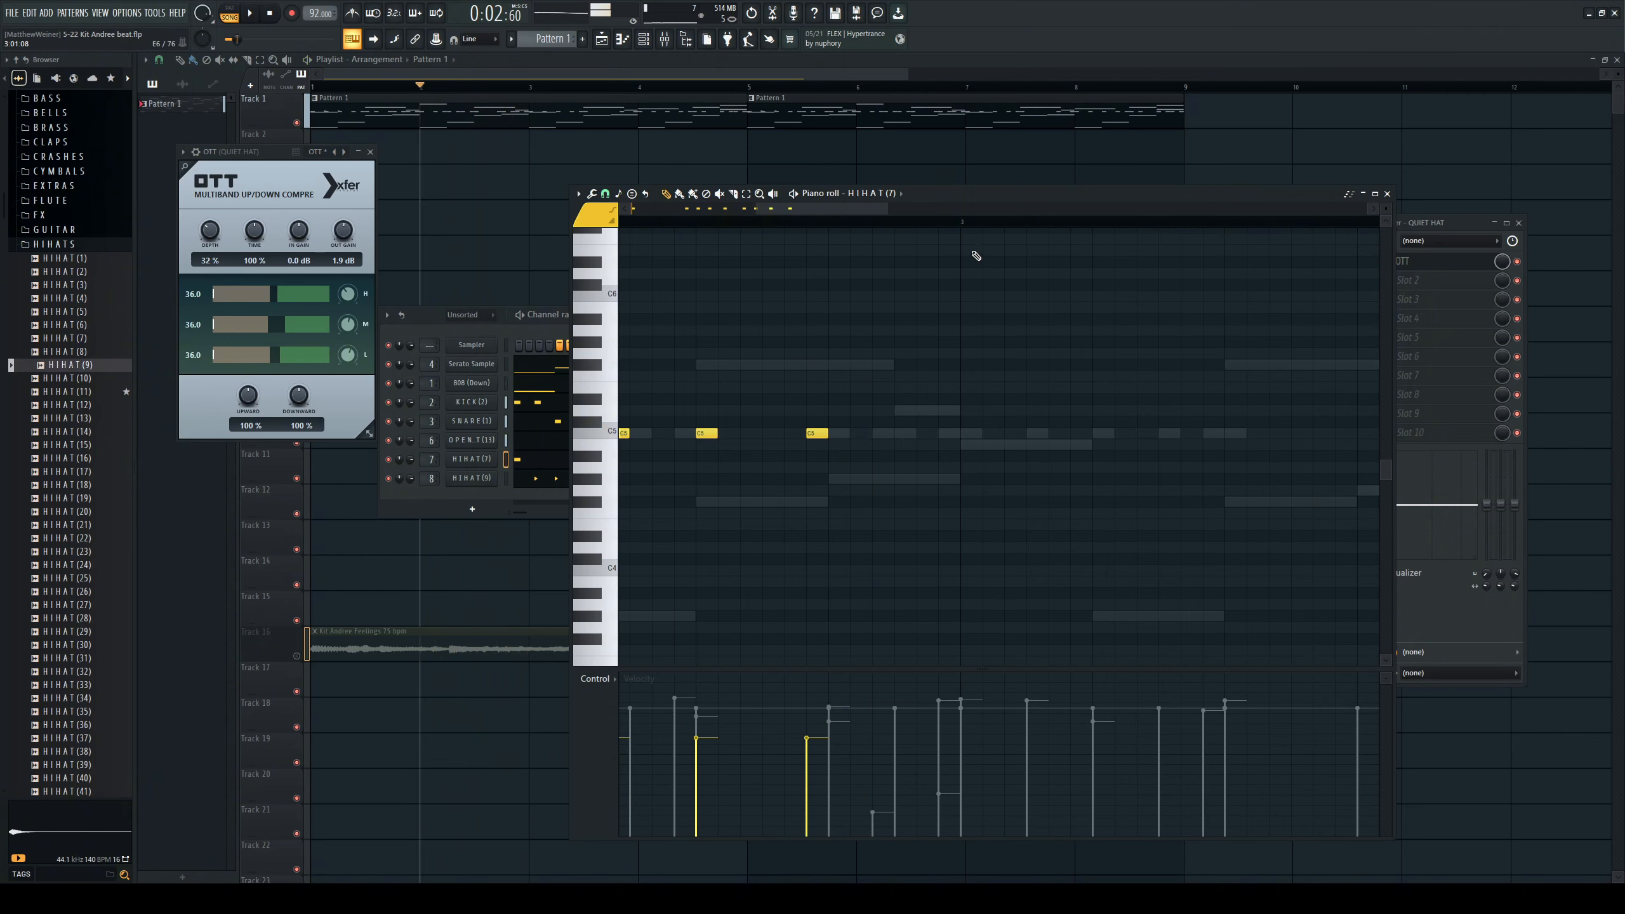
scroll(961, 226, down, 3)
key(space)
key(space)
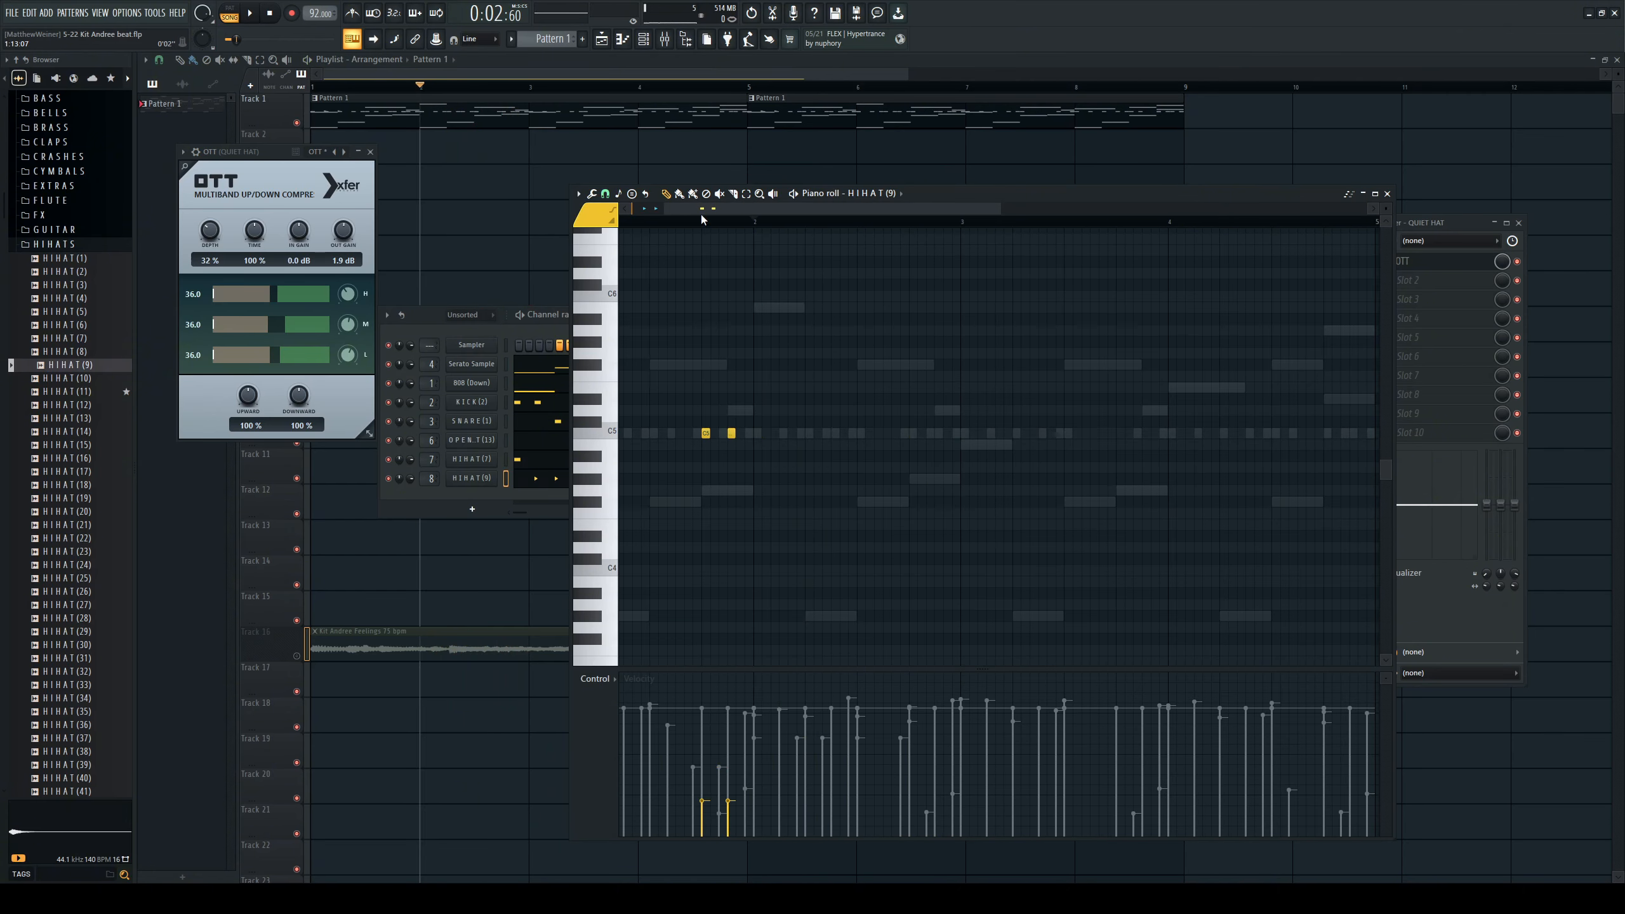
Play from near the end of bar 1 and place HIHAT (9) hits on C5 just after 2:02 and at 2:03.
scroll(702, 220, up, 3)
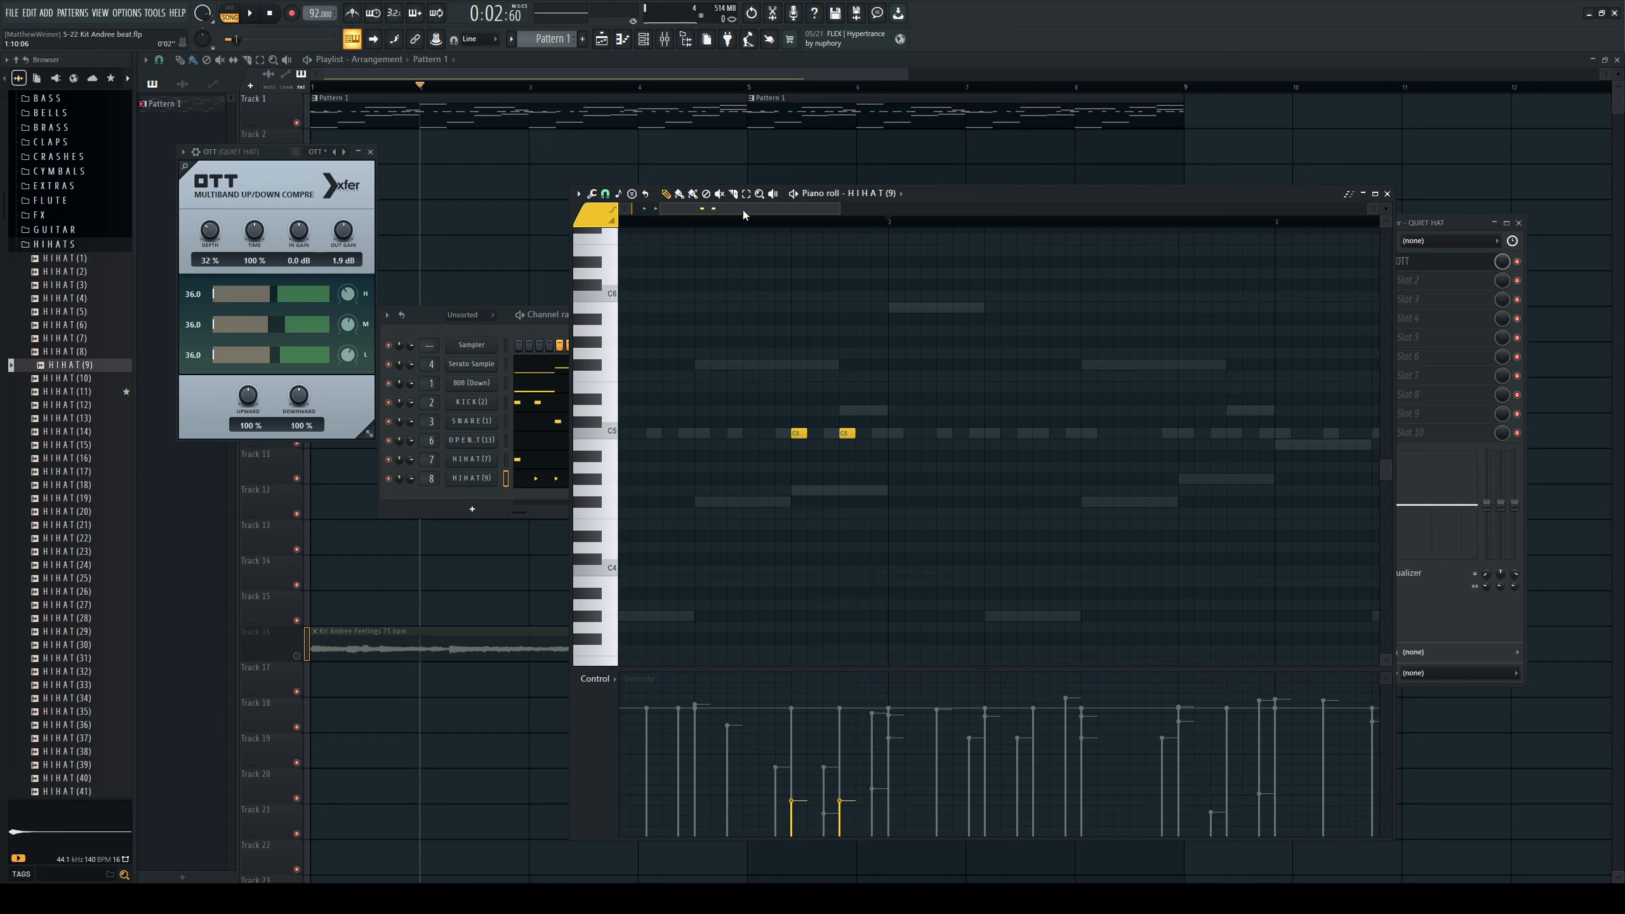
click(817, 222)
scroll(785, 224, up, 3)
drag(787, 209, 772, 209)
key(space)
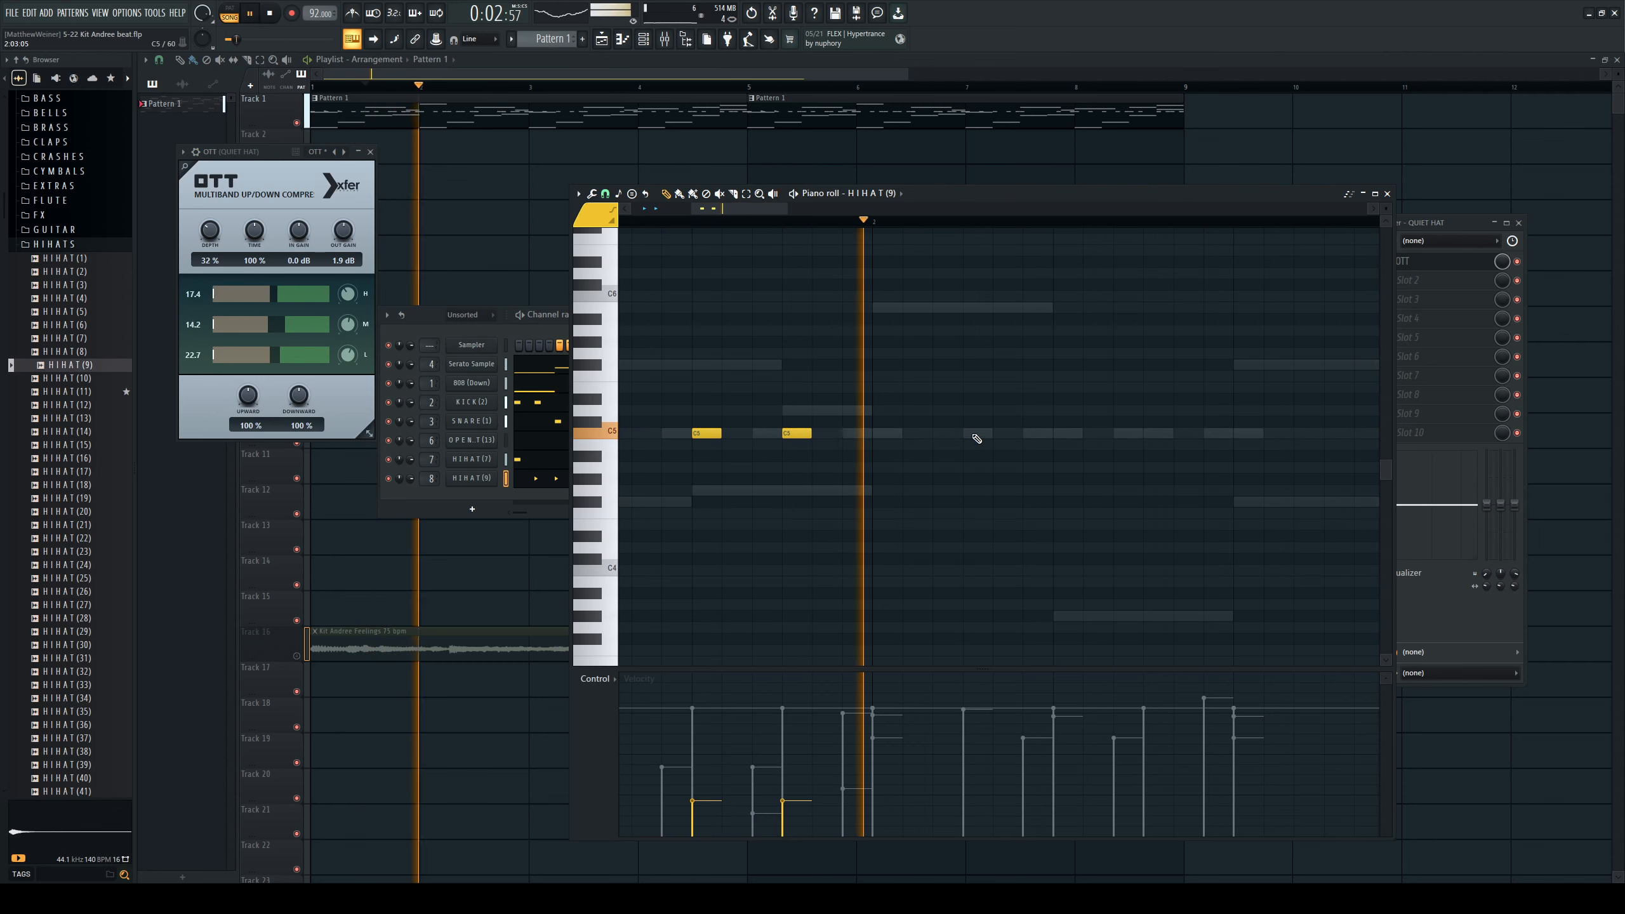
click(944, 433)
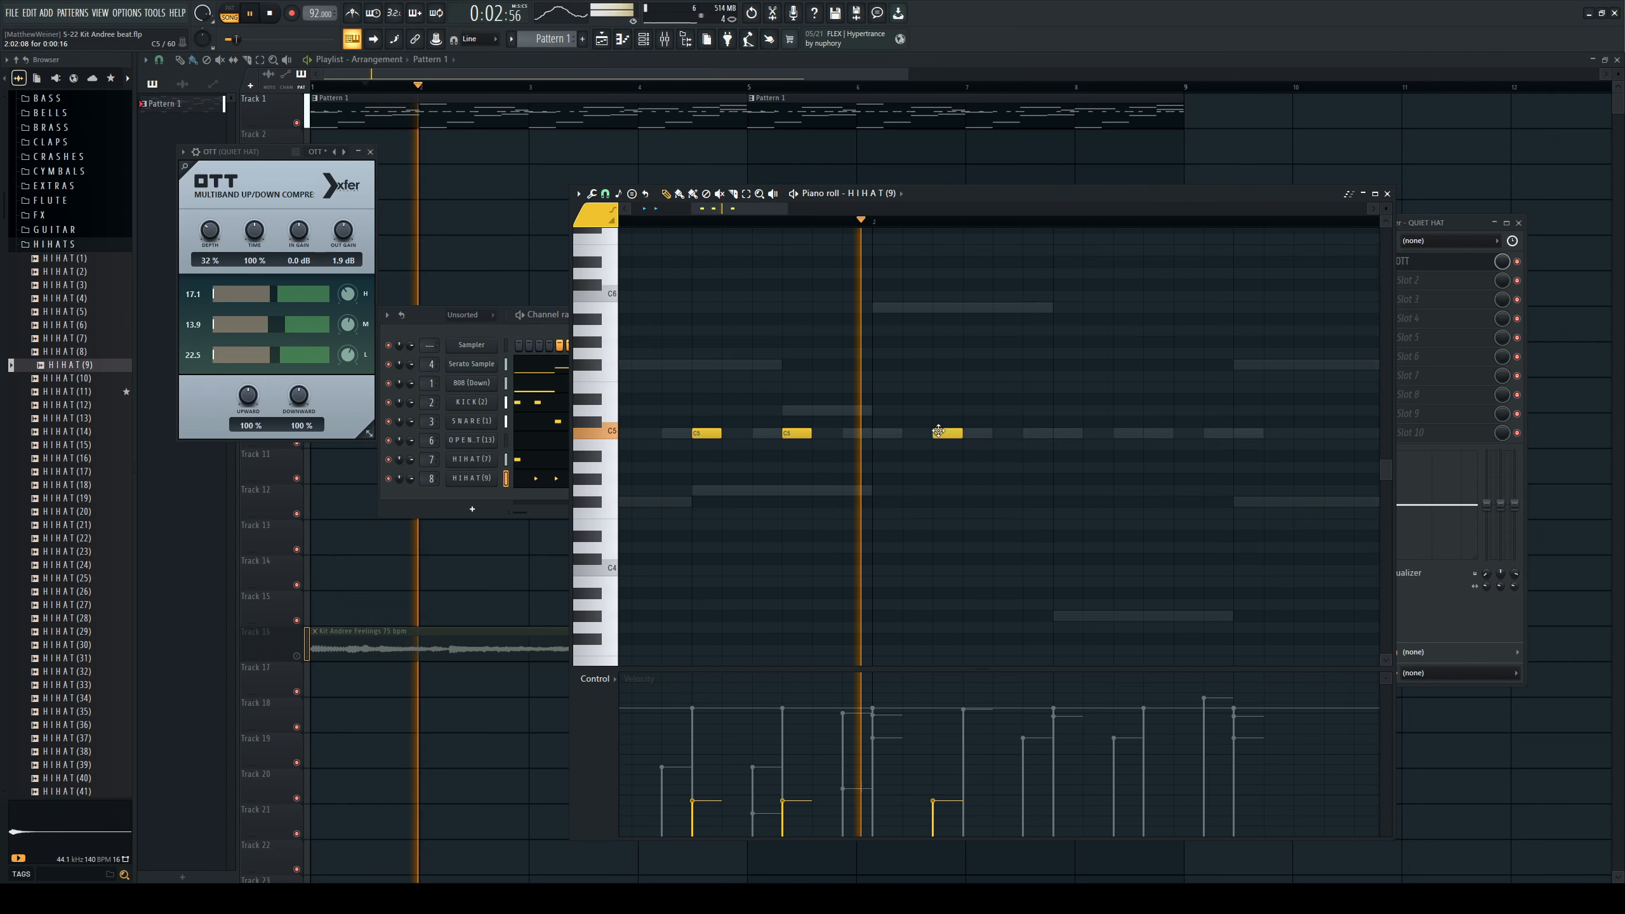
click(944, 435)
click(972, 435)
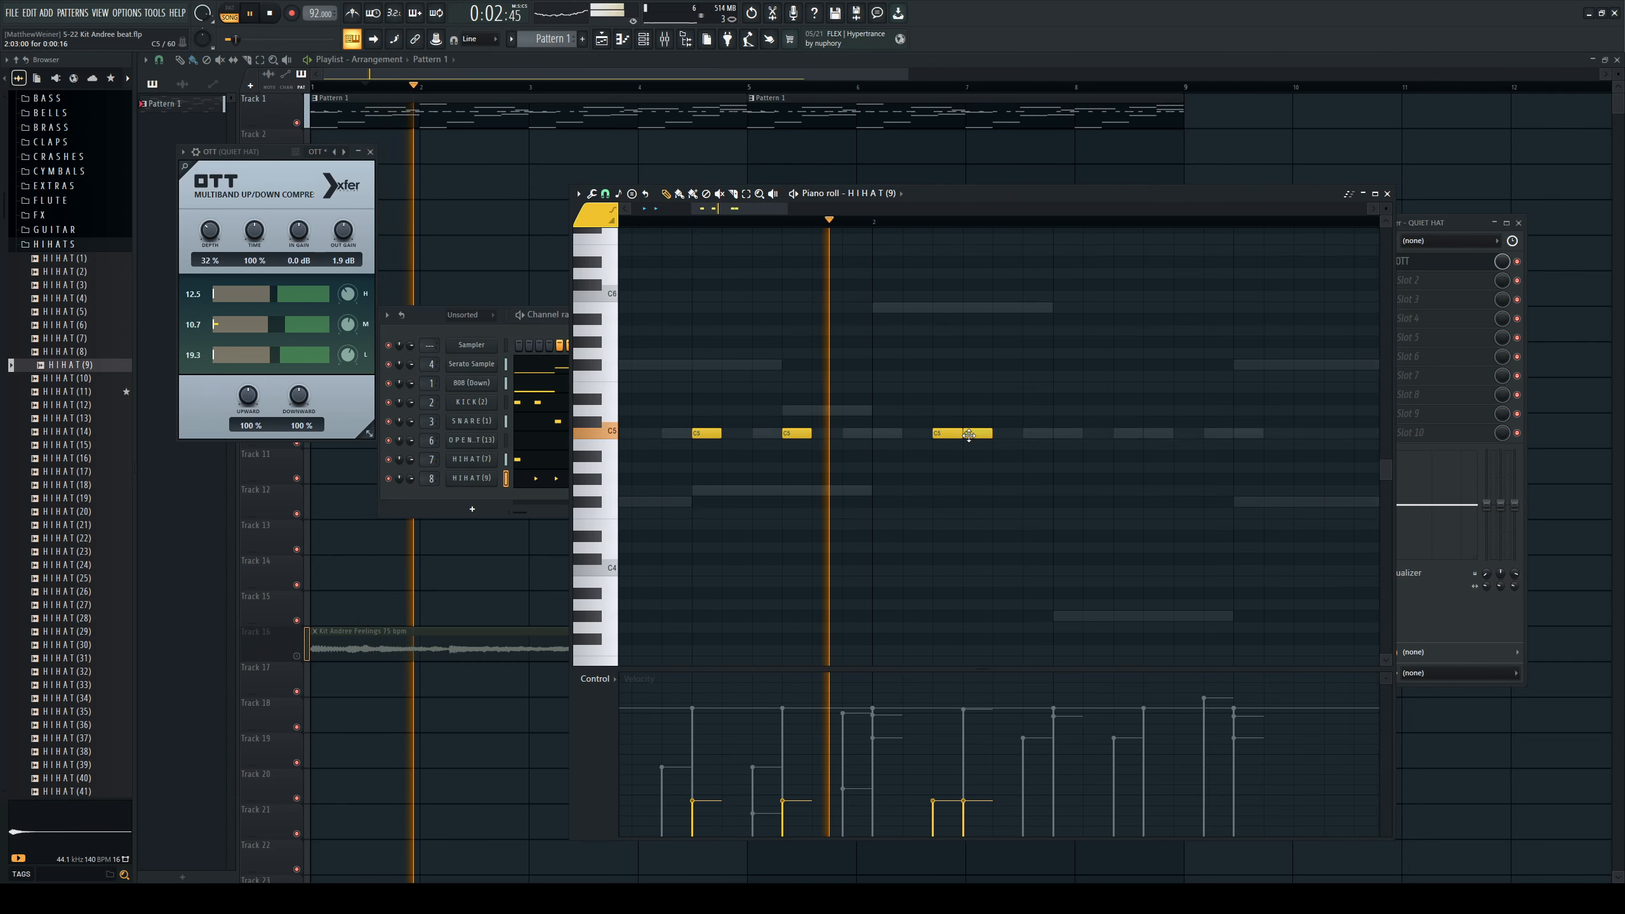
Raise the velocity of HIHAT (9)'s hit at 2:03 and delete the hit just before it.
click(973, 759)
key(space)
key(space)
click(972, 737)
right_click(948, 434)
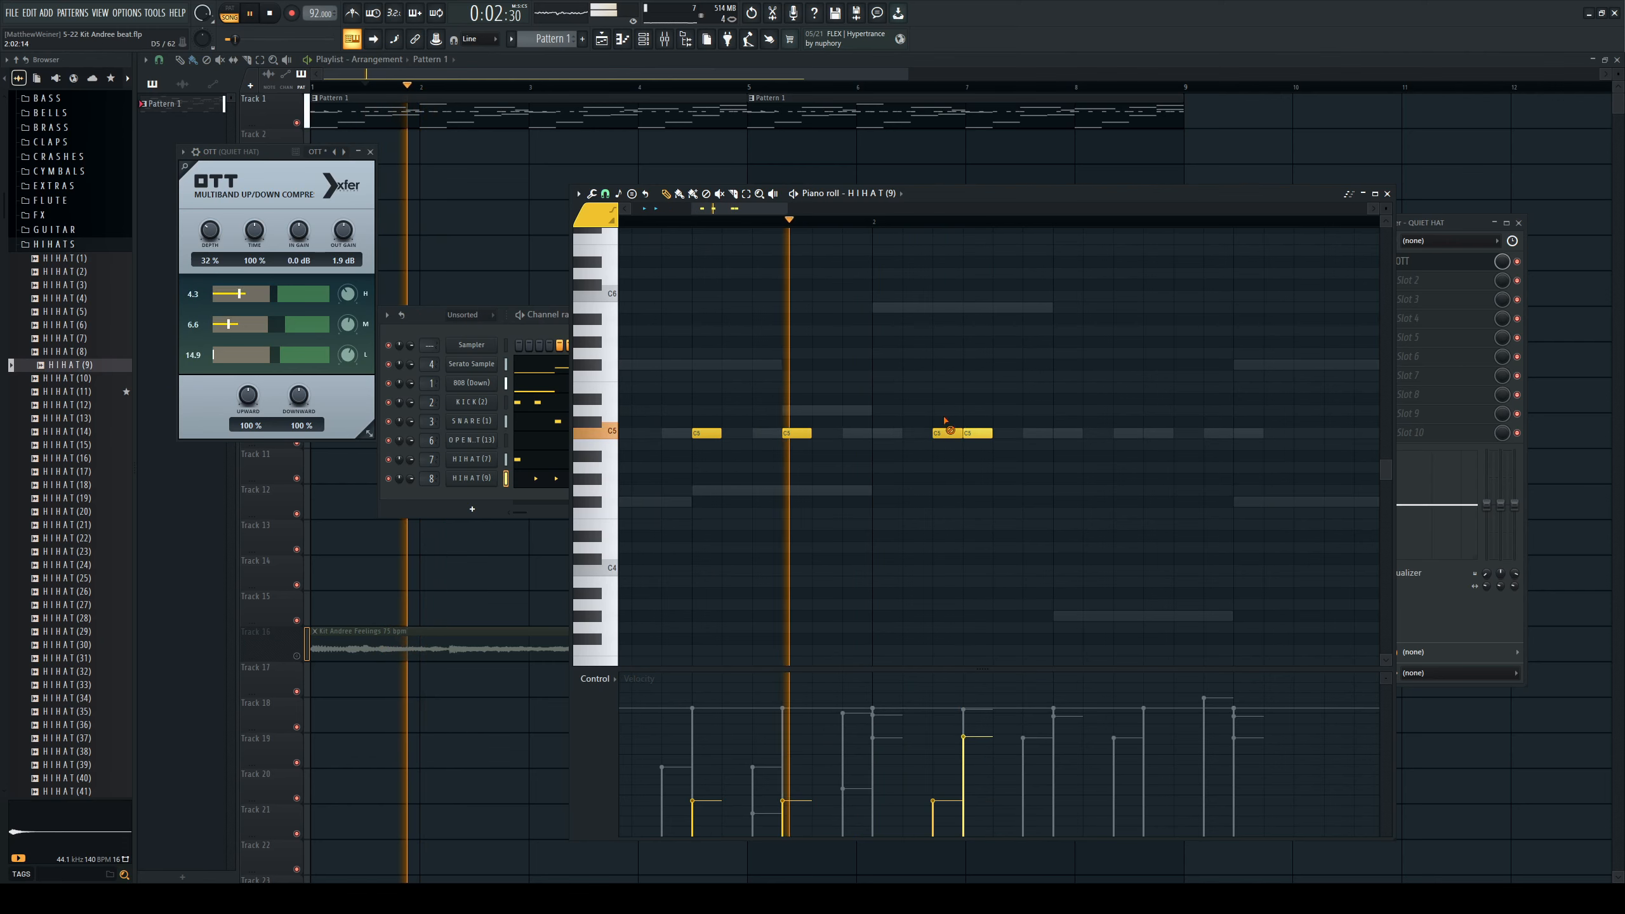
Replace HIHAT (9)'s C5 hit at 2:03 with a lower-velocity one and play from bar 2.
drag(758, 209, 779, 209)
key(space)
key(space)
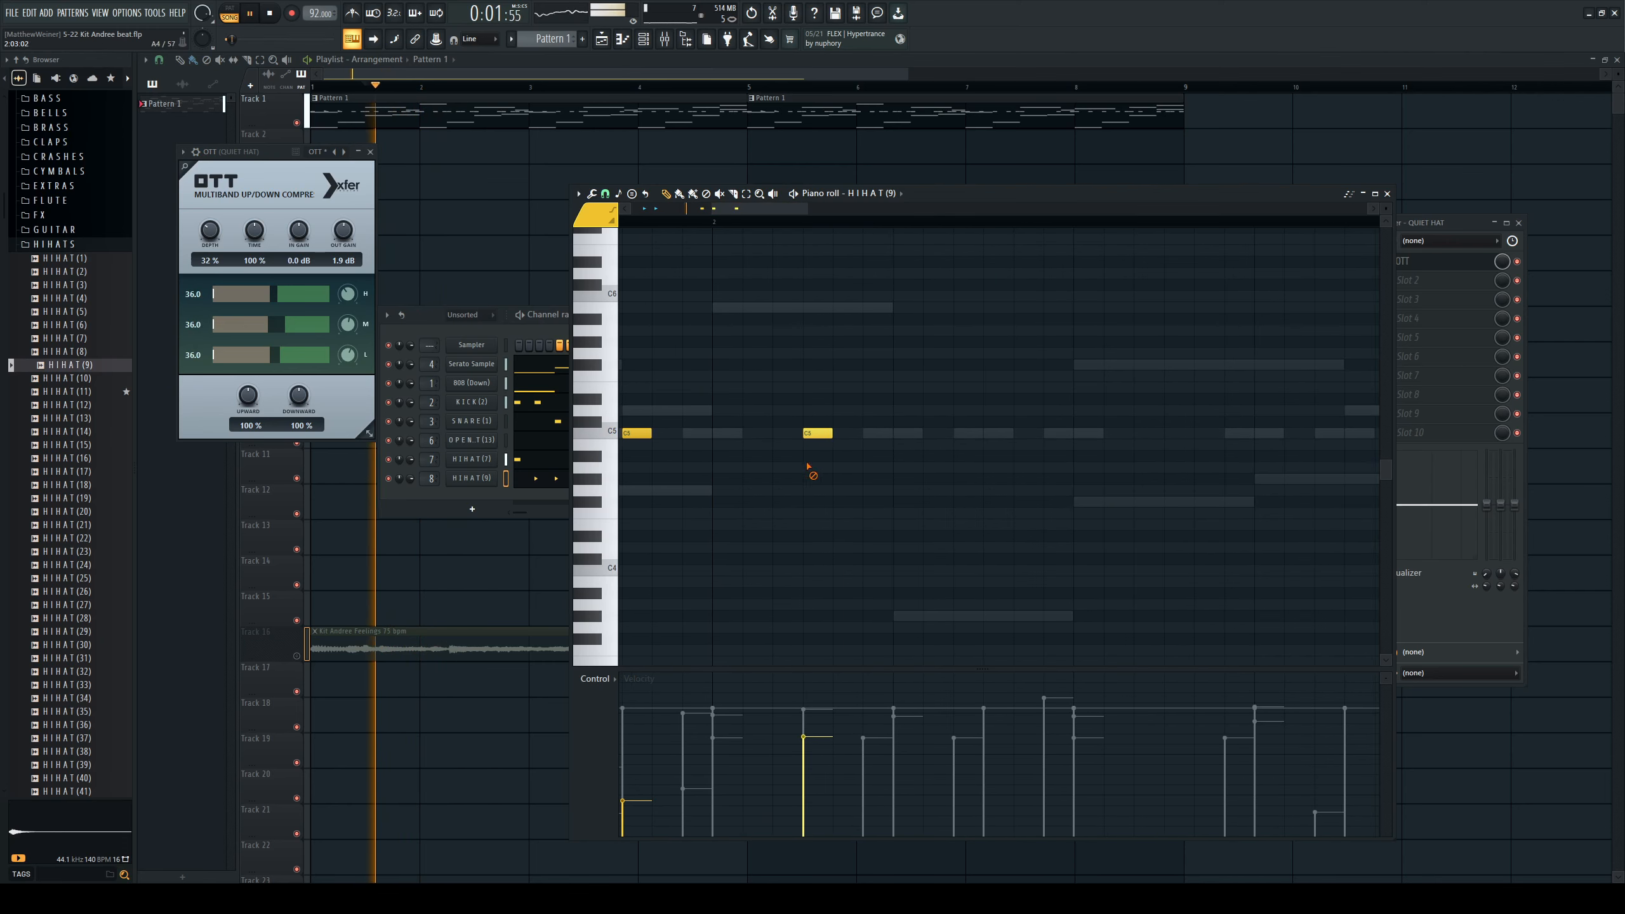
right_click(816, 434)
click(715, 222)
click(826, 433)
key(space)
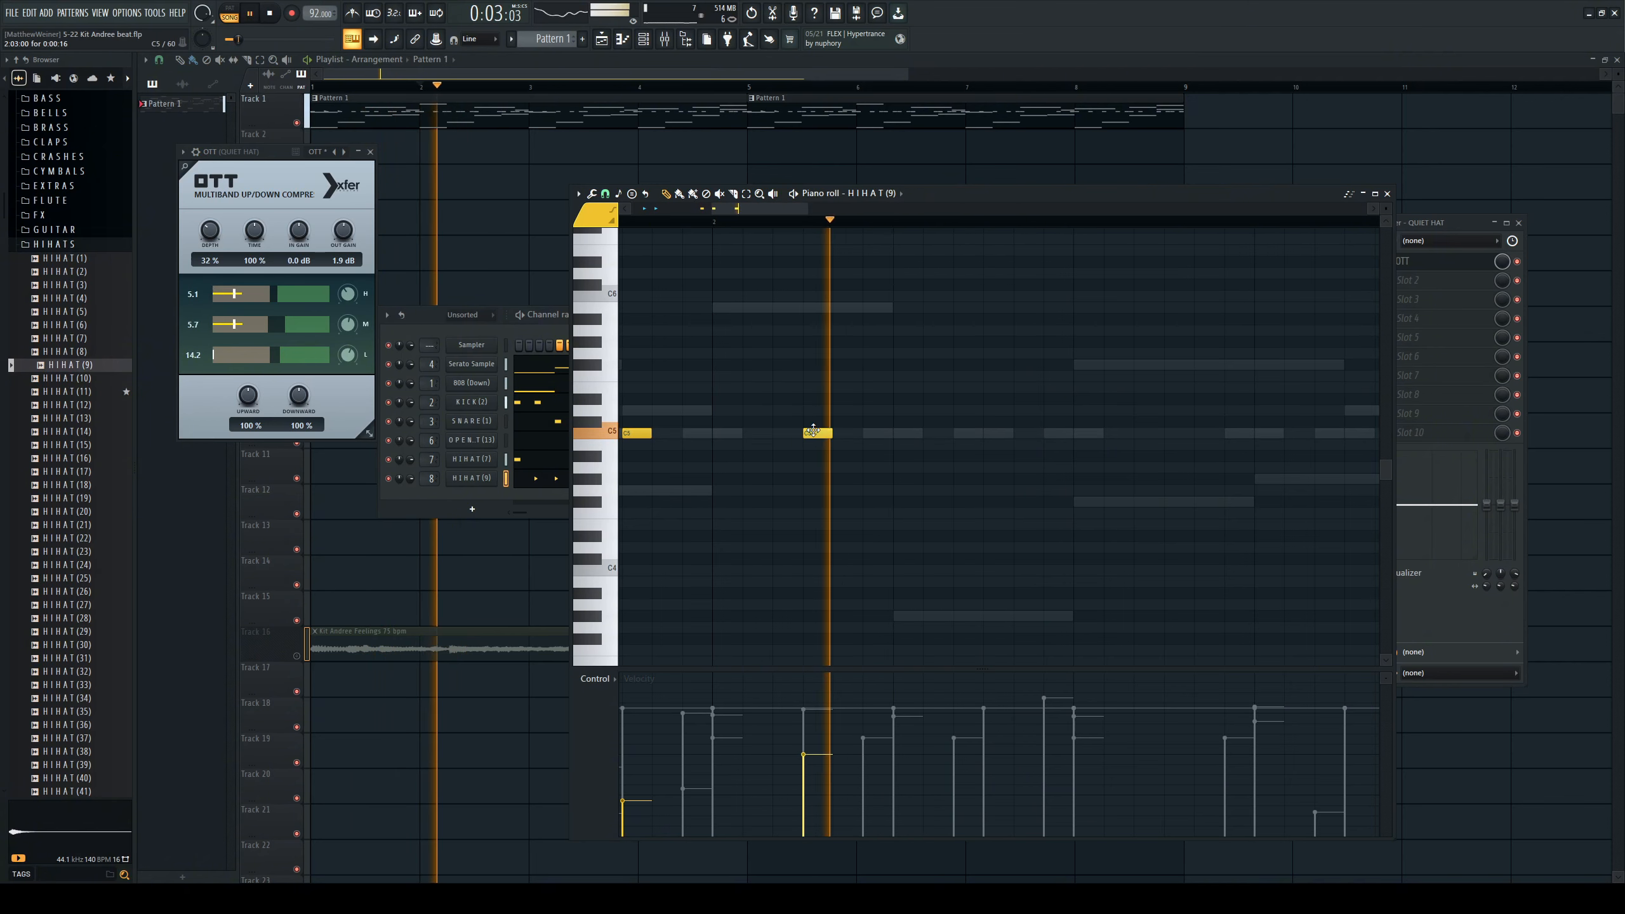
Play on through bar 2 and place two consecutive HIHAT (9) hits on C5, one shortly before 2:11 and one at 2:11.
drag(767, 209, 792, 218)
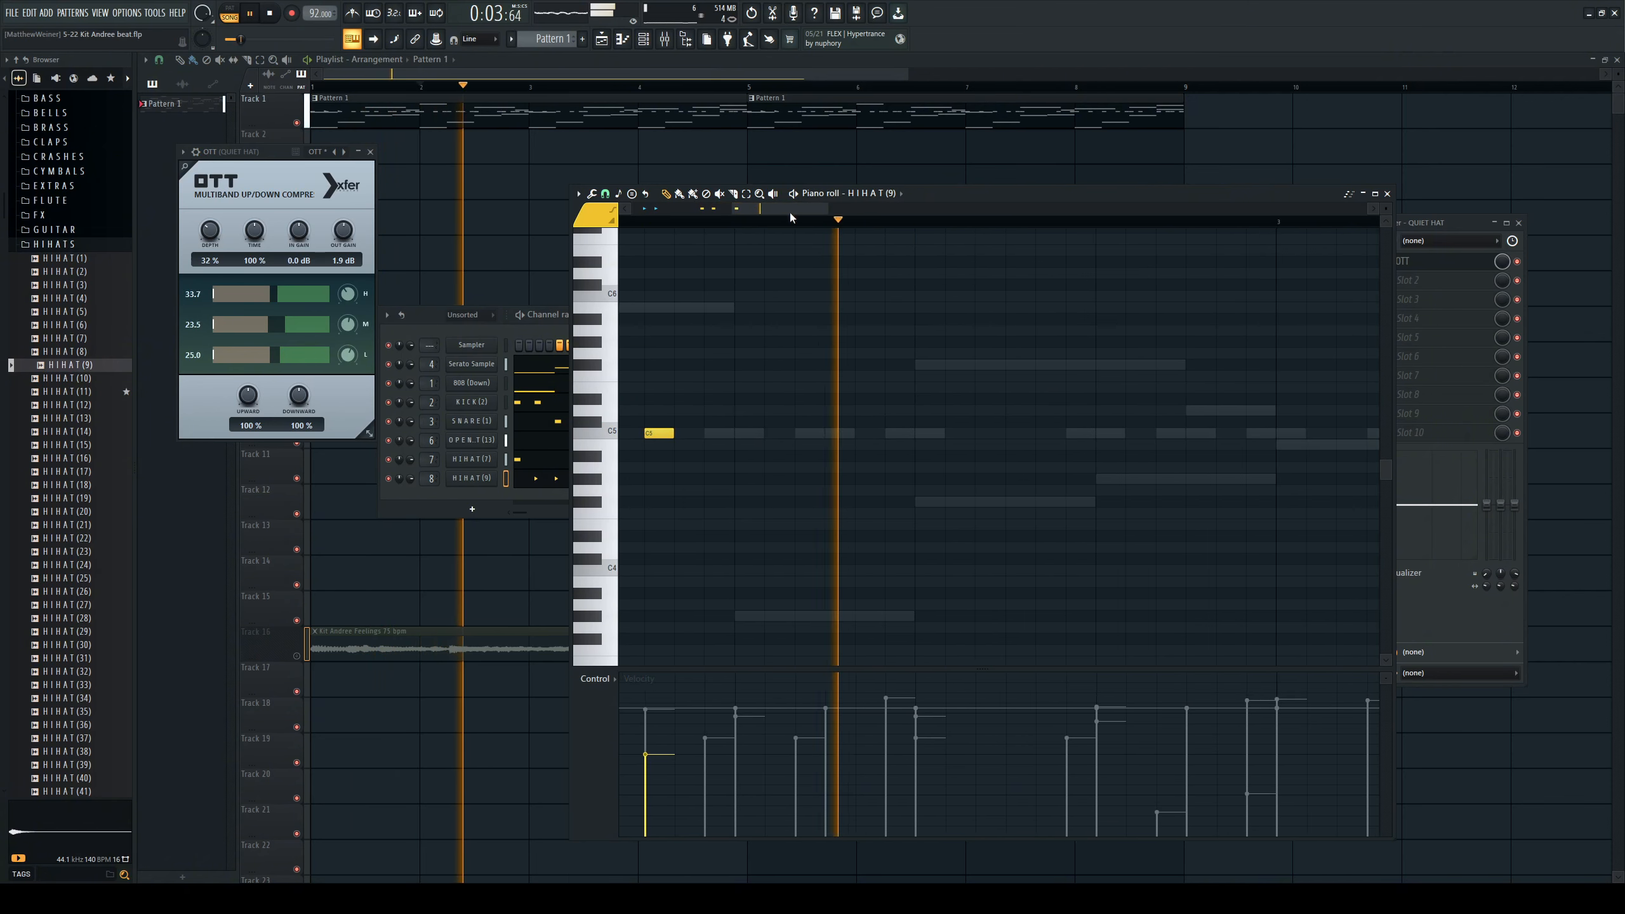
key(space)
click(993, 434)
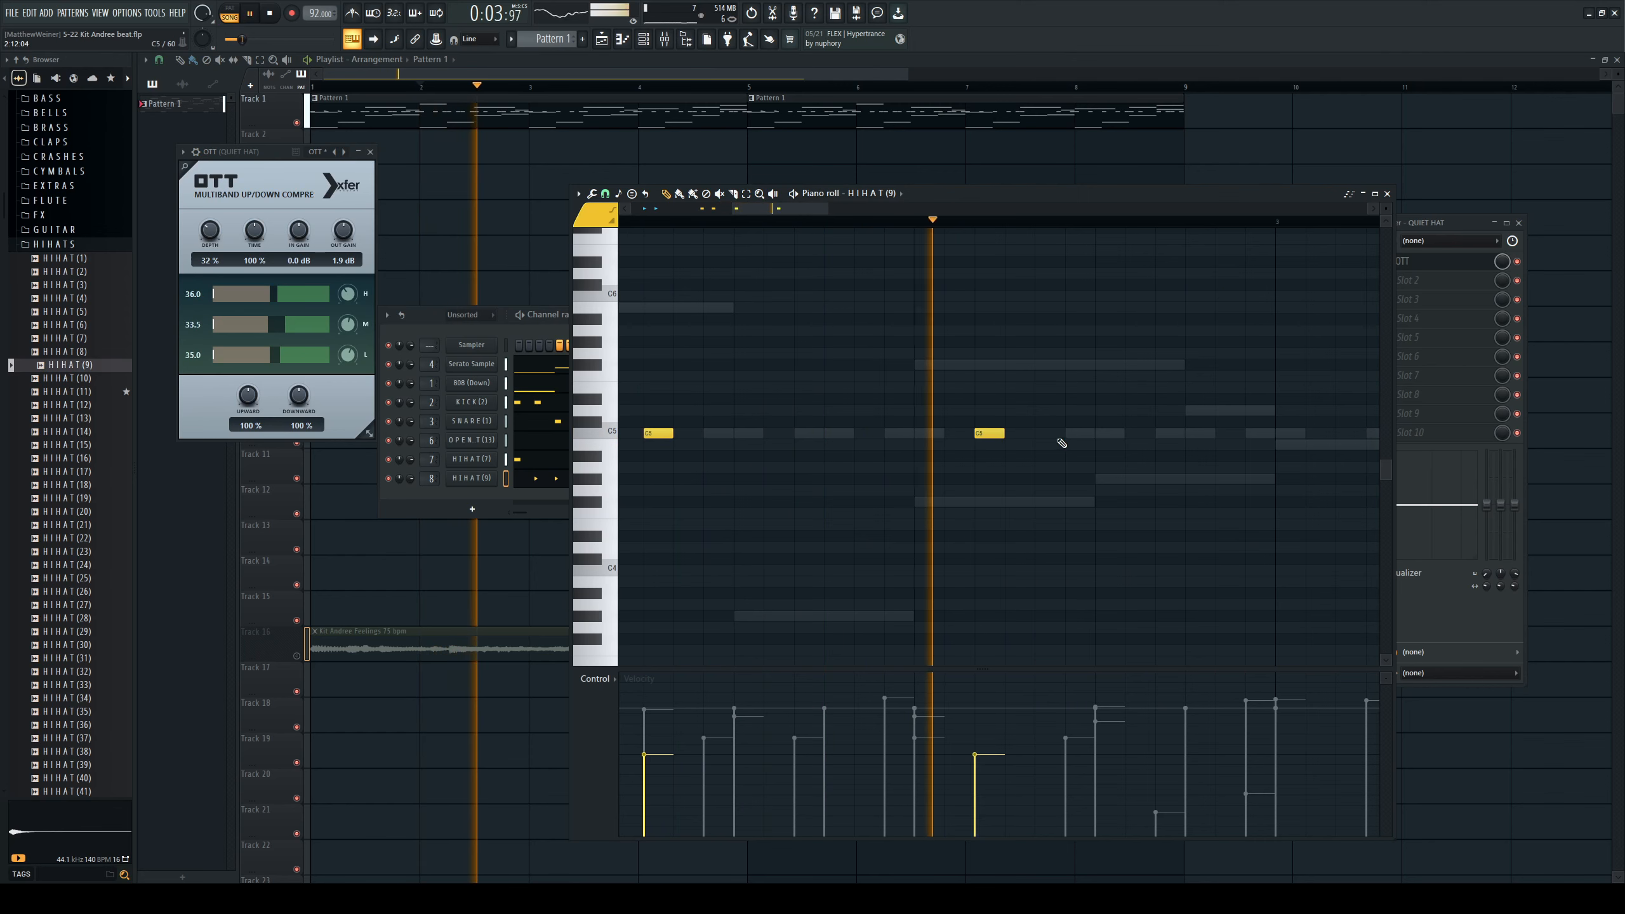
click(1020, 433)
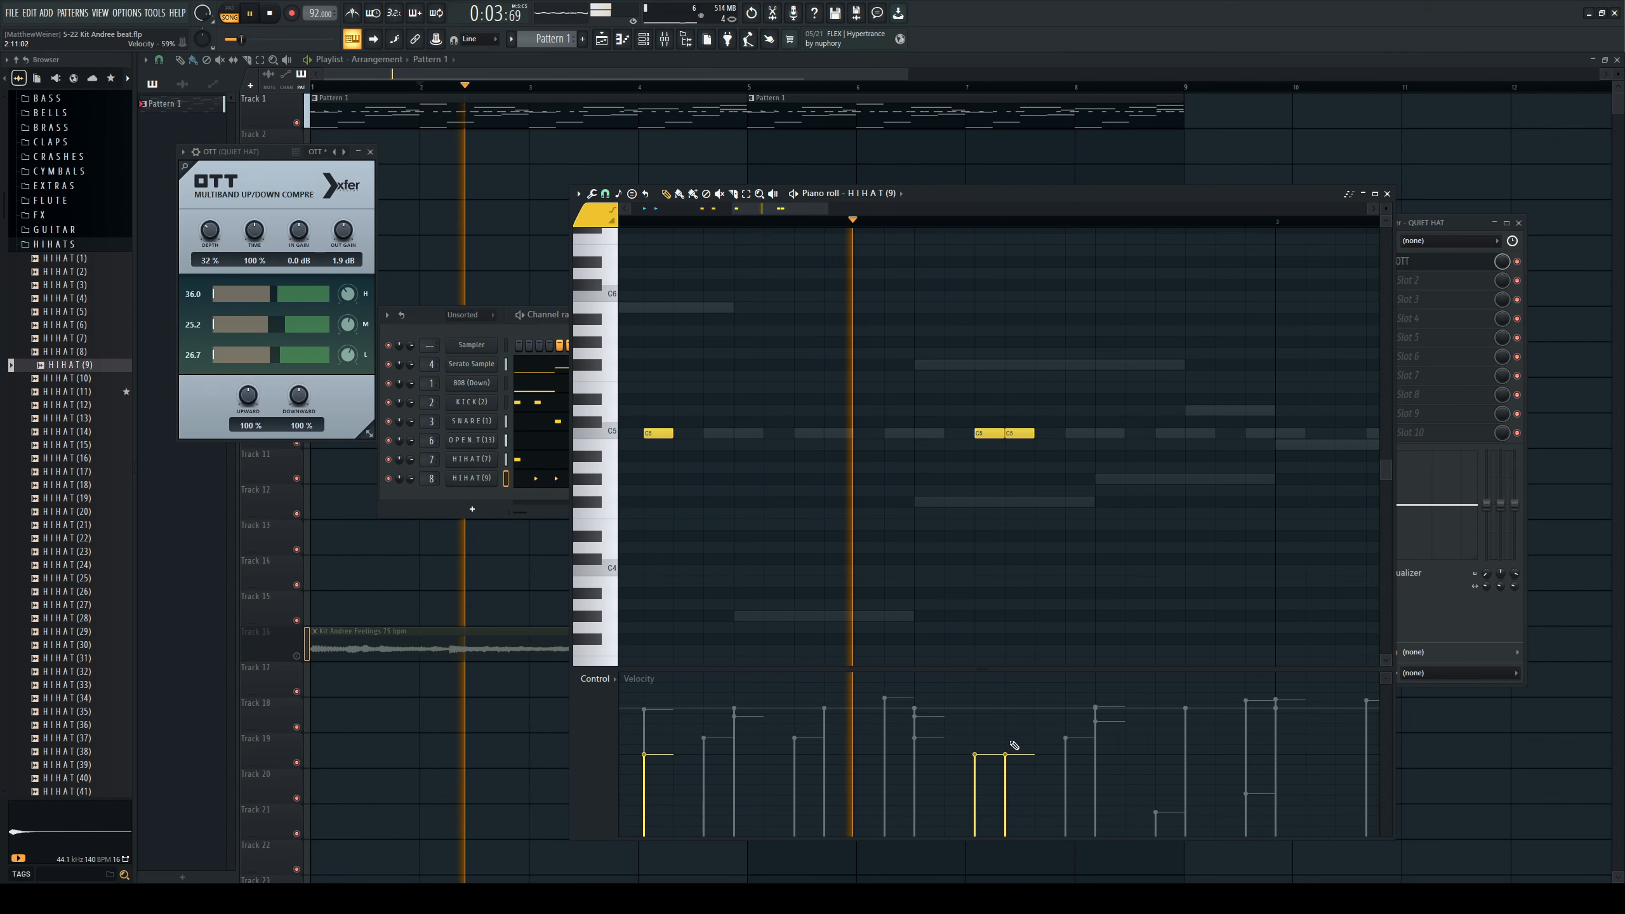
Raise the velocity of HIHAT (9)'s hit at 2:11, lower the hit just before it, and play the part back.
click(976, 779)
key(space)
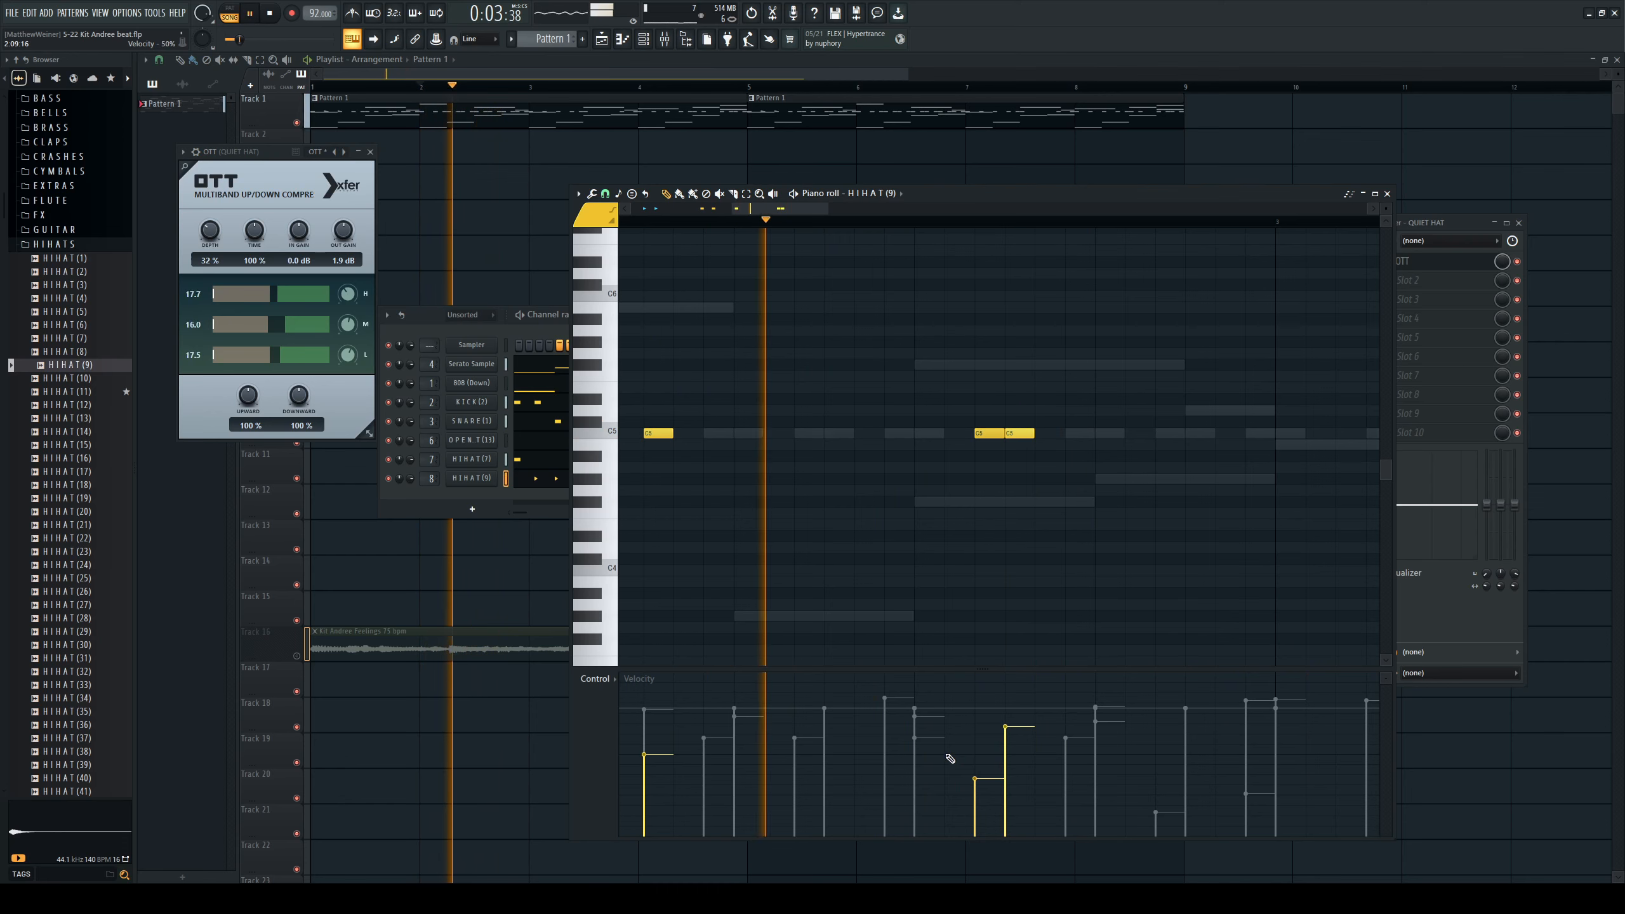
click(976, 809)
drag(805, 208, 823, 210)
key(space)
key(space)
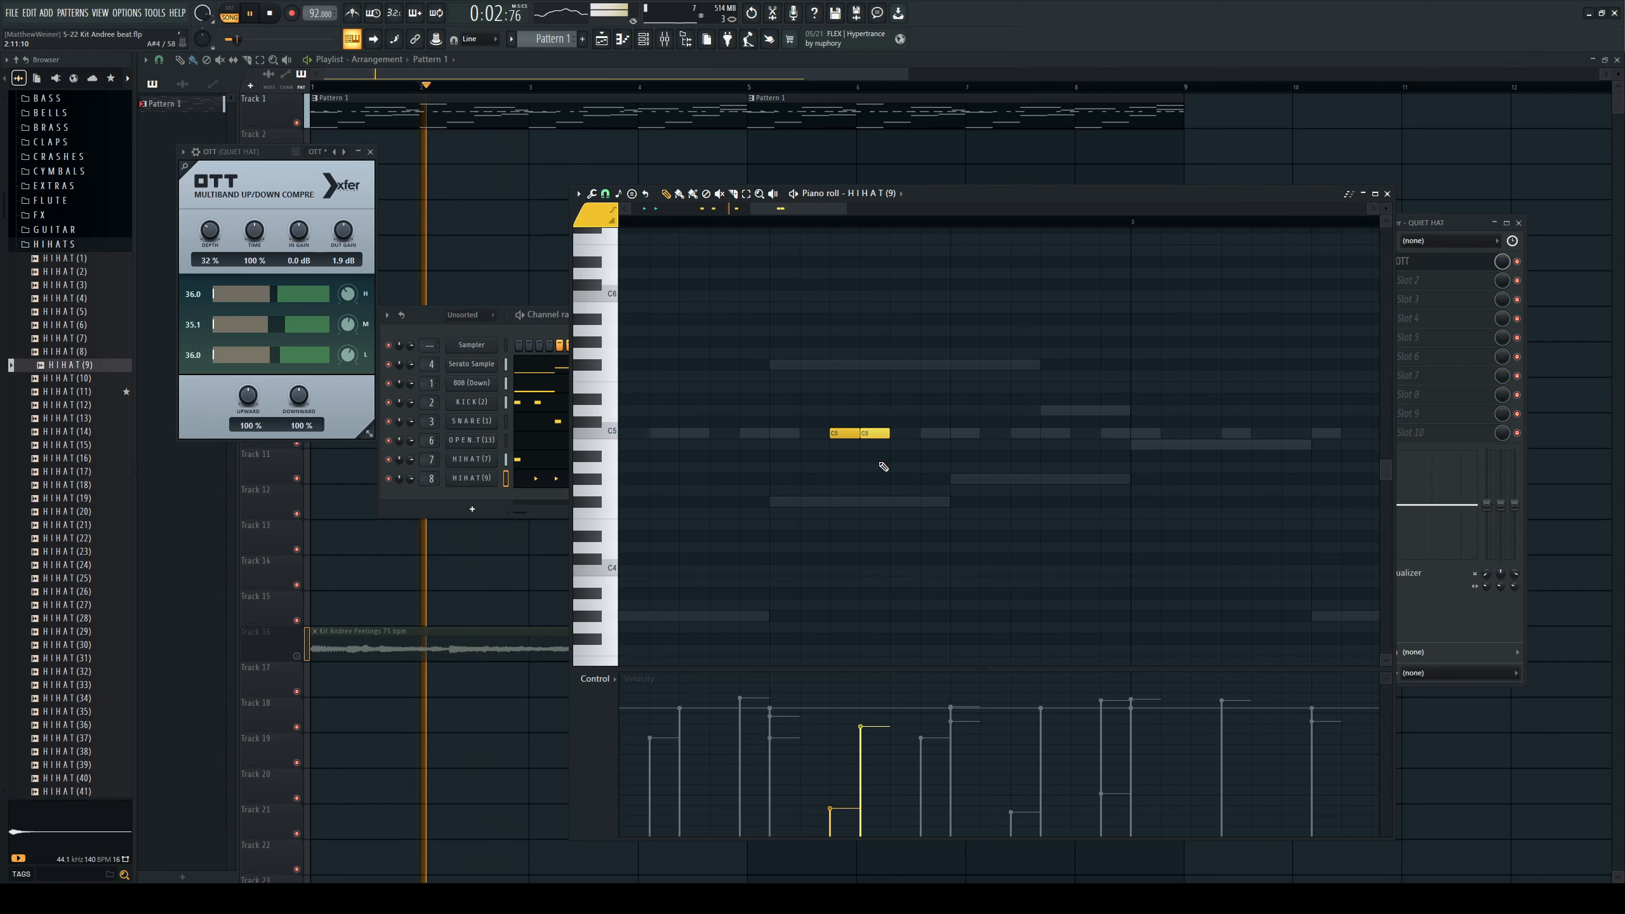
Try a HIHAT (9) hit at 2:15:16, delete it, and place a softer C5 hit just before 2:14 instead.
click(922, 434)
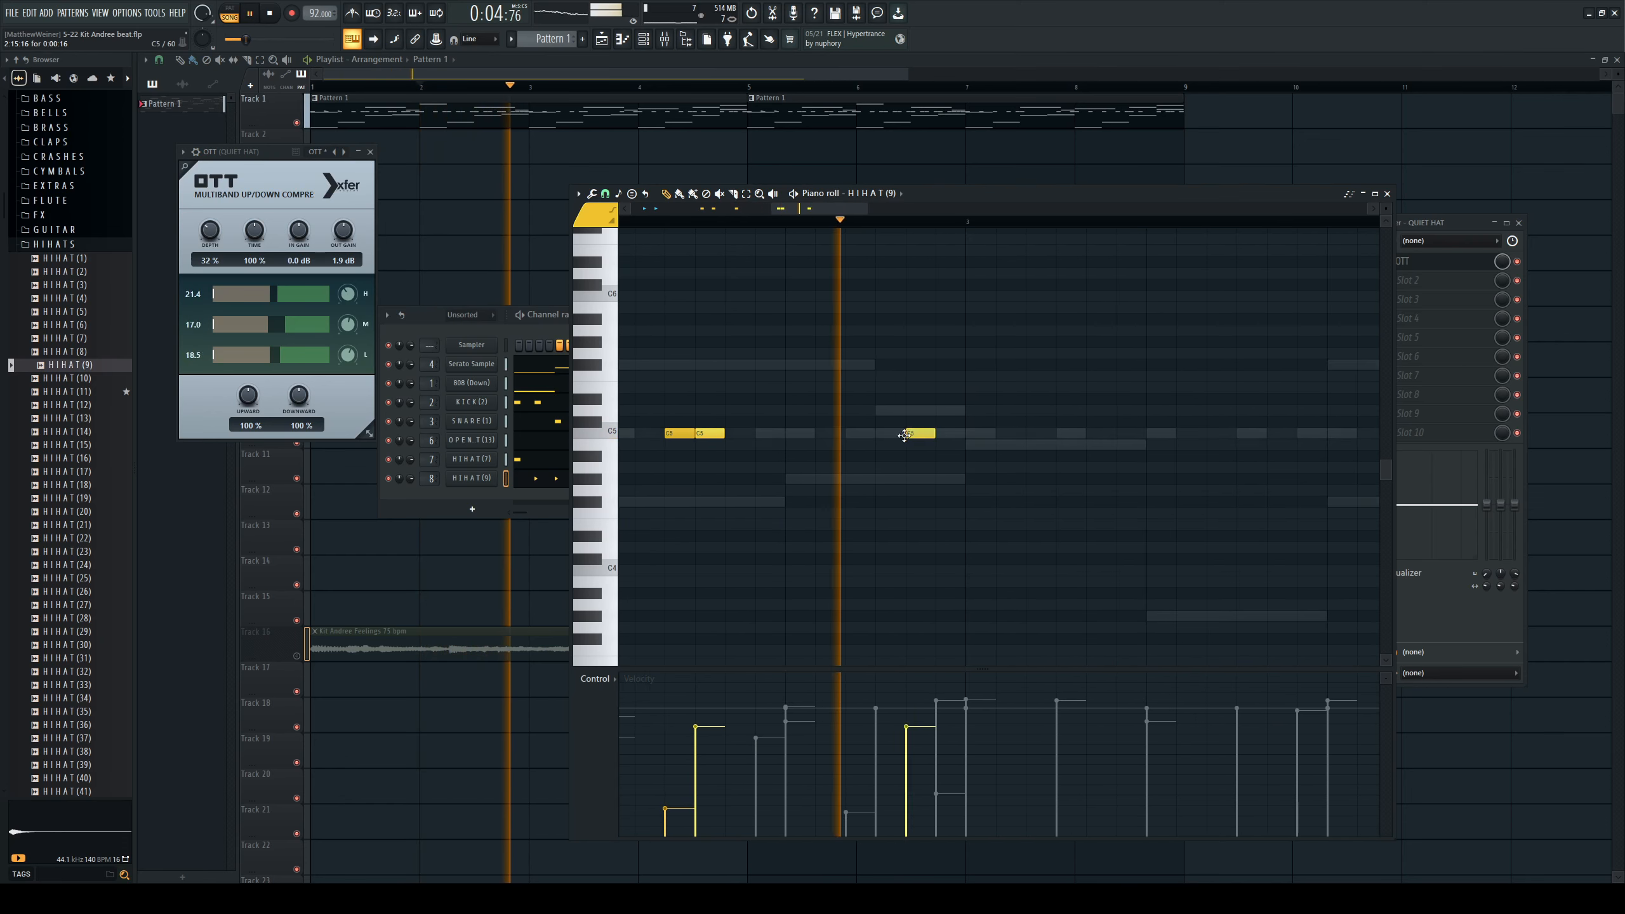
right_click(930, 432)
key(space)
key(space)
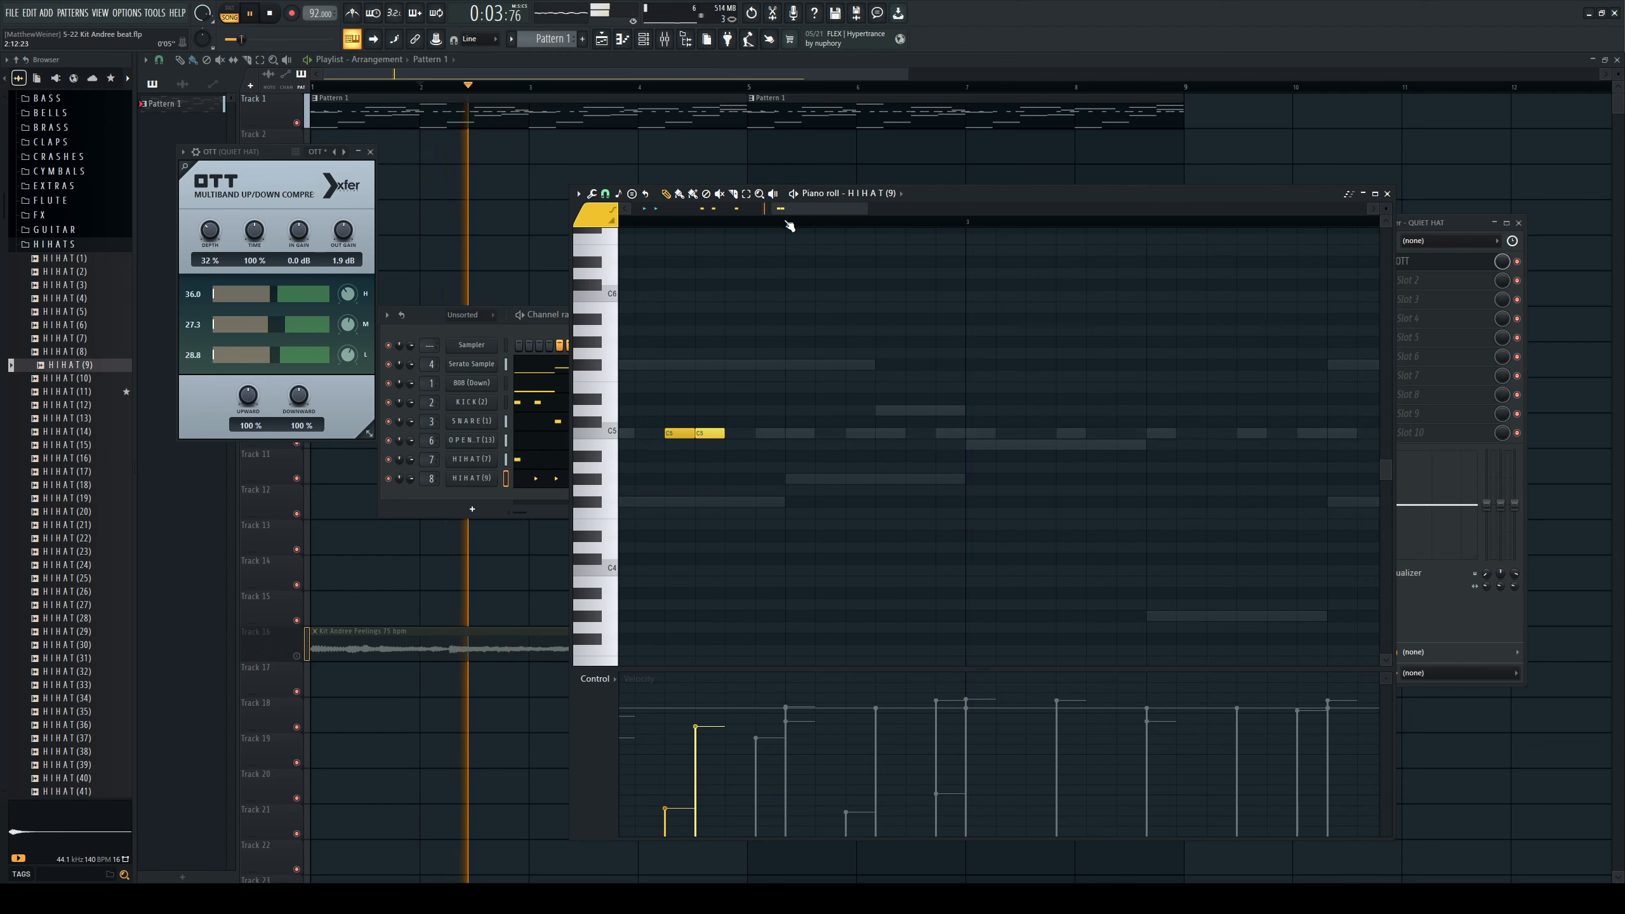
key(space)
key(space)
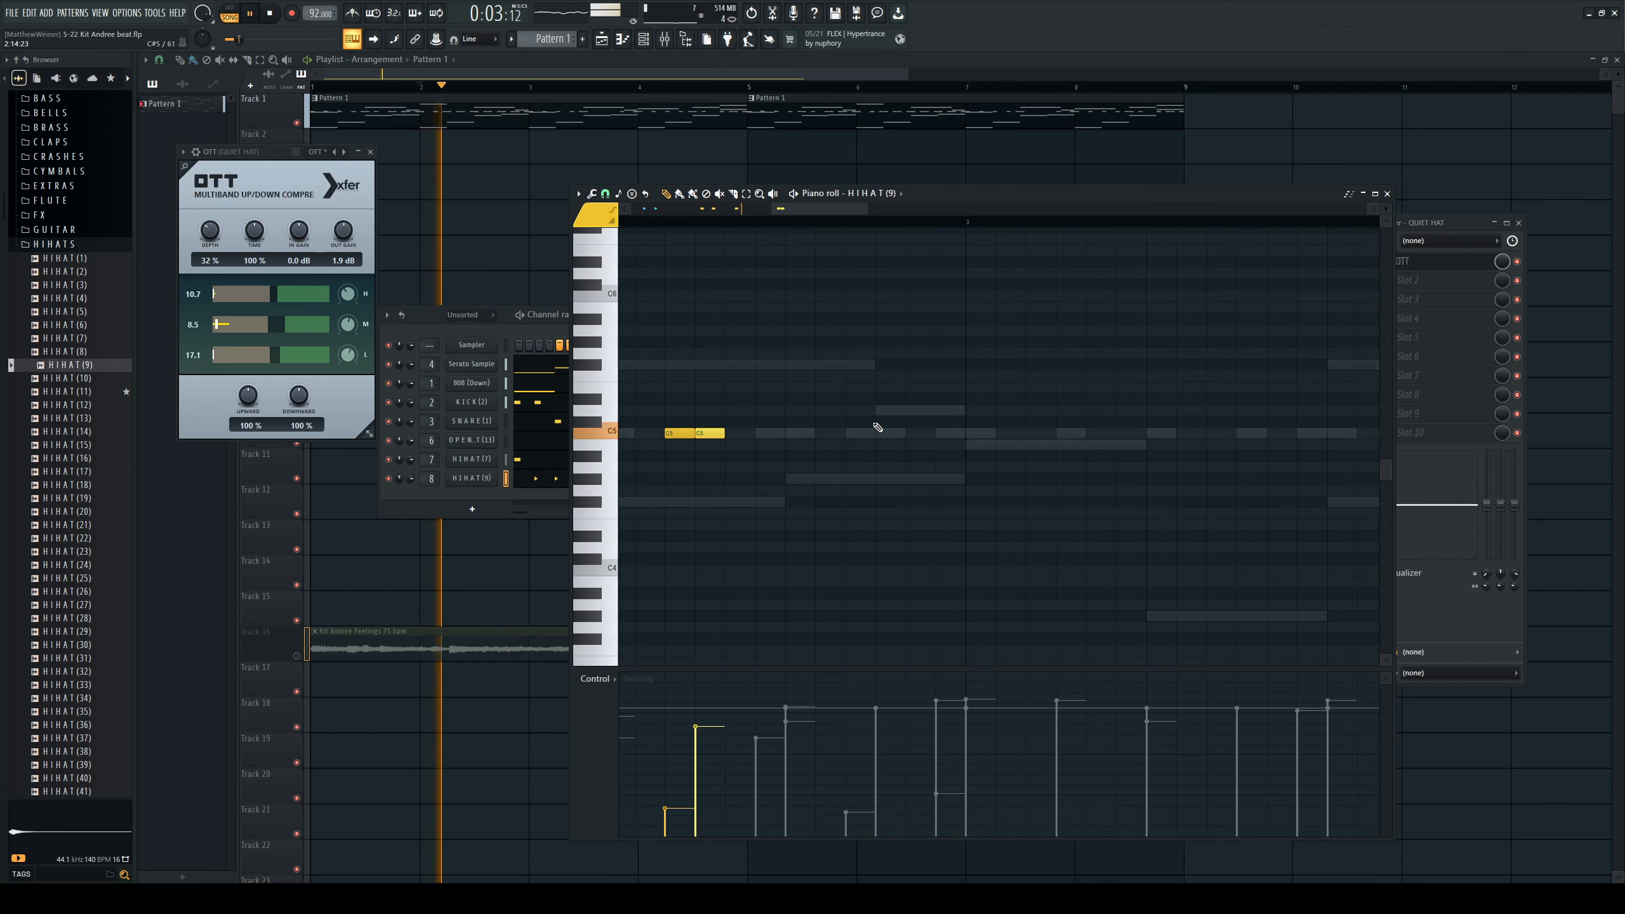
click(829, 433)
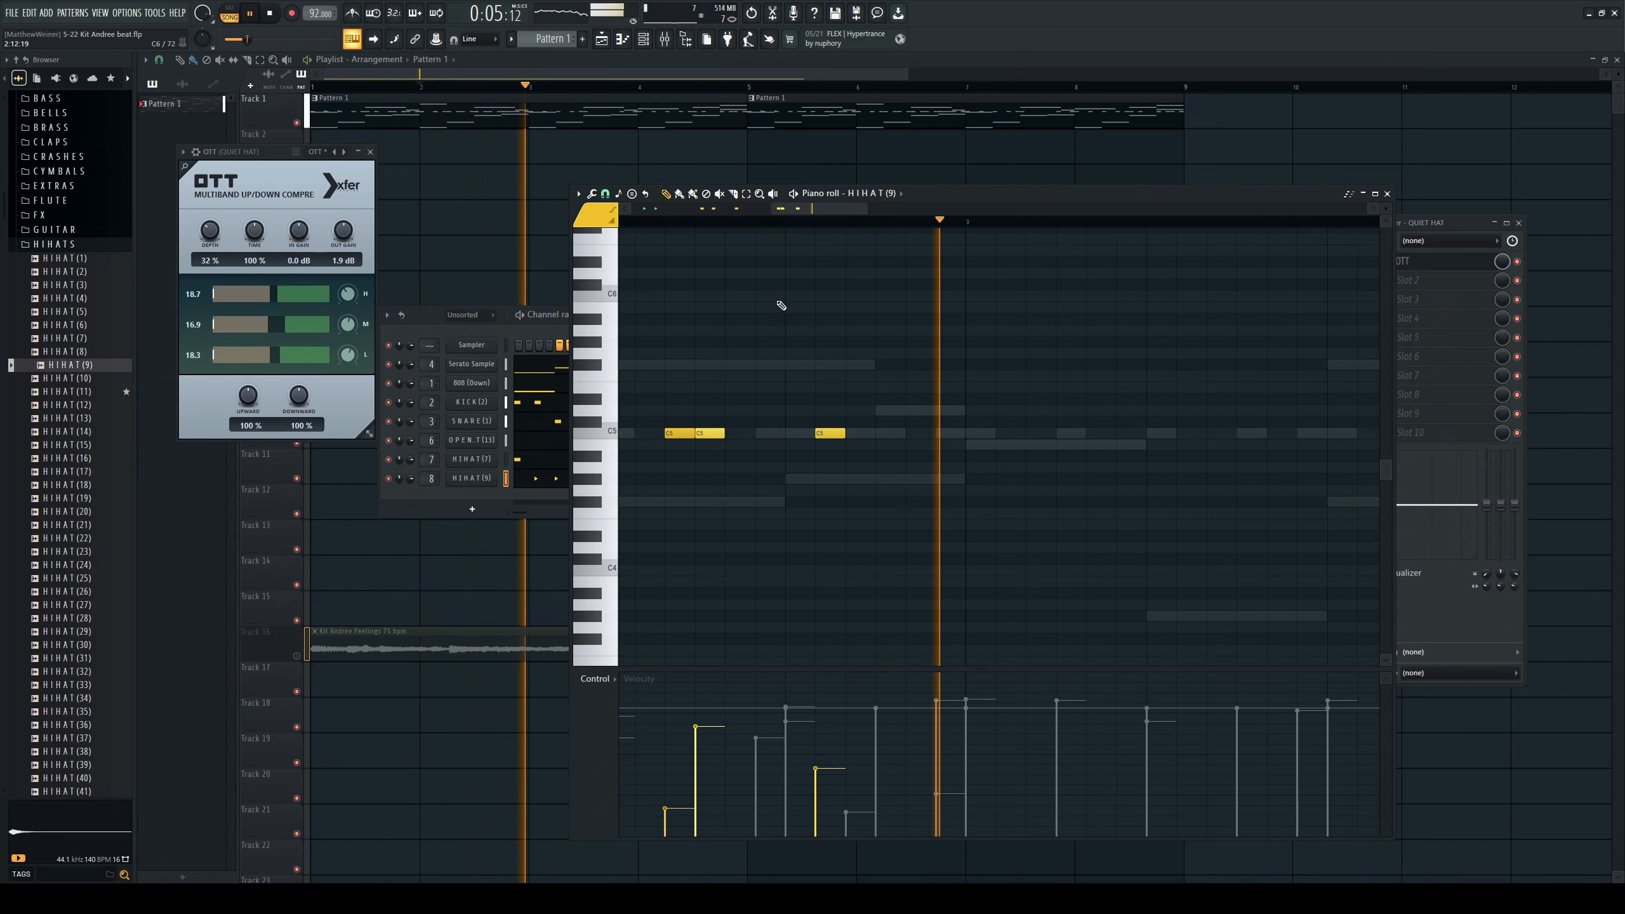
key(space)
Play the first two bars of the pattern to review the HIHAT (9) part with the rest of the beat.
scroll(814, 382, down, 2)
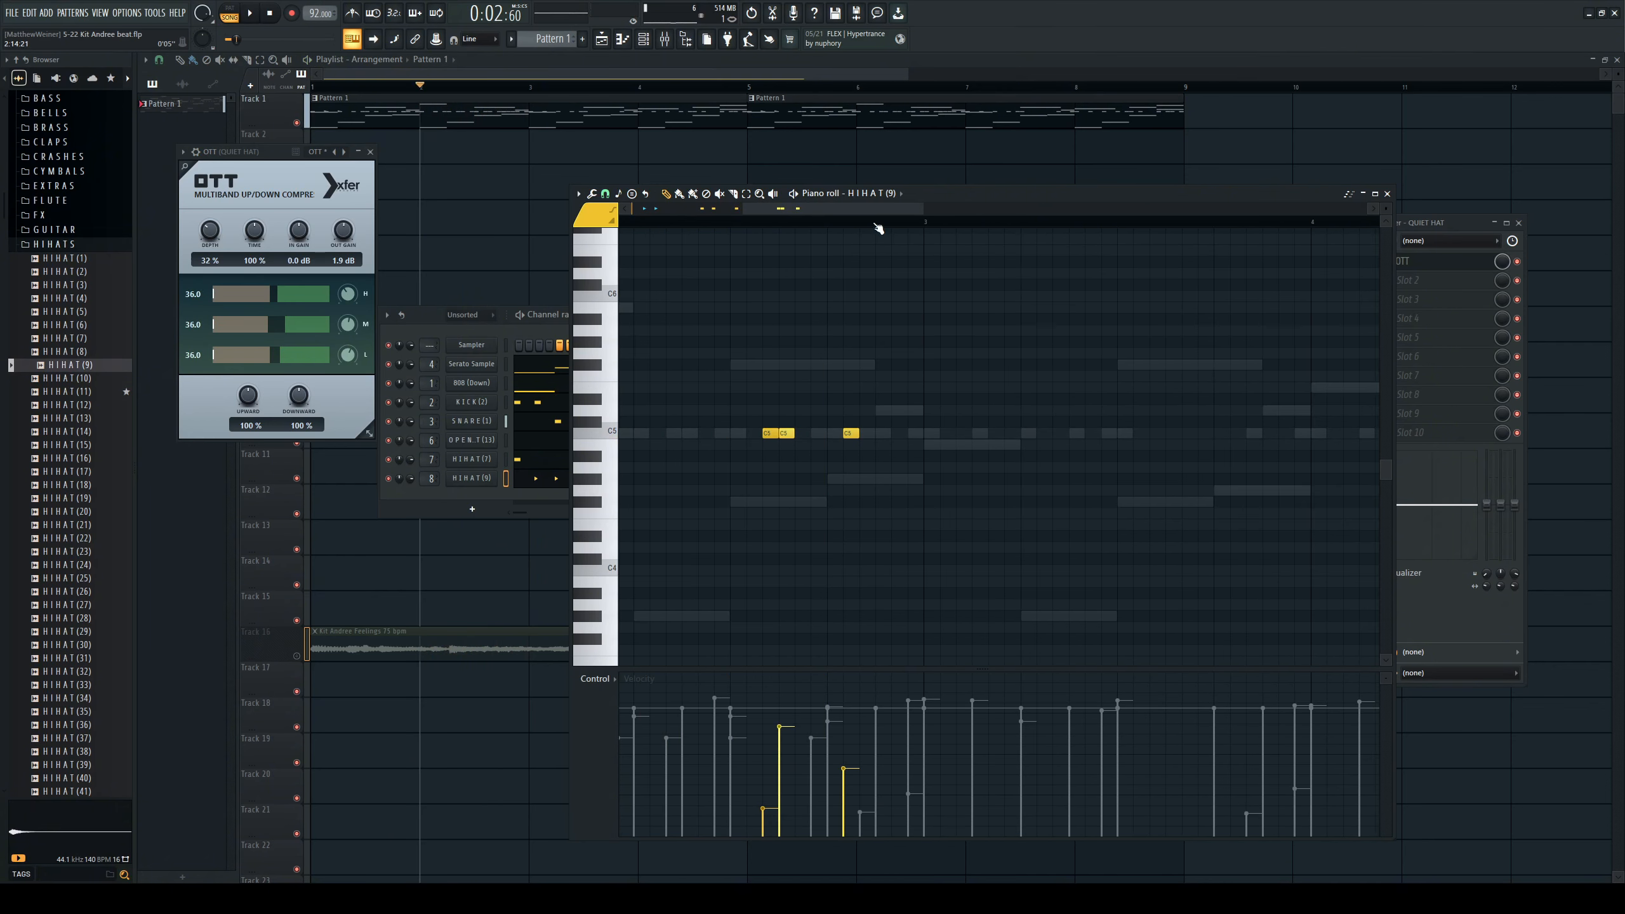
scroll(879, 229, down, 2)
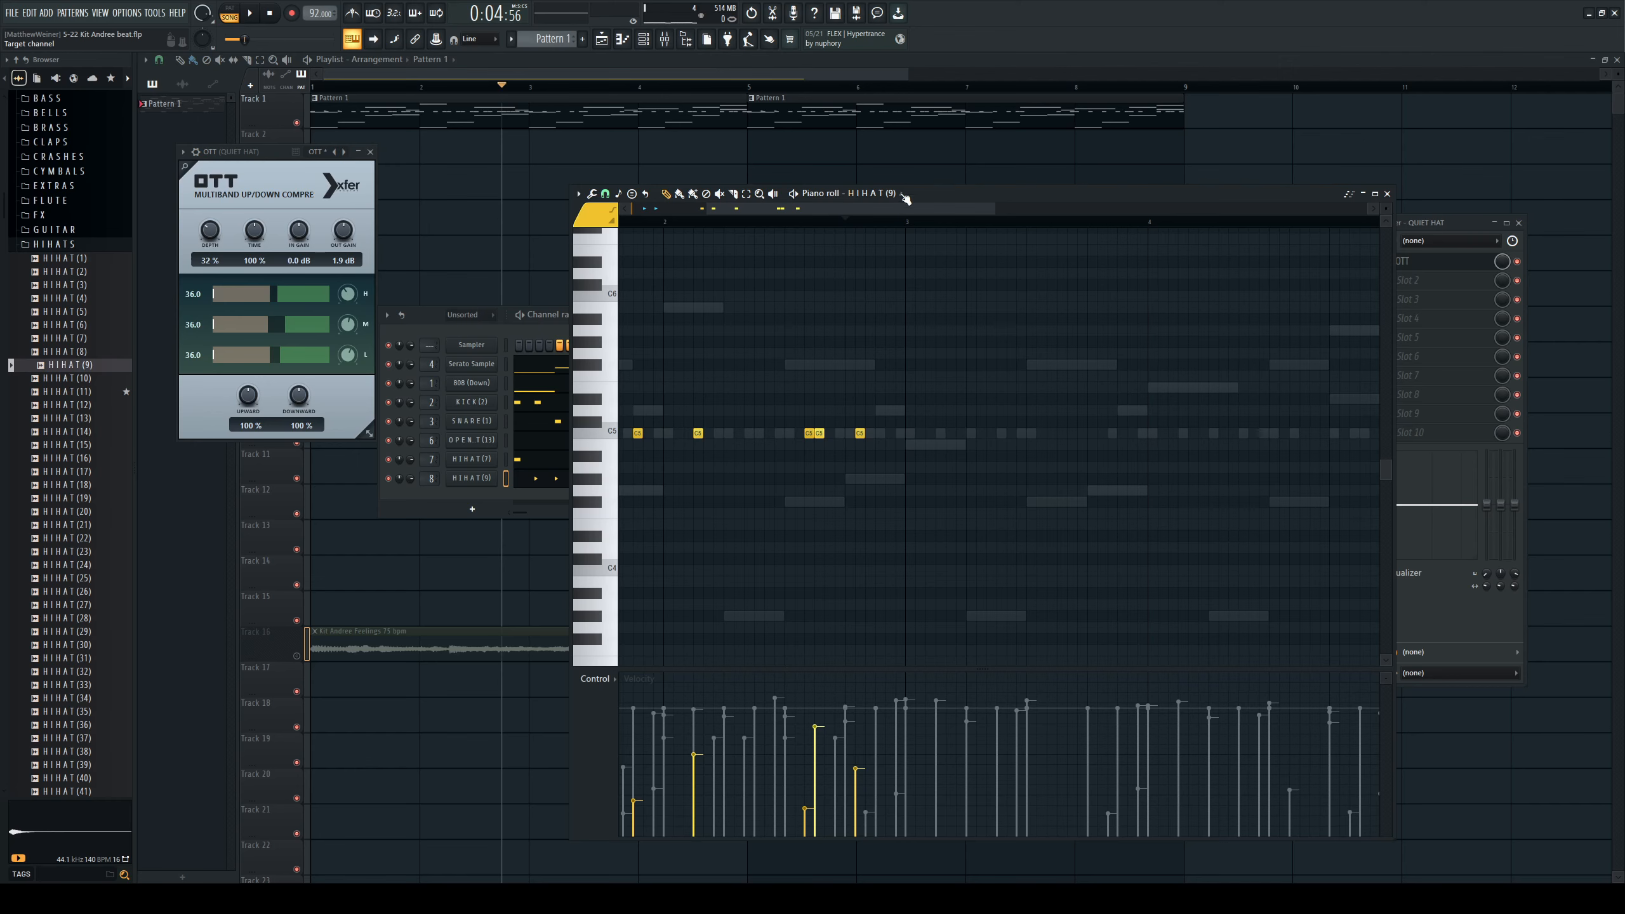
drag(896, 207, 631, 221)
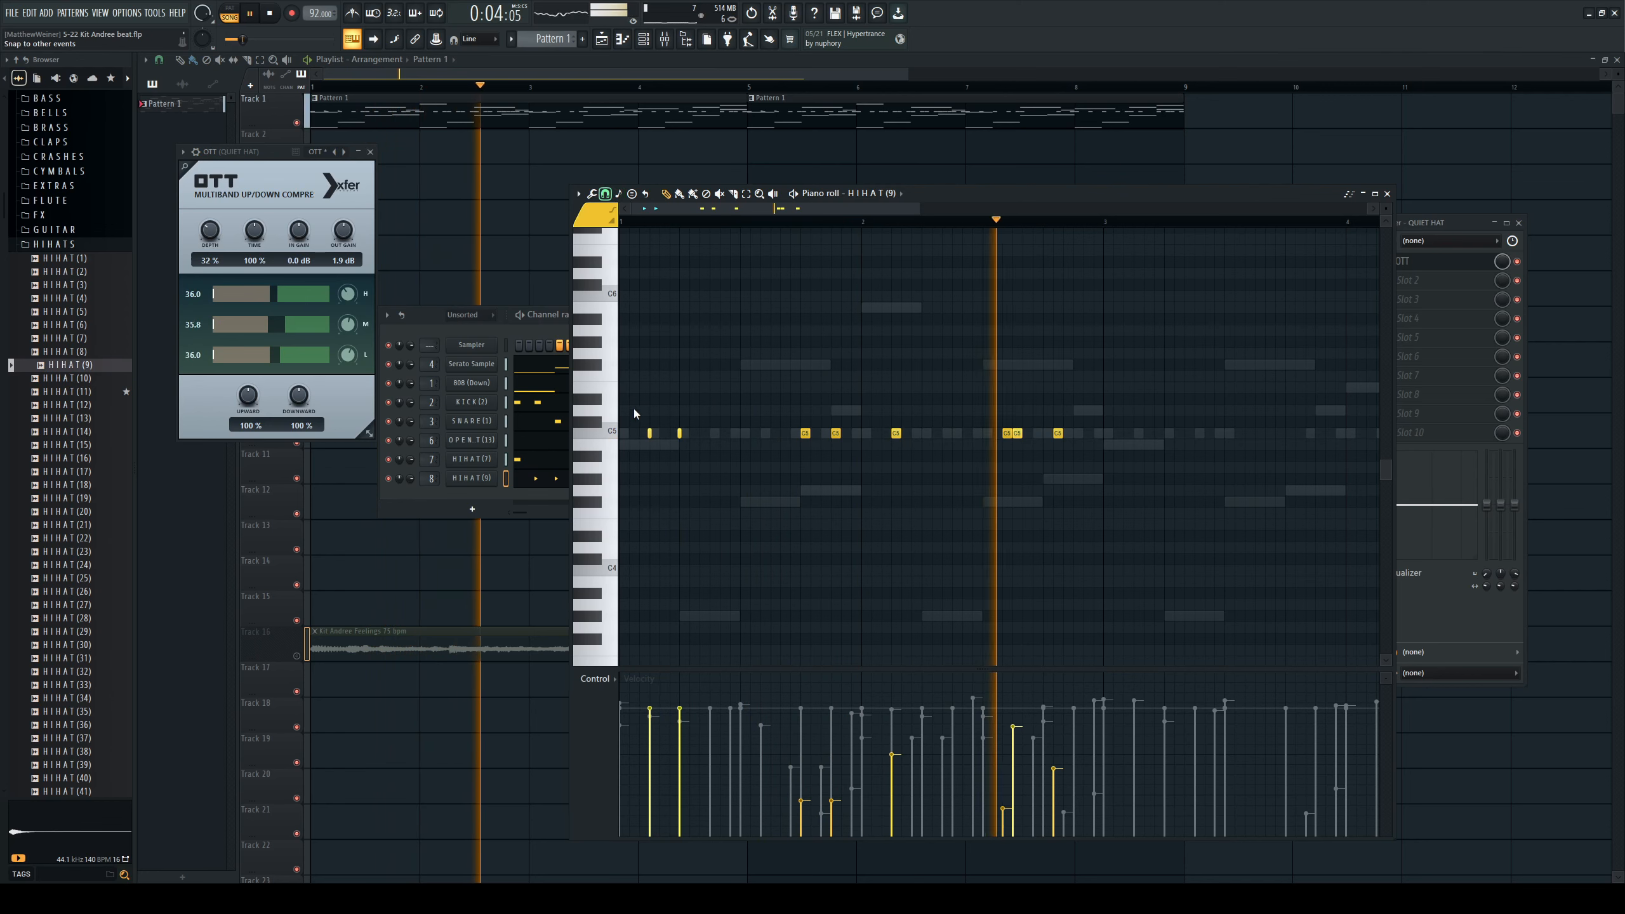
key(space)
Duplicate bars 1–2 of the HIHAT (9) and HIHAT (7) parts into bars 3–4, play the pattern, and close the piano roll.
drag(1107, 224, 475, 239)
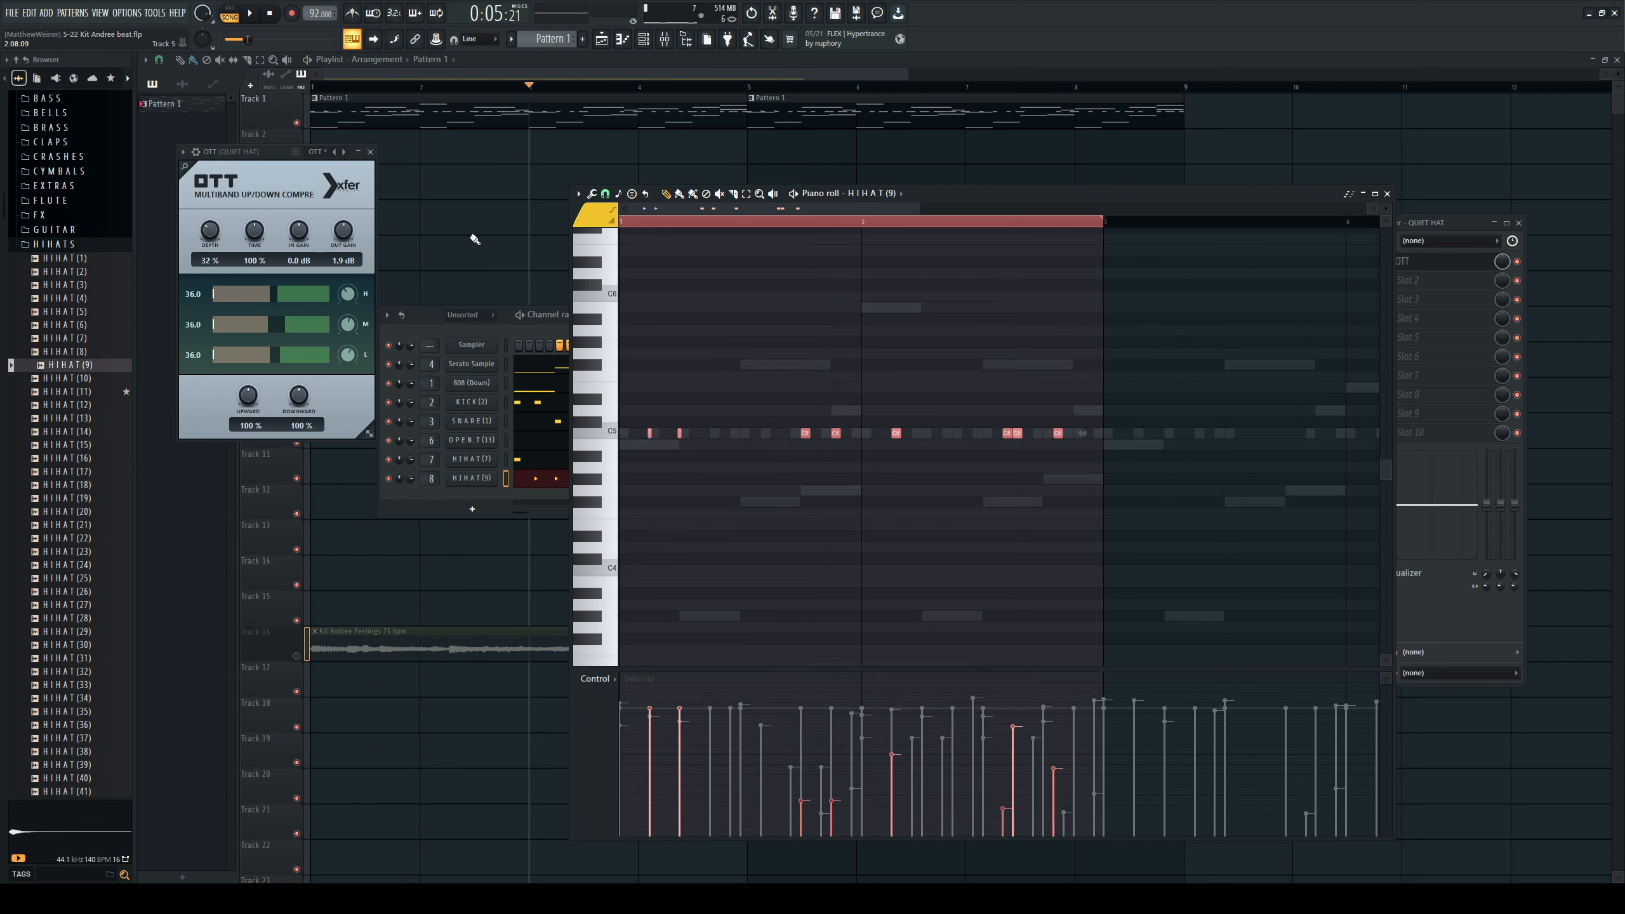
key(ctrl+b)
click(537, 459)
drag(854, 227, 1369, 224)
key(space)
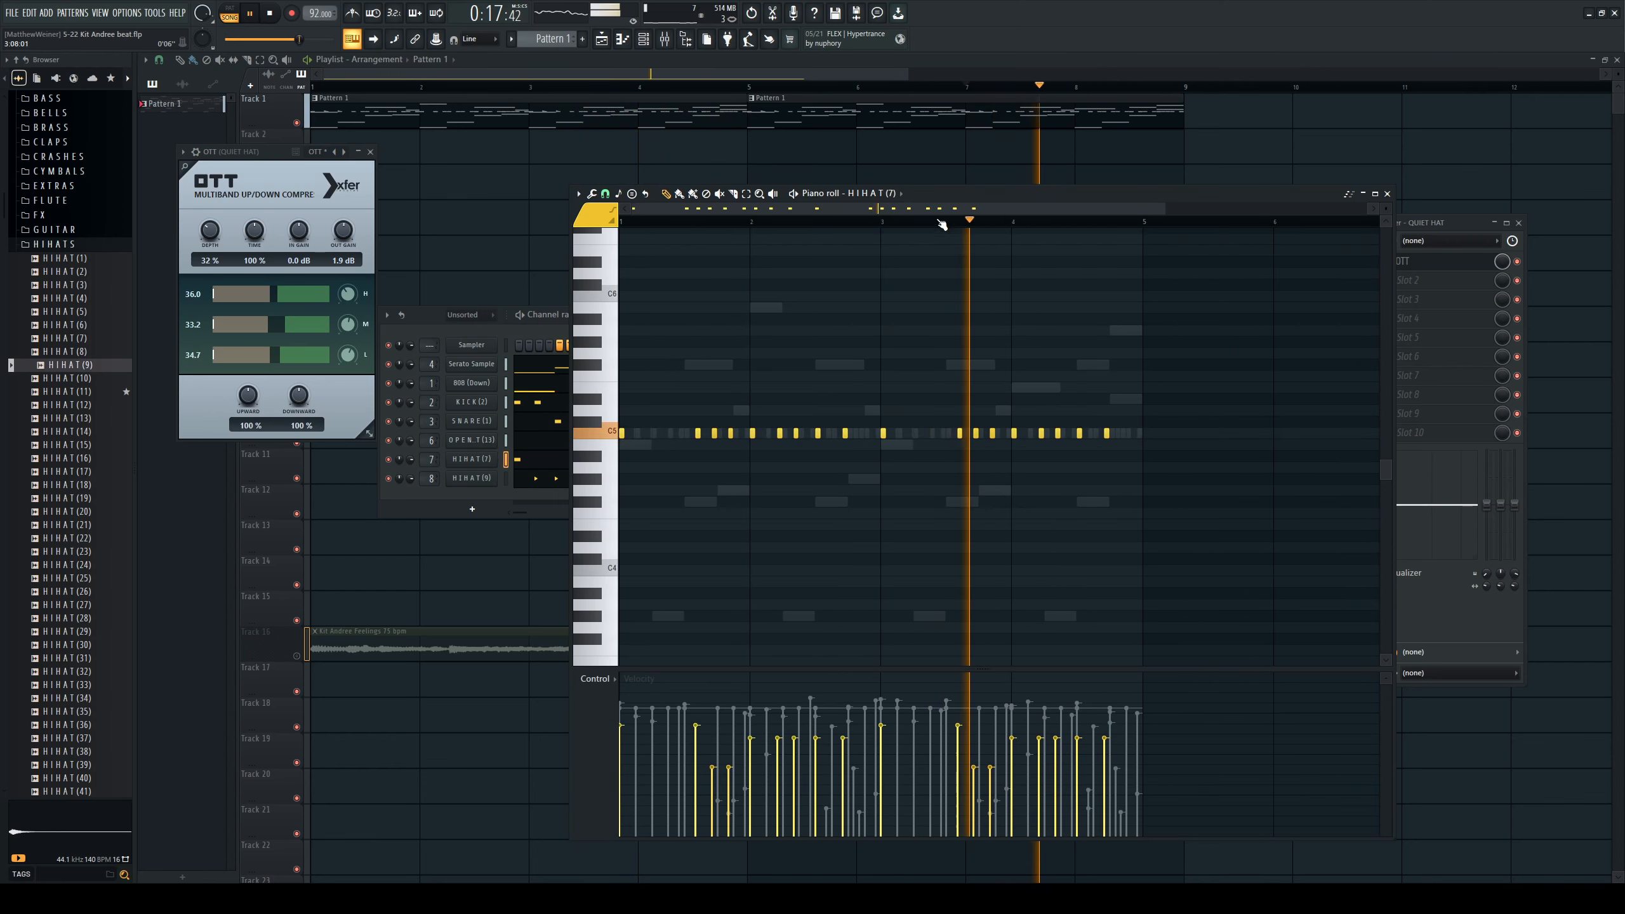
click(1387, 194)
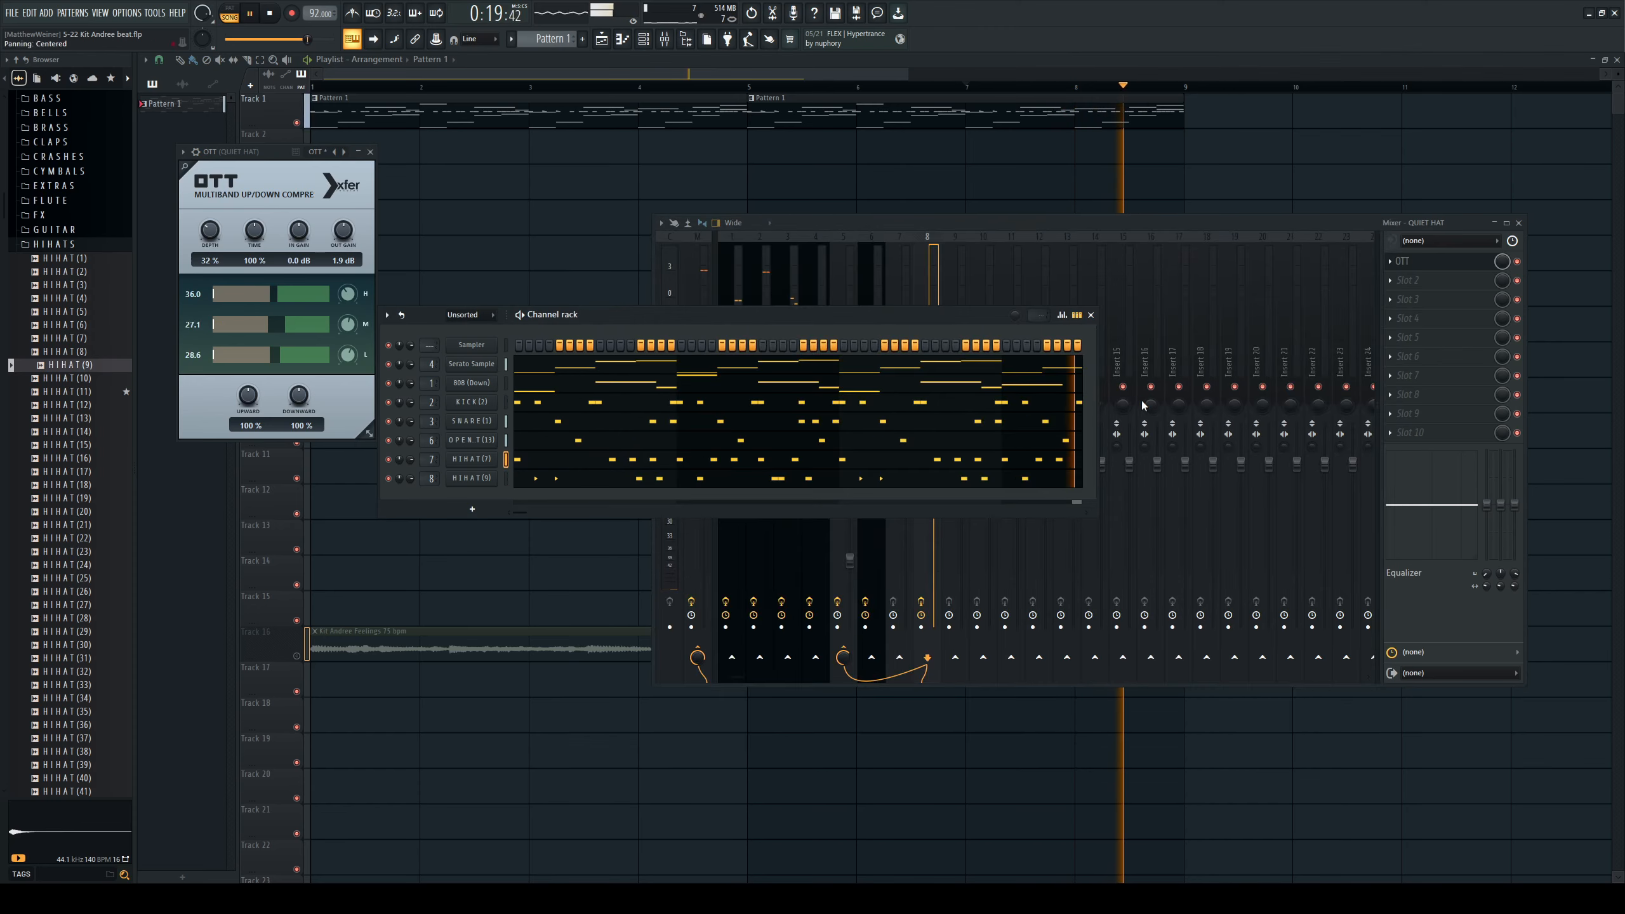
click(952, 238)
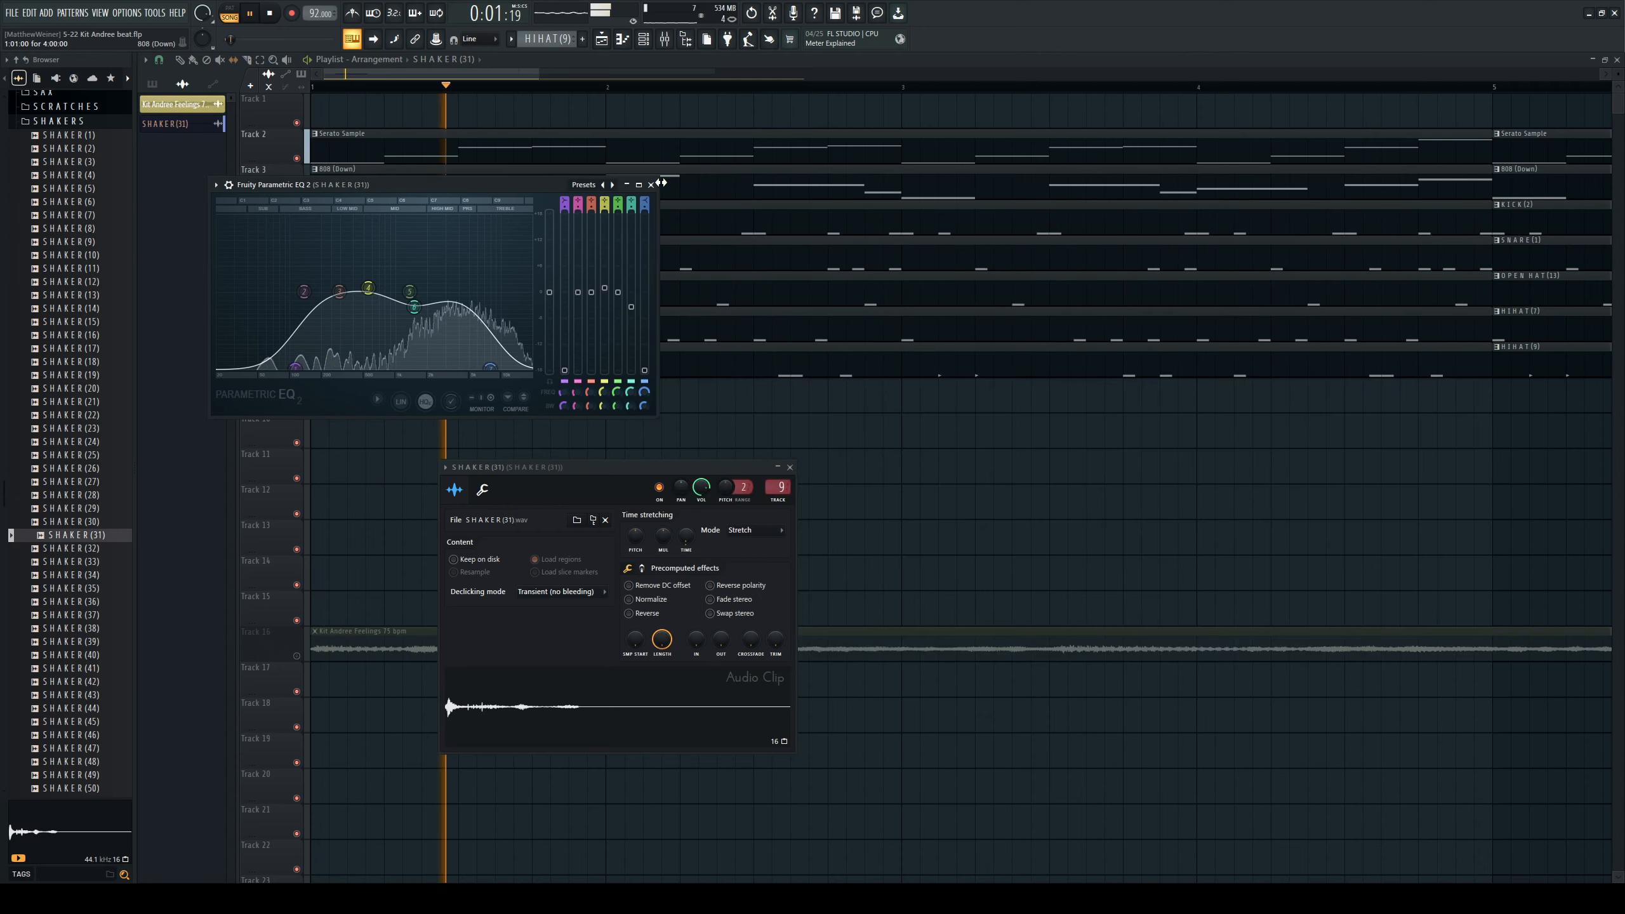
Close the SHAKER (31) EQ and channel windows and place another SHAKER (31) clip on Track 9.
click(652, 184)
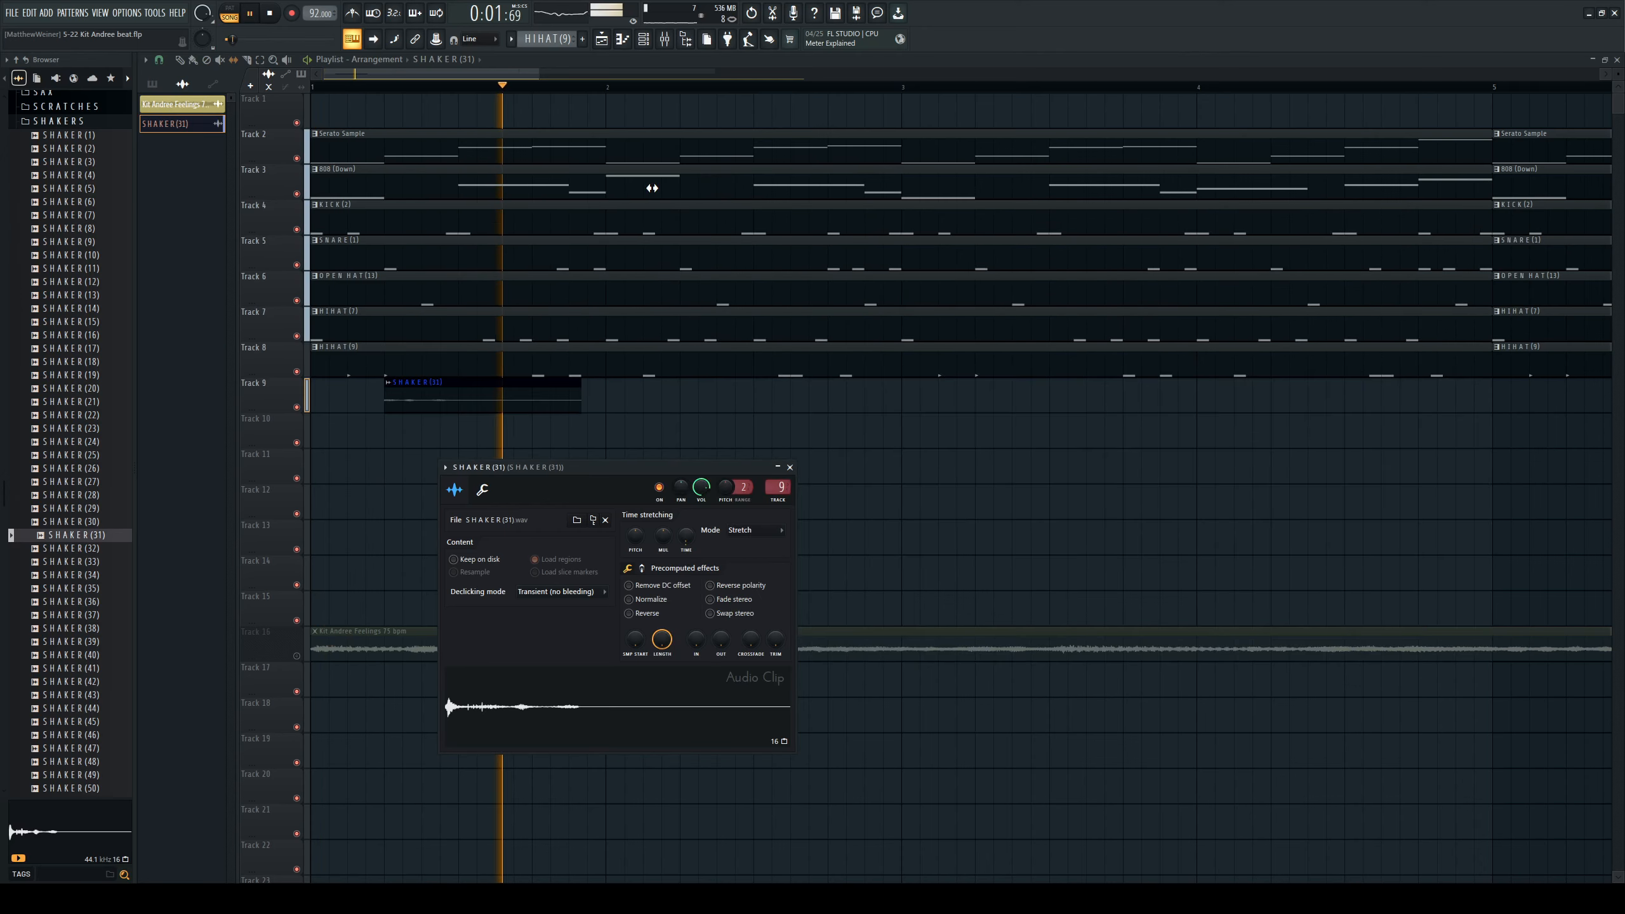
key(Escape)
click(682, 397)
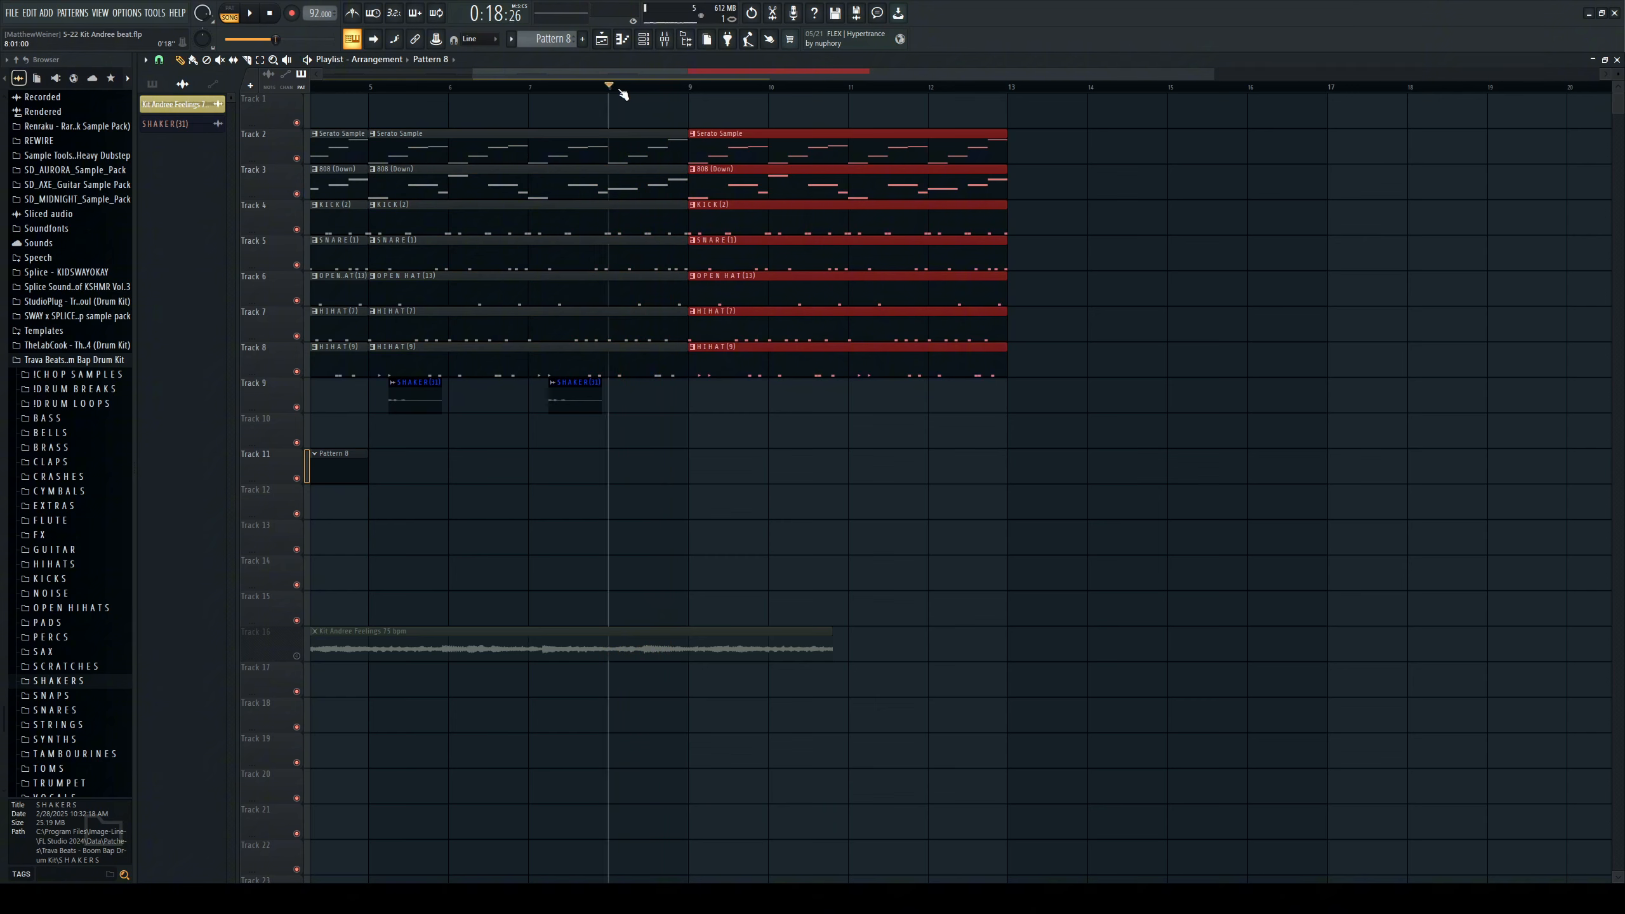
Delete the Serato Sample clip starting at bar 9 and place a four-bar Pattern 8 clip on Track 1 there.
click(1276, 526)
right_click(1296, 539)
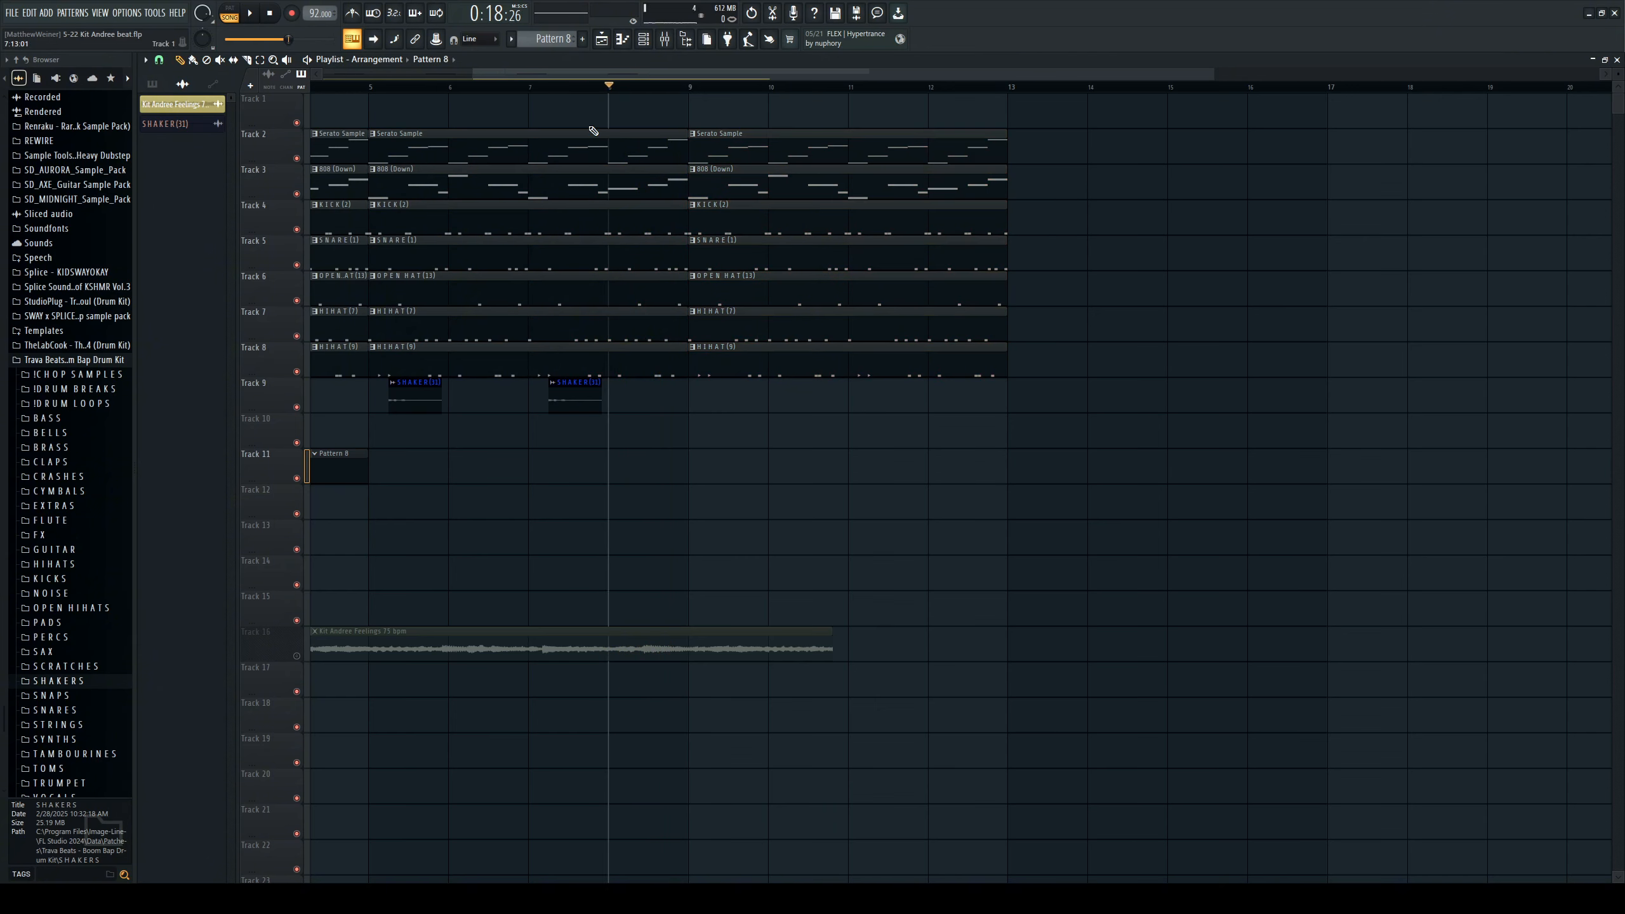
right_click(730, 152)
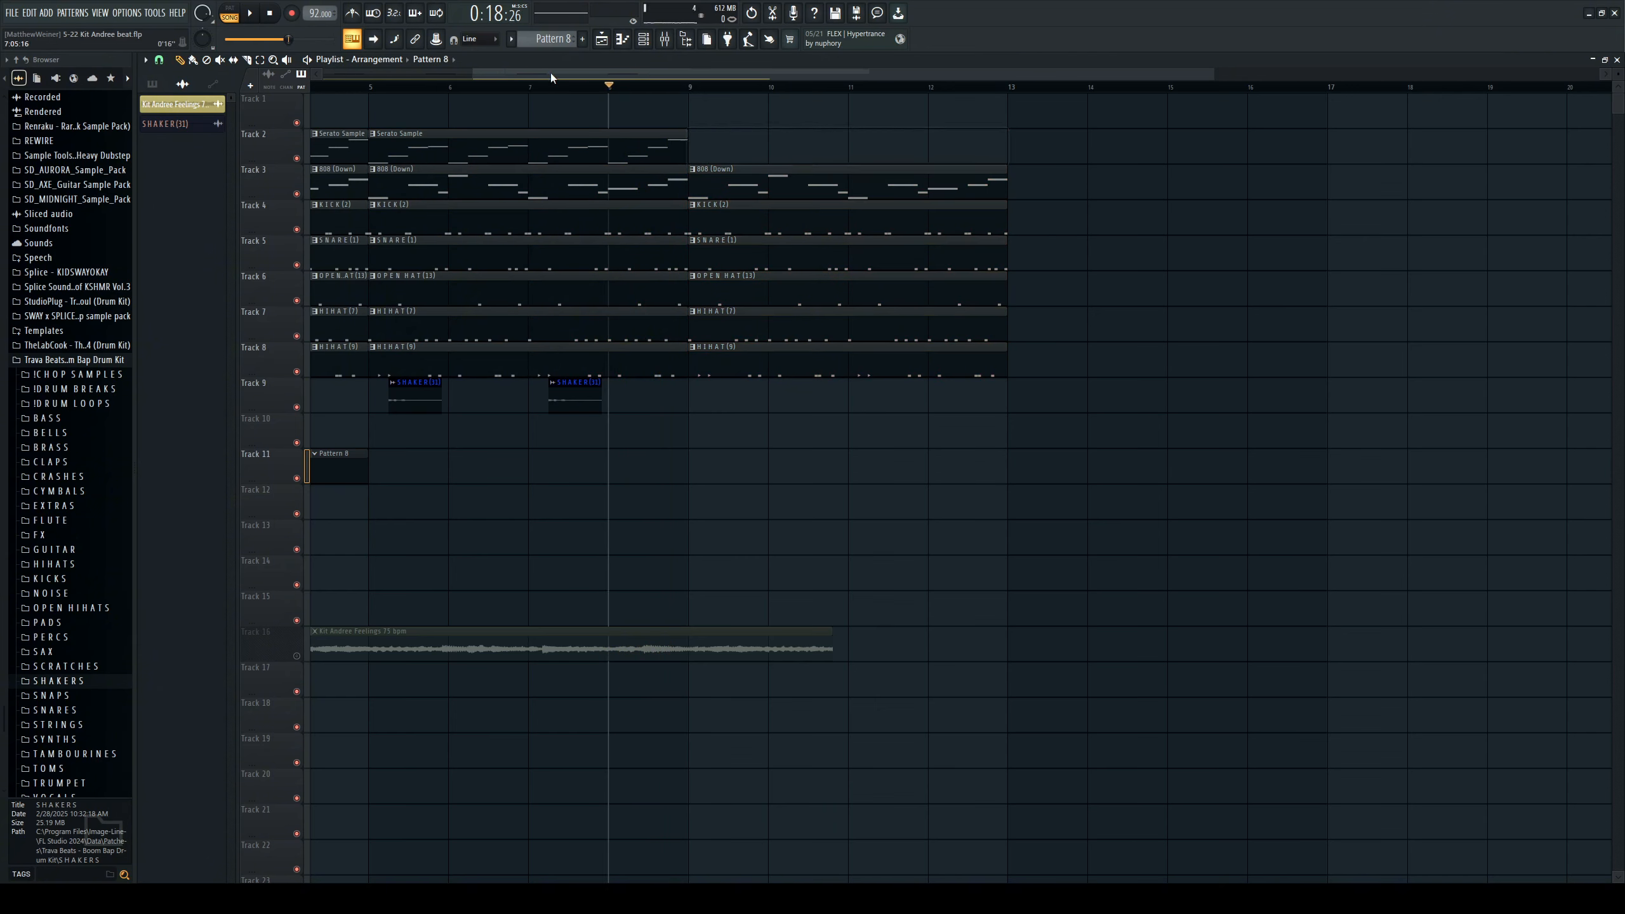
scroll(560, 39, up, 1)
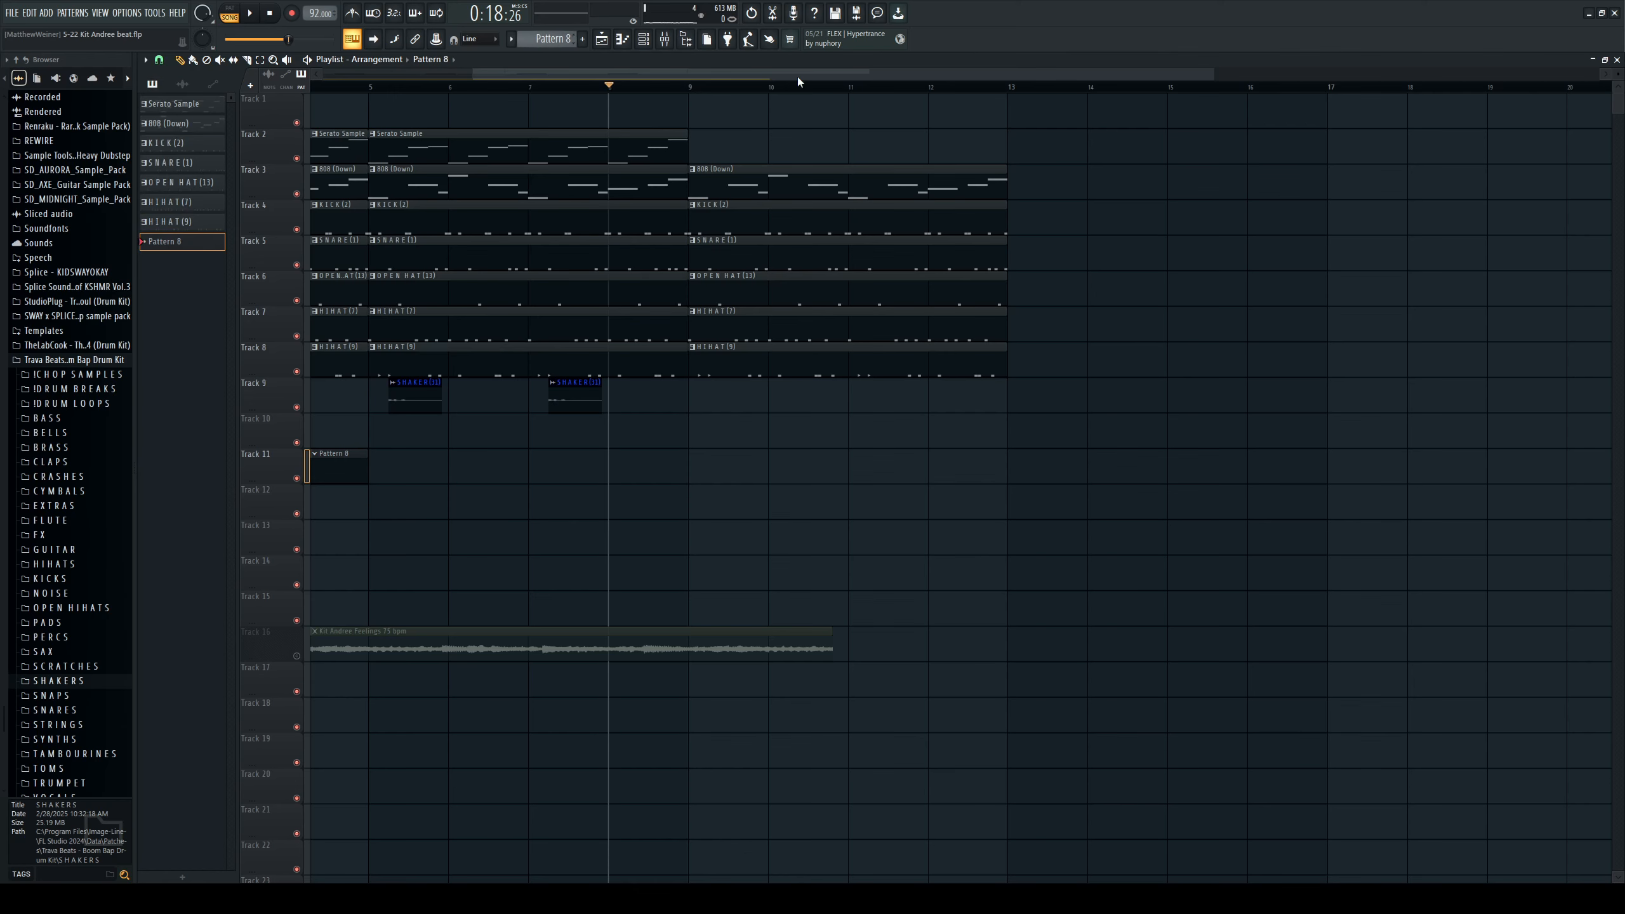
drag(763, 95, 1007, 96)
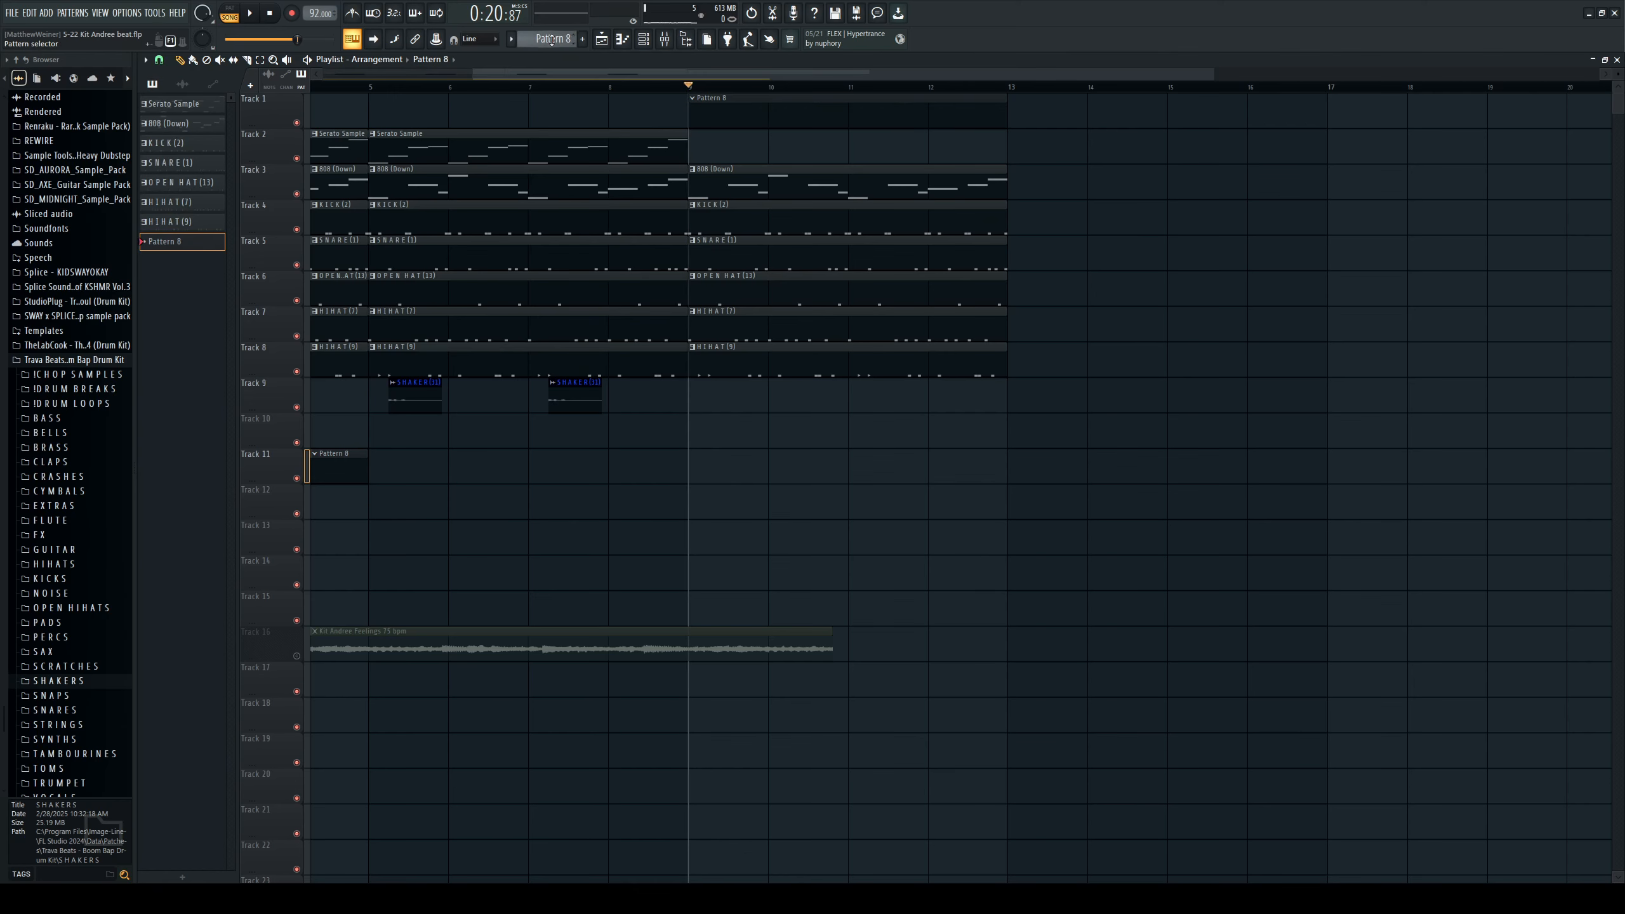
Add a four-step A3 chop at 2:09 to Pattern 8's Serato Sample part and play it in context.
click(647, 42)
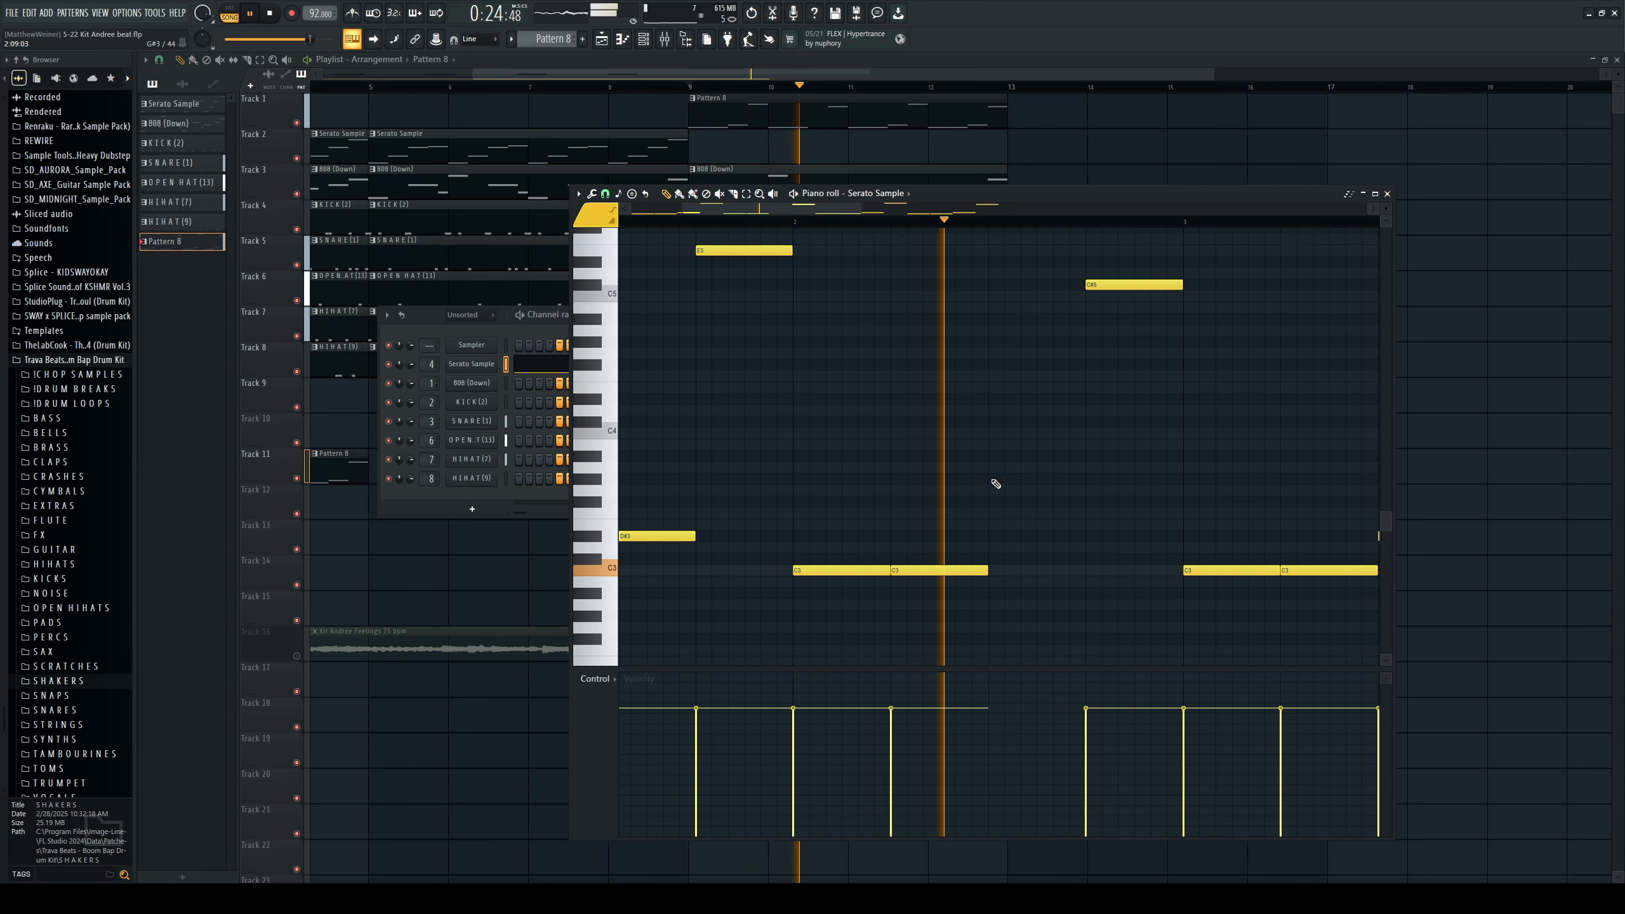
click(993, 479)
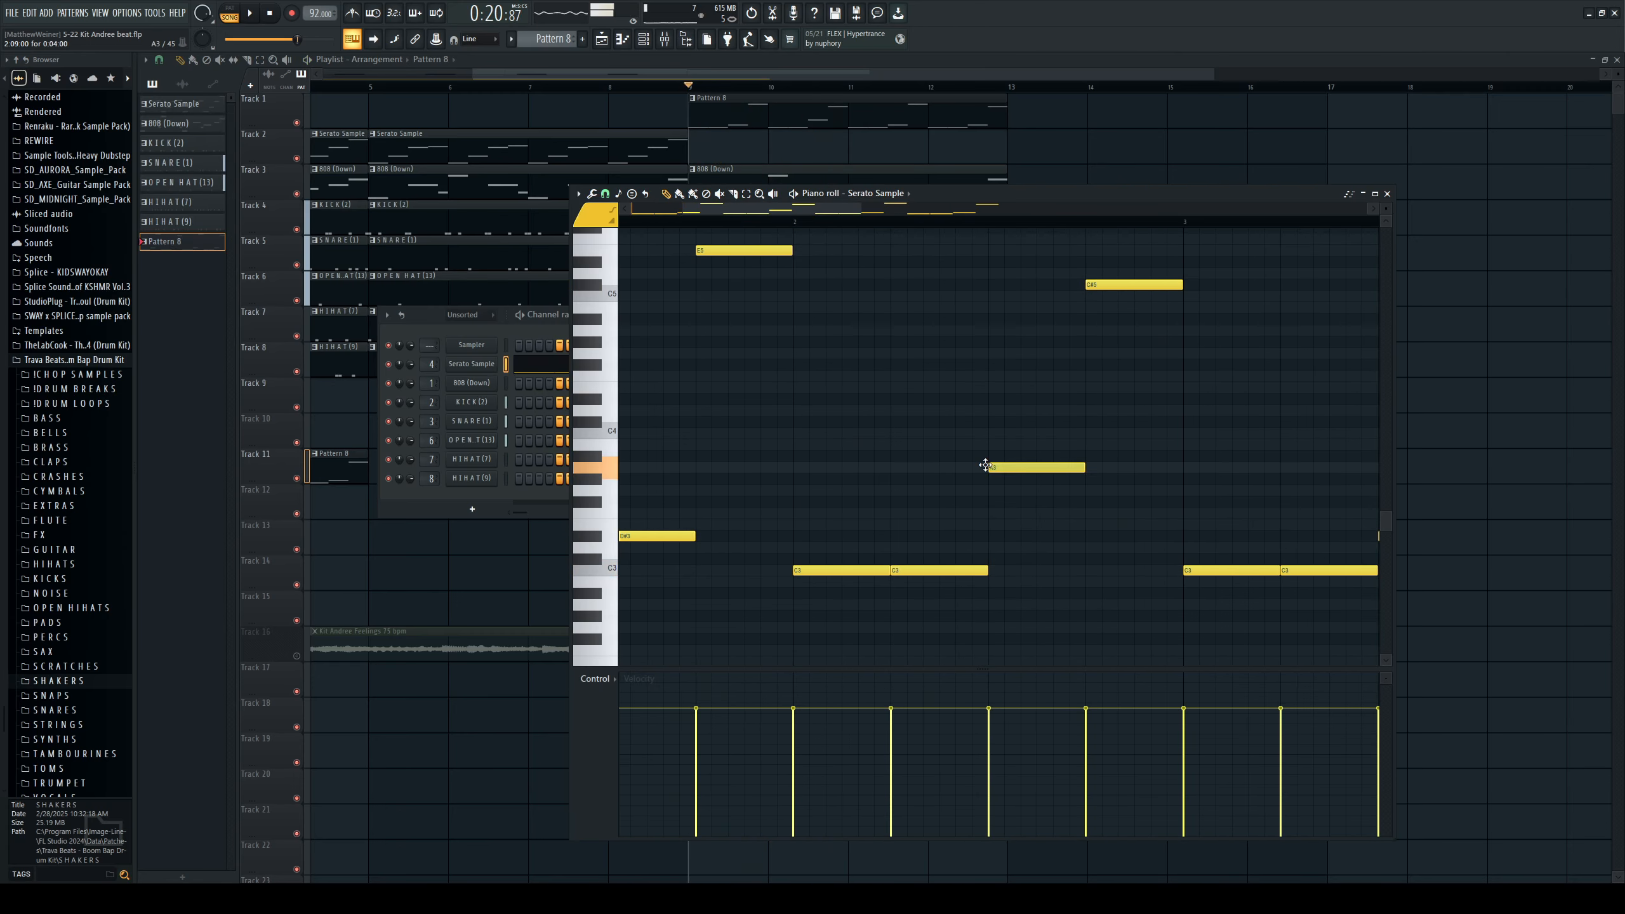
click(990, 222)
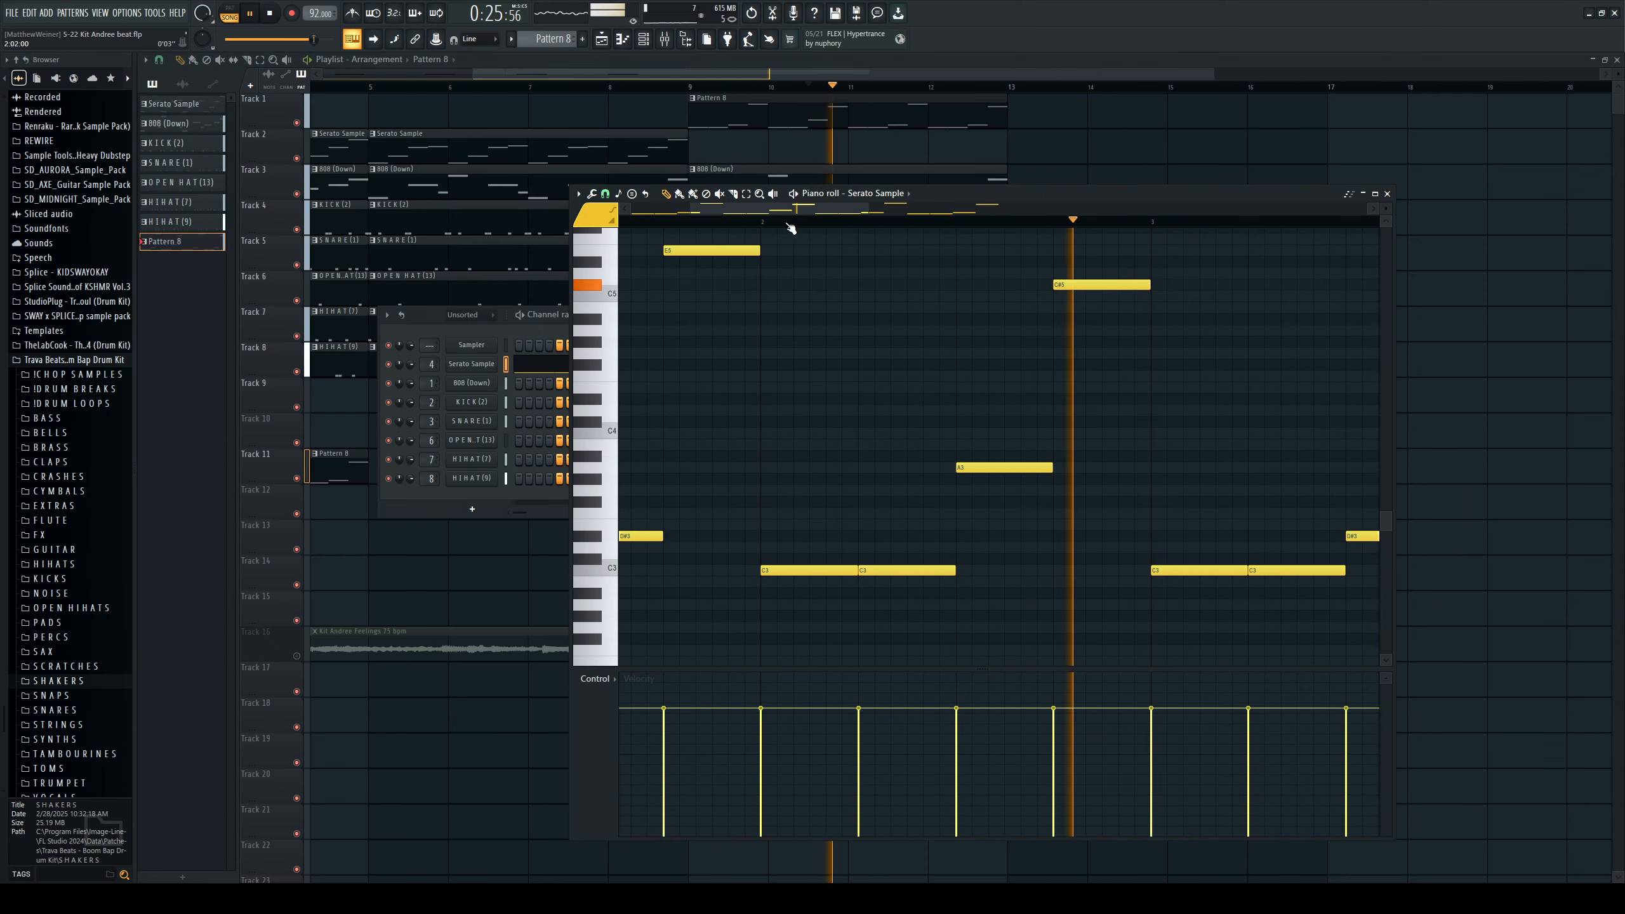
click(785, 223)
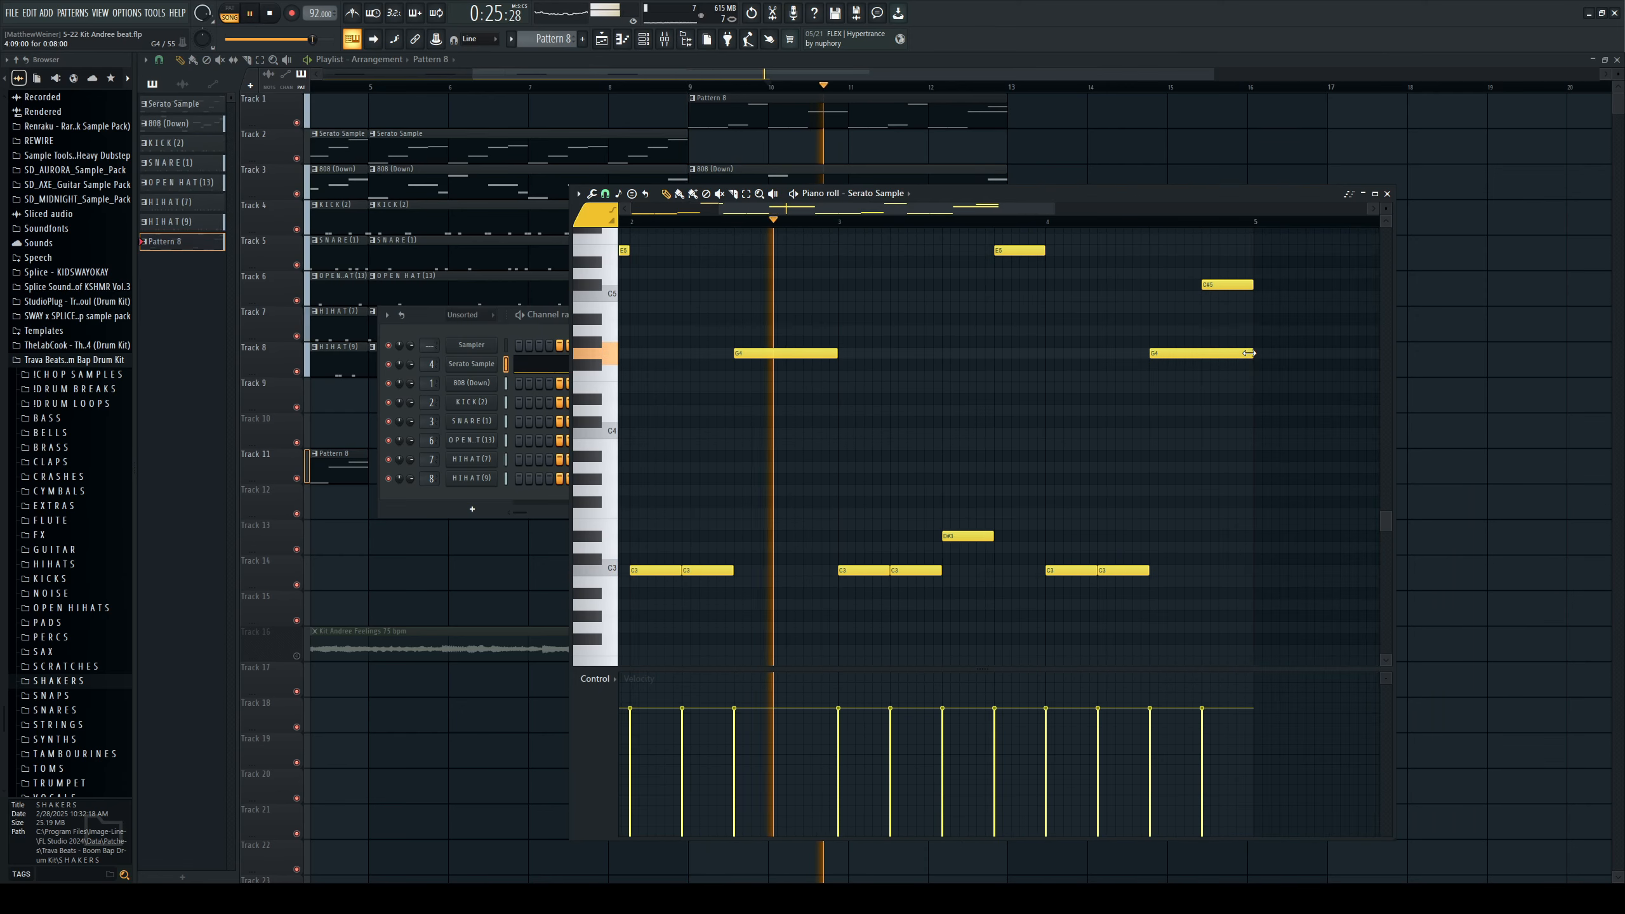
Shorten the Serato Sample G4 chop at 4:09 to four steps and trim the following C#5 chop to end at 4:16:08.
drag(1248, 353, 1201, 363)
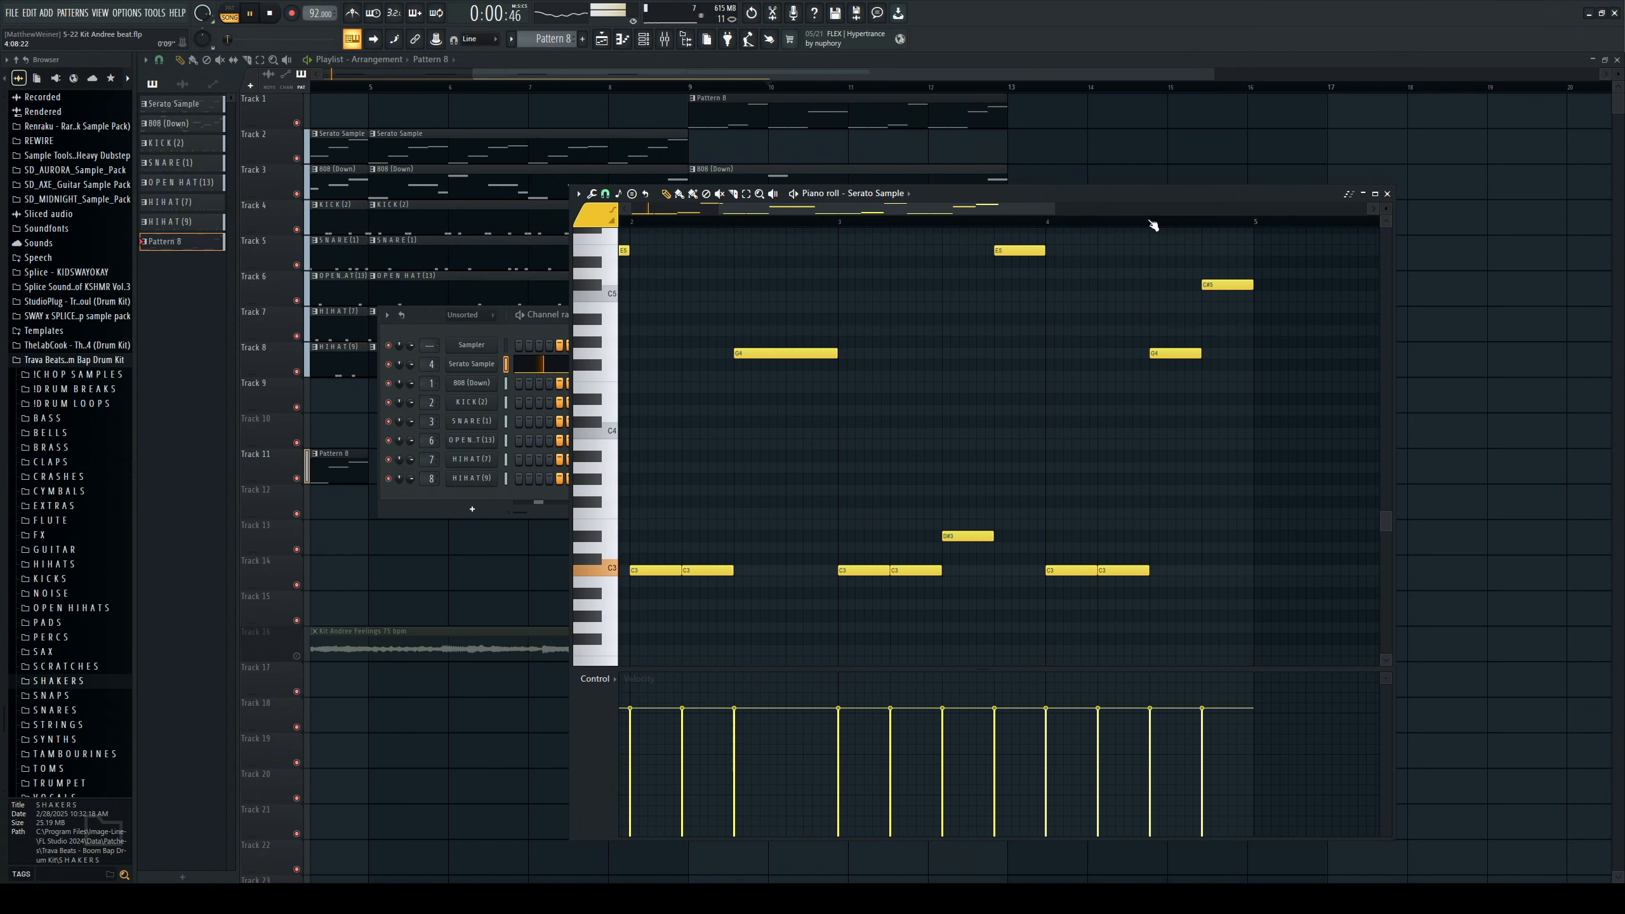
scroll(1247, 230, up, 3)
mouse_move(1254, 285)
mouse_down()
mouse_move(1225, 285)
mouse_move(1245, 285)
mouse_up()
key(space)
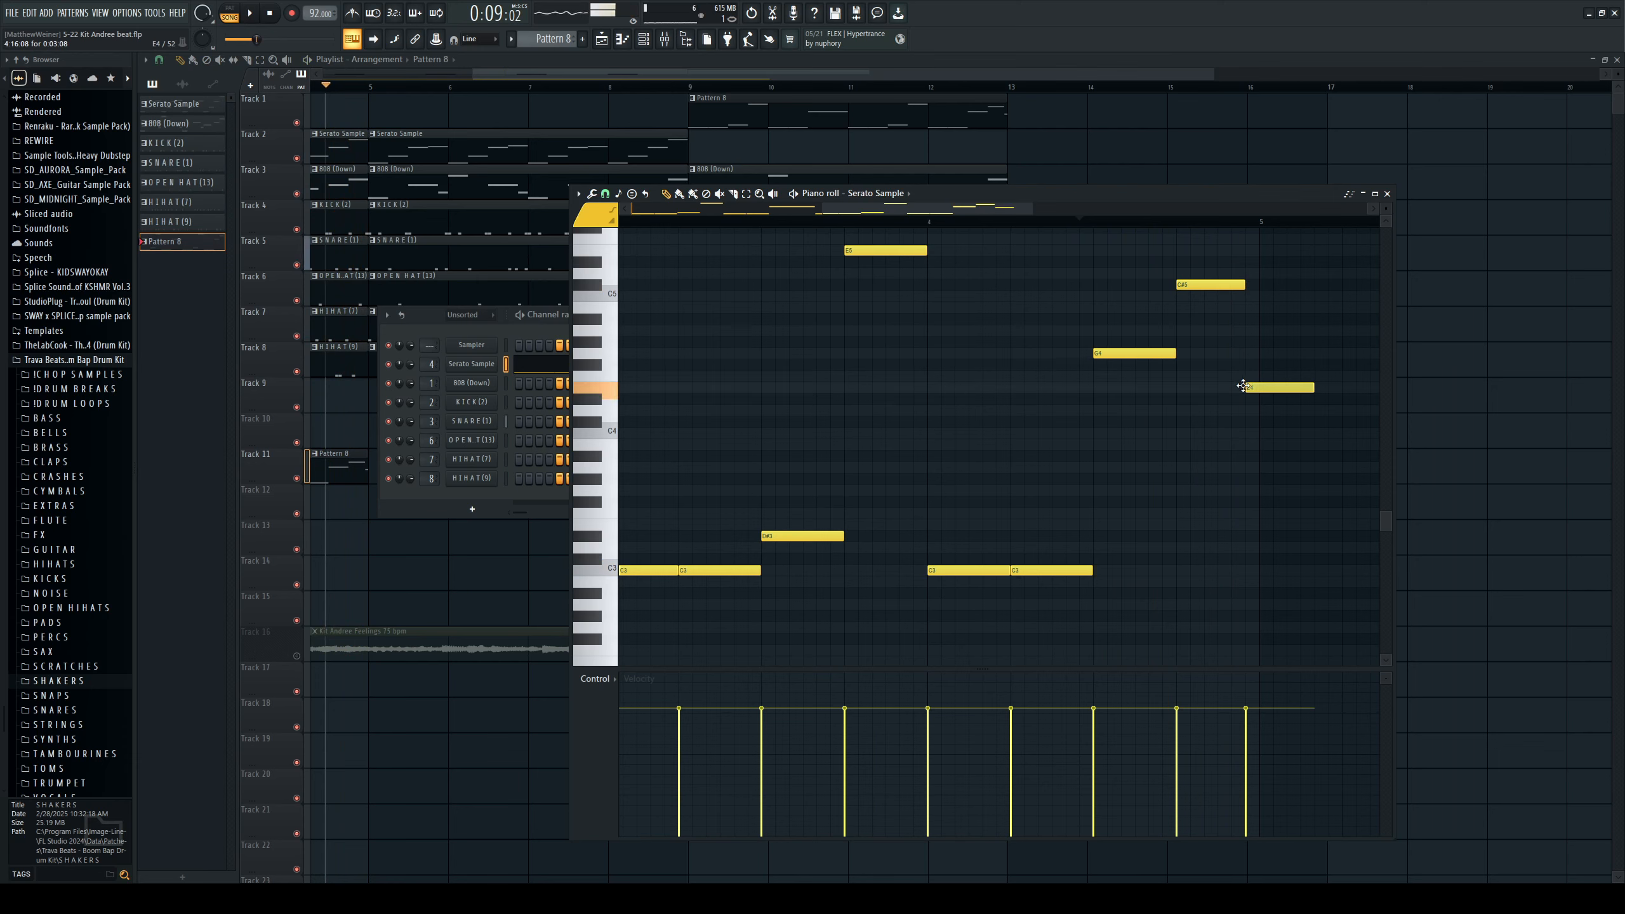
Audition pitches for the last chop at 4:16:08, keep it on E4, trim it to the start of bar 5, and play.
key(space)
mouse_move(1243, 371)
mouse_down()
mouse_move(1286, 376)
mouse_move(1244, 376)
mouse_move(1243, 357)
mouse_up()
key(space)
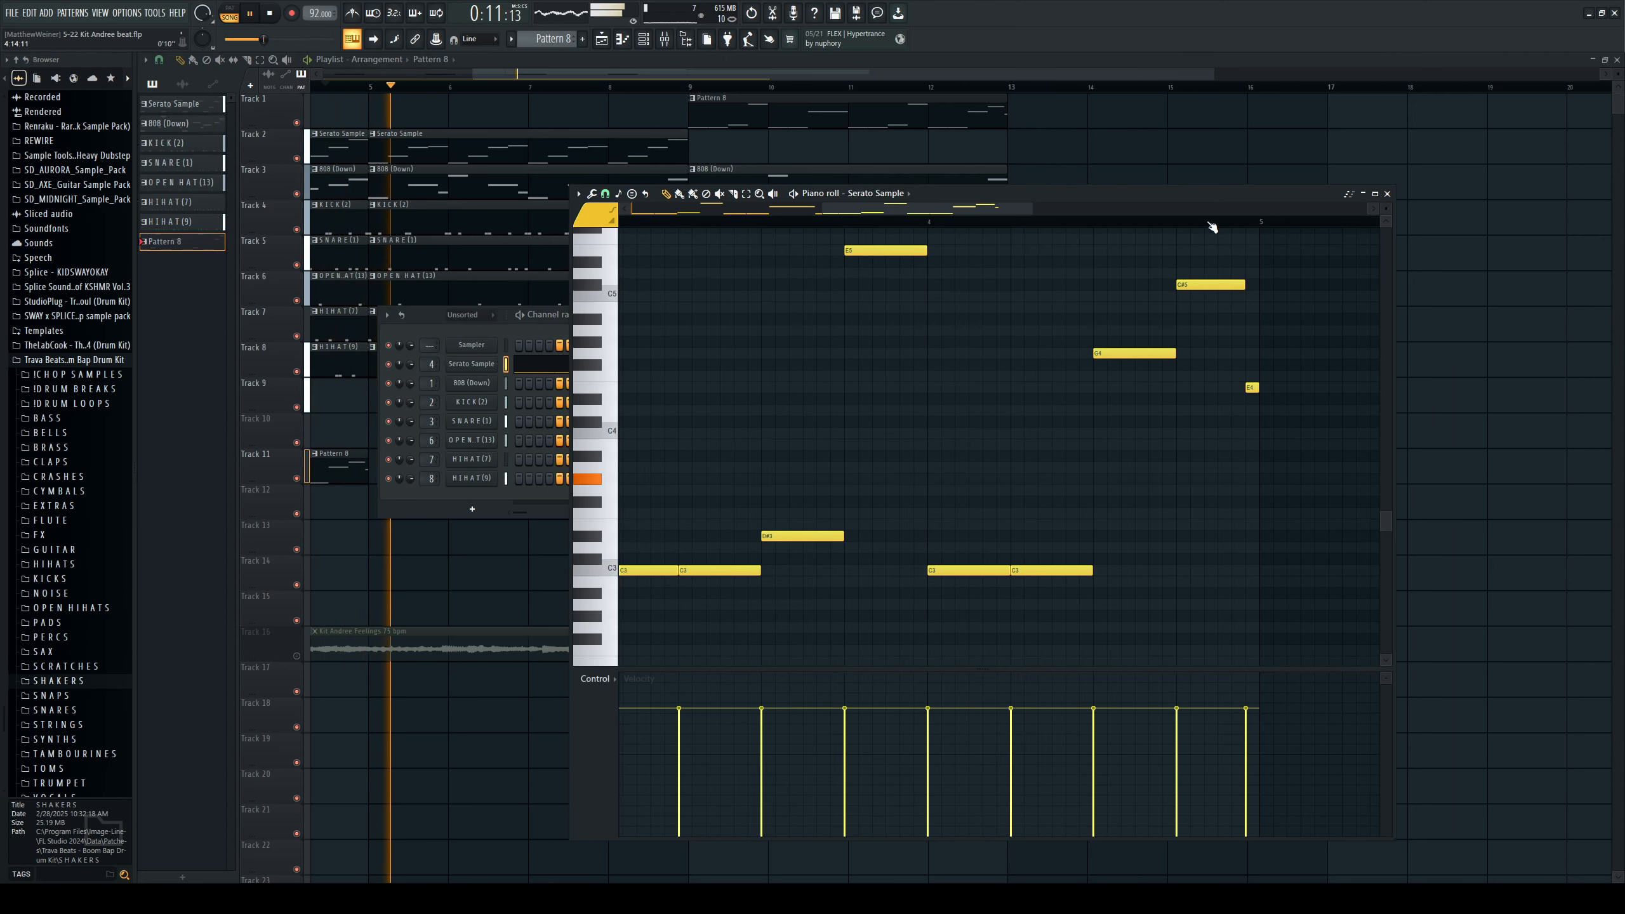
scroll(1212, 228, down, 3)
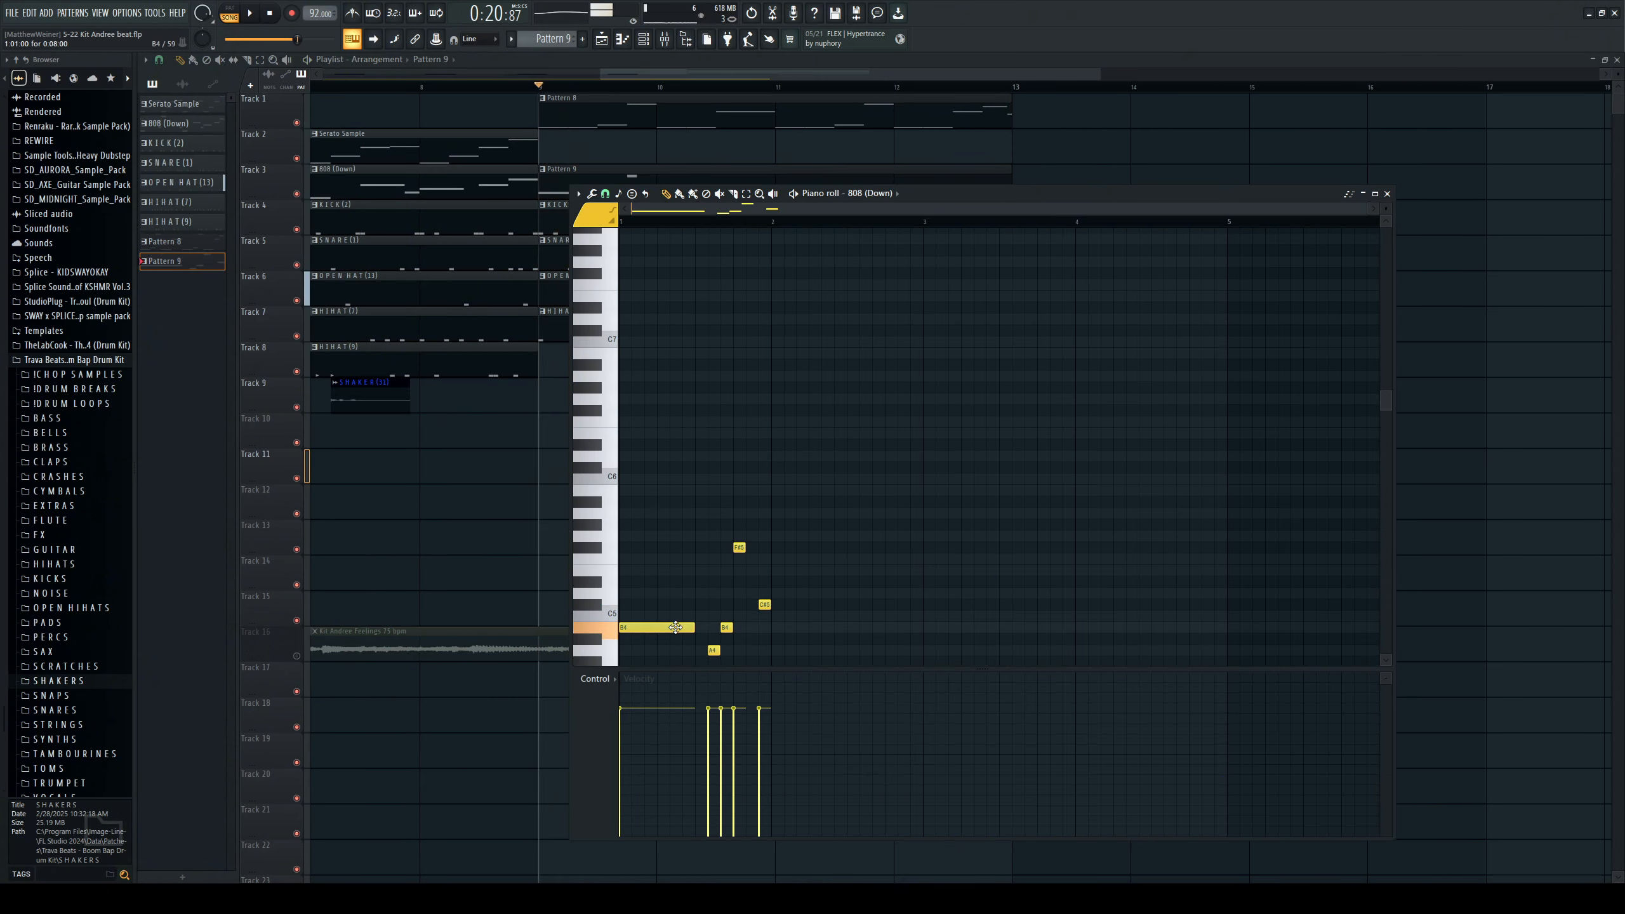
Play Pattern 9's 808 line and duplicate the 20-bar playlist section to extend the arrangement to bar 65.
key(space)
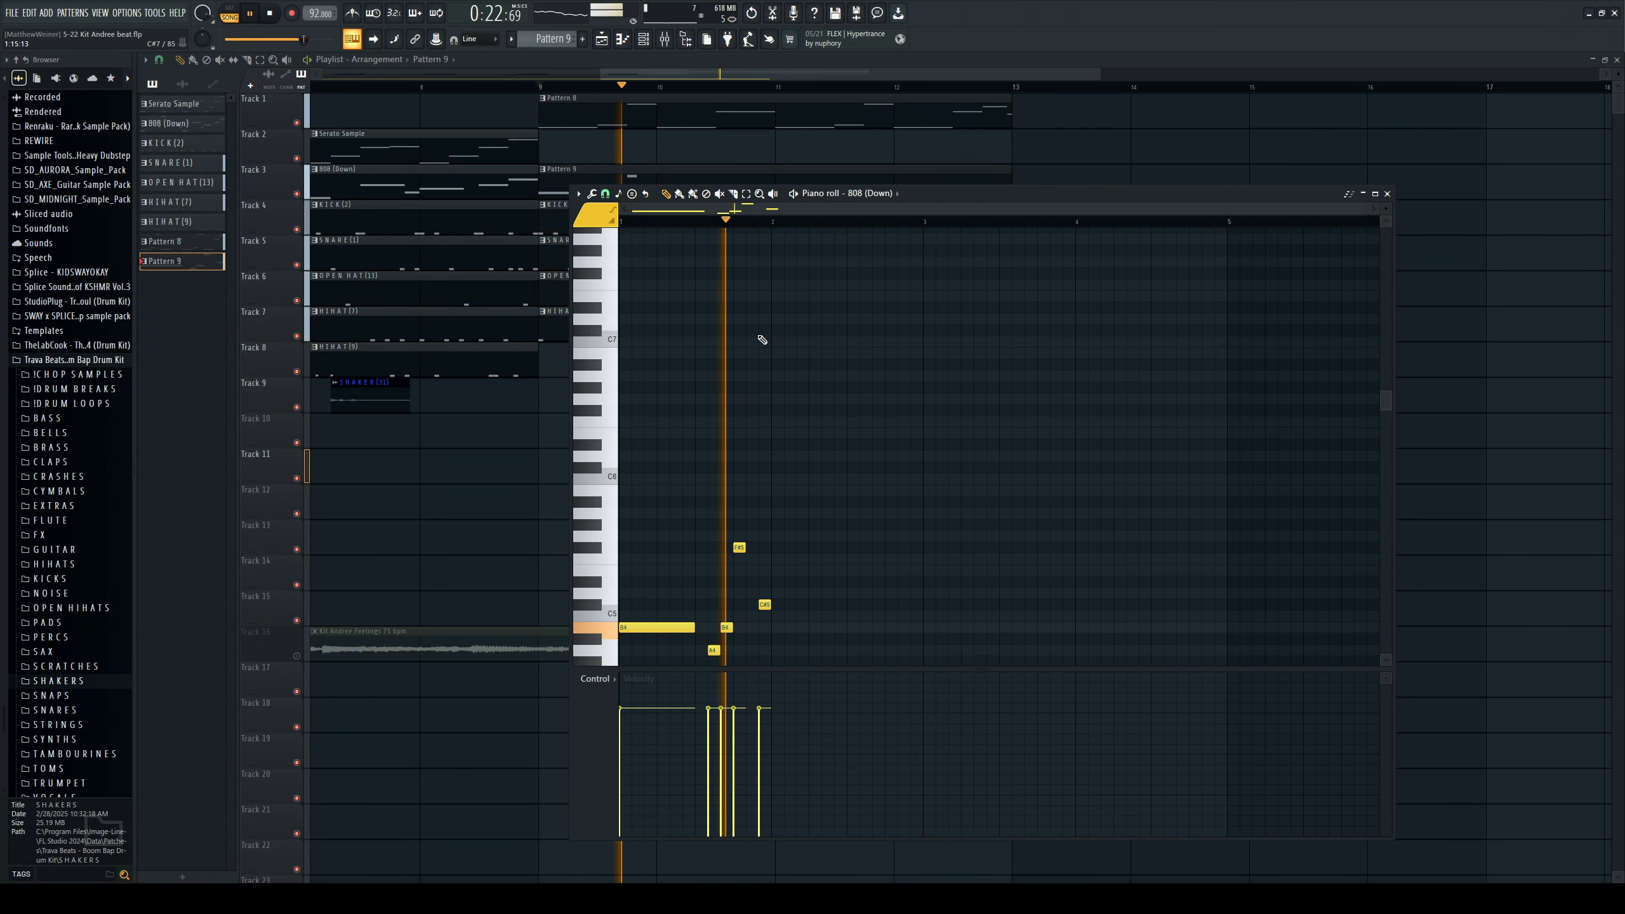
key(ctrl+b)
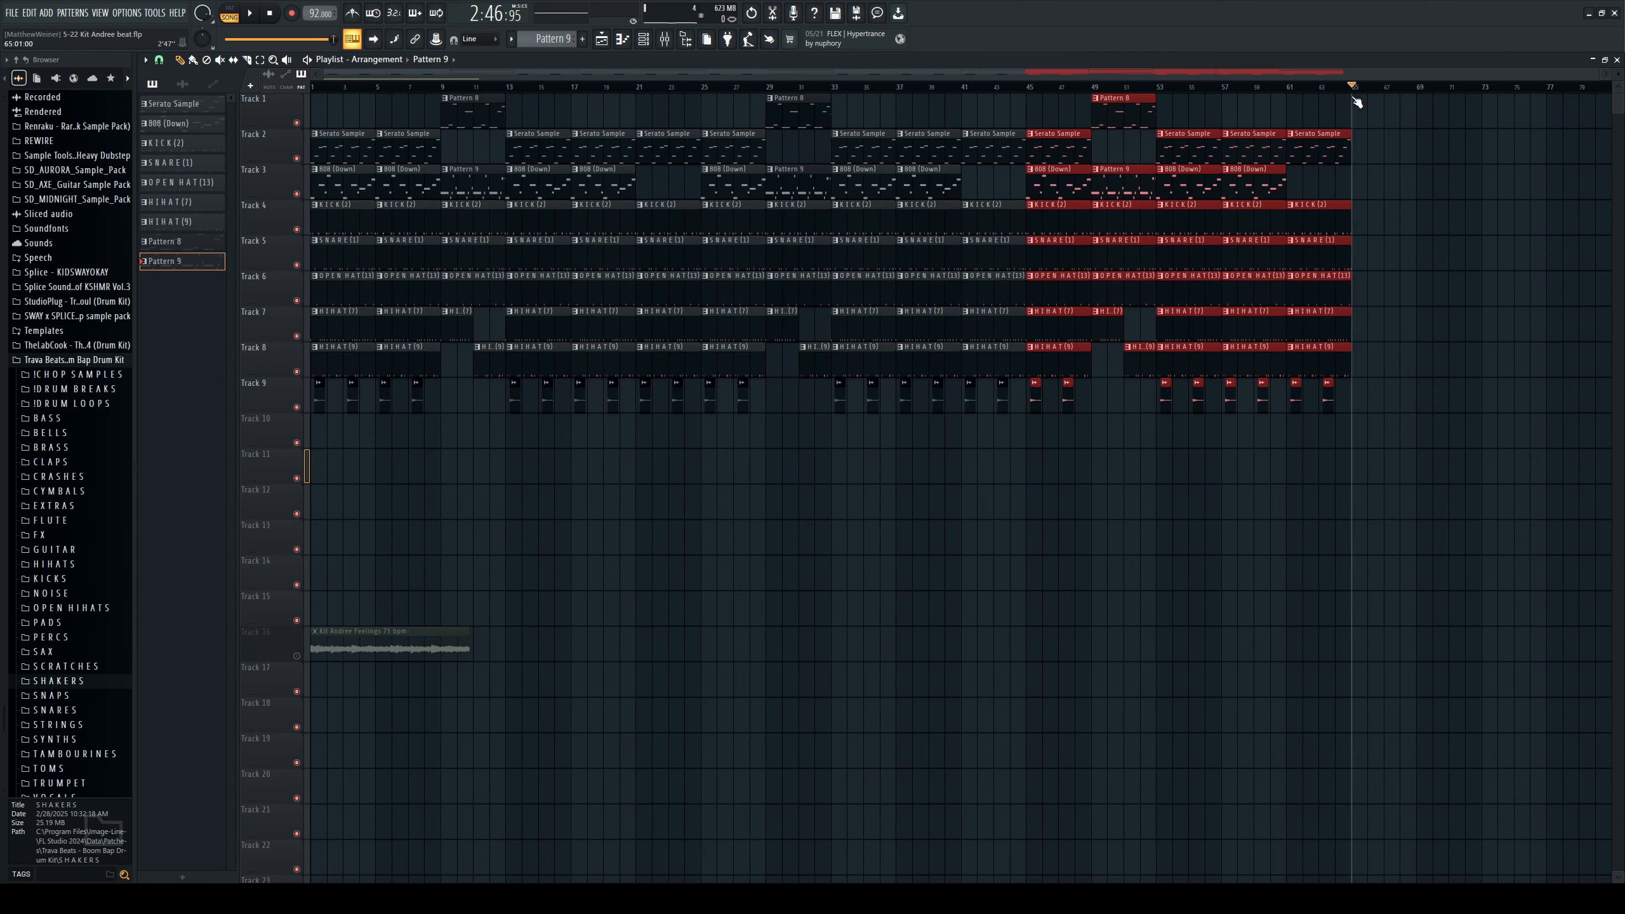
scroll(1469, 91, up, 4)
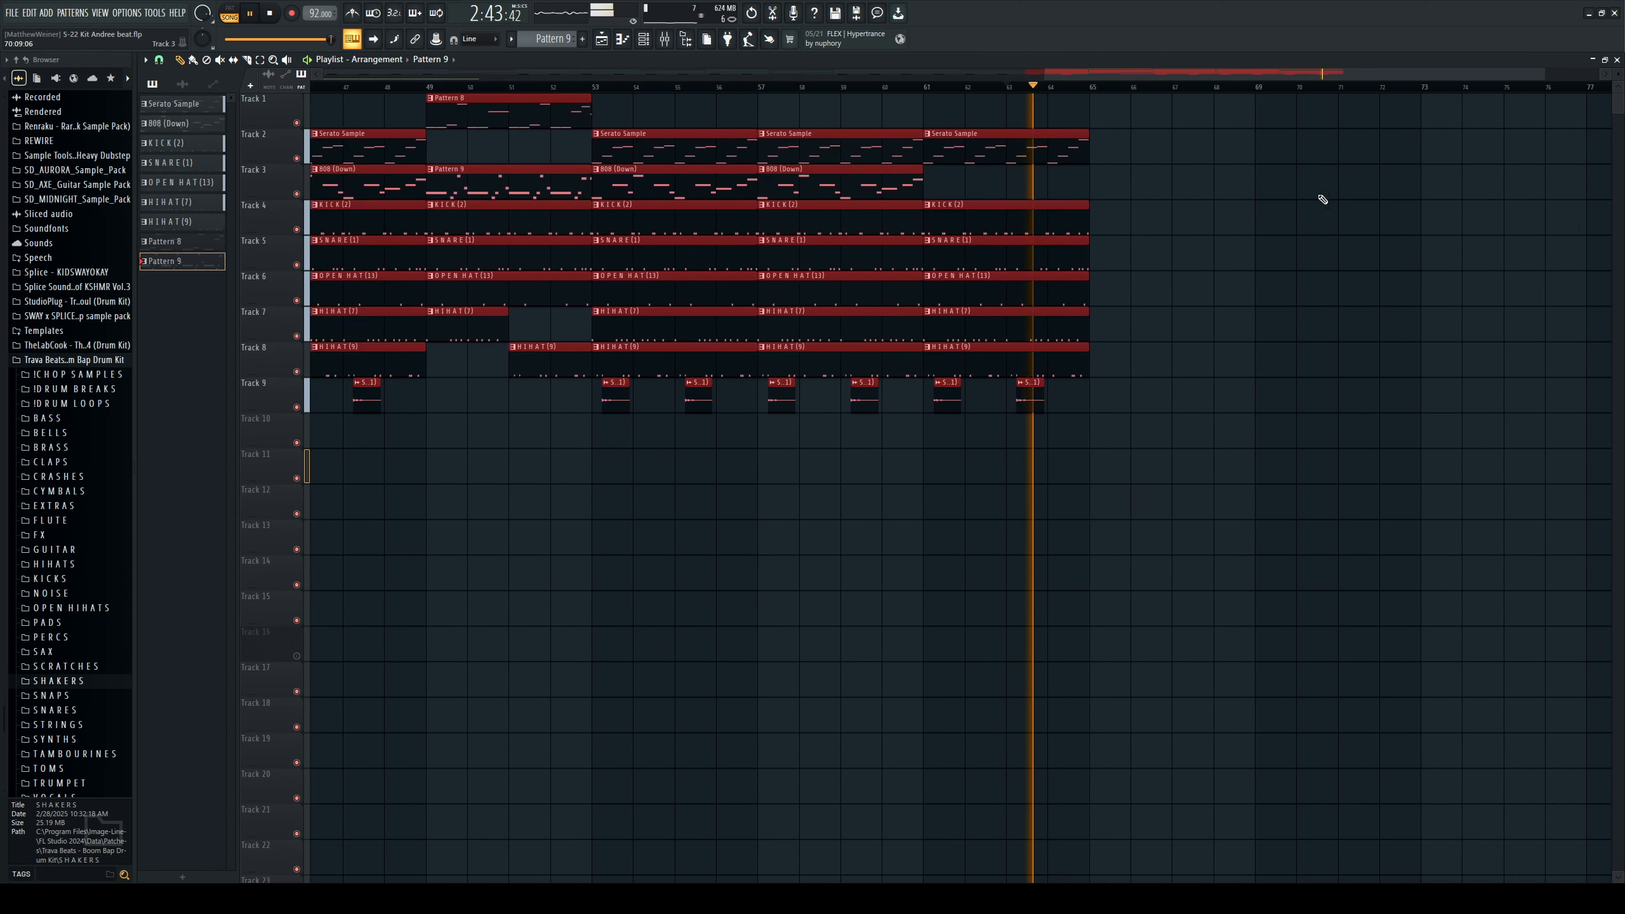
Review the full playlist arrangement, examining closely the transition at bar 5 from the Serato Sample intro to the drums and 808.
click(1343, 193)
right_click(1346, 195)
scroll(1101, 91, down, 4)
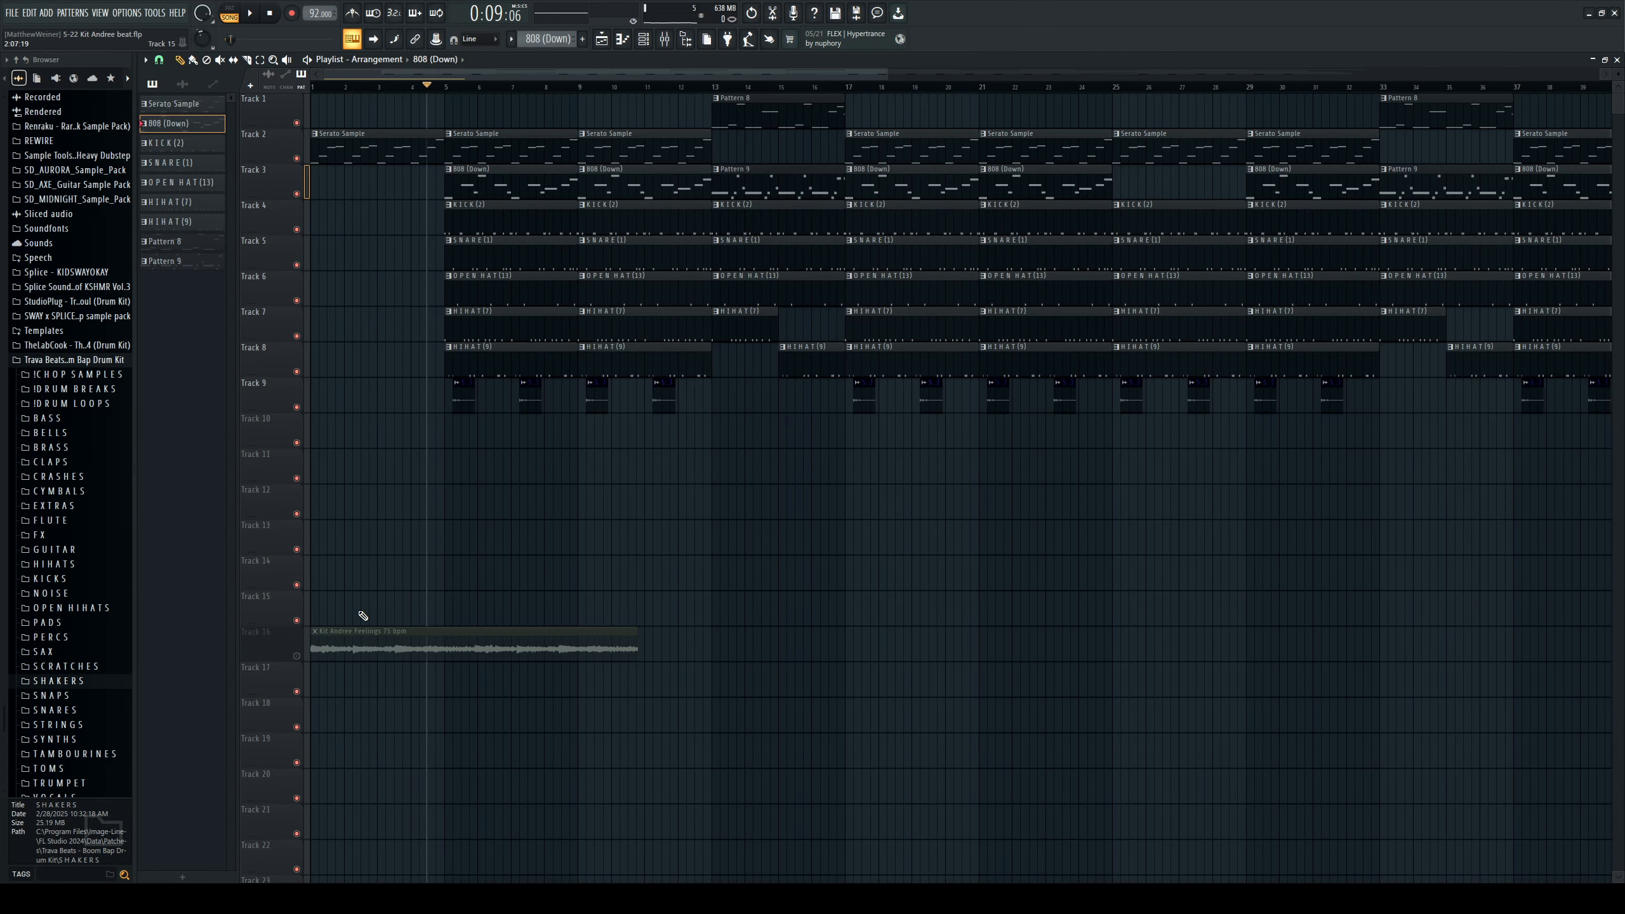
scroll(523, 93, up, 5)
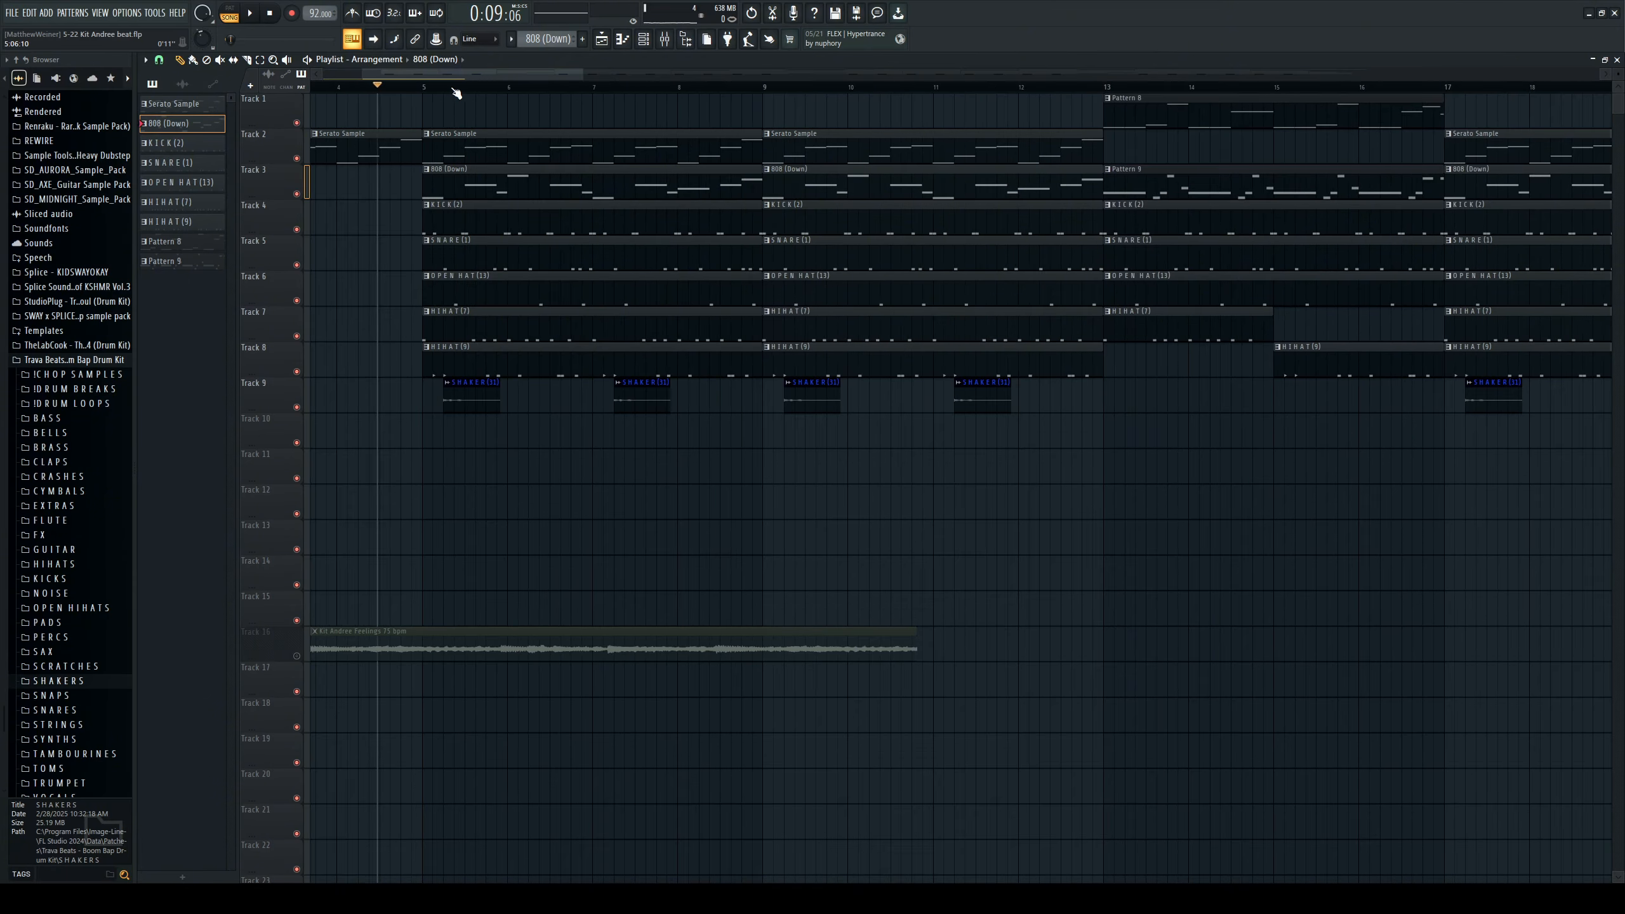
mouse_move(418, 76)
mouse_down()
mouse_move(445, 73)
mouse_move(399, 81)
mouse_up()
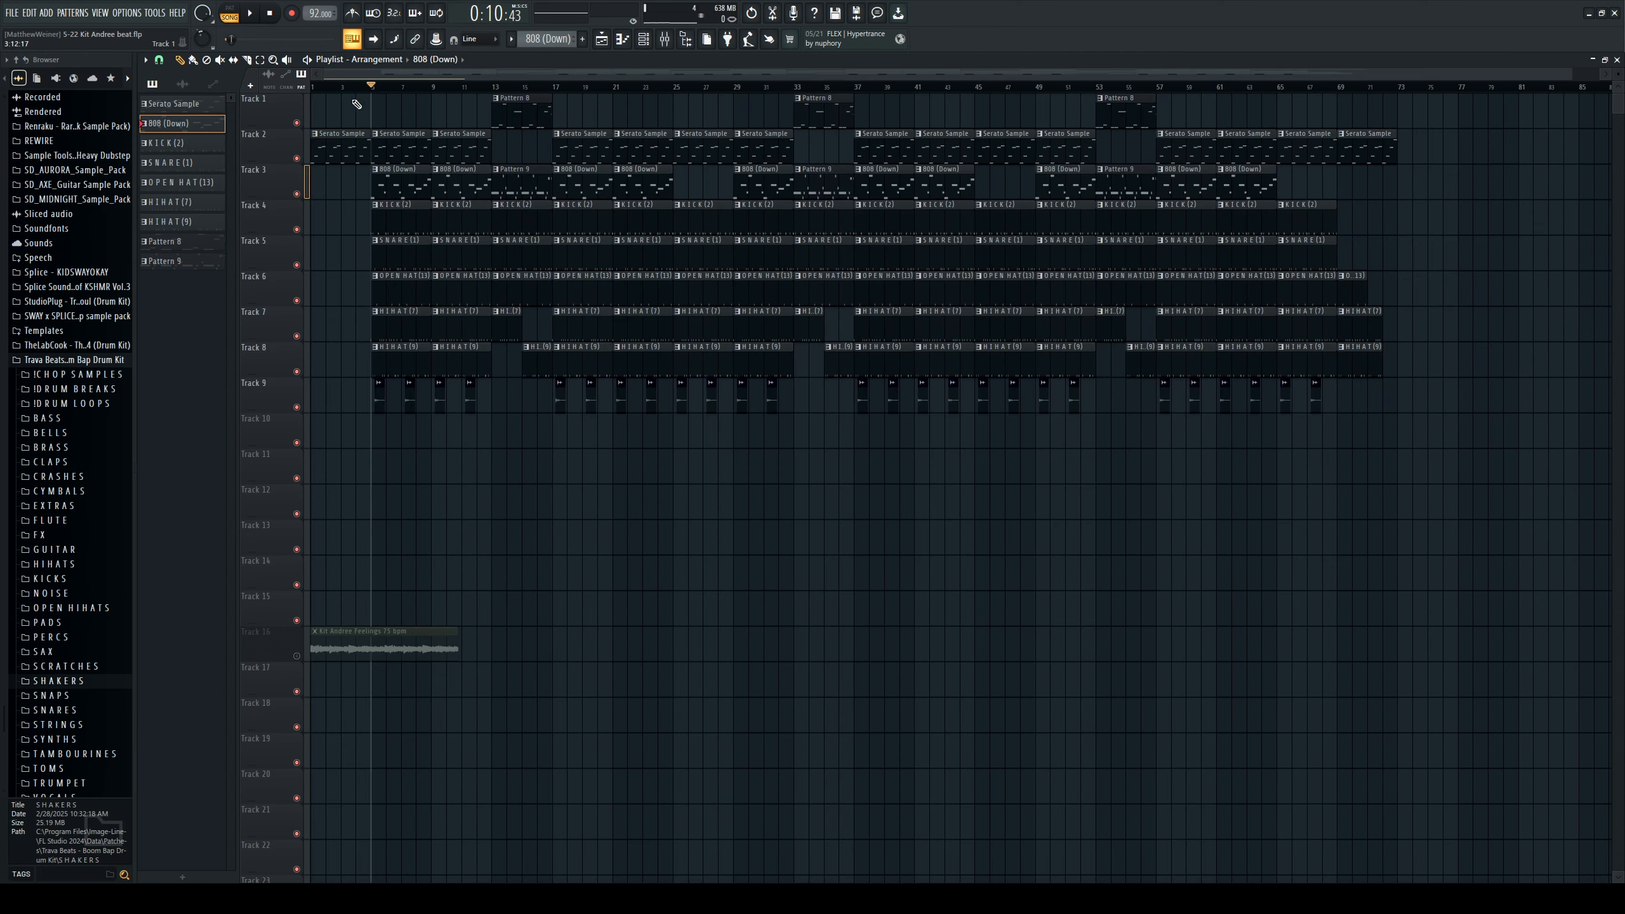
scroll(393, 97, up, 8)
drag(435, 75, 400, 75)
scroll(564, 90, up, 7)
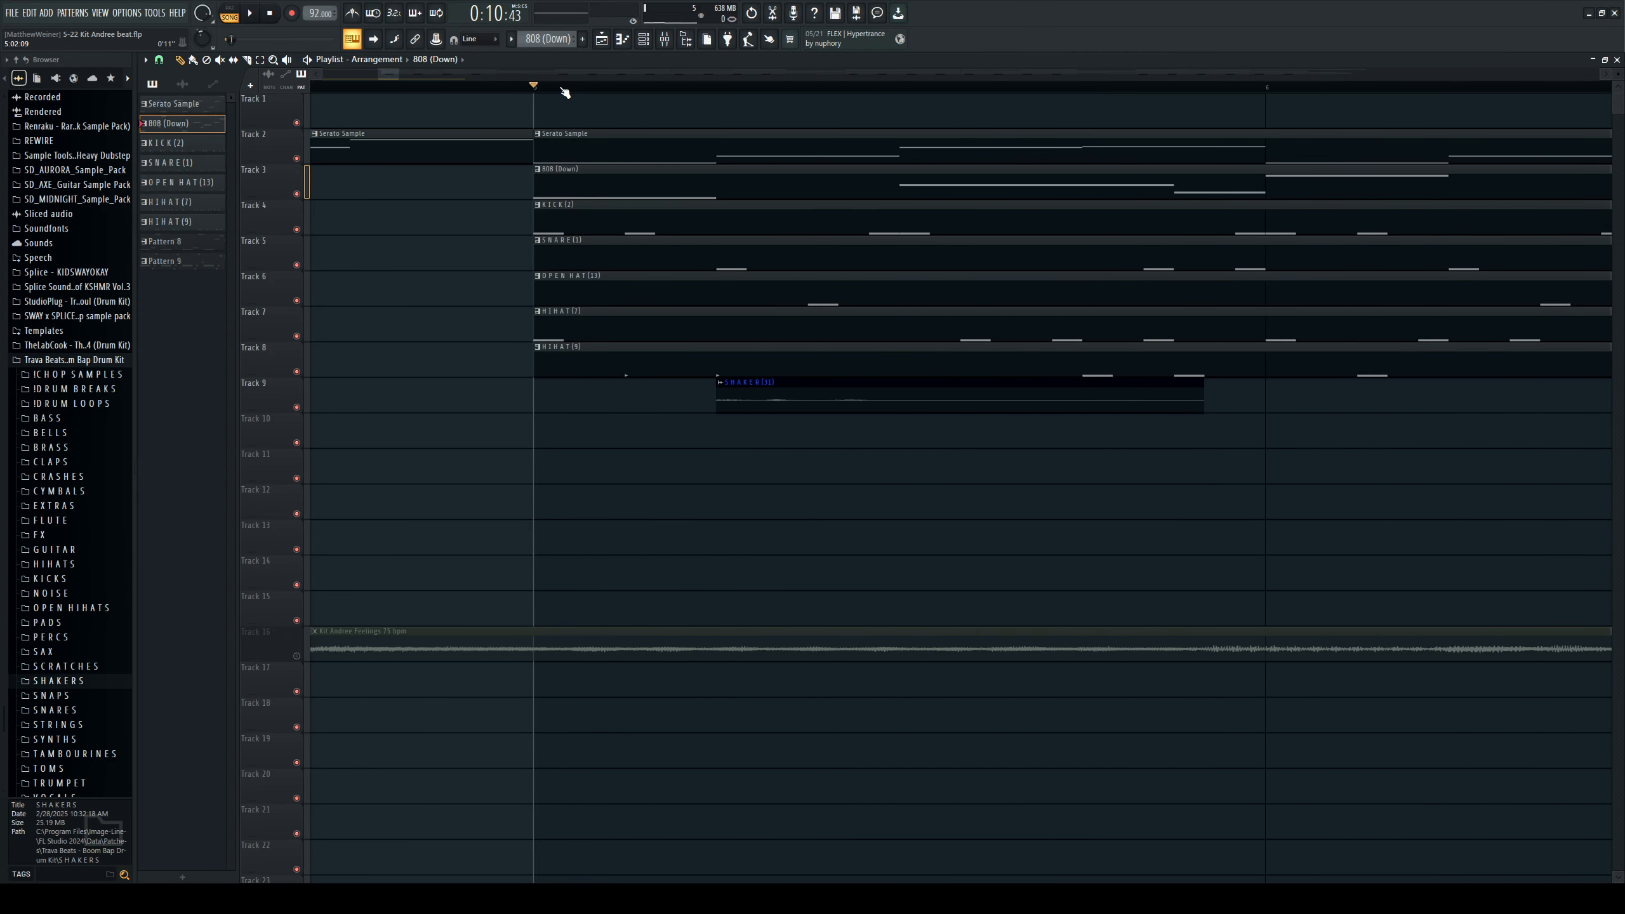
scroll(565, 92, up, 2)
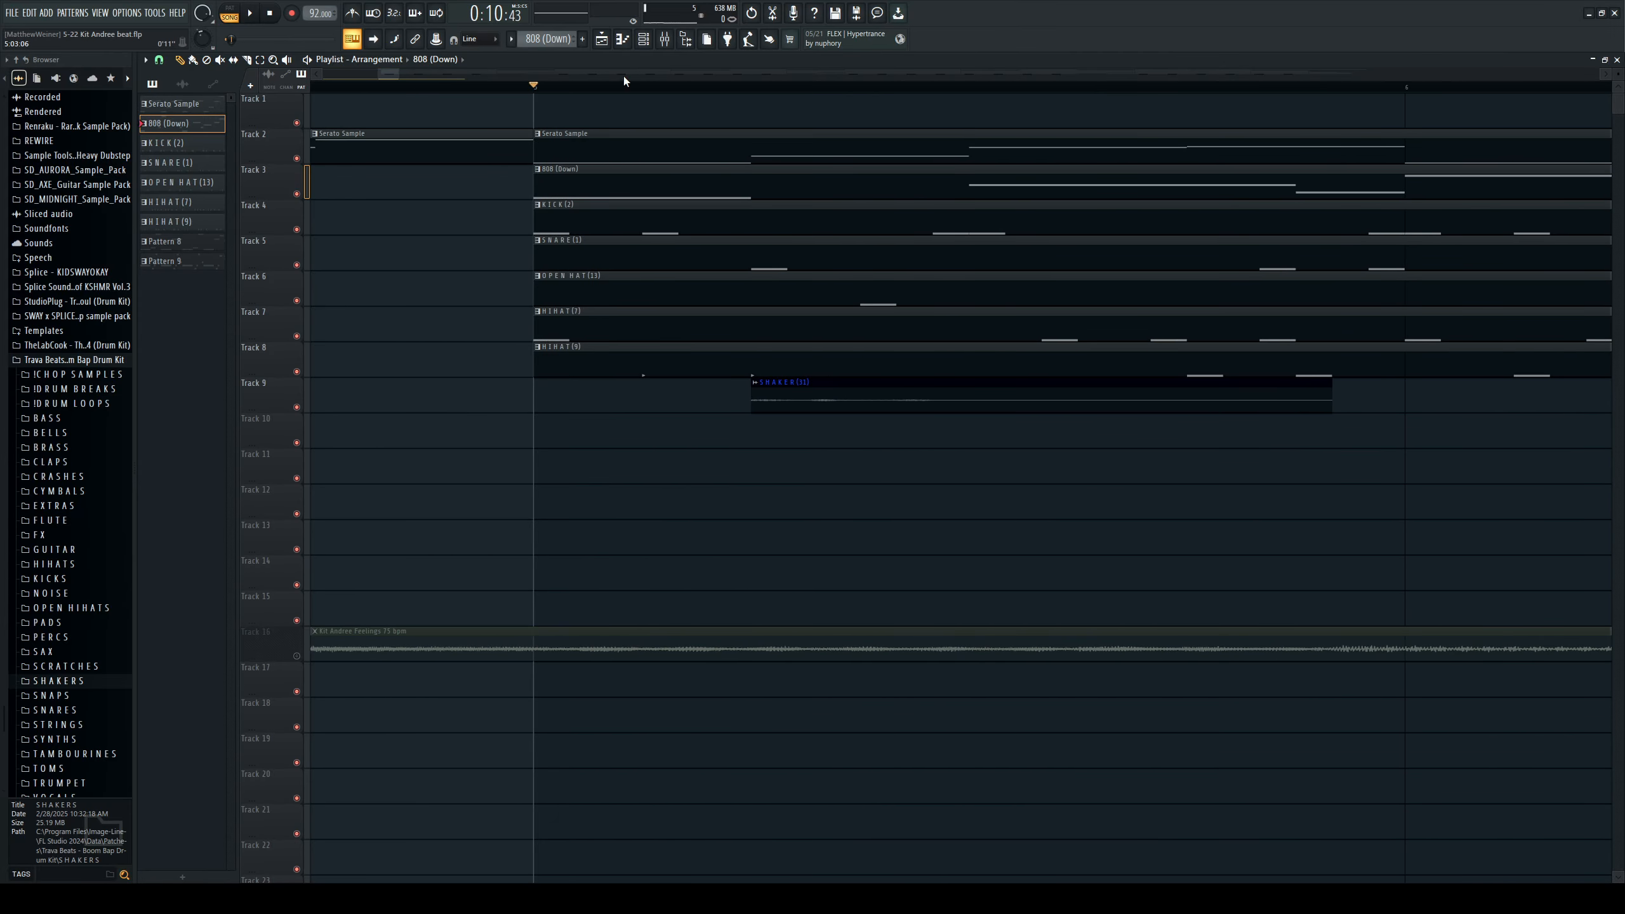
scroll(534, 91, down, 15)
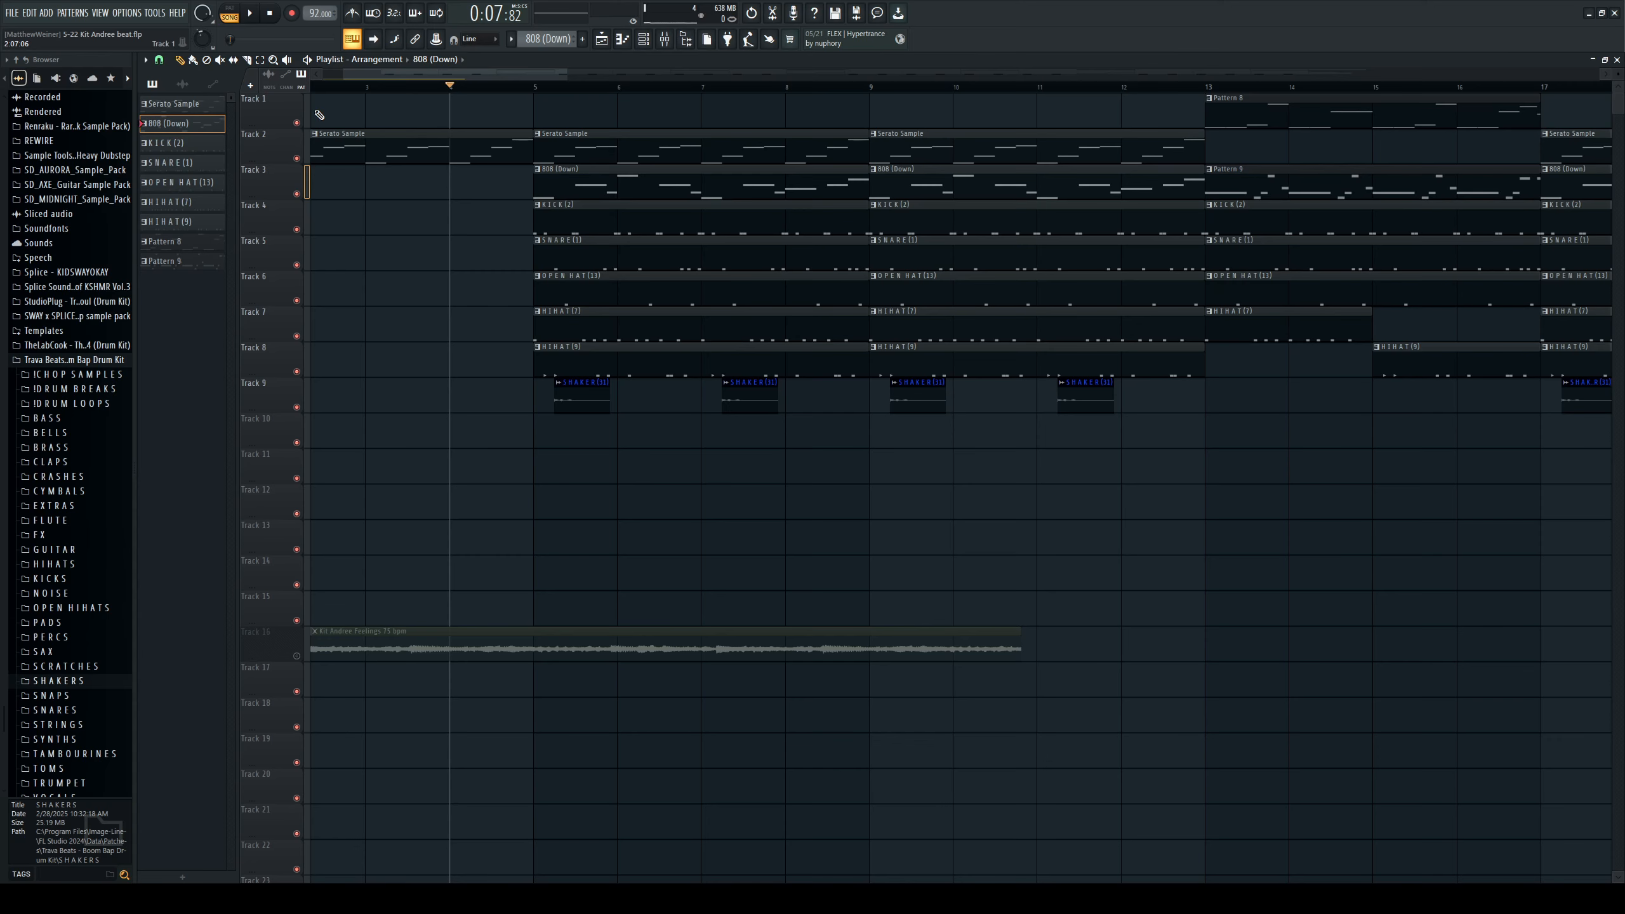
scroll(555, 91, up, 3)
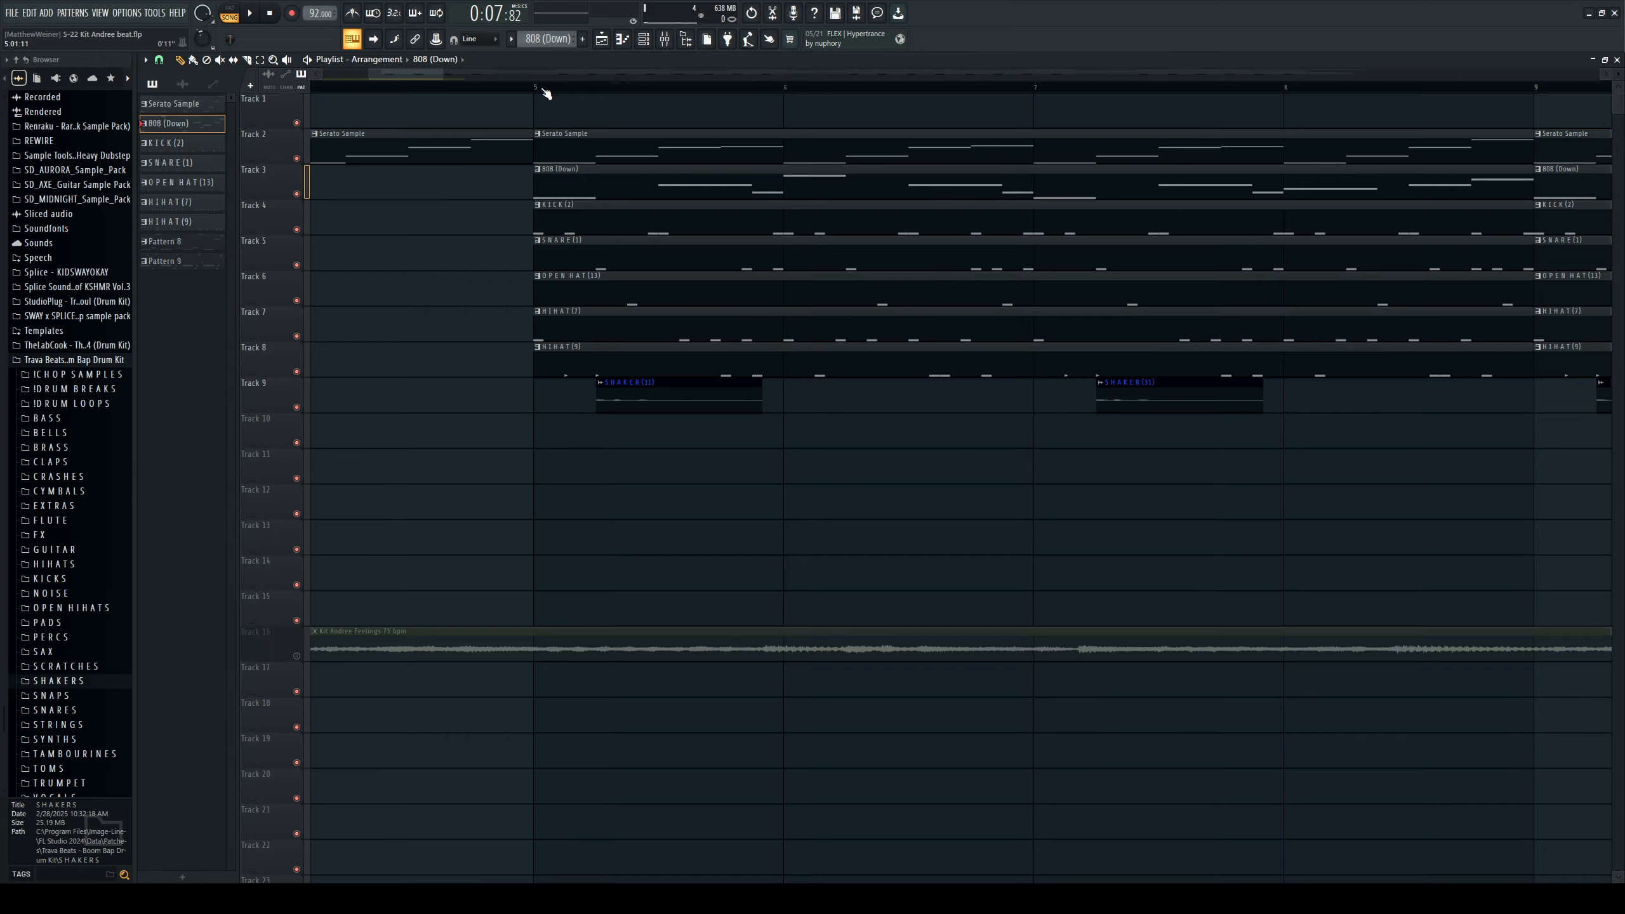
scroll(546, 93, down, 3)
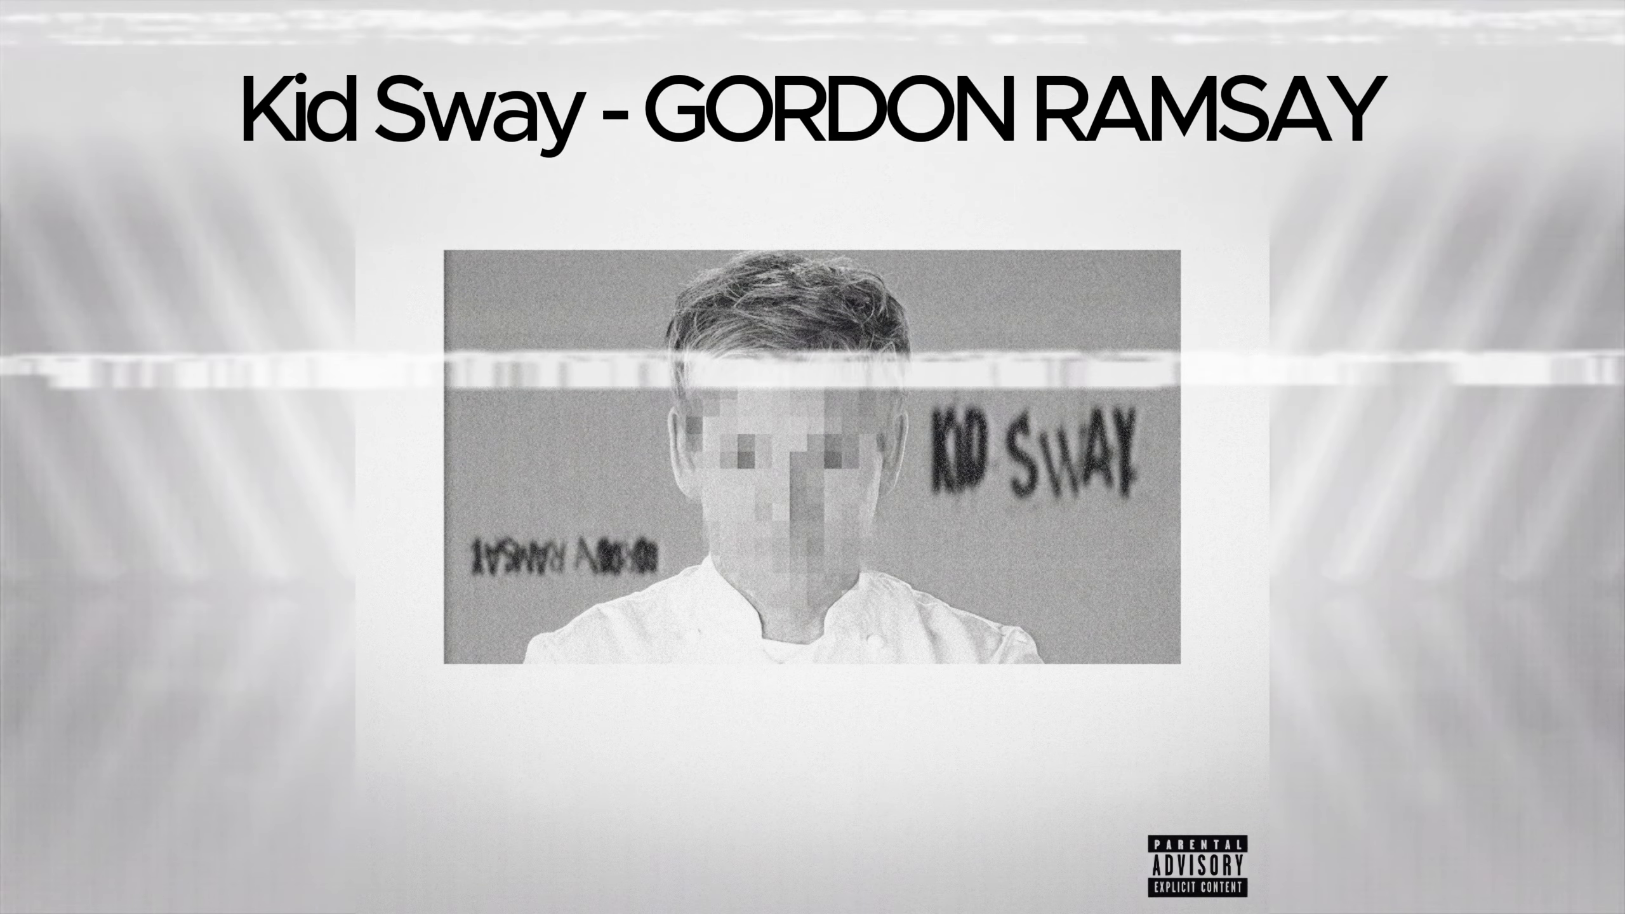